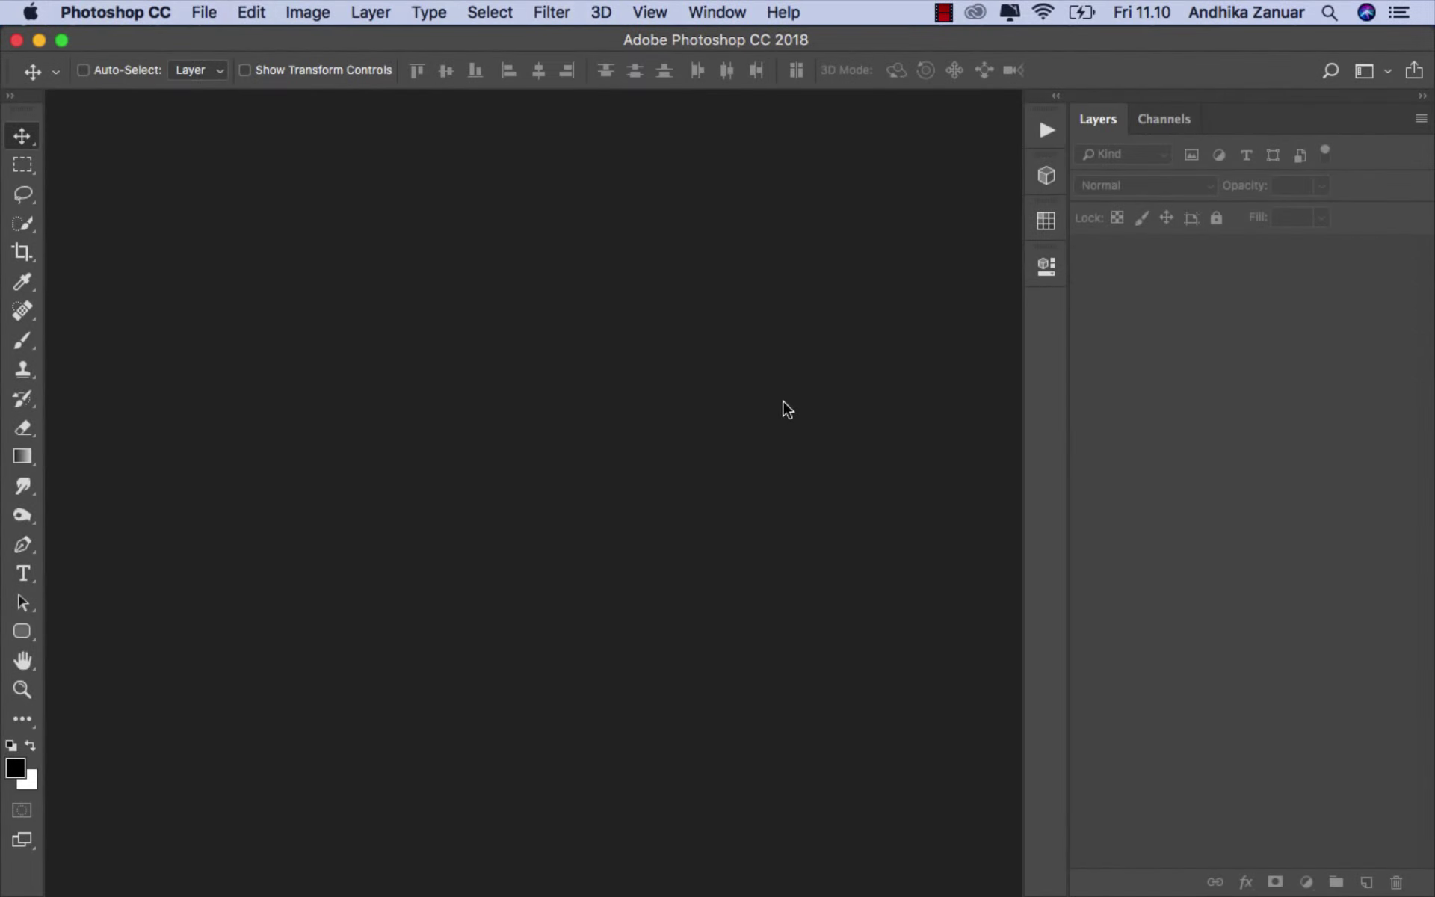
Step: Create a 2700 × 3000 px, 200 ppi grey document and select its Background layer
click(205, 13)
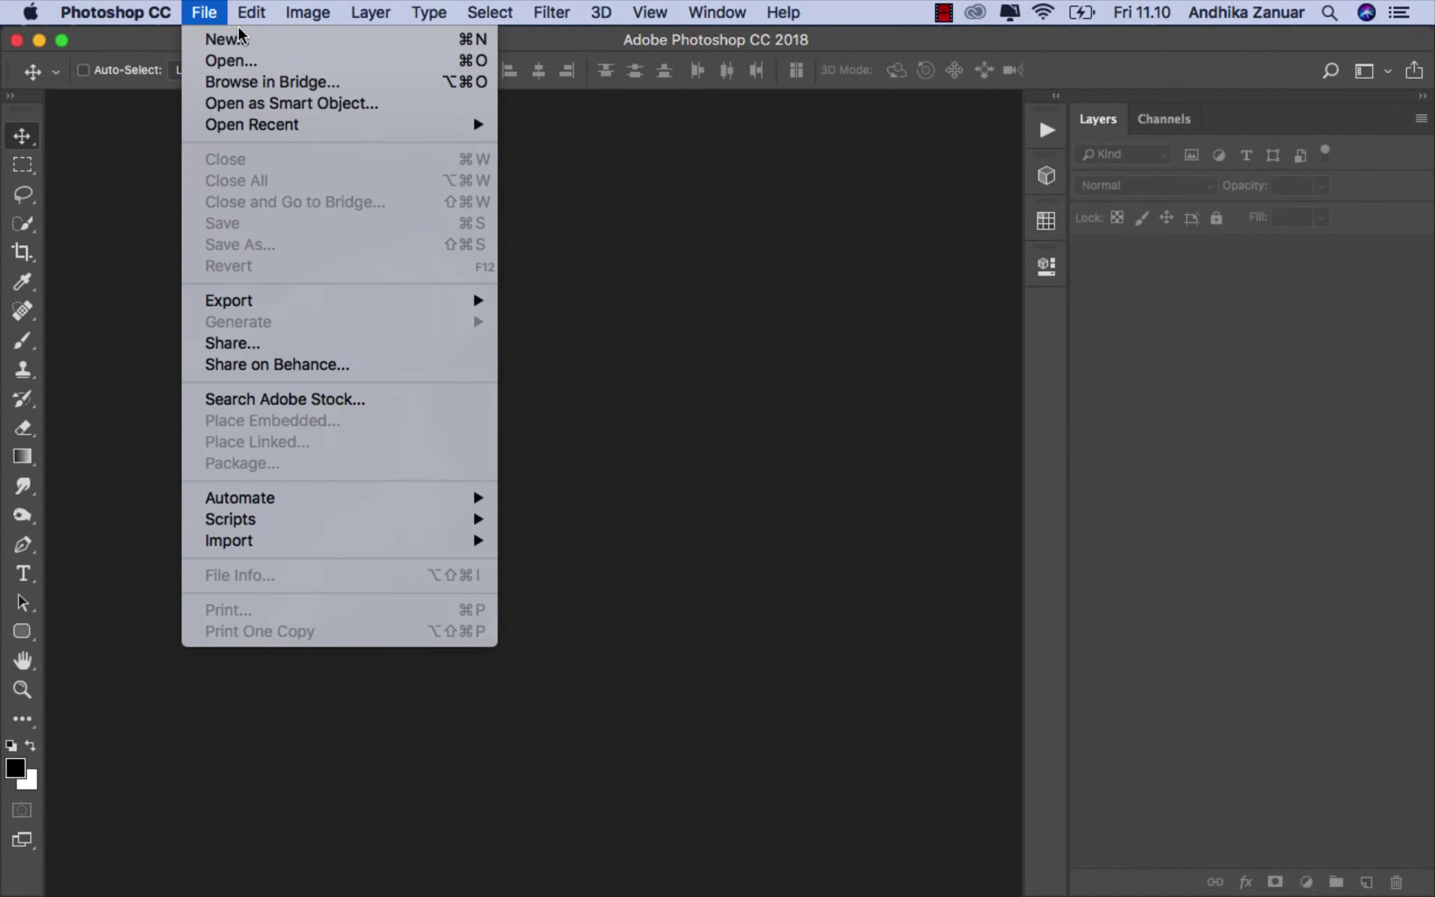
click(292, 39)
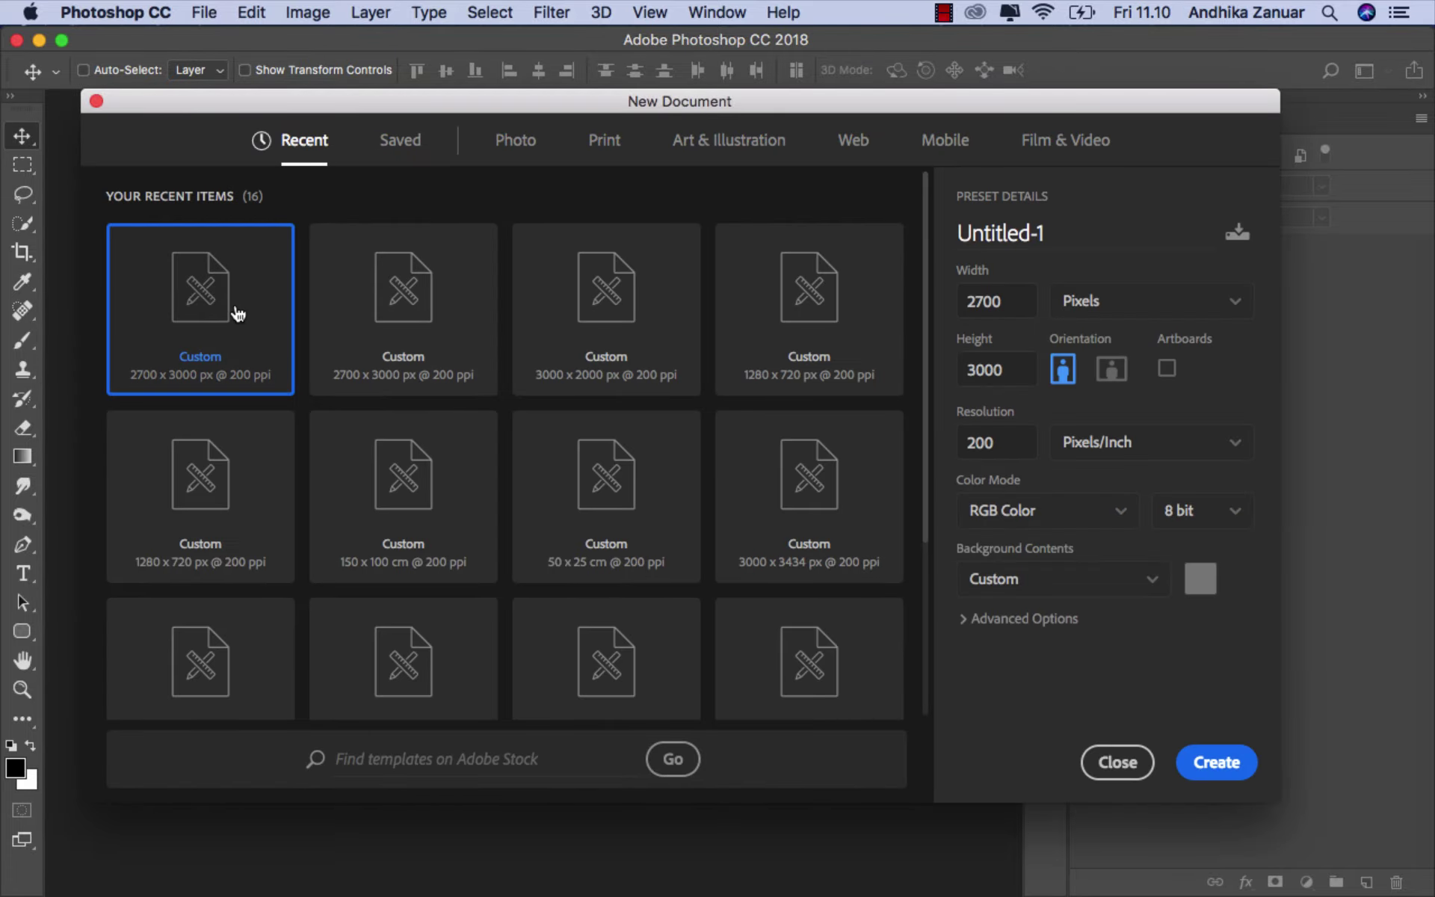
click(1006, 301)
click(1009, 368)
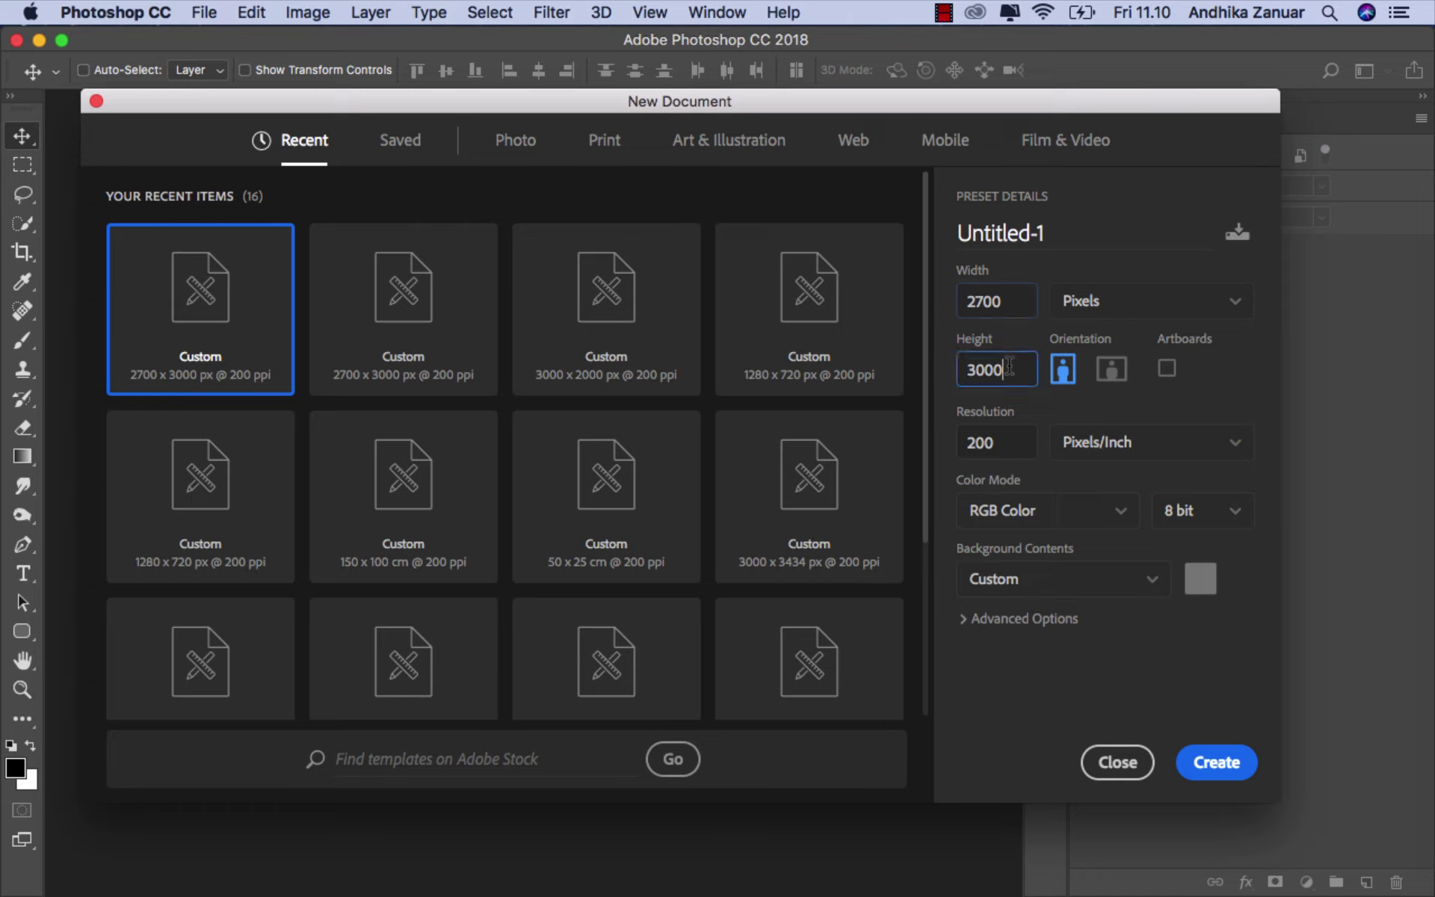
key(Tab)
click(1218, 751)
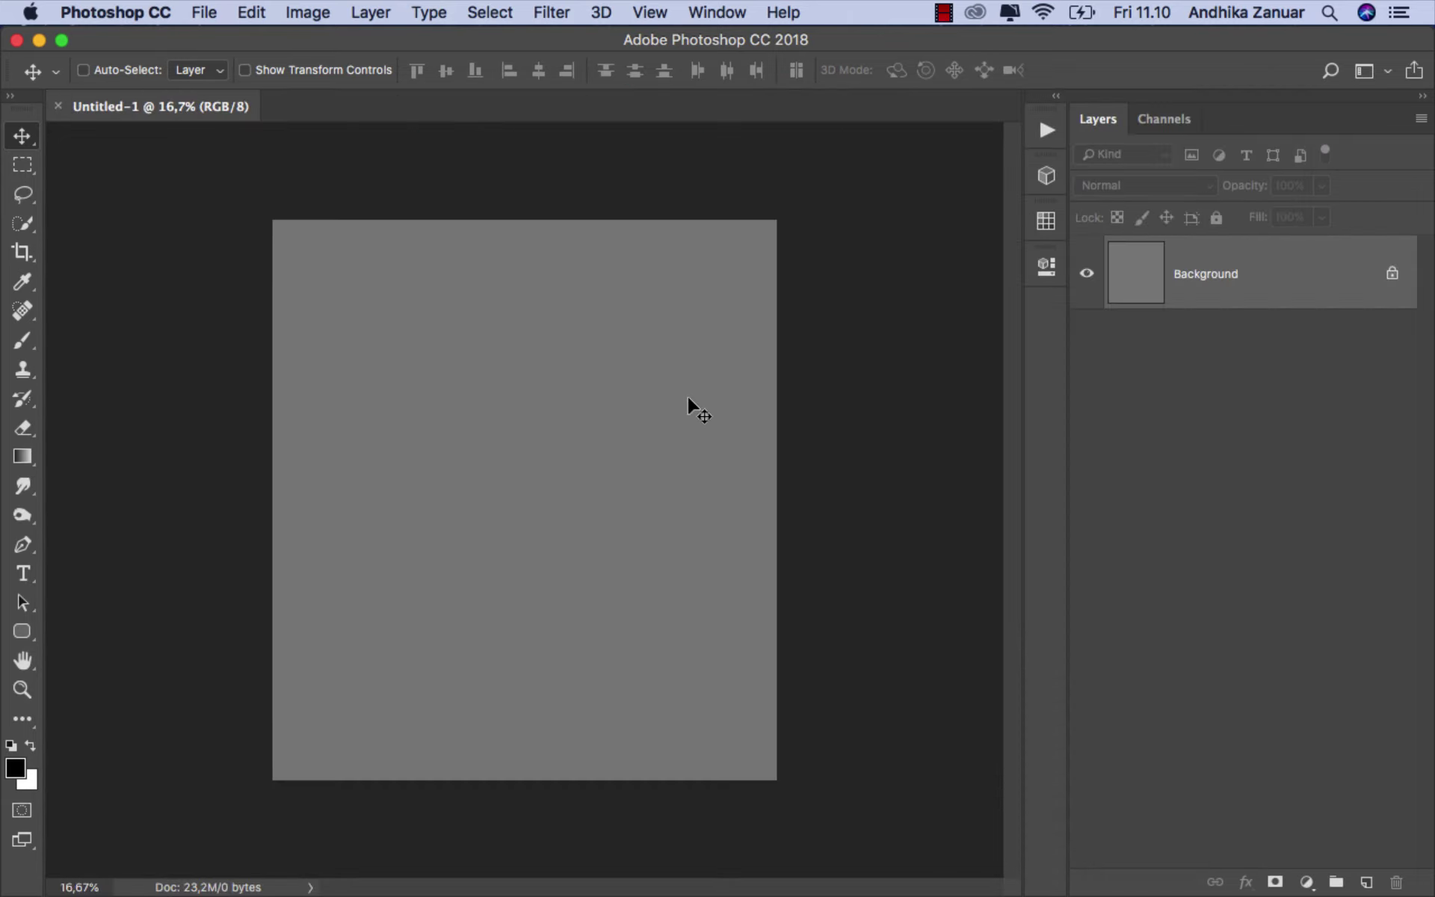
scroll(685, 392, up, 5)
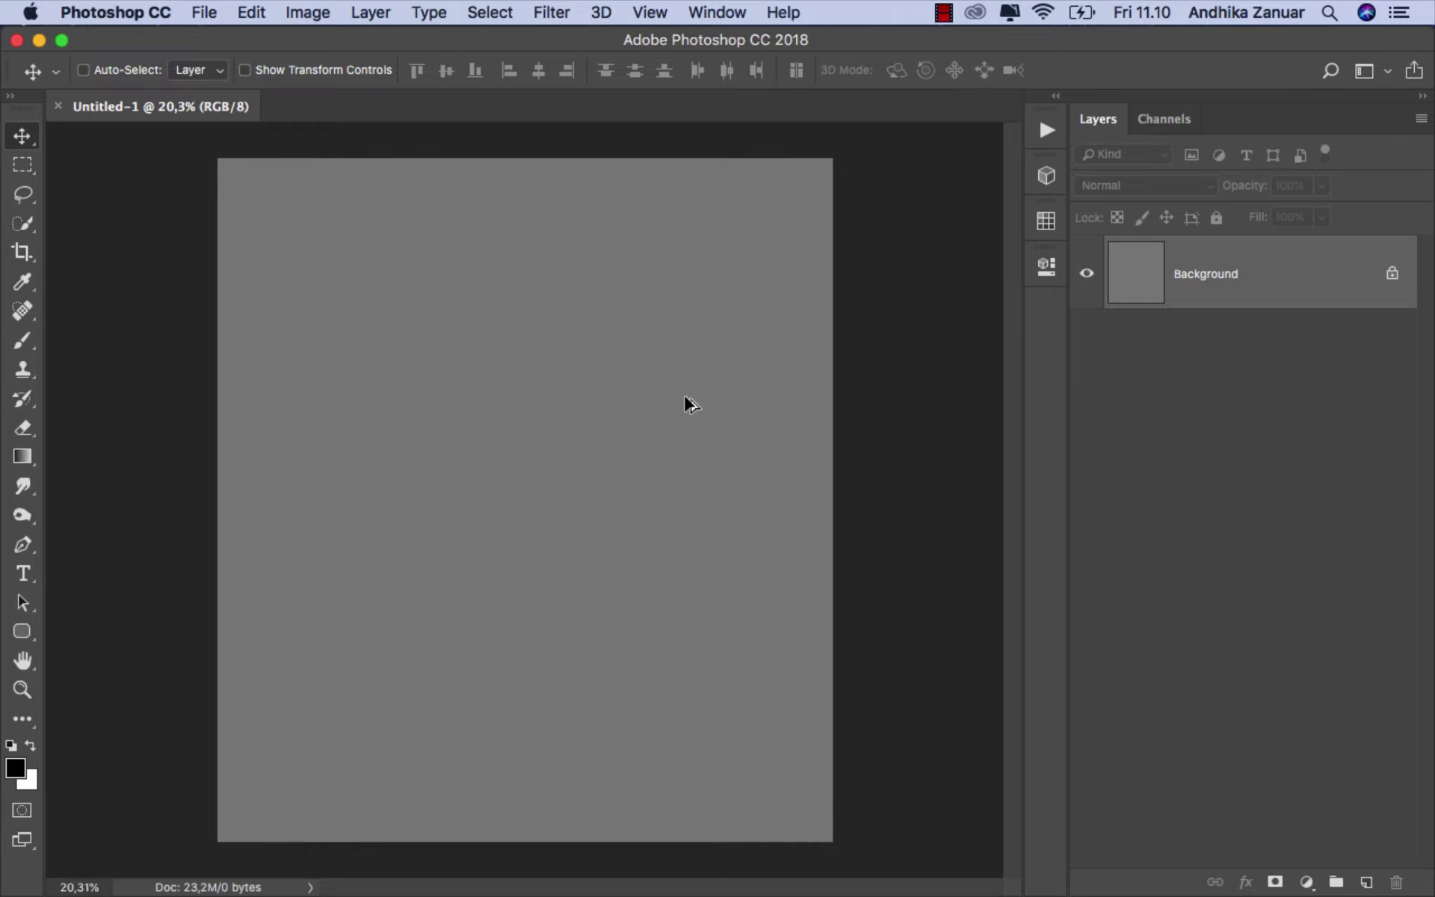
scroll(684, 404, up, 1)
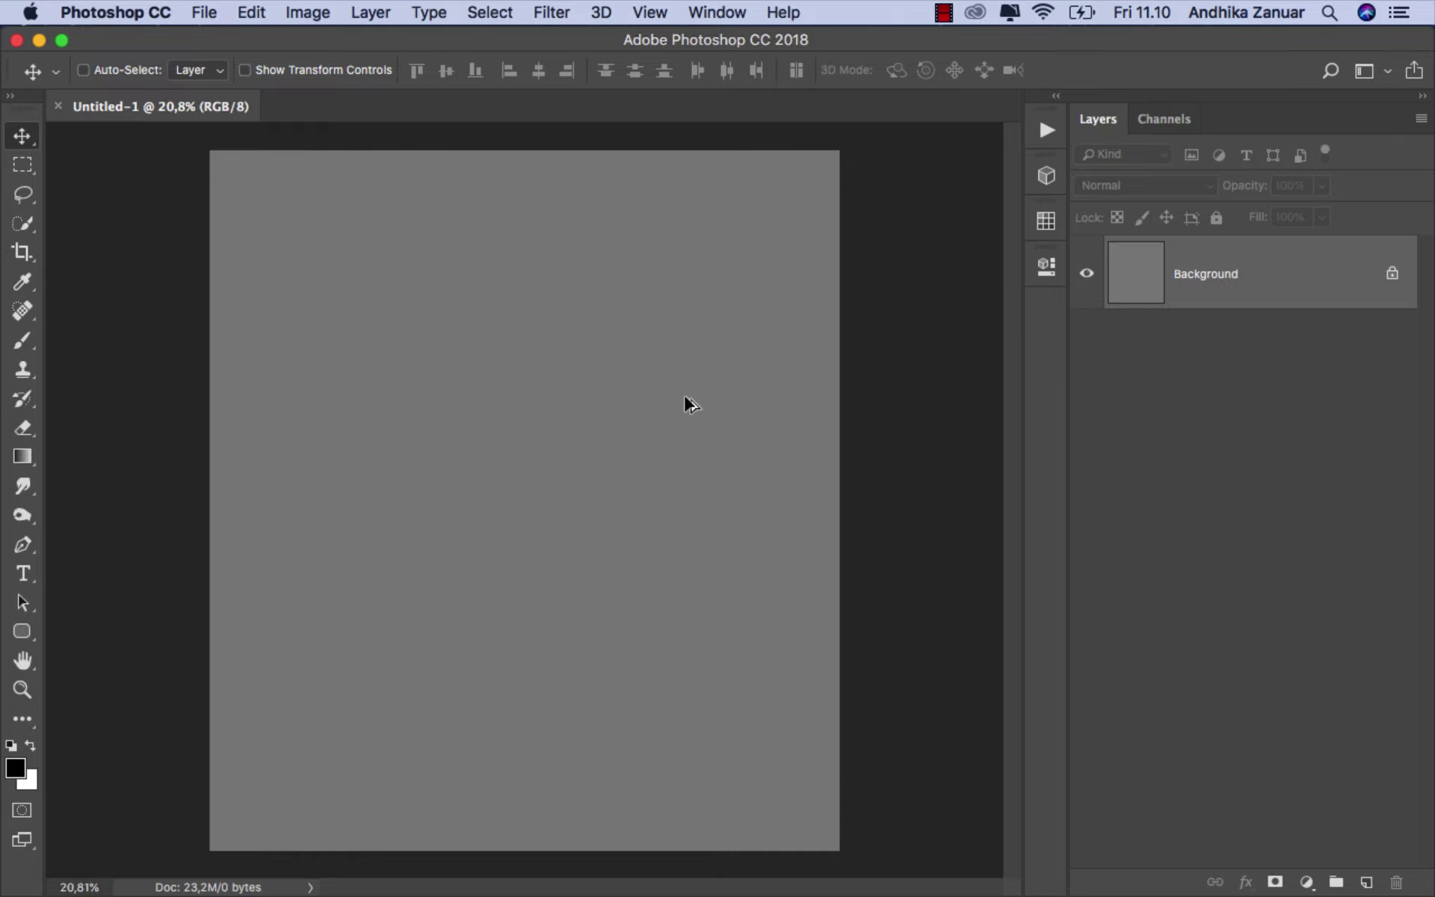
click(1281, 285)
Step: Place roots-508175.jpg embedded, move it down, lower its top edge slightly, and commit
click(200, 12)
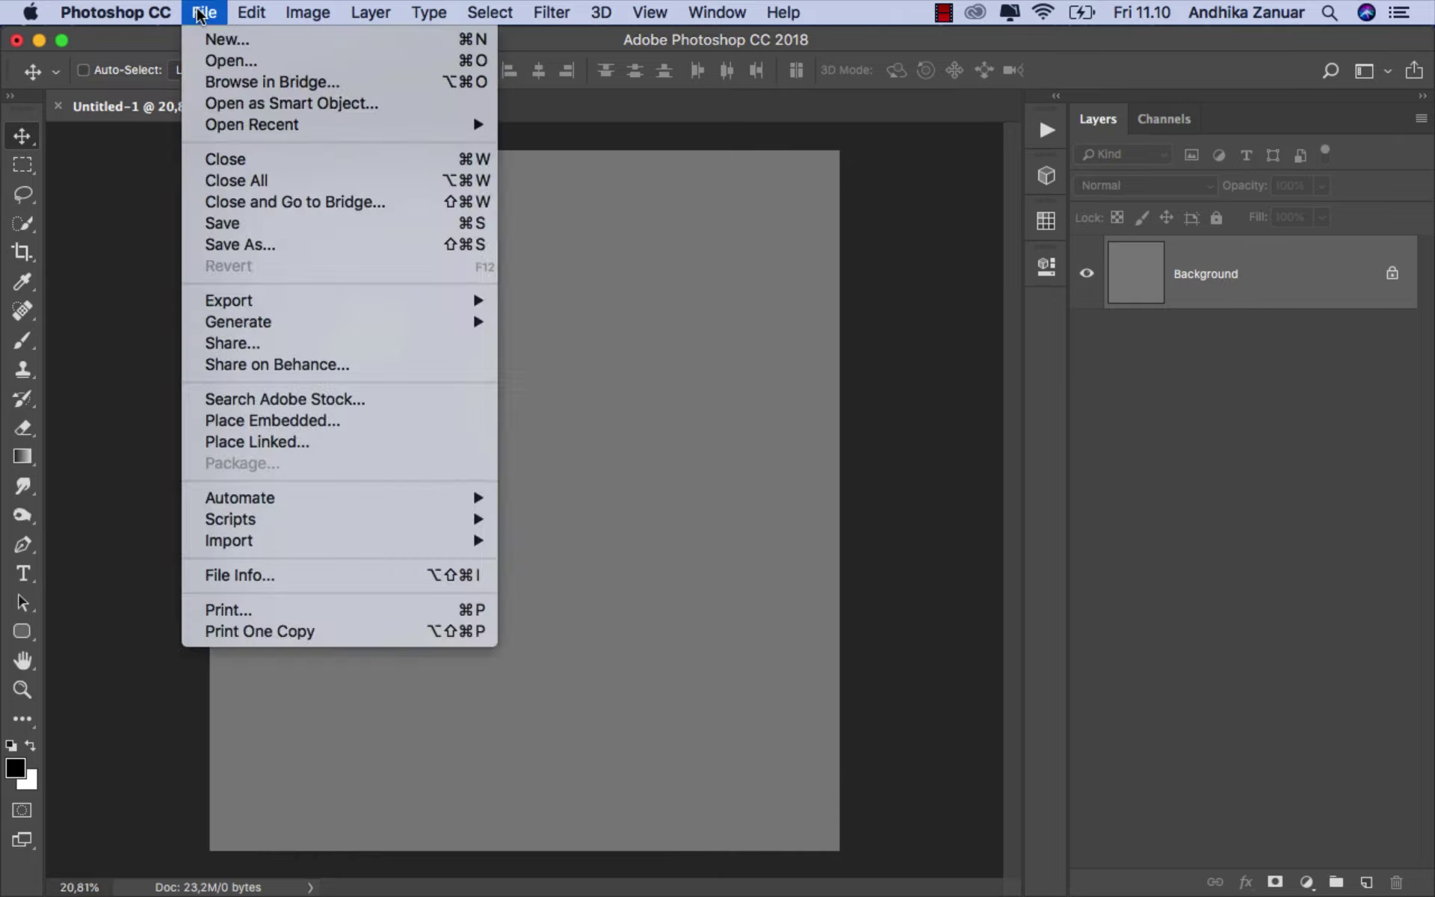
click(365, 421)
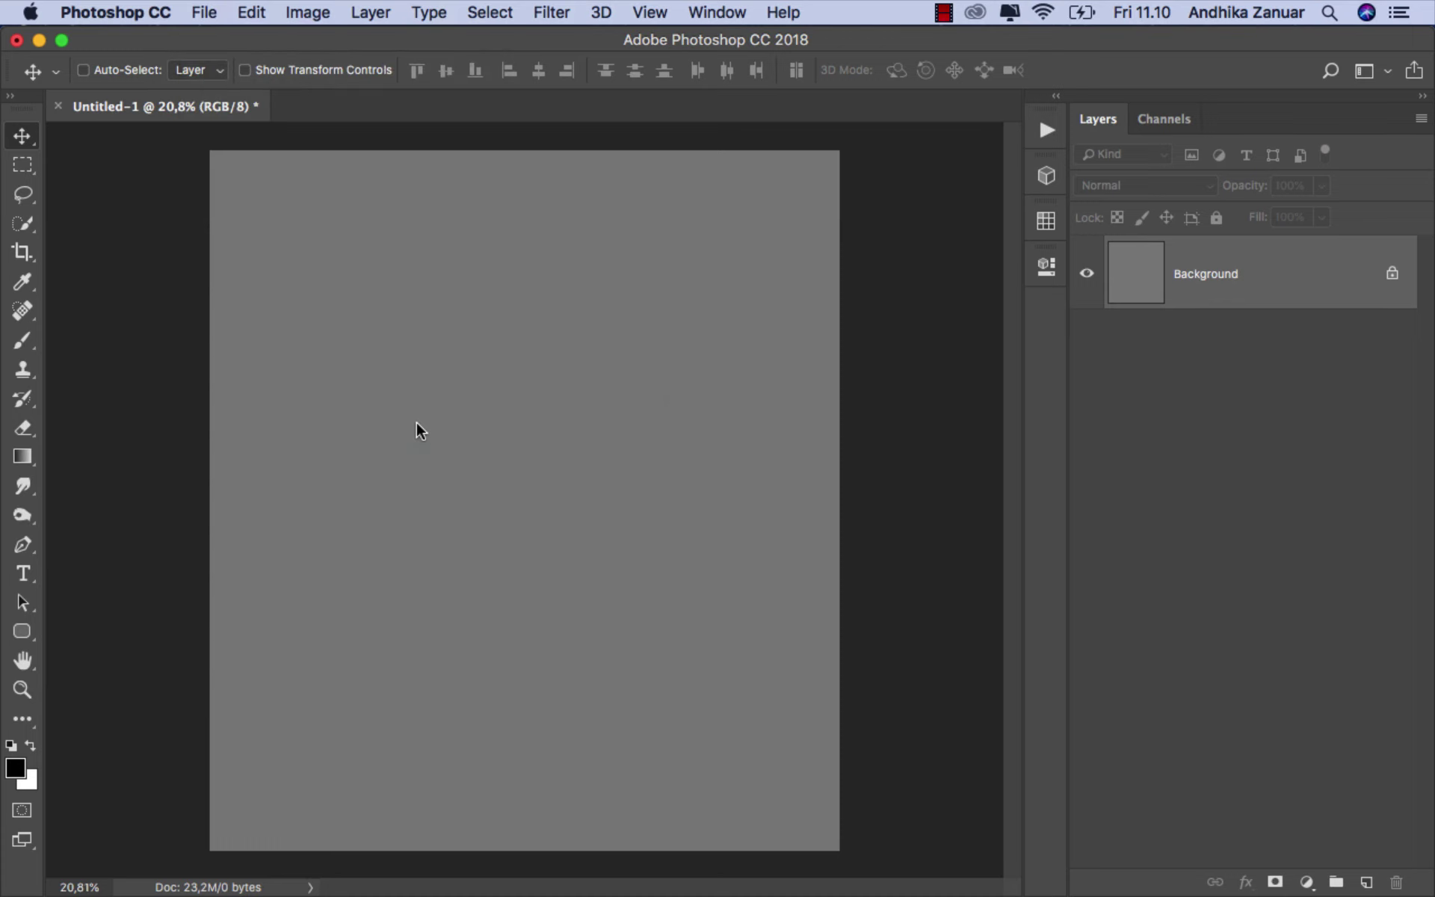
click(925, 231)
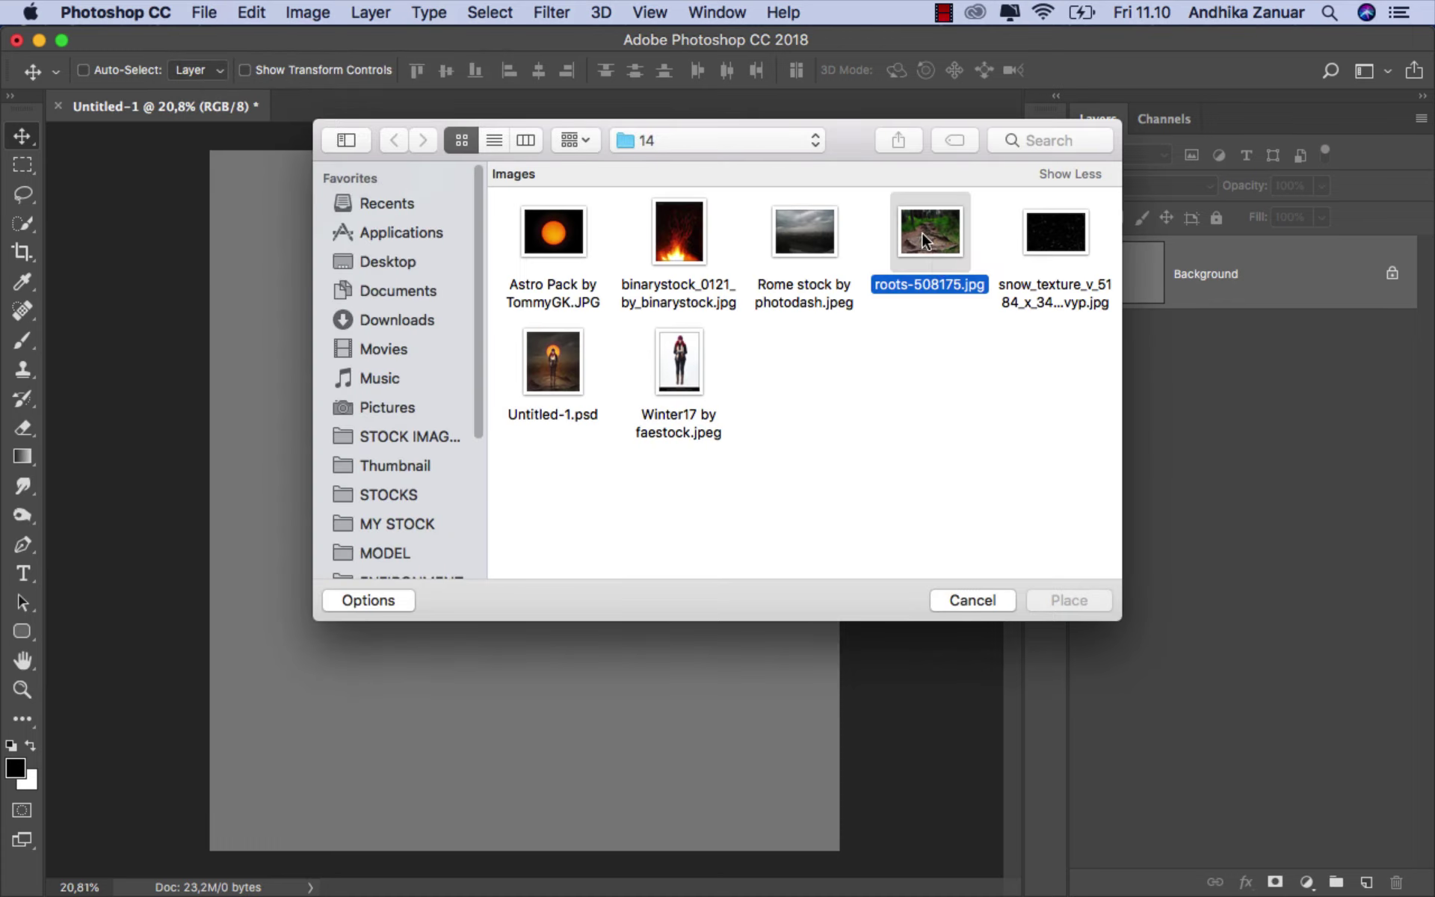
click(1065, 601)
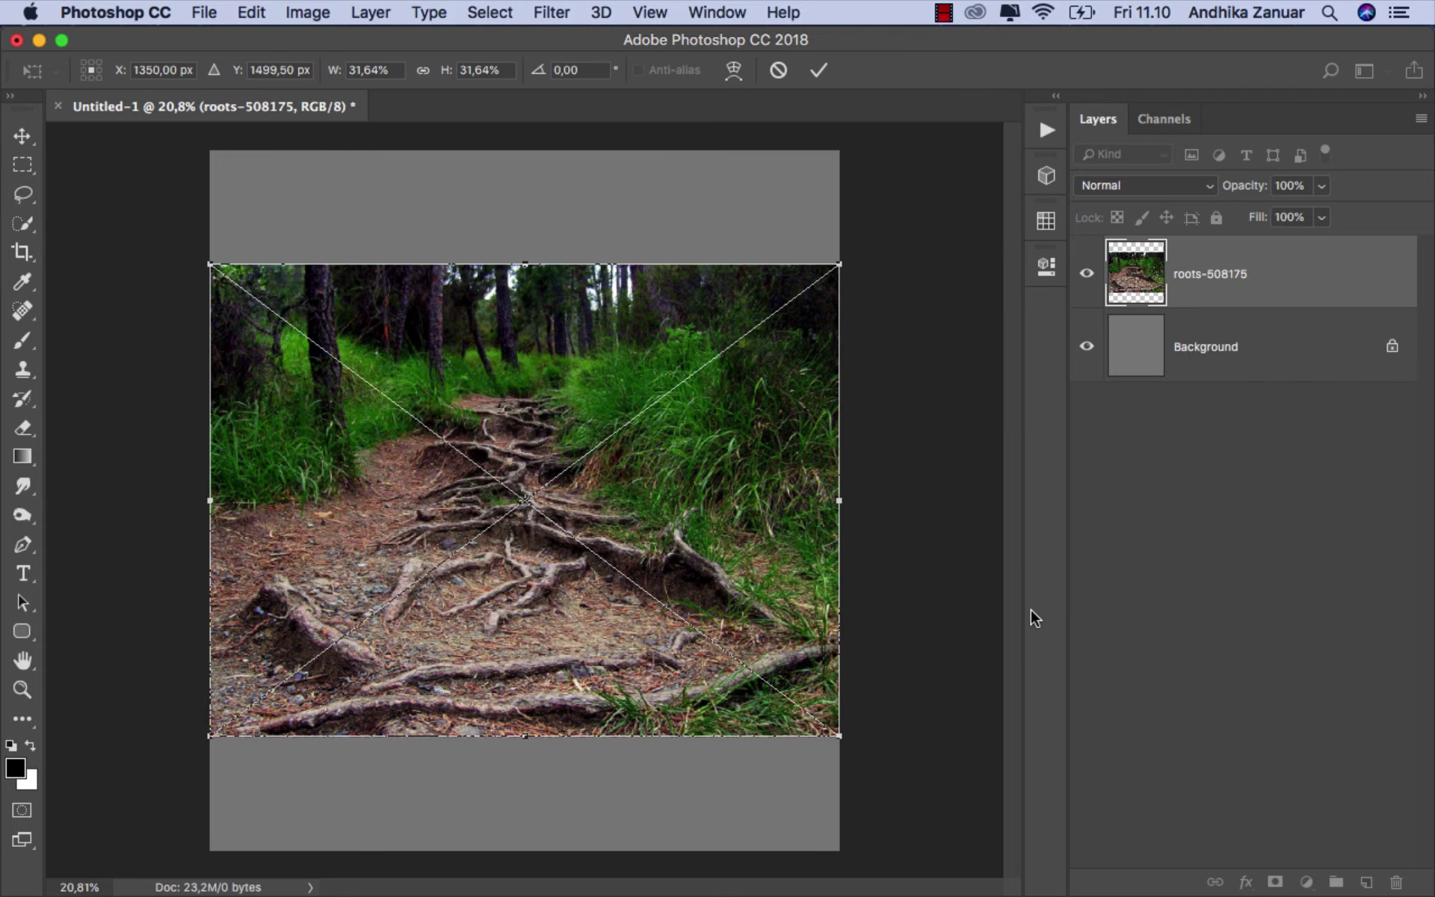
drag(488, 441, 500, 534)
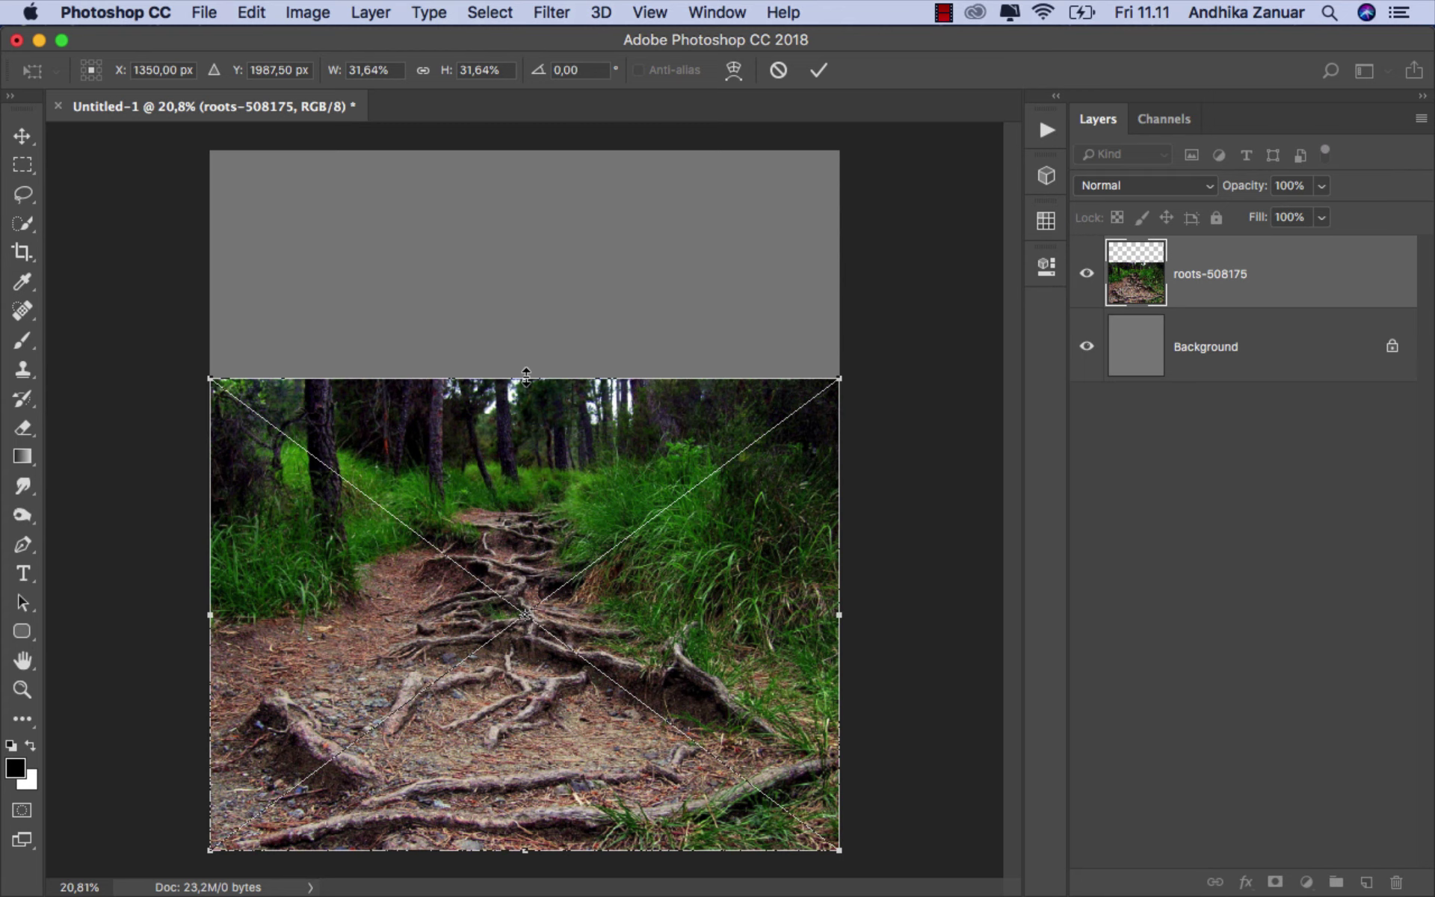
drag(527, 375, 520, 412)
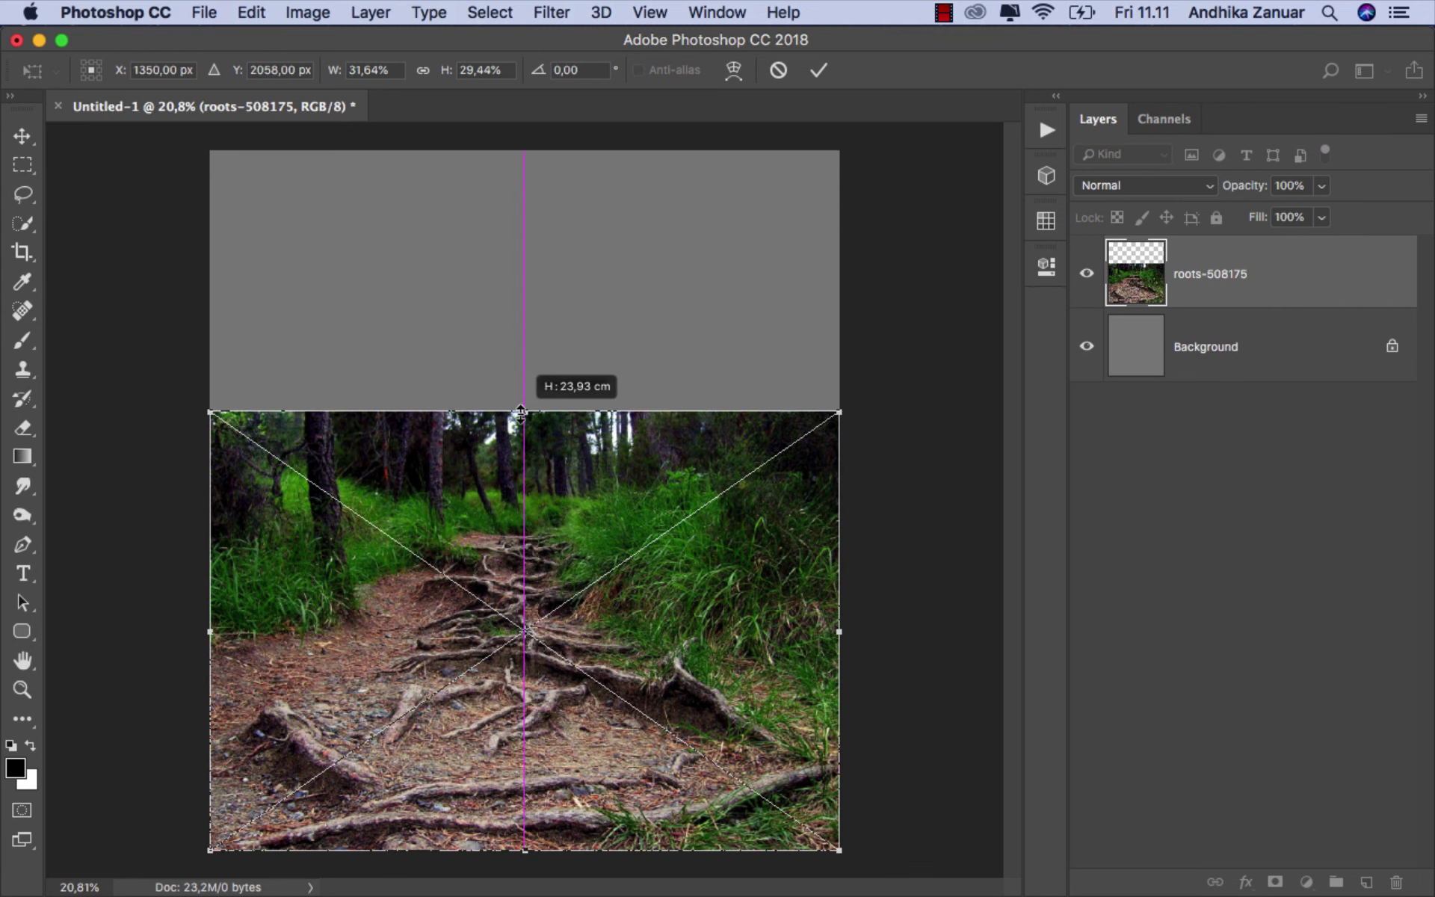
click(819, 70)
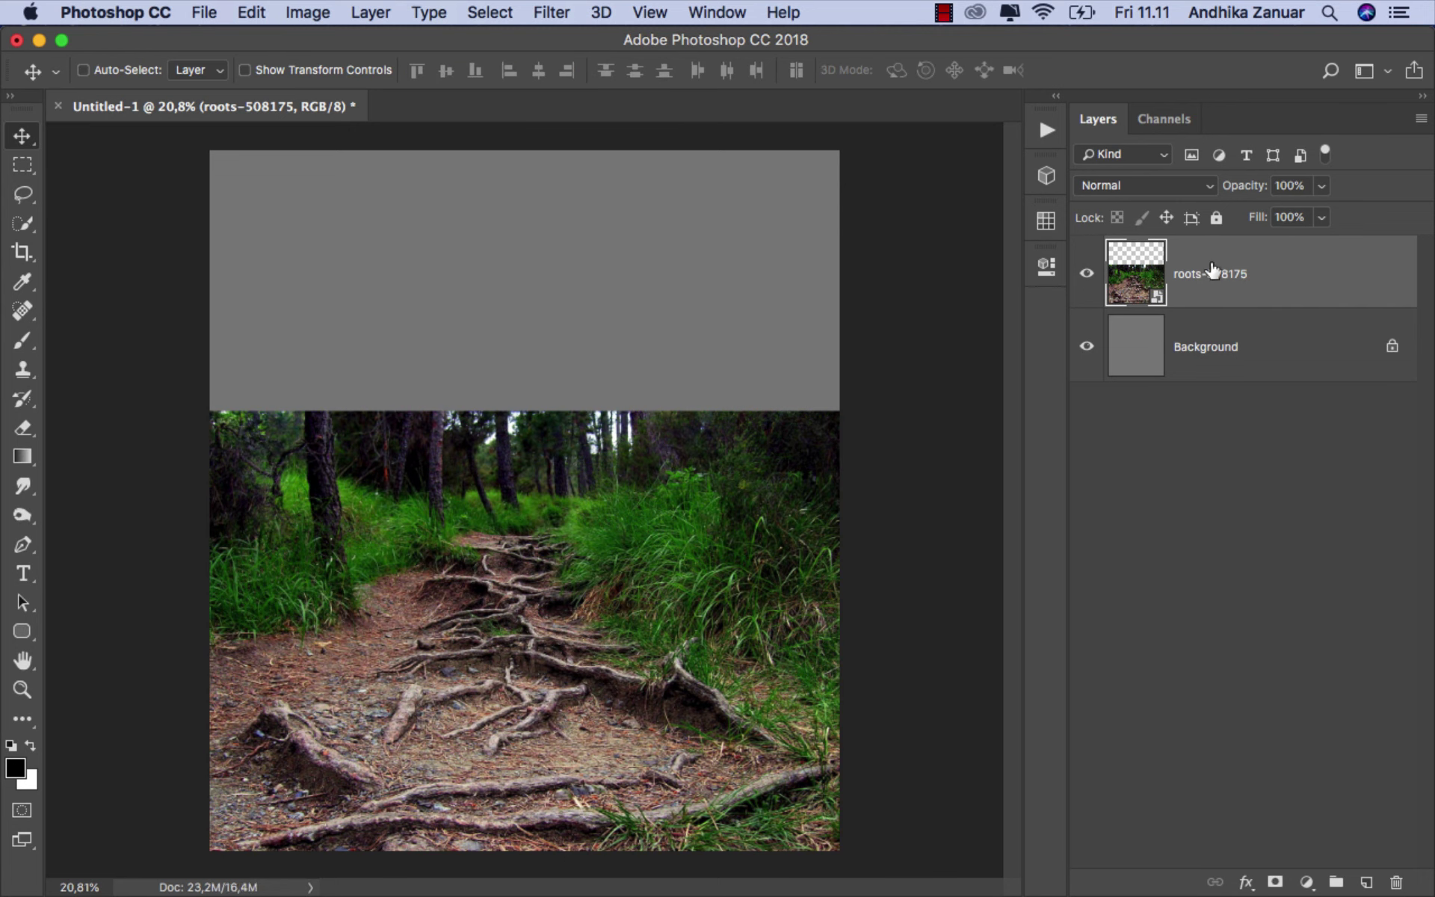
Step: Add a layer mask to roots-508175 and choose a linear black-to-white gradient
click(1276, 882)
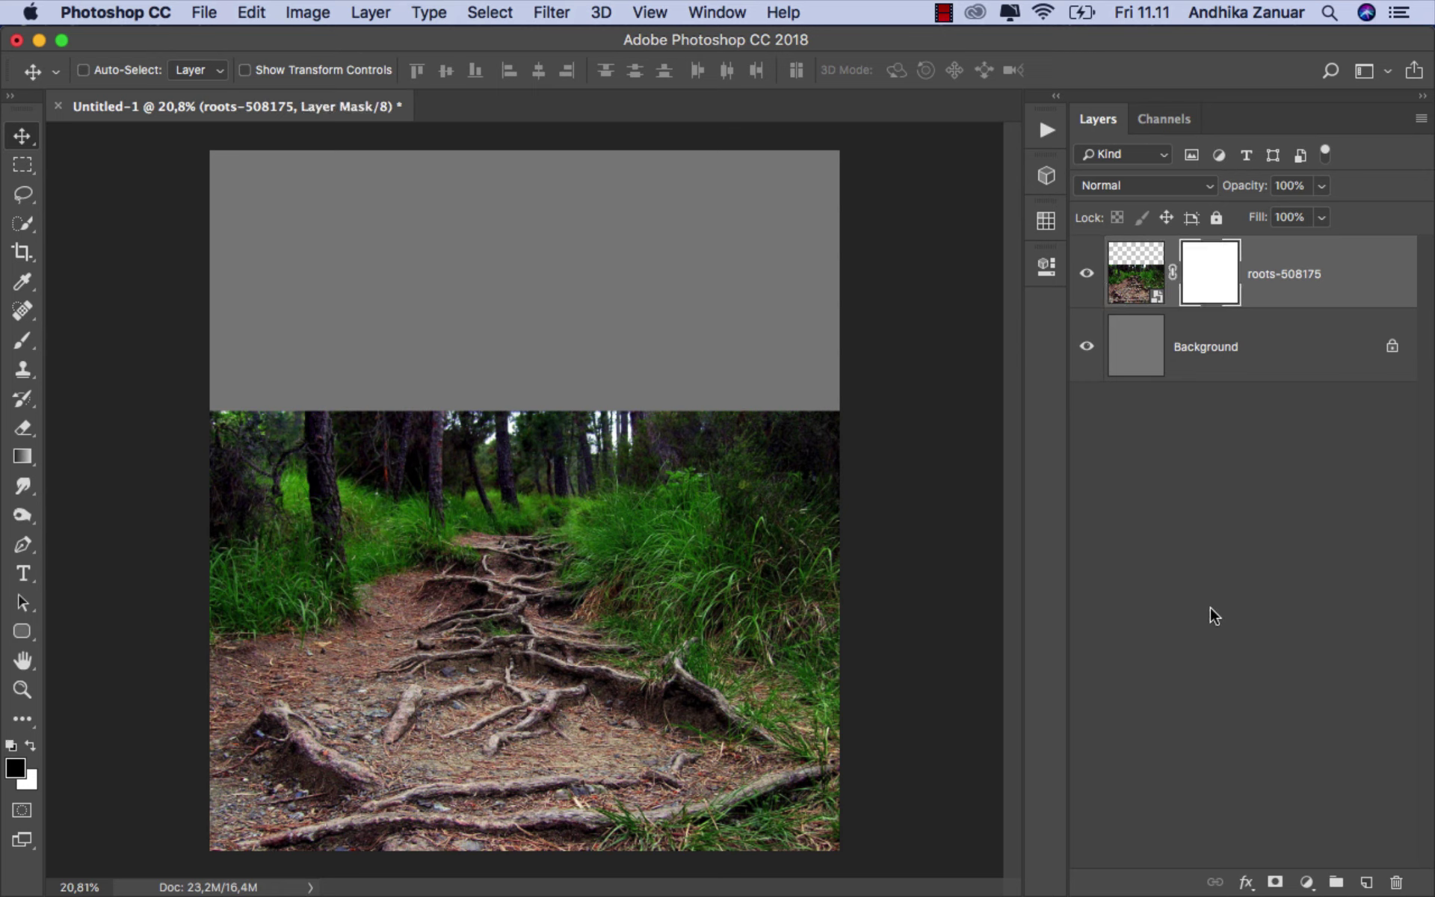
click(30, 453)
click(74, 455)
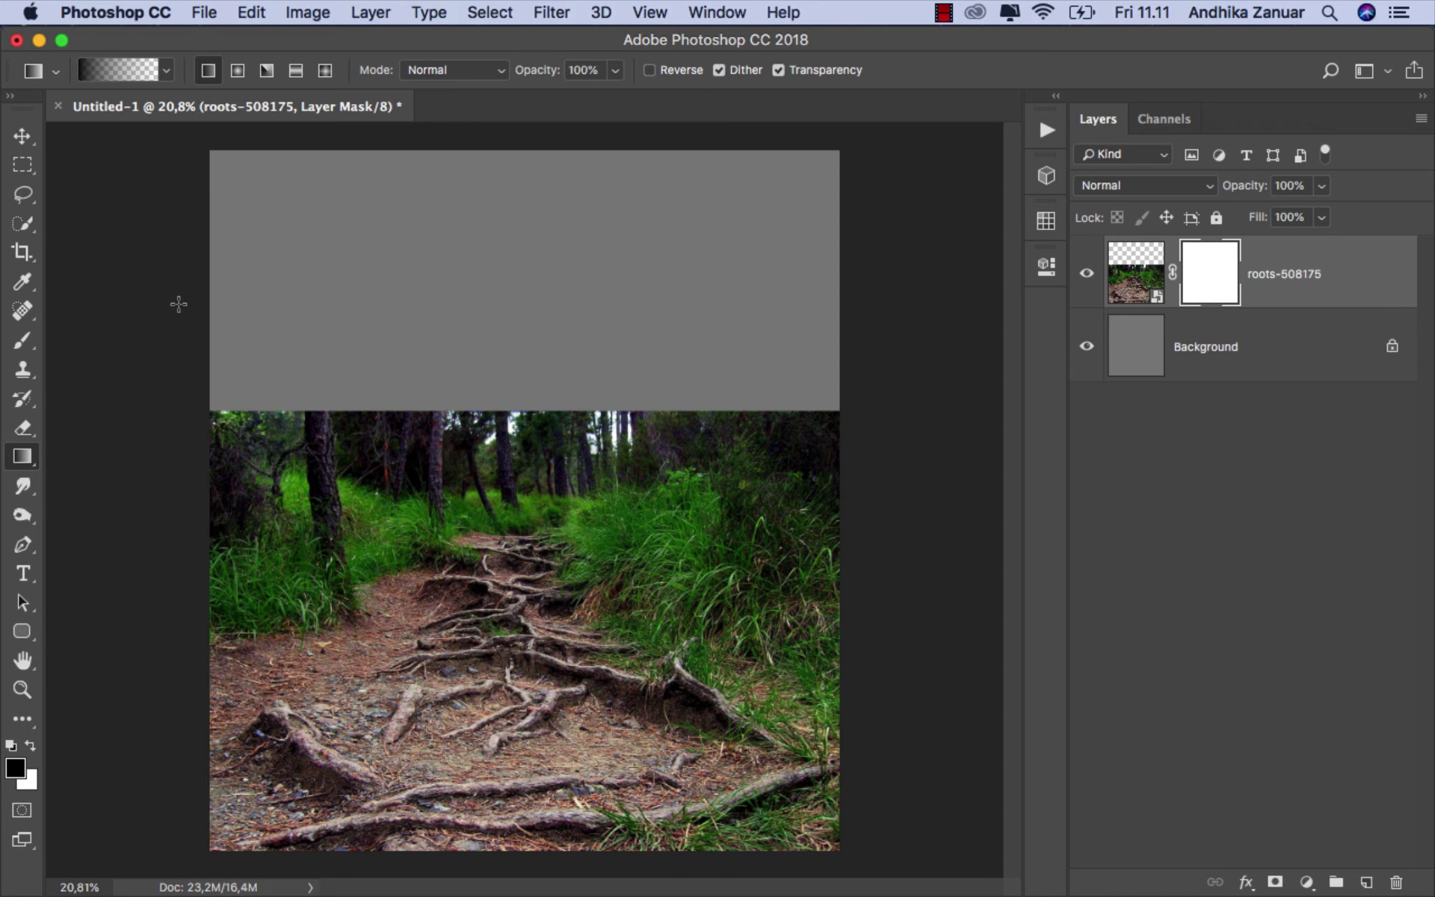
click(166, 71)
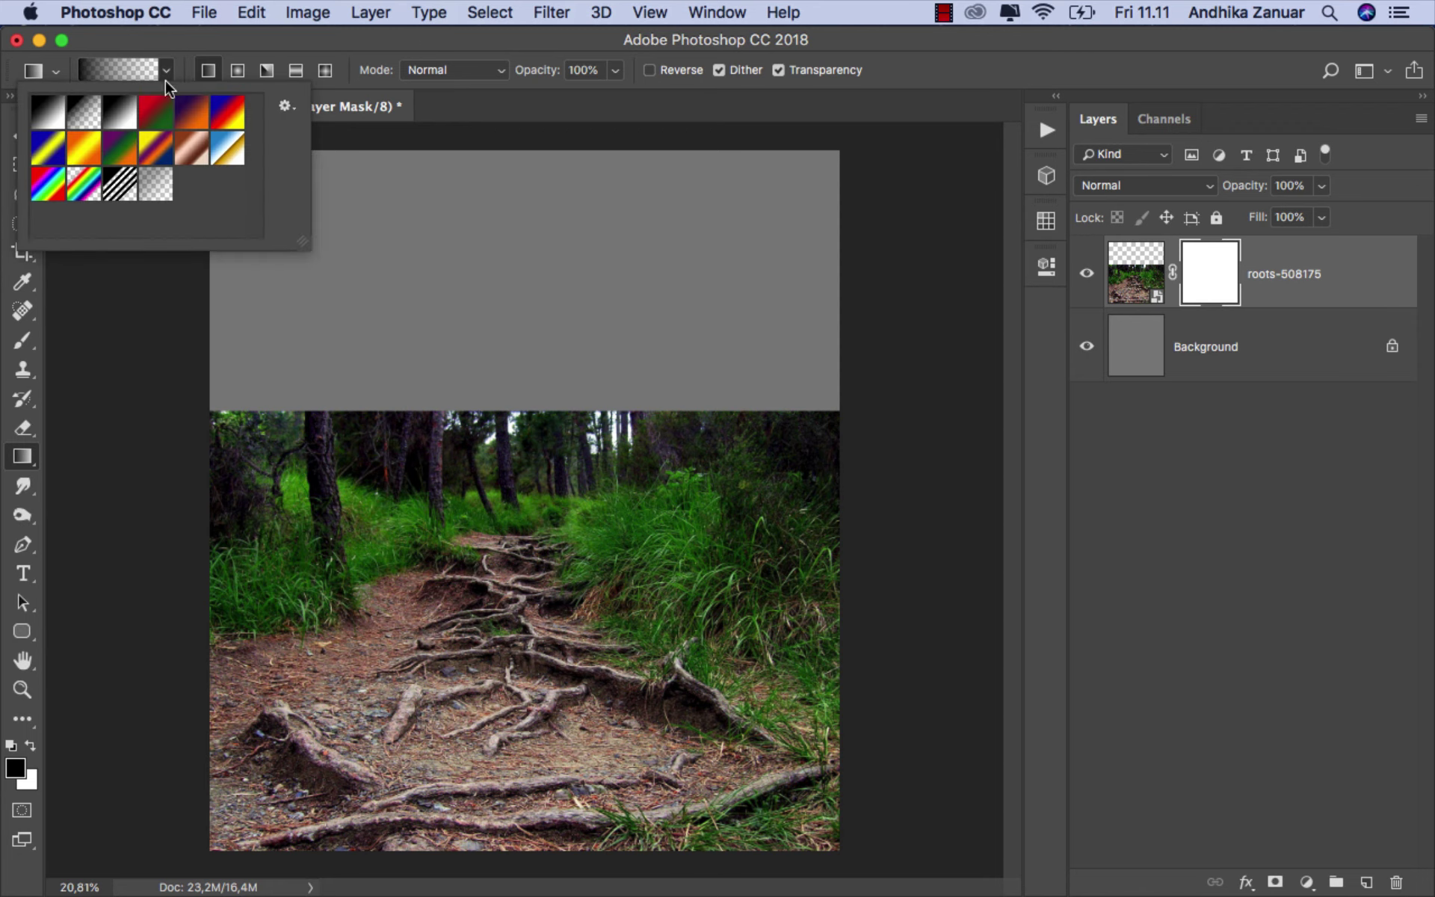
click(210, 72)
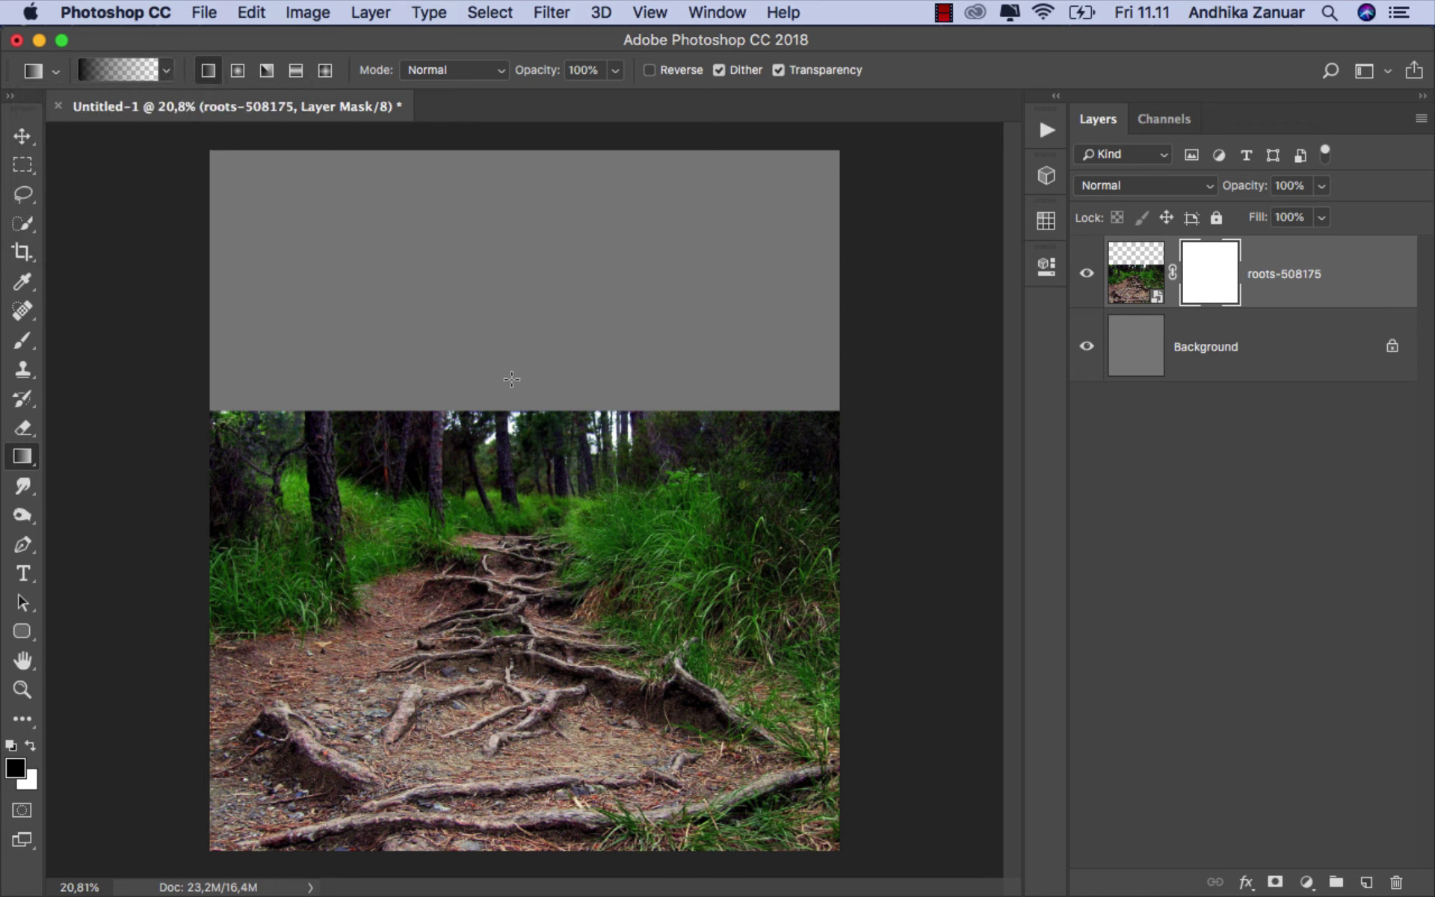
Step: Drag vertical gradients on the mask until fog hides the trees above the rooty path
drag(508, 402, 512, 657)
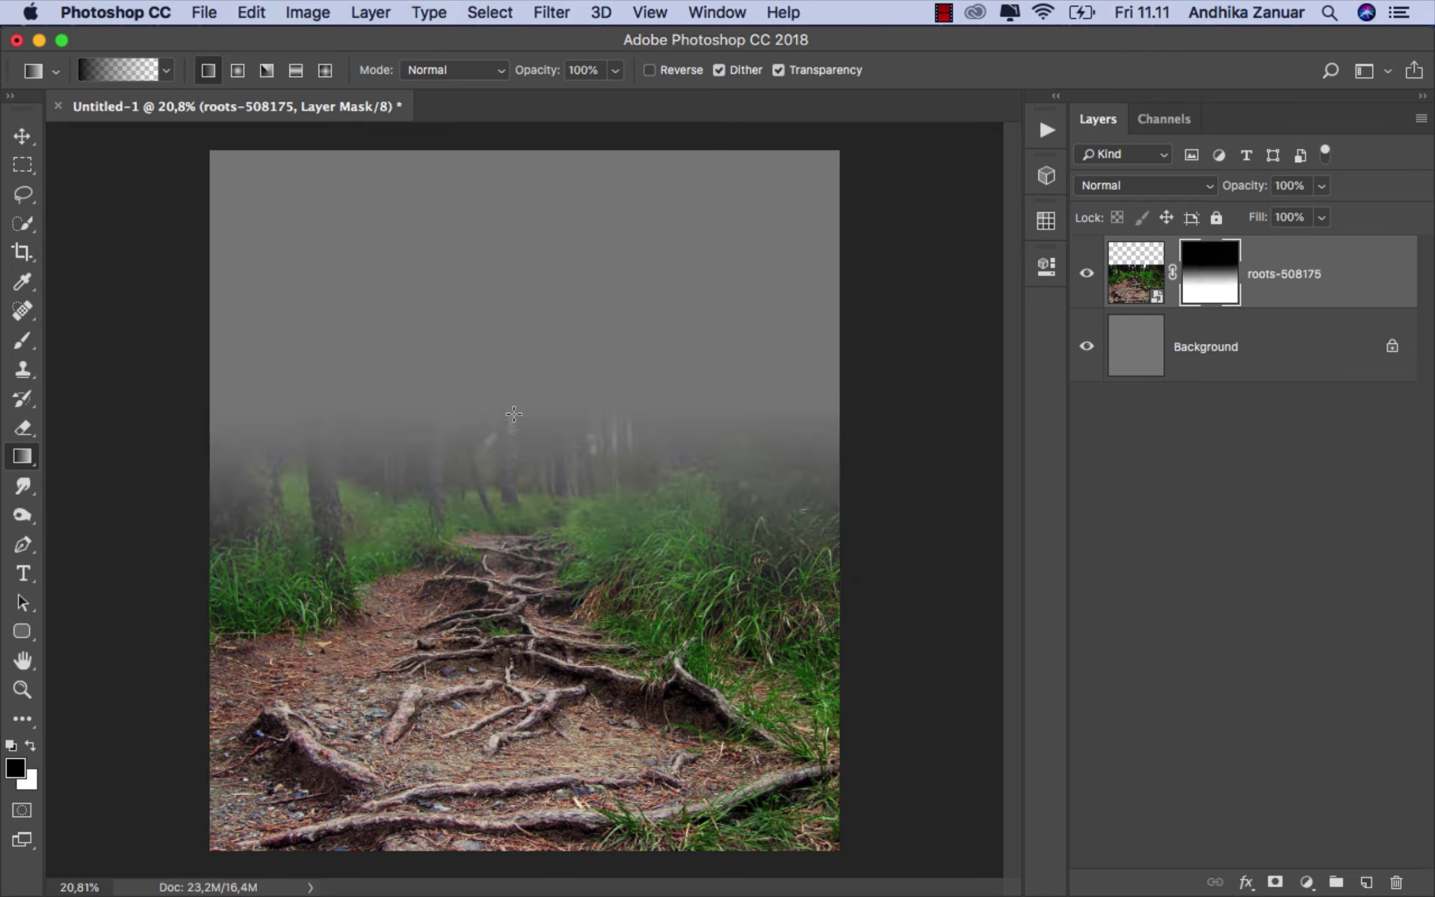
drag(513, 414, 508, 658)
drag(497, 334, 501, 658)
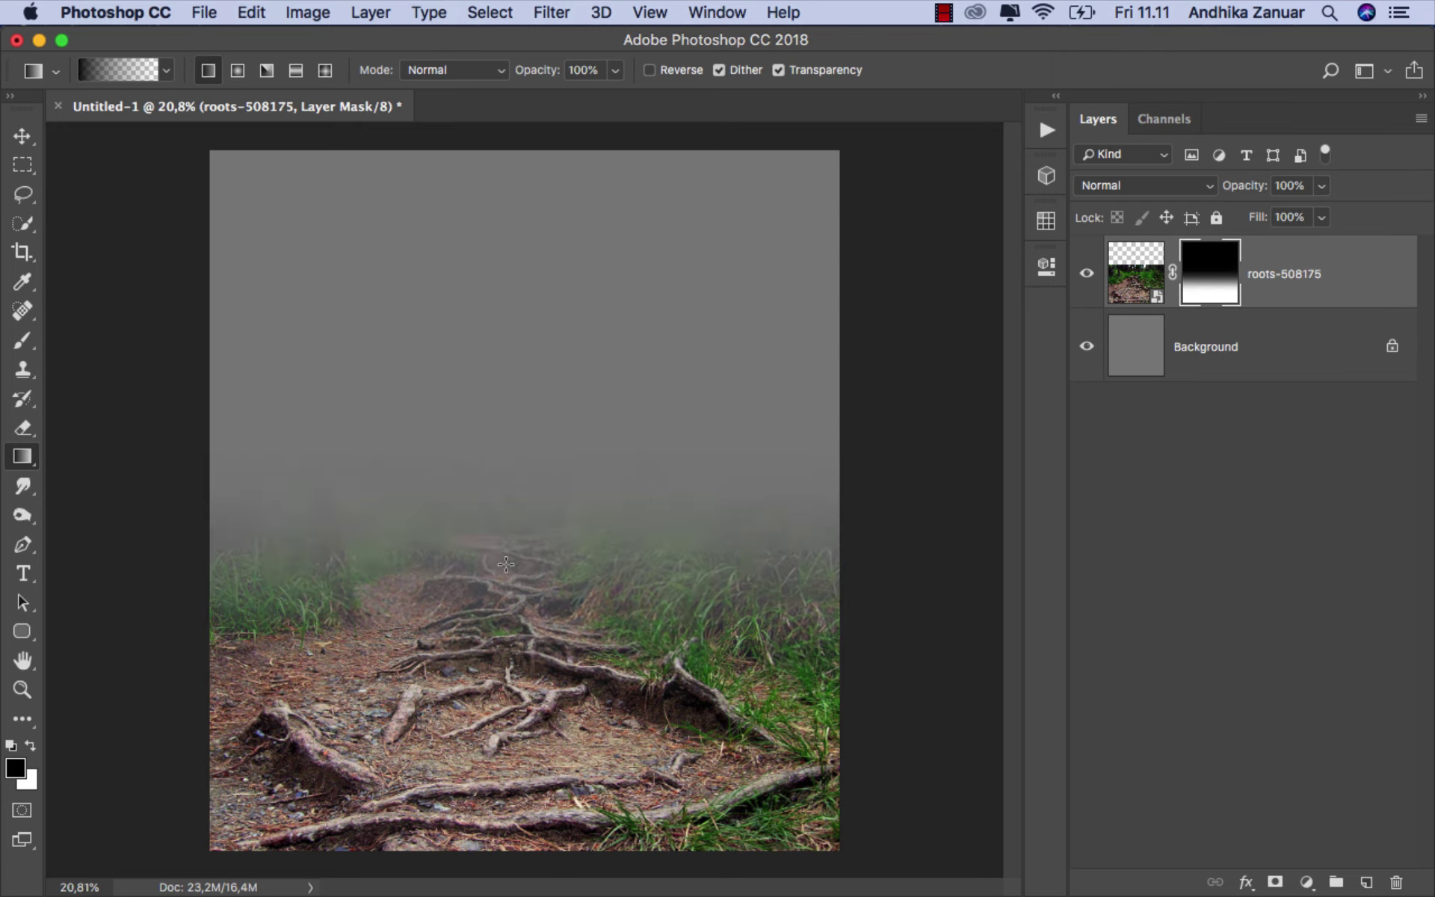
drag(509, 437, 509, 677)
drag(515, 341, 515, 736)
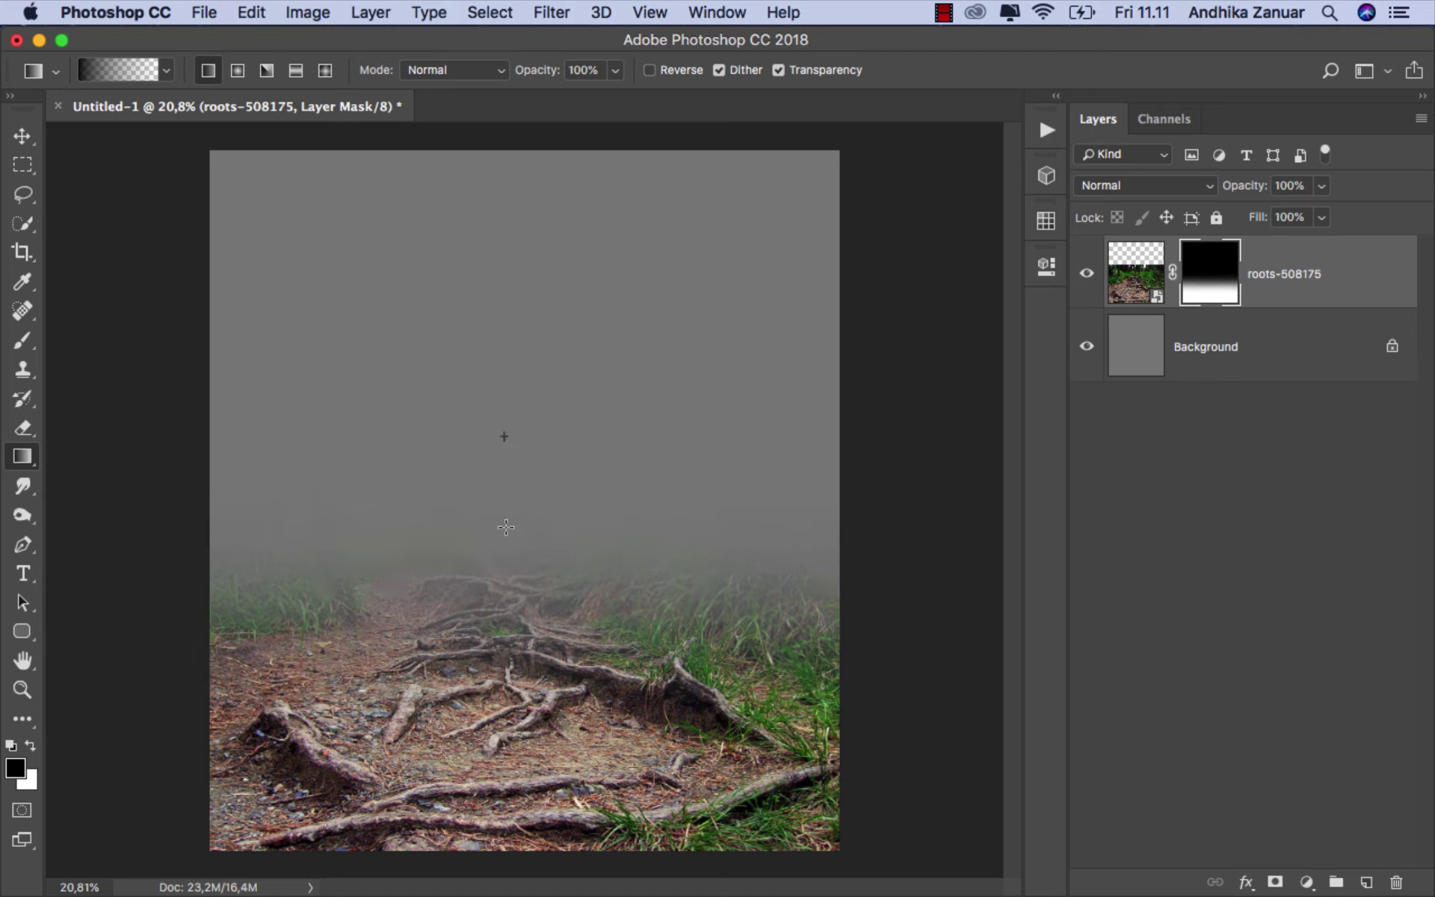
drag(506, 527, 497, 653)
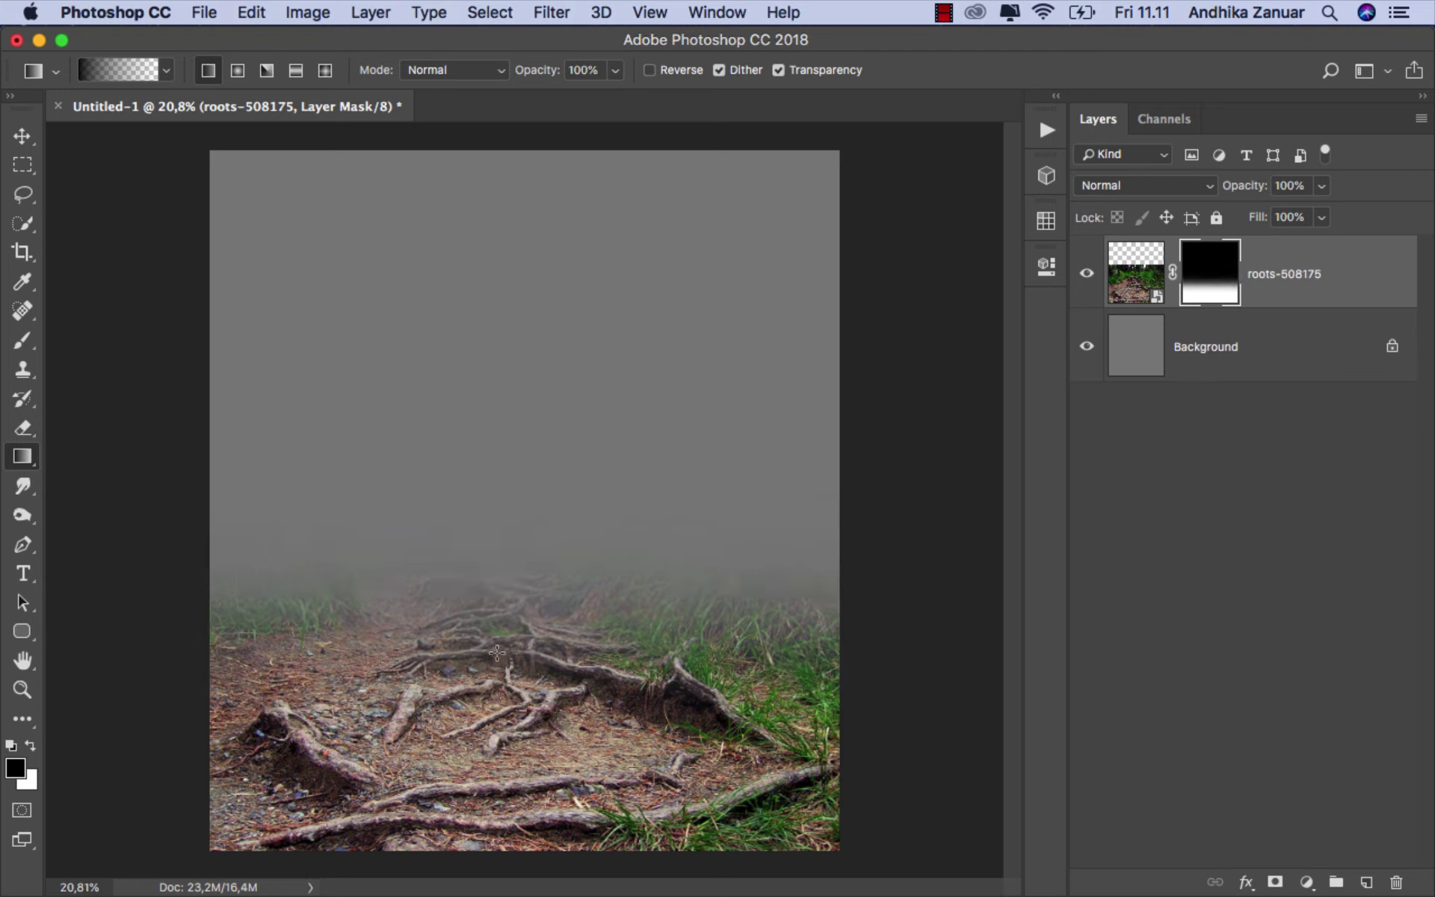
click(22, 136)
click(1274, 275)
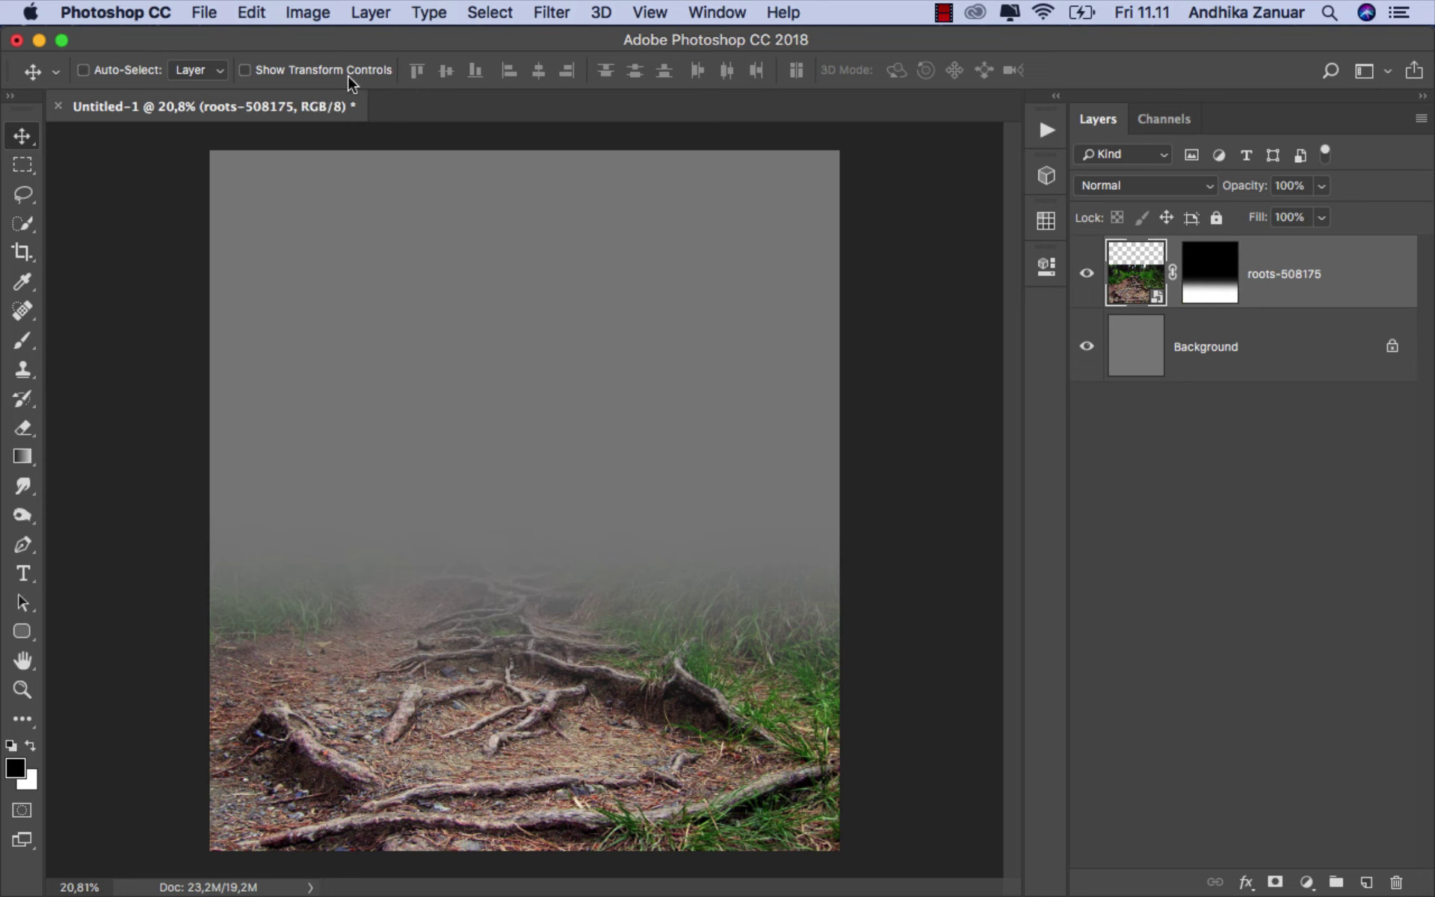
Step: Place the Rome stock by photodash photo as an embedded layer
click(209, 16)
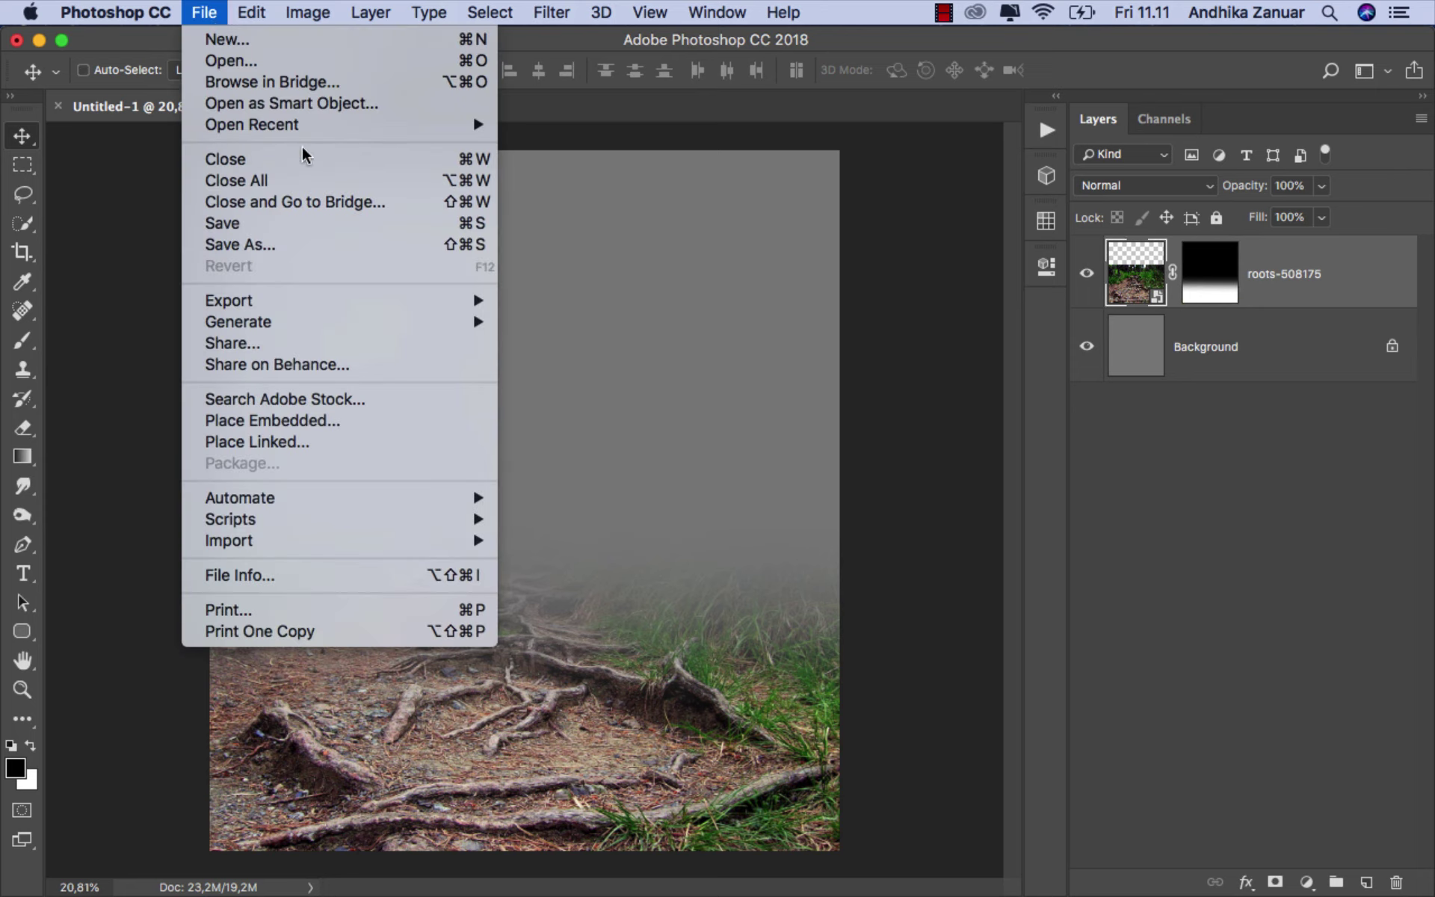
click(366, 423)
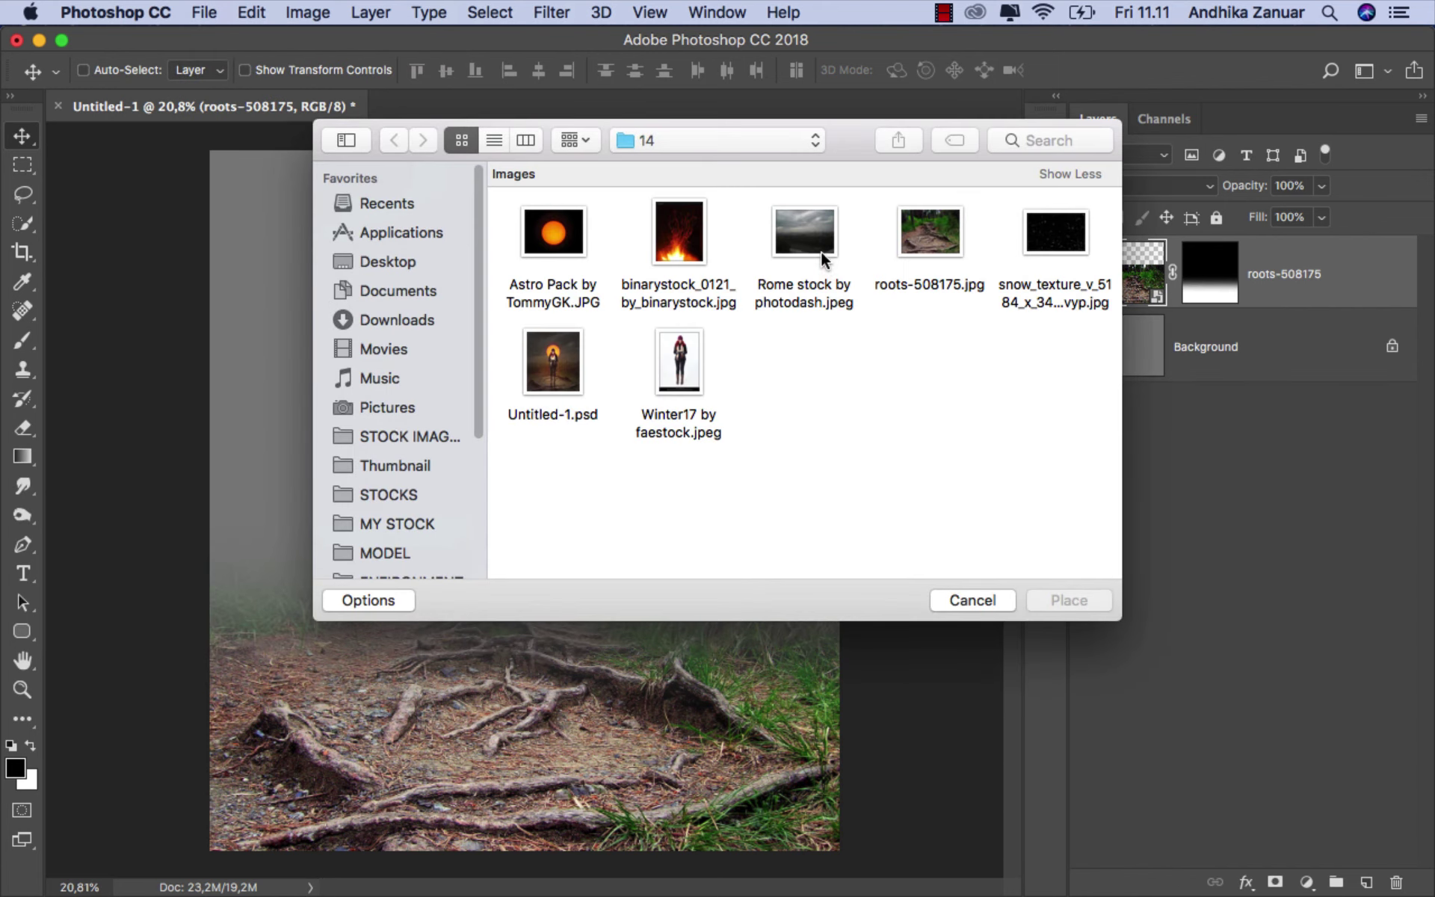
click(821, 257)
click(1065, 597)
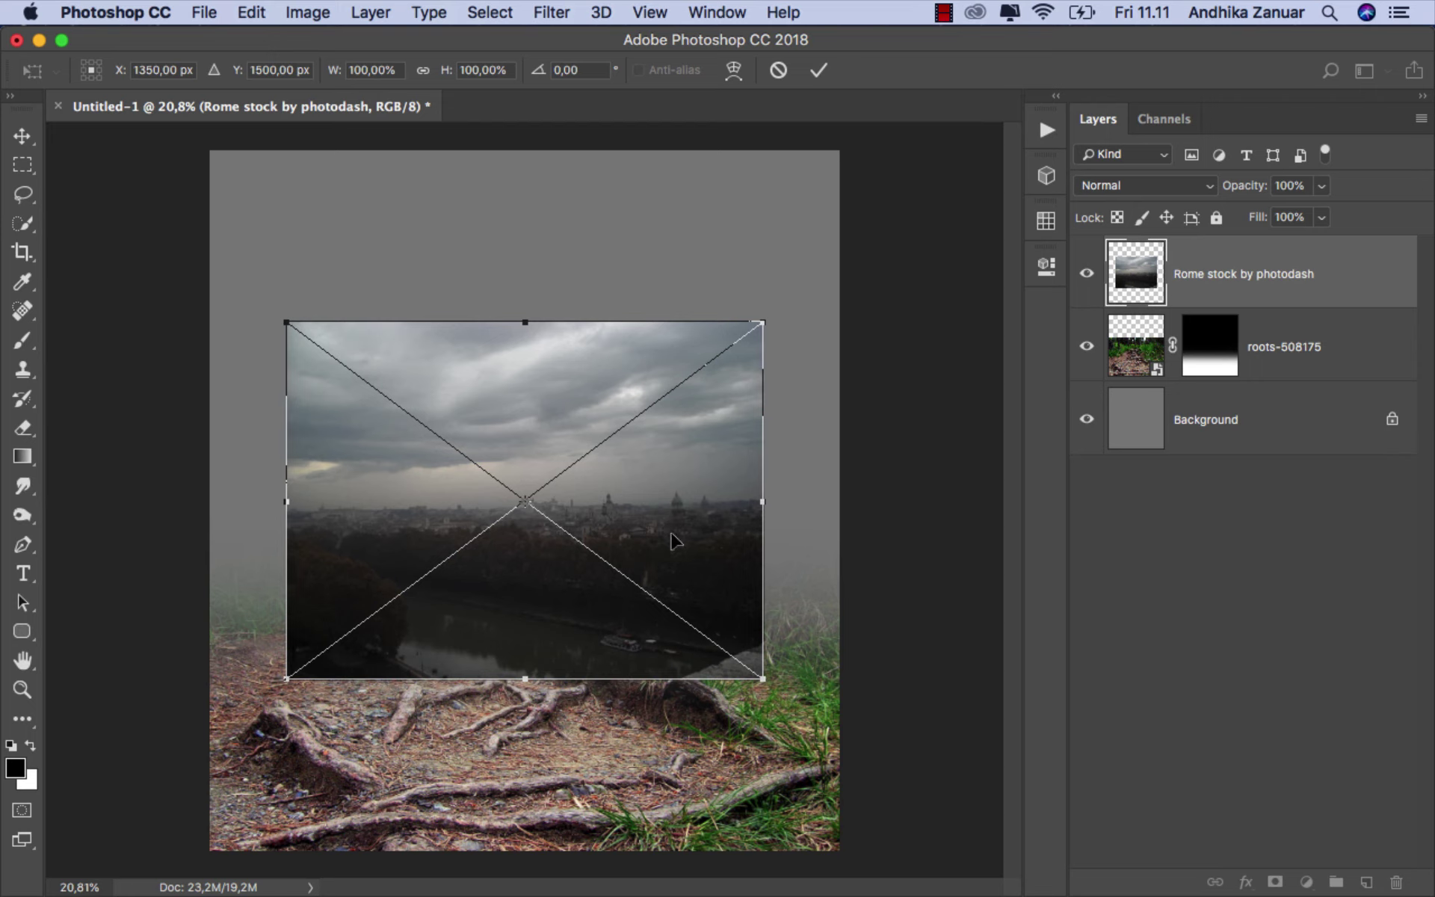
click(819, 70)
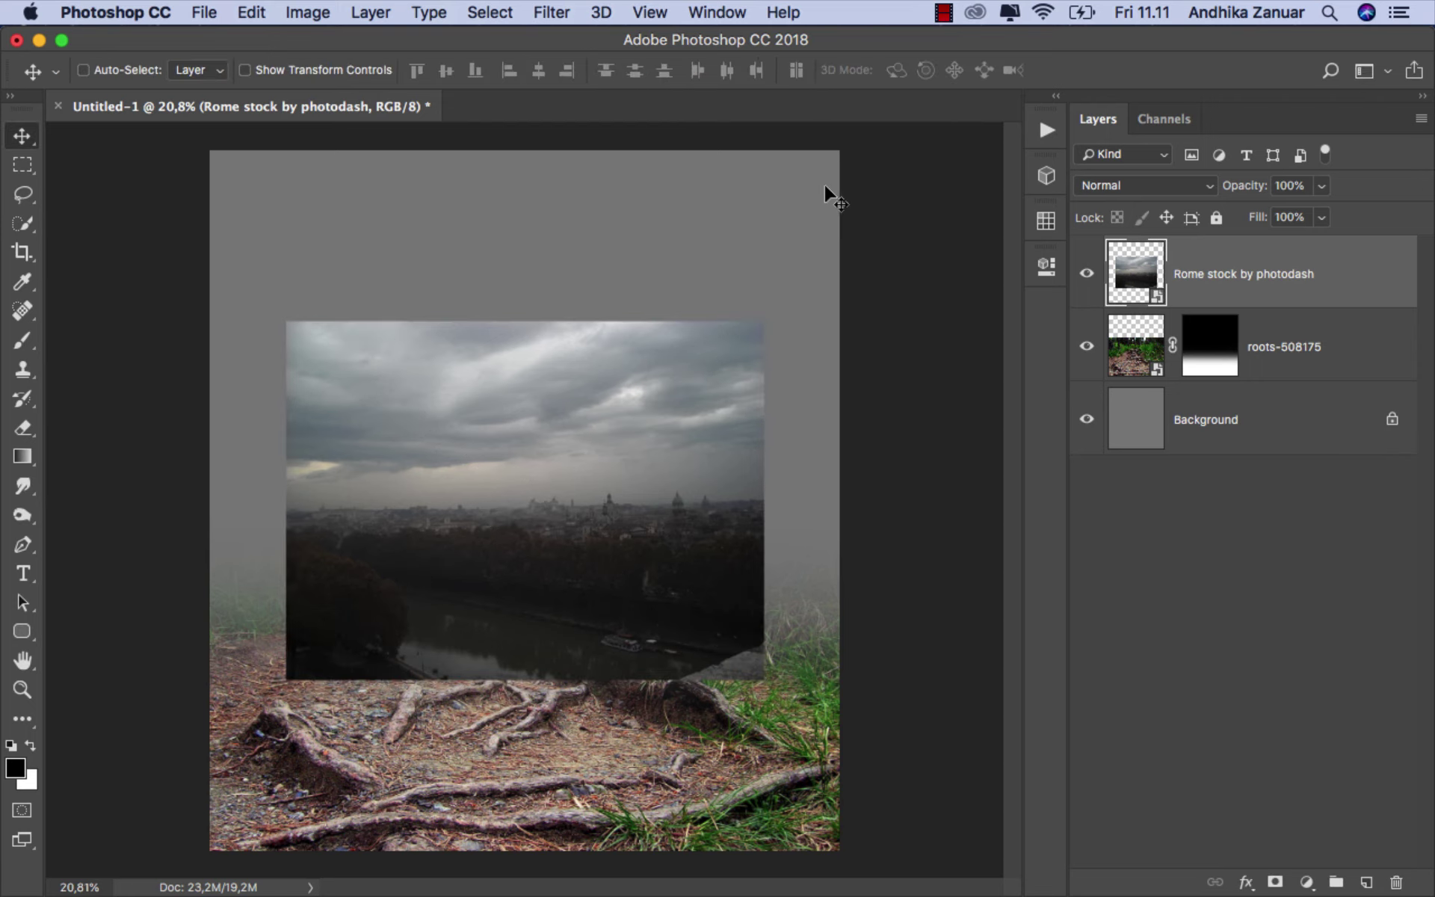
Step: Move the Rome layer below the roots and scale it to about 197%
drag(1218, 294, 1199, 359)
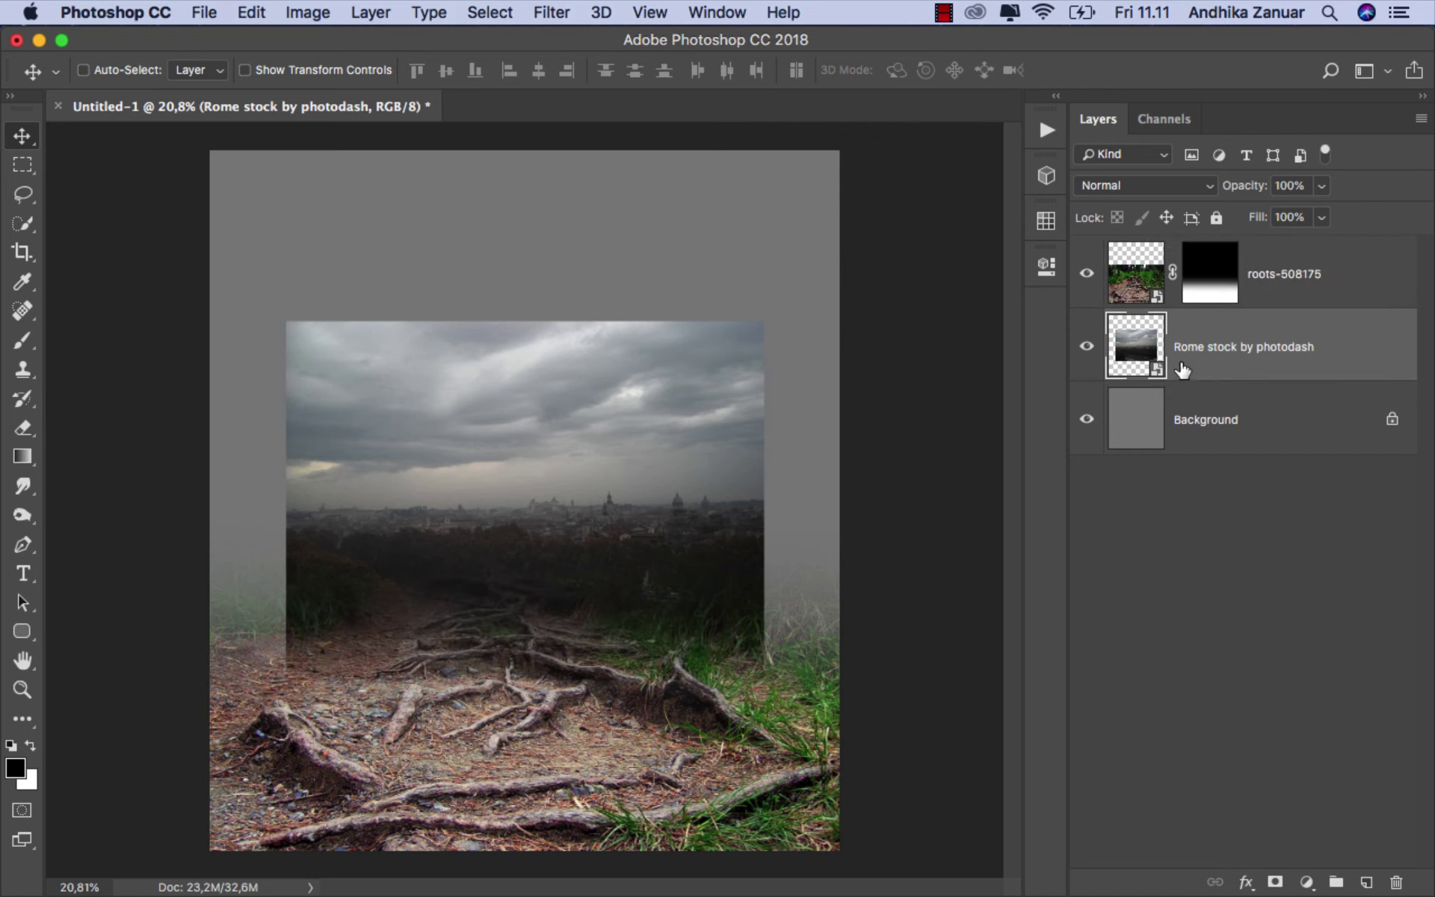
key(ctrl+t)
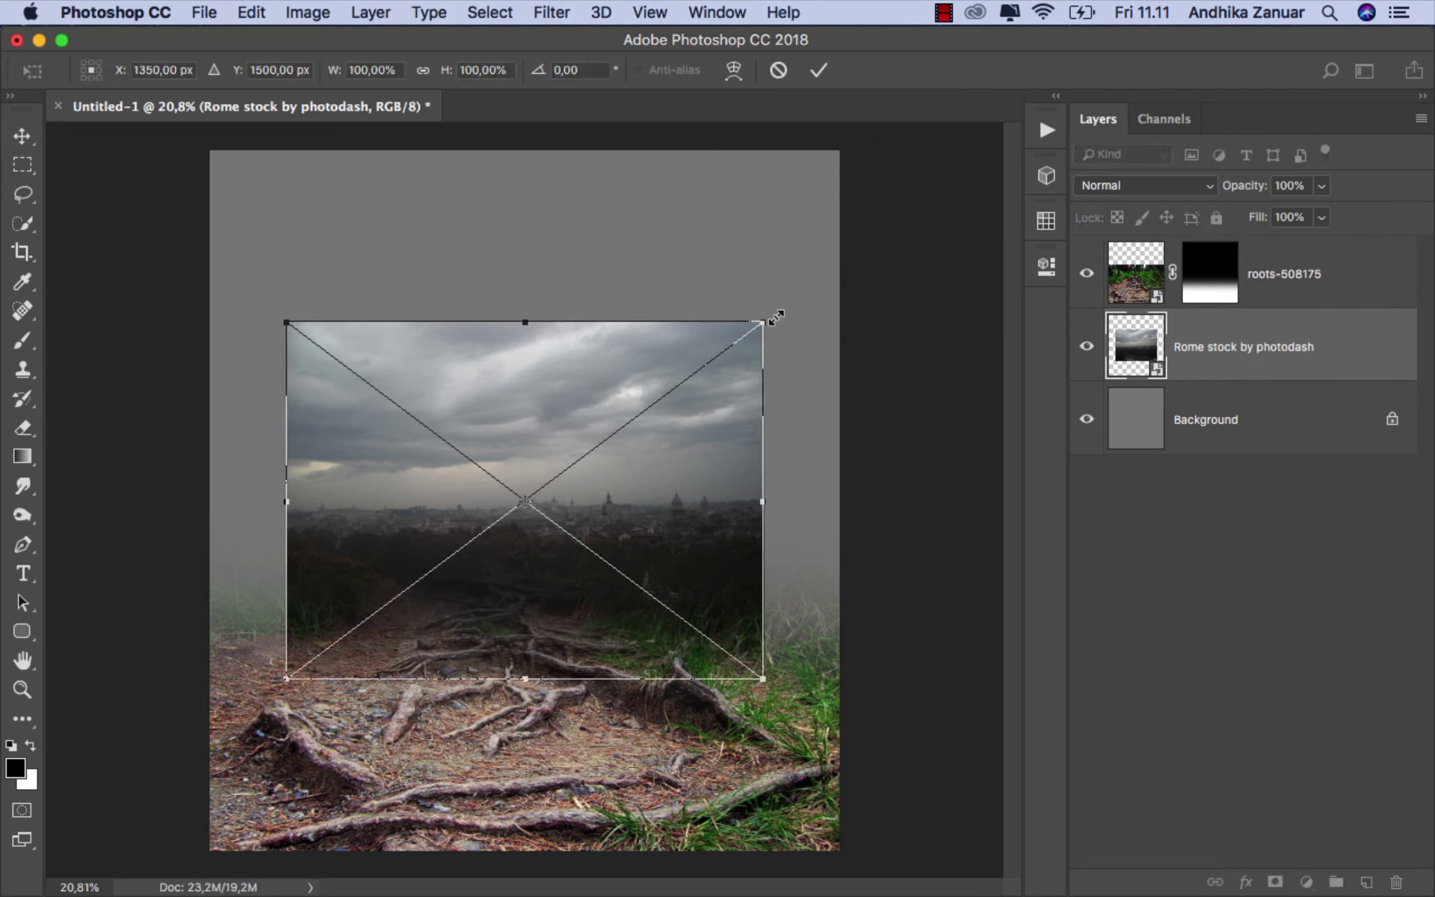
drag(776, 318, 1040, 204)
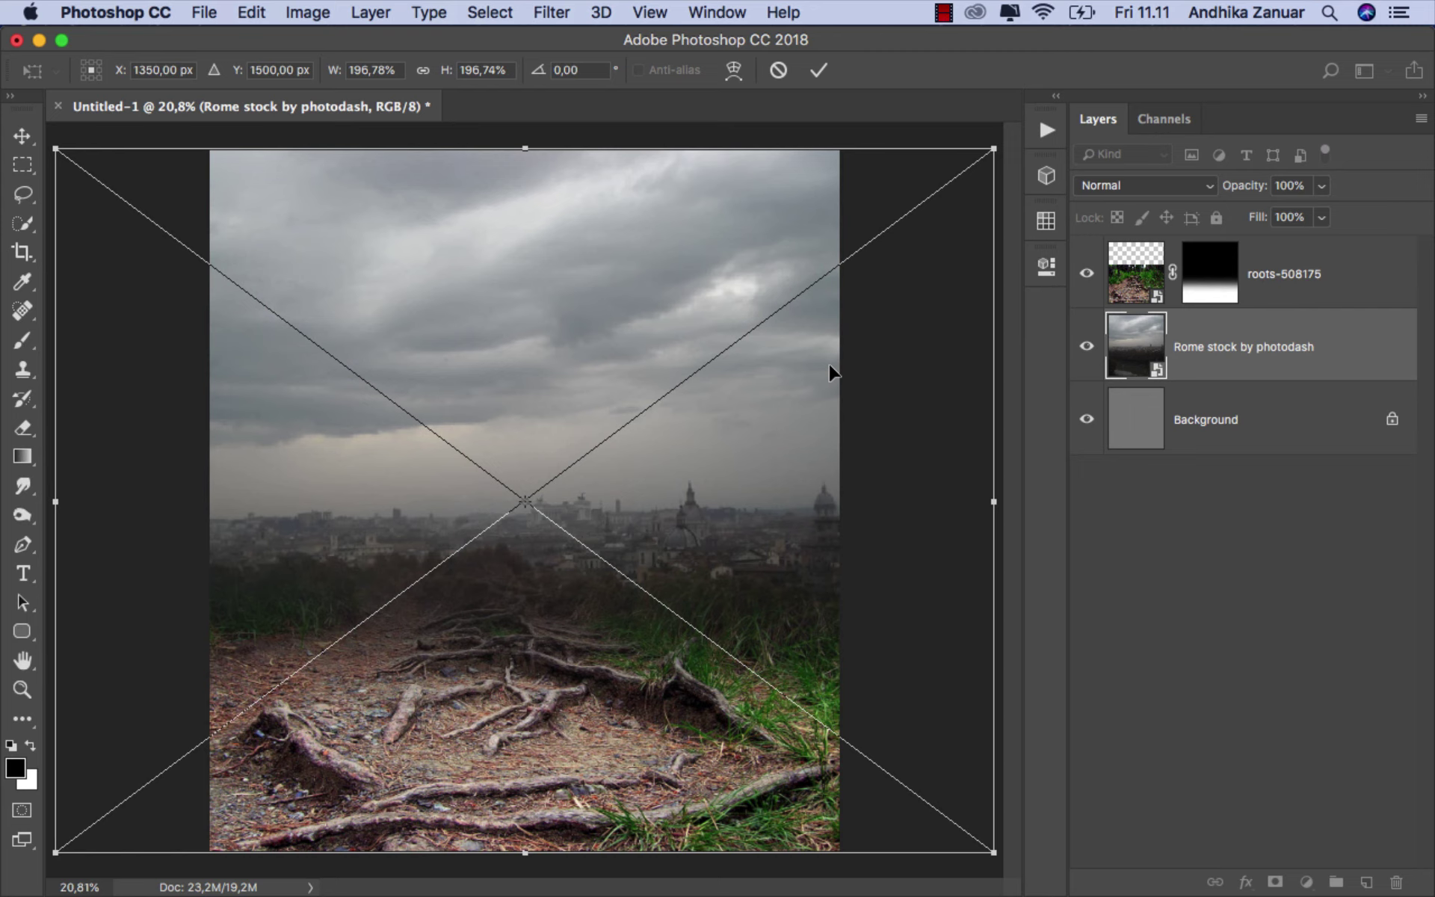
click(819, 69)
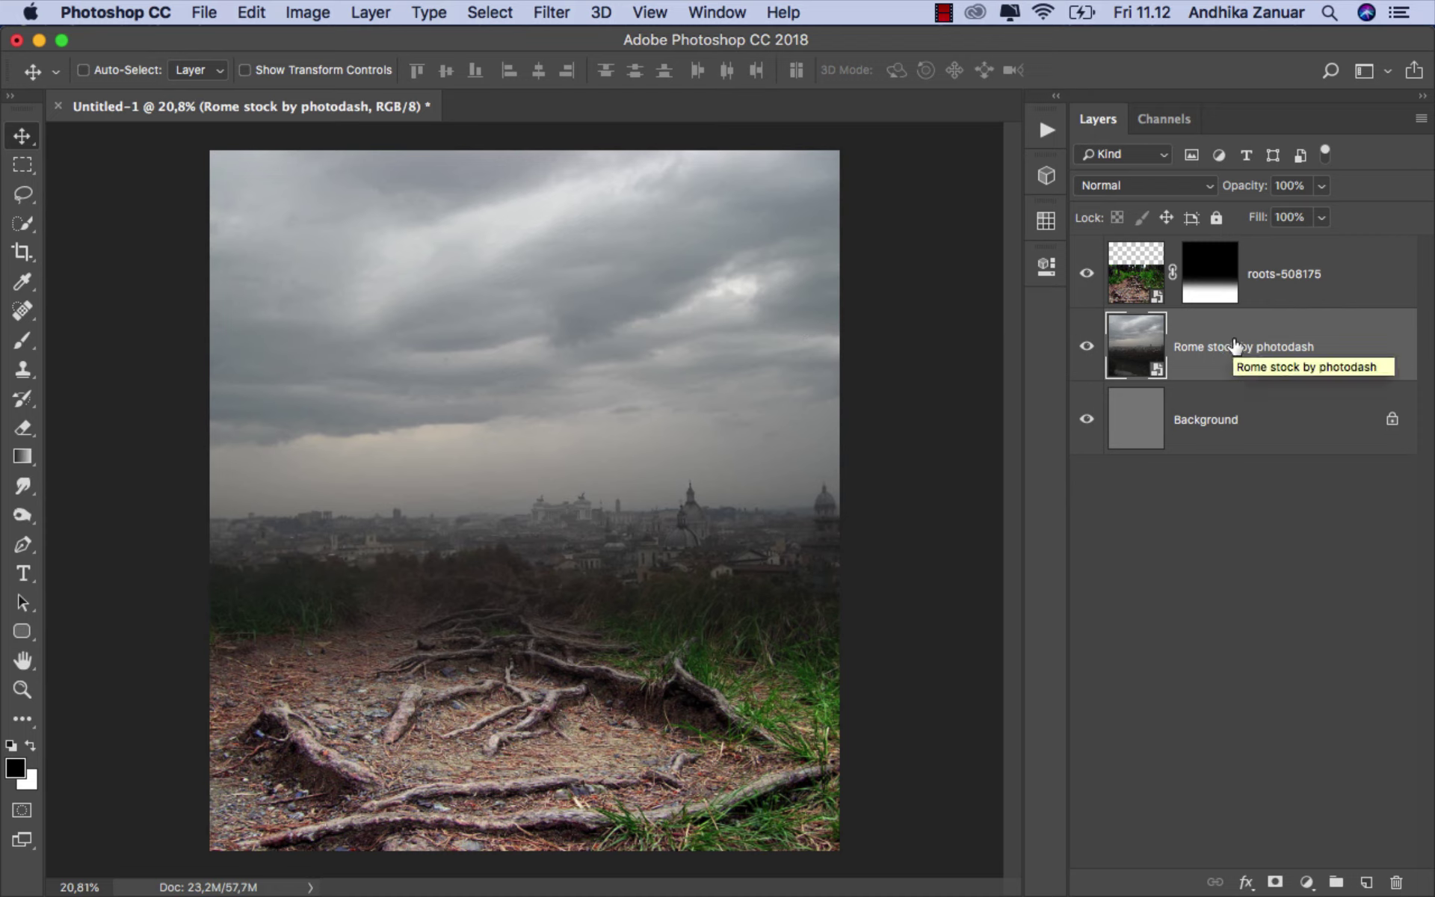
Step: Brush the roots mask along the horizon with a 700 px, 43% opacity black brush
click(1204, 288)
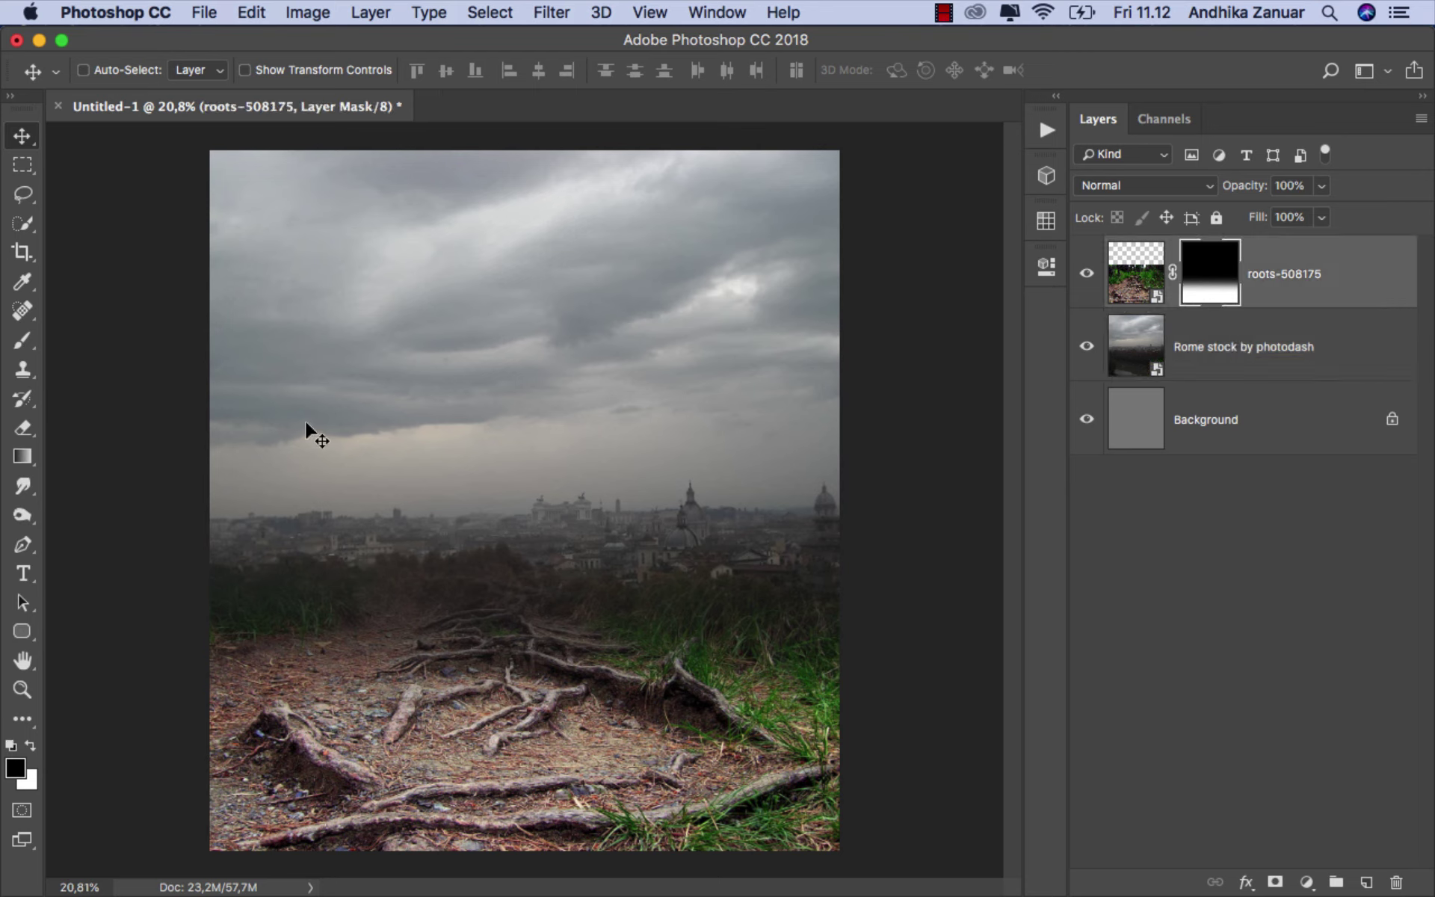
click(22, 339)
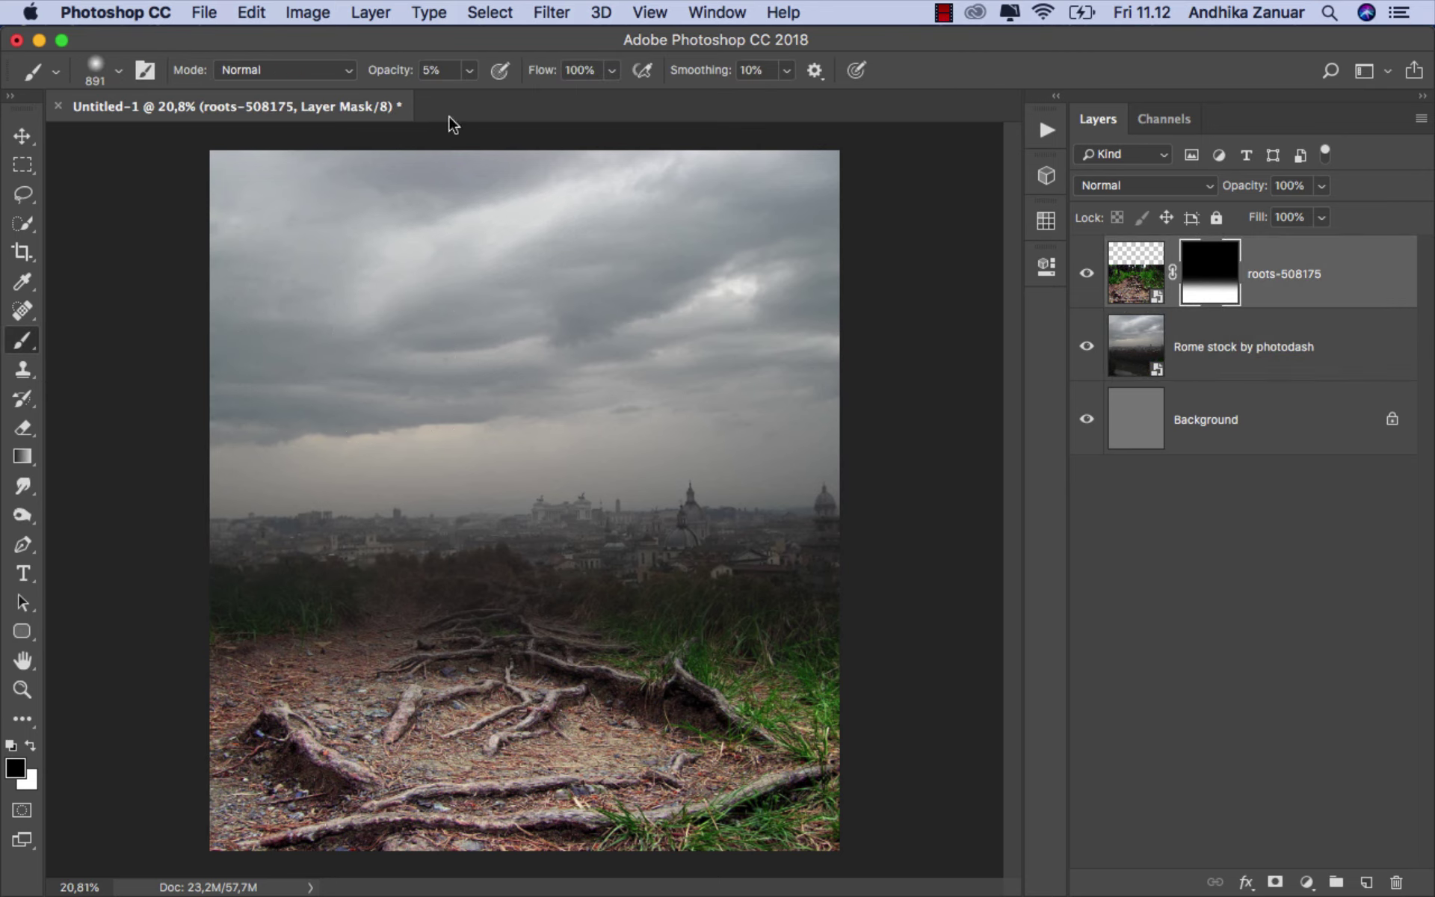
click(470, 70)
click(511, 49)
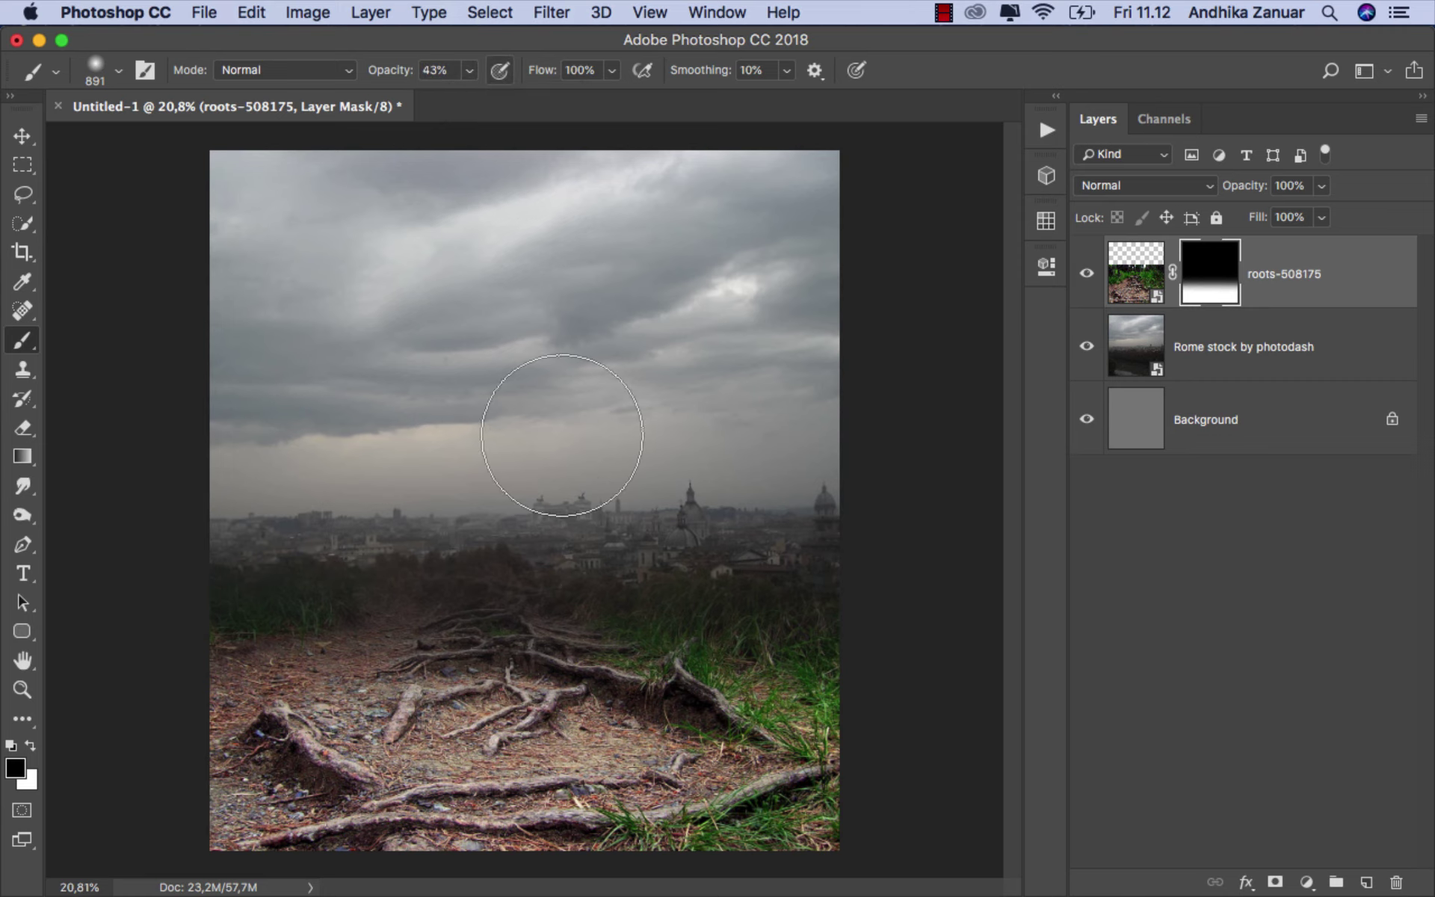
key(bracketleft)
key(bracketleft)
mouse_move(498, 554)
mouse_down()
mouse_move(313, 532)
mouse_move(817, 576)
mouse_move(417, 539)
mouse_move(252, 574)
mouse_move(391, 496)
mouse_move(184, 603)
mouse_move(224, 545)
mouse_move(730, 519)
mouse_move(859, 593)
mouse_move(780, 555)
mouse_up()
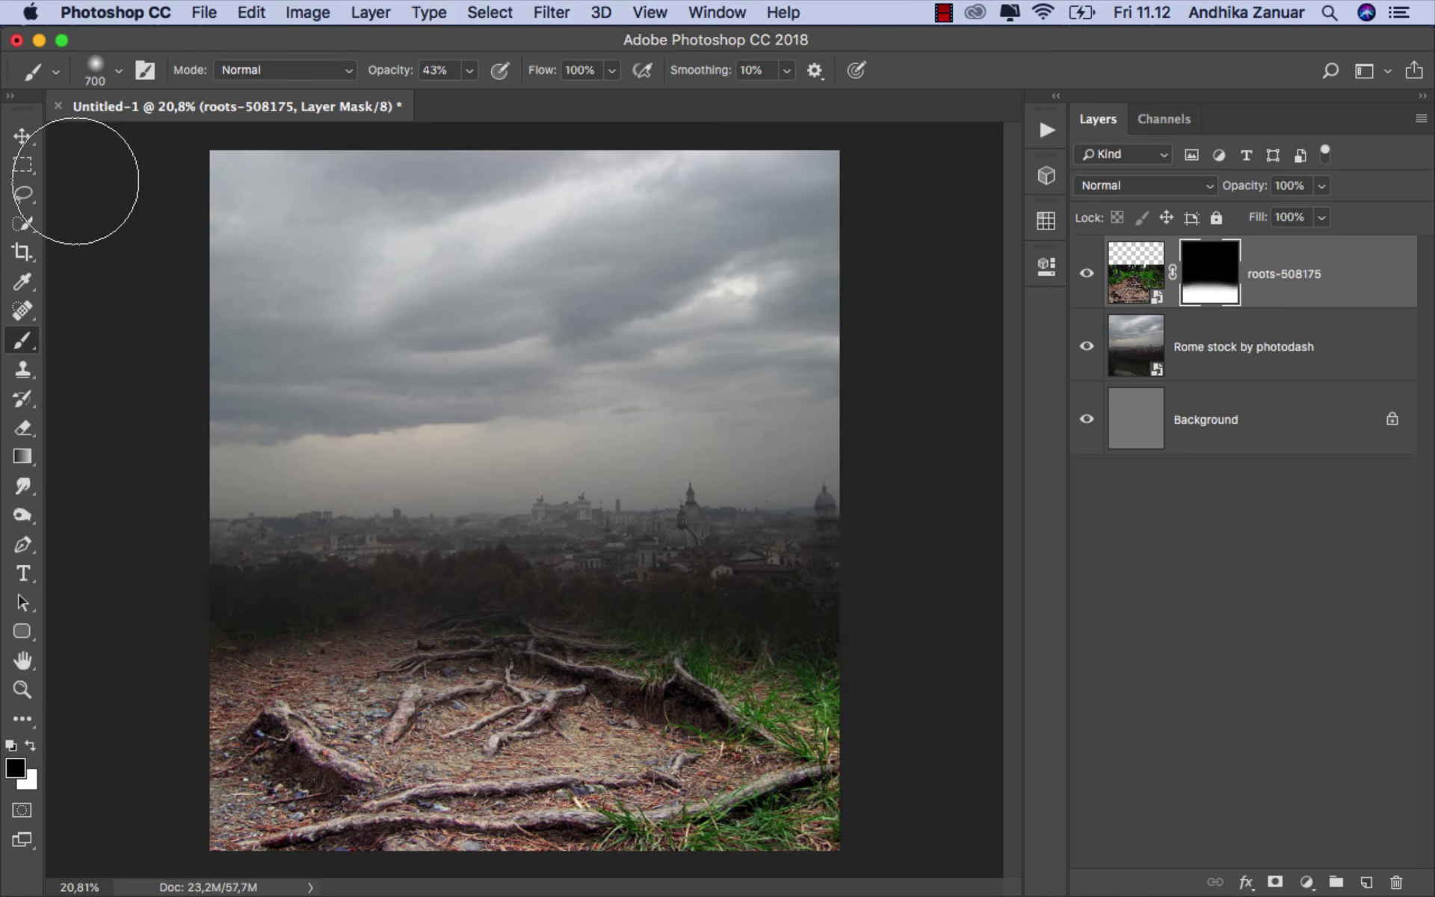
click(23, 135)
key(super+2)
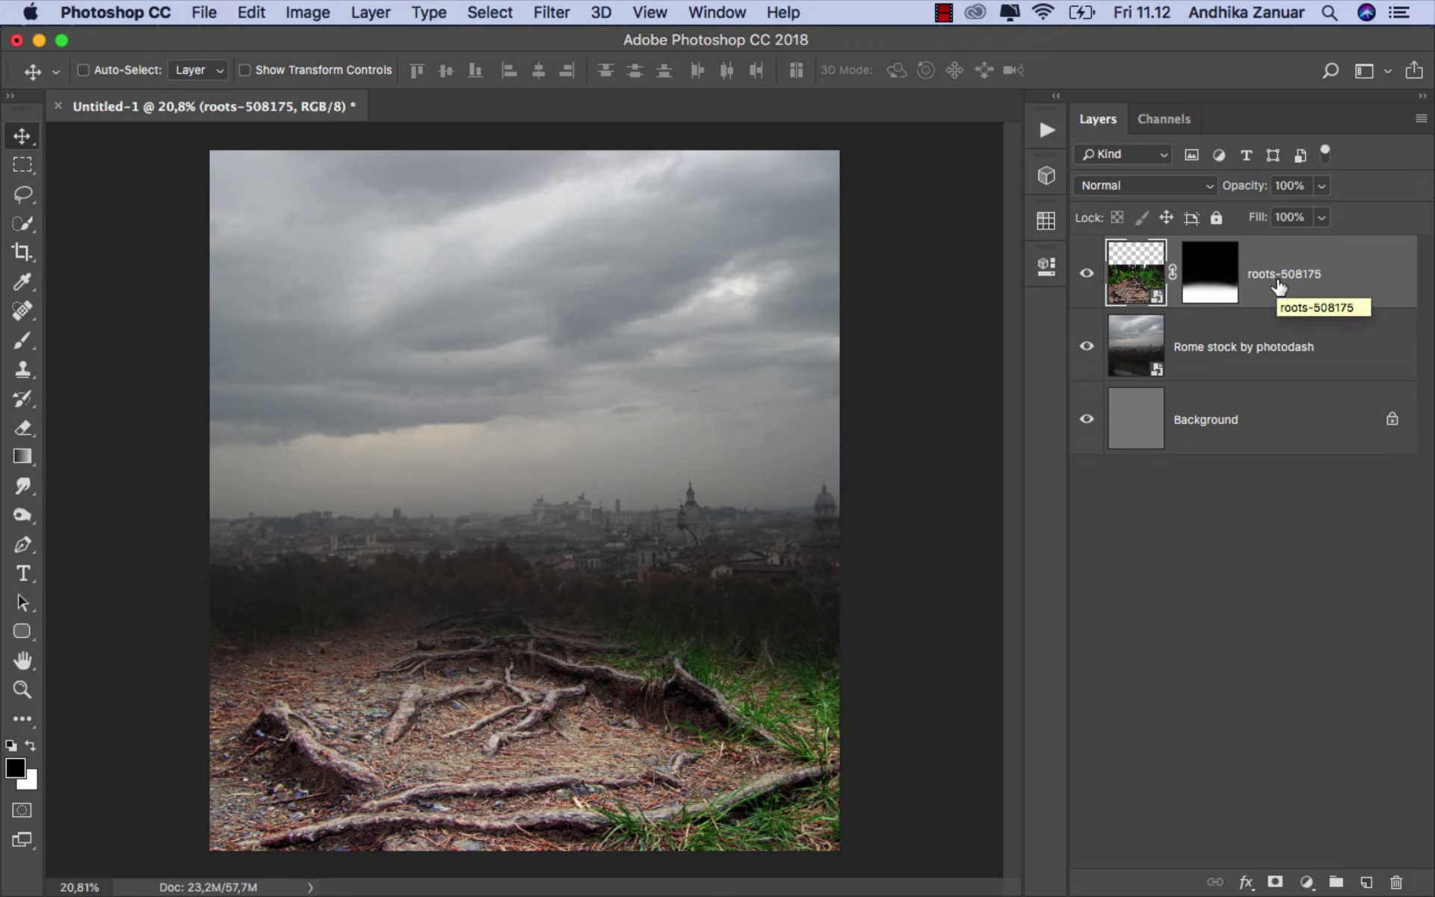
Step: Clip a Brightness/Contrast layer to the Rome stock photo with brightness -150
click(1254, 344)
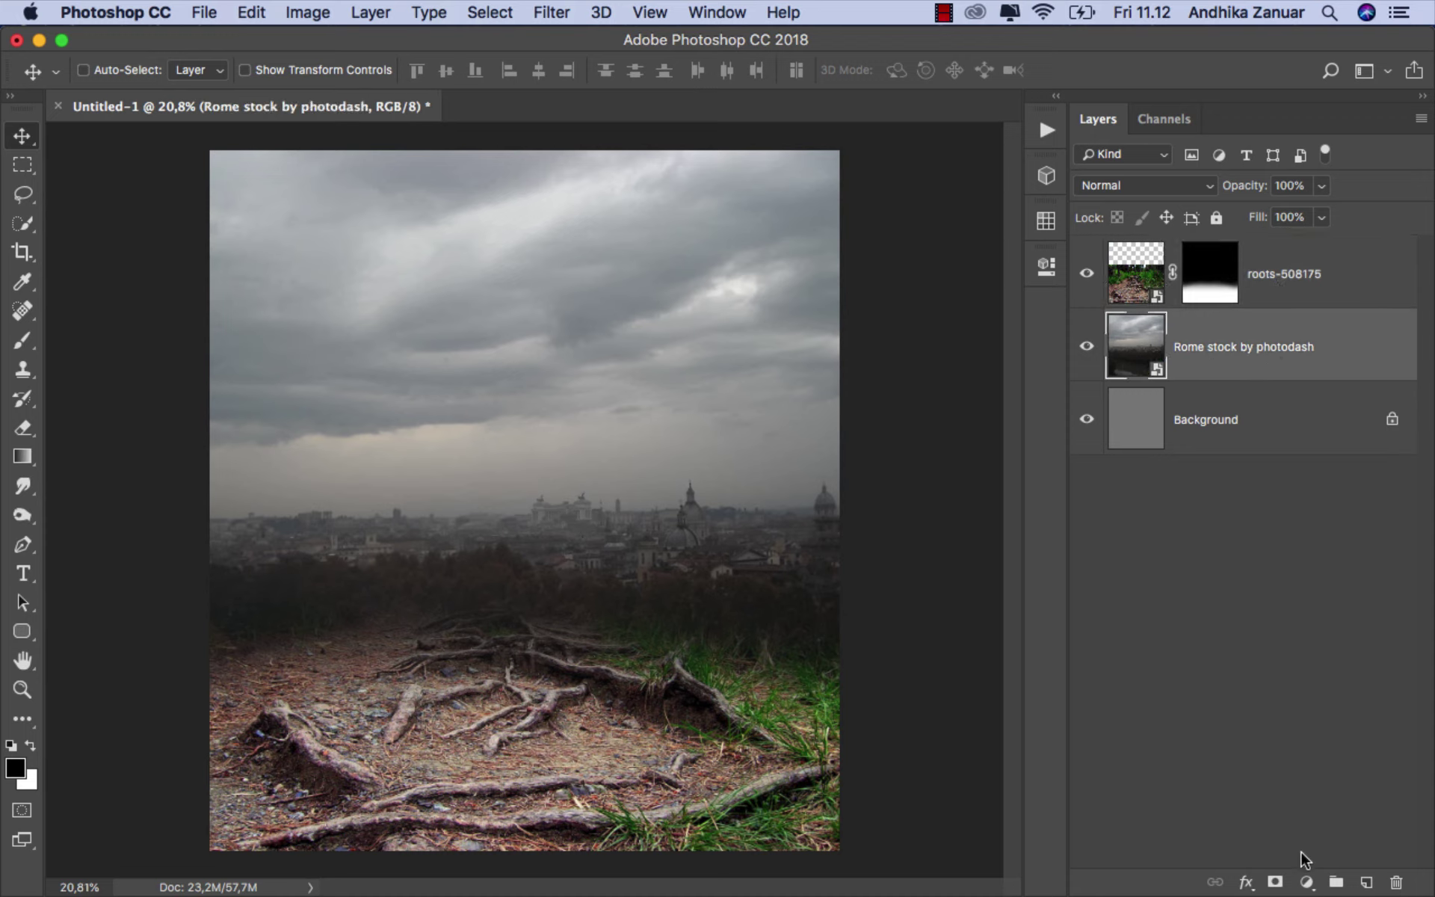
click(1307, 882)
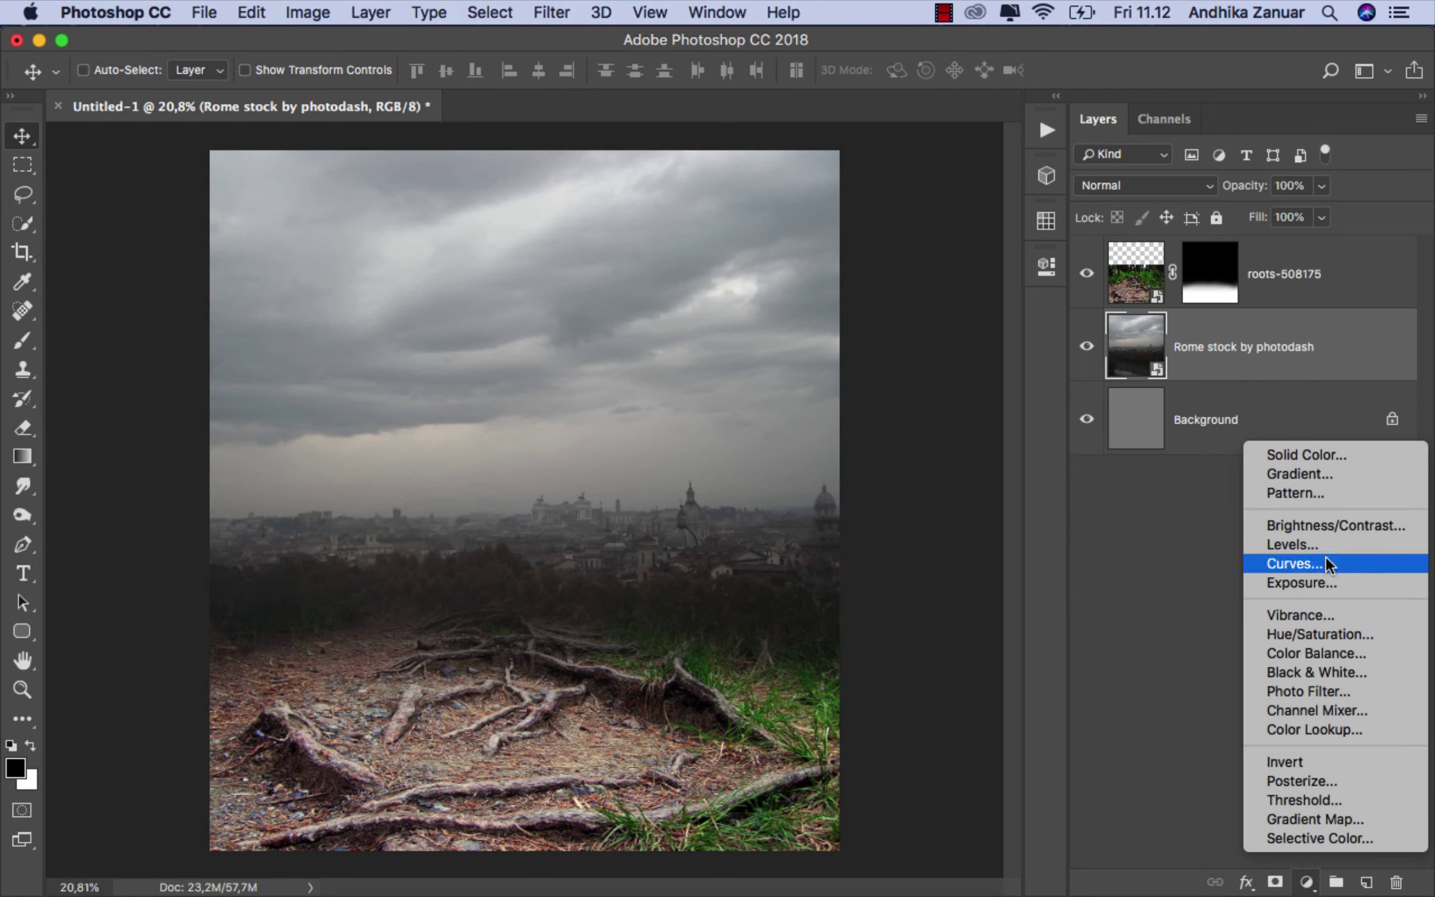
click(1329, 531)
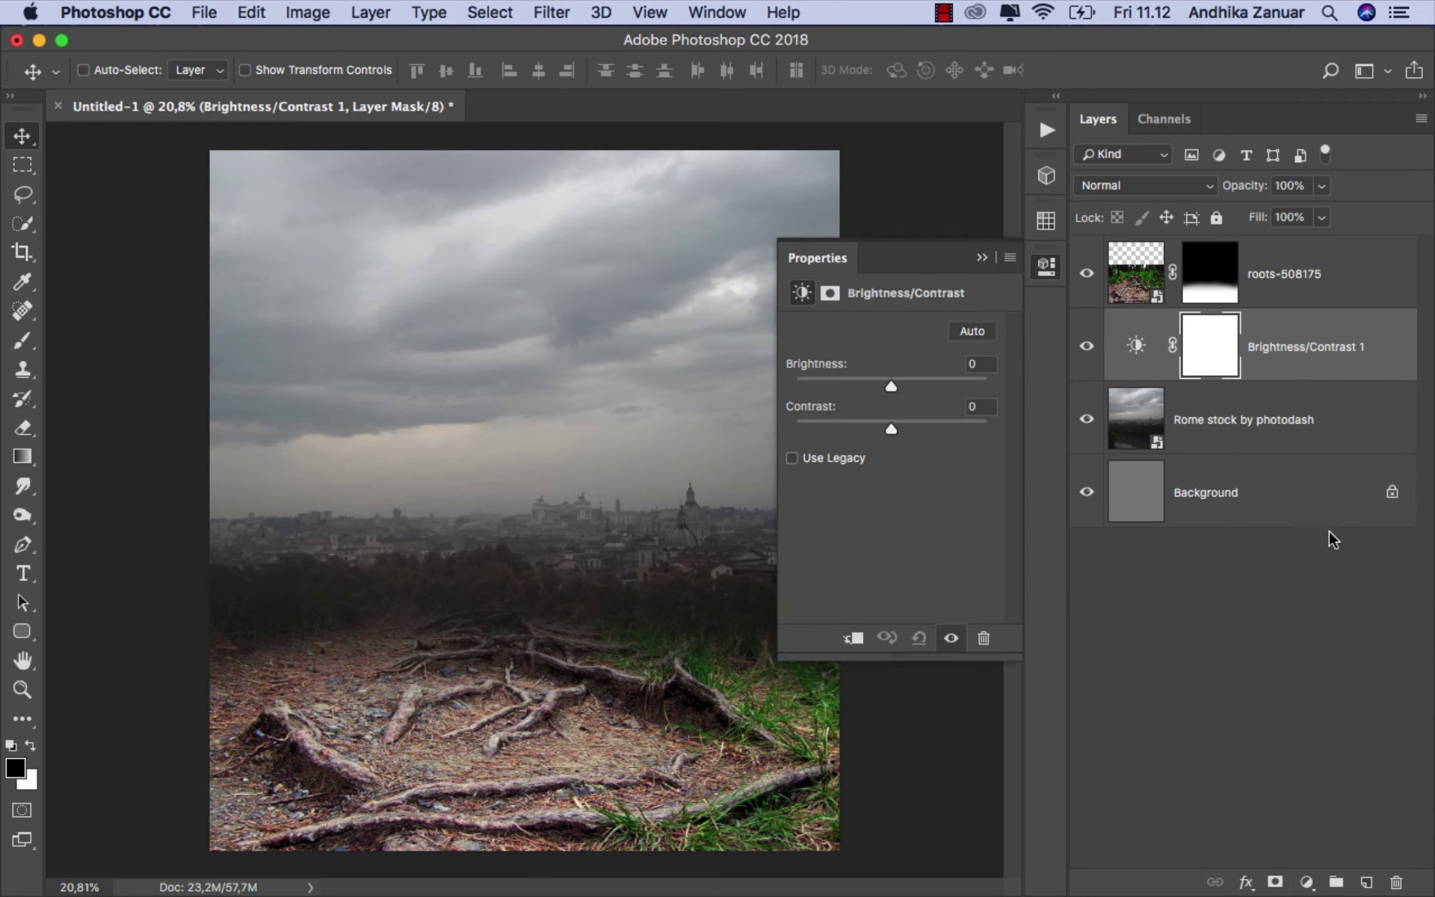
click(852, 639)
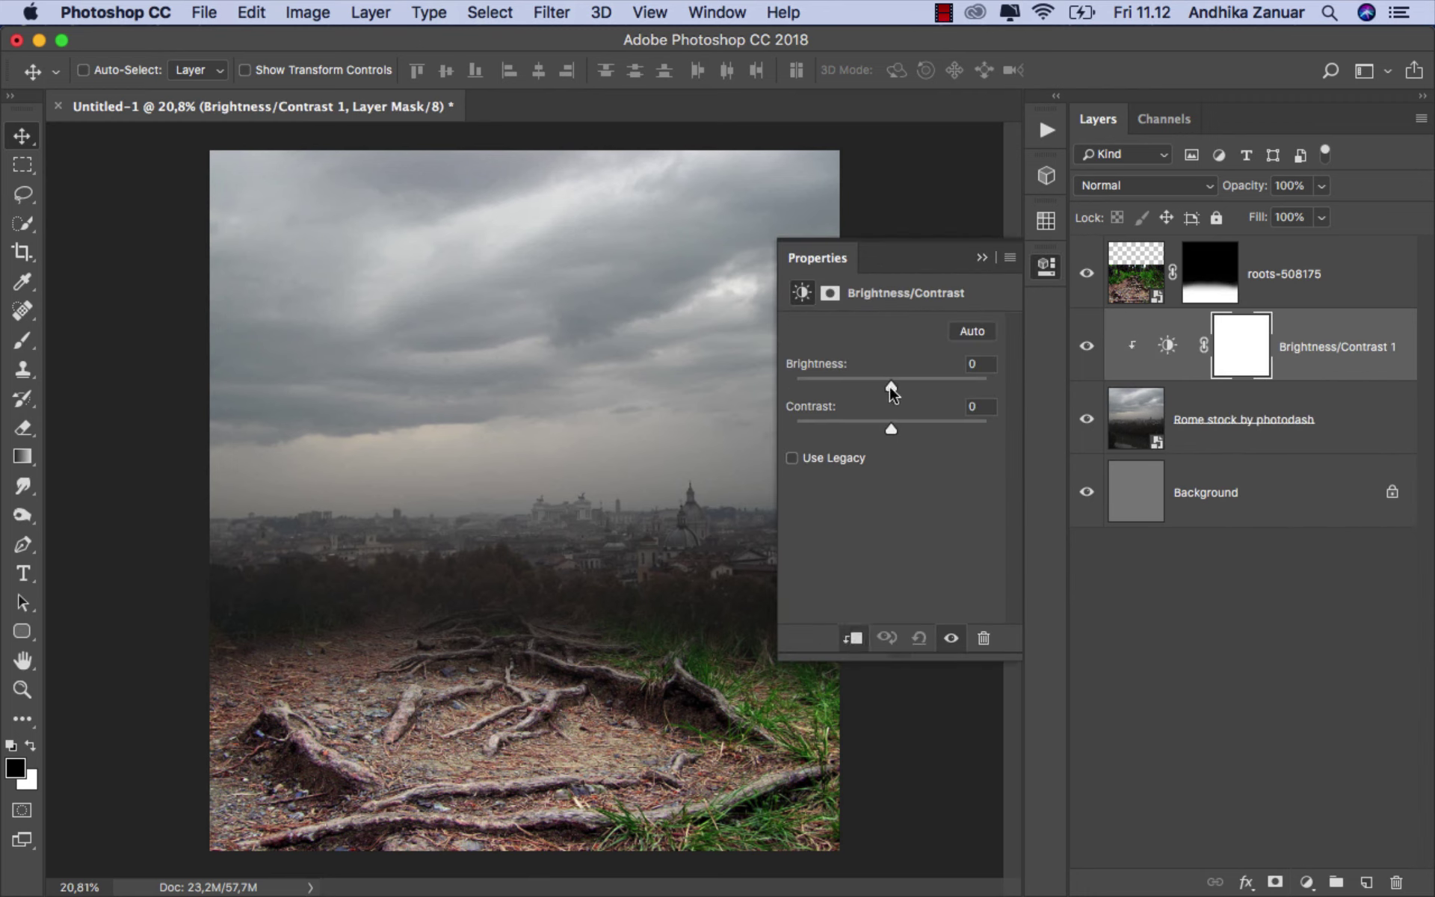
drag(890, 386, 779, 381)
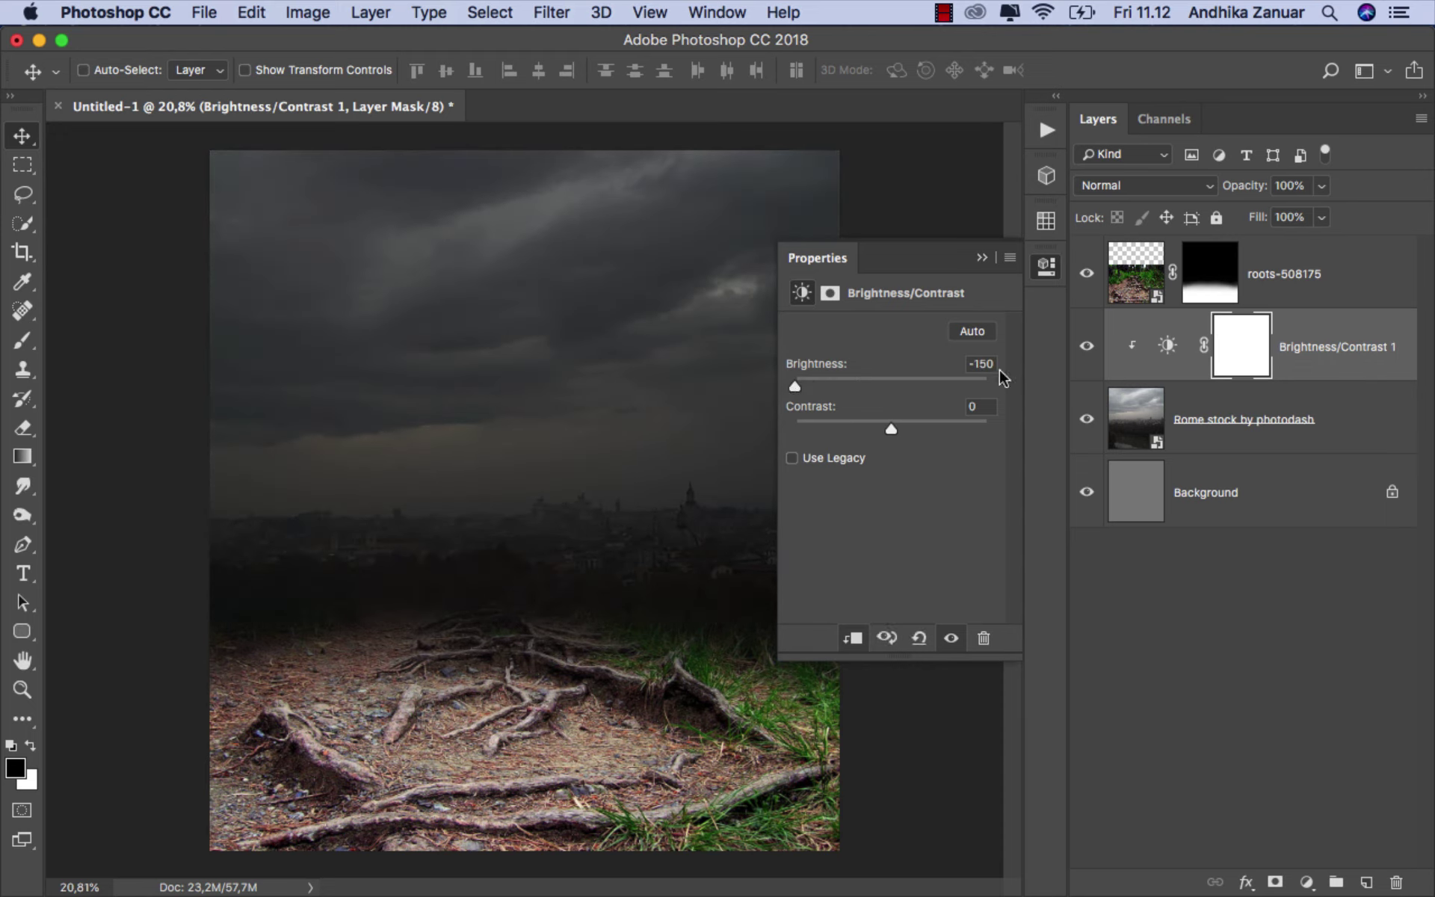
click(982, 258)
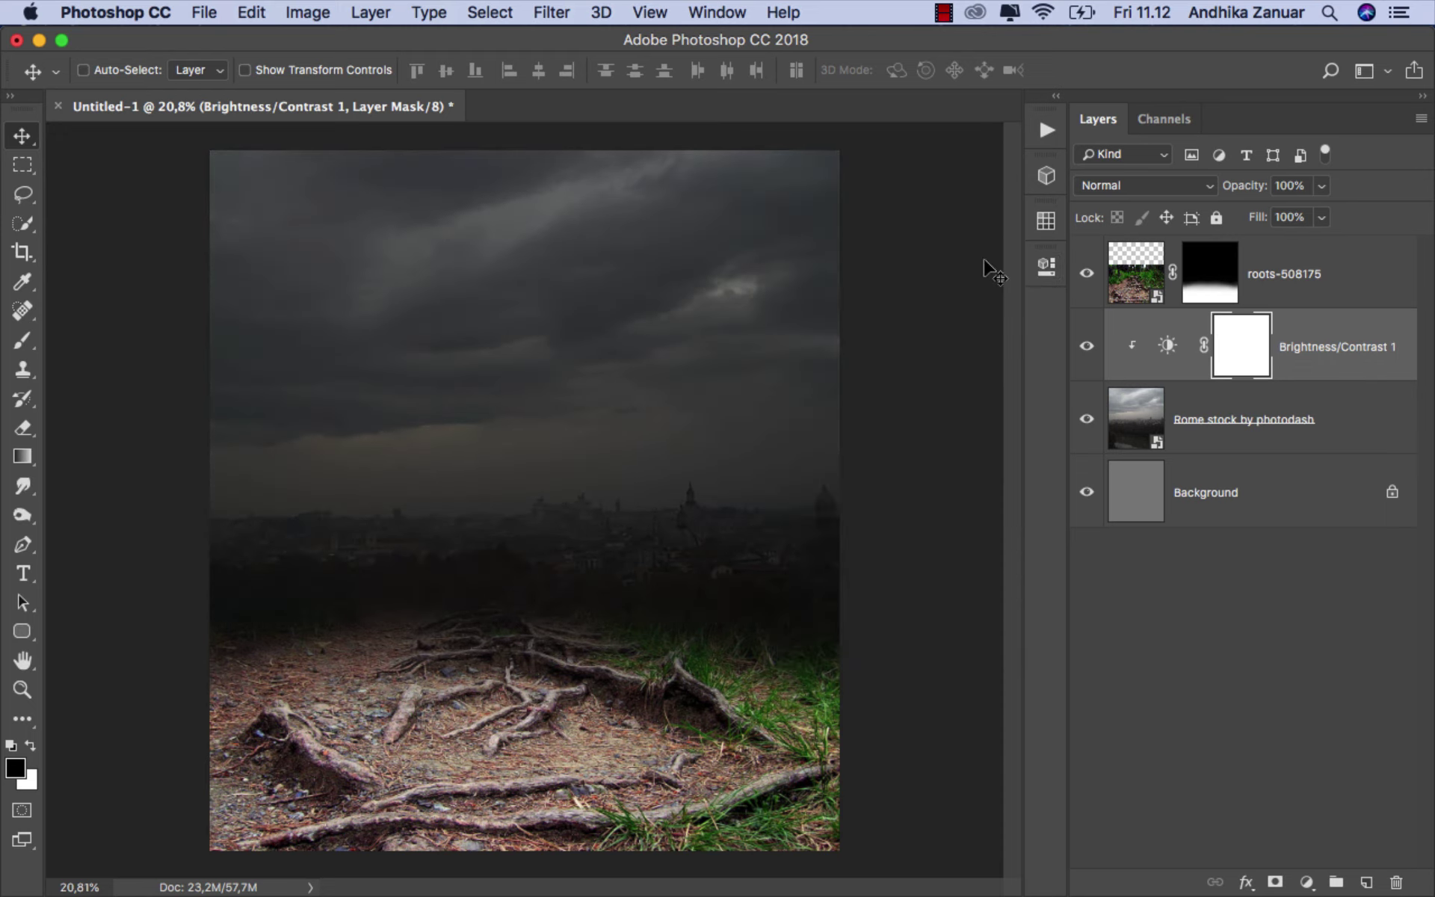
Step: Add a new layer with a black-to-transparent gradient darkening the upper sky
click(1297, 359)
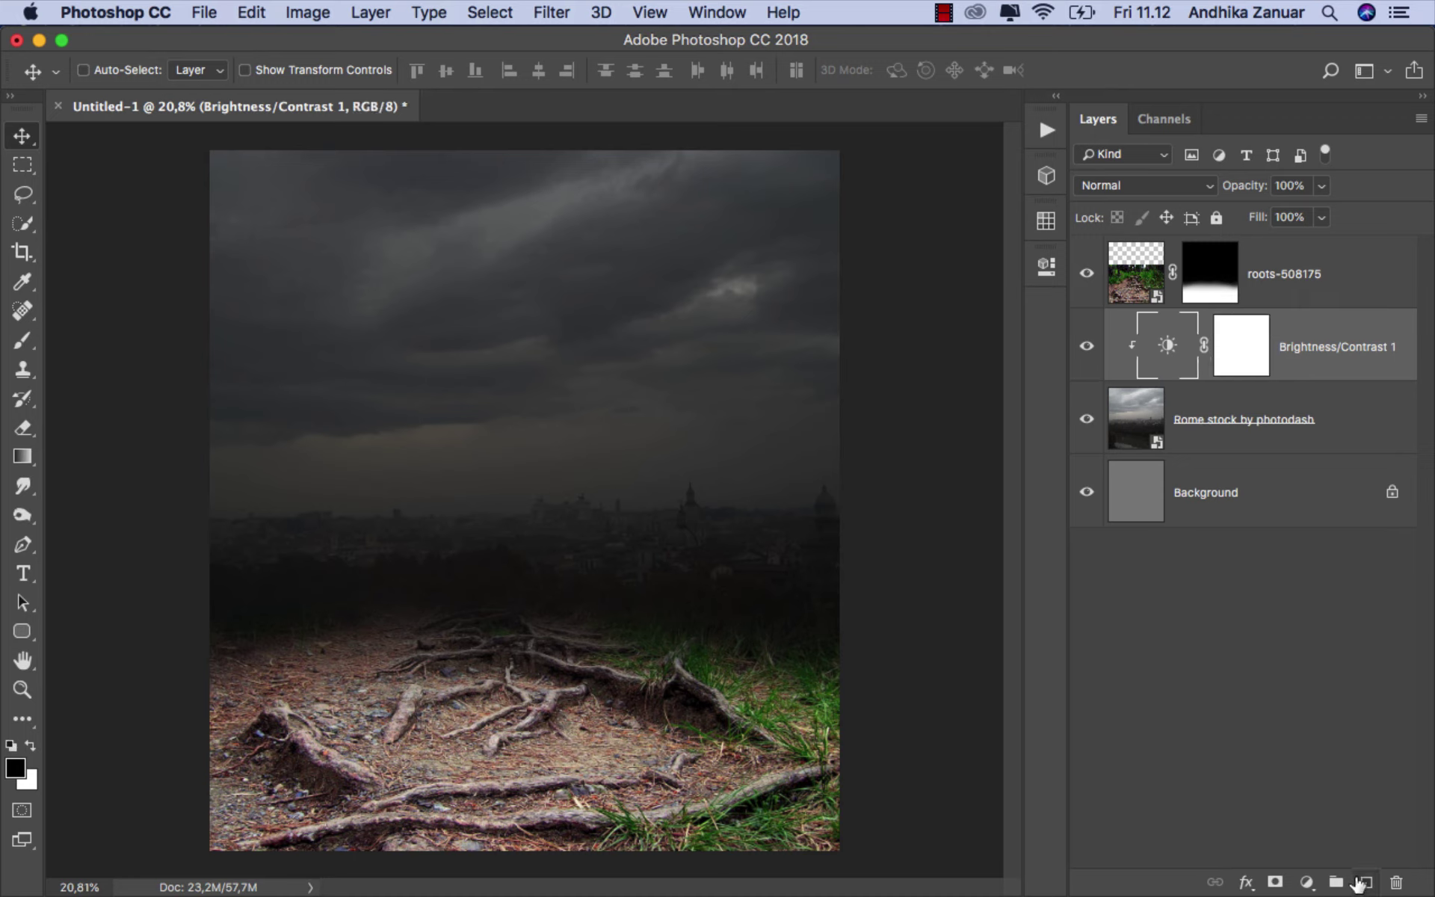
click(1366, 882)
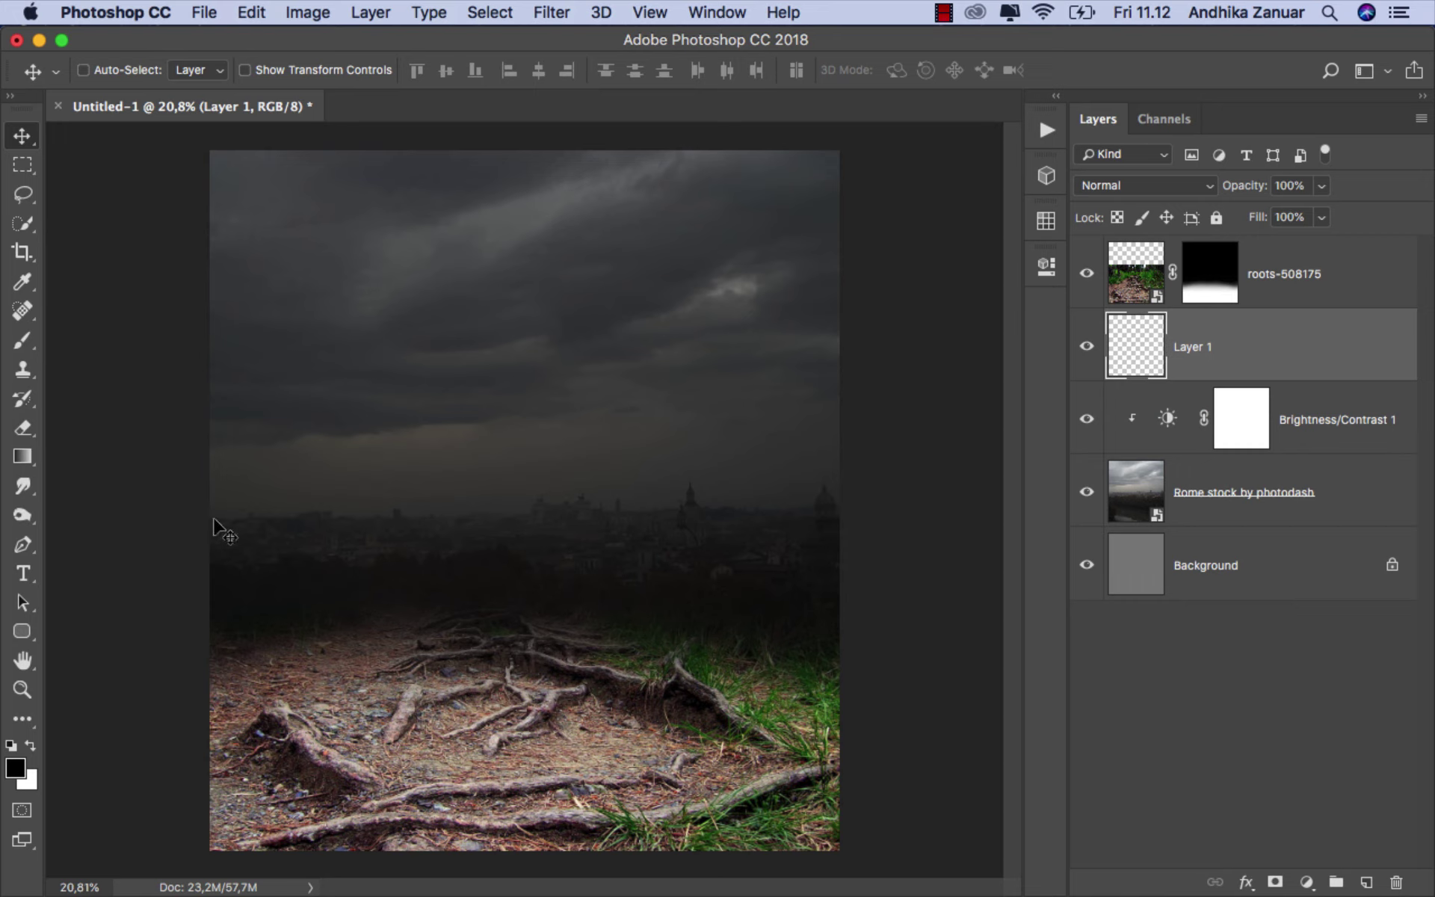
click(38, 455)
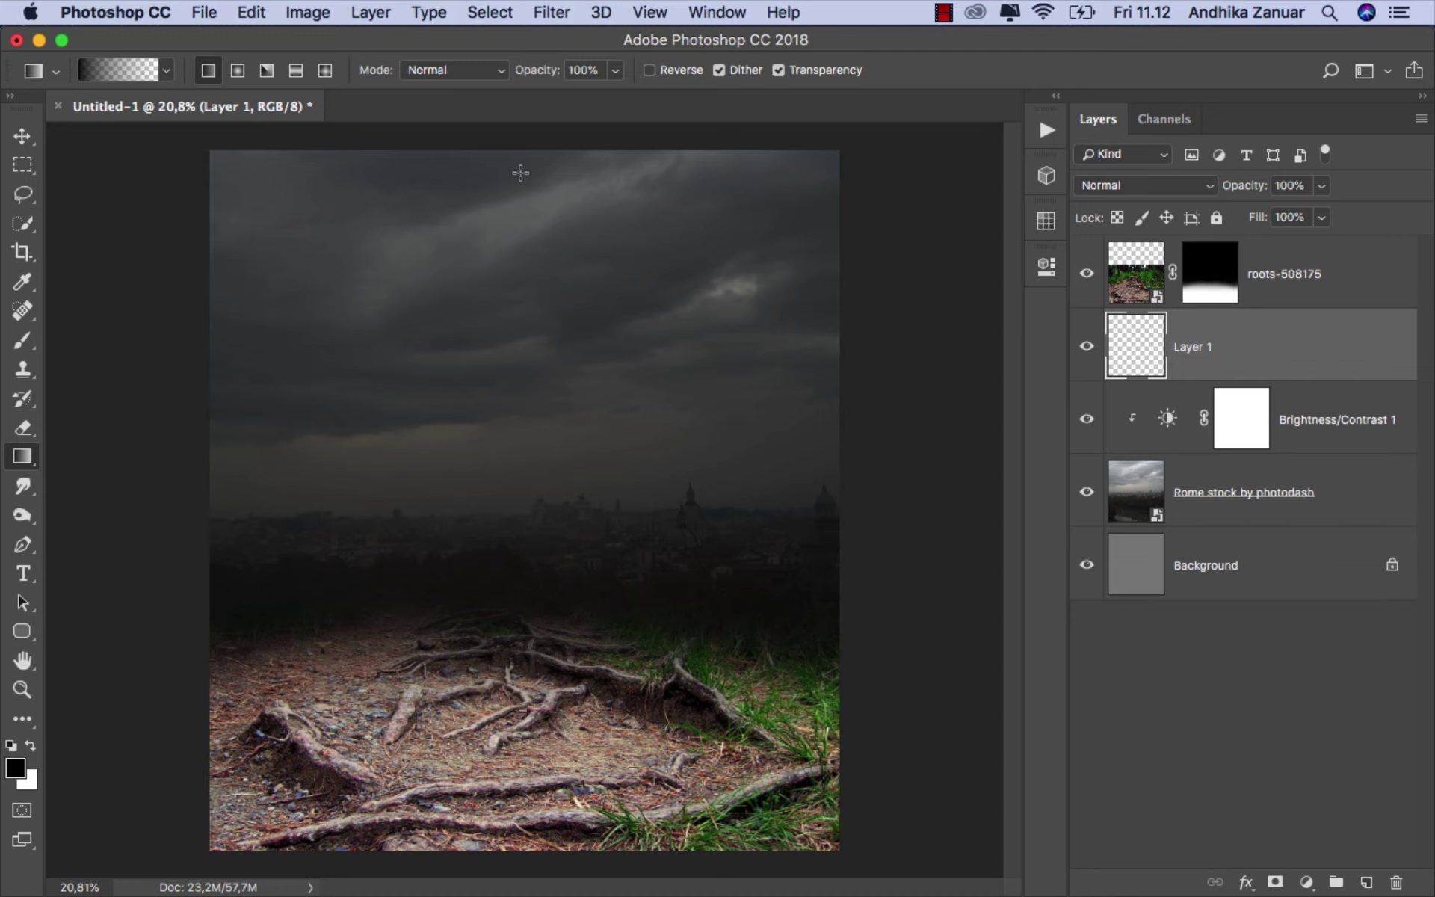
drag(526, 148, 520, 501)
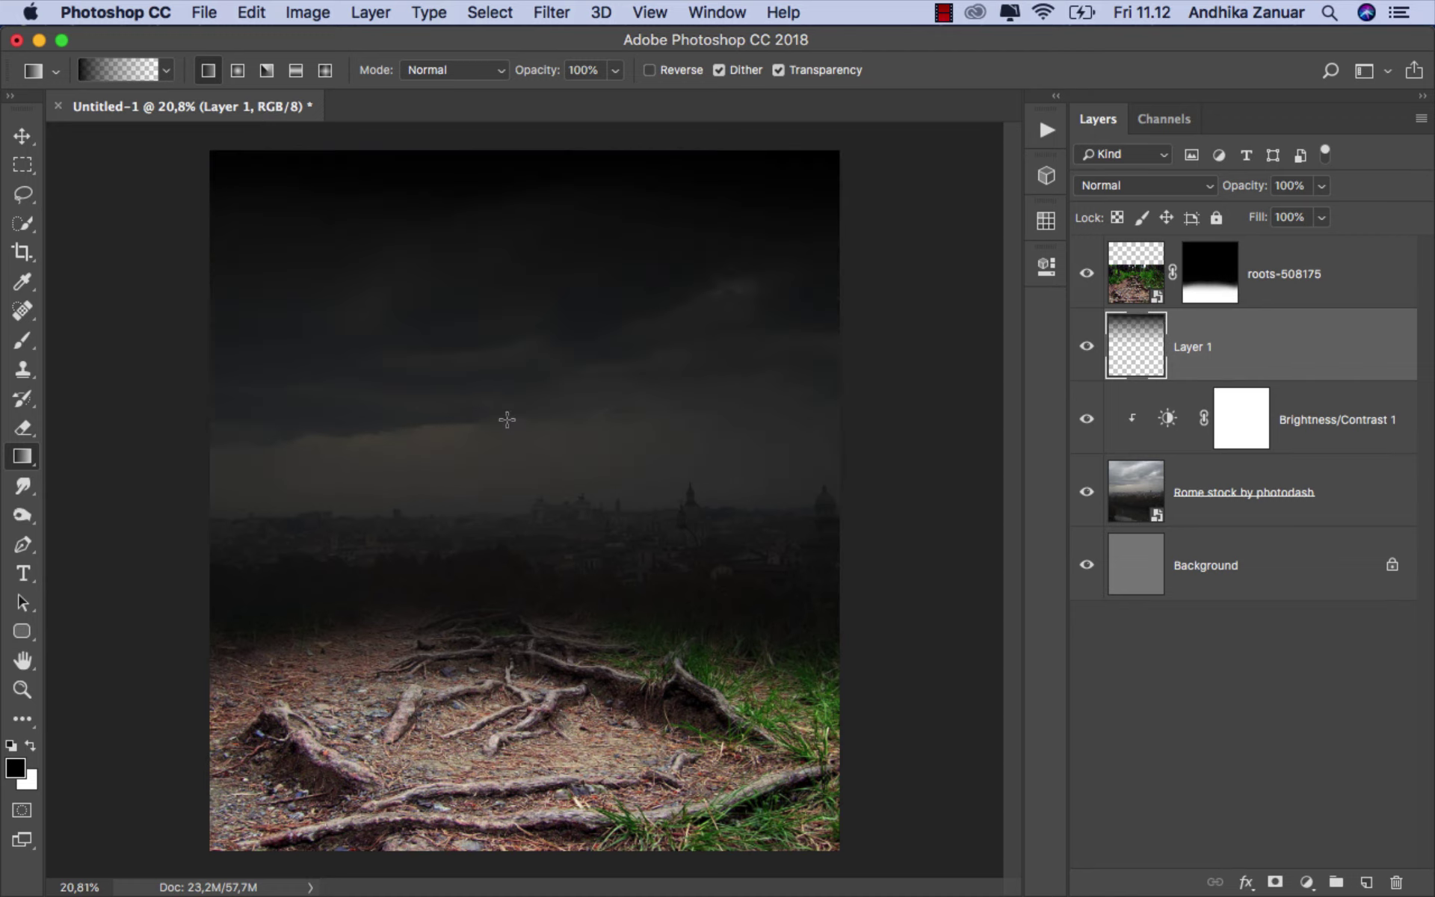
click(23, 139)
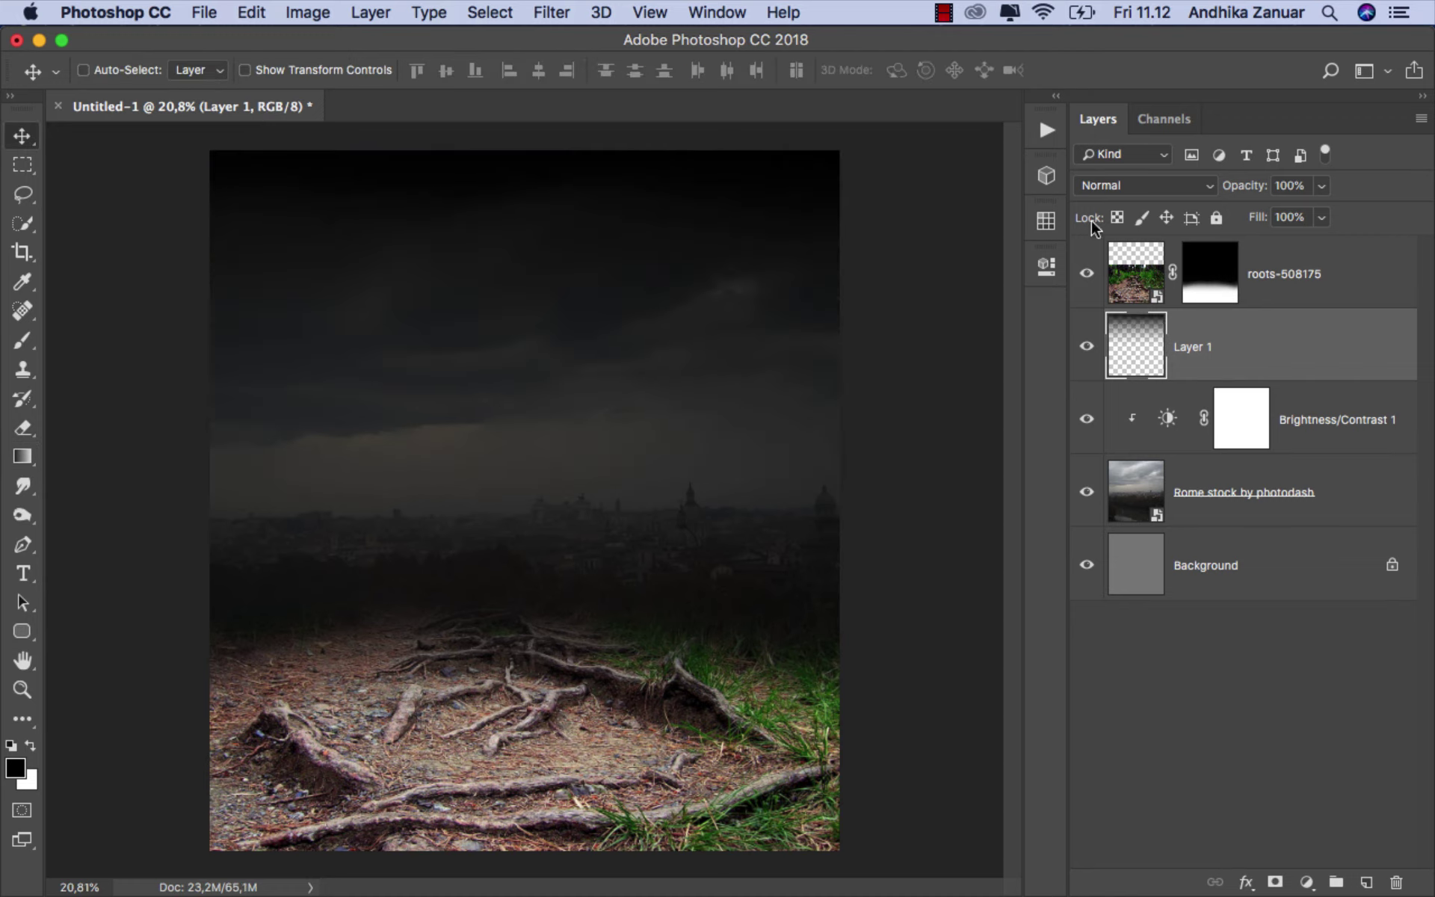
Step: Set Layer 1 opacity to 48% and toggle its visibility to compare
click(1322, 186)
drag(1324, 211, 1267, 213)
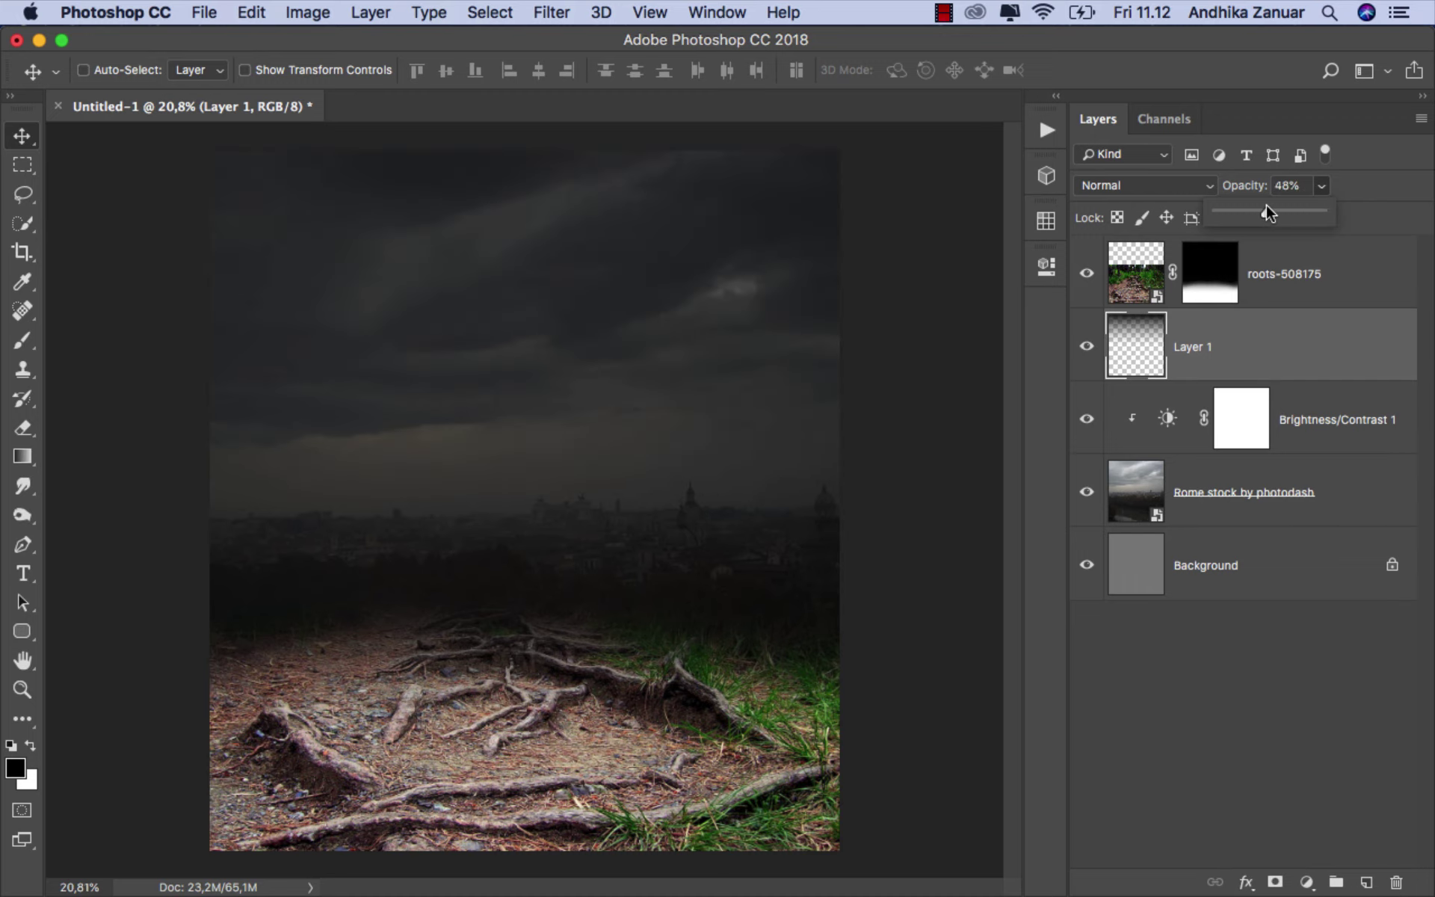
click(1250, 345)
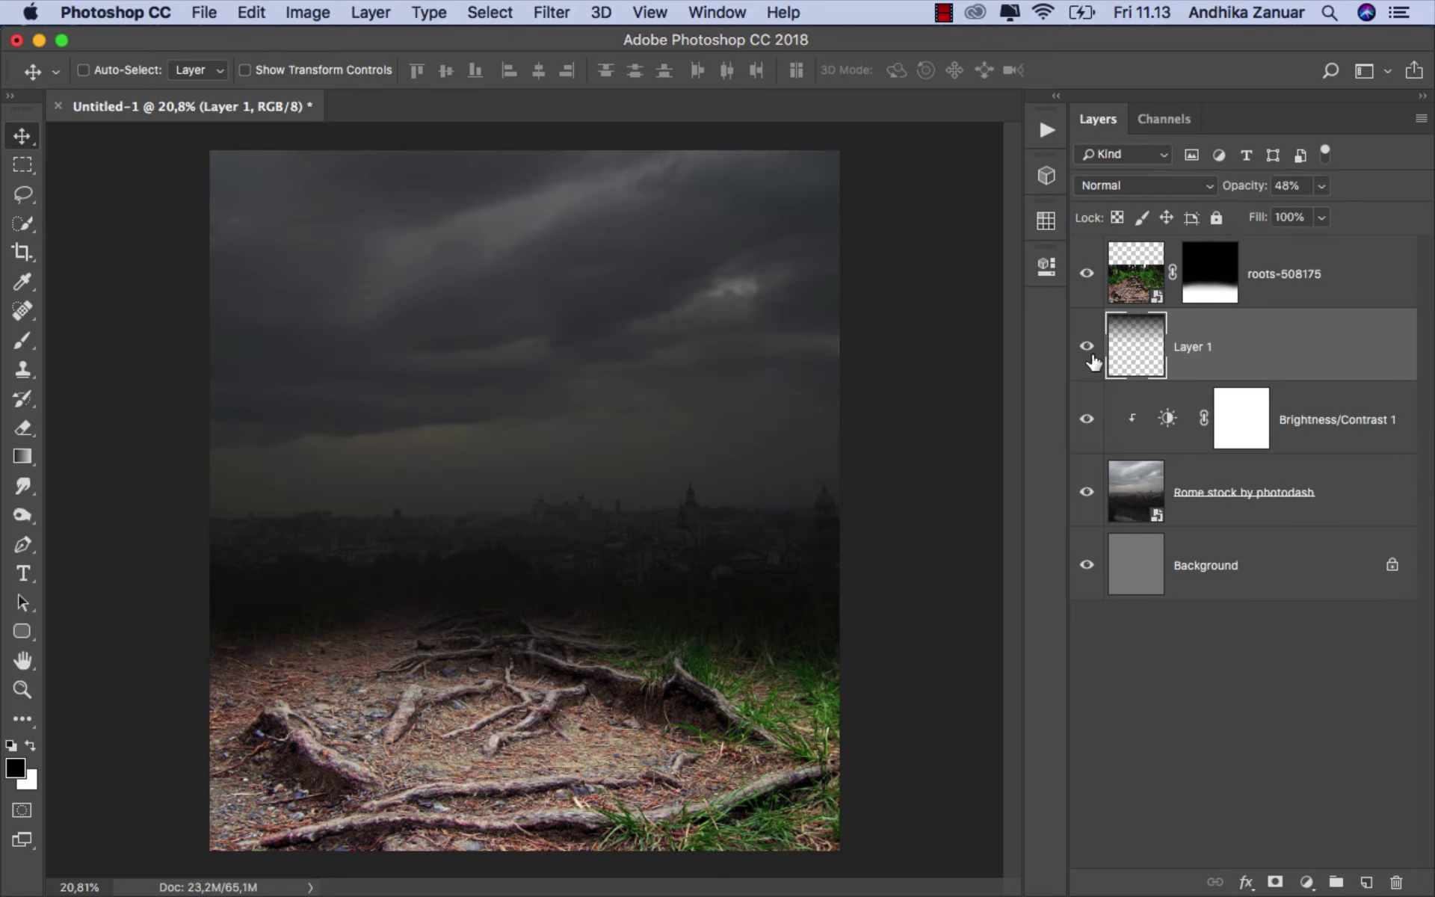
click(1089, 352)
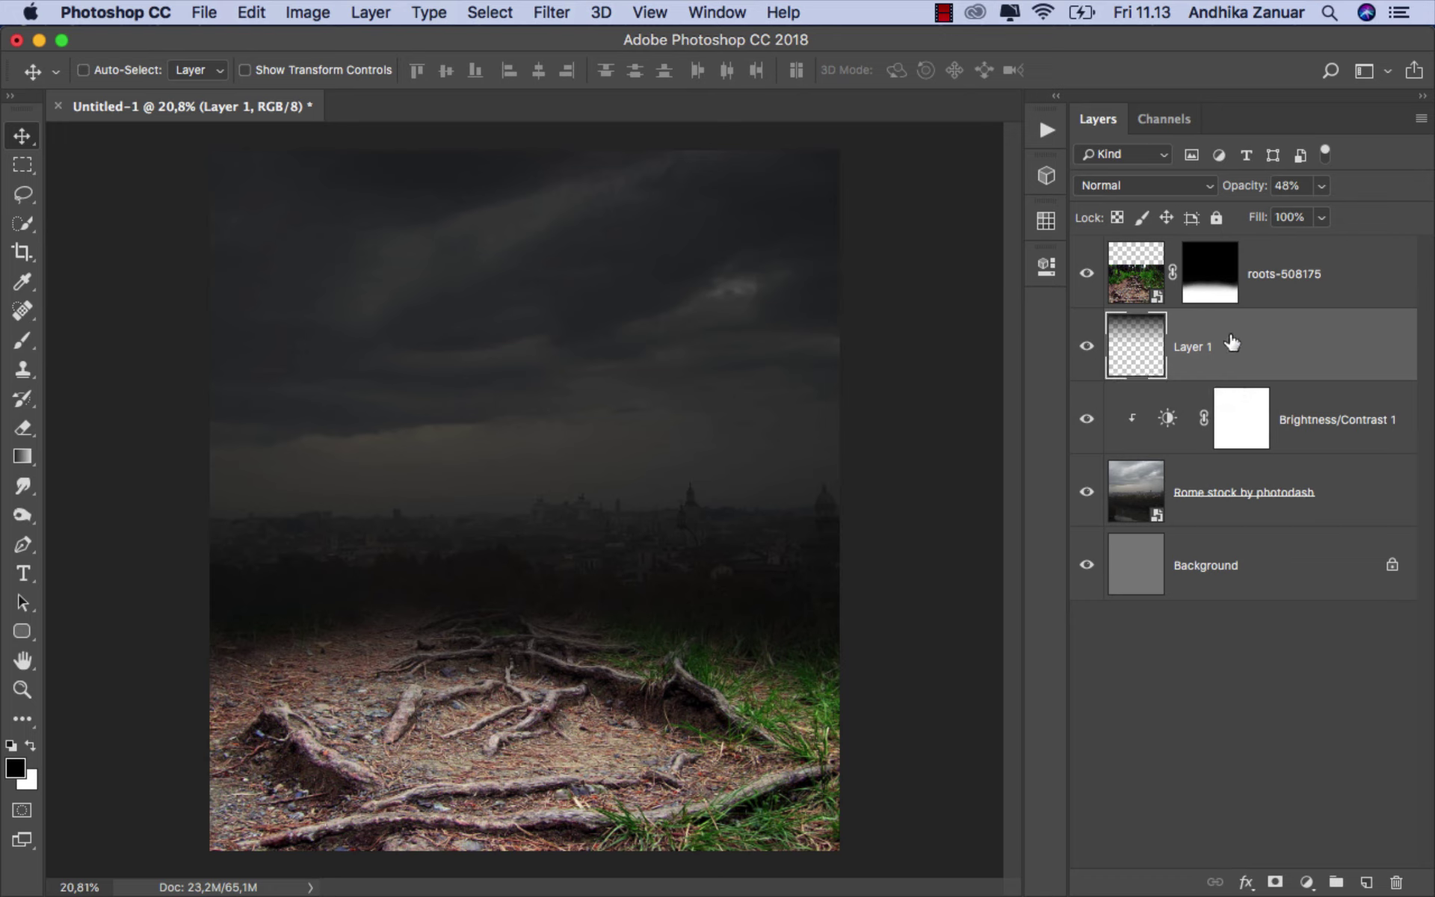
click(1294, 285)
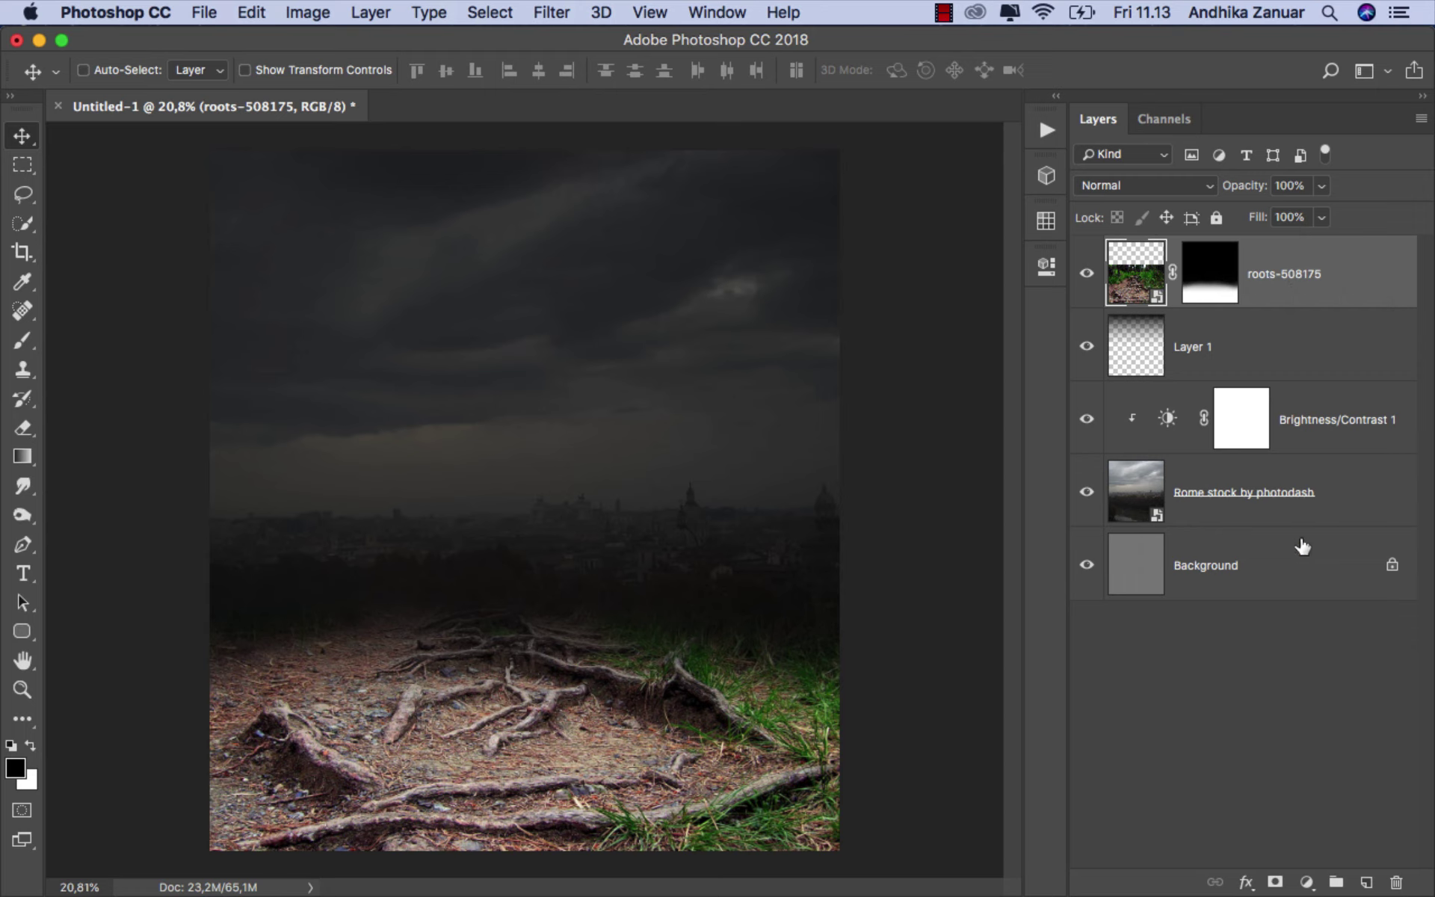
Step: Clip a Vibrance adjustment at -33 to the roots layer and compare it on/off
click(1307, 882)
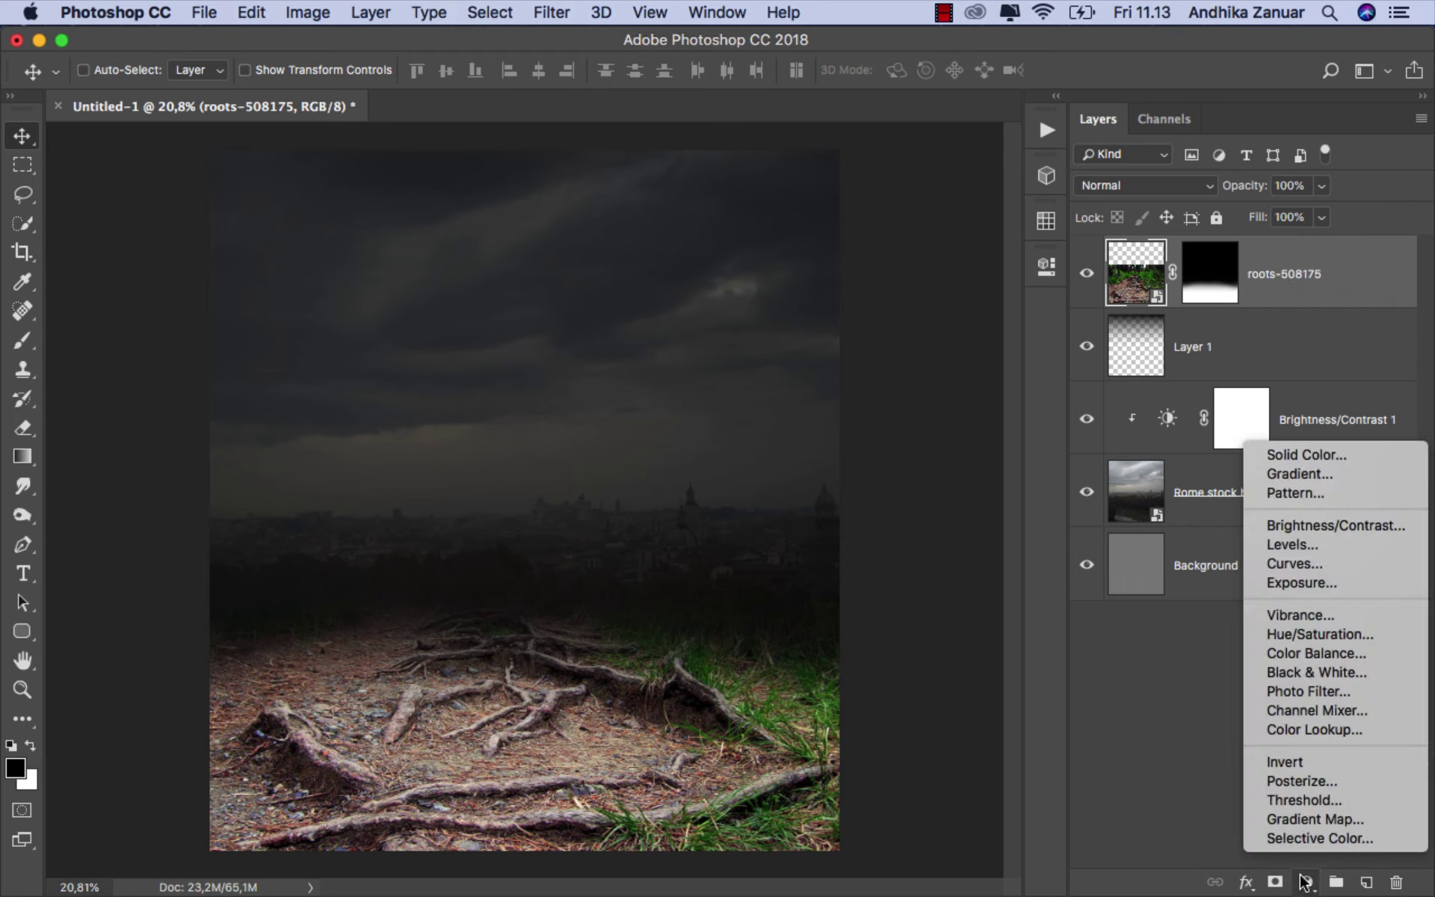
click(1309, 614)
click(853, 637)
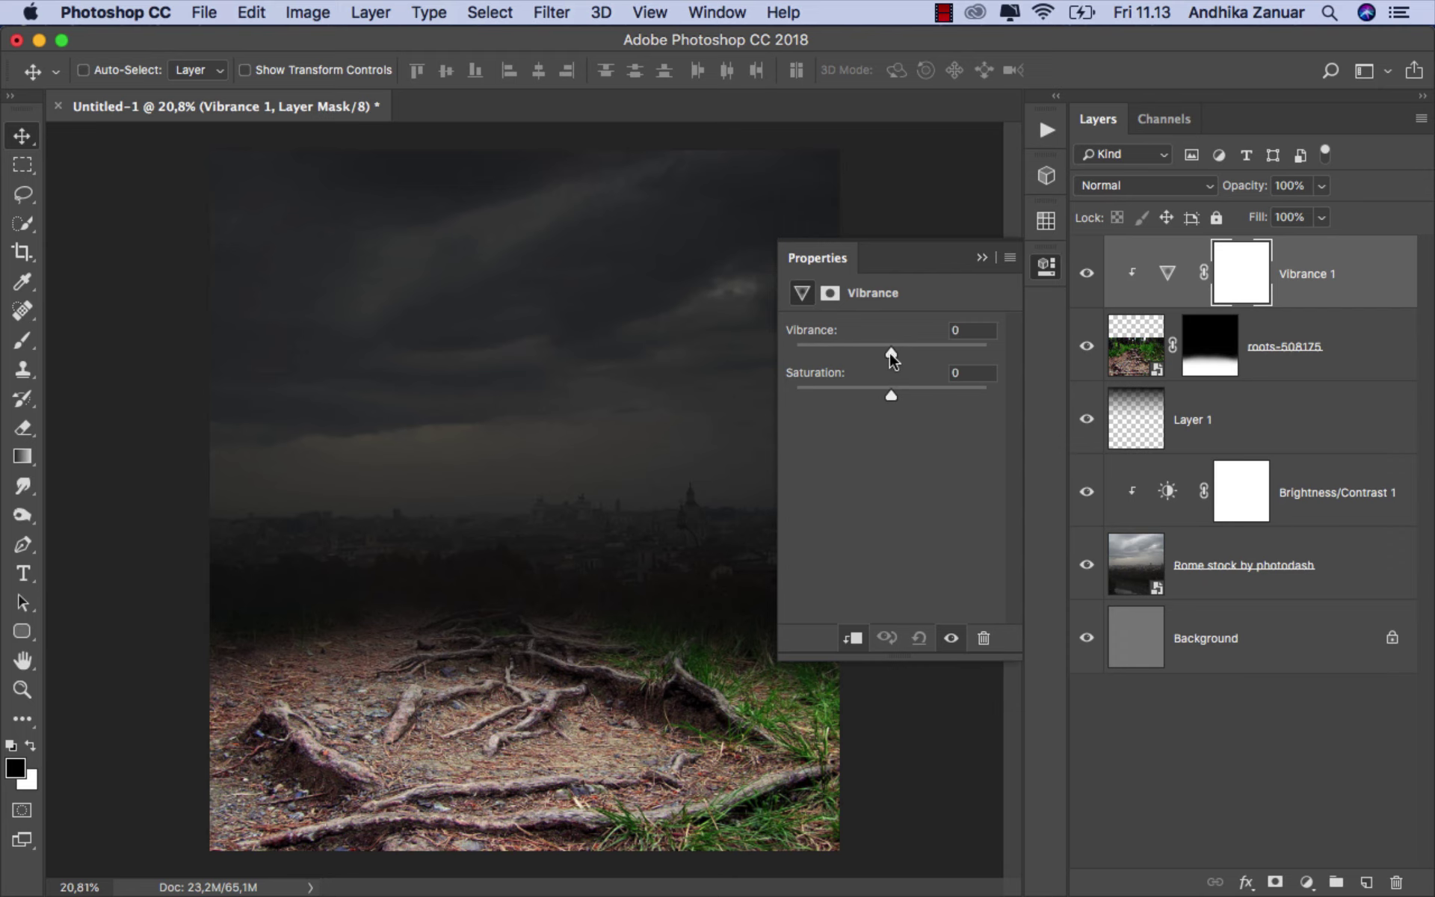
drag(890, 347, 860, 344)
click(982, 257)
click(1087, 273)
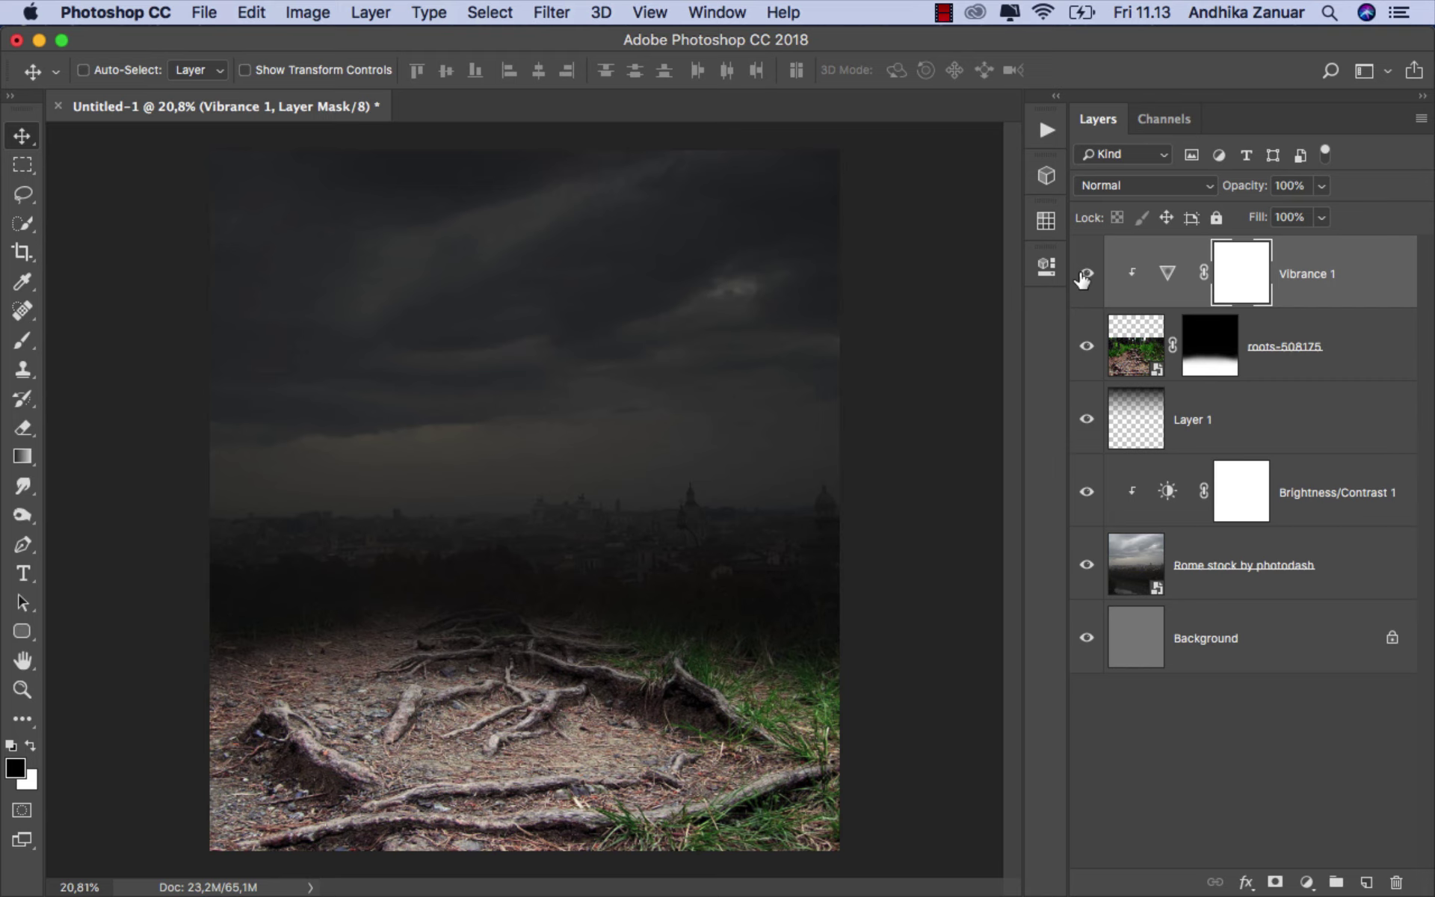
click(1318, 290)
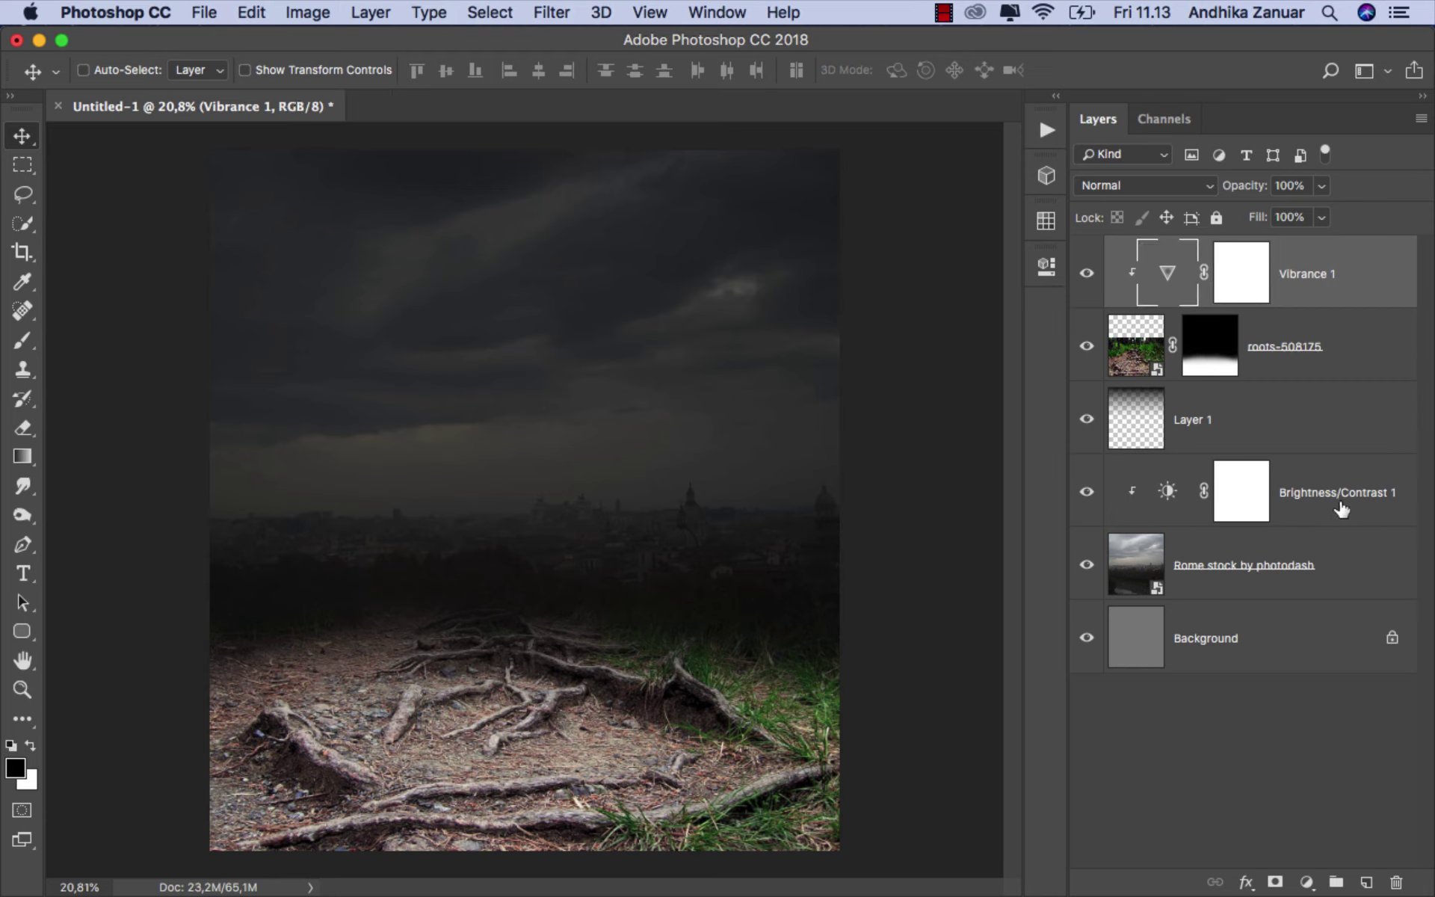
Step: Clip Brightness/Contrast 2 to the roots with brightness -150
click(1307, 882)
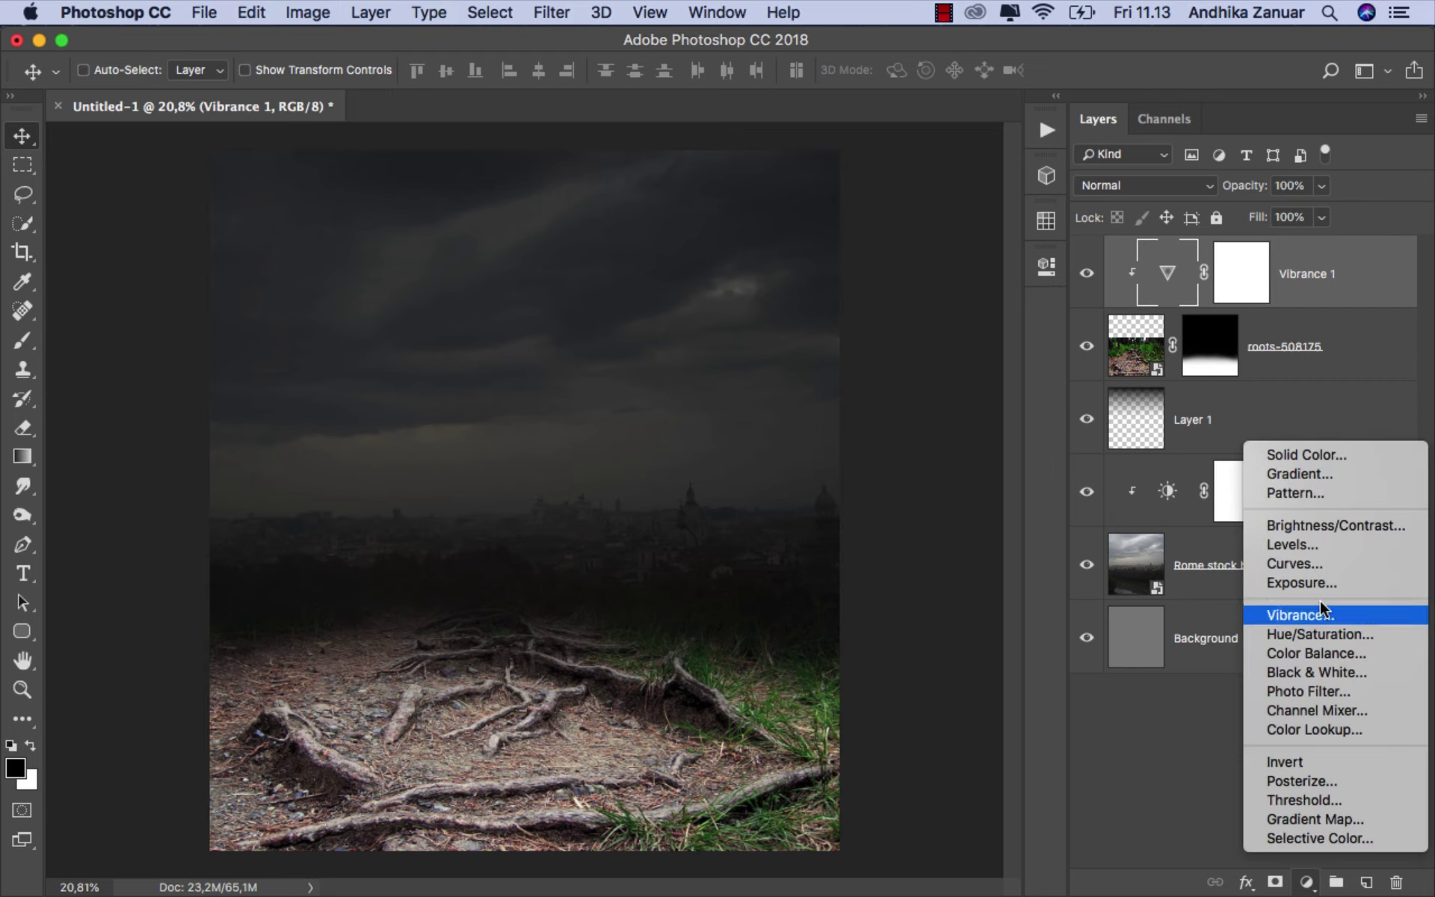
click(1337, 522)
click(852, 638)
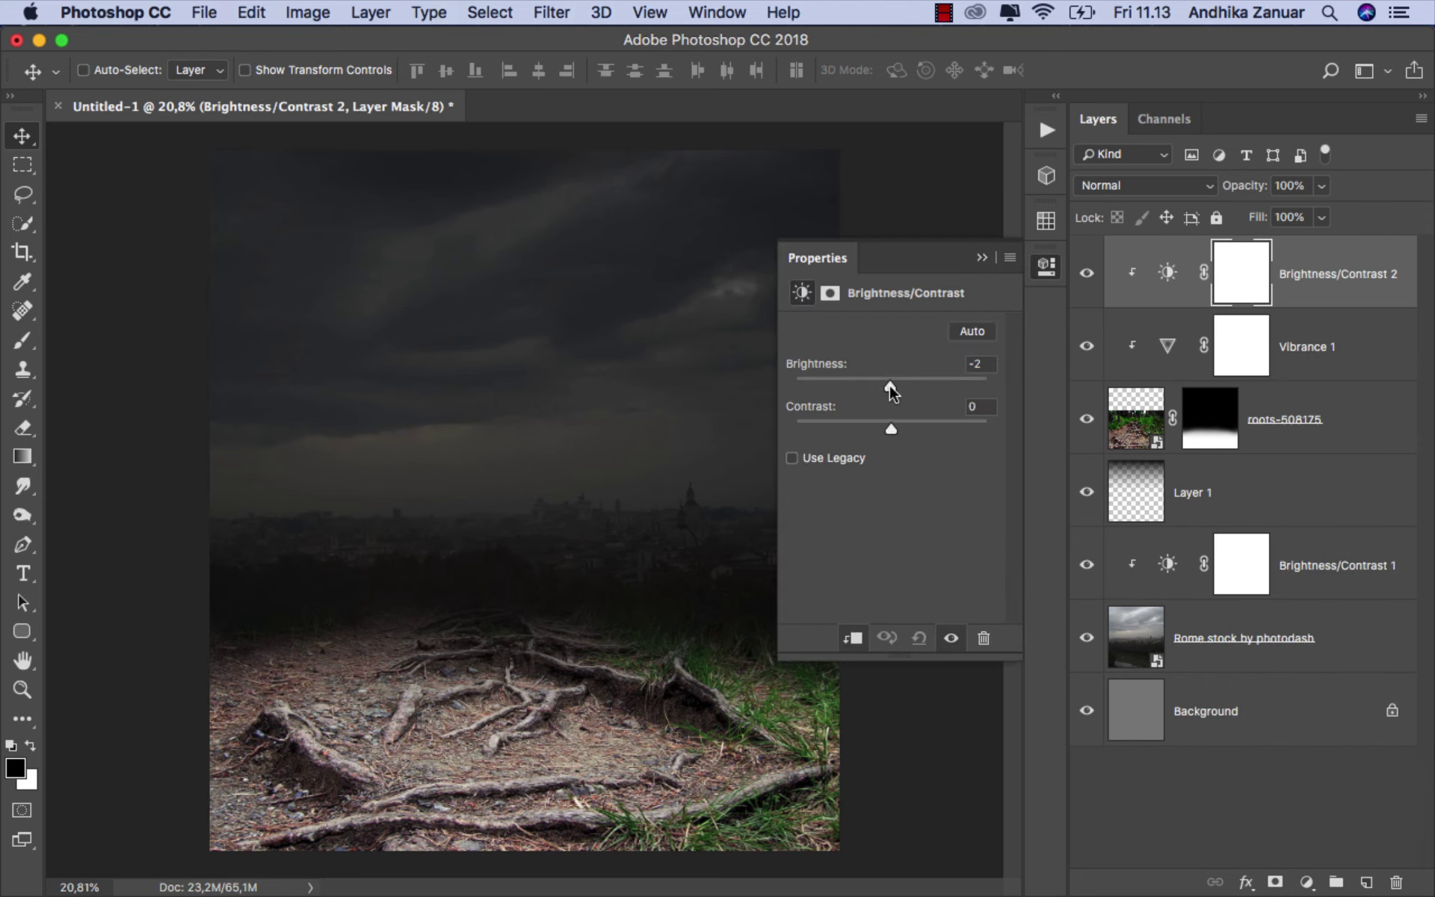
drag(883, 383, 780, 386)
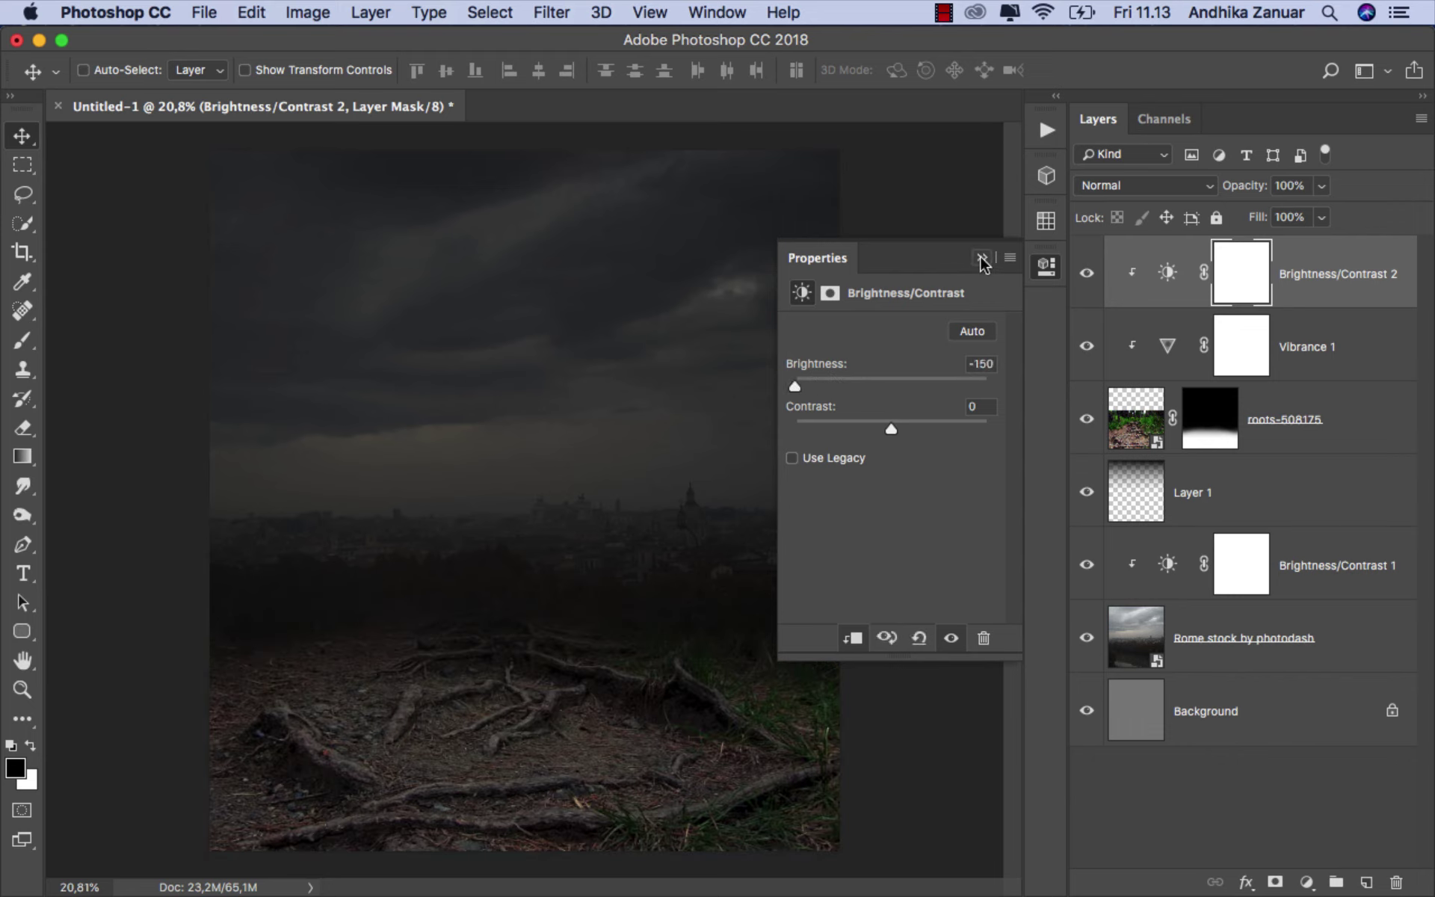
click(982, 258)
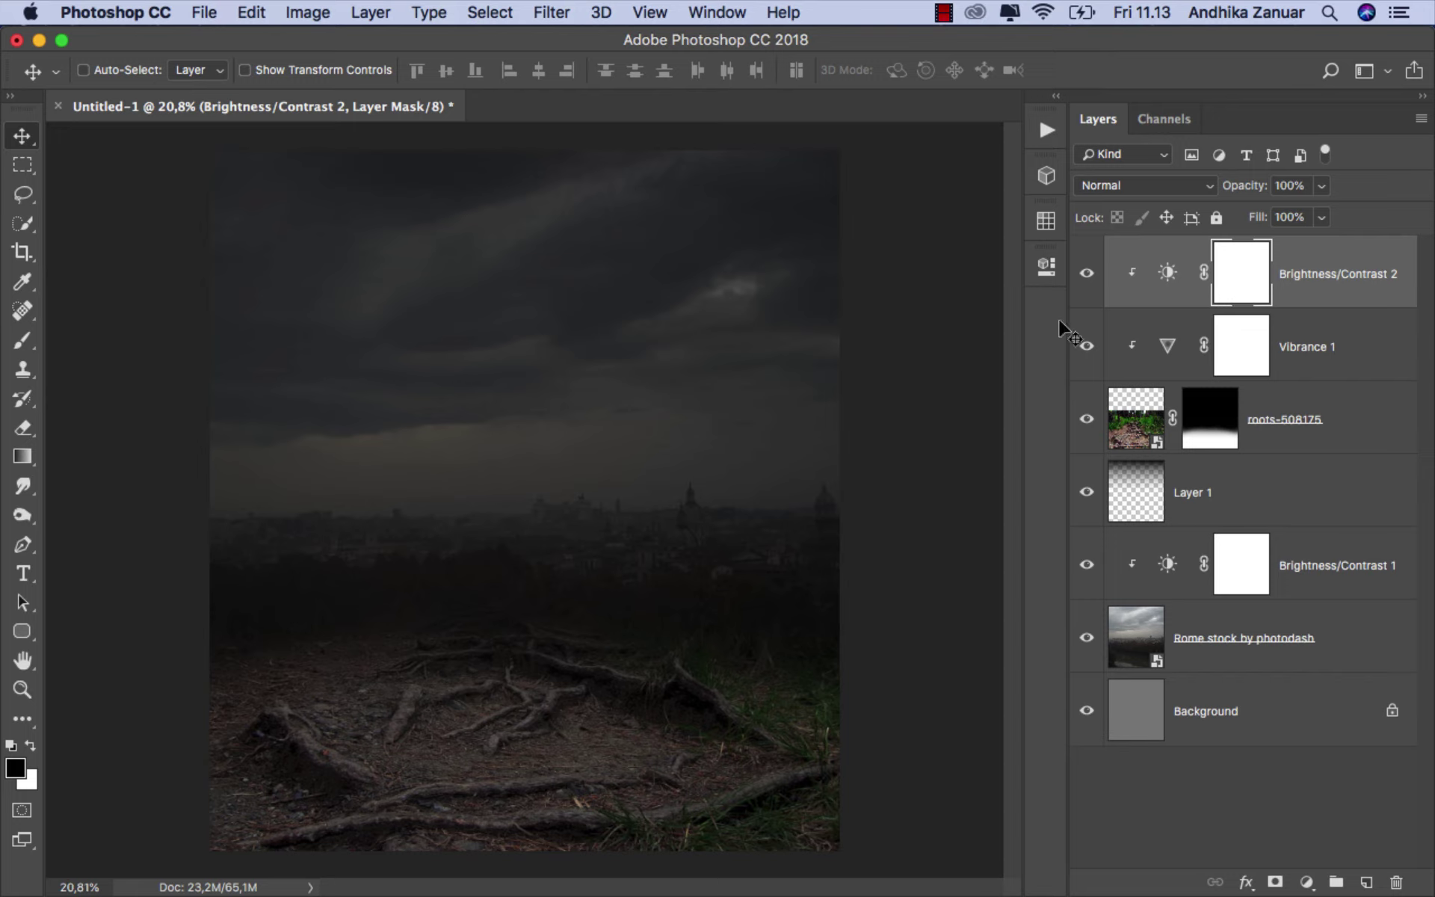
Step: Brush the Brightness/Contrast 2 mask at 18% opacity to lighten the central roots
click(24, 342)
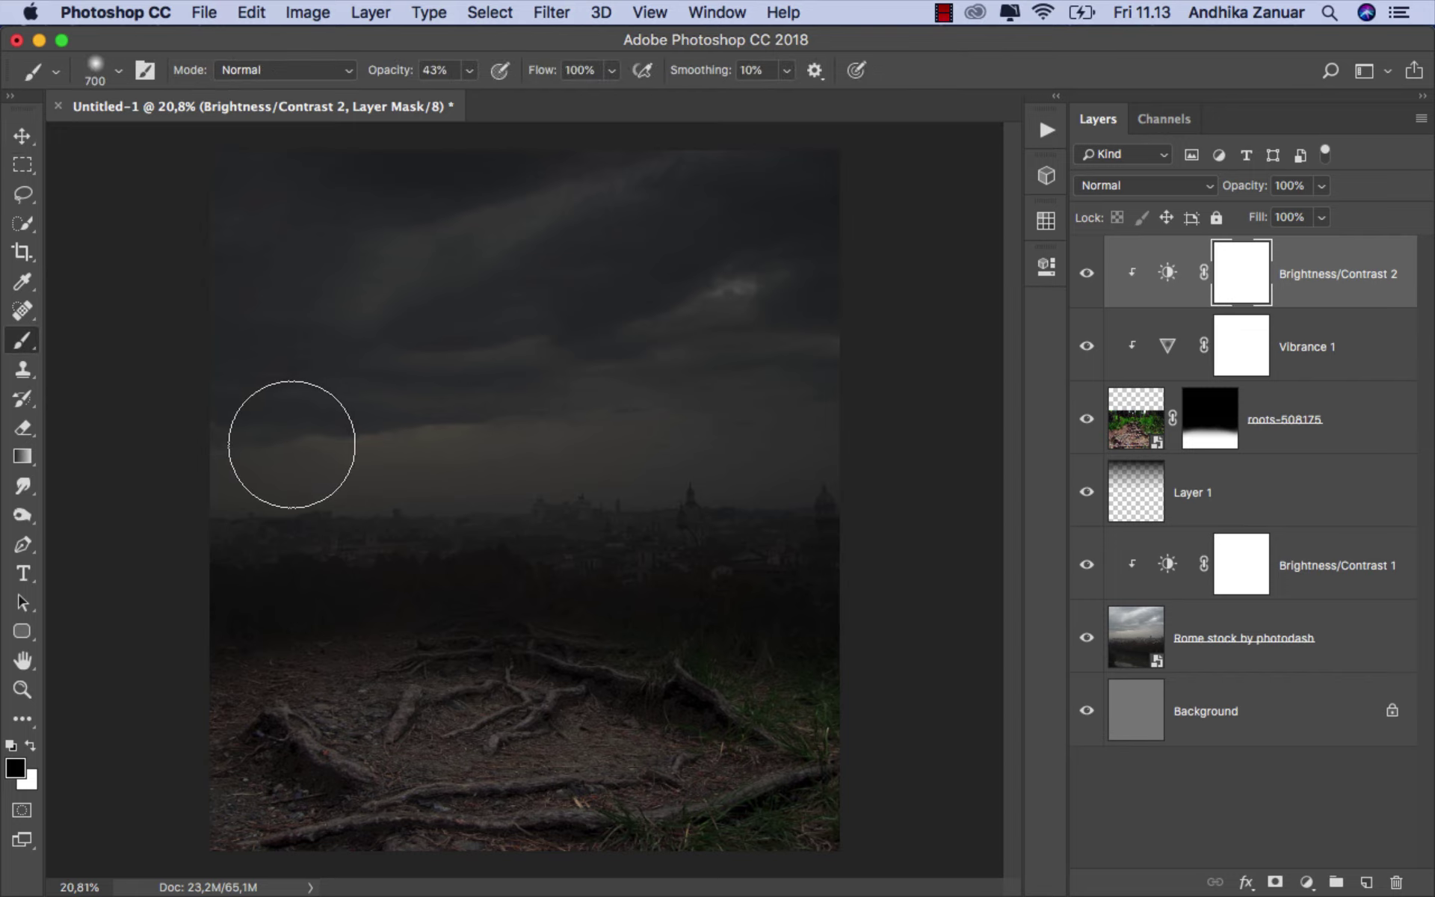
click(470, 71)
drag(468, 112, 437, 112)
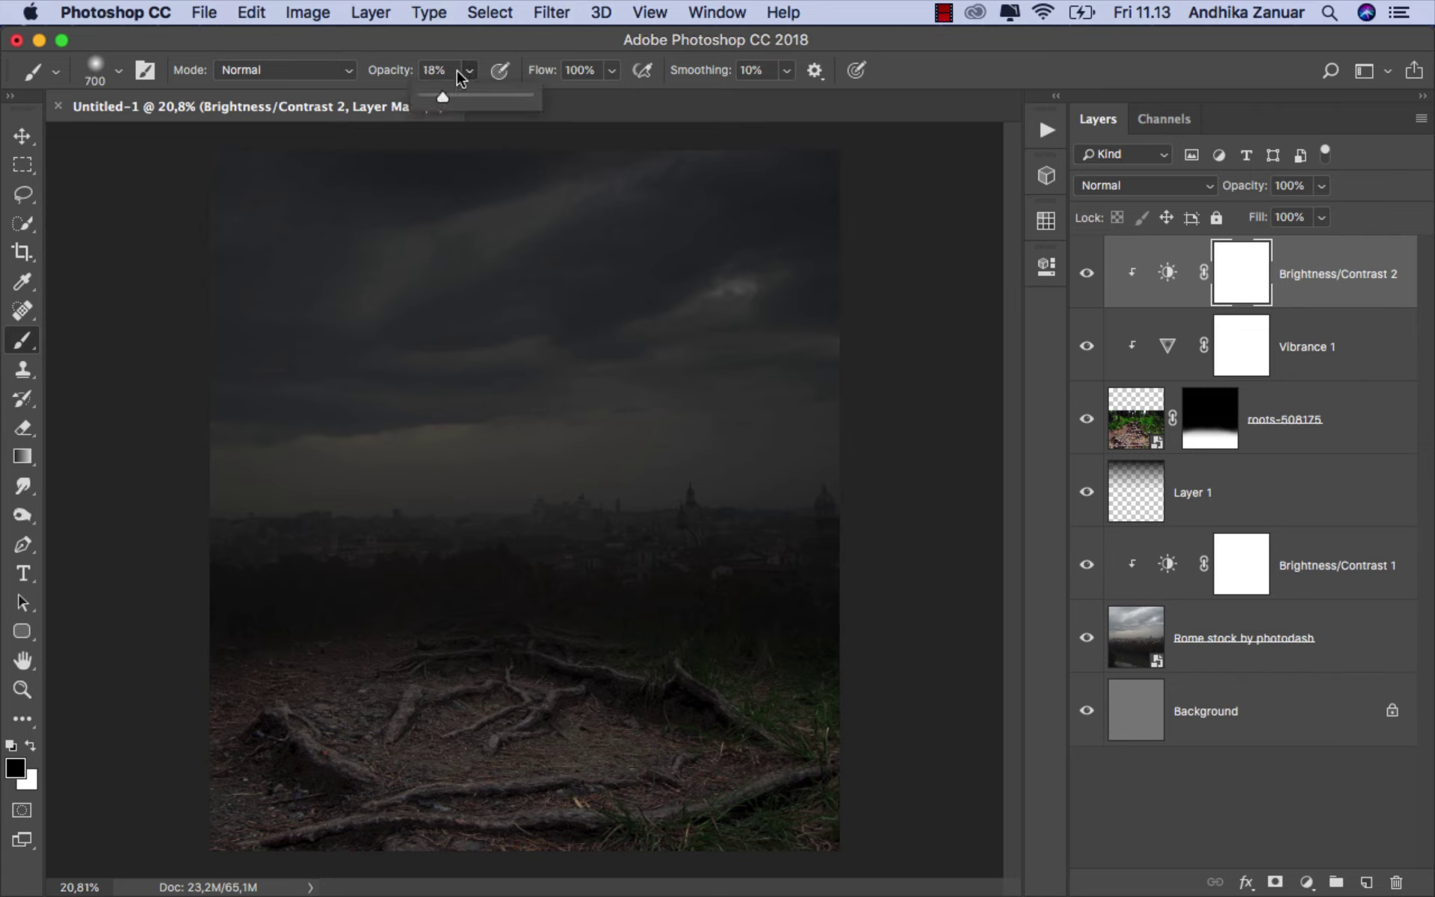
mouse_move(520, 610)
mouse_down()
mouse_move(506, 679)
mouse_move(523, 705)
mouse_move(458, 678)
mouse_up()
mouse_move(529, 608)
mouse_down()
mouse_move(529, 657)
mouse_move(506, 603)
mouse_move(520, 609)
mouse_move(527, 639)
mouse_move(482, 633)
mouse_move(592, 625)
mouse_move(493, 677)
mouse_up()
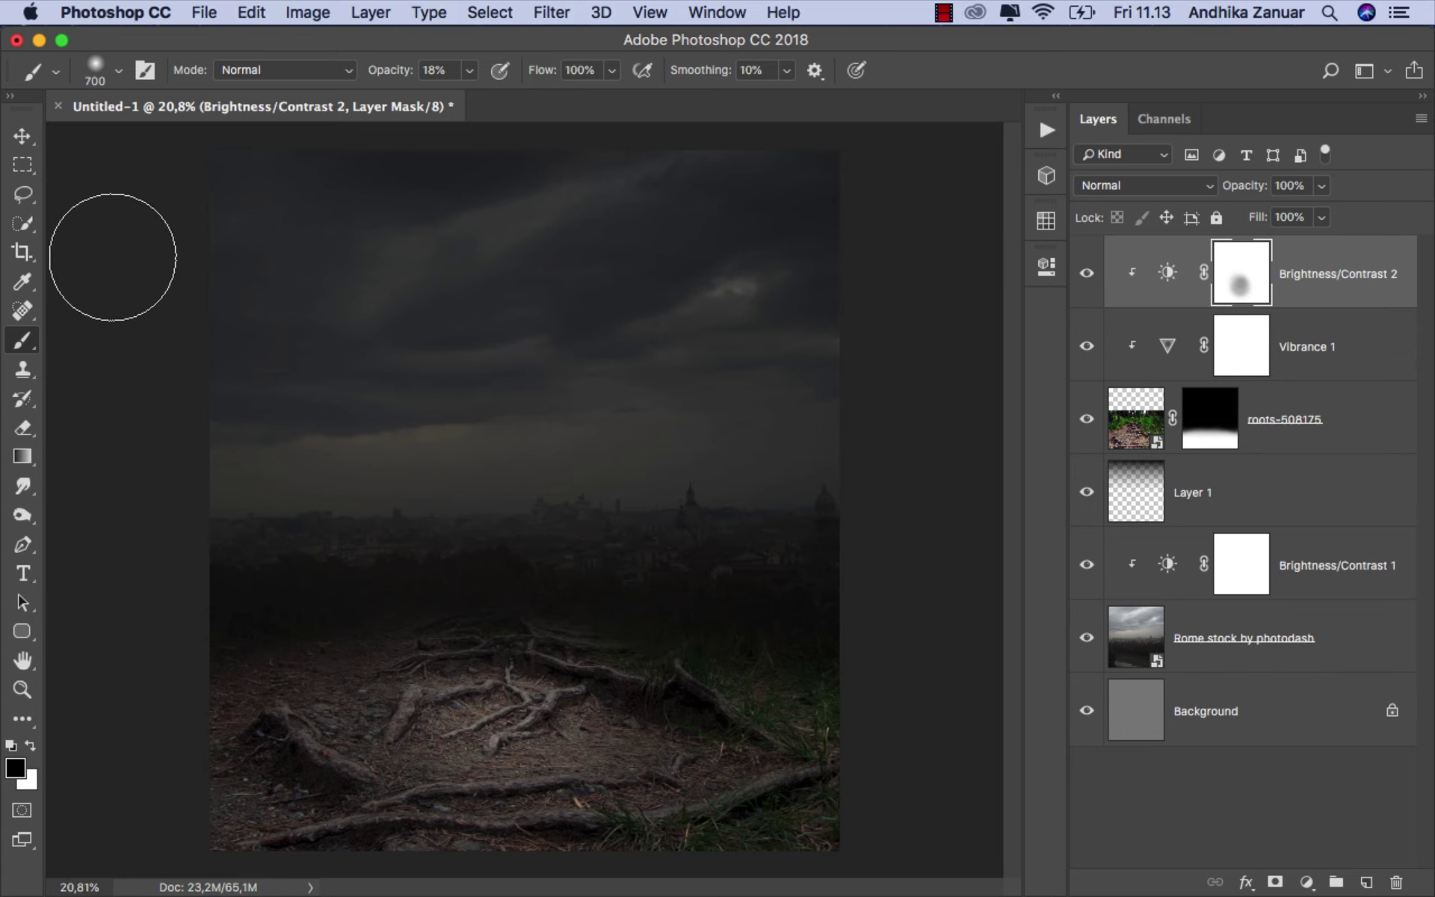
Step: Toggle Brightness/Contrast 2 to compare and select its adjustment thumbnail
click(22, 138)
click(1086, 275)
click(1086, 275)
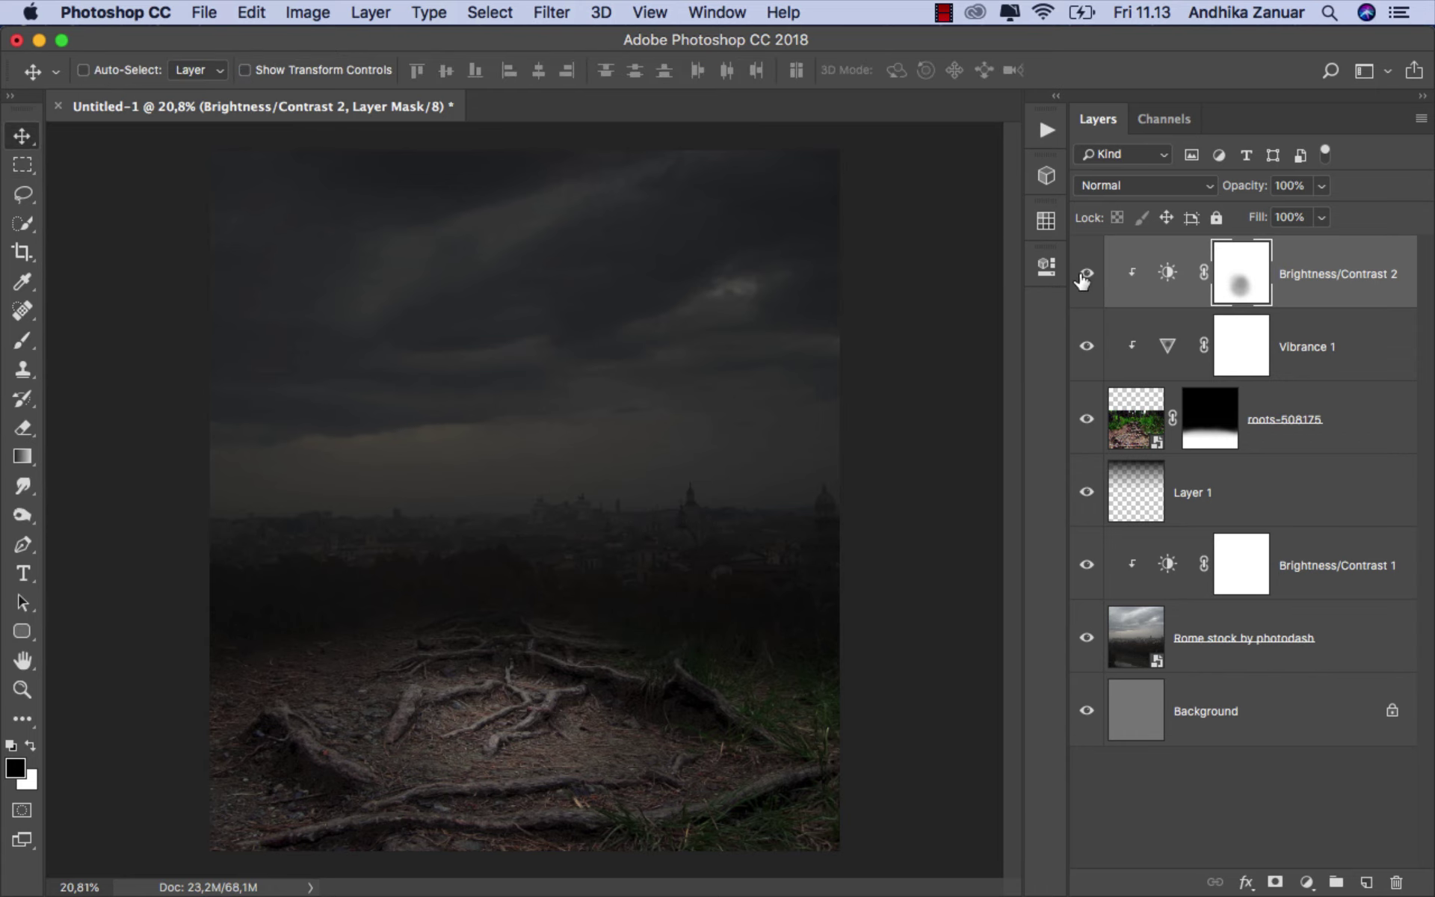
click(1323, 288)
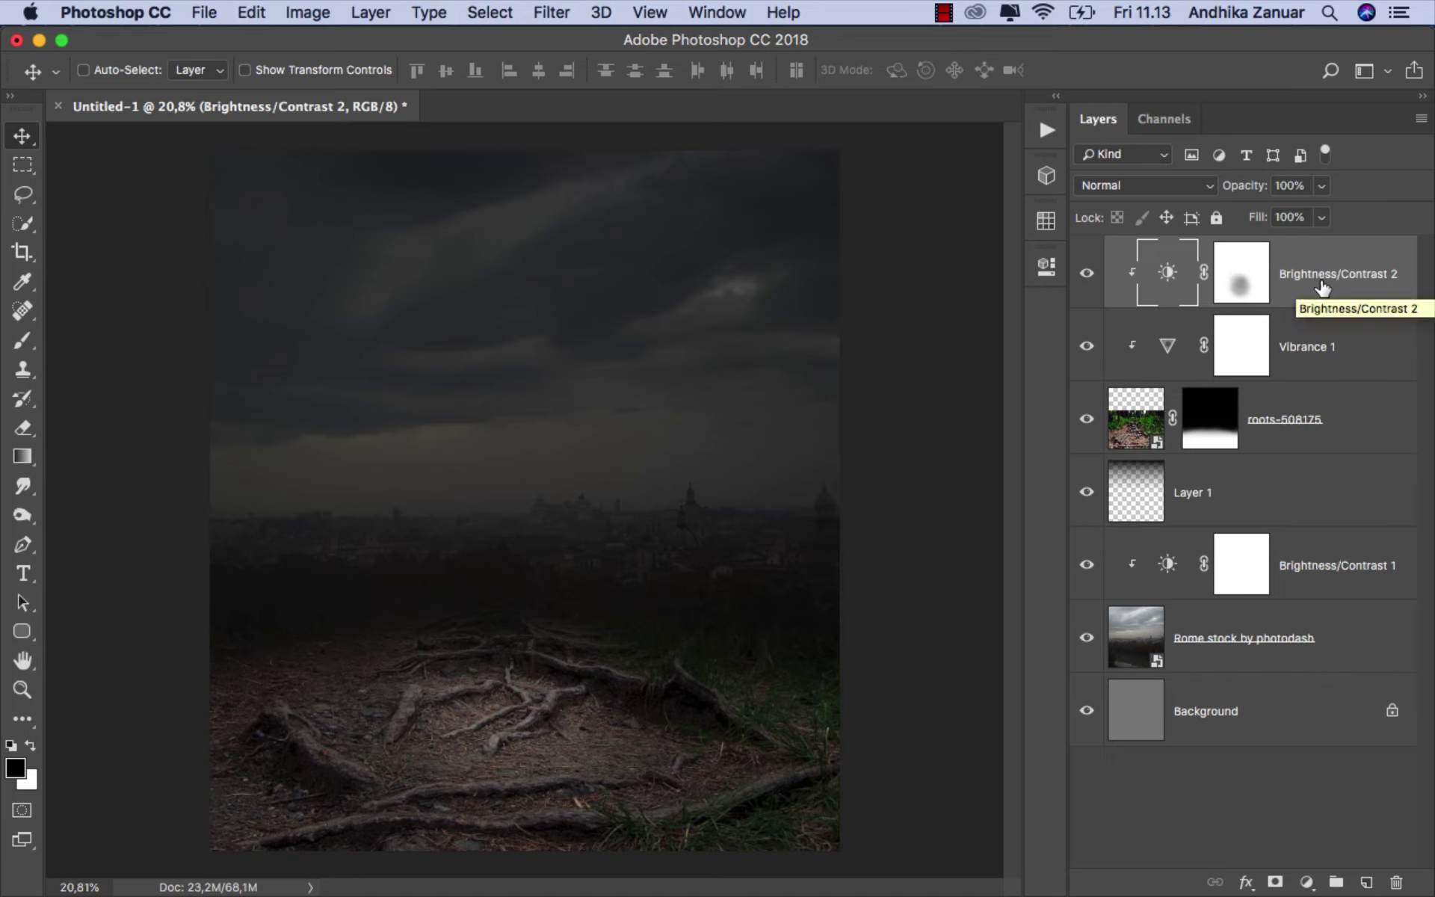
Step: Open the Winter17 by faestock.jpeg photo as its own document
click(214, 20)
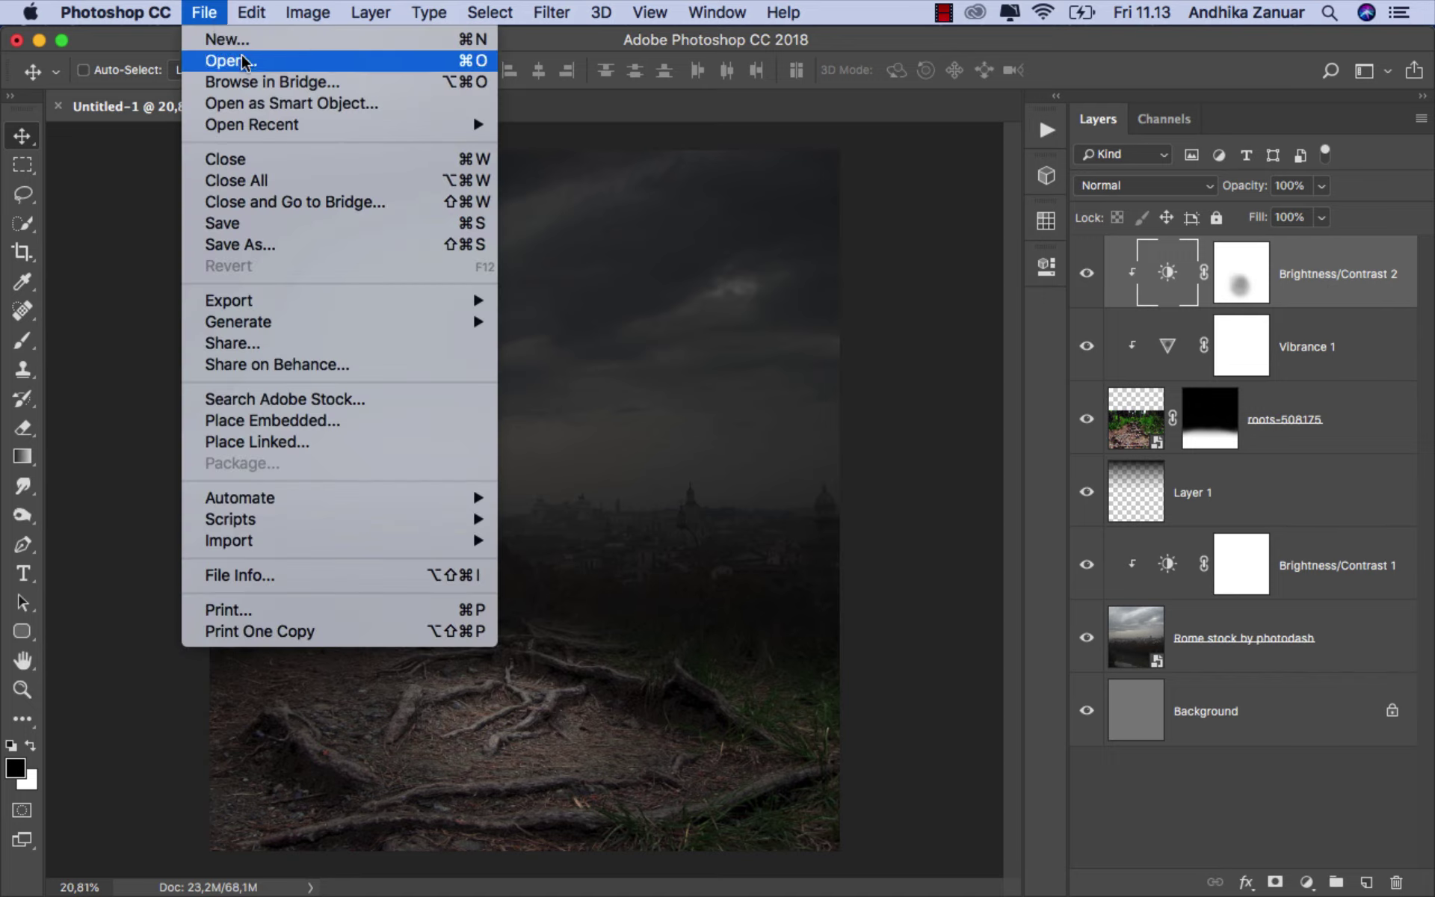
click(245, 59)
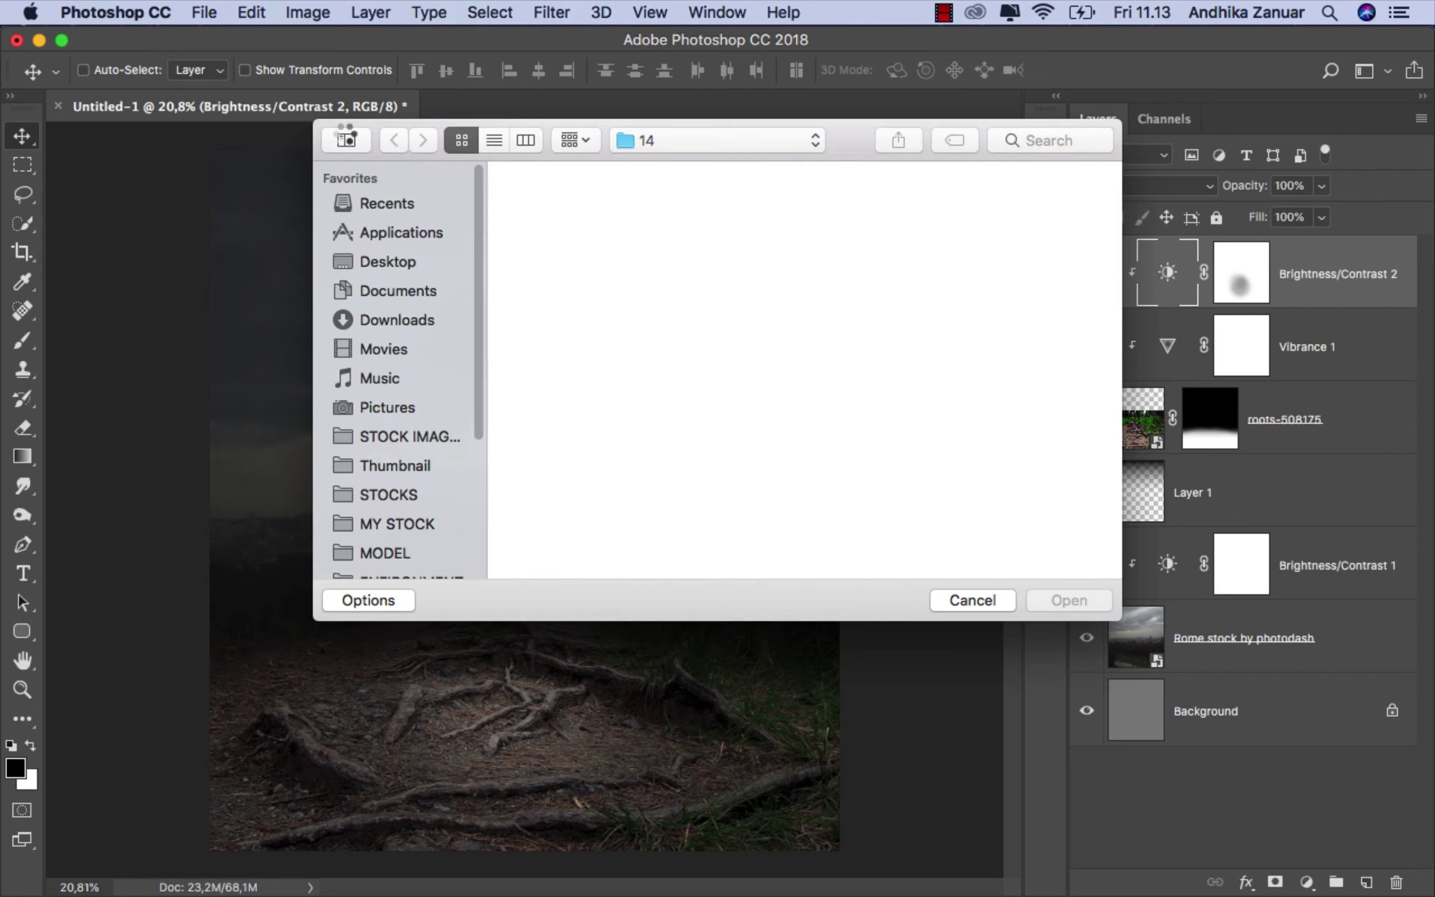
click(679, 362)
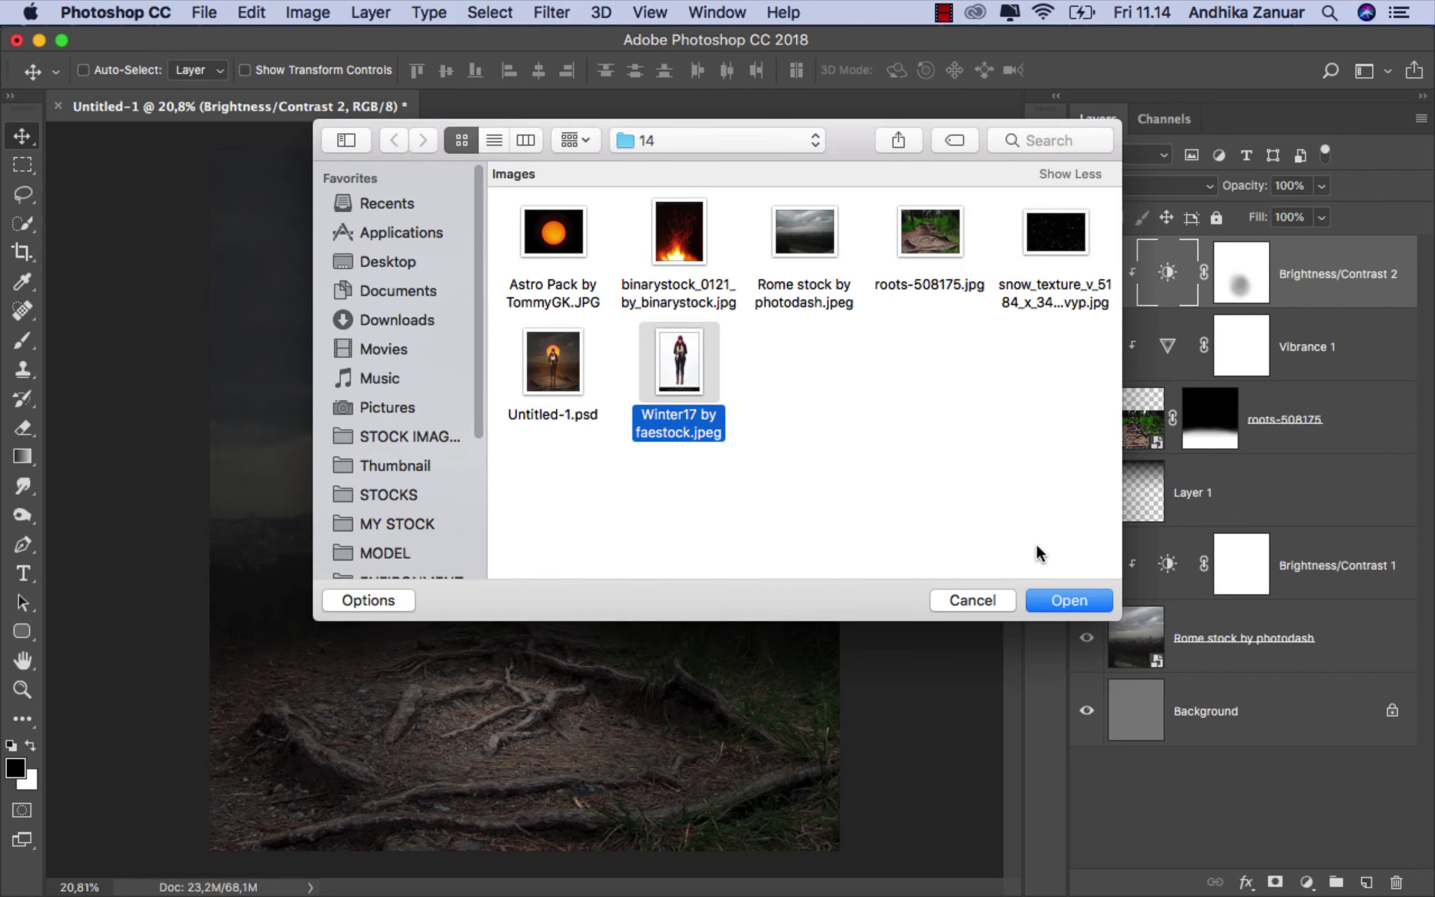
click(1051, 595)
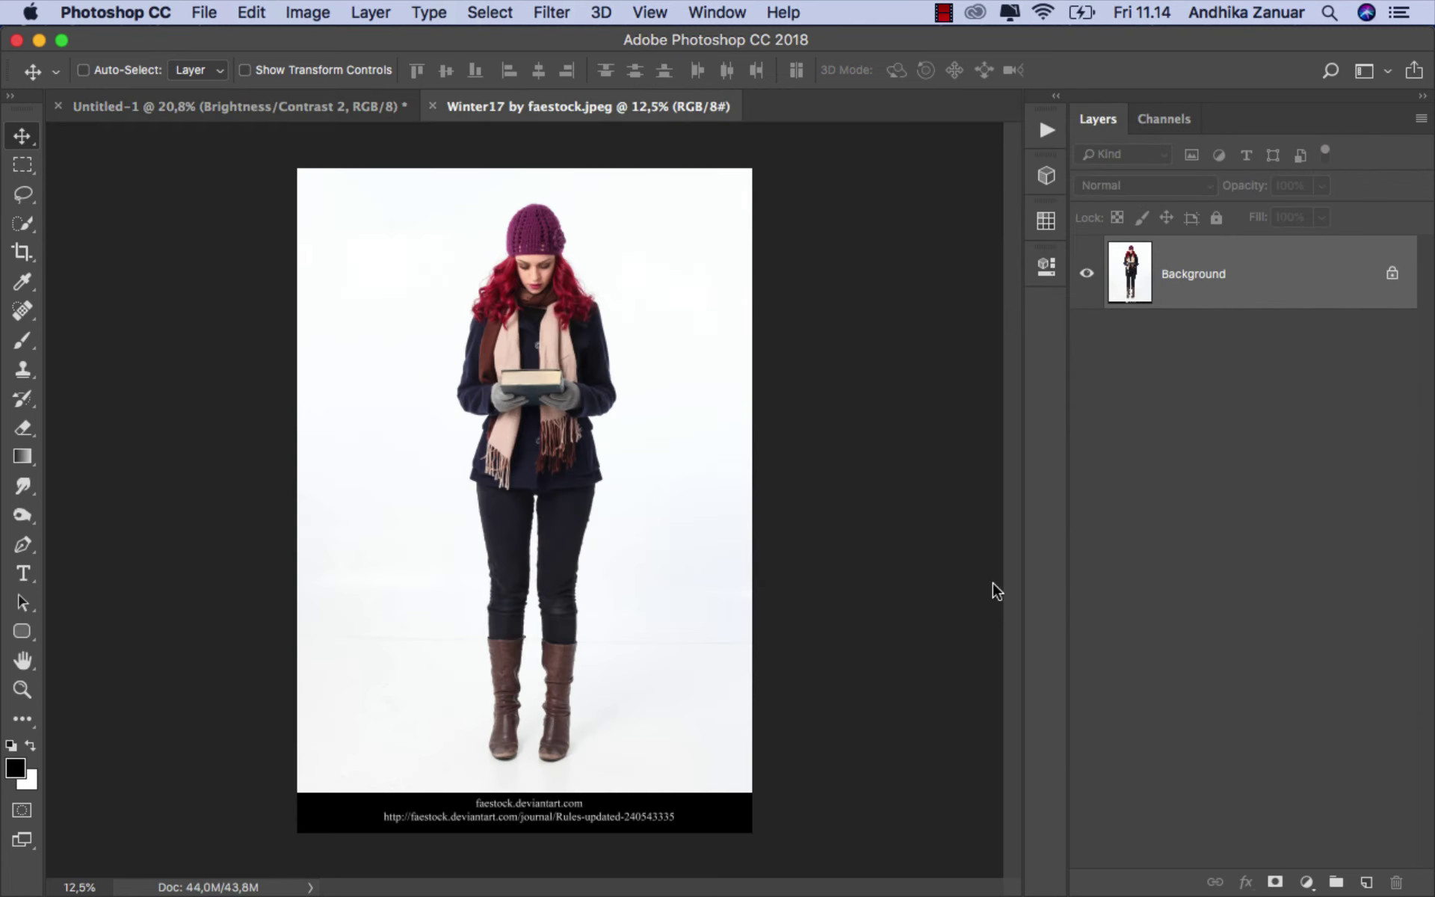
Step: Quick-select the red-haired woman from hat to boots, shrinking the brush for edges
click(24, 224)
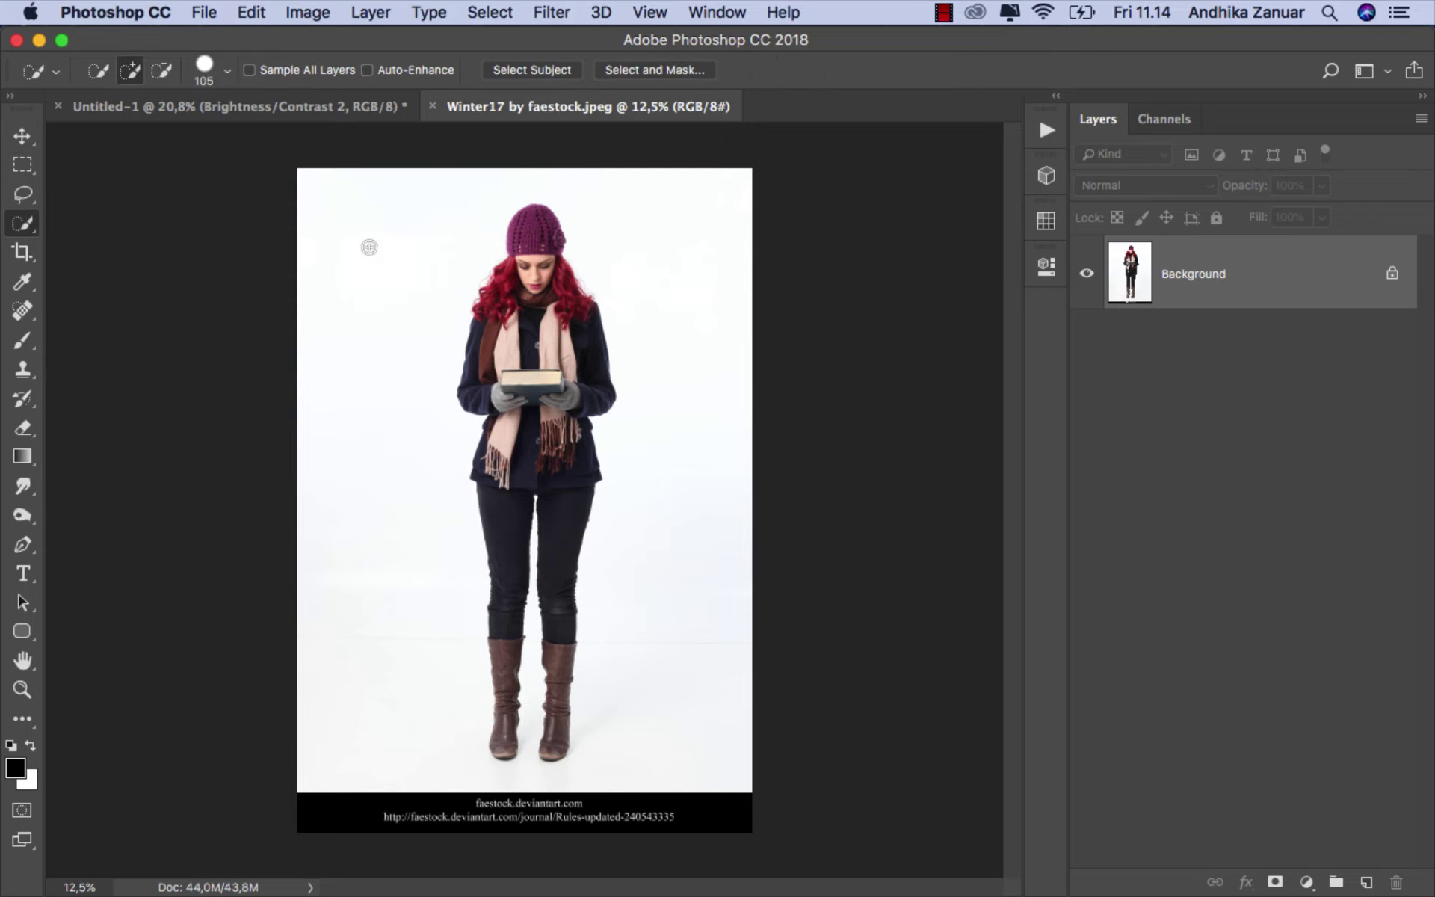
mouse_move(527, 224)
mouse_down()
mouse_move(534, 303)
mouse_move(577, 322)
mouse_move(503, 463)
mouse_move(568, 524)
mouse_move(504, 643)
mouse_move(502, 721)
mouse_up()
key(bracketleft)
key(bracketleft)
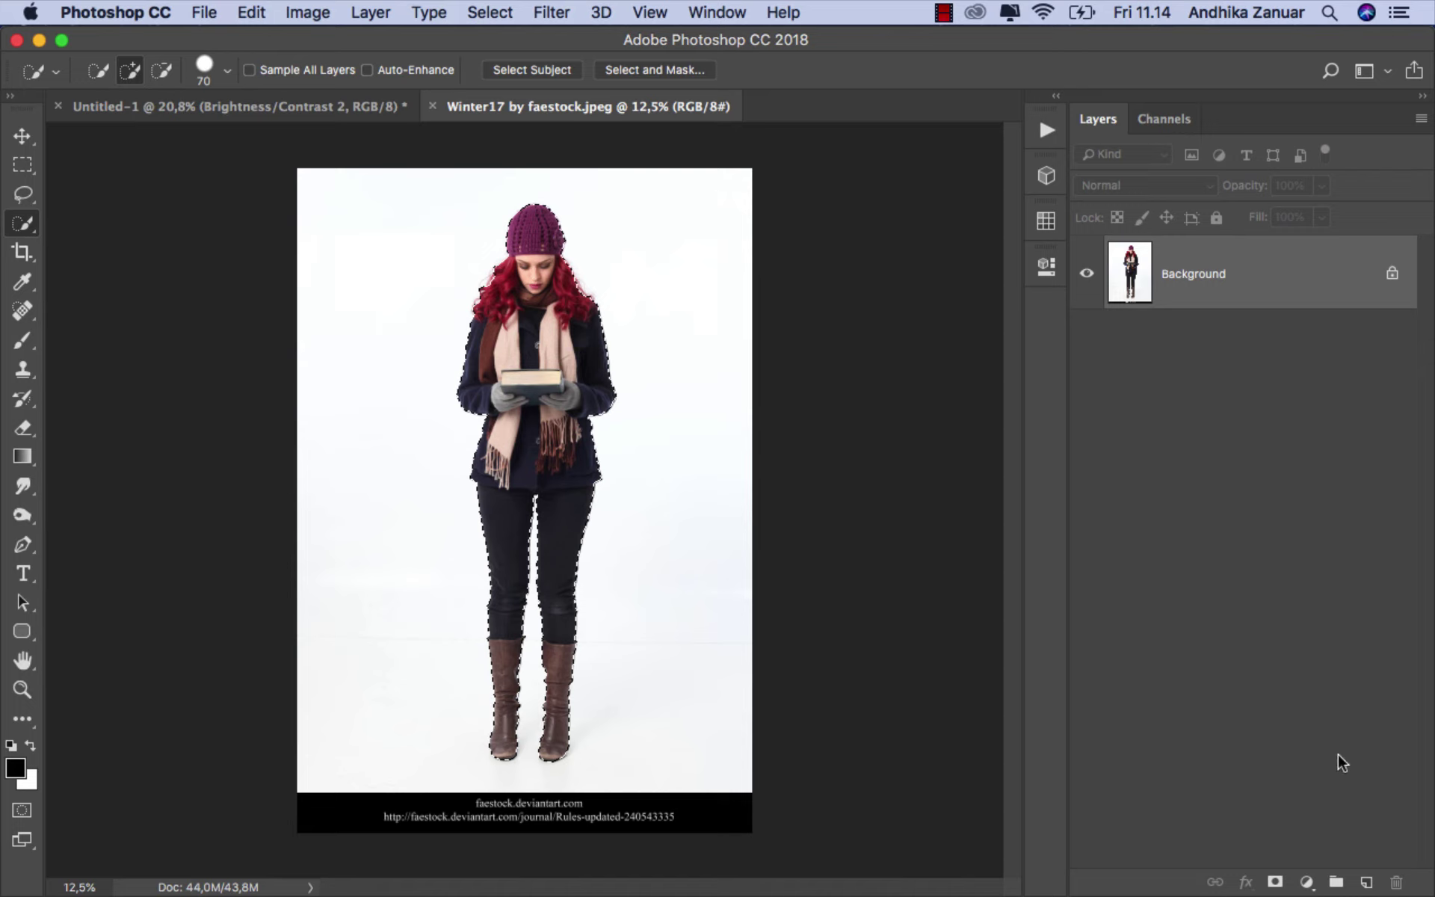
Step: Mask out the white background around the woman and add a 7f7f7f grey Solid Color fill layer
click(1275, 882)
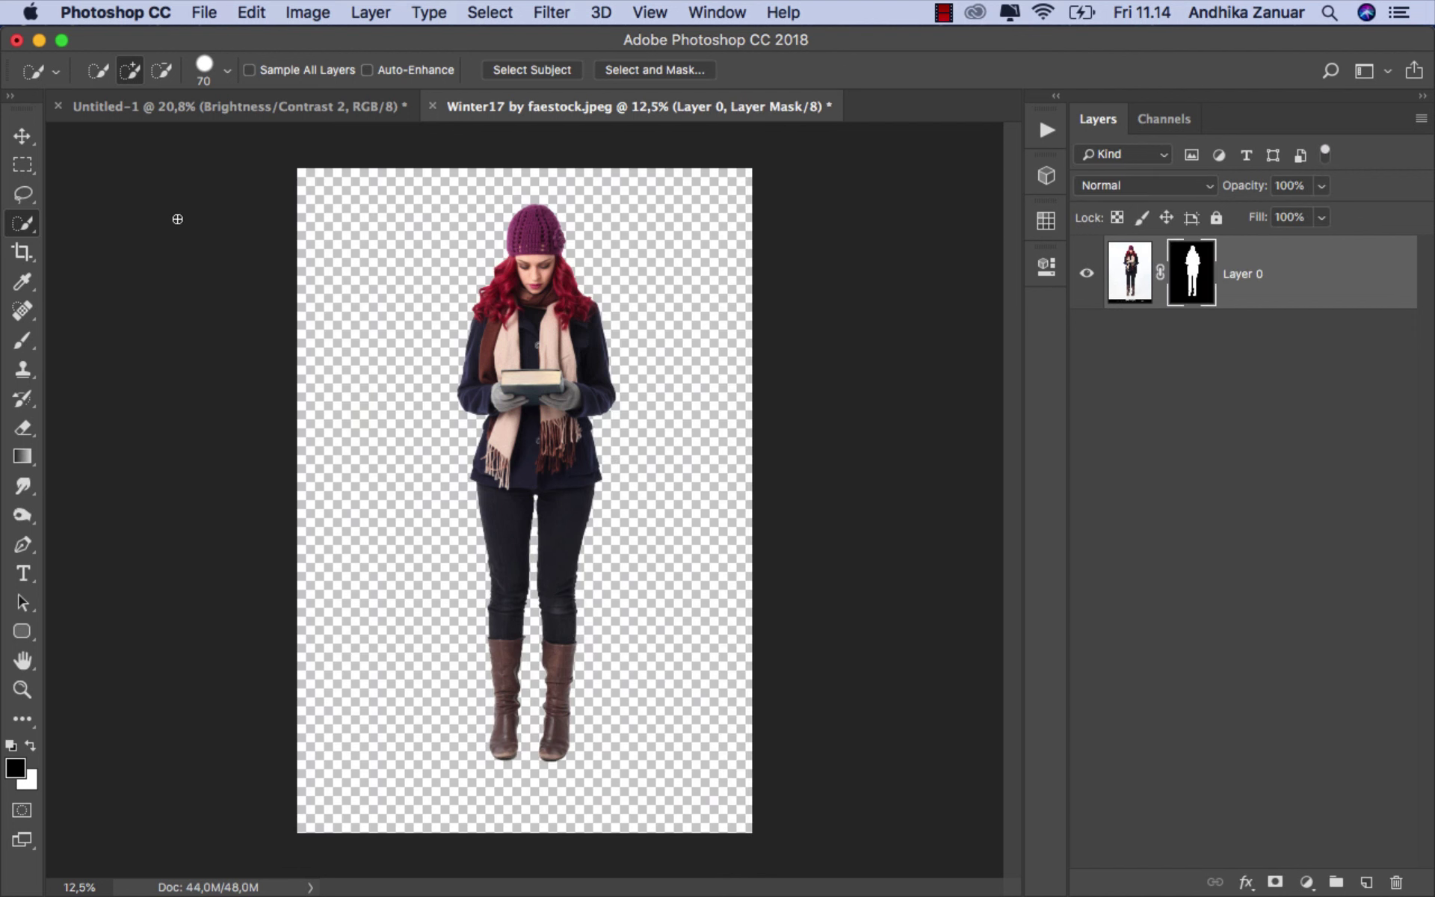
click(22, 136)
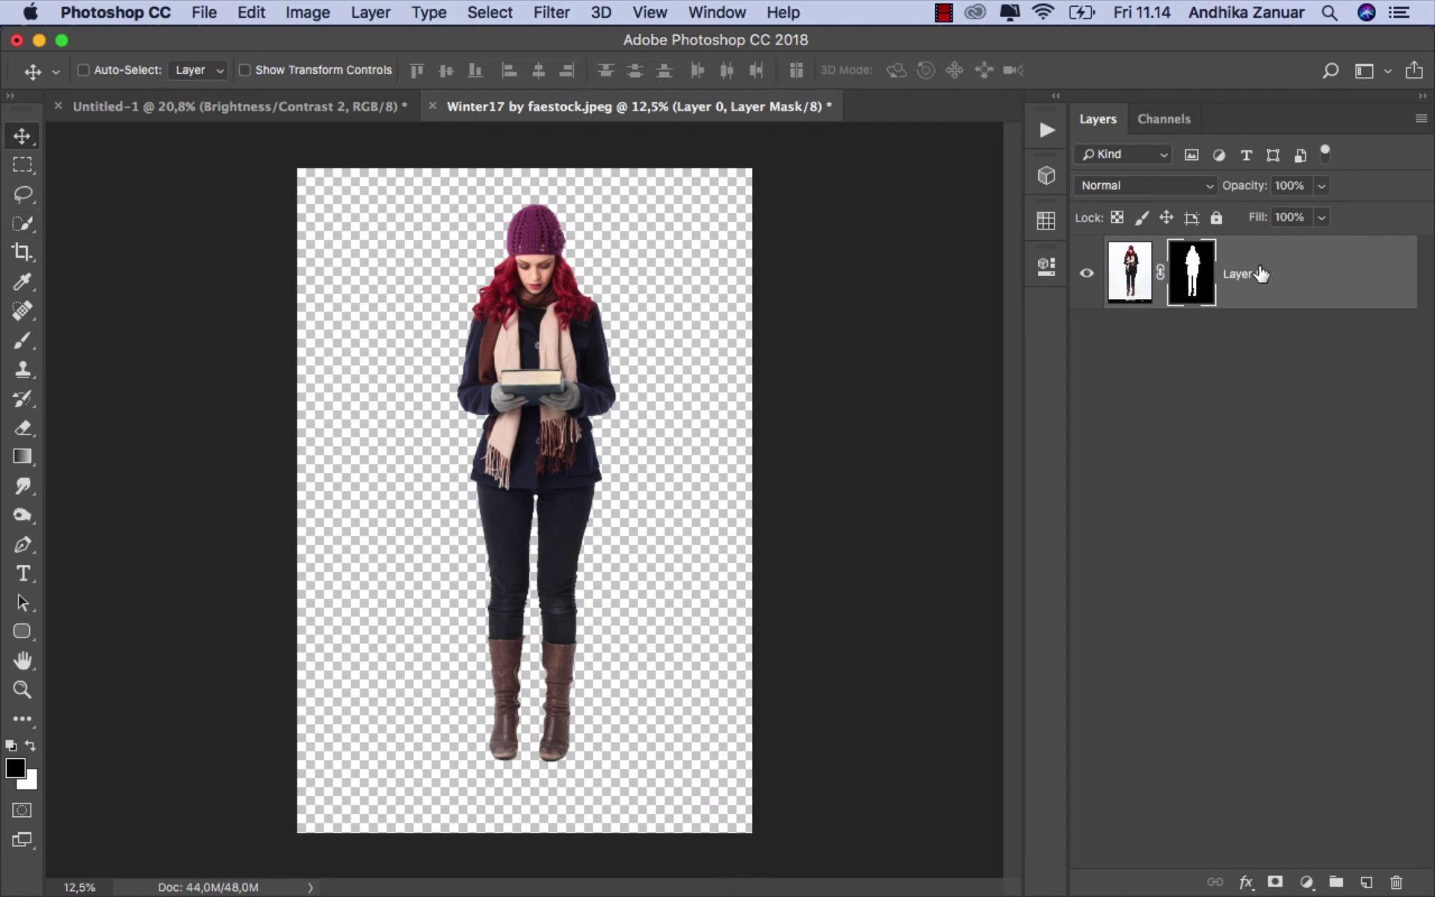
click(1307, 882)
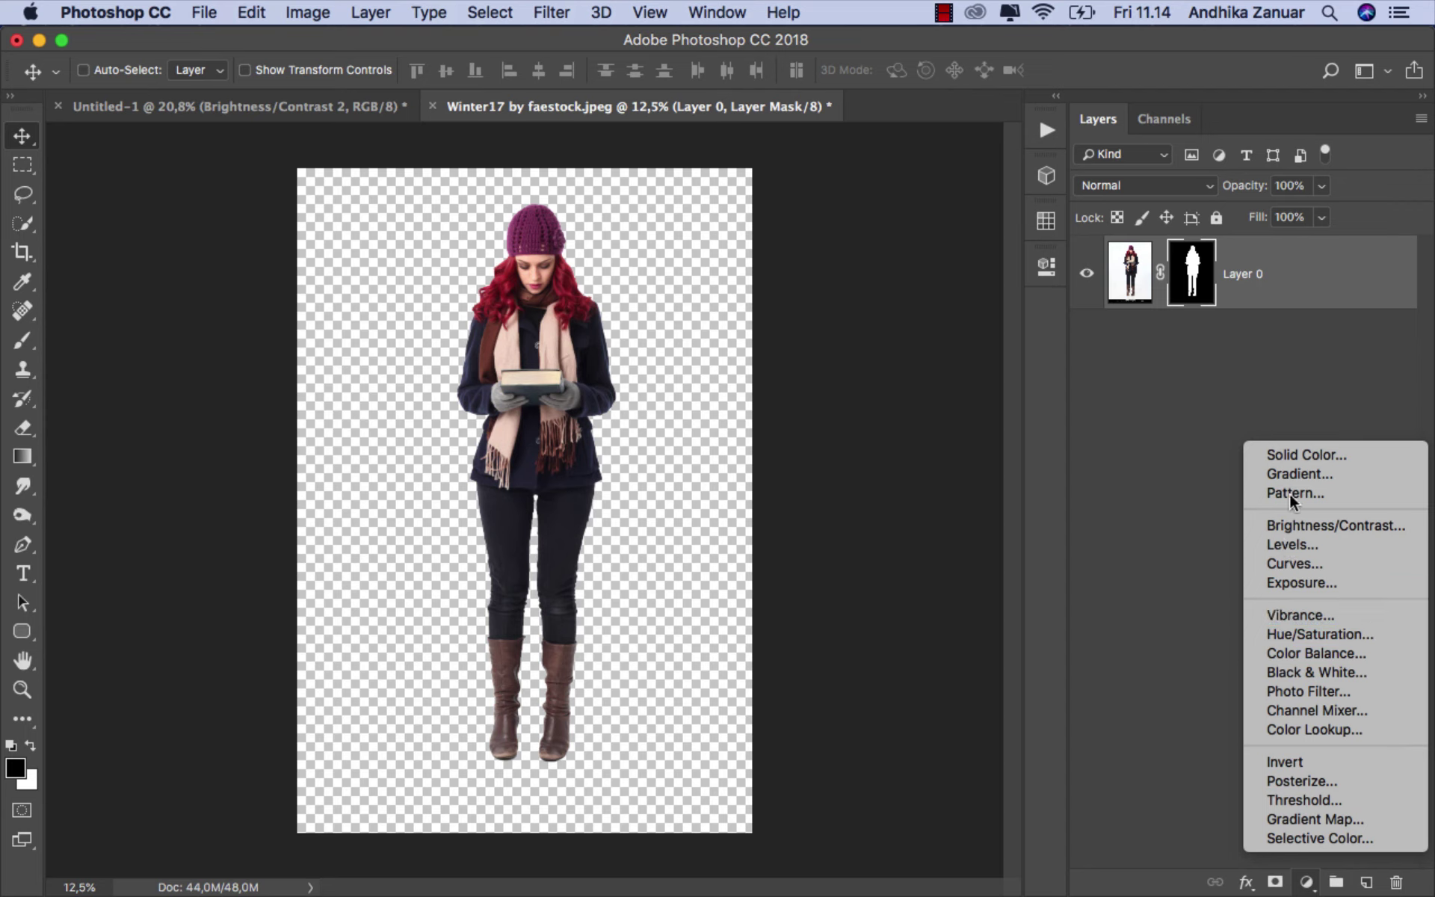
click(1302, 453)
drag(1096, 525, 811, 575)
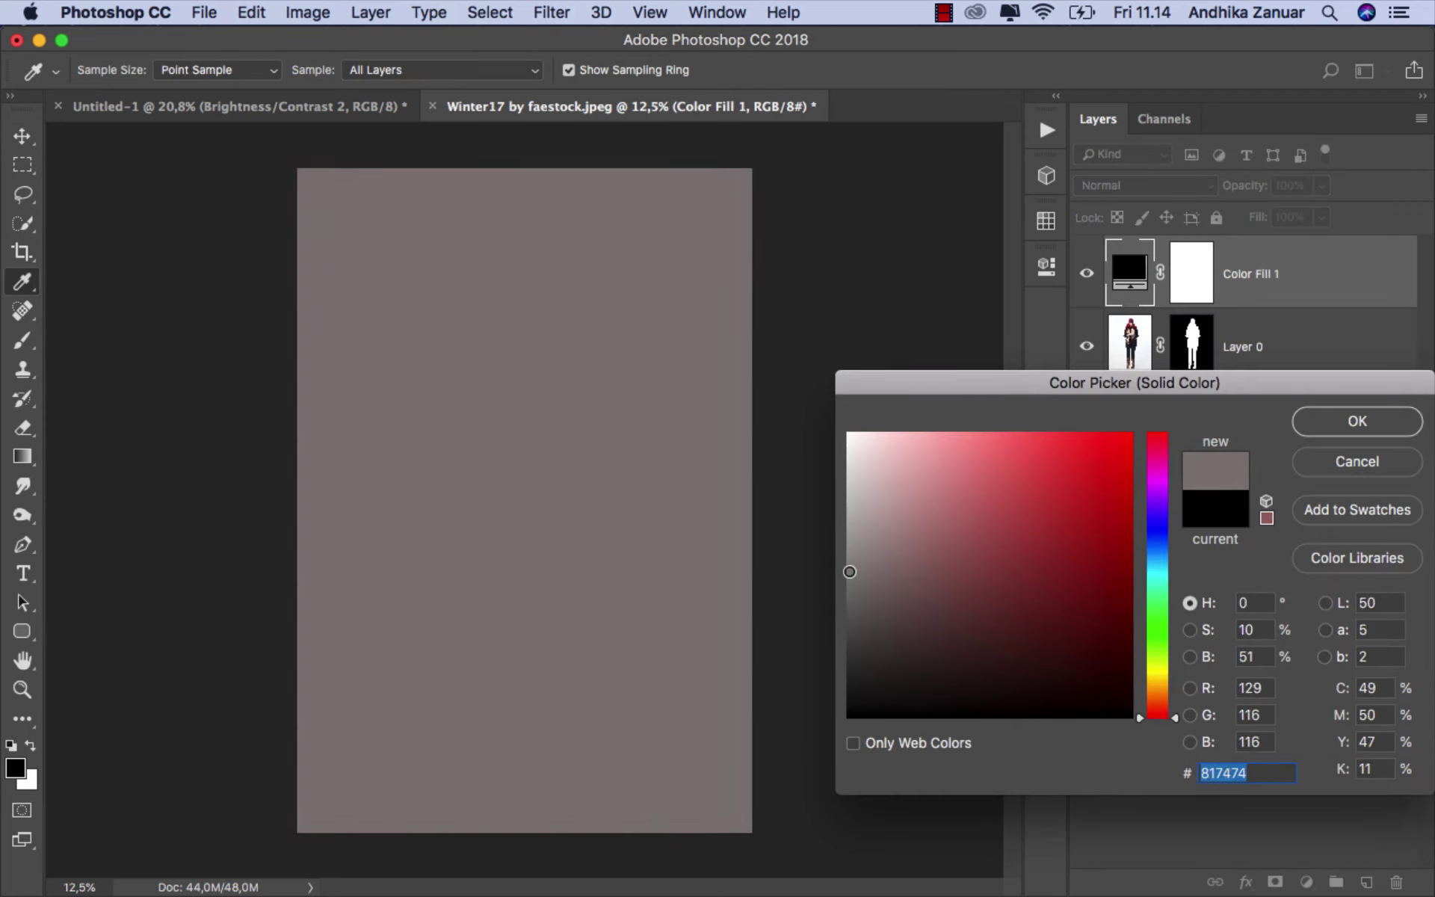
click(1357, 421)
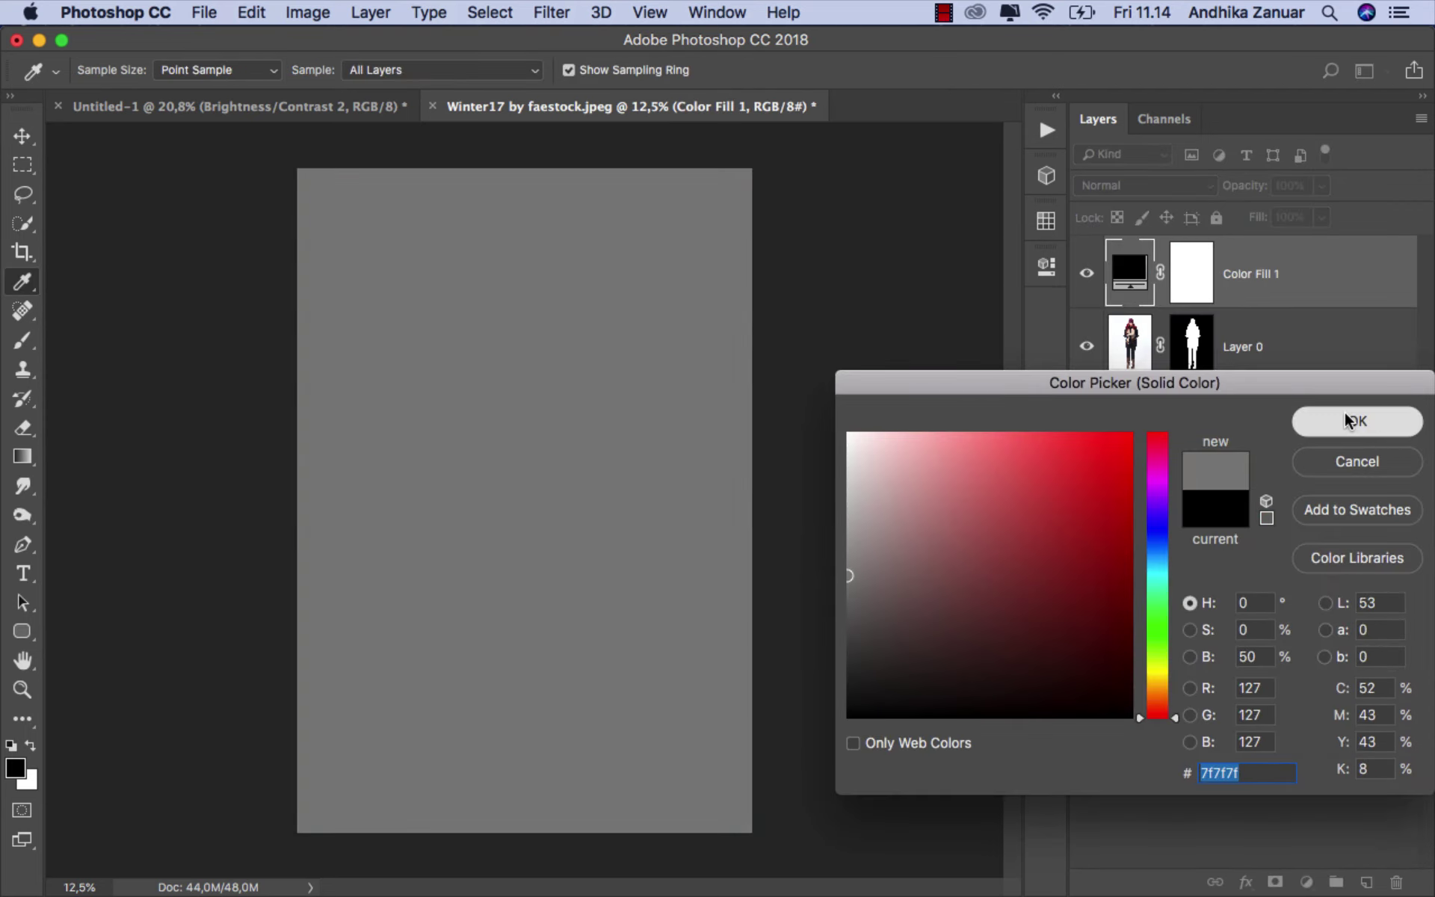
Step: Move the grey fill beneath Layer 0 and select Layer 0's mask
drag(1247, 292, 1243, 401)
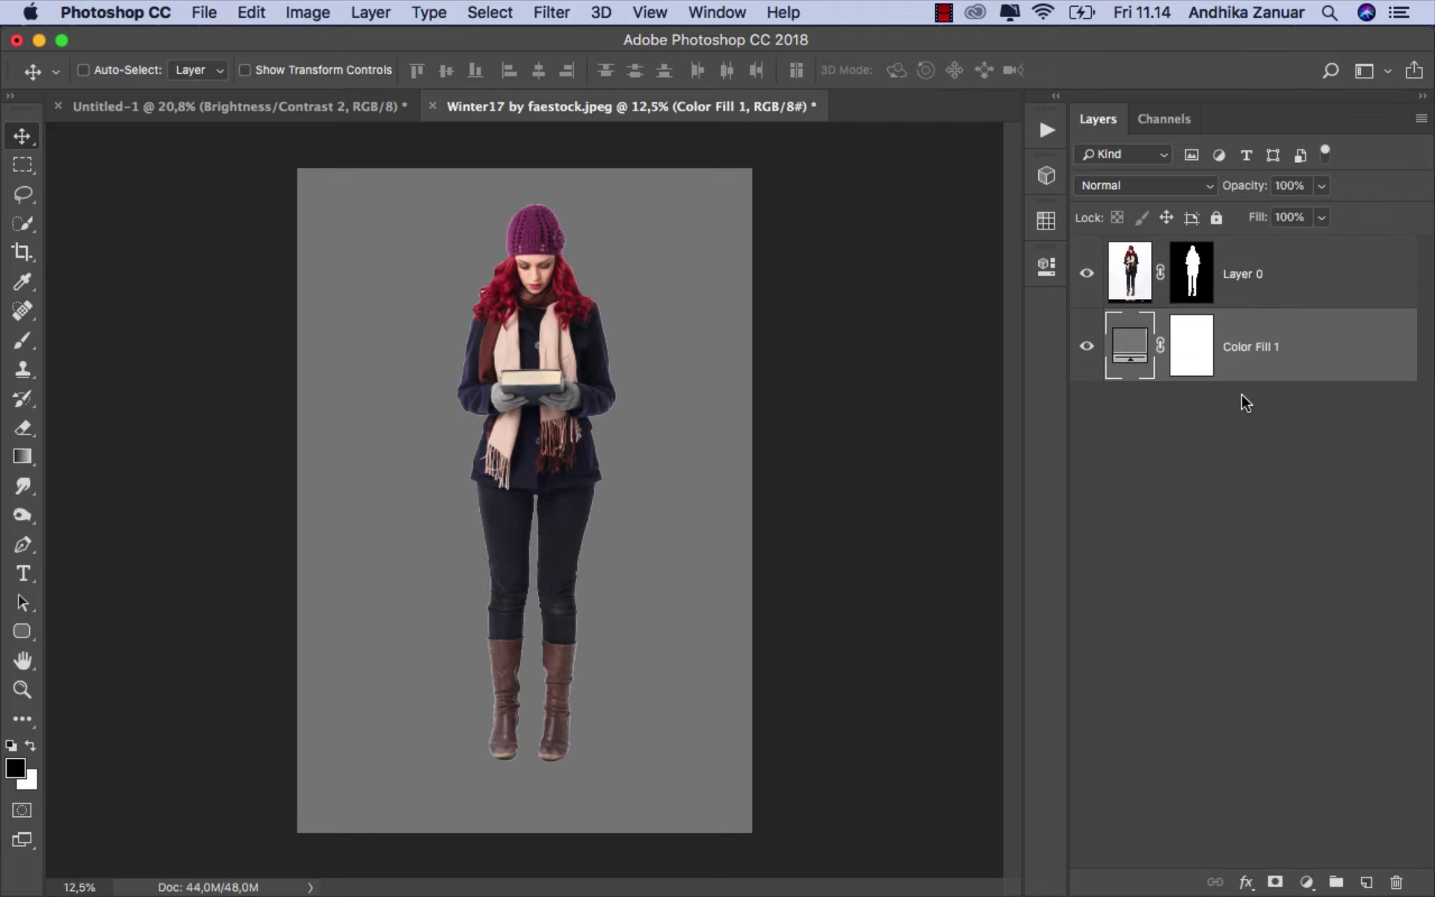
click(1192, 278)
right_click(1194, 282)
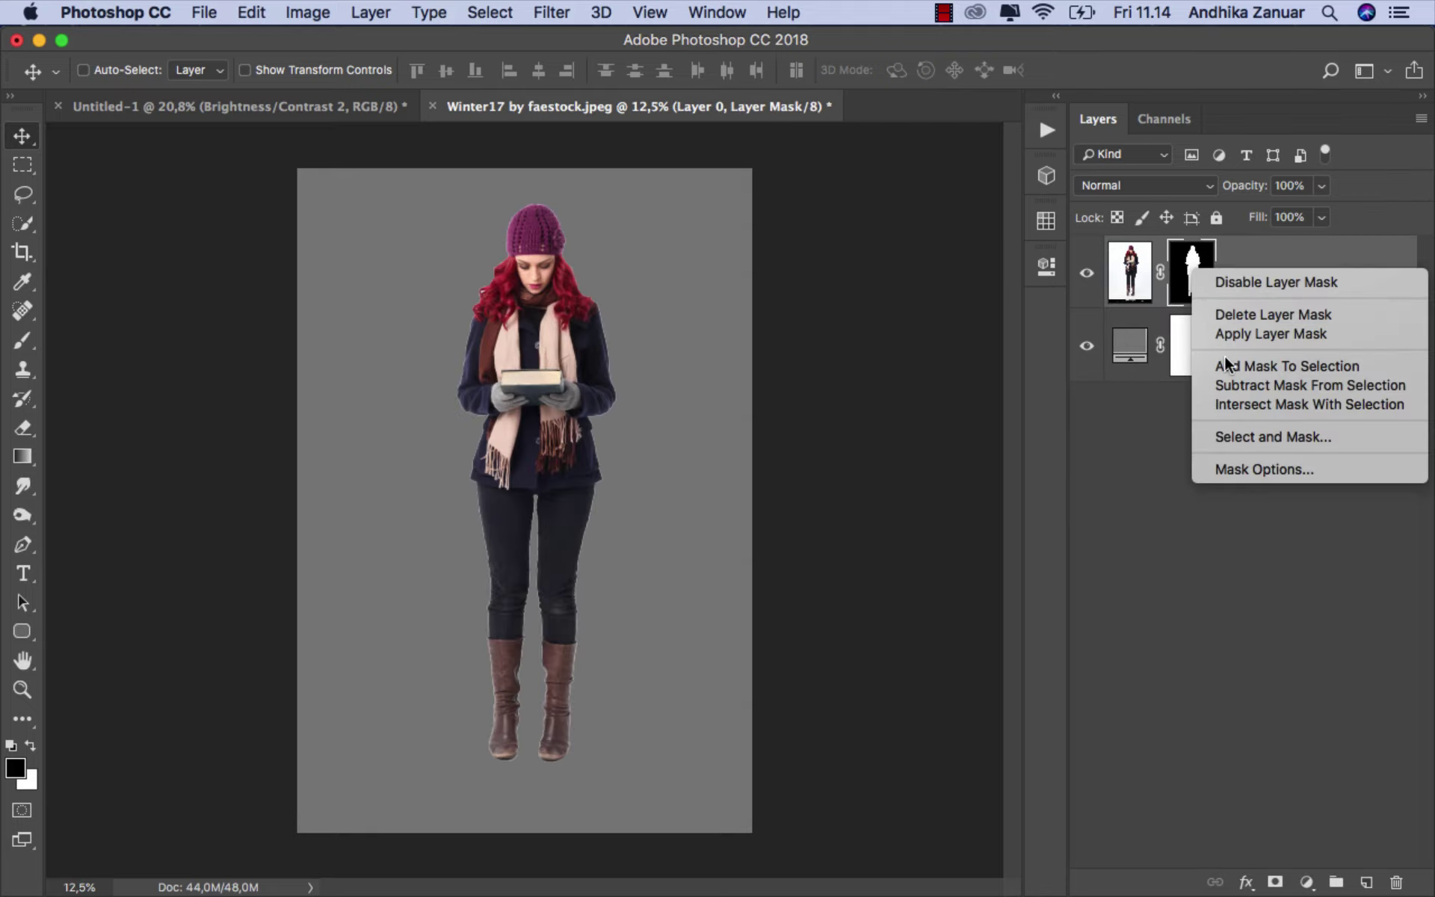
Step: In Select and Mask, brush the left and right hair edges with a smaller Refine Edge brush
click(1243, 437)
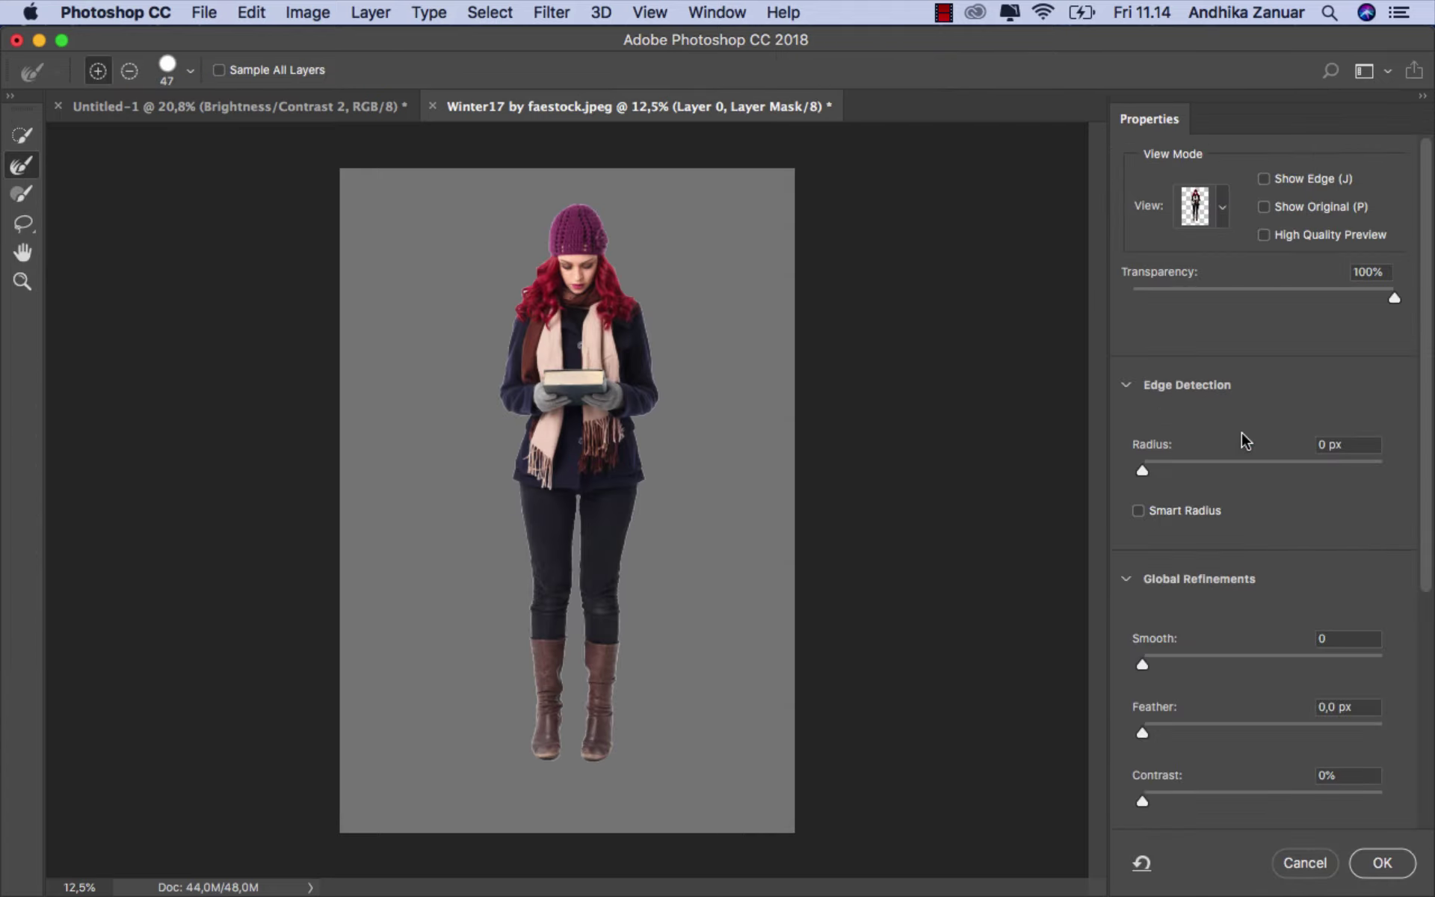
scroll(583, 228, up, 5)
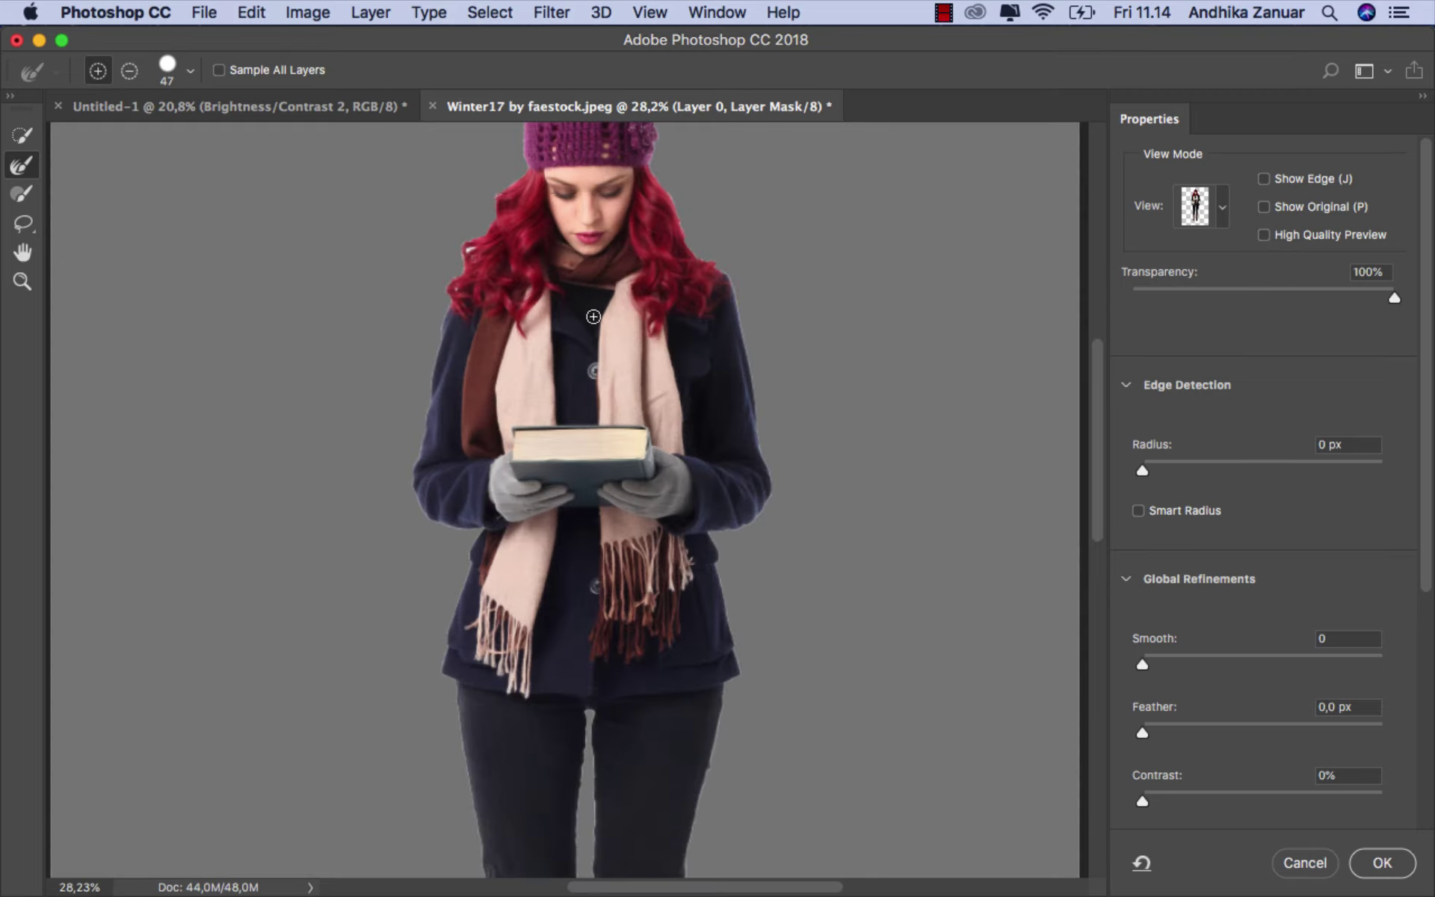
scroll(592, 336, up, 2)
scroll(592, 366, up, 2)
scroll(592, 367, up, 2)
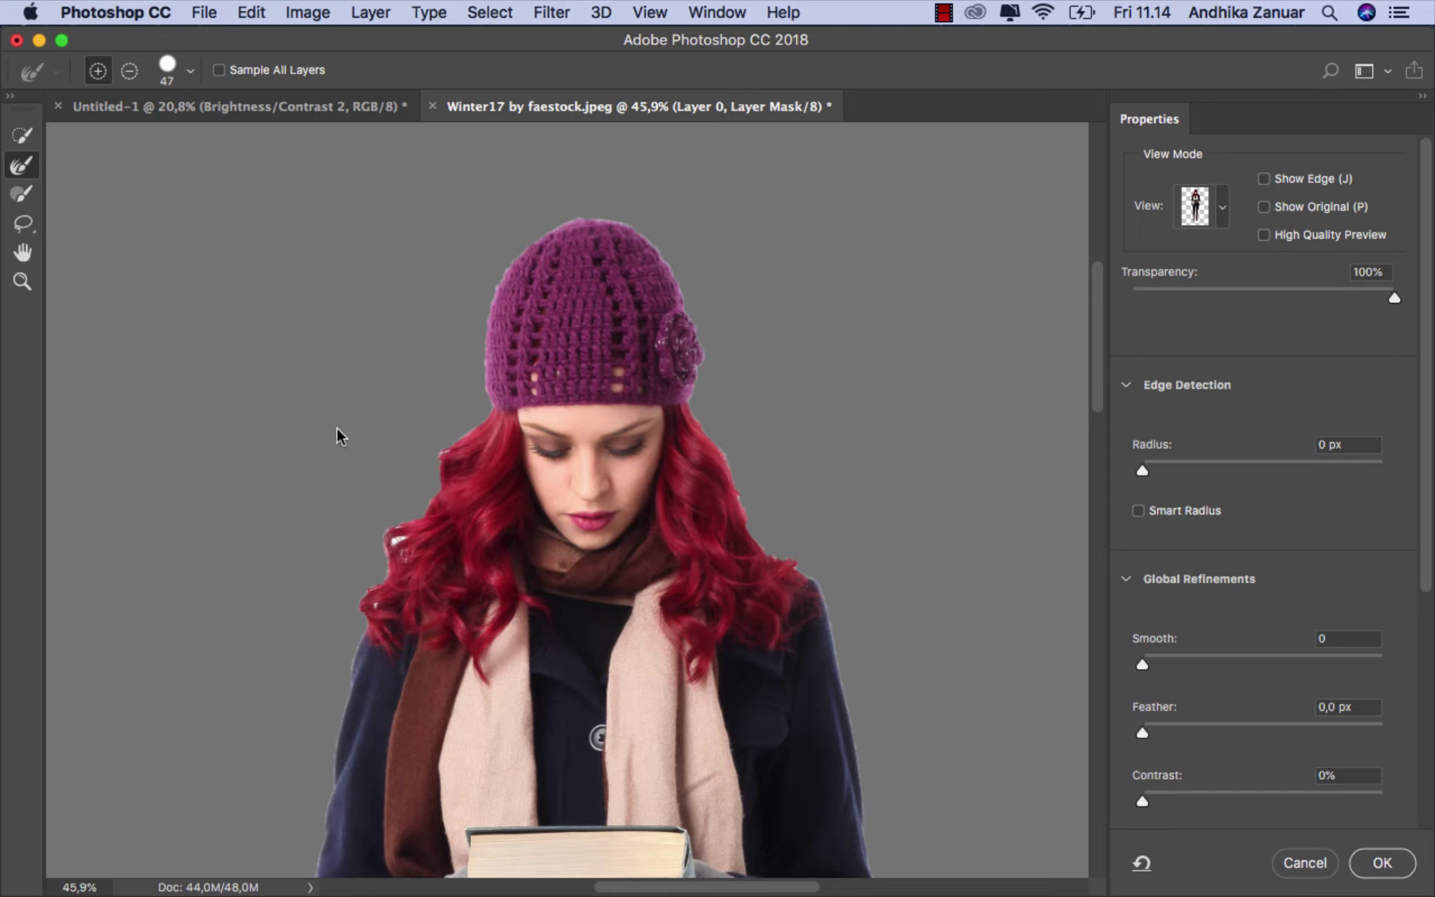
key(bracketleft)
drag(376, 604, 403, 529)
drag(438, 477, 466, 428)
mouse_move(696, 414)
mouse_down()
mouse_move(760, 538)
mouse_move(791, 557)
mouse_up()
Step: Set Smooth 2, Shift Edge -38%, Decontaminate Colors 85%, and output to a new masked layer
scroll(1405, 546, down, 3)
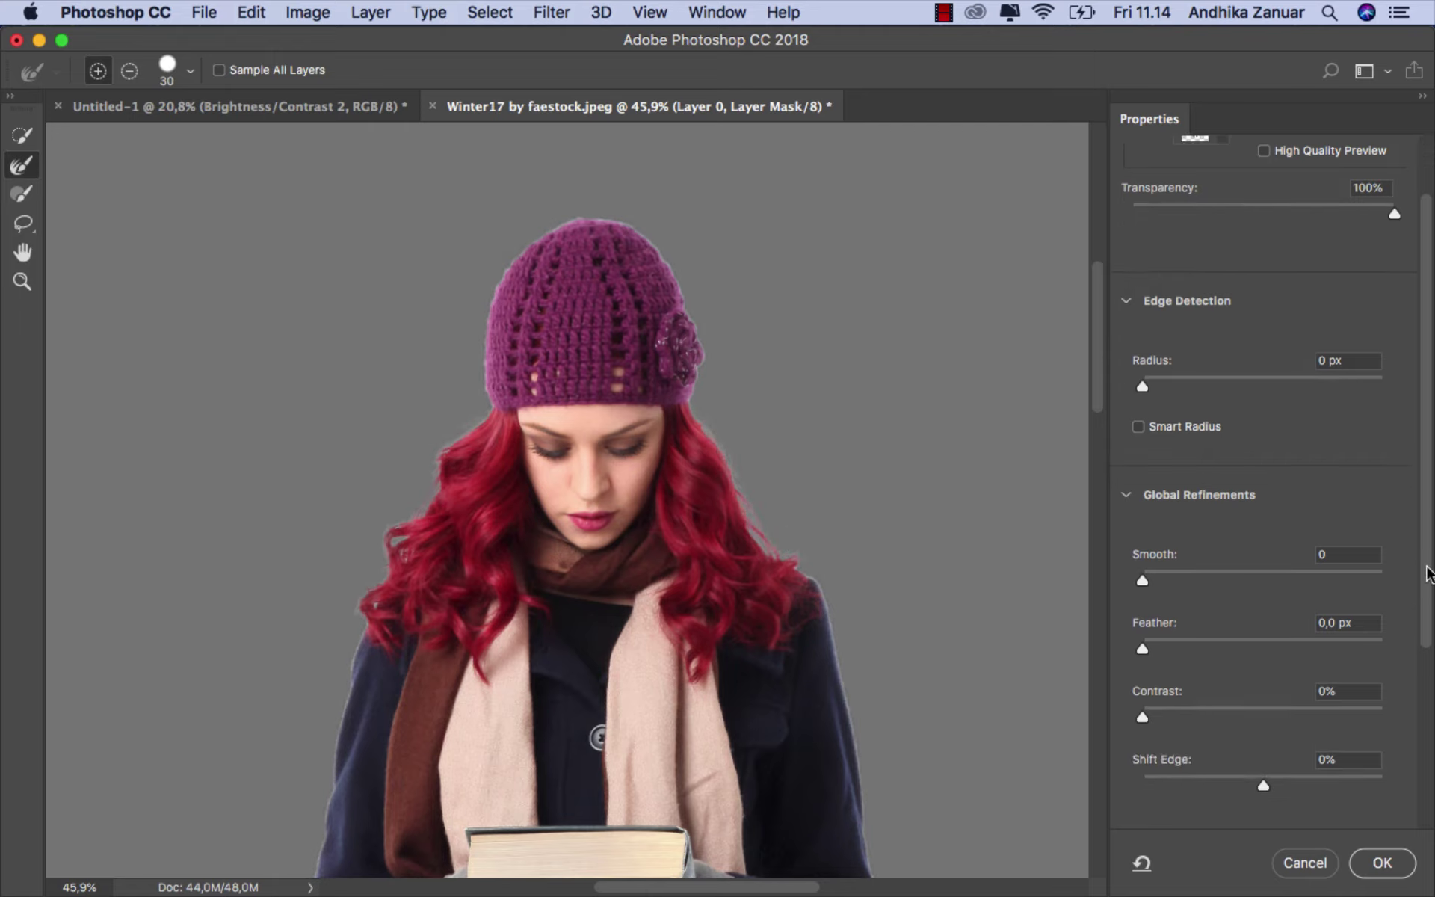
scroll(1383, 590, down, 2)
scroll(1361, 635, down, 2)
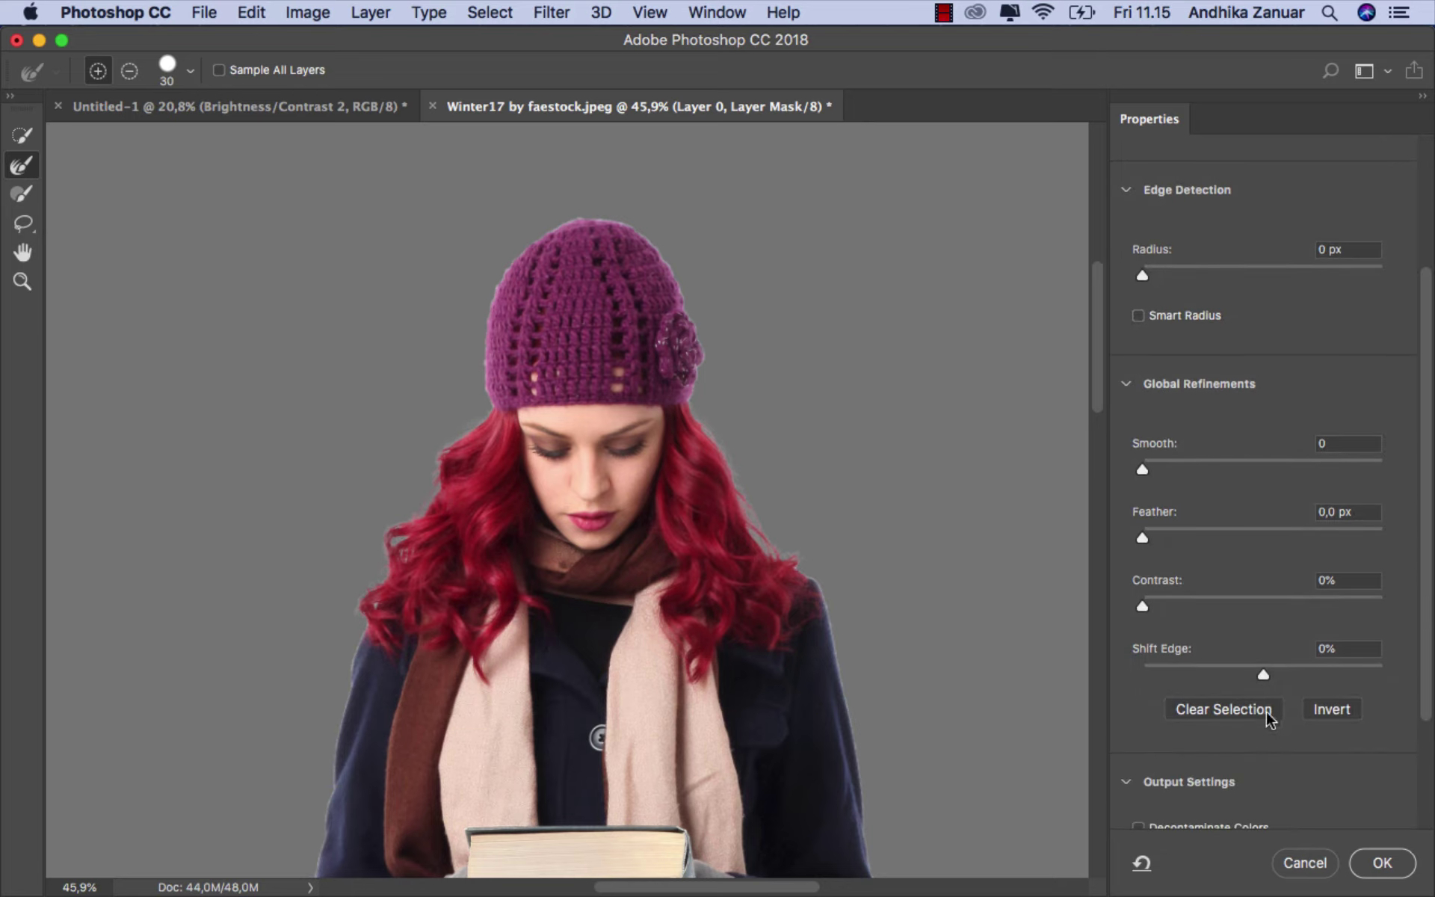
scroll(1286, 730, down, 1)
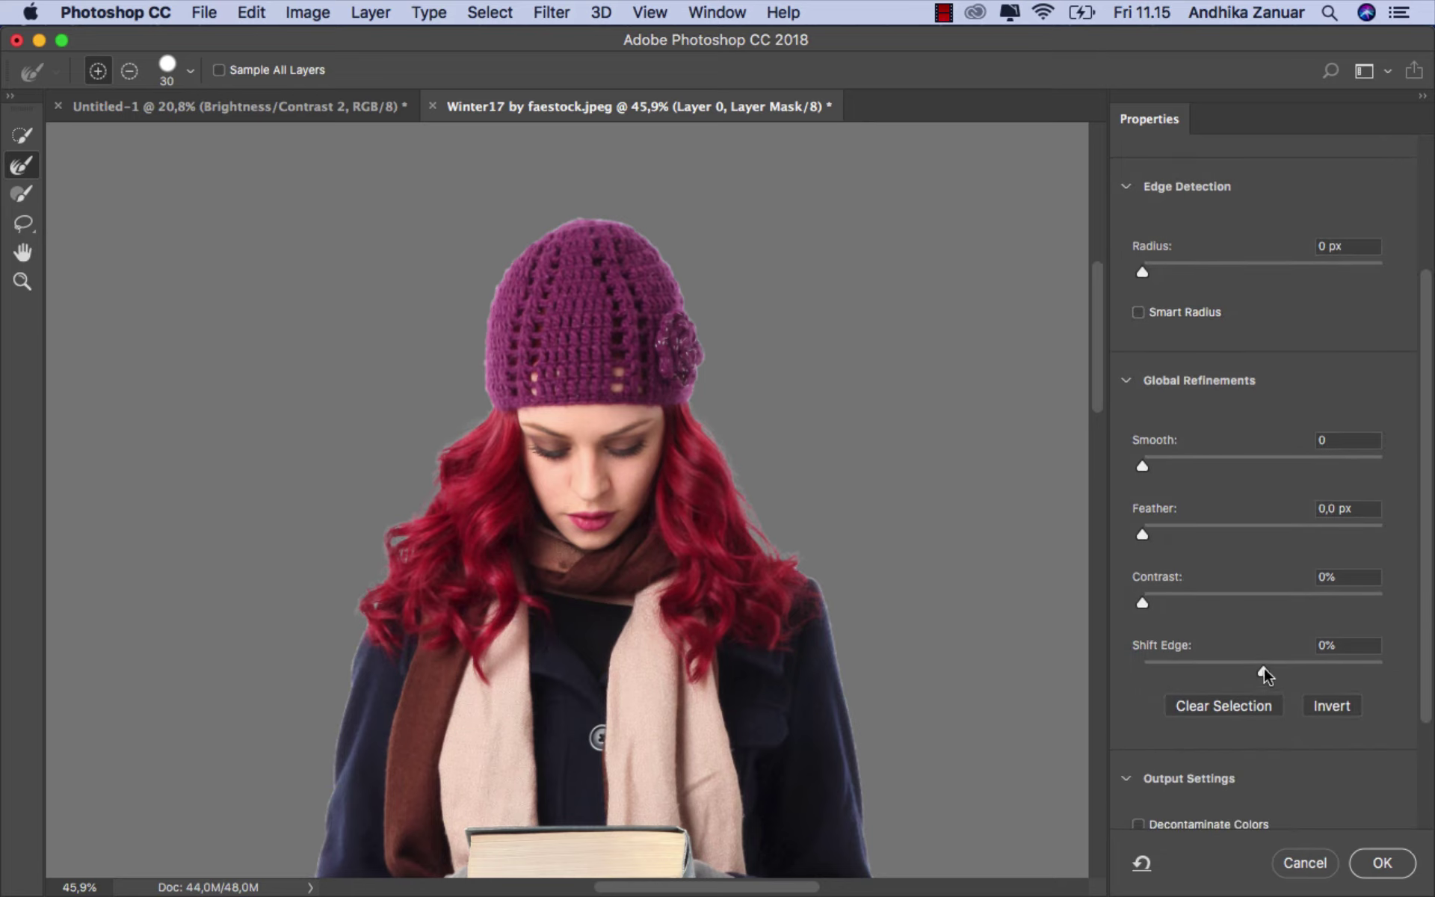
drag(1263, 670, 1210, 671)
drag(1143, 467, 1146, 464)
mouse_move(1143, 532)
mouse_down()
mouse_move(1210, 538)
mouse_move(1144, 536)
mouse_up()
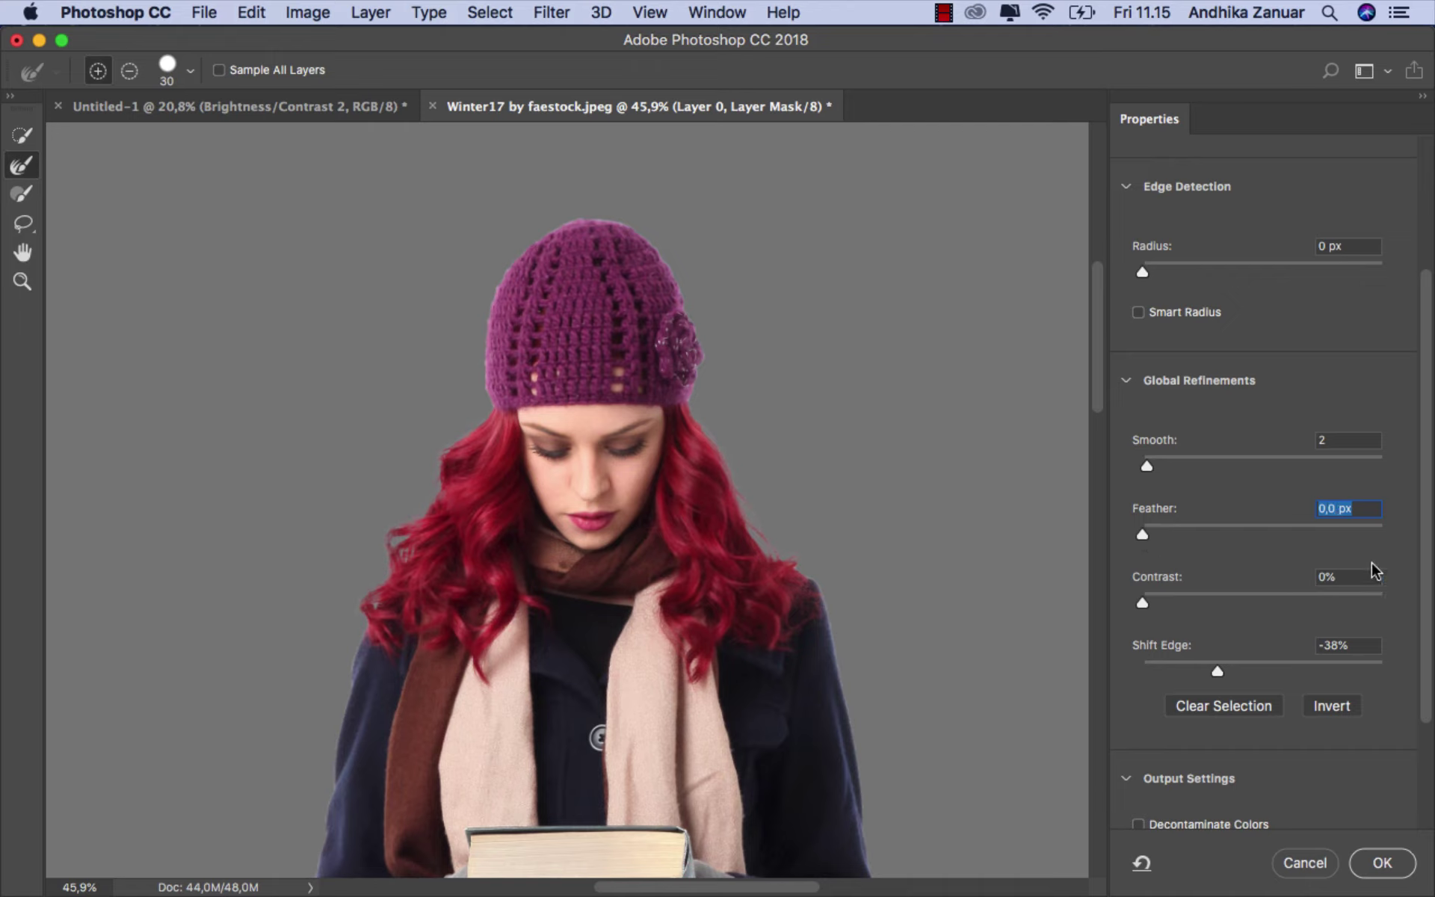
drag(1430, 559, 1429, 647)
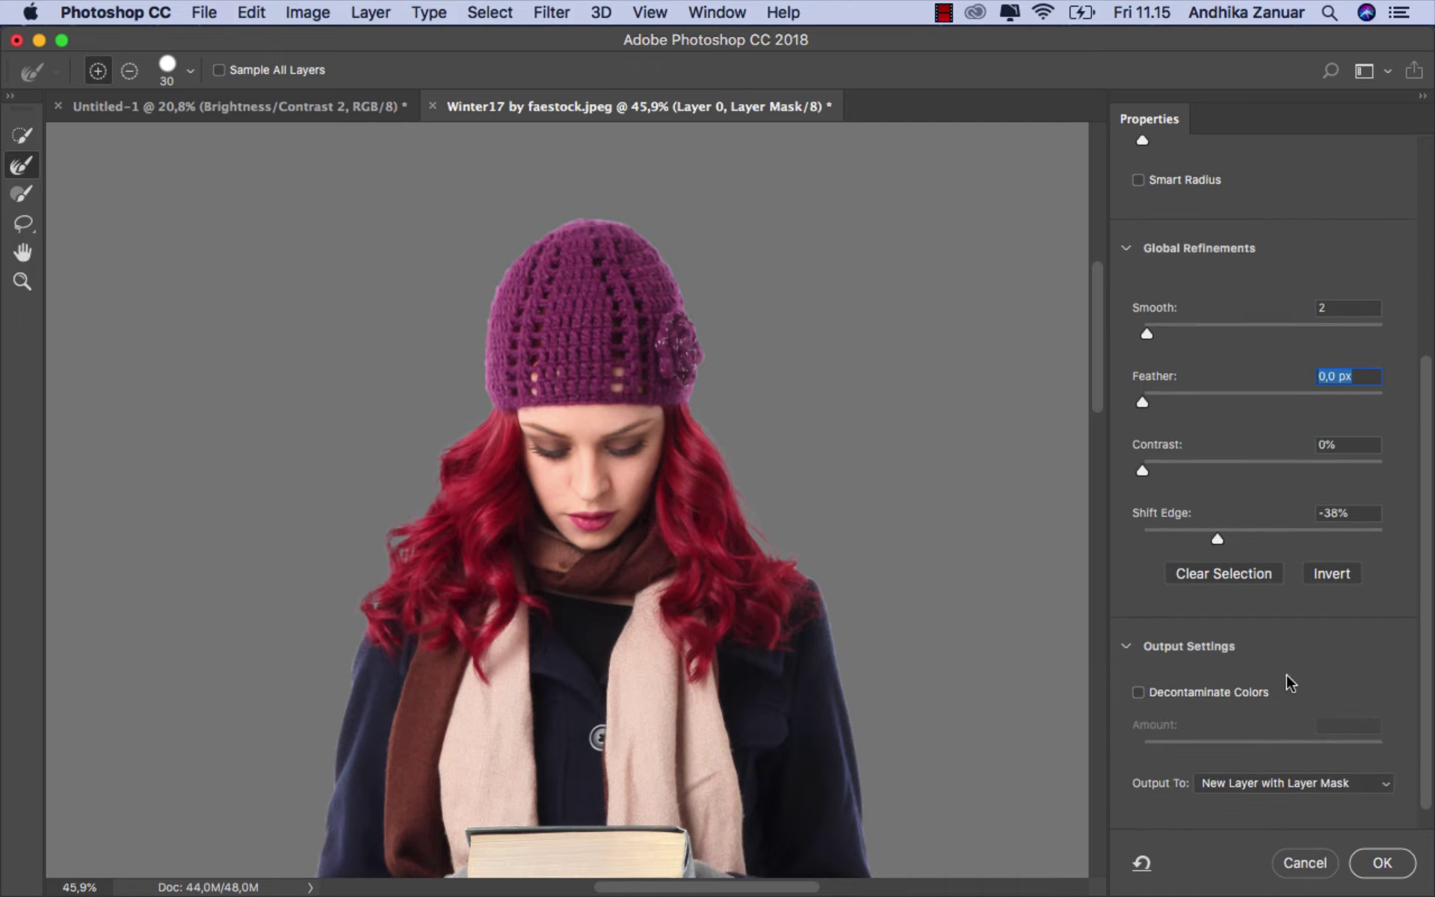
click(1138, 693)
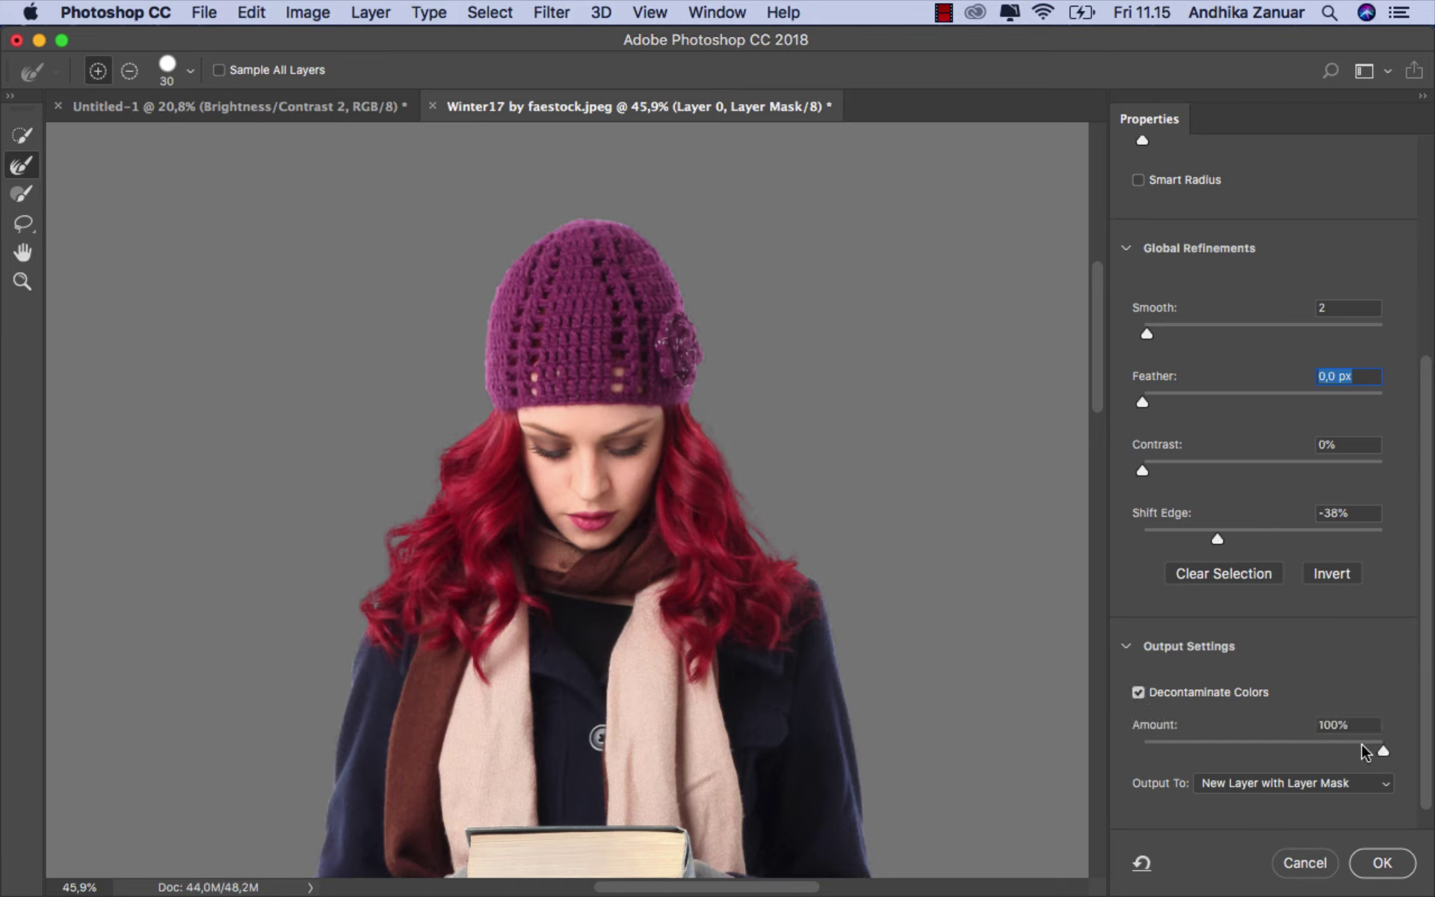
drag(1365, 751, 1346, 753)
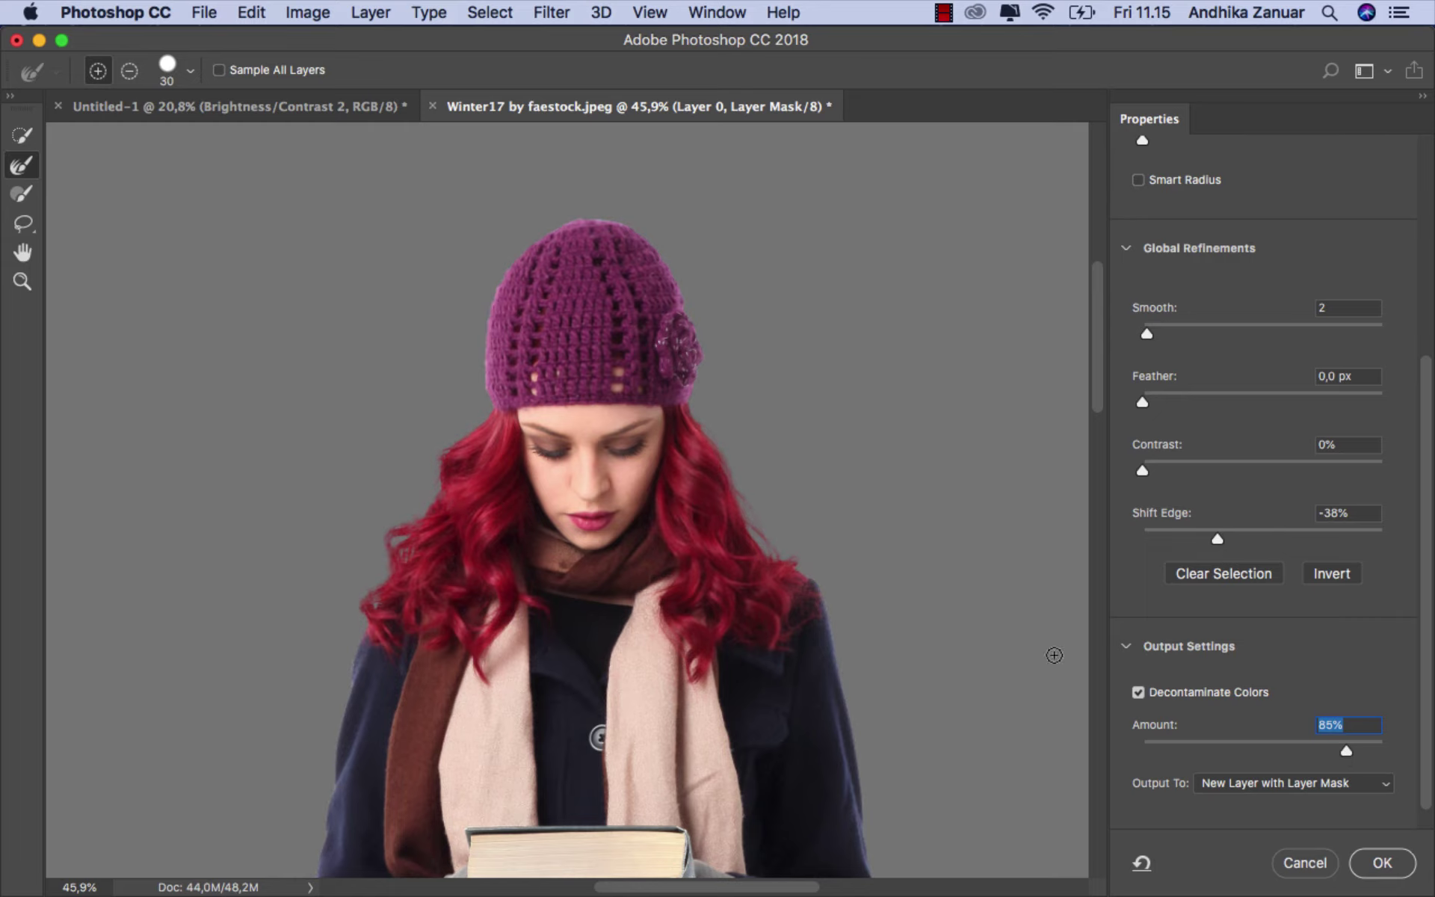
key(super+0)
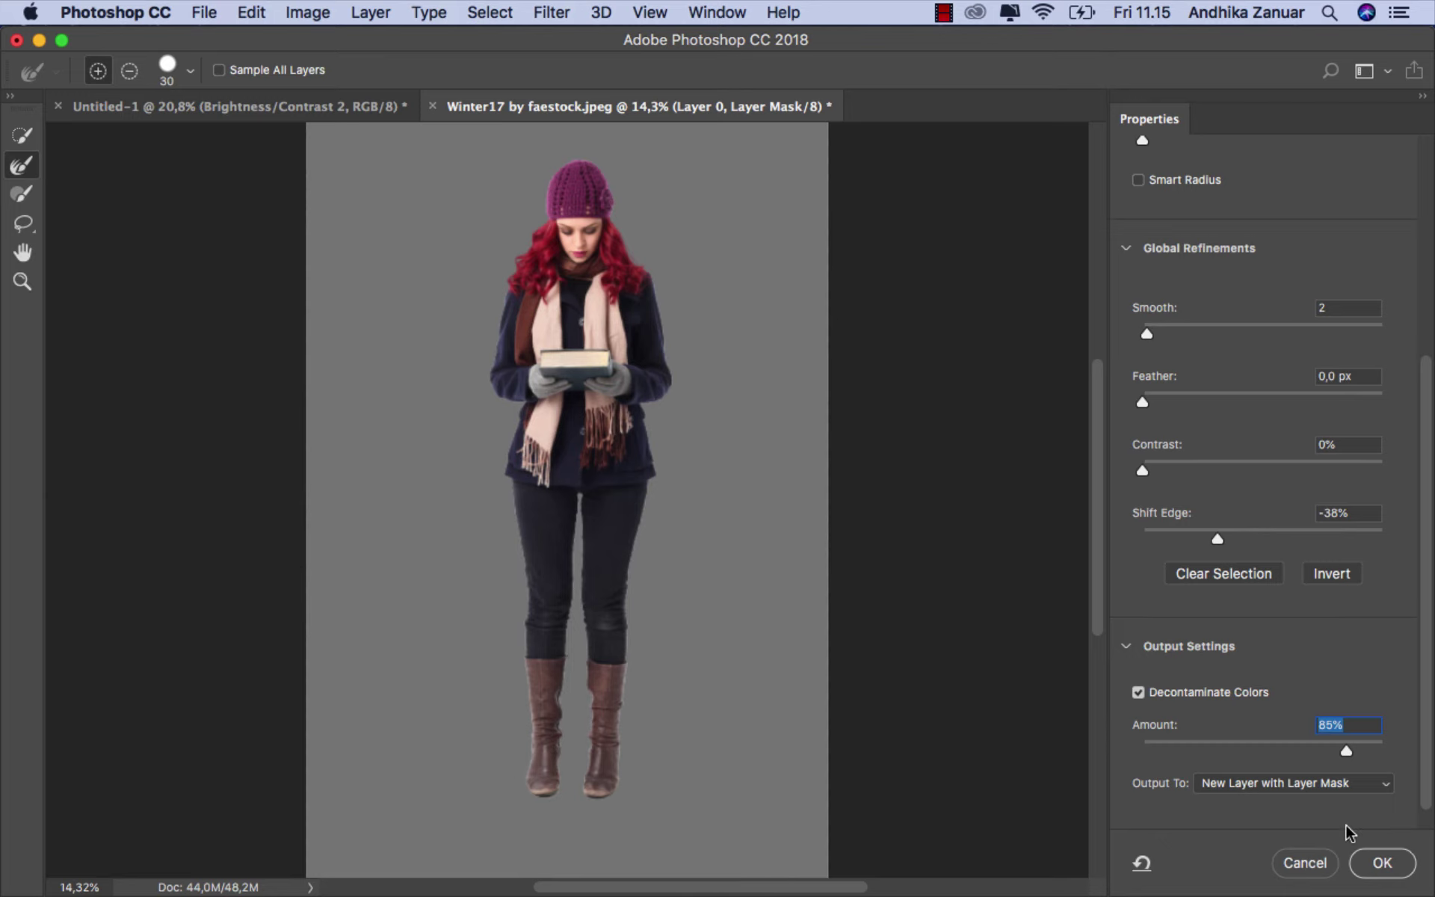
click(1379, 863)
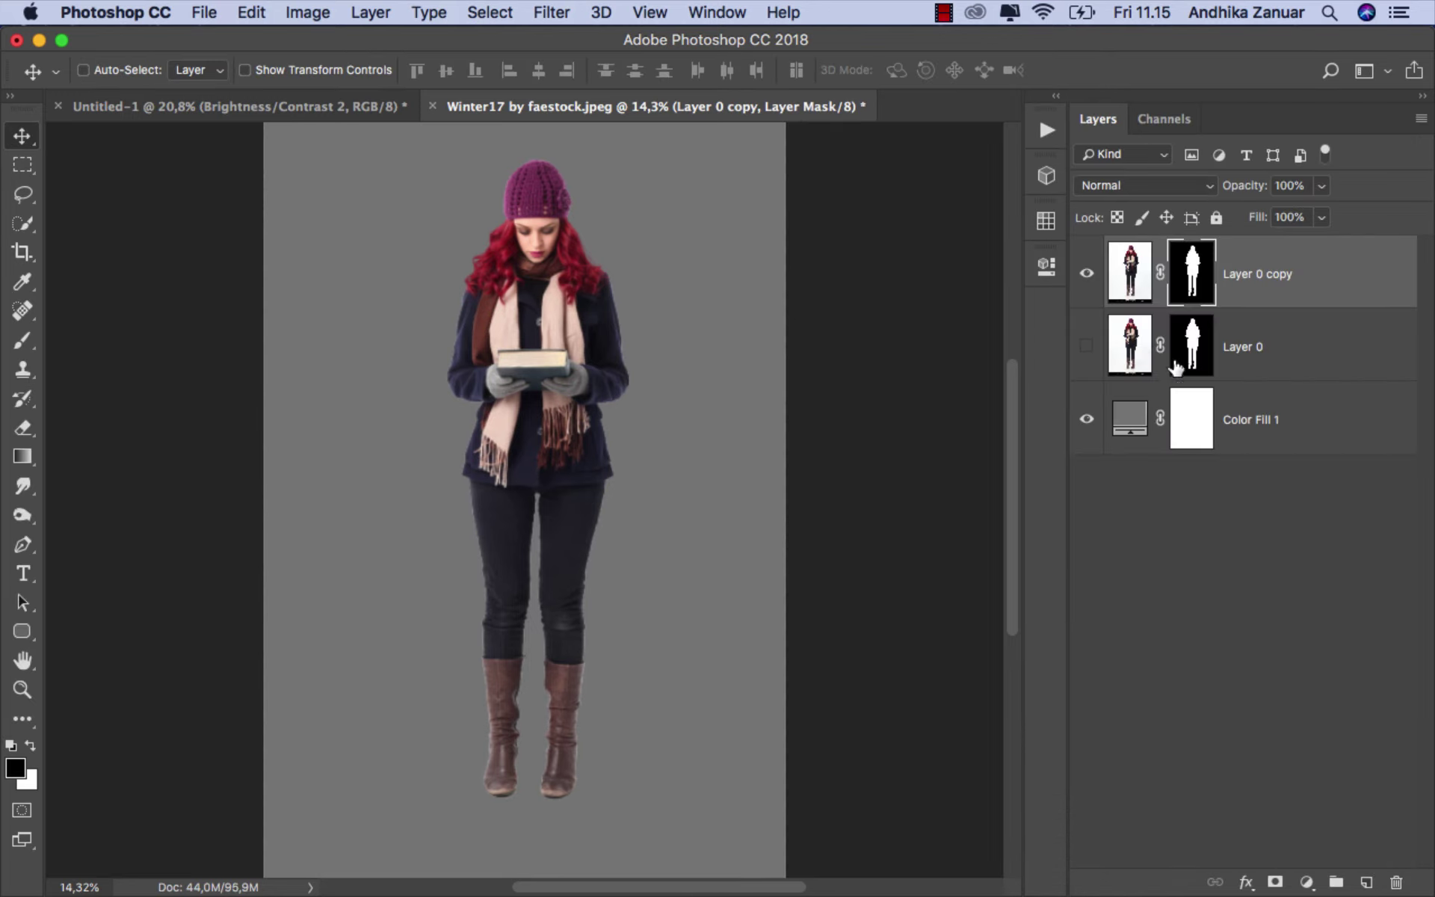
Step: Apply the mask to the Layer 0 copy and rename the layer 'model'
right_click(1188, 282)
click(1209, 338)
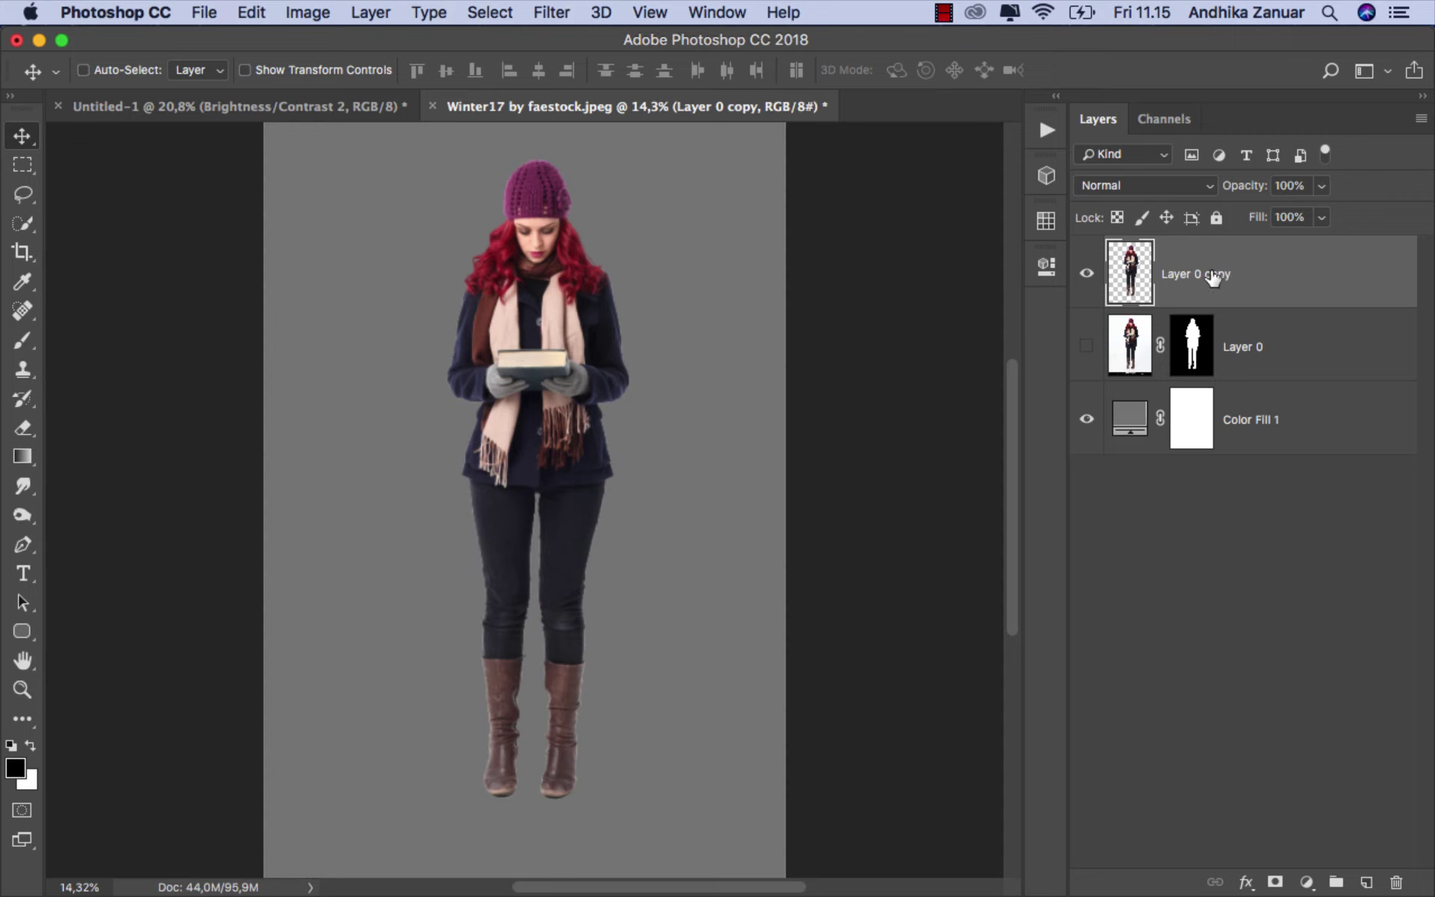
double_click(1212, 276)
text(model)
key(Return)
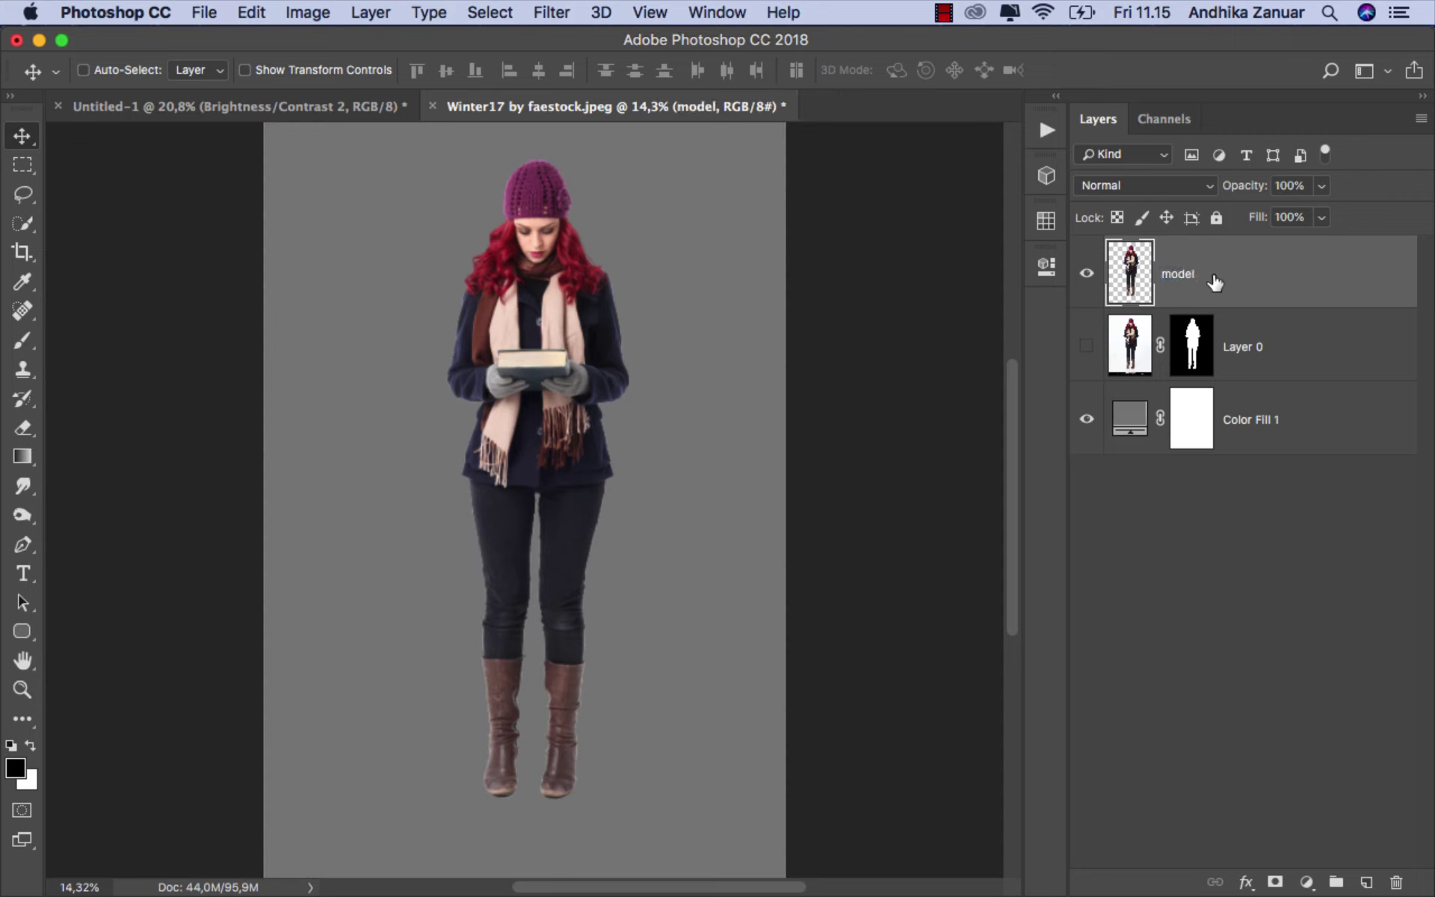
Step: Convert model to a Smart Object and drag it centred over the forest roots in Untitled-1
right_click(1213, 272)
click(1063, 523)
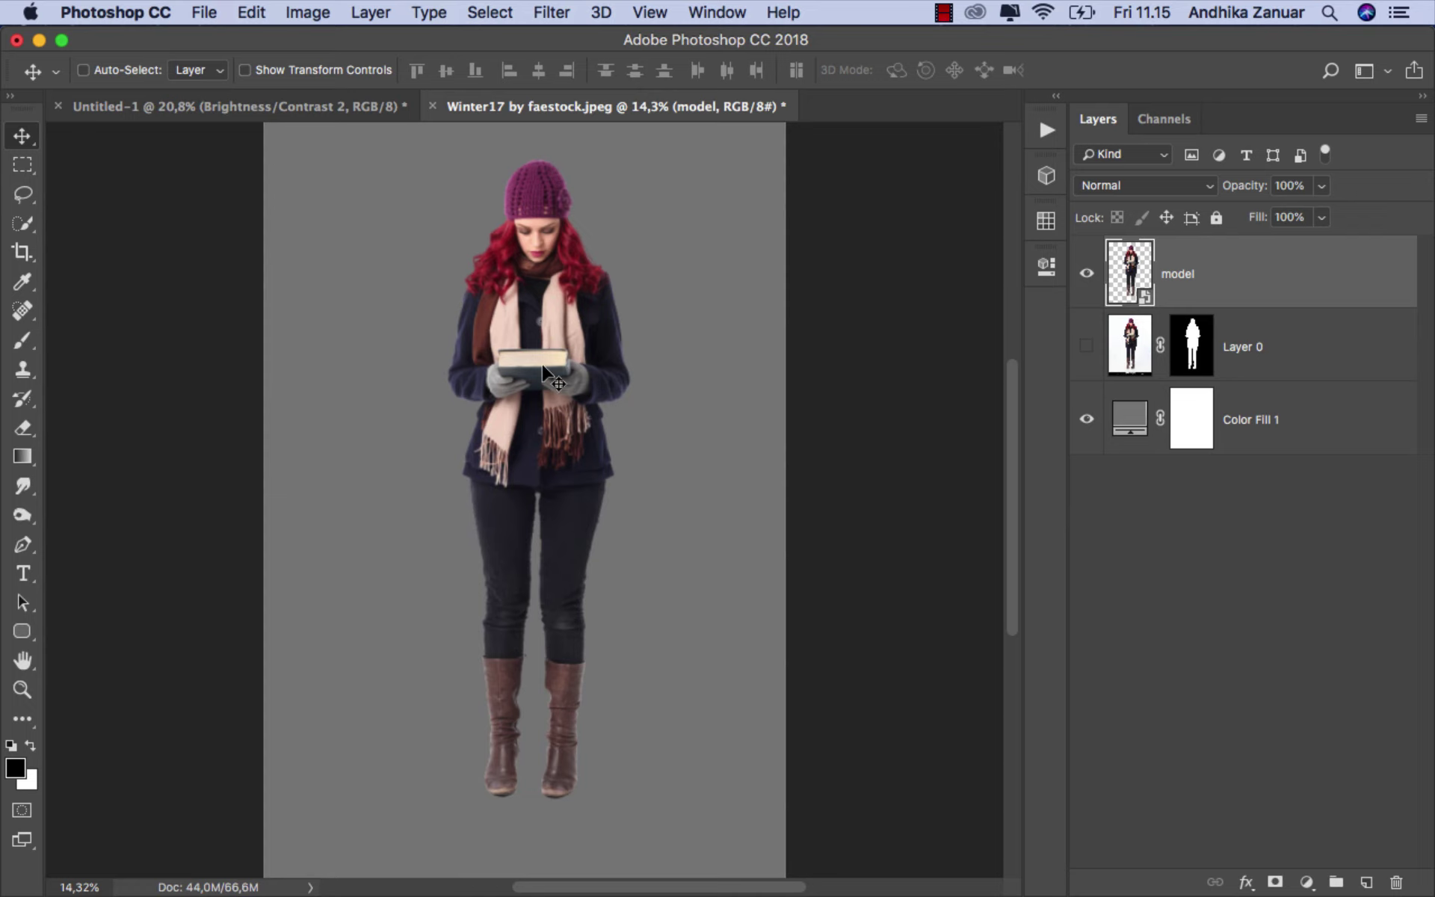
drag(498, 339, 238, 136)
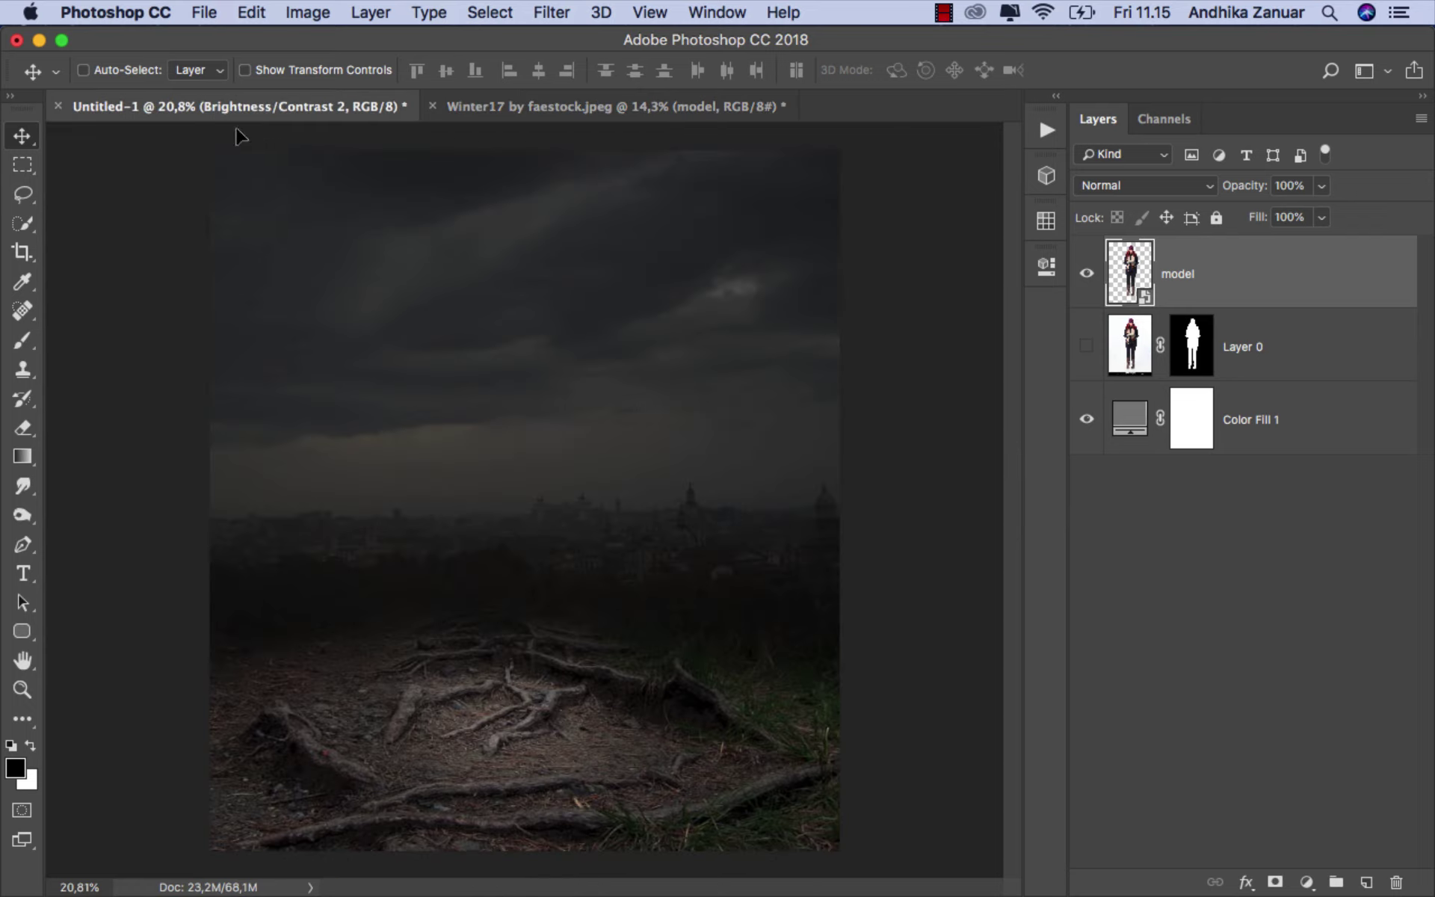
drag(521, 428, 538, 607)
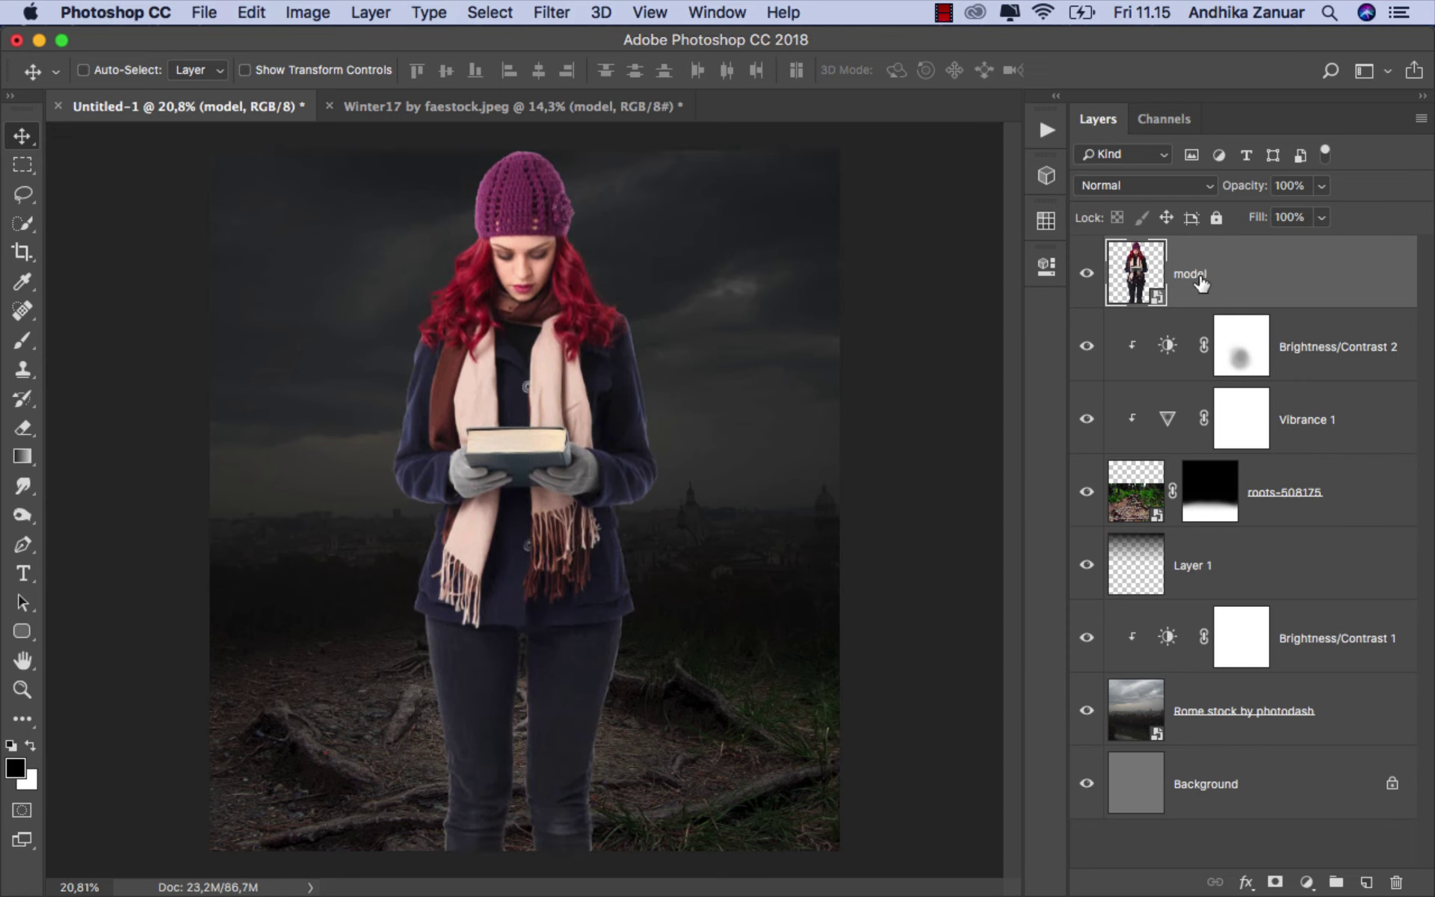
Step: Scale the model down to about 16%, place her on the roots, and commit the transform
key(ctrl+t)
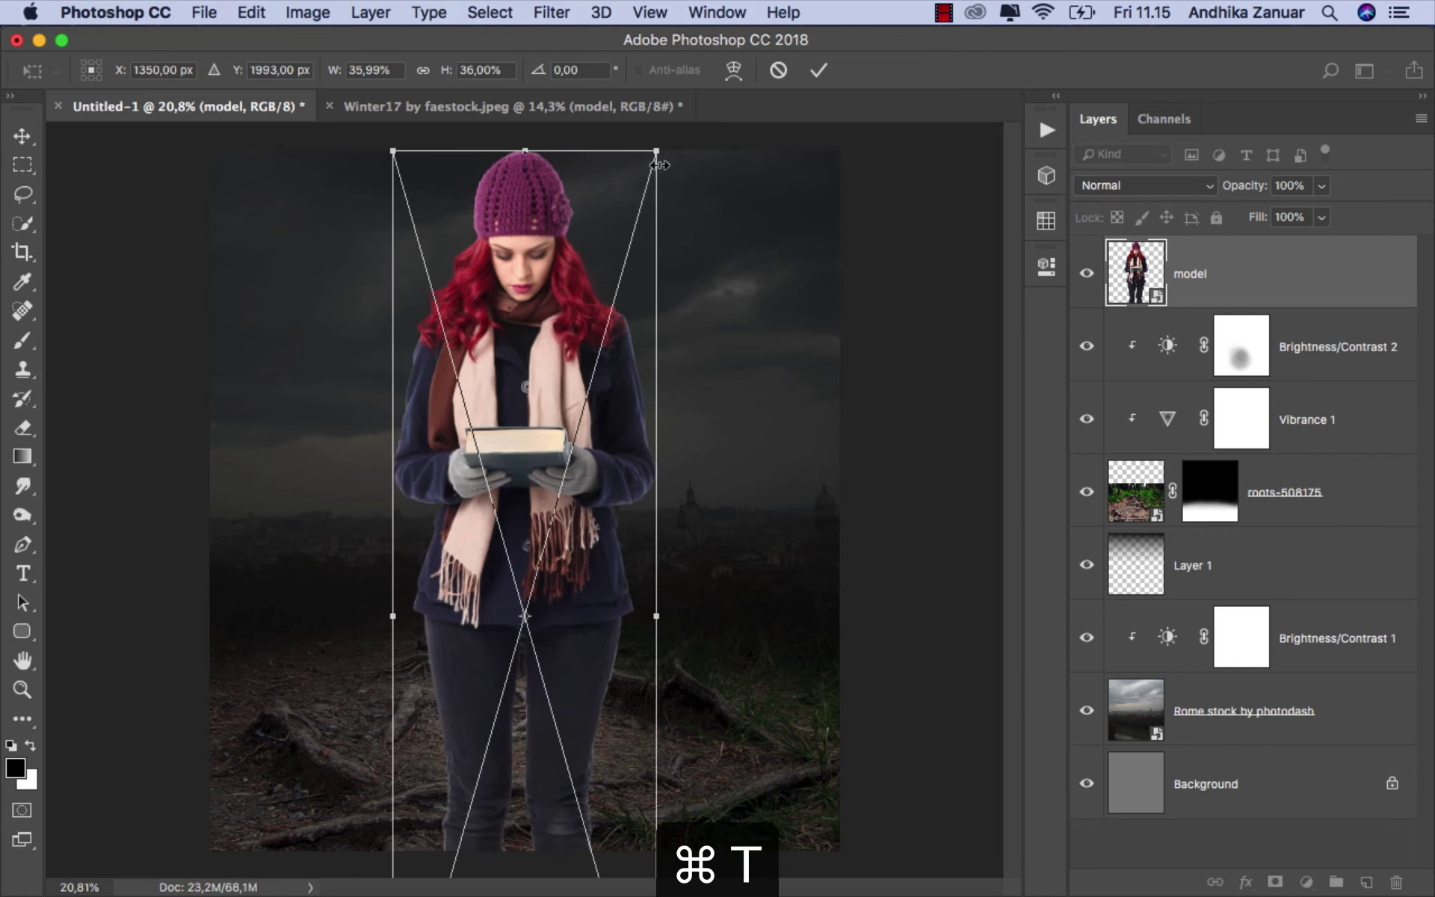
drag(658, 153, 602, 419)
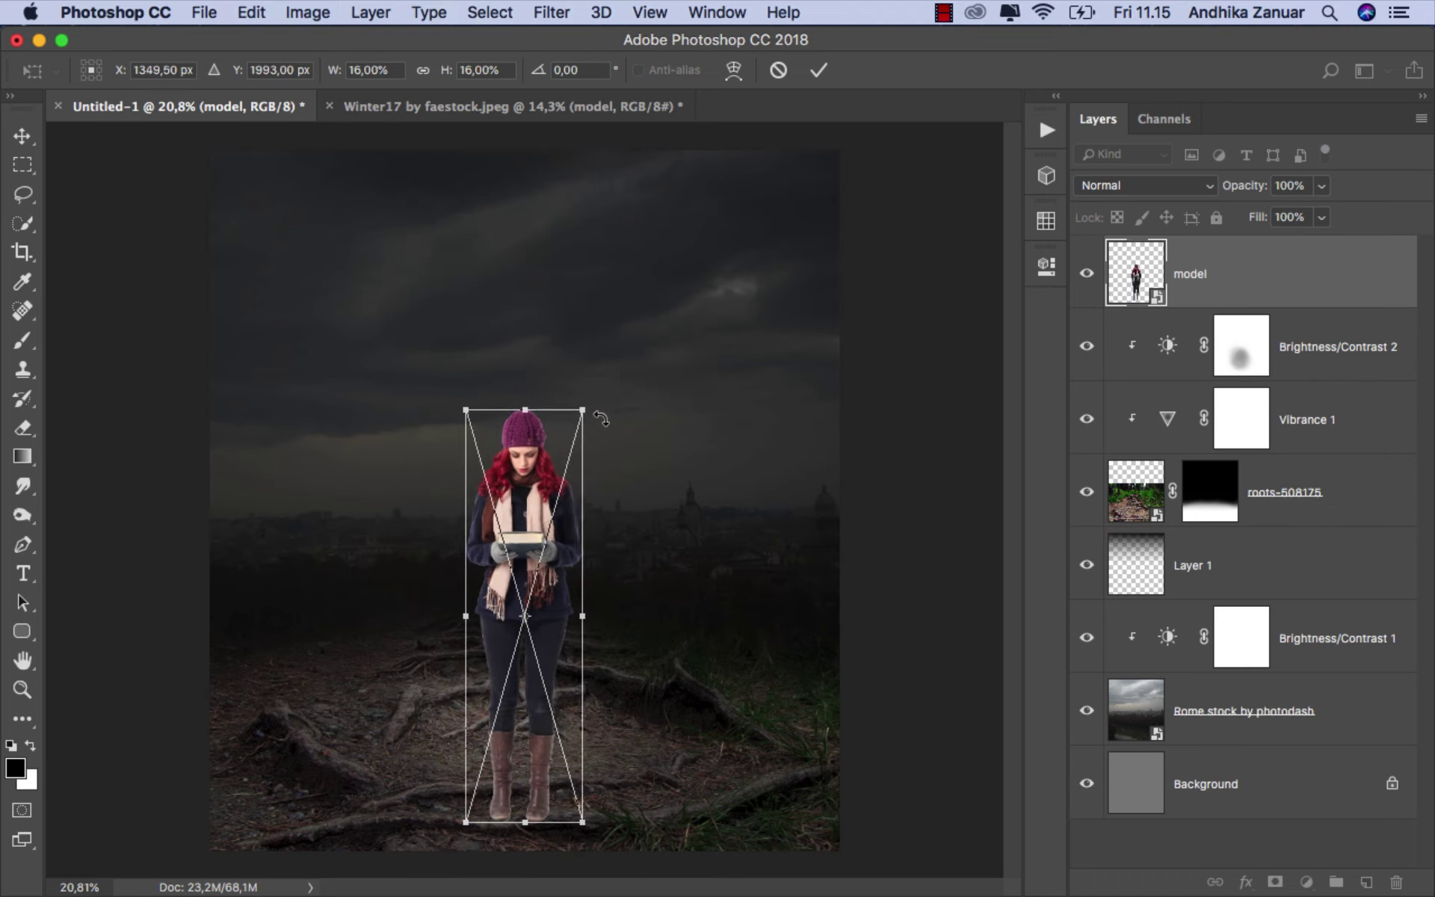
drag(554, 521, 547, 458)
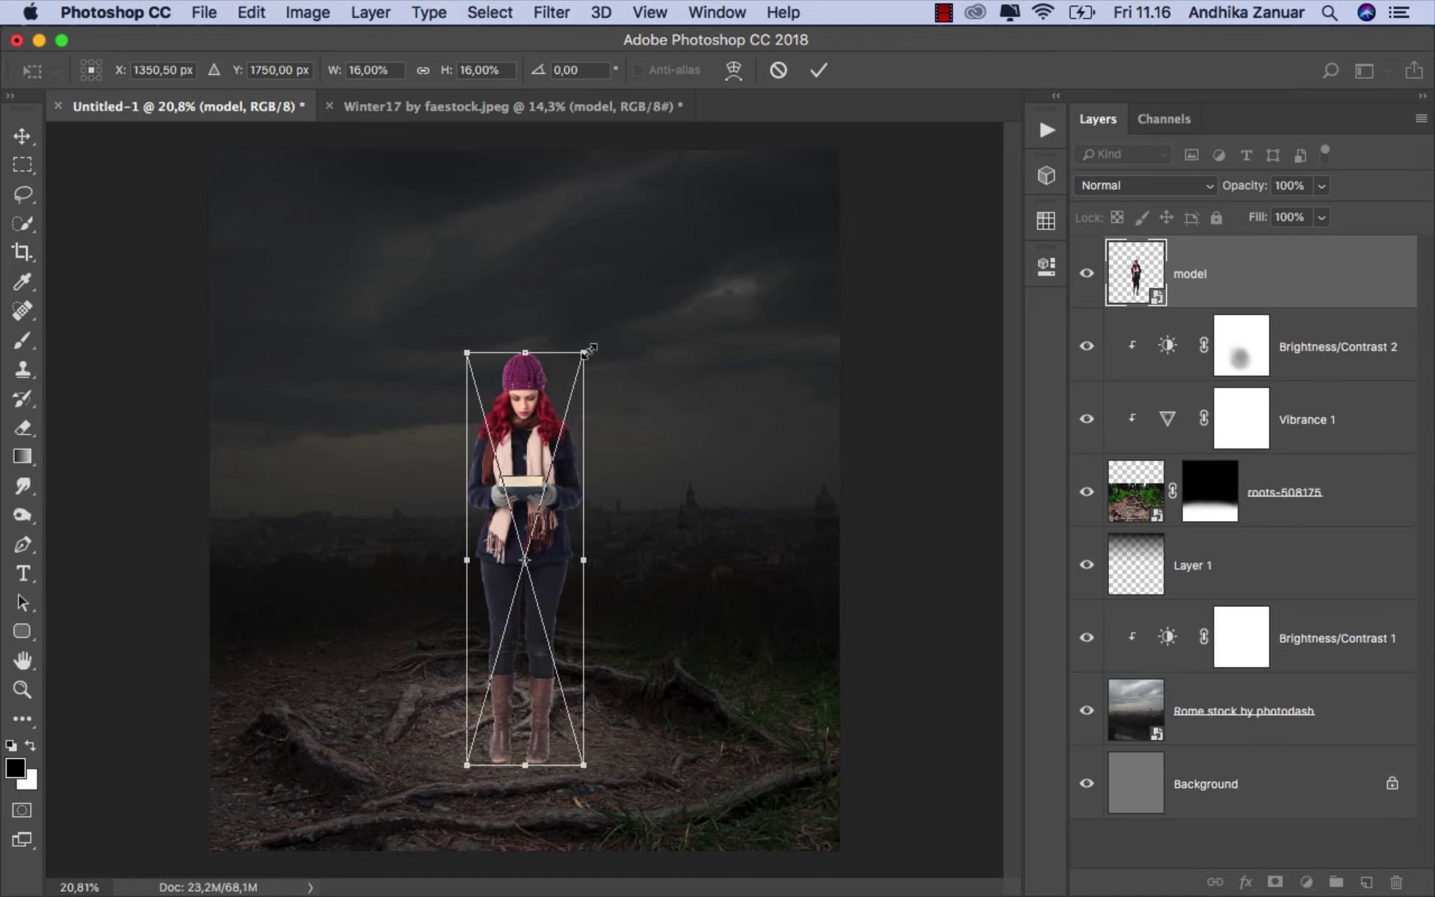
drag(586, 355, 581, 357)
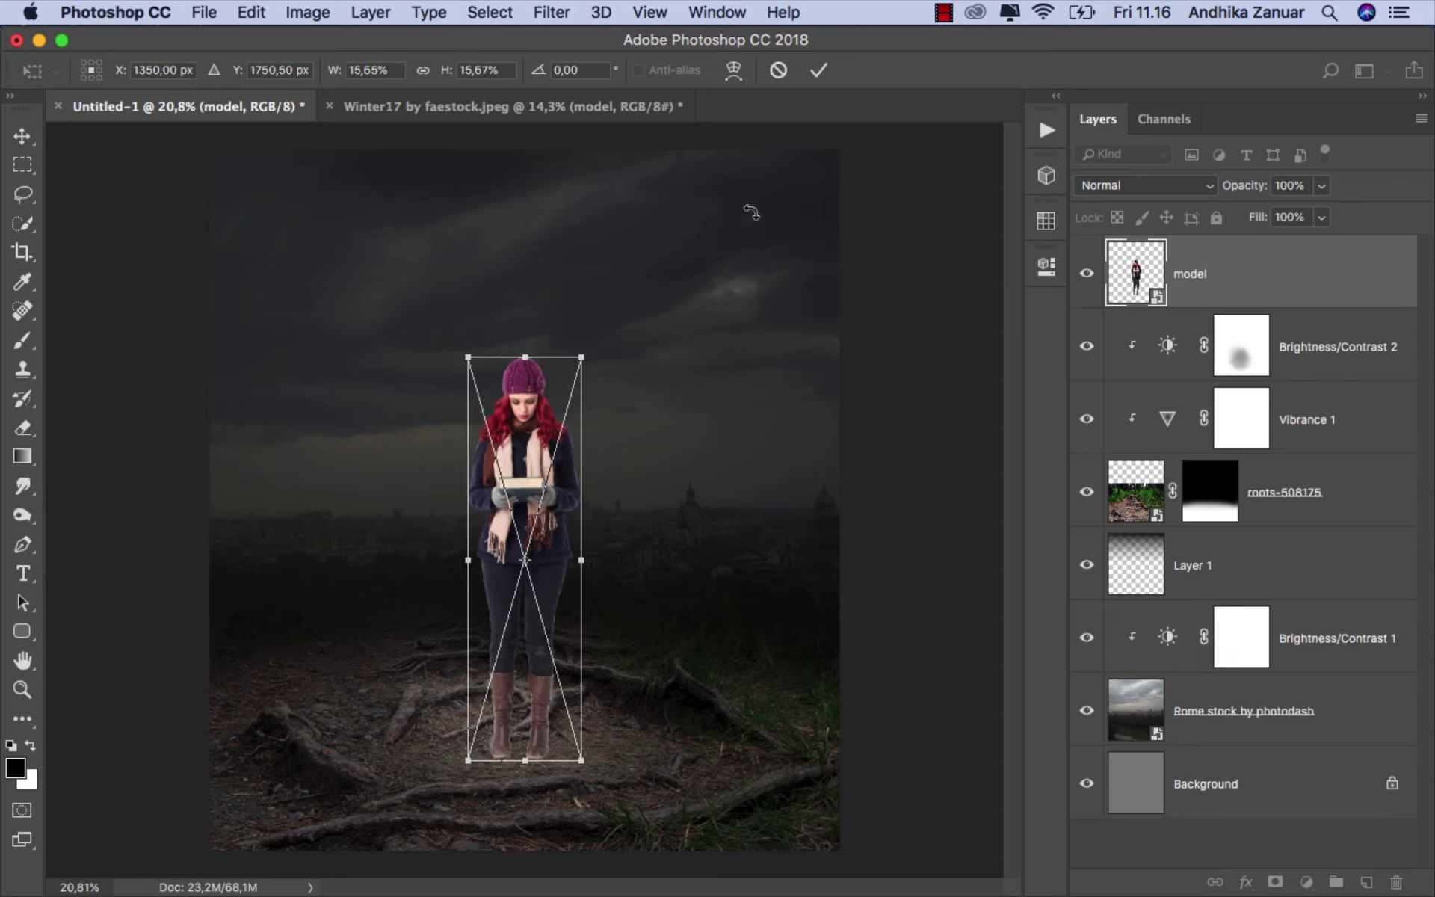
click(819, 71)
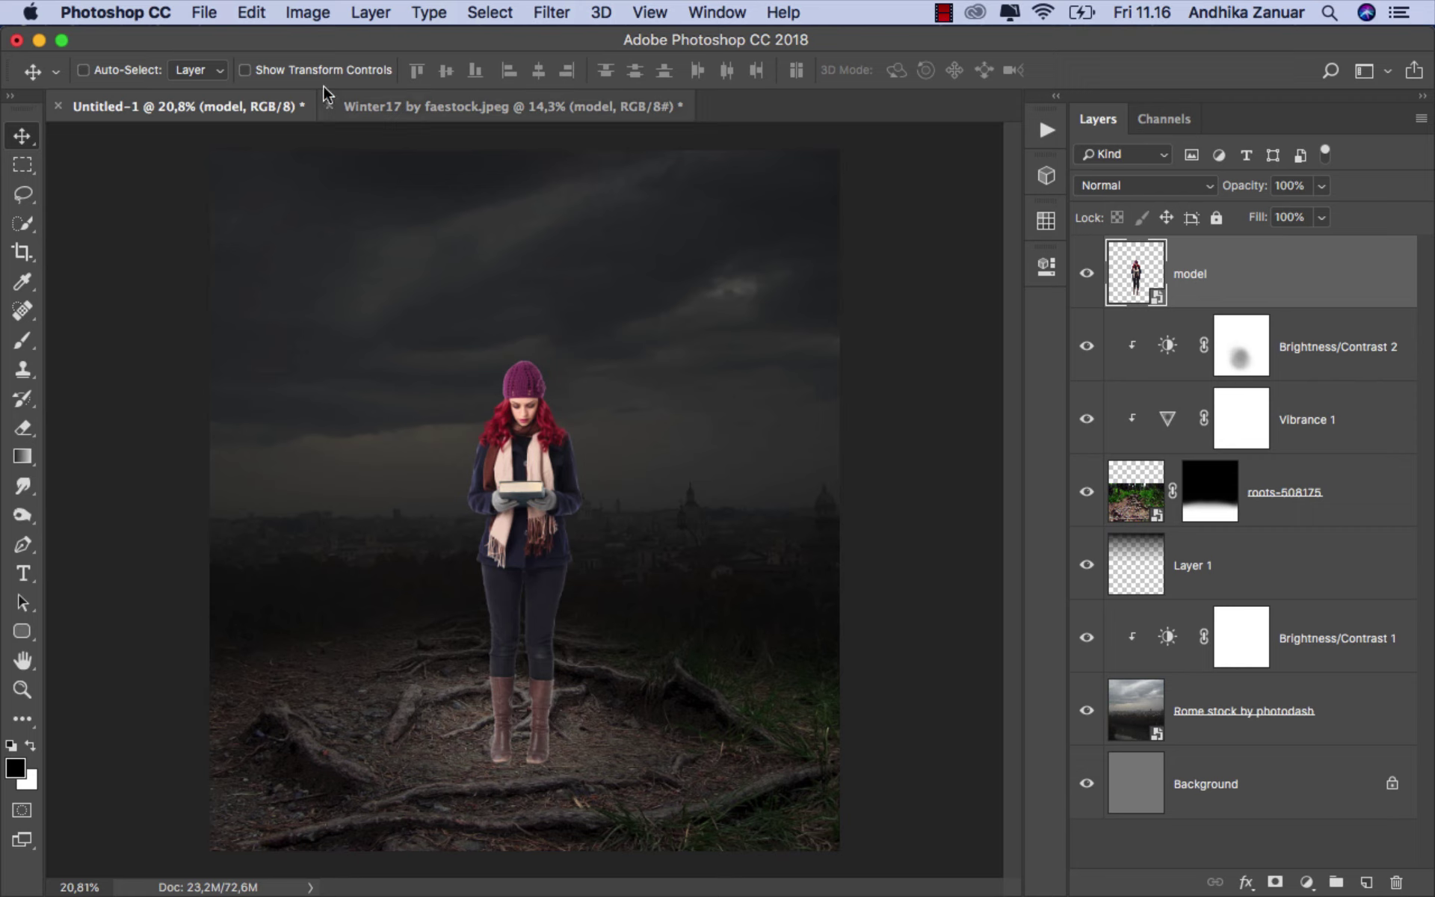
Step: Place the Astro Pack sun image embedded, set it to Screen, and move it below the model
click(205, 12)
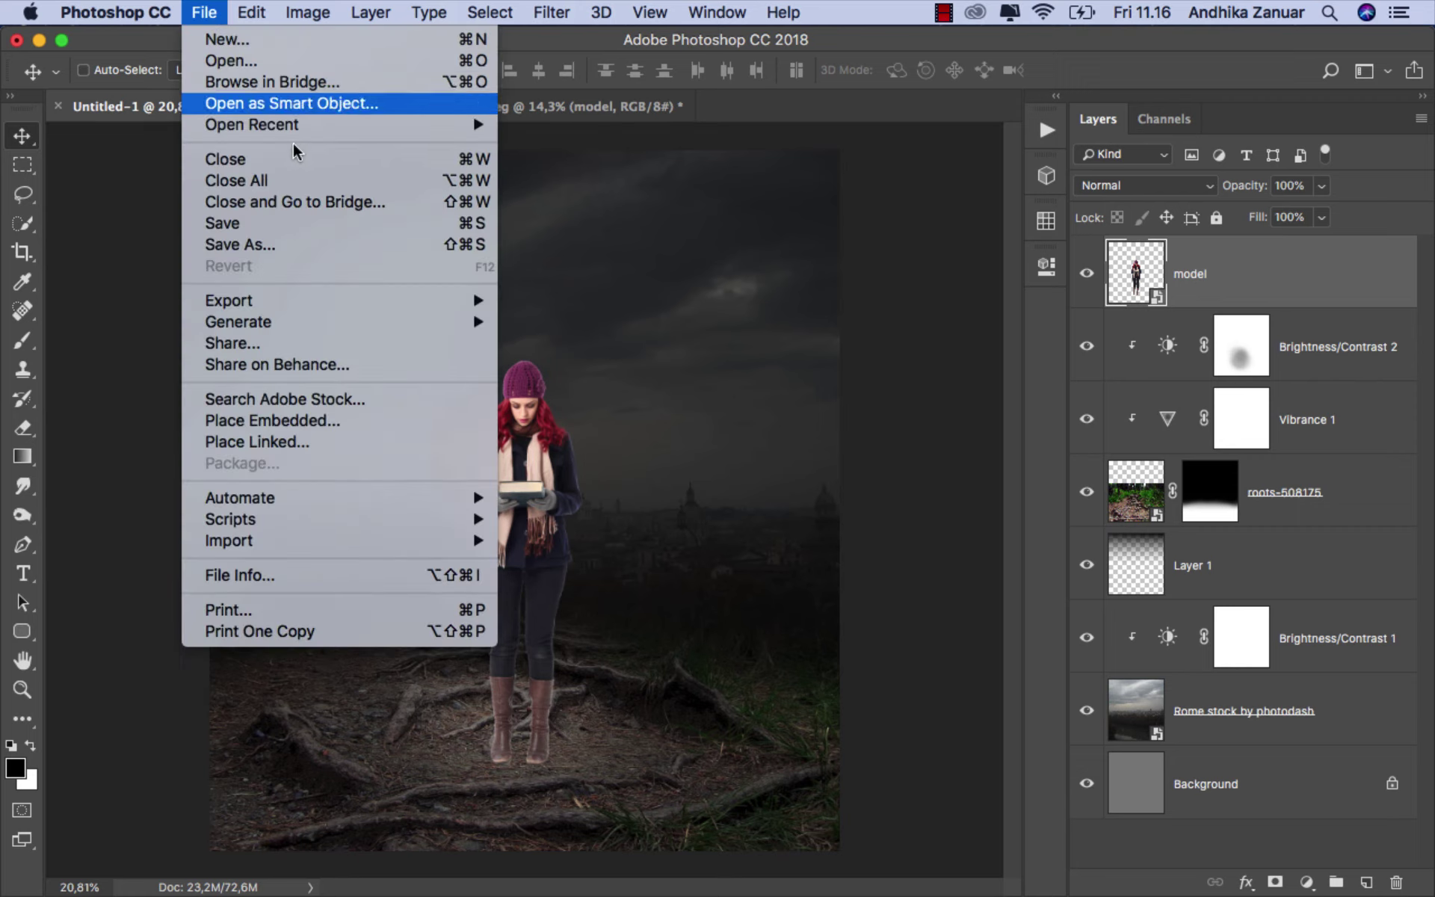
click(383, 423)
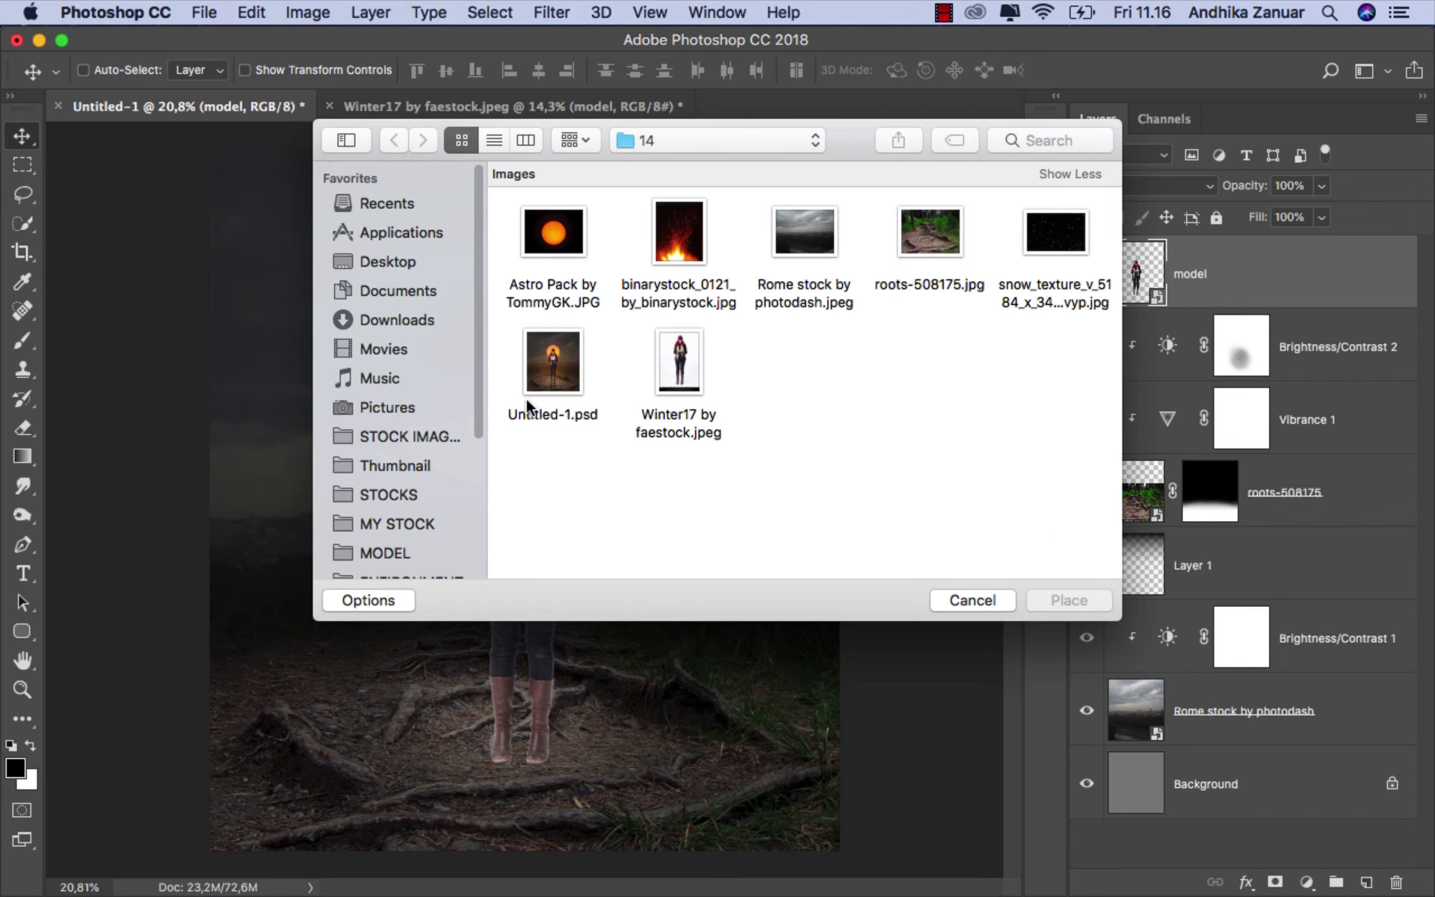
click(582, 247)
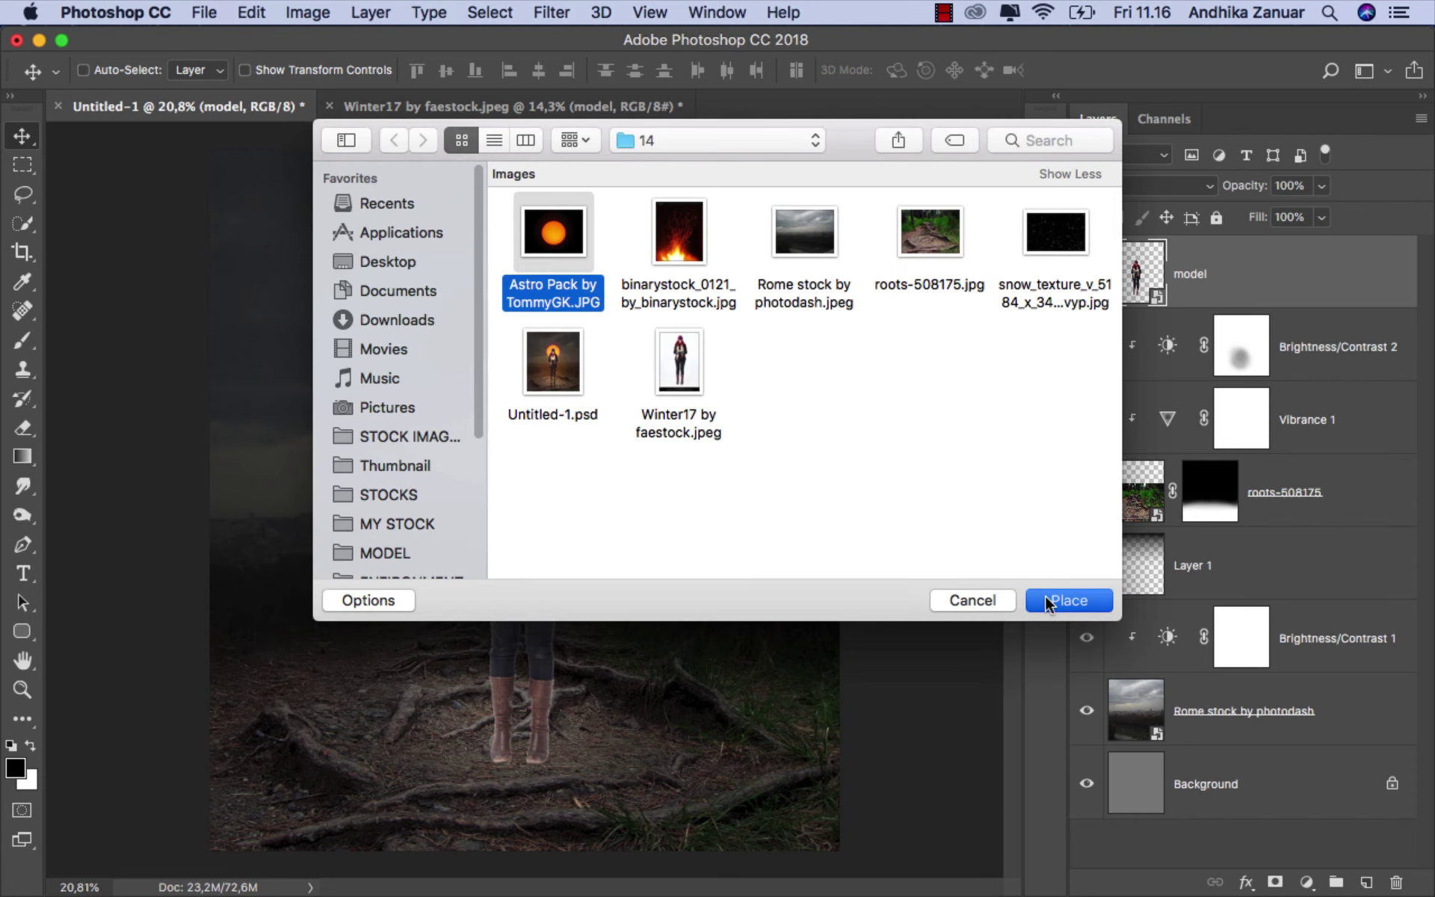
click(1045, 595)
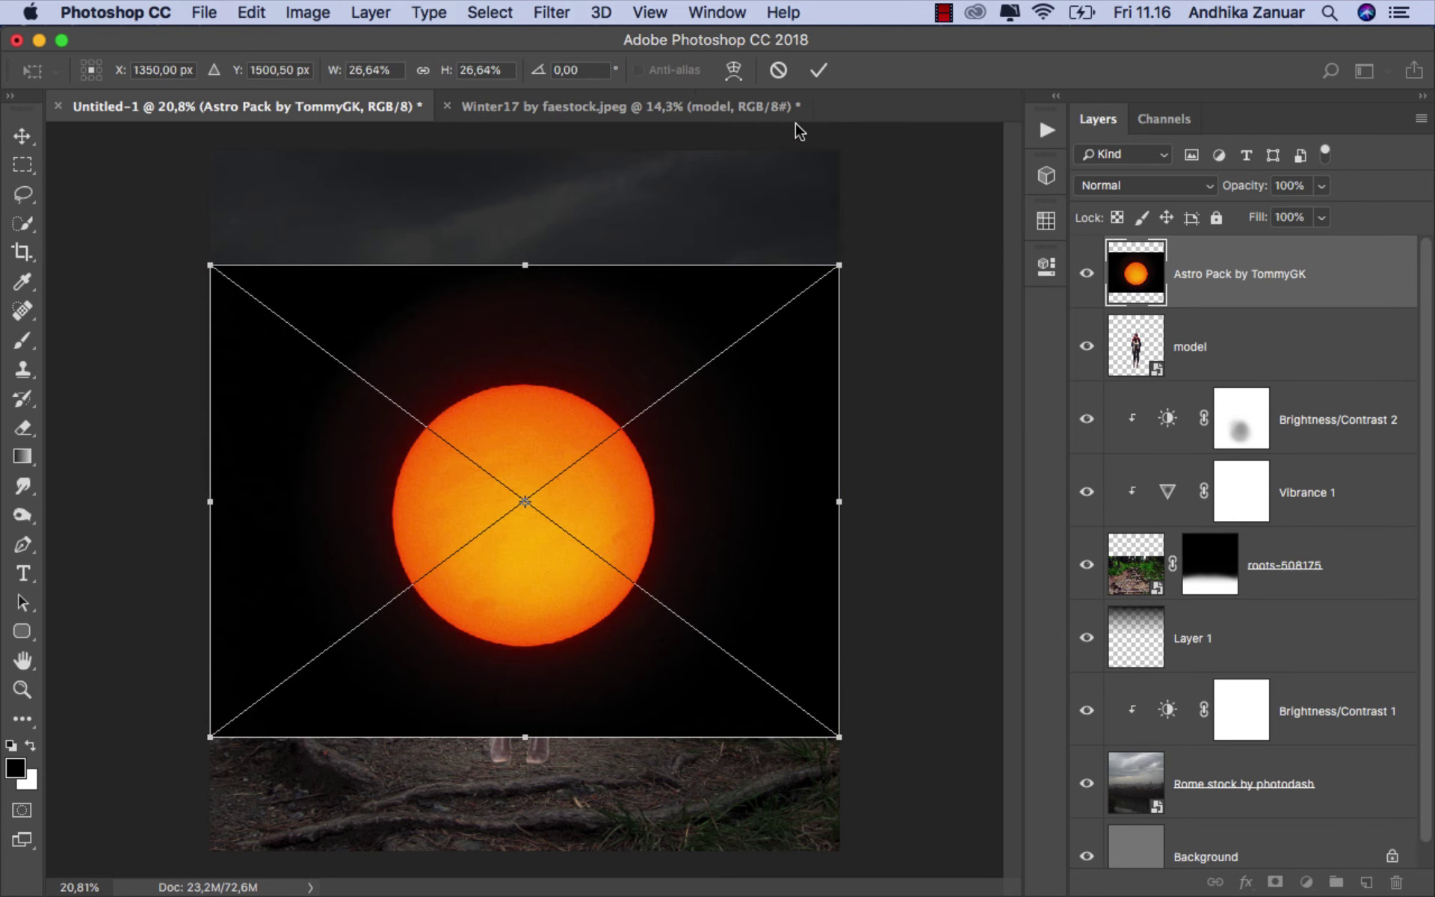
click(818, 71)
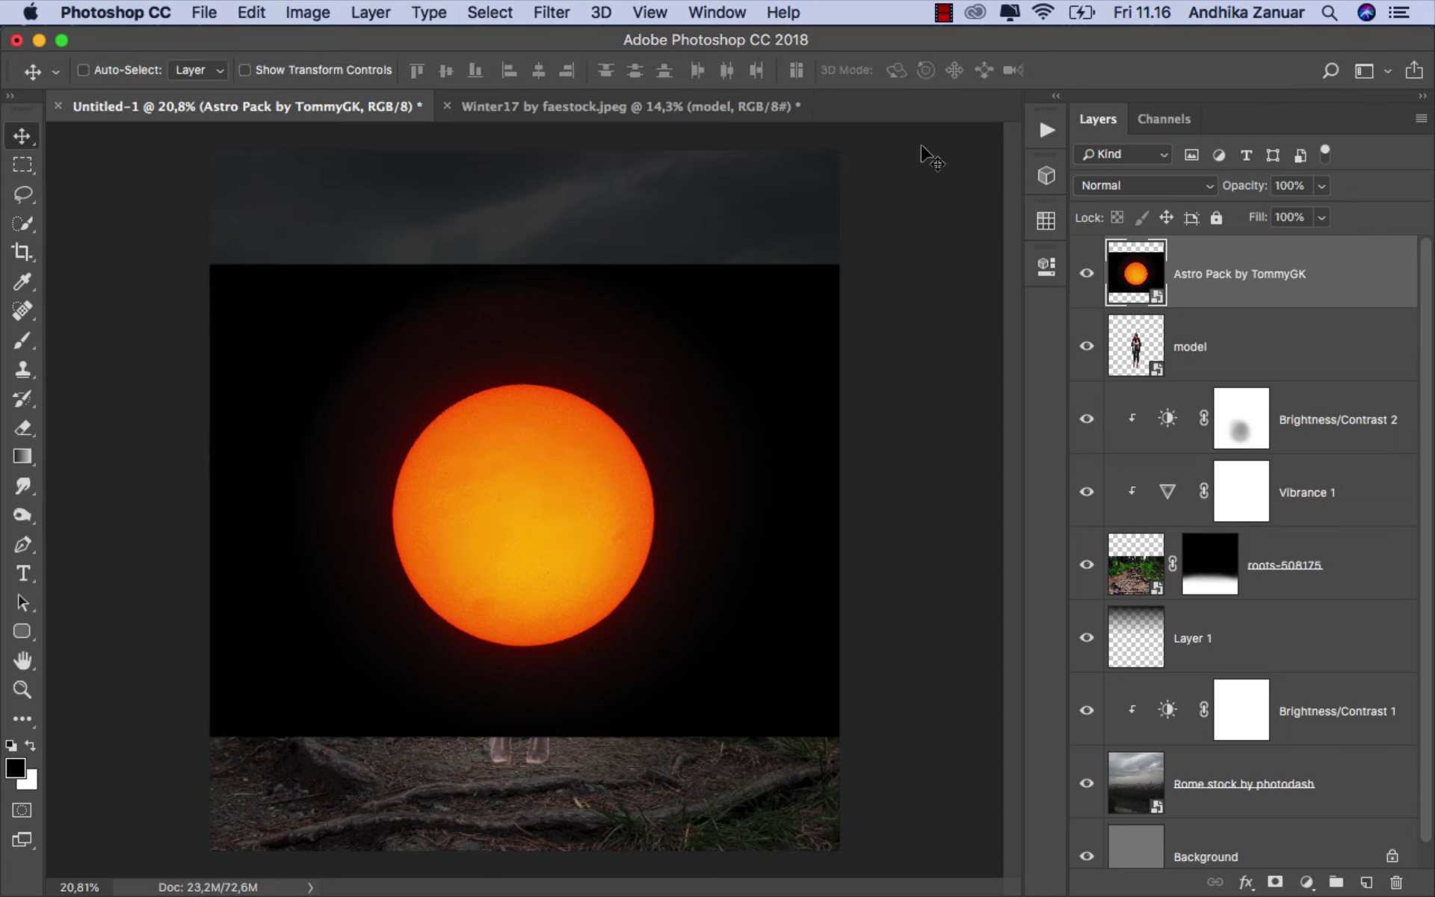
click(1135, 189)
click(1135, 338)
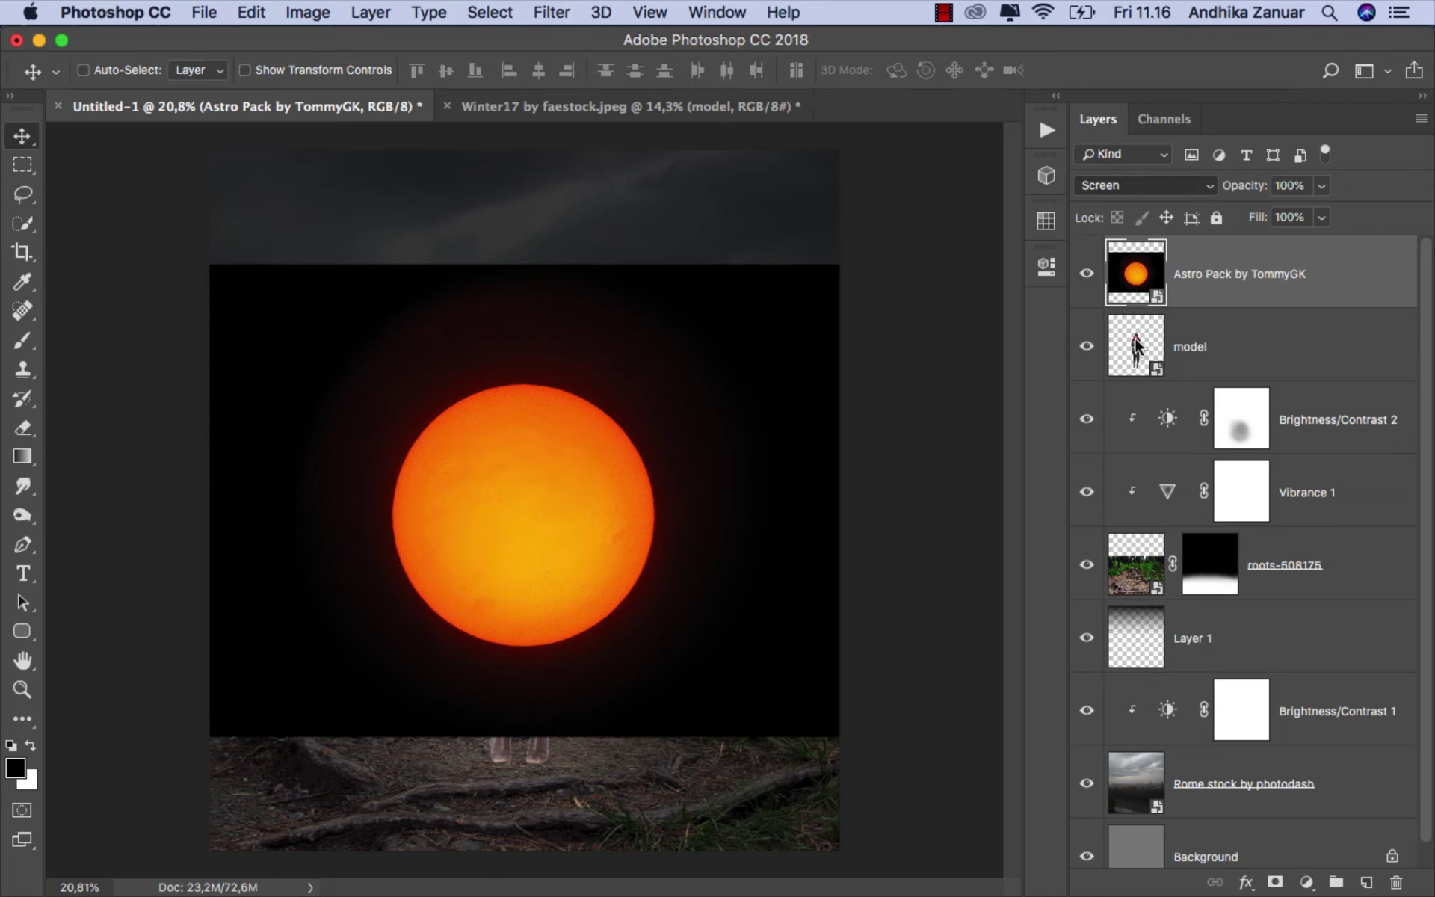
drag(1226, 305, 1212, 372)
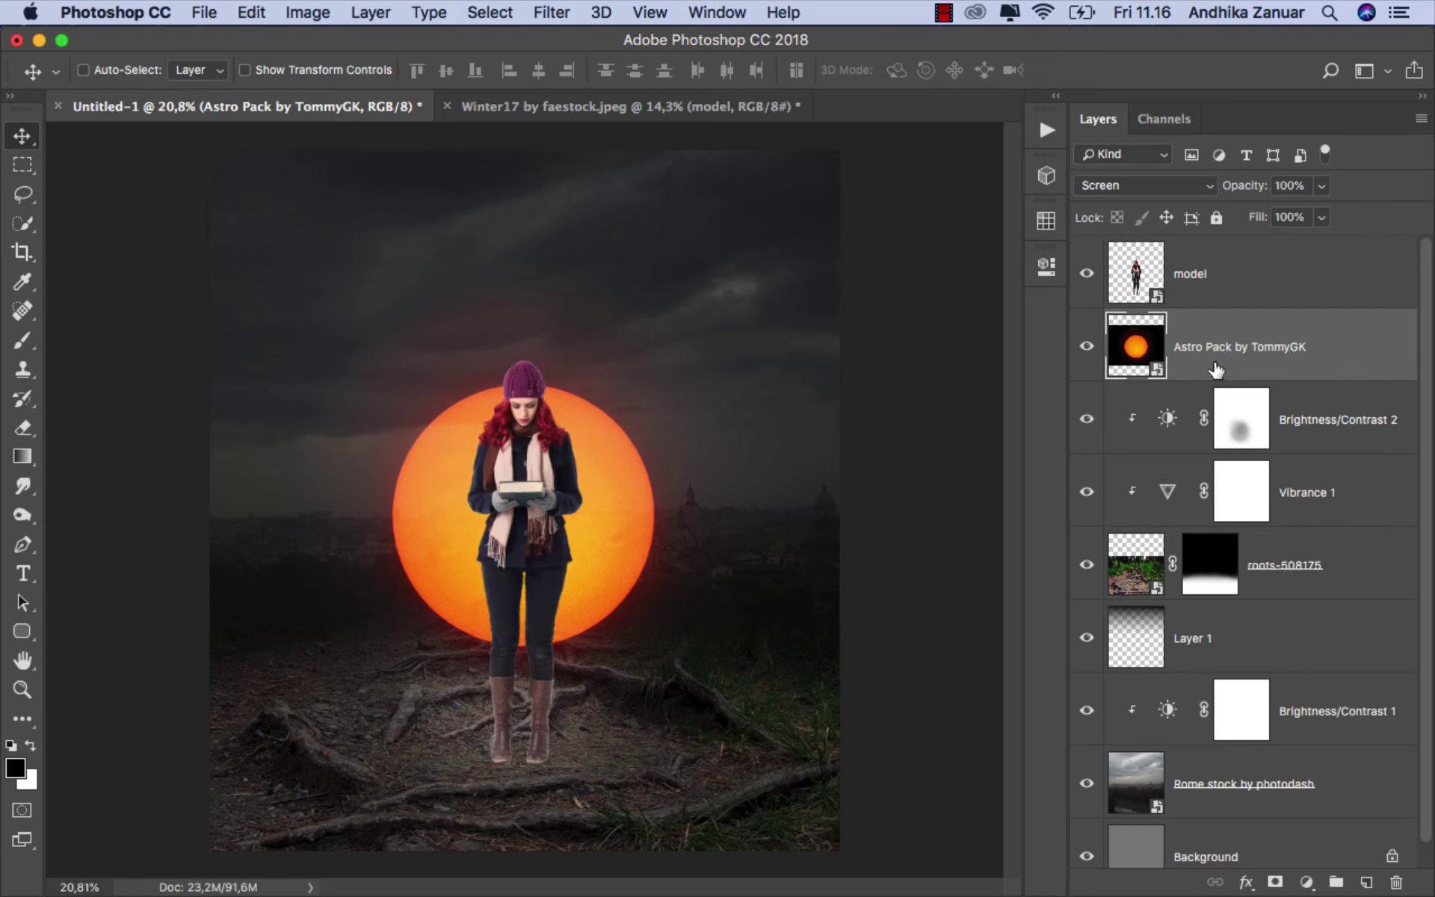
Step: Scale the sun to about 17% and position it just behind the model's head
key(super+t)
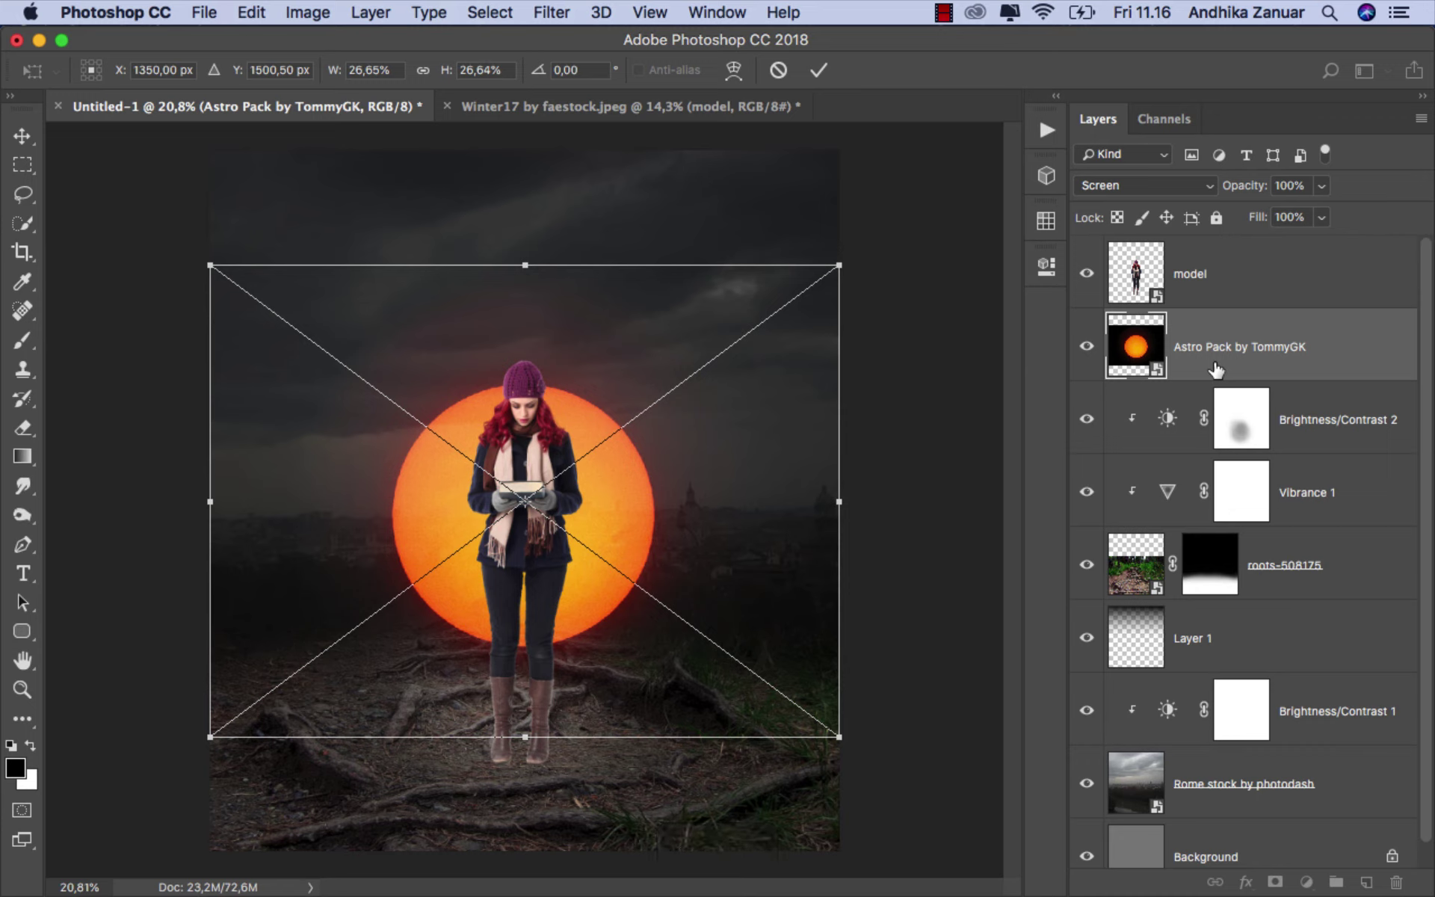
drag(838, 263, 740, 341)
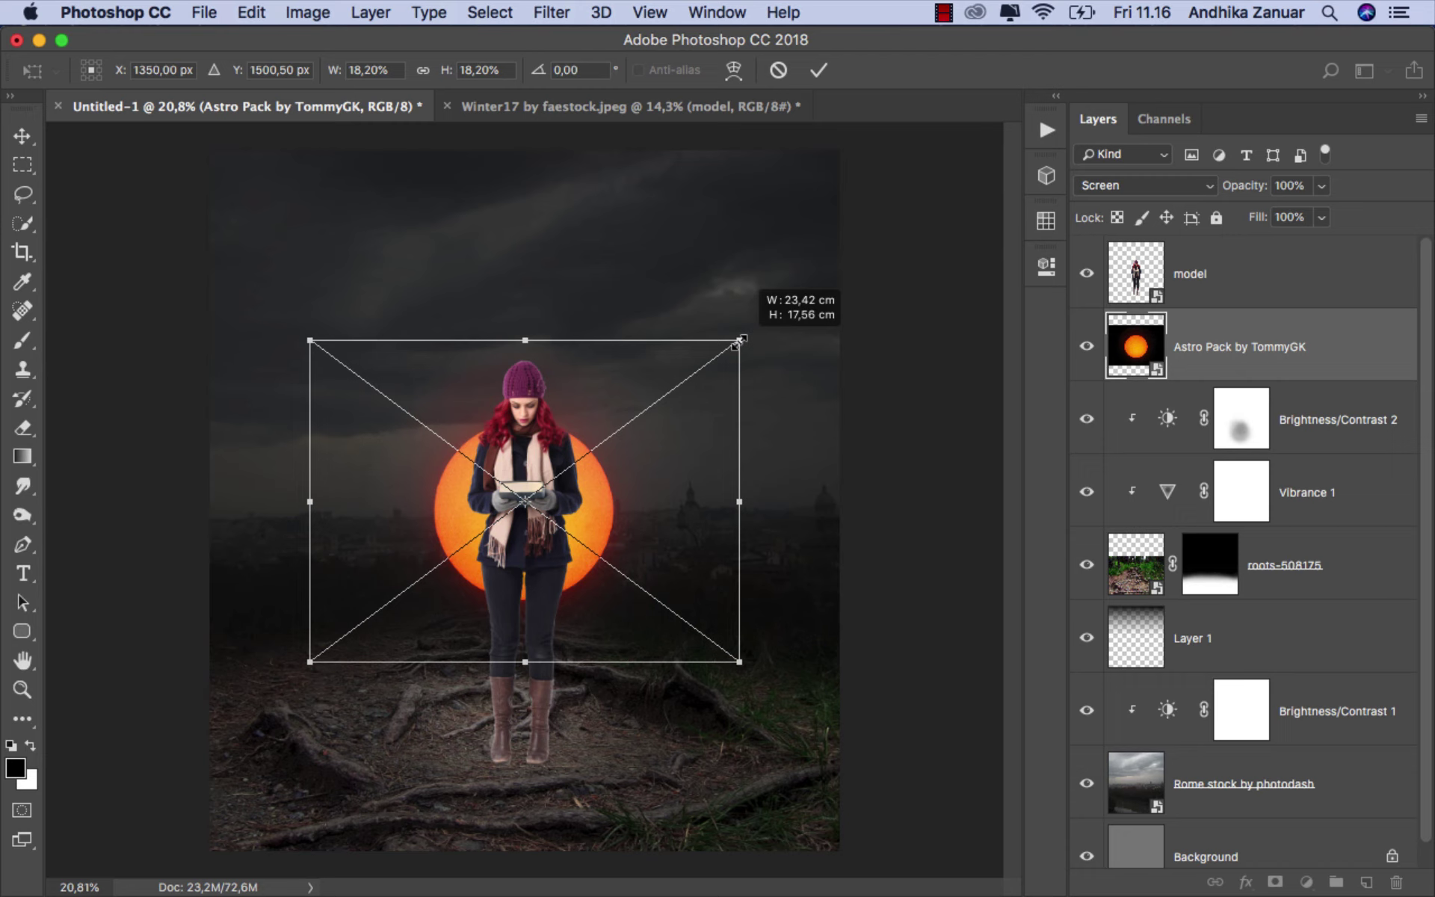
drag(740, 340, 725, 350)
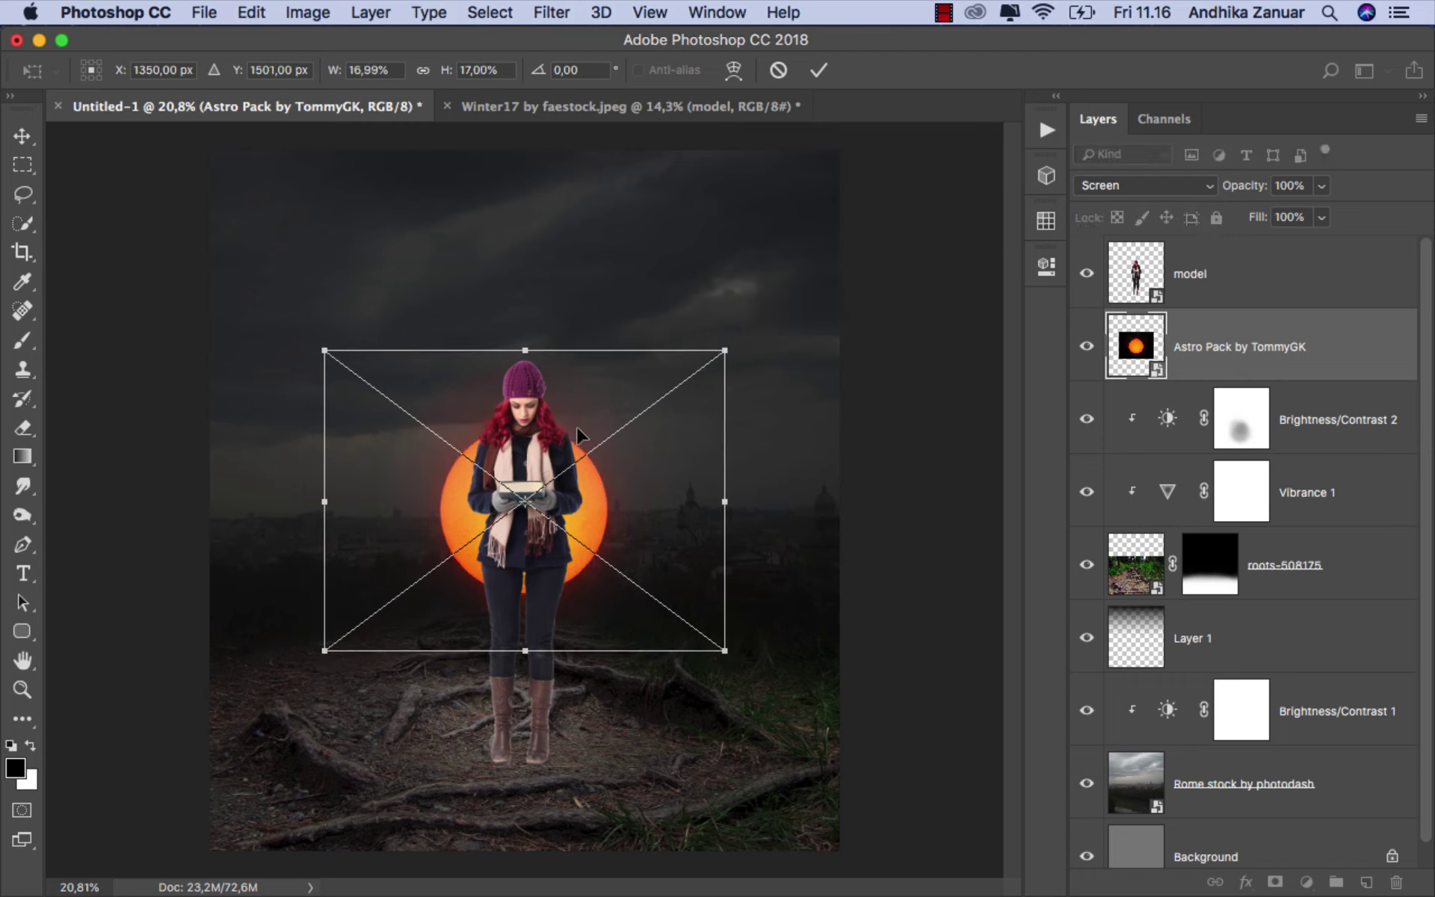
drag(546, 435, 543, 337)
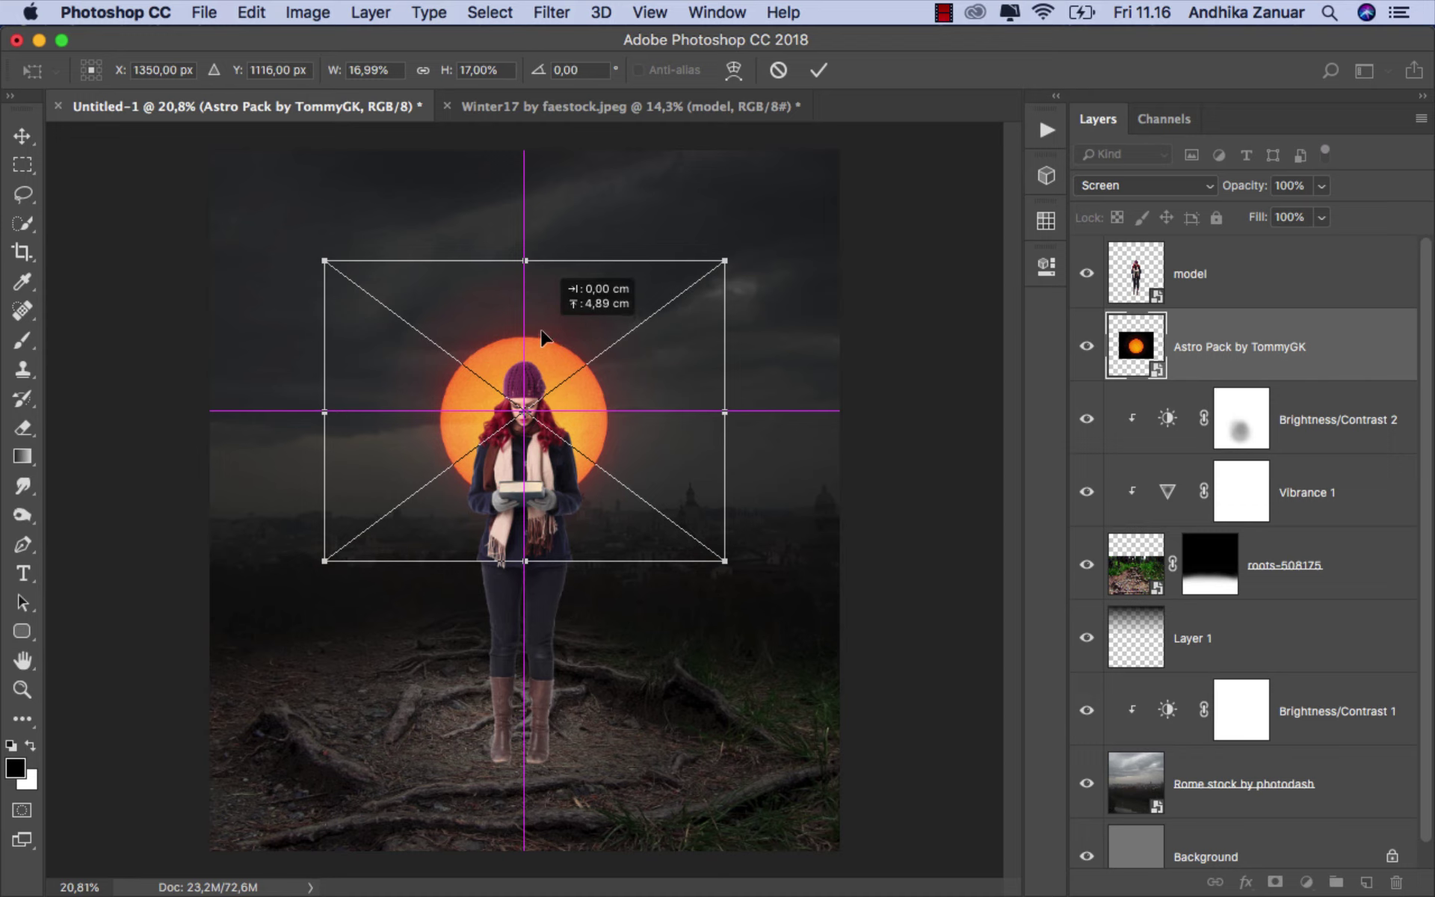
drag(541, 337, 542, 334)
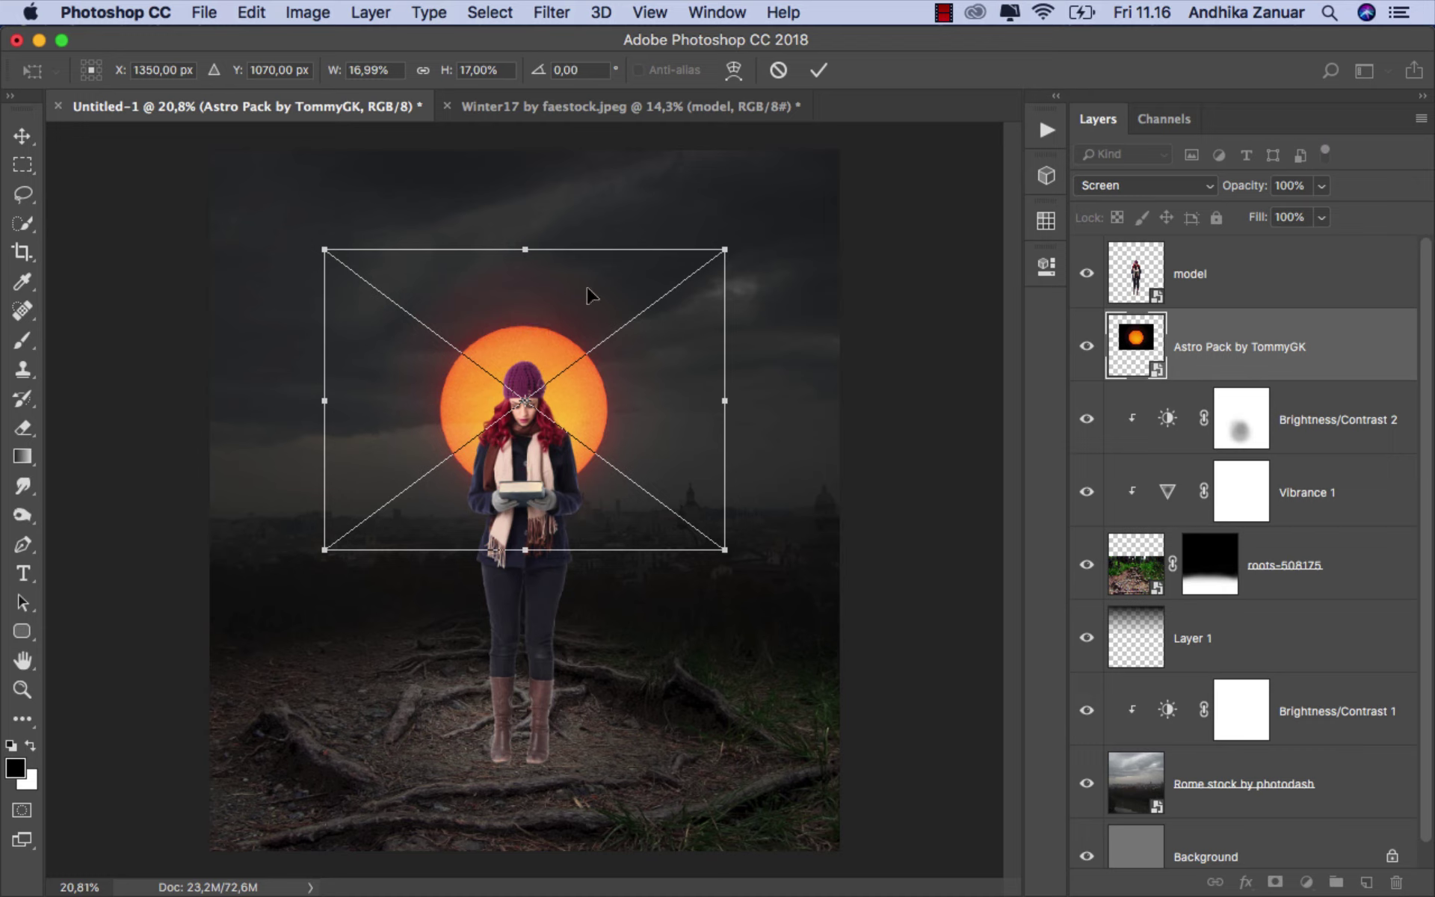
key(Return)
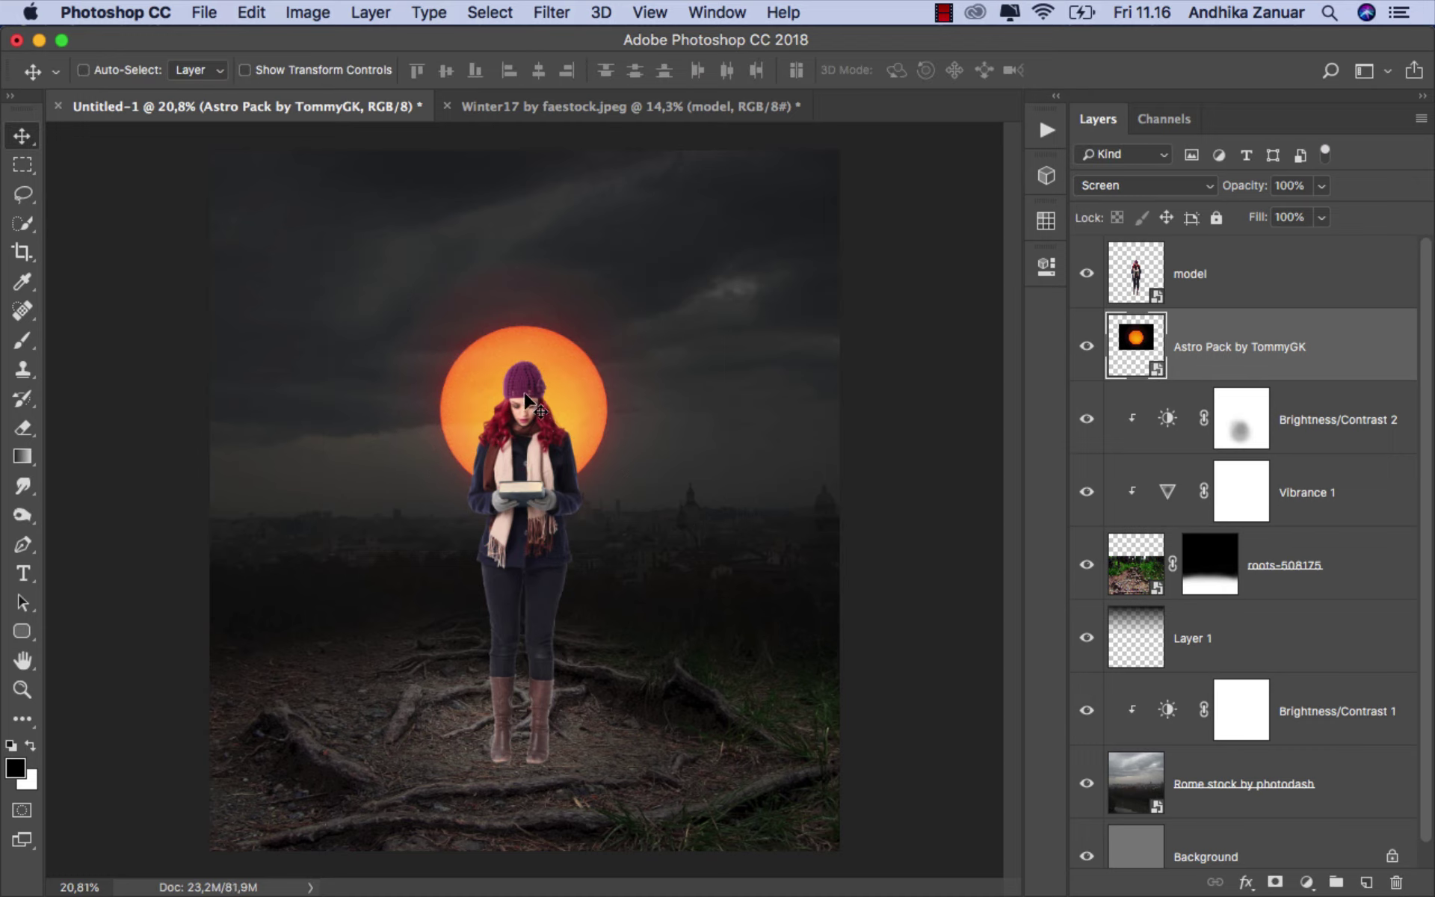
key(shift+Up)
key(shift+Up)
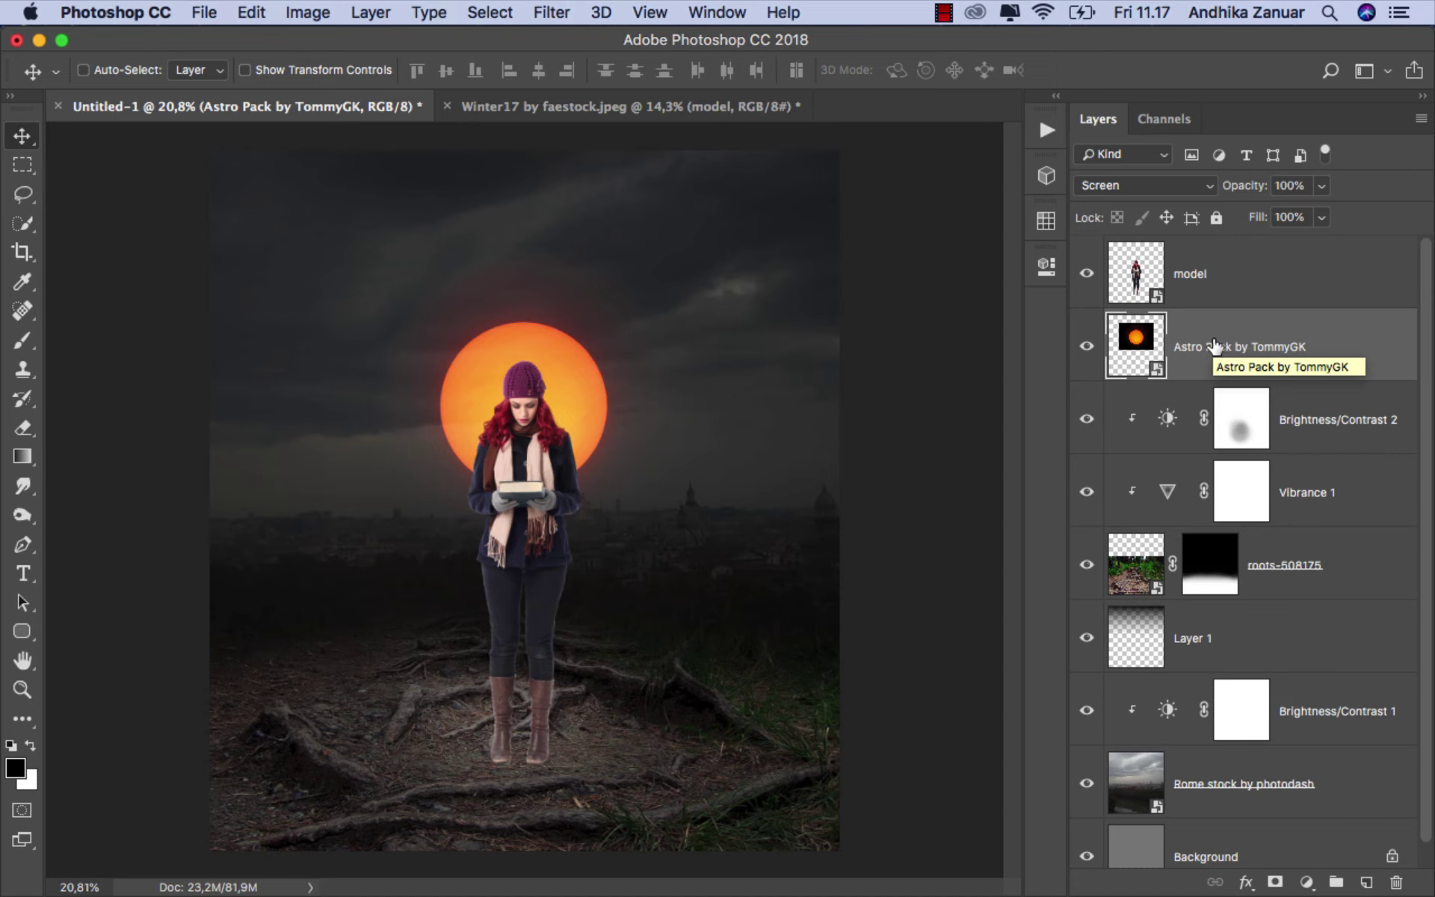
Step: Add a new layer named 'light' above Brightness/Contrast 2
click(1256, 400)
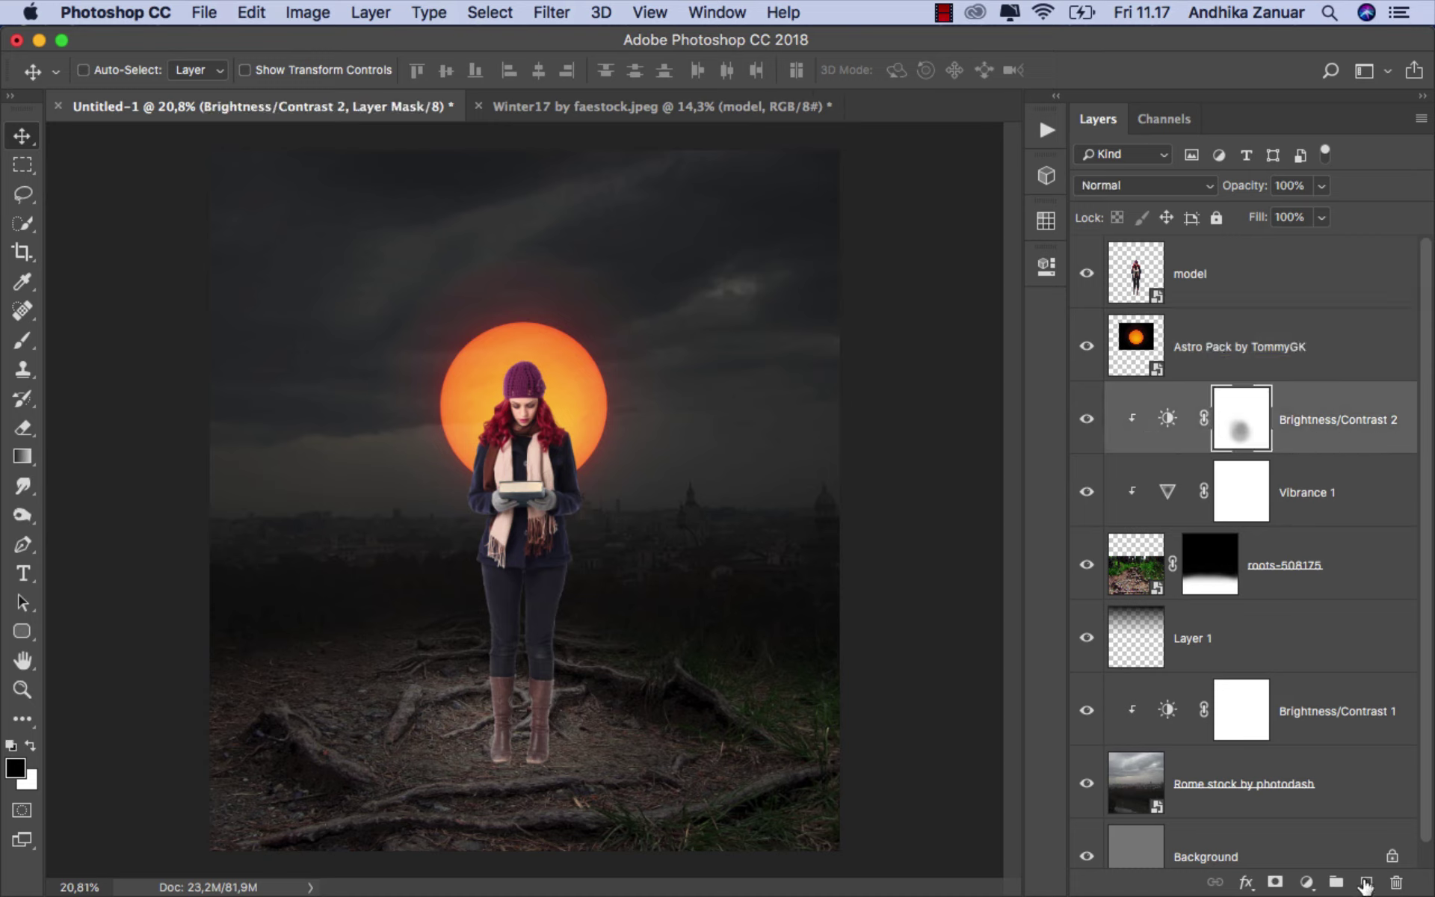
click(1365, 885)
double_click(1196, 420)
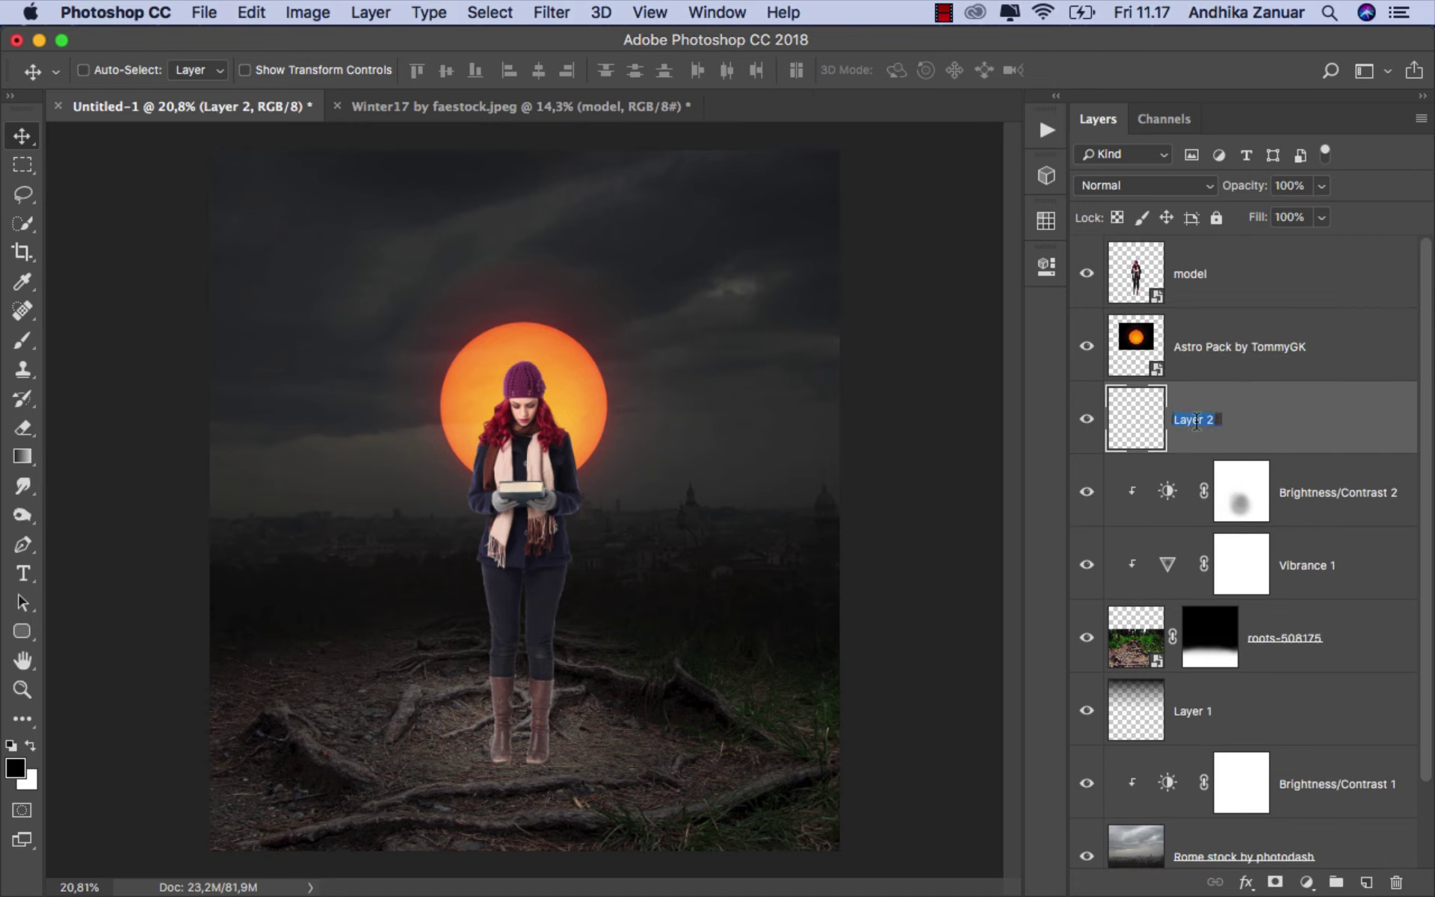
key(BackSpace)
text(light)
key(Return)
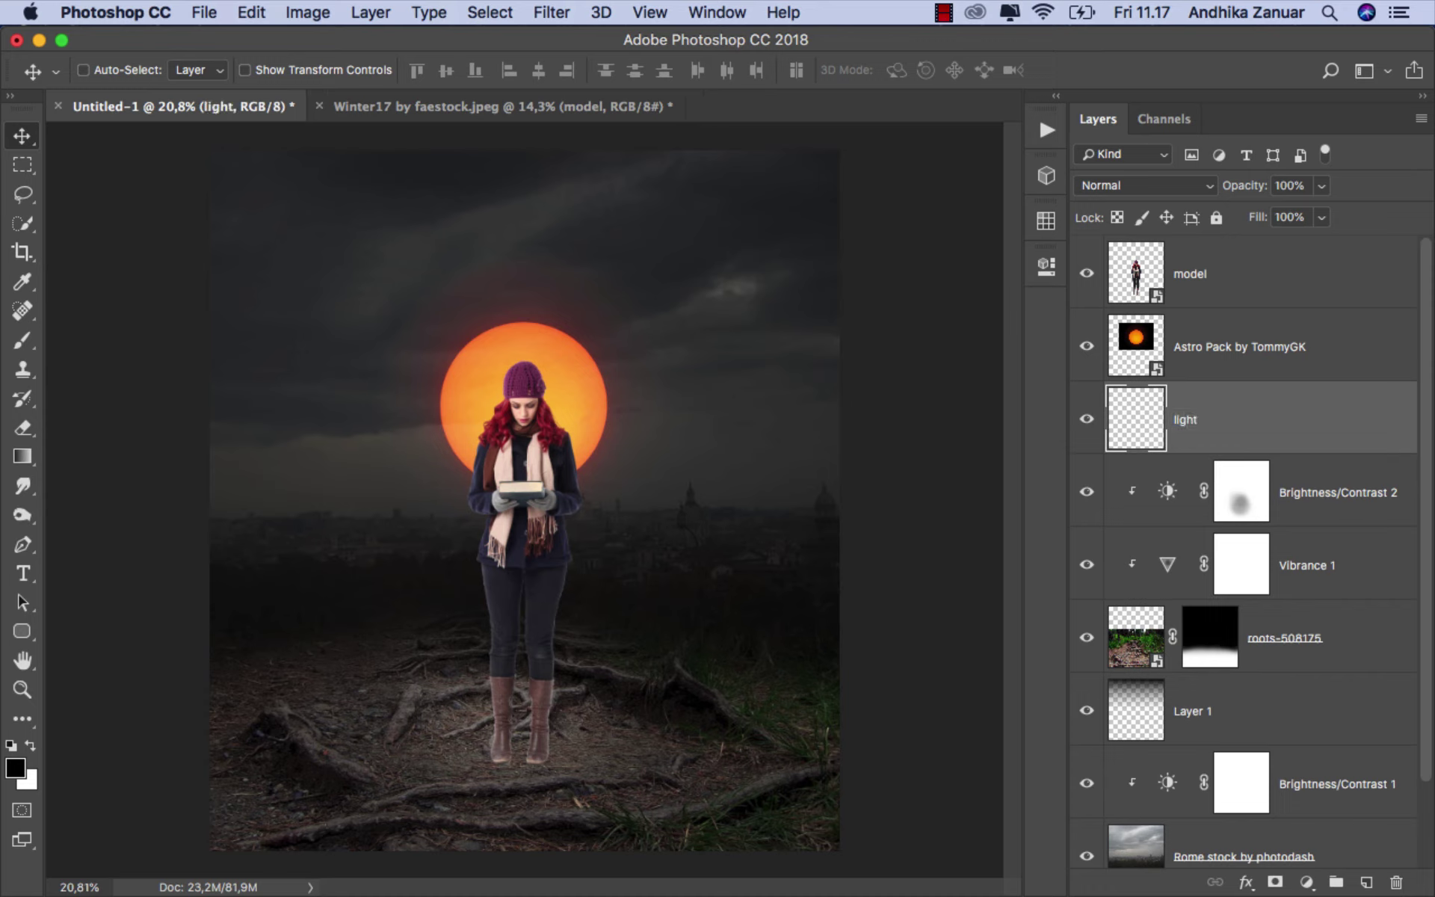
Step: Set the paint colour to a yellowish orange sampled from the sun
click(22, 342)
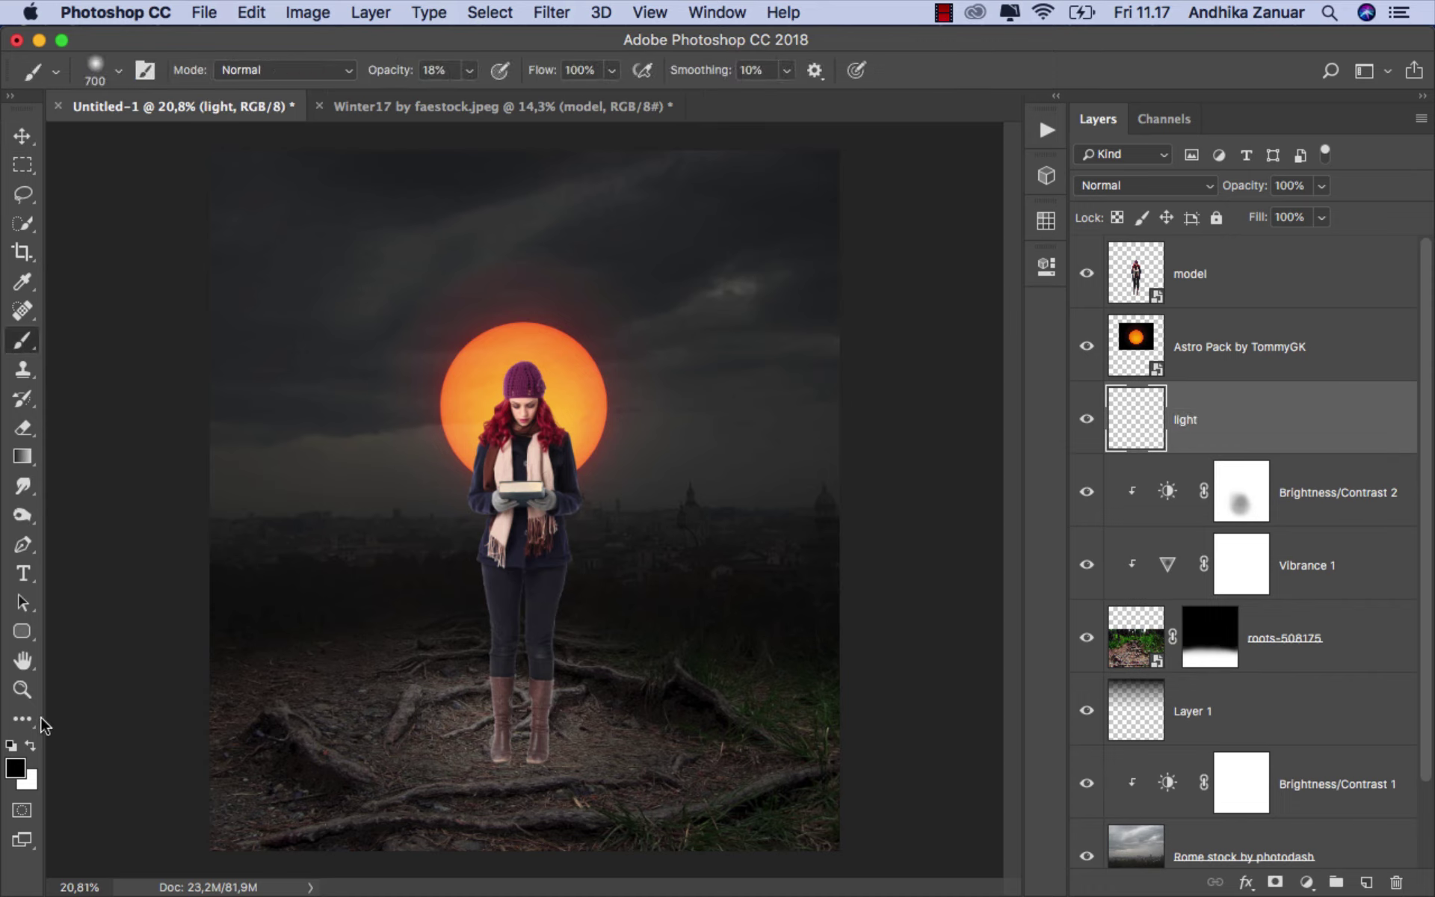
click(16, 768)
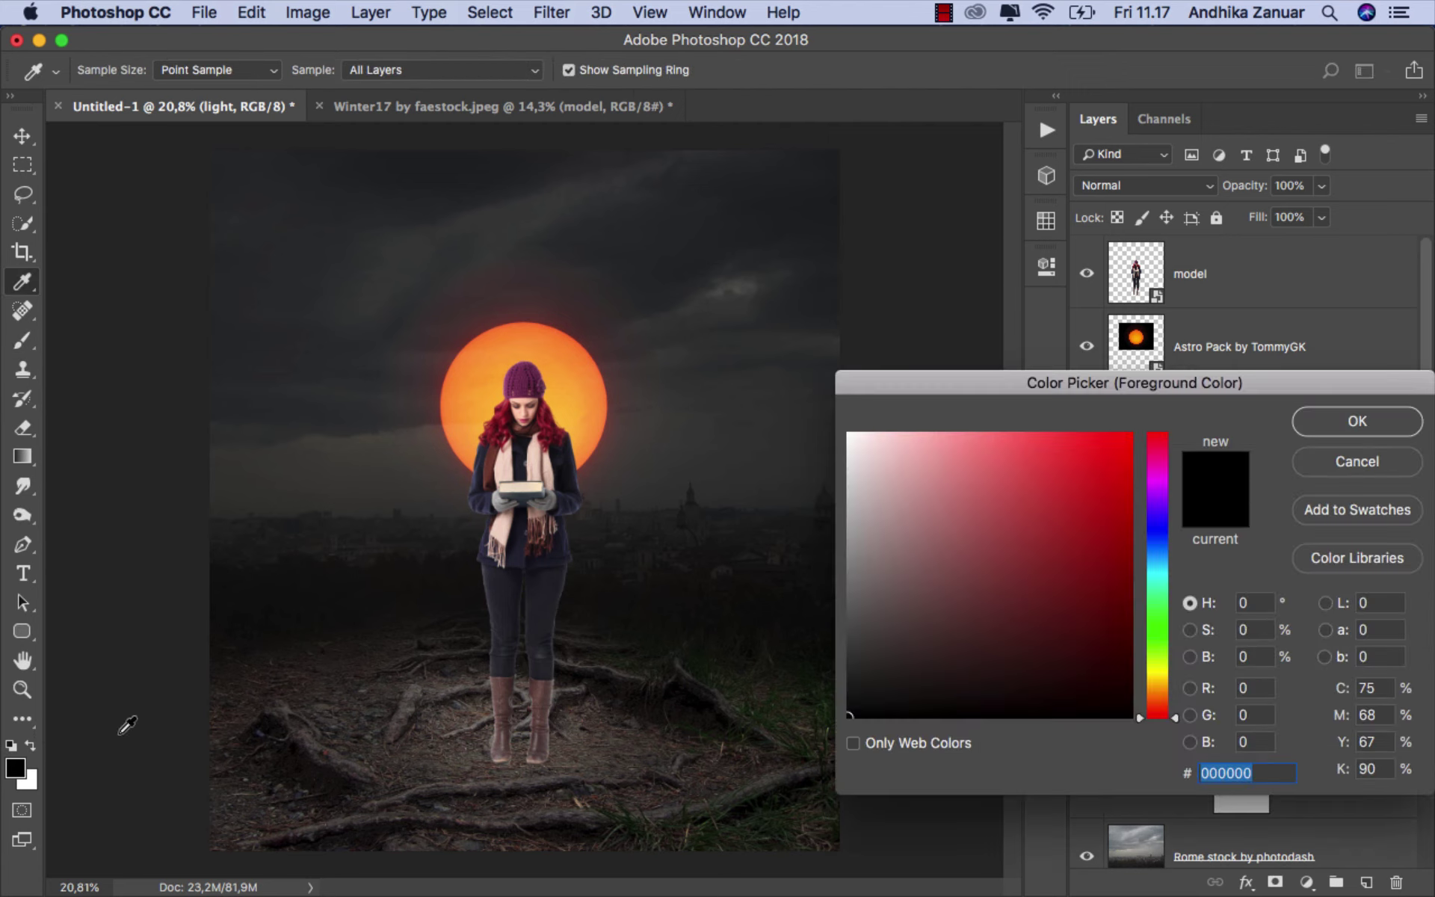
click(572, 382)
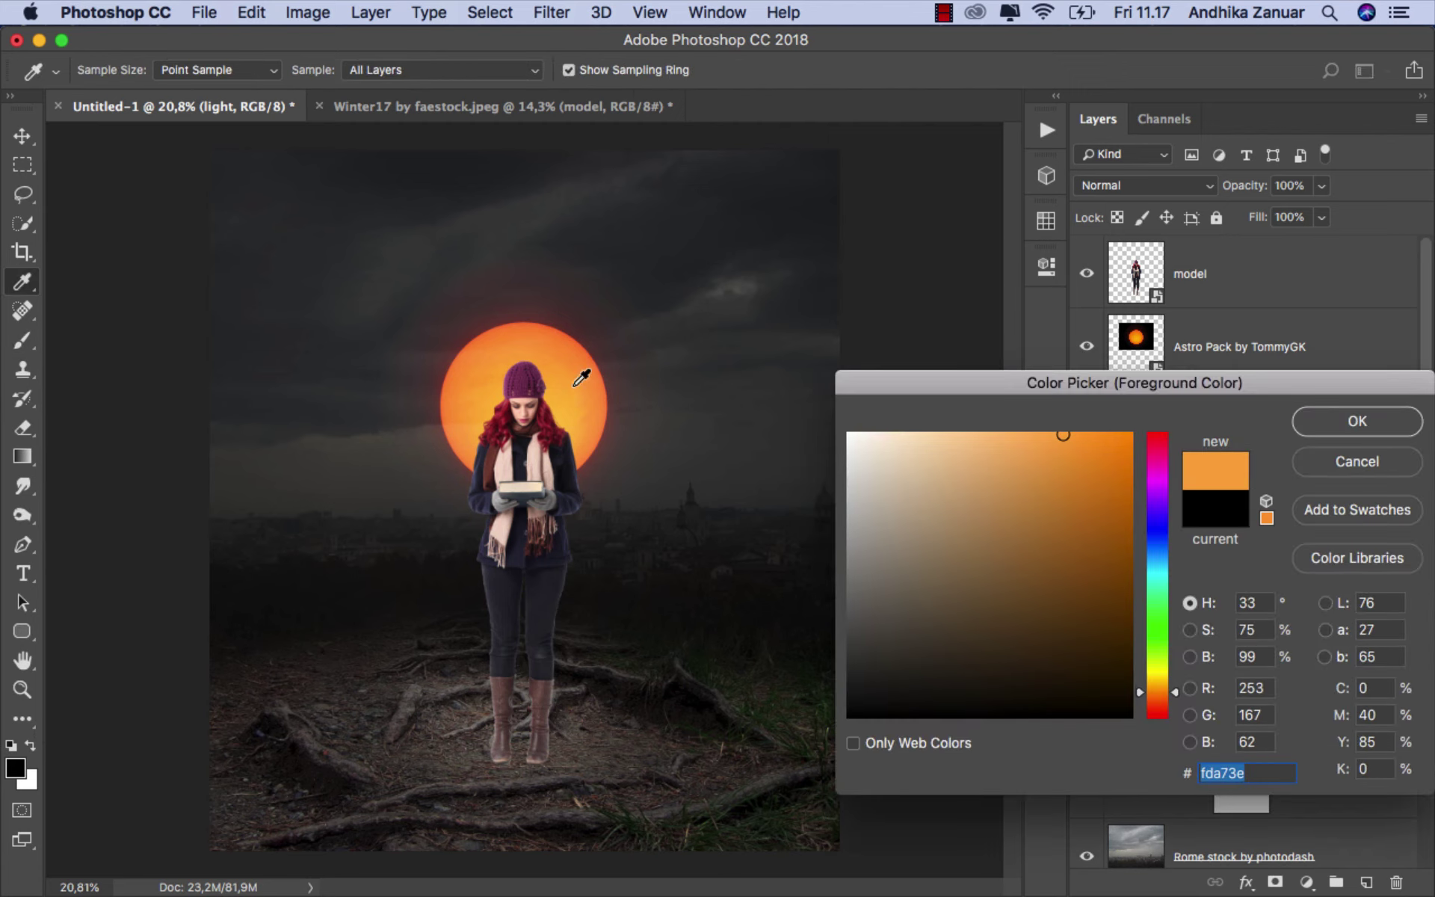
drag(1167, 694, 1164, 686)
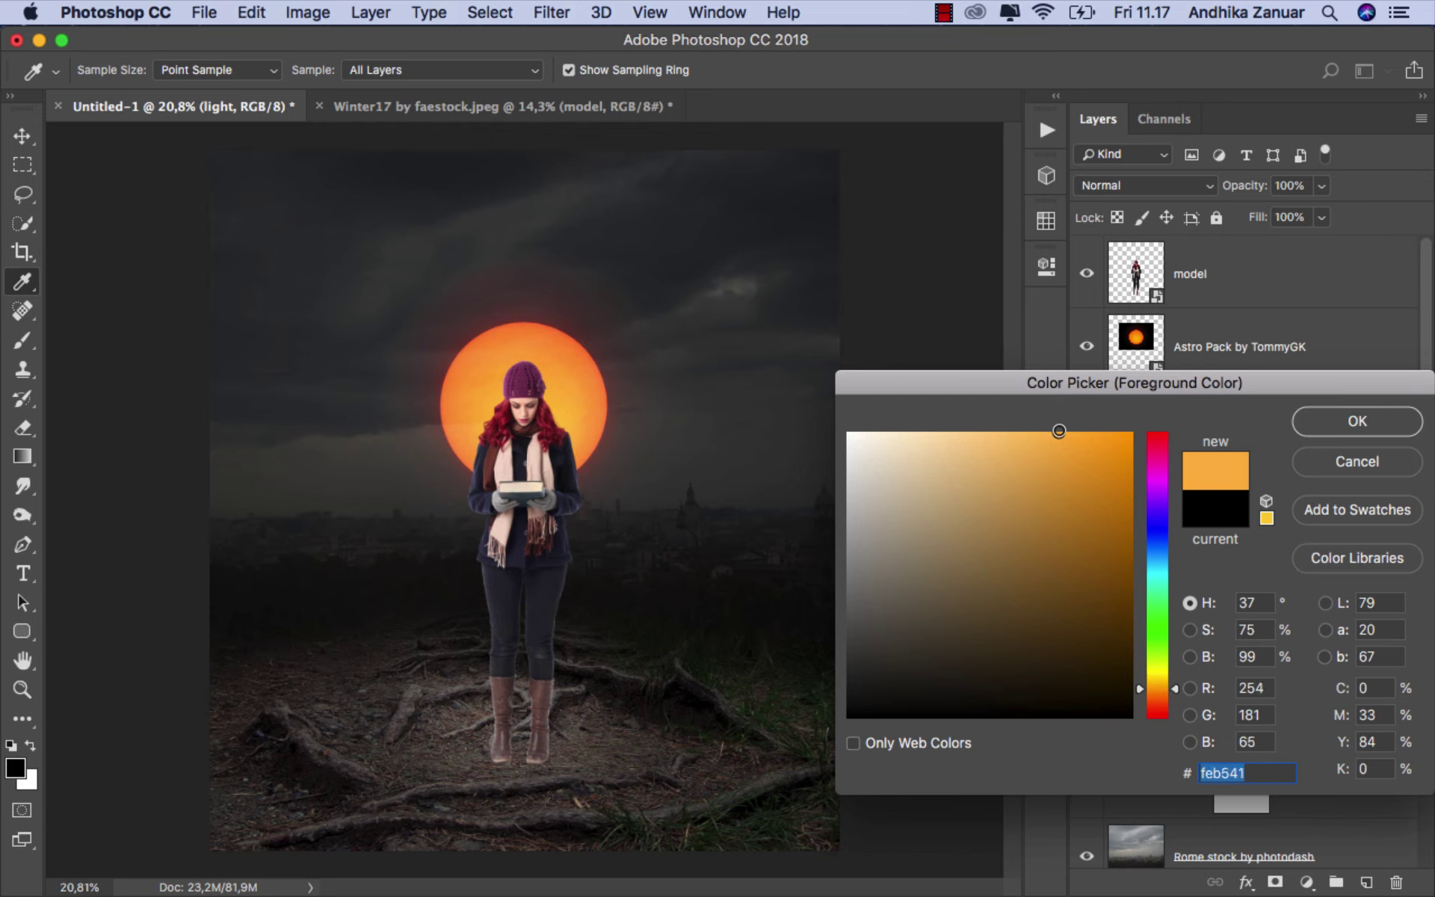
click(1343, 423)
Step: Paint a 1000 px, 100% opacity orange glow around the legs and blend it in Soft Light
key(b)
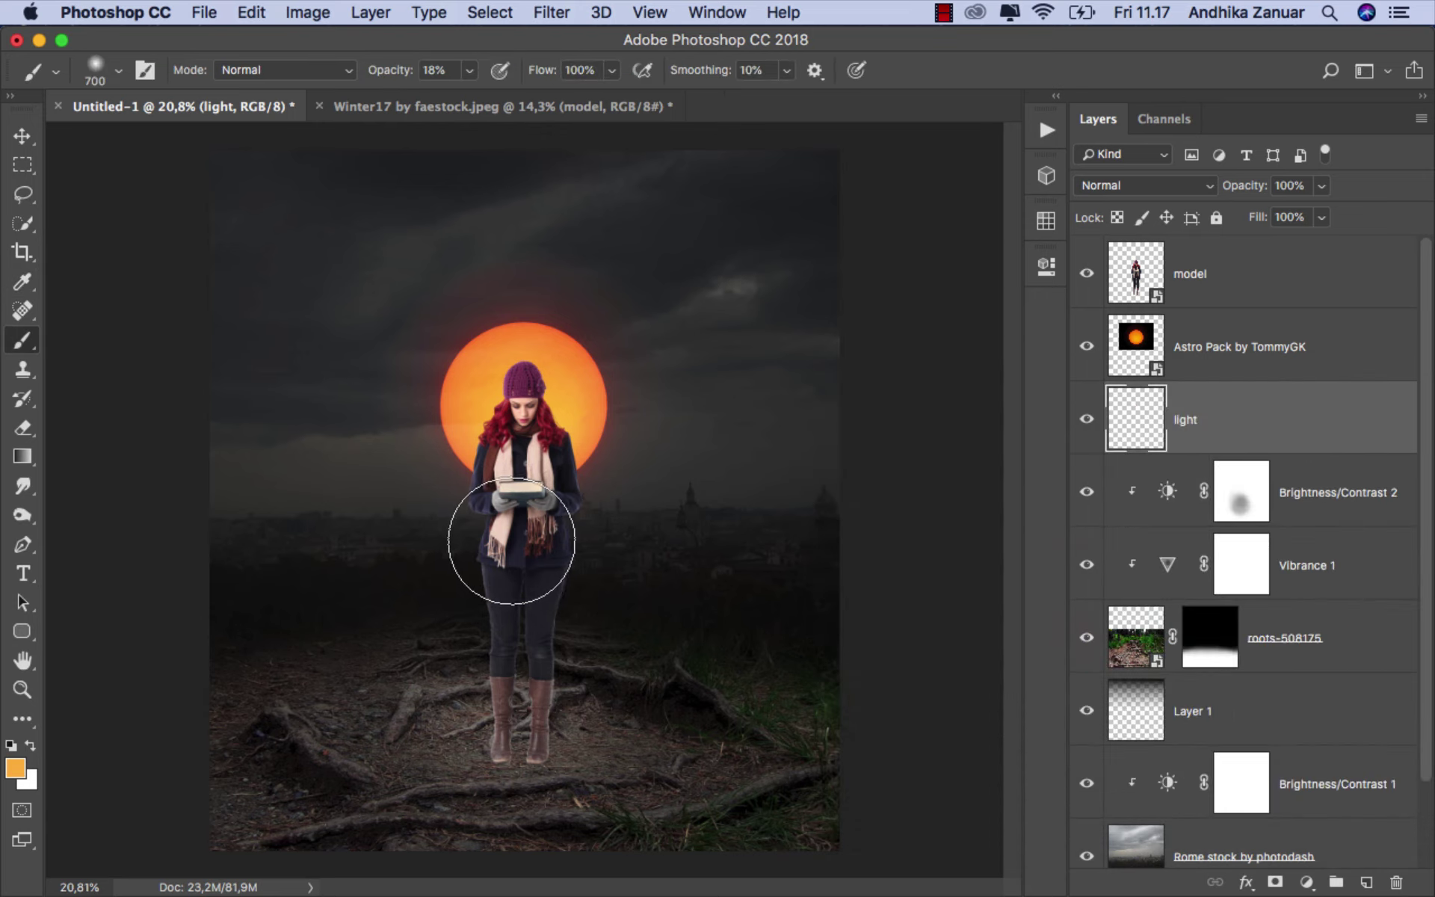
click(473, 75)
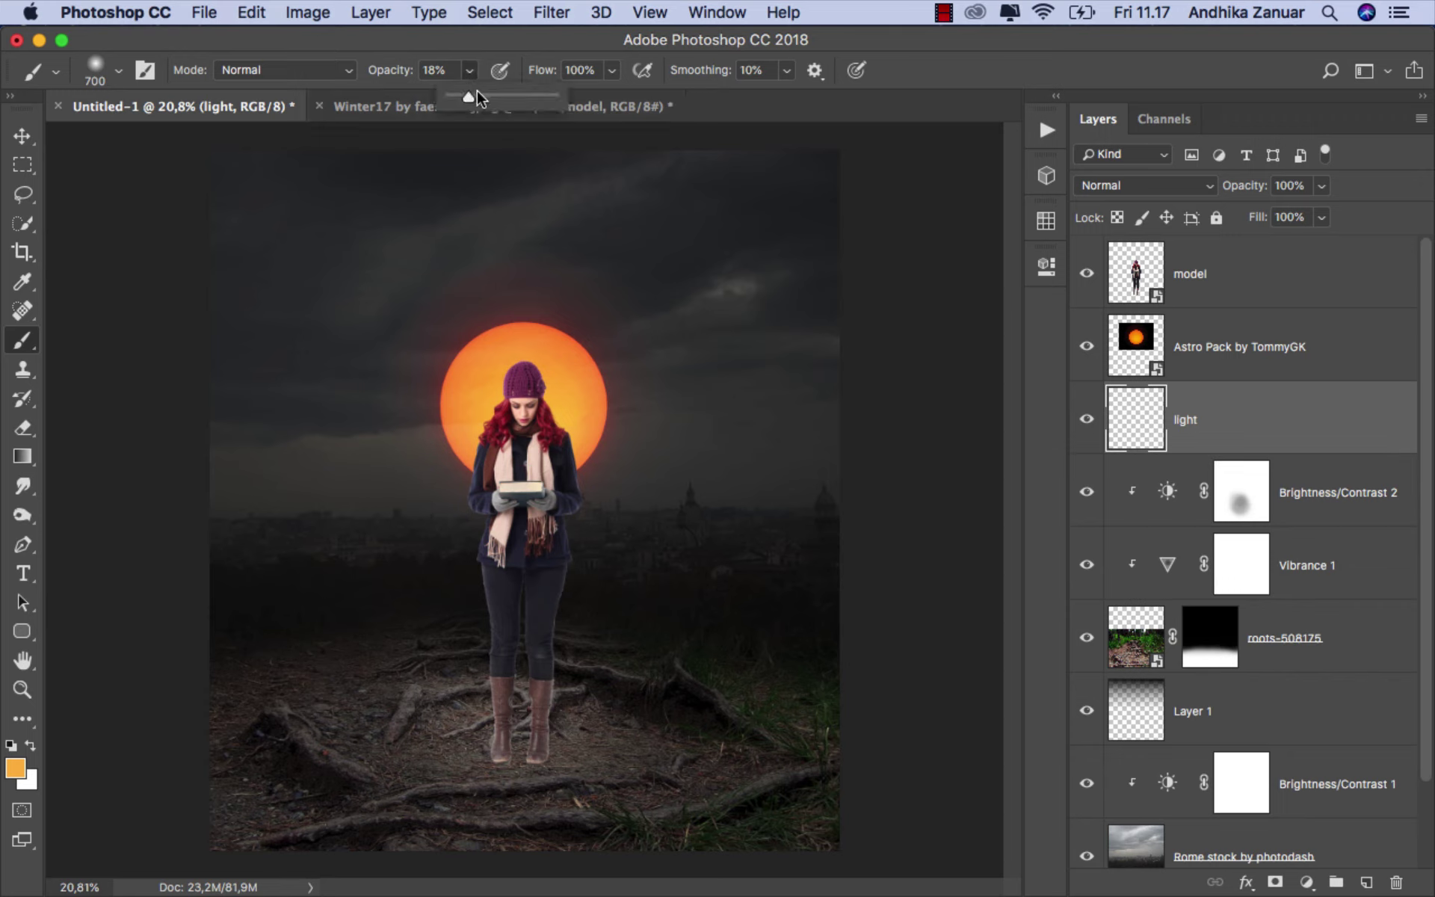
drag(481, 96, 553, 96)
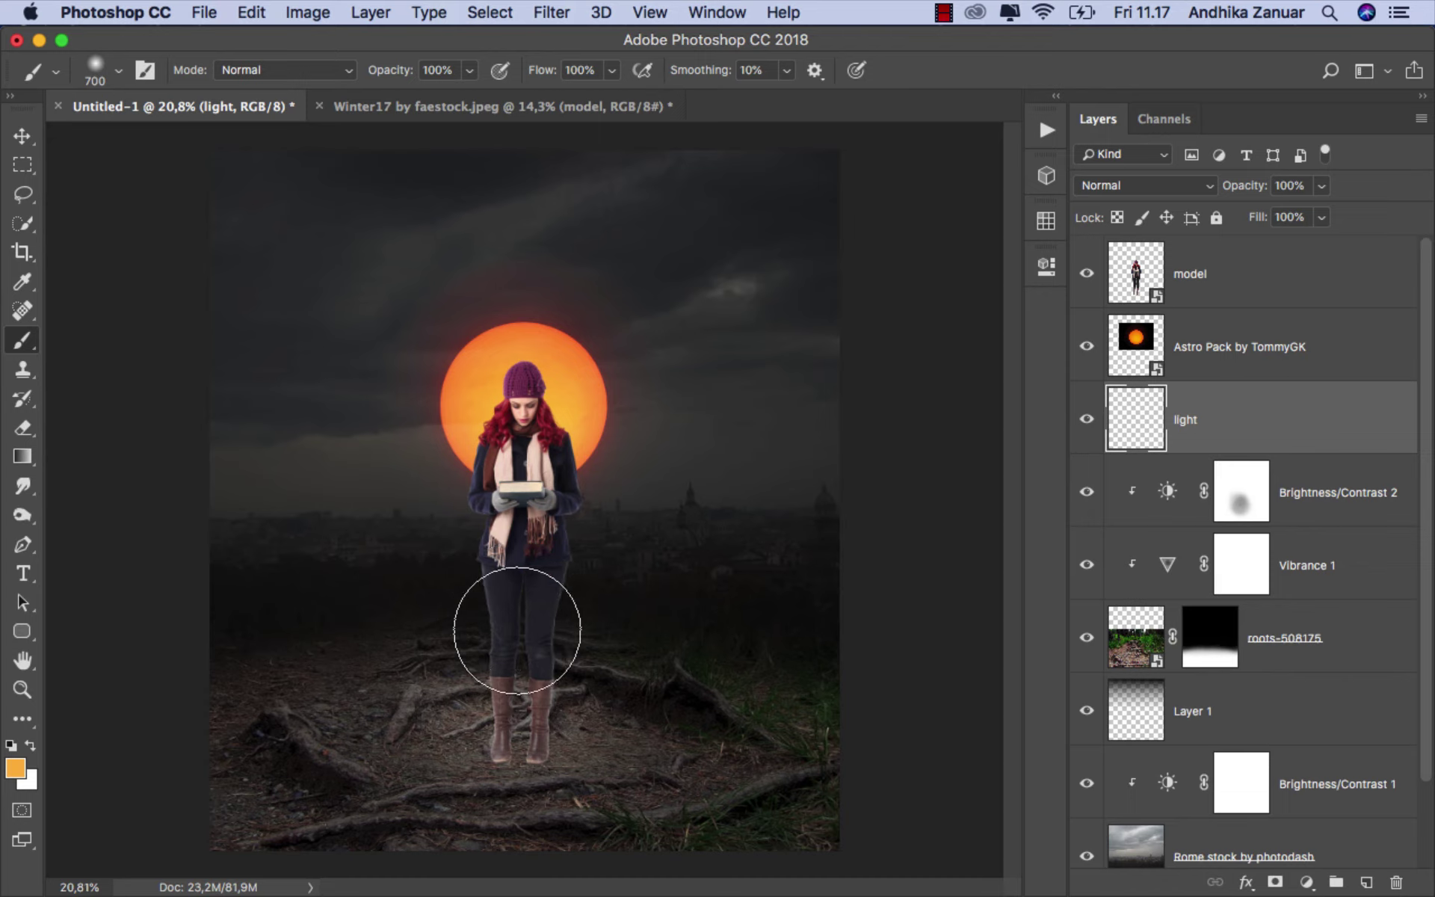
key(bracketright)
key(bracketright)
key(bracketright)
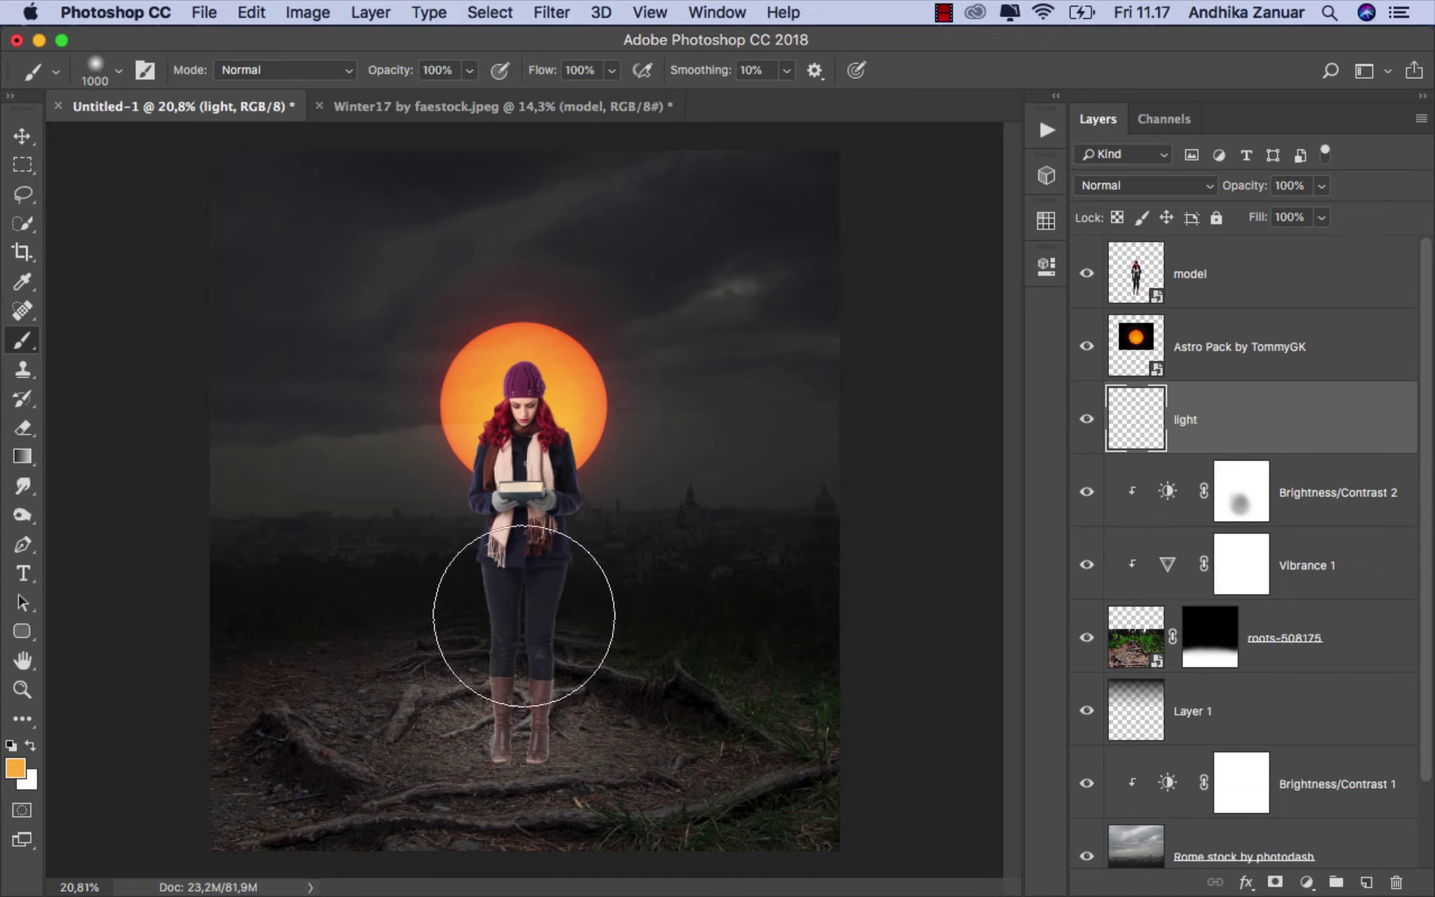
click(523, 615)
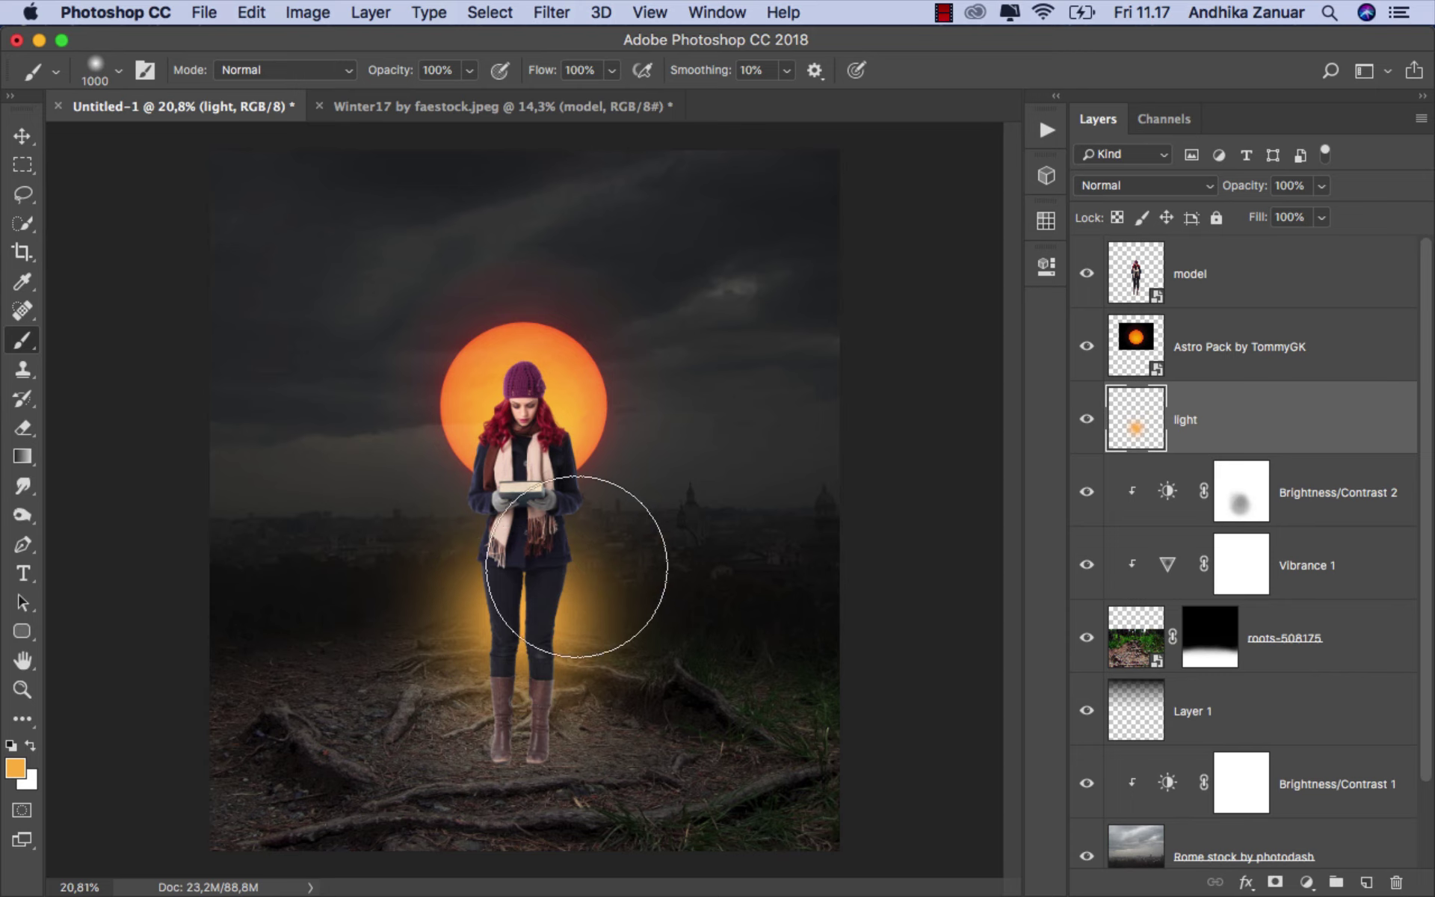
click(1119, 191)
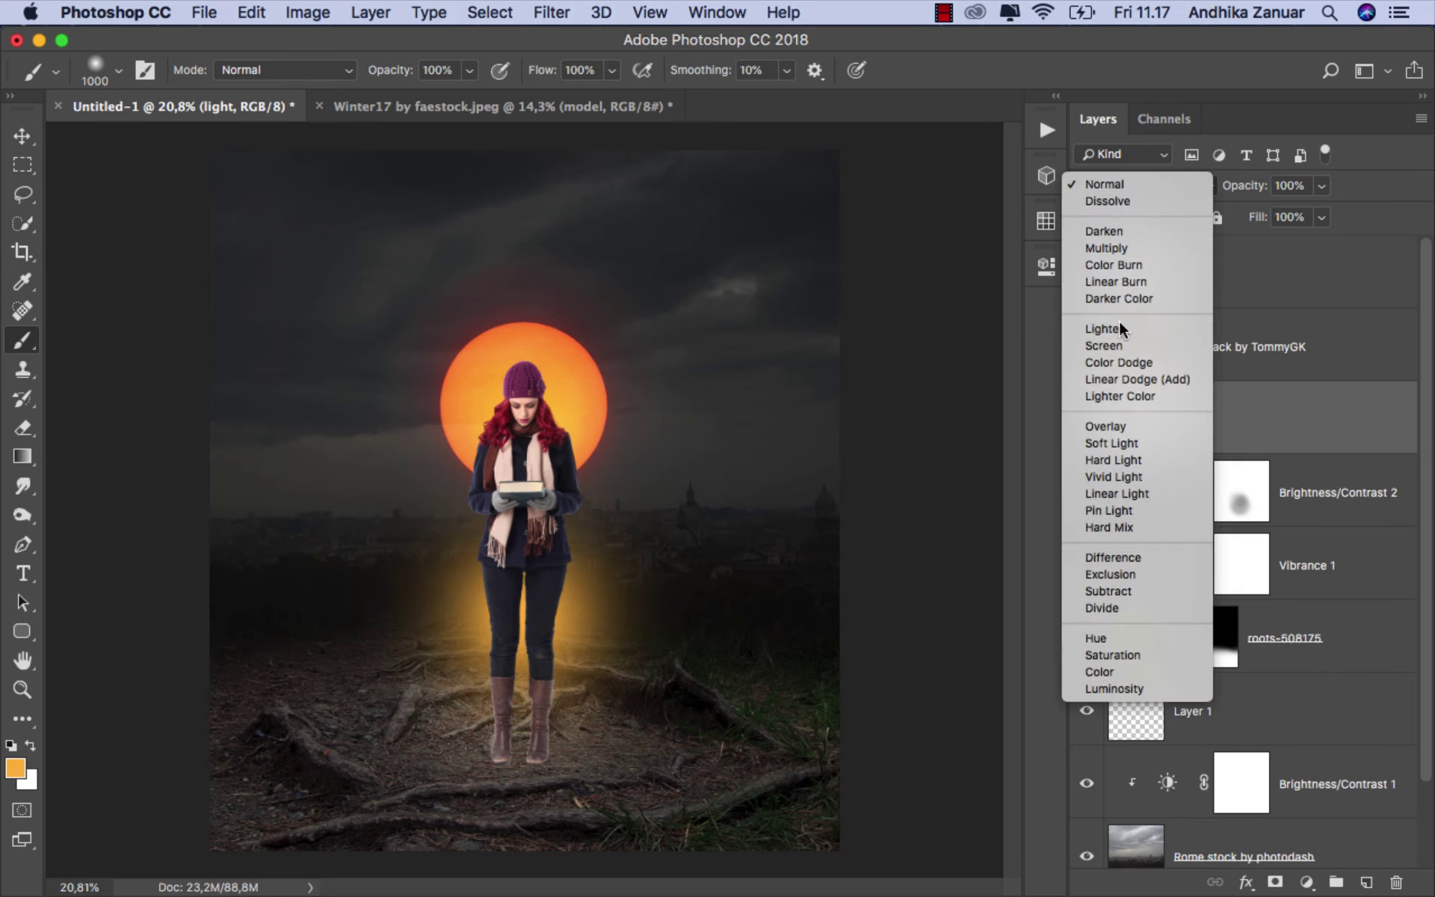
click(1121, 444)
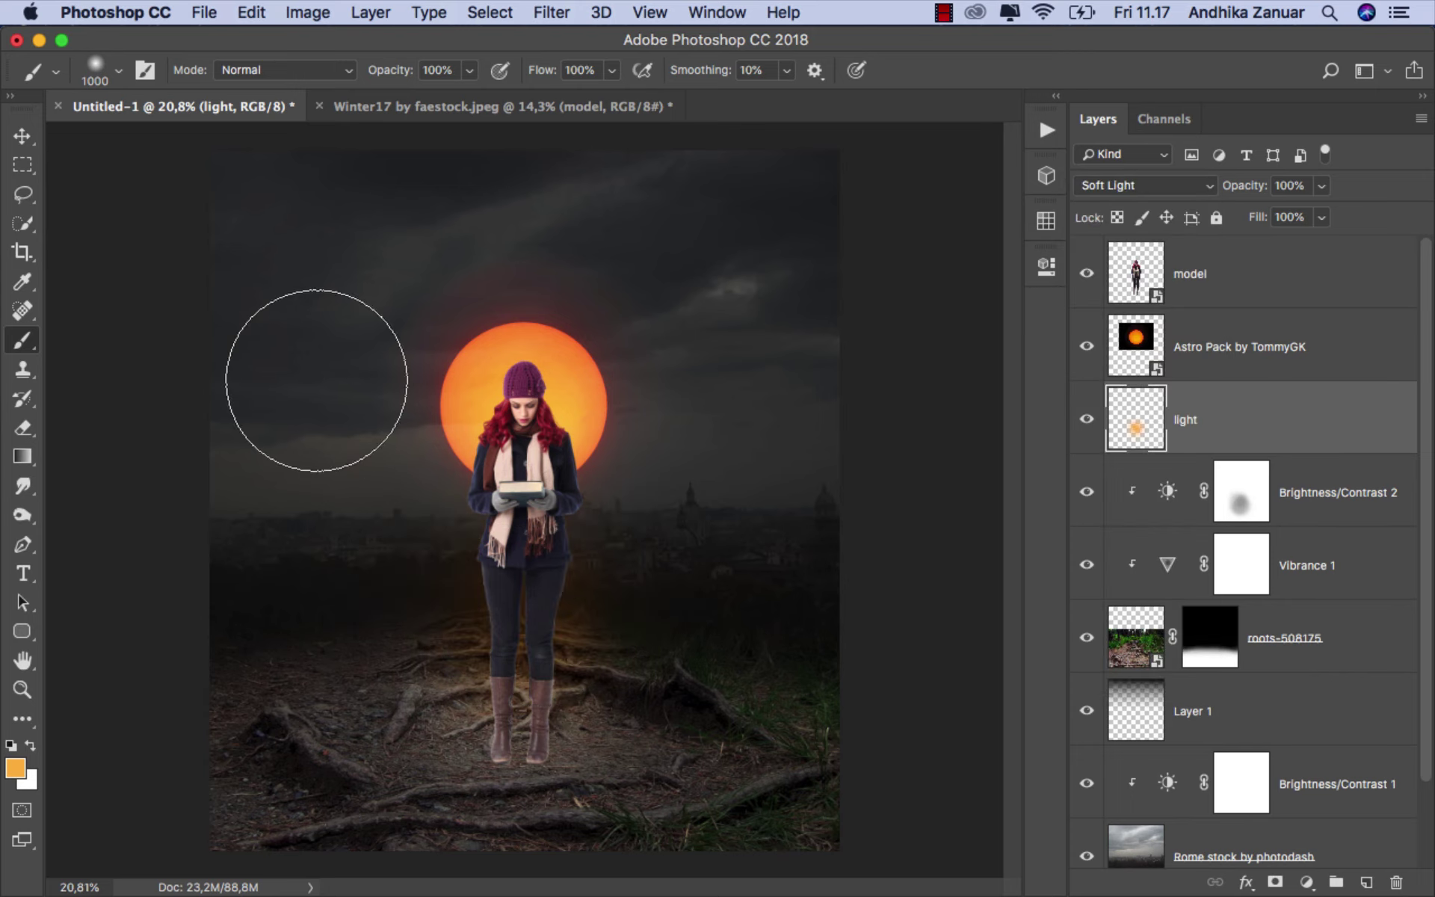
click(22, 135)
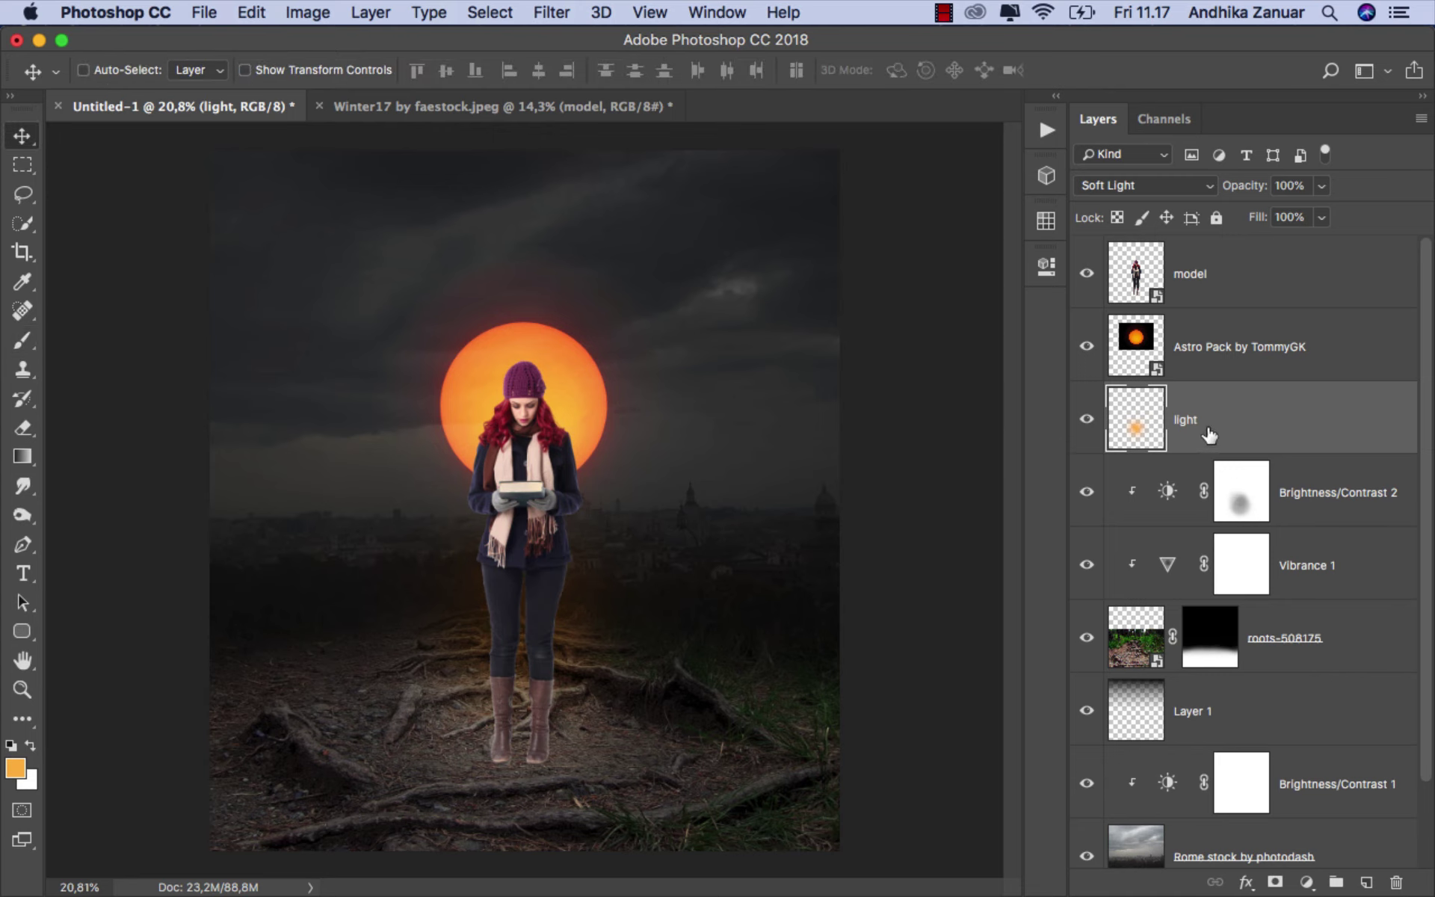
Step: Widen the light layer's glow to roughly double width and stretch it taller
key(ctrl+t)
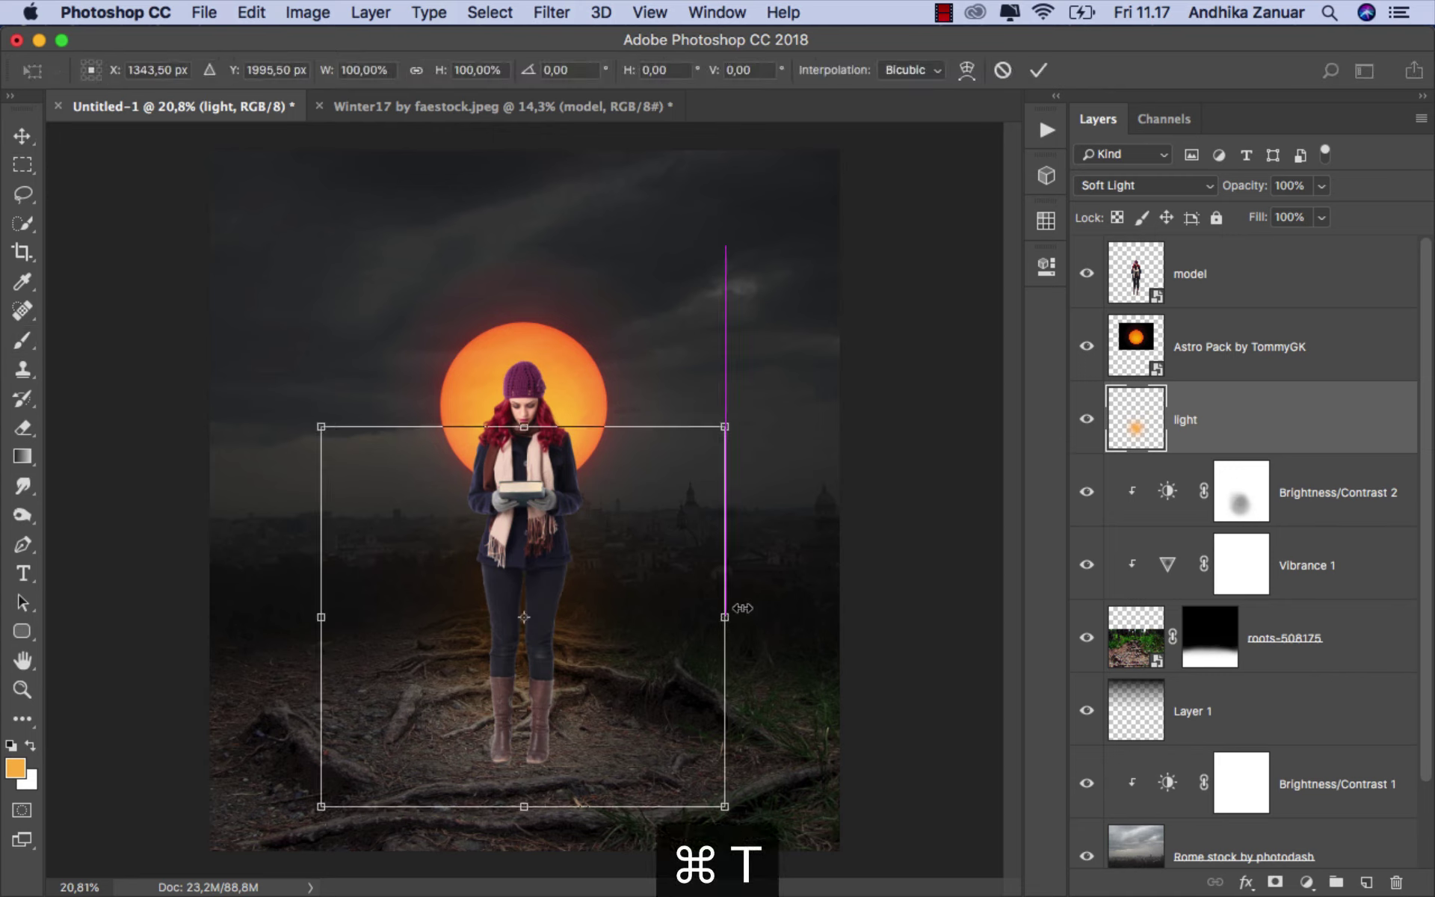
drag(721, 642, 806, 590)
drag(524, 427, 526, 258)
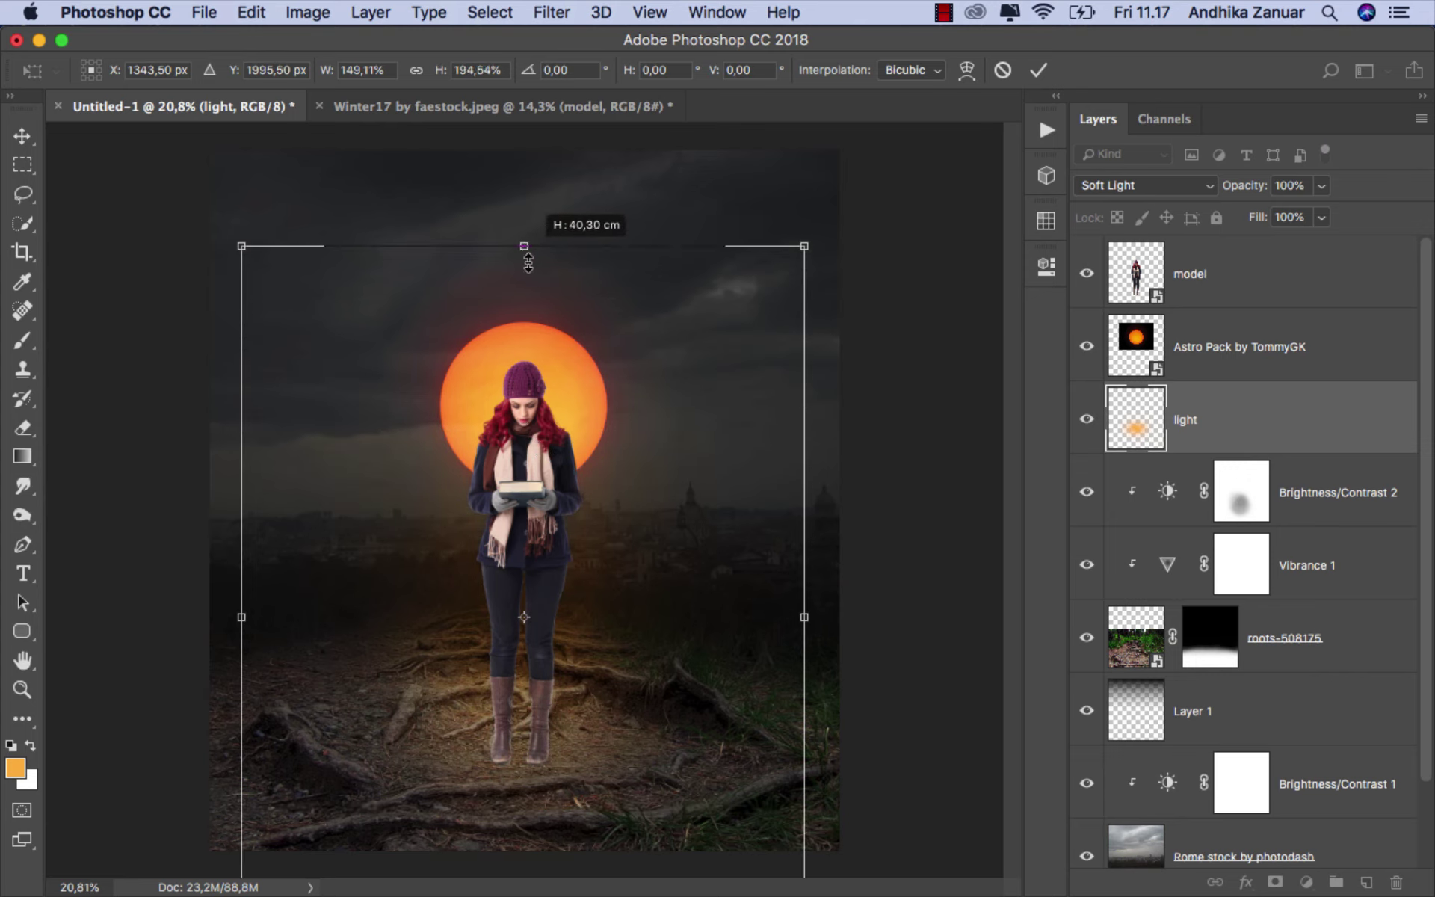
drag(526, 259, 524, 294)
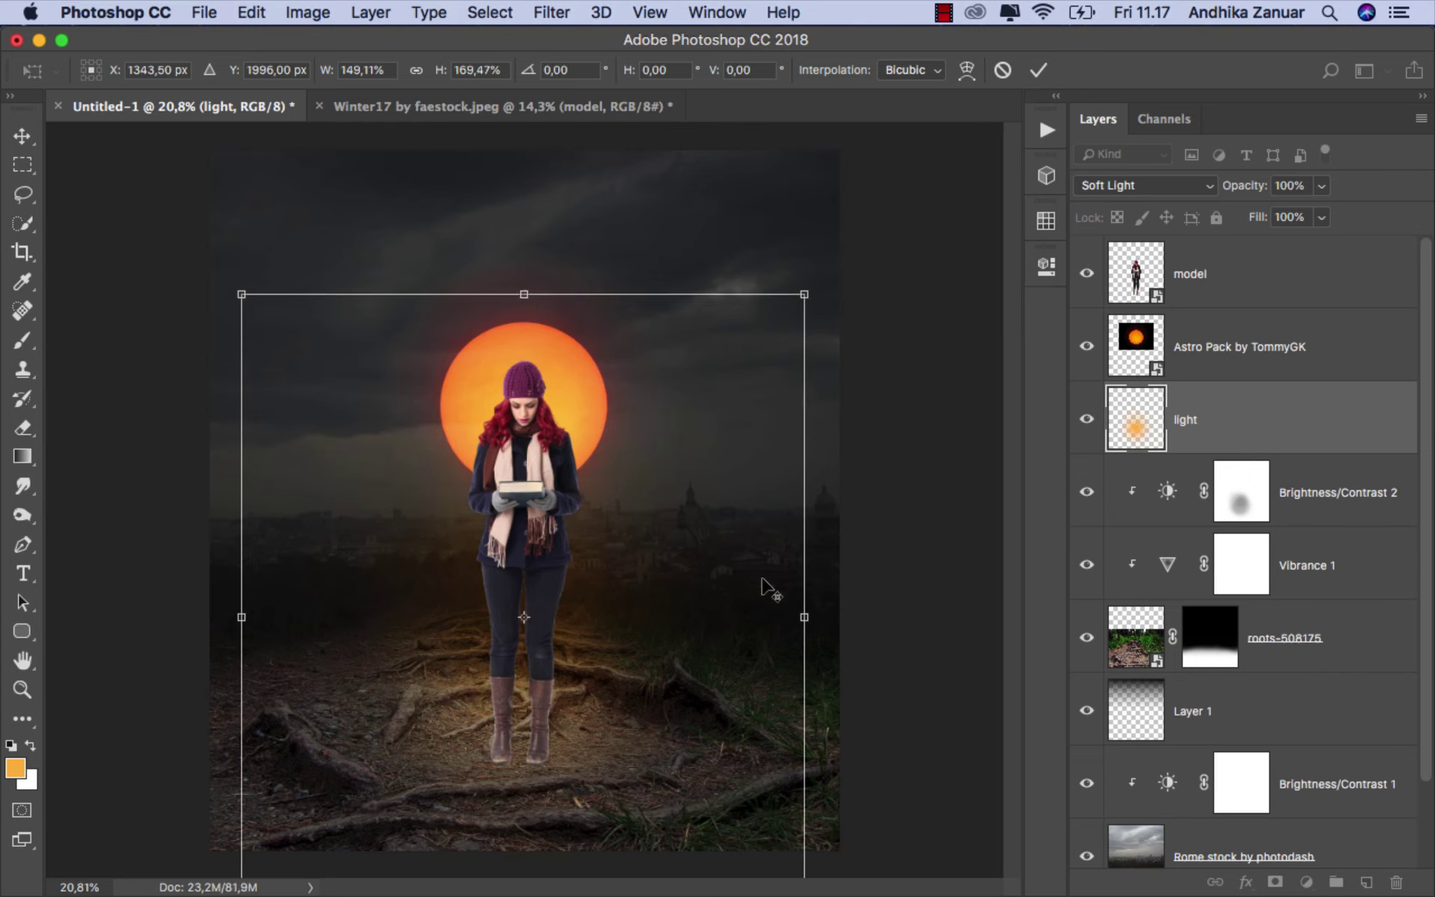
mouse_move(804, 617)
mouse_down()
mouse_move(907, 608)
mouse_move(1105, 556)
mouse_move(1068, 554)
mouse_up()
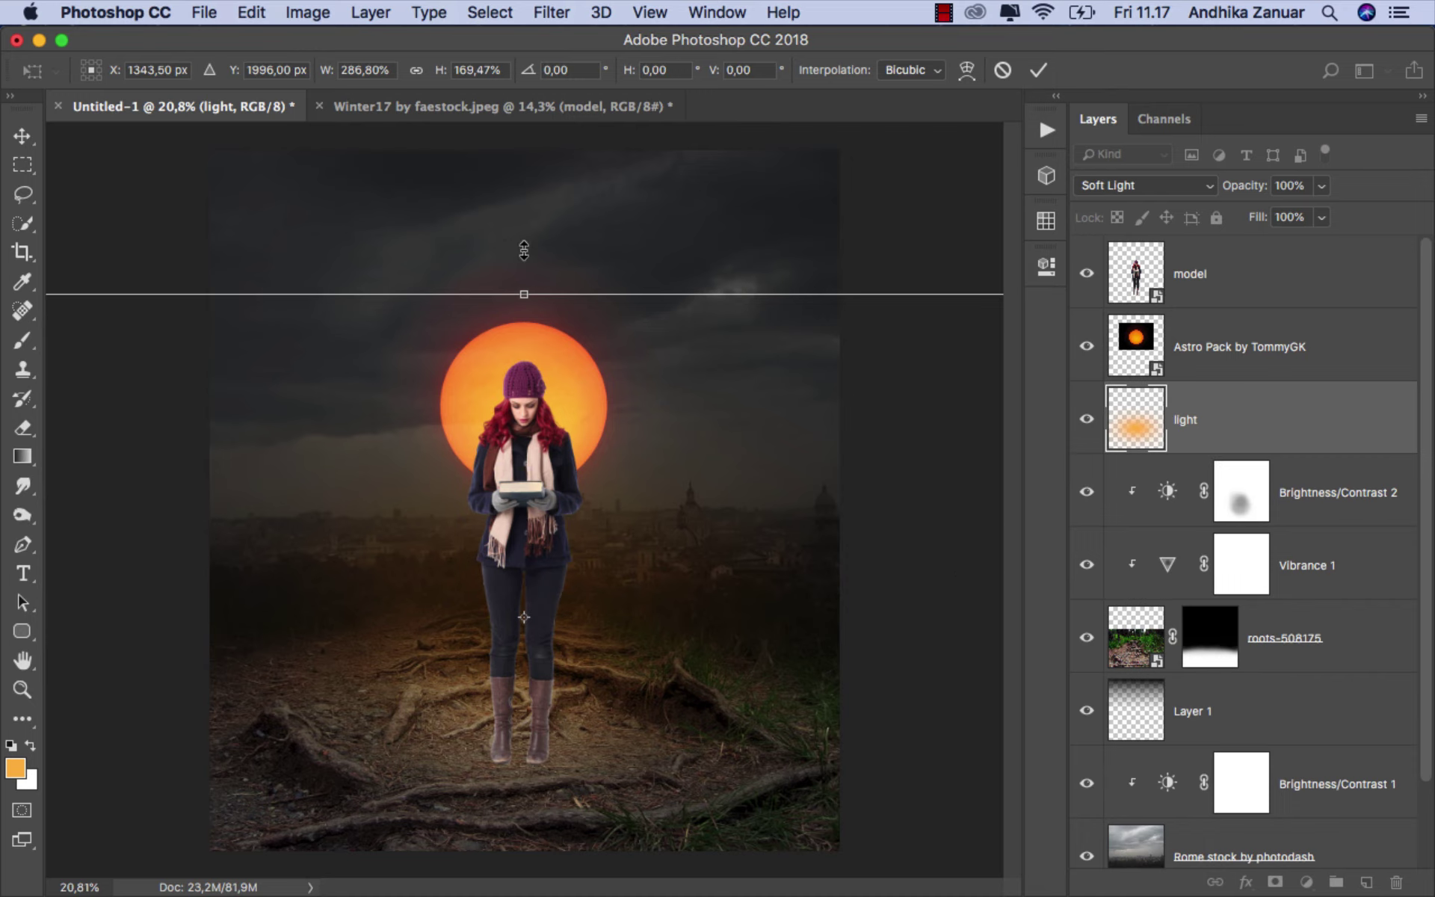
drag(524, 250, 524, 229)
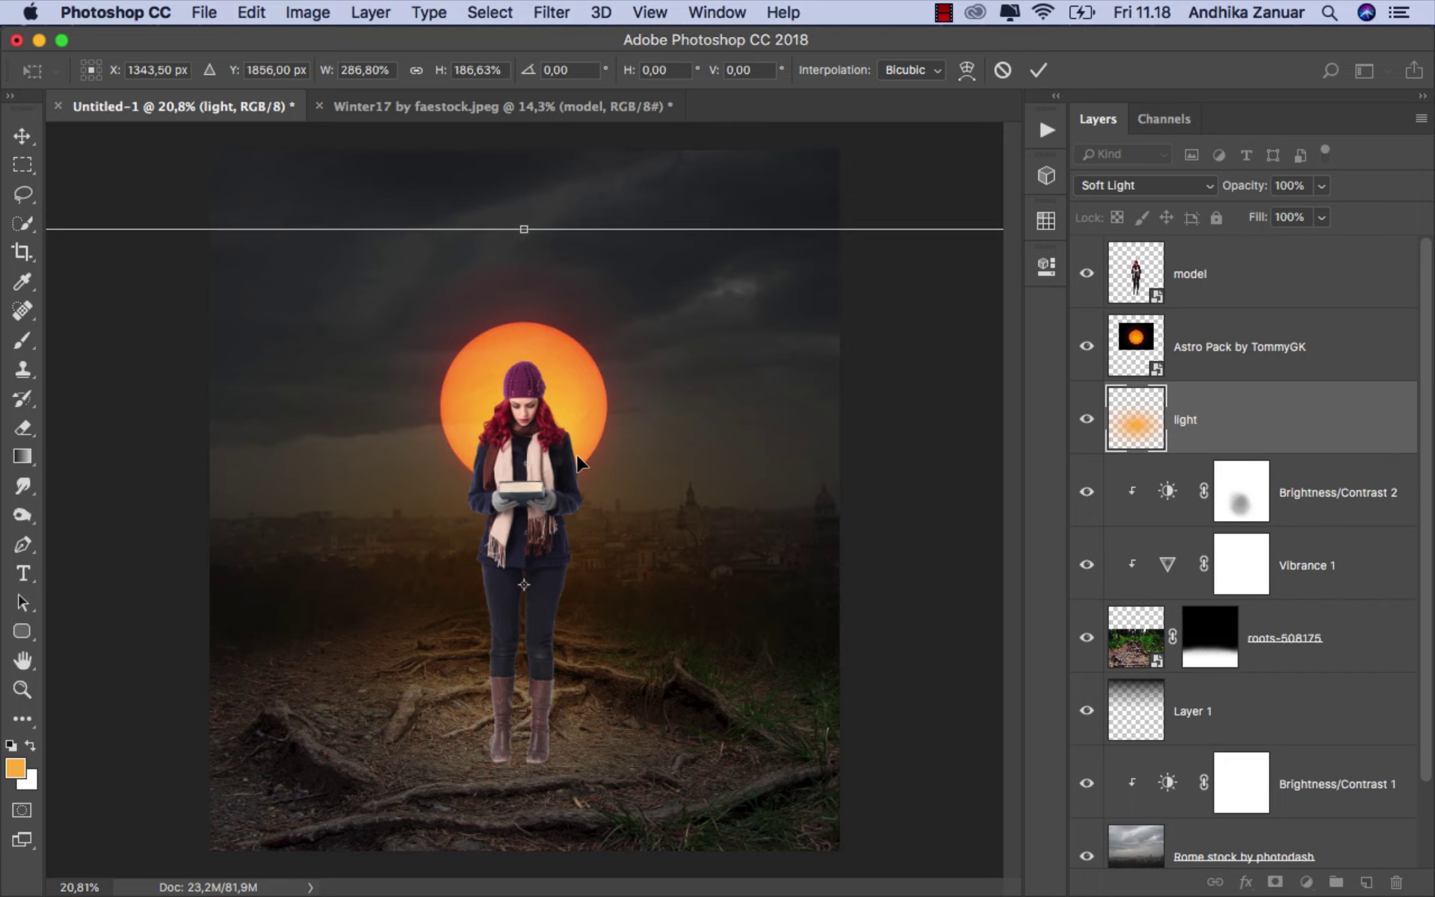
Step: Extend the glow's bottom edge downward, commit the transform, and toggle the layer to compare
scroll(603, 613, down, 5)
drag(526, 708, 526, 735)
scroll(551, 710, up, 3)
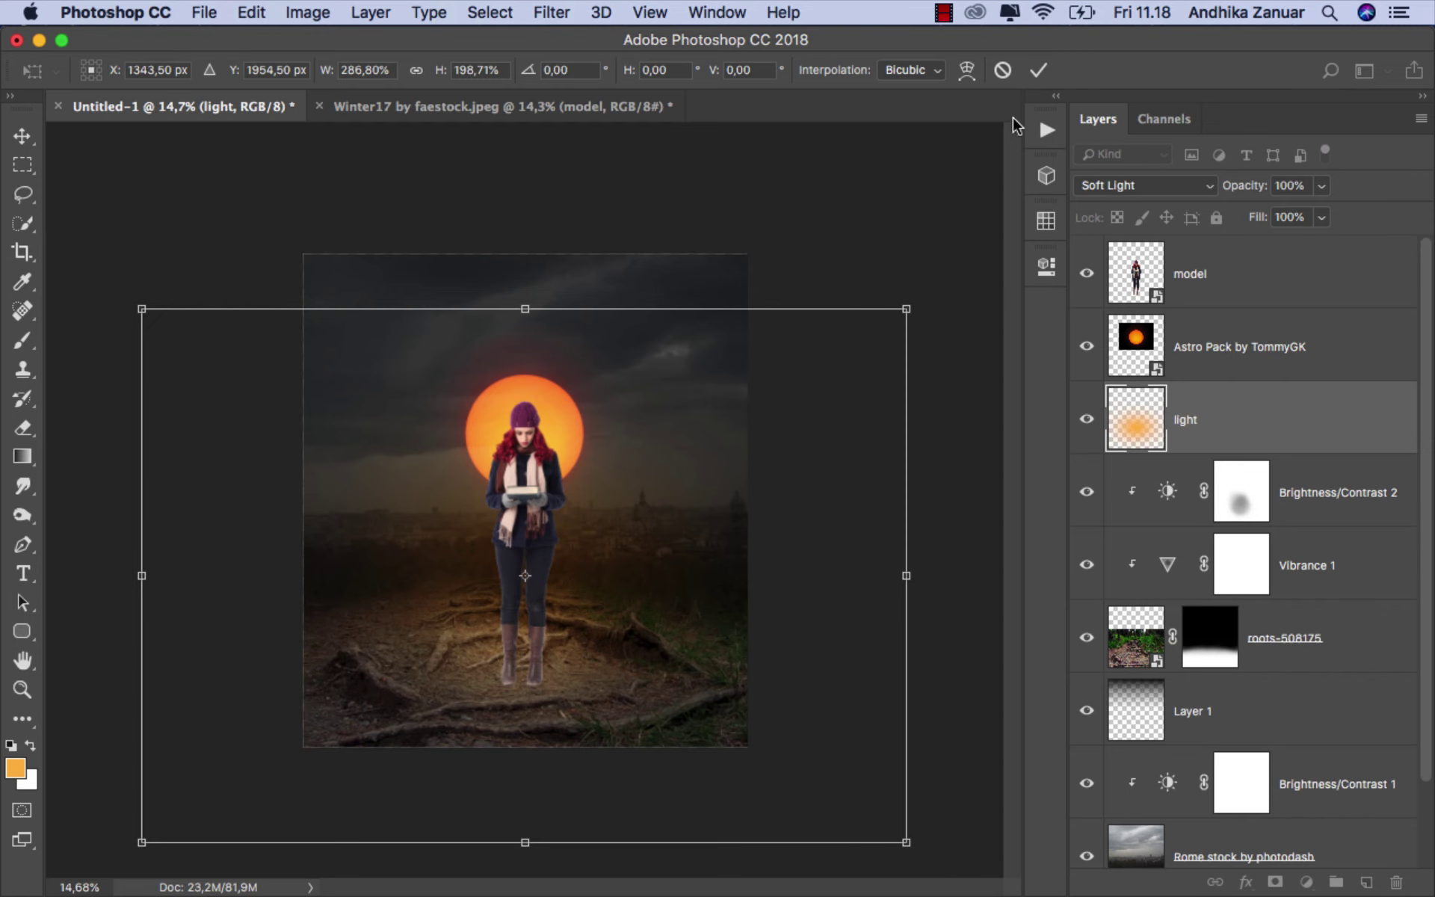
click(1039, 70)
scroll(545, 592, up, 1)
scroll(537, 596, up, 2)
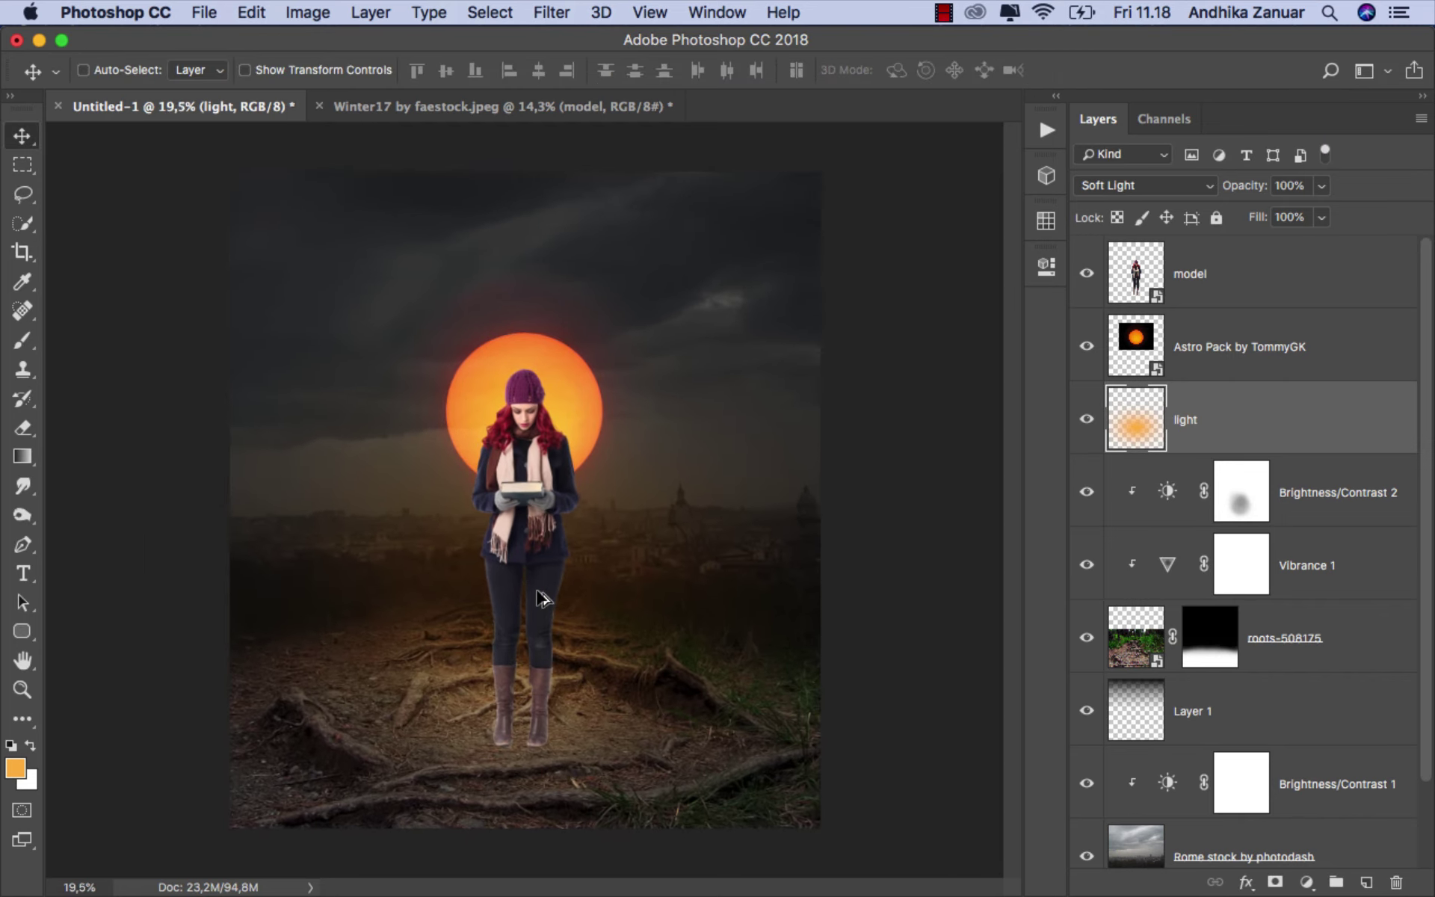
scroll(538, 598, up, 1)
scroll(540, 611, up, 1)
click(1090, 419)
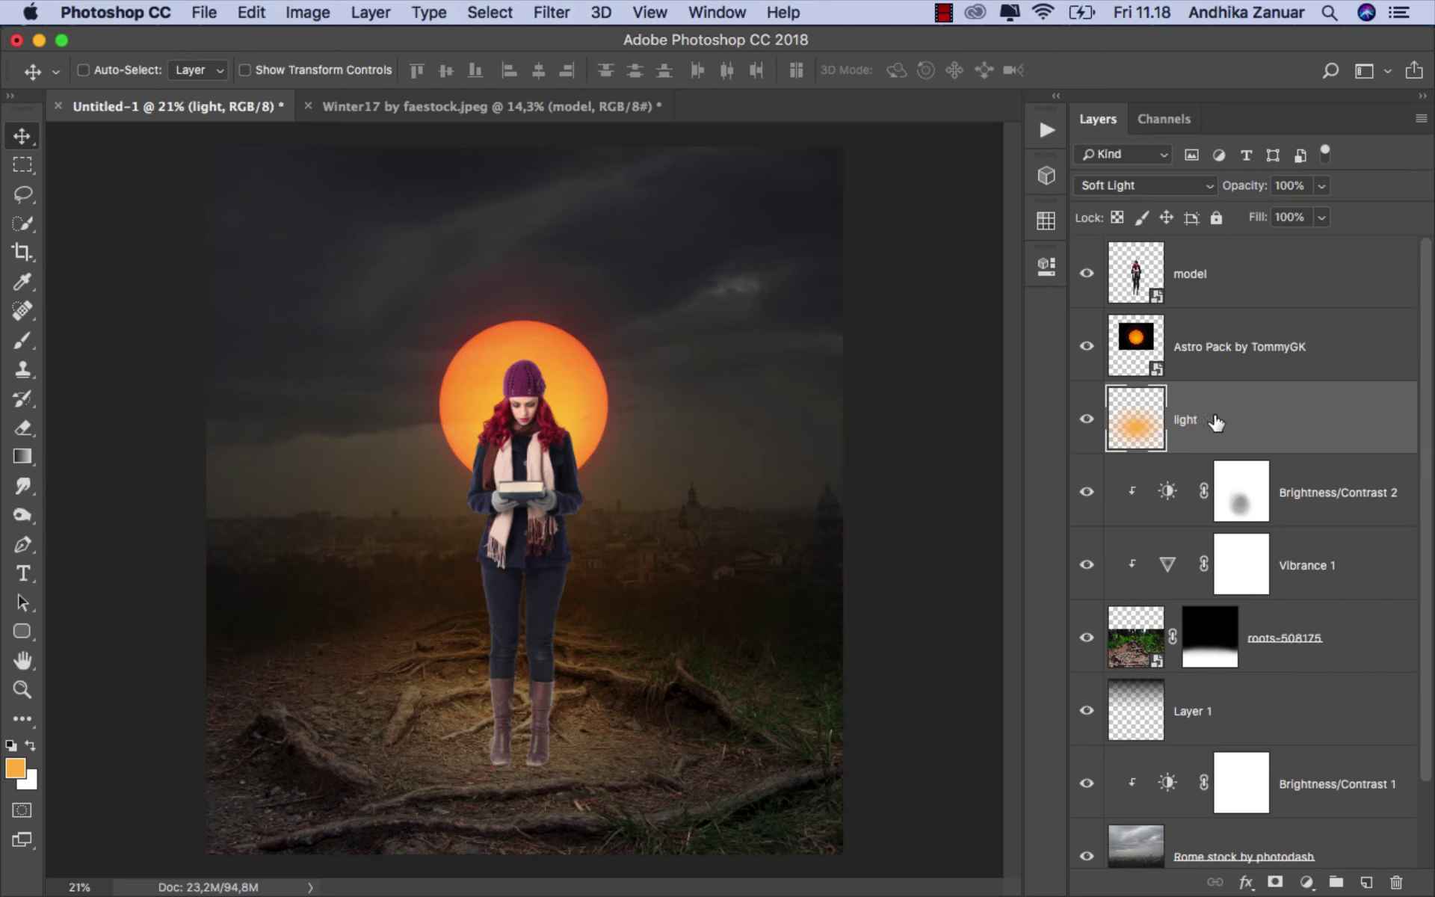
Step: Duplicate the model layer and rename the copy 'shadow'
click(1248, 275)
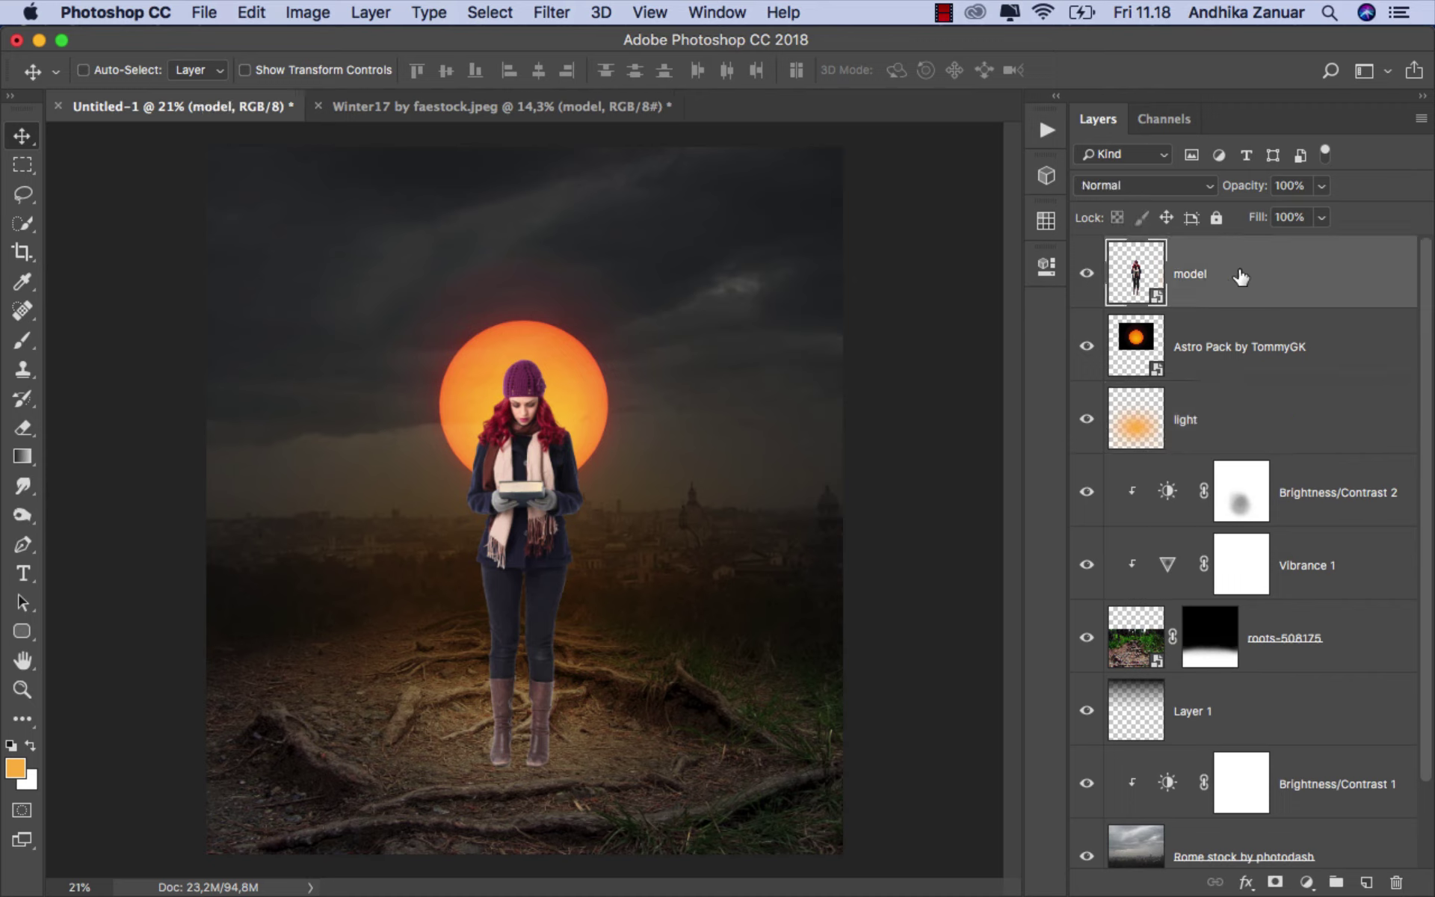
click(1088, 276)
click(1088, 275)
mouse_move(1218, 282)
mouse_down()
mouse_move(1366, 810)
mouse_move(1368, 881)
mouse_up()
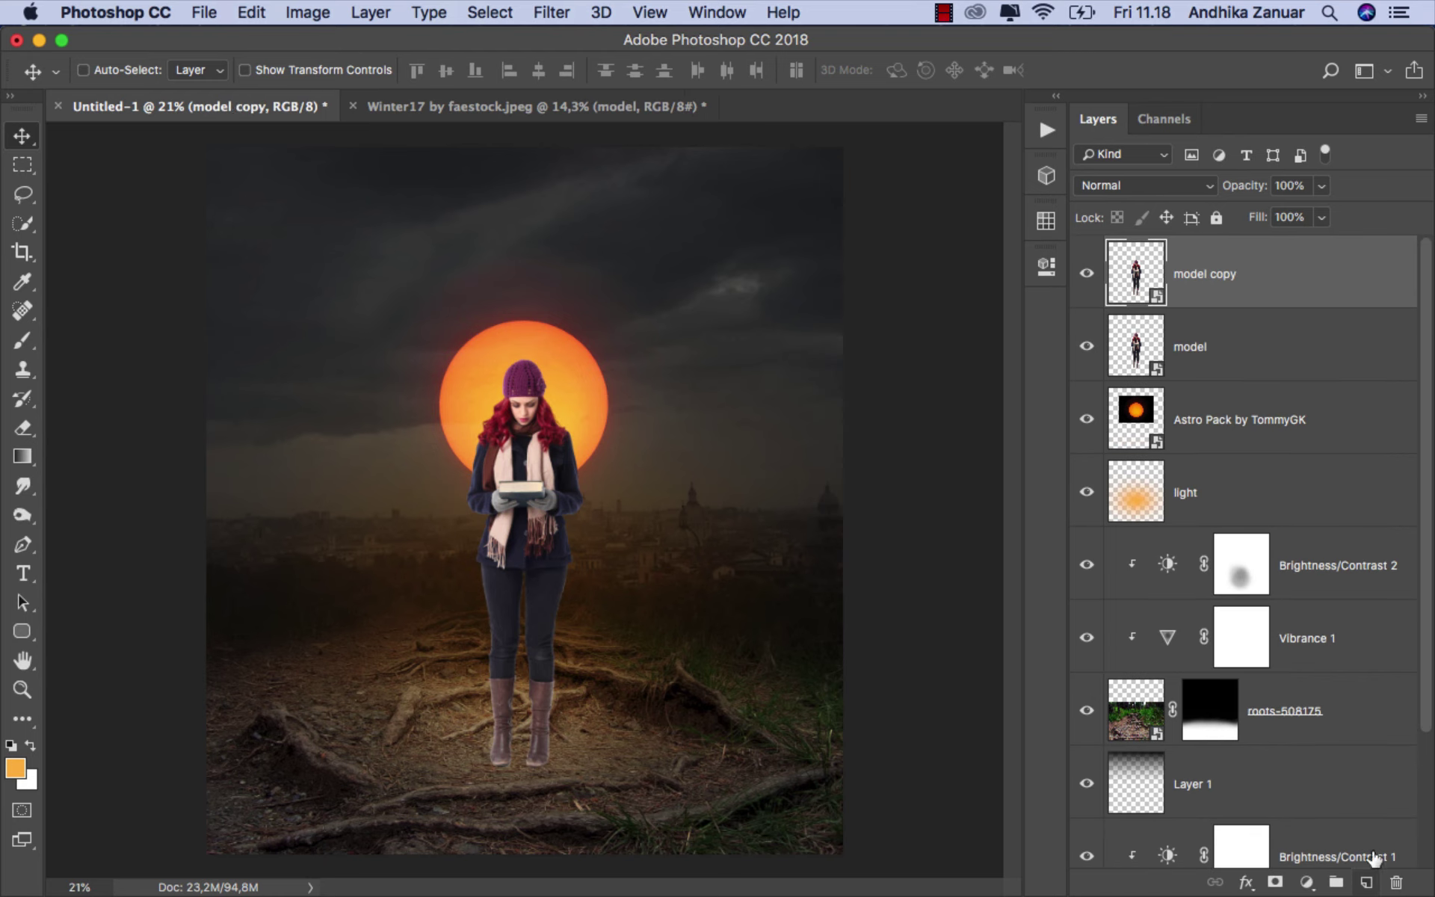
double_click(1214, 280)
text(shadow)
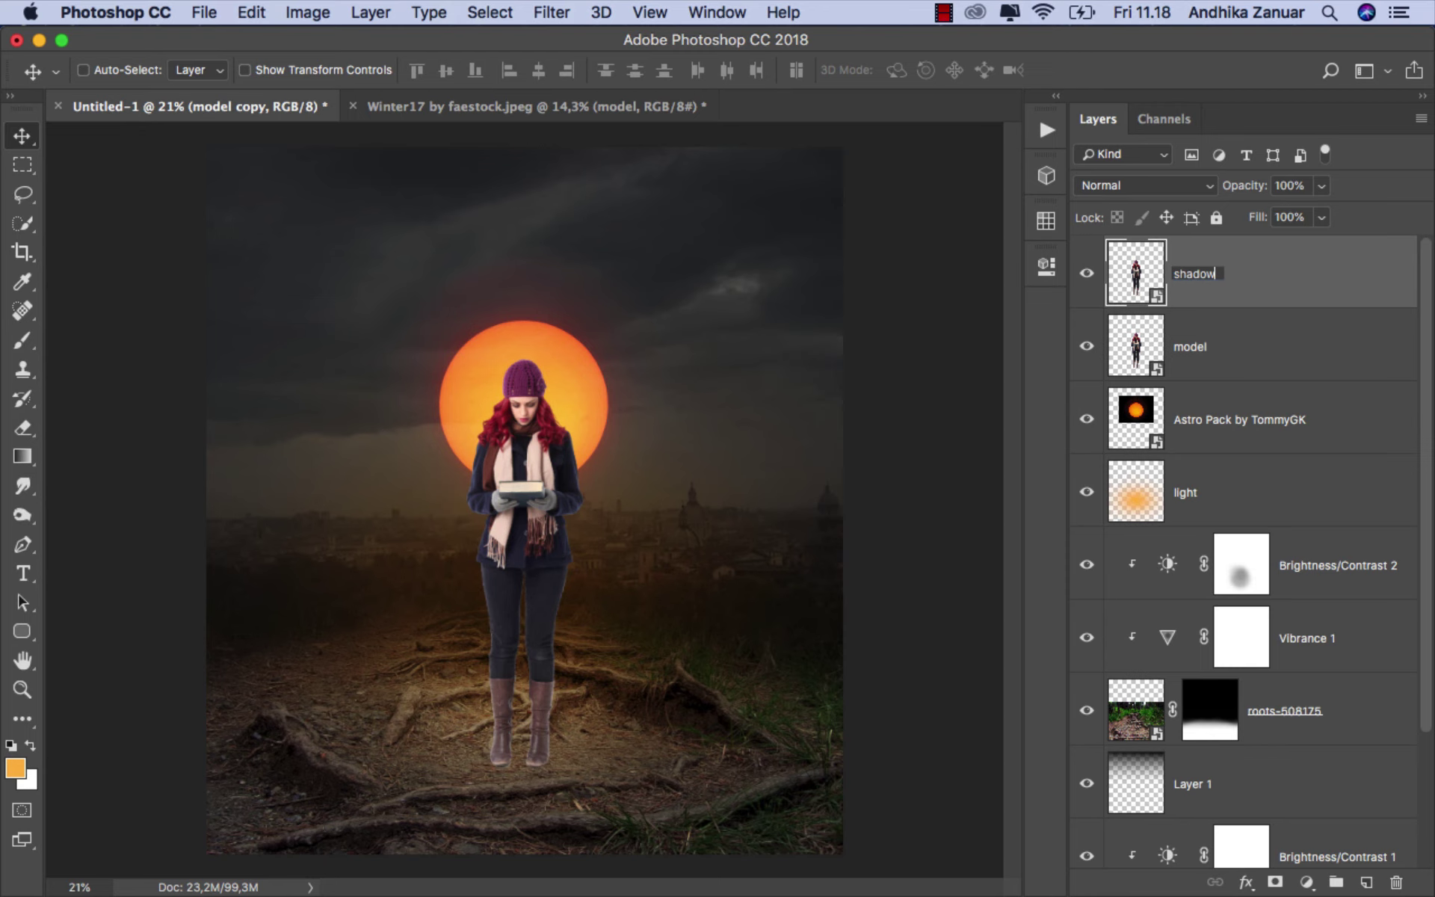
key(Return)
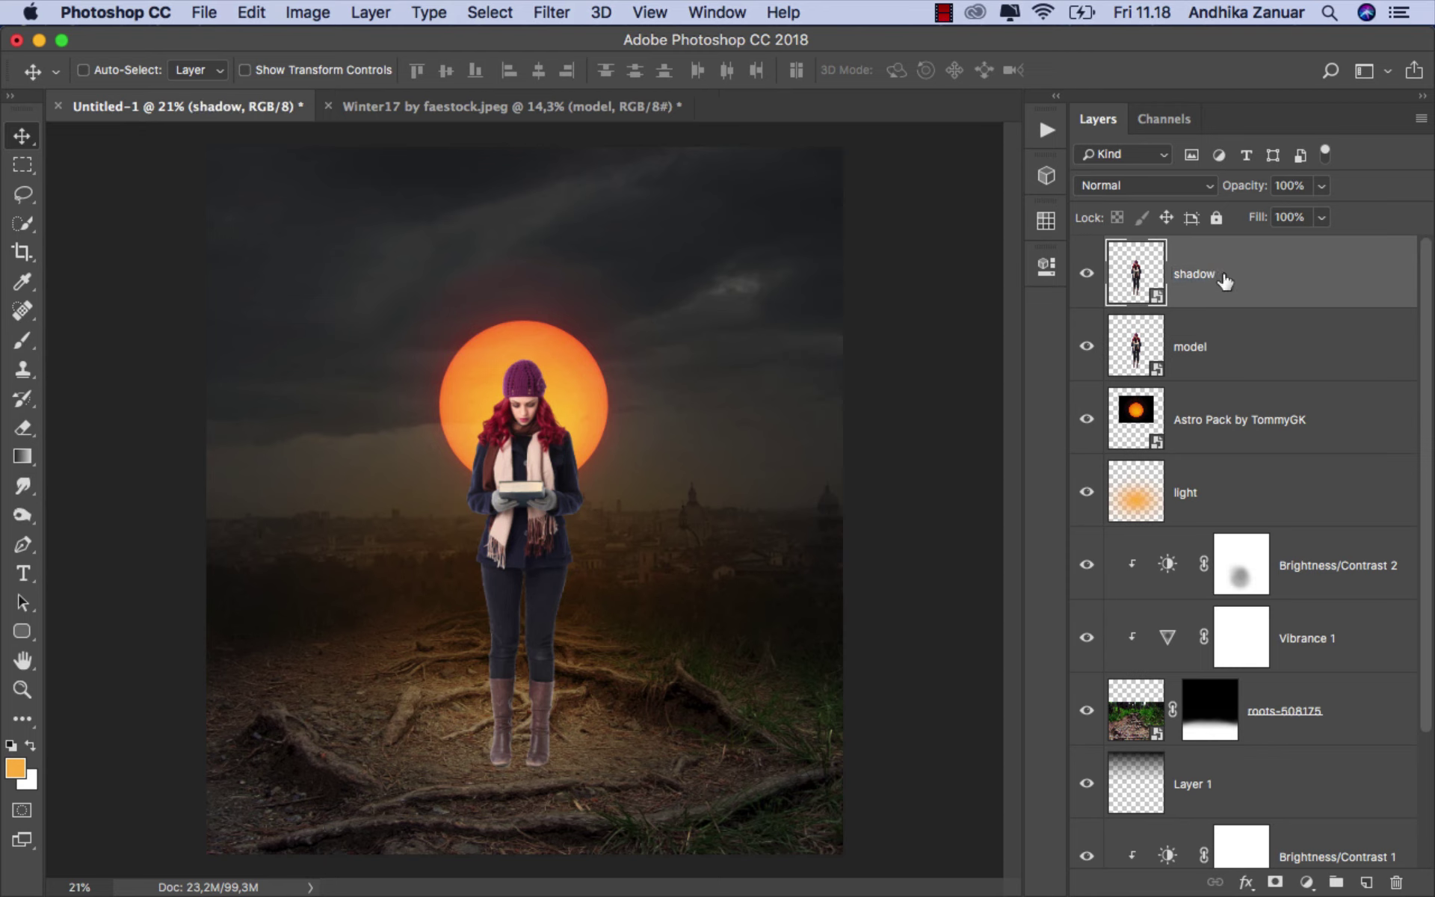
Step: Rasterize the shadow layer, darken it to black with Lightness -100, and move it below model
right_click(1226, 278)
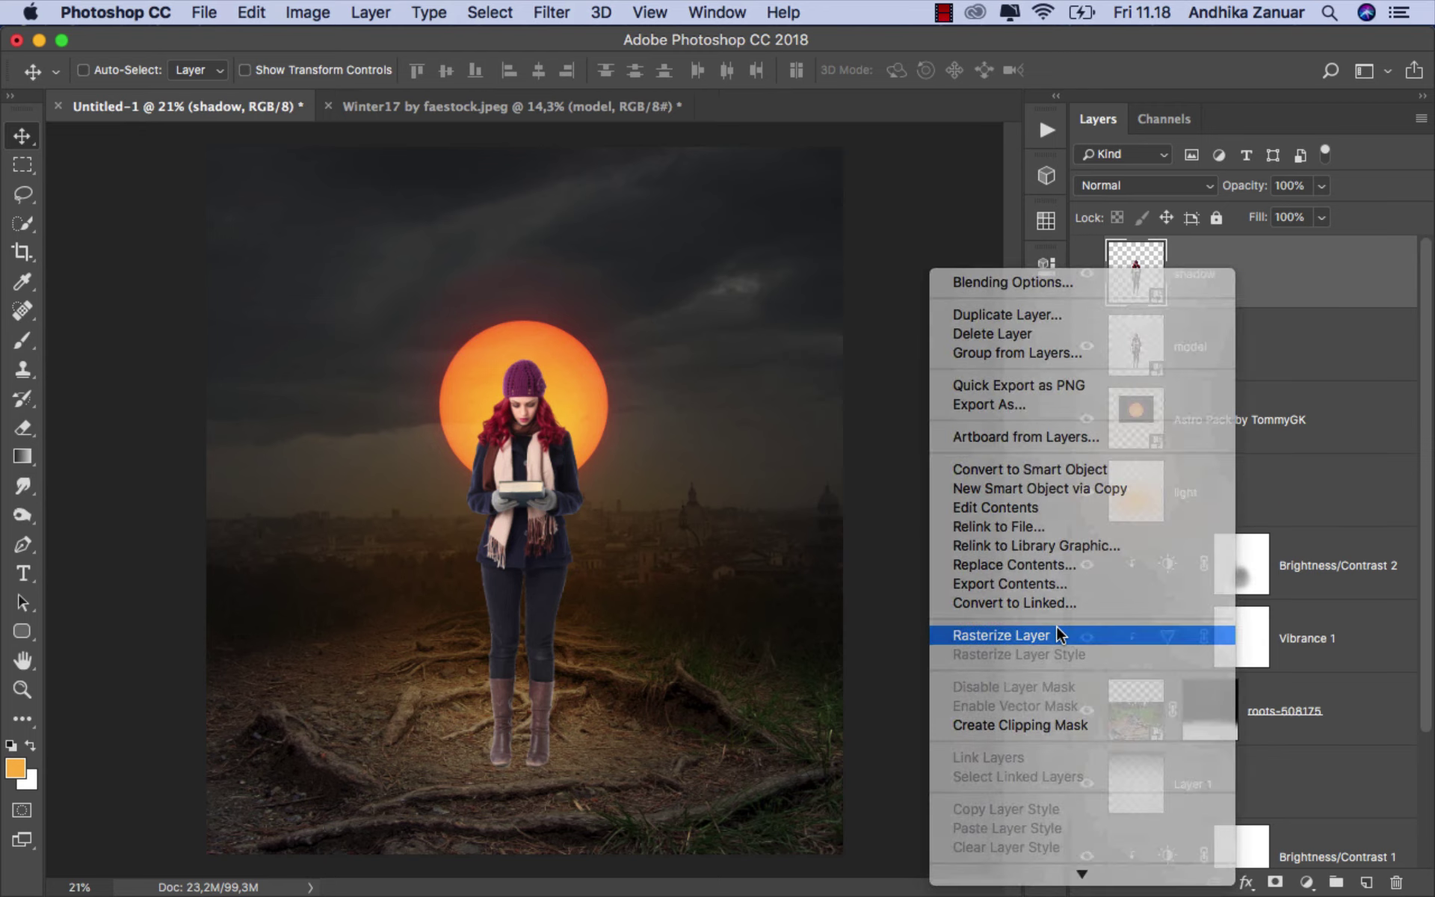
click(1060, 635)
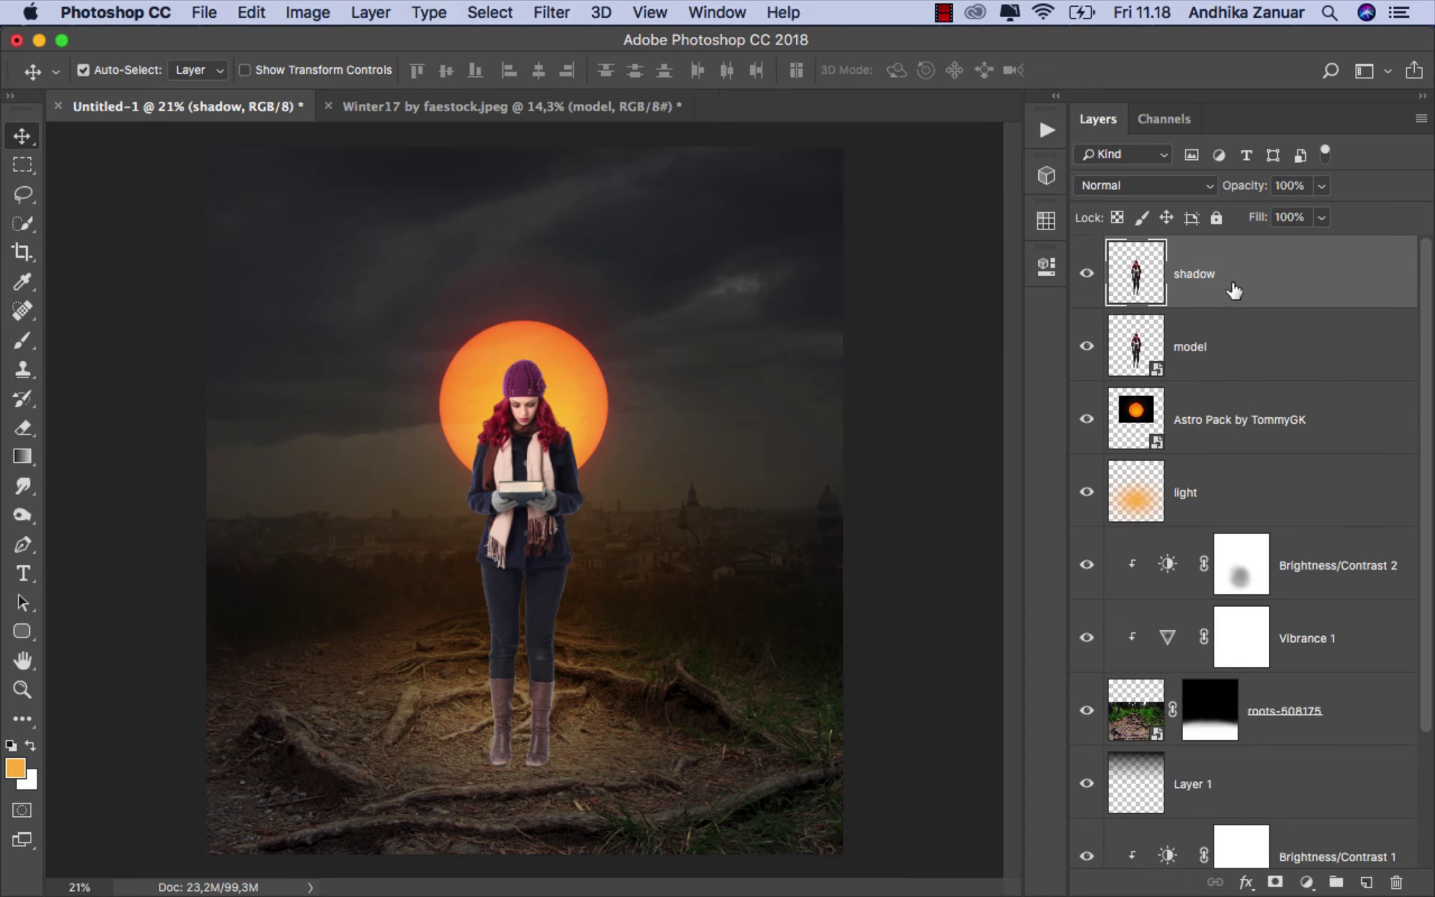
key(super+u)
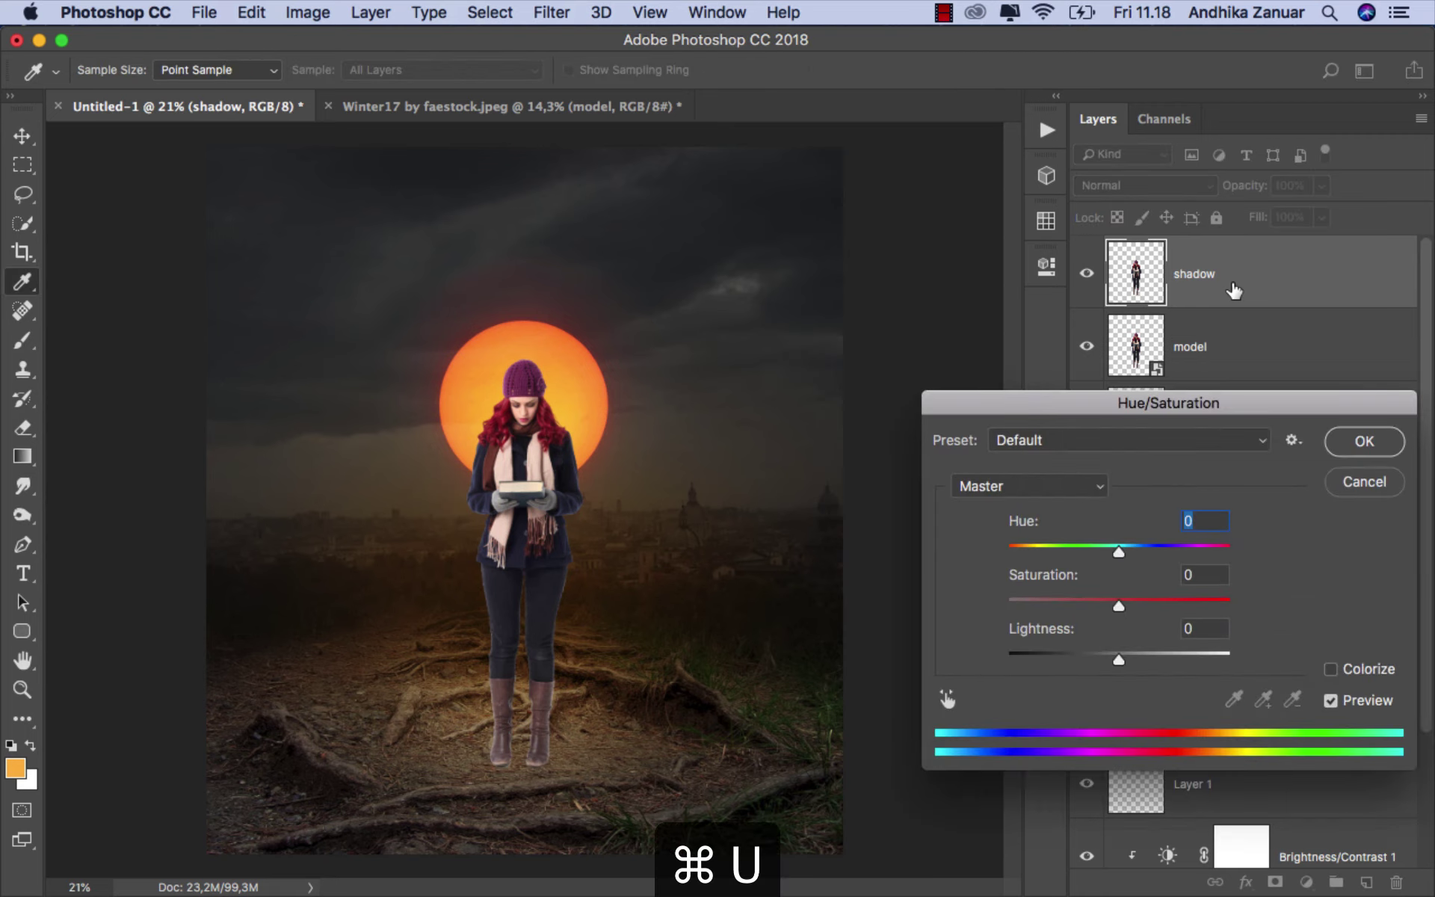
drag(1121, 658, 1006, 658)
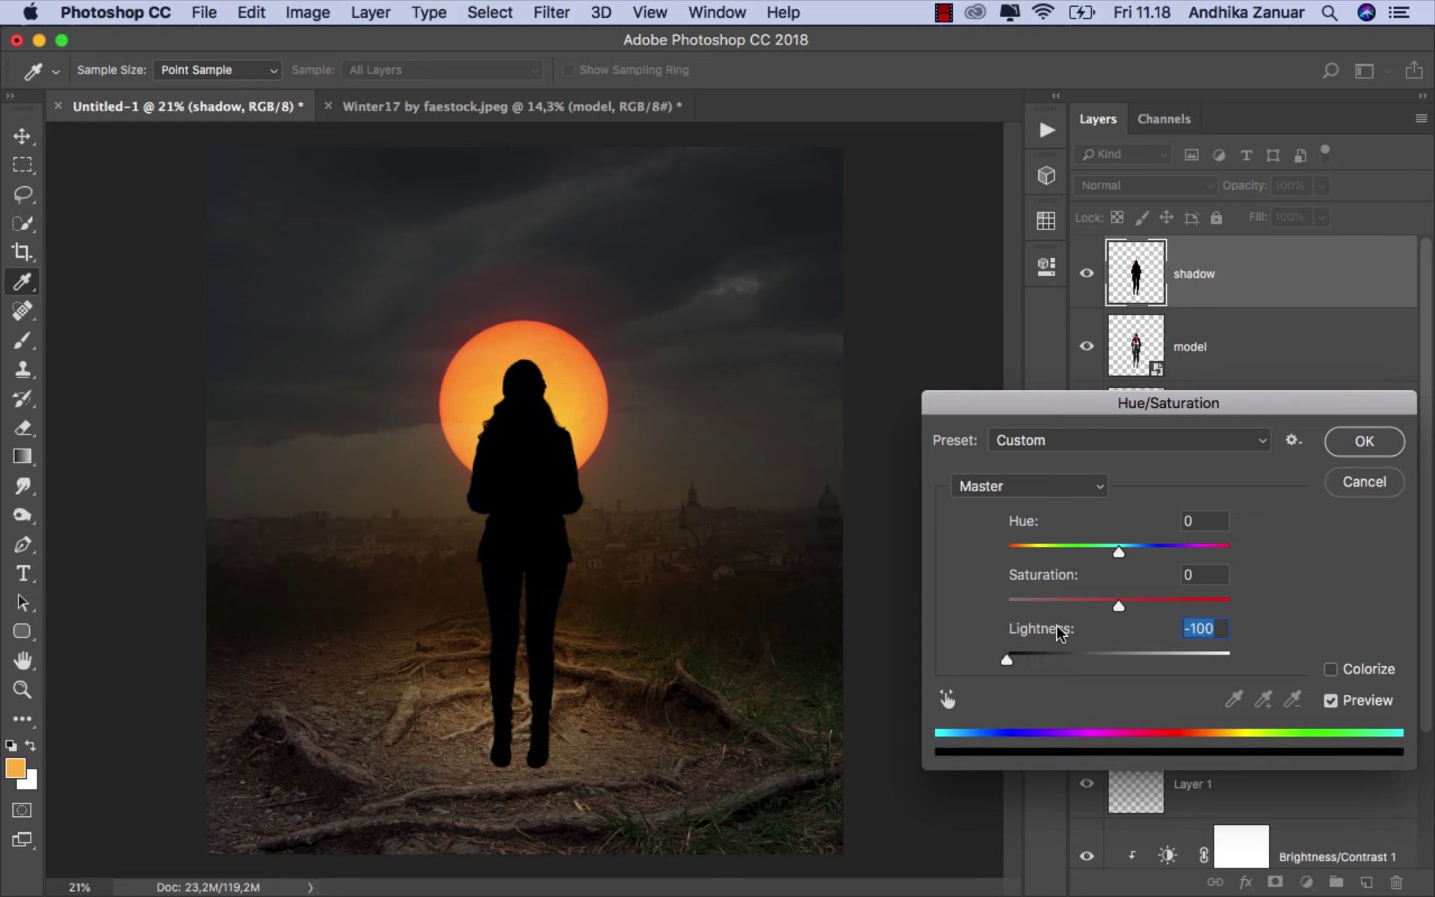
click(1339, 447)
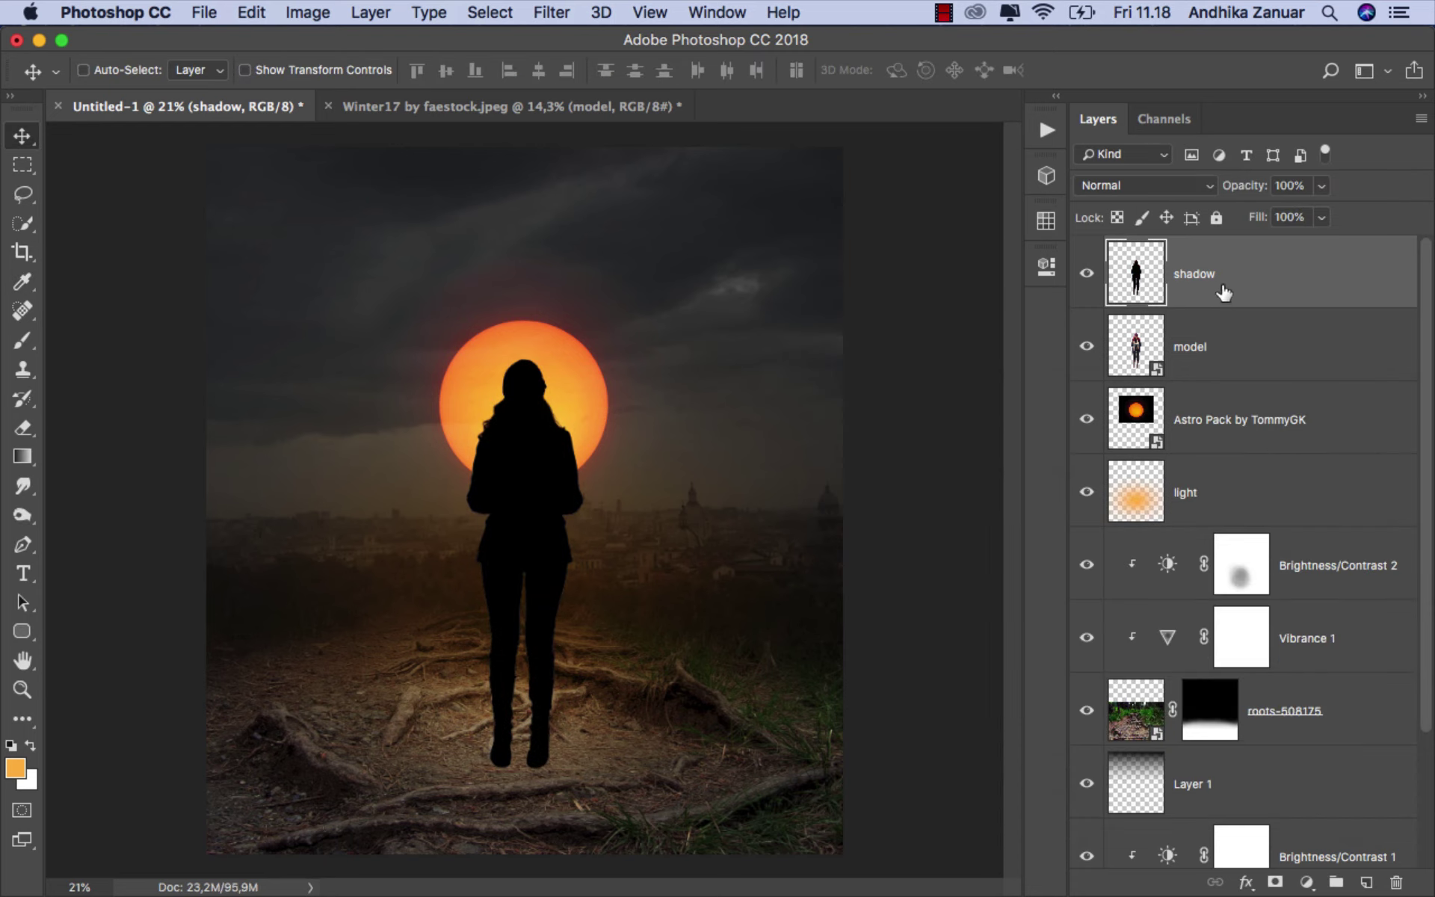
drag(1224, 291, 1214, 366)
Step: Distort the shadow to flip it down and stretch it beneath the boots
key(super+t)
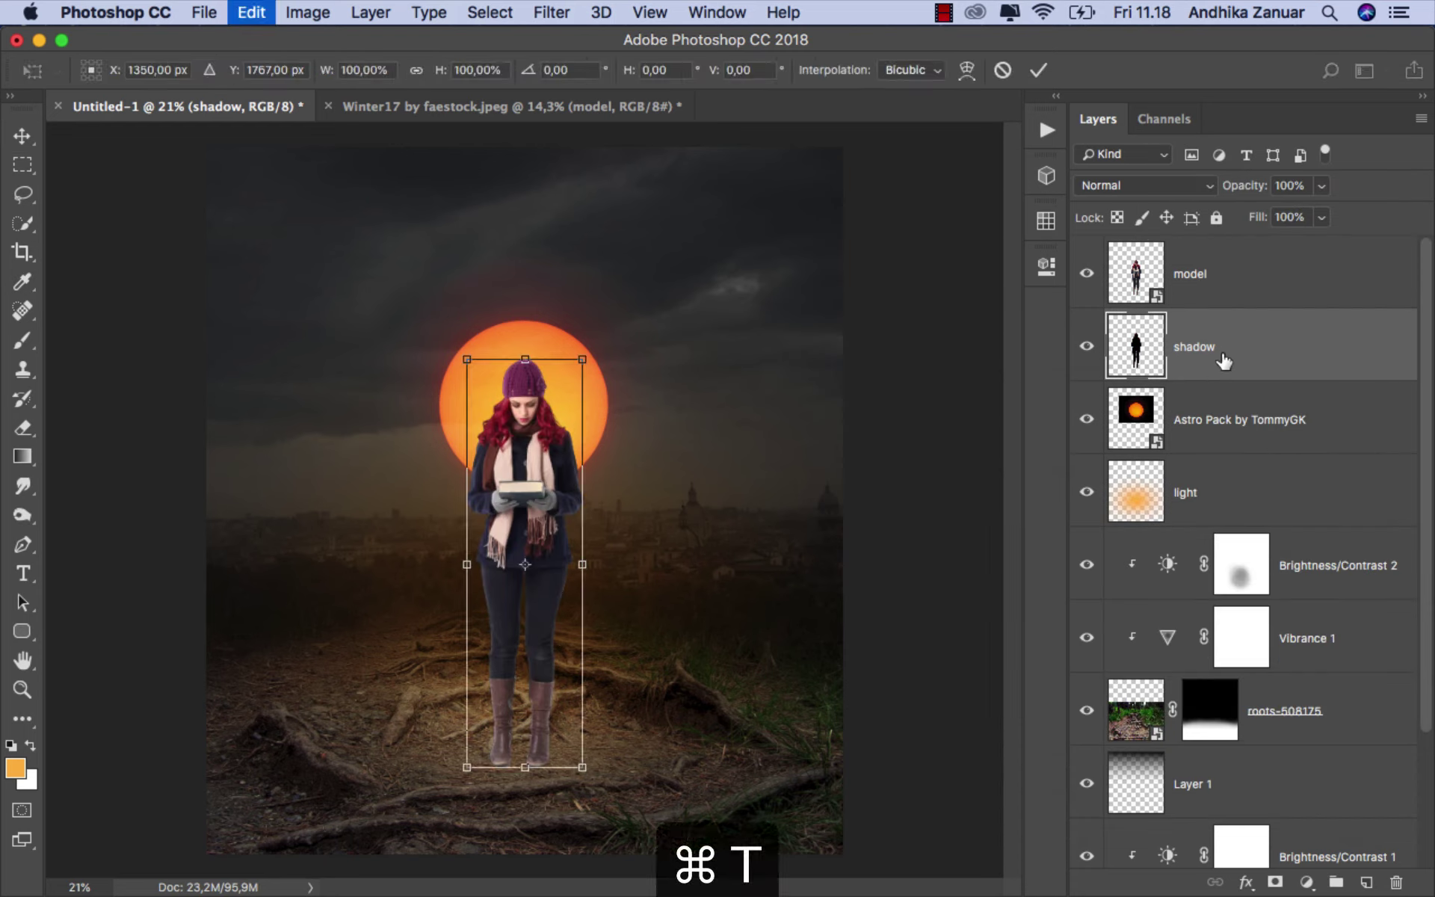
right_click(525, 417)
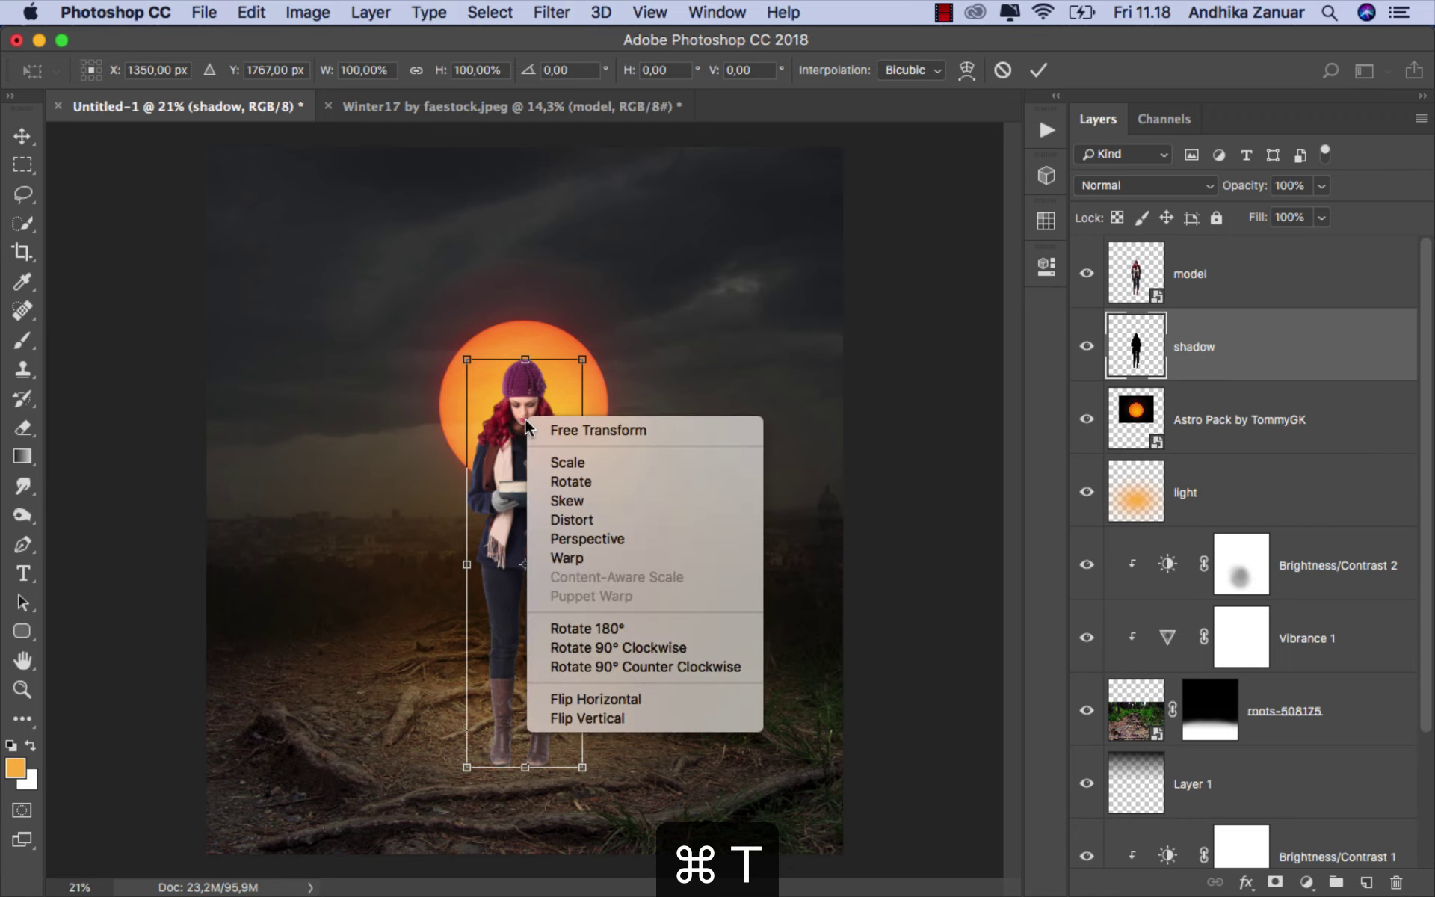
click(603, 519)
scroll(590, 538, down, 3)
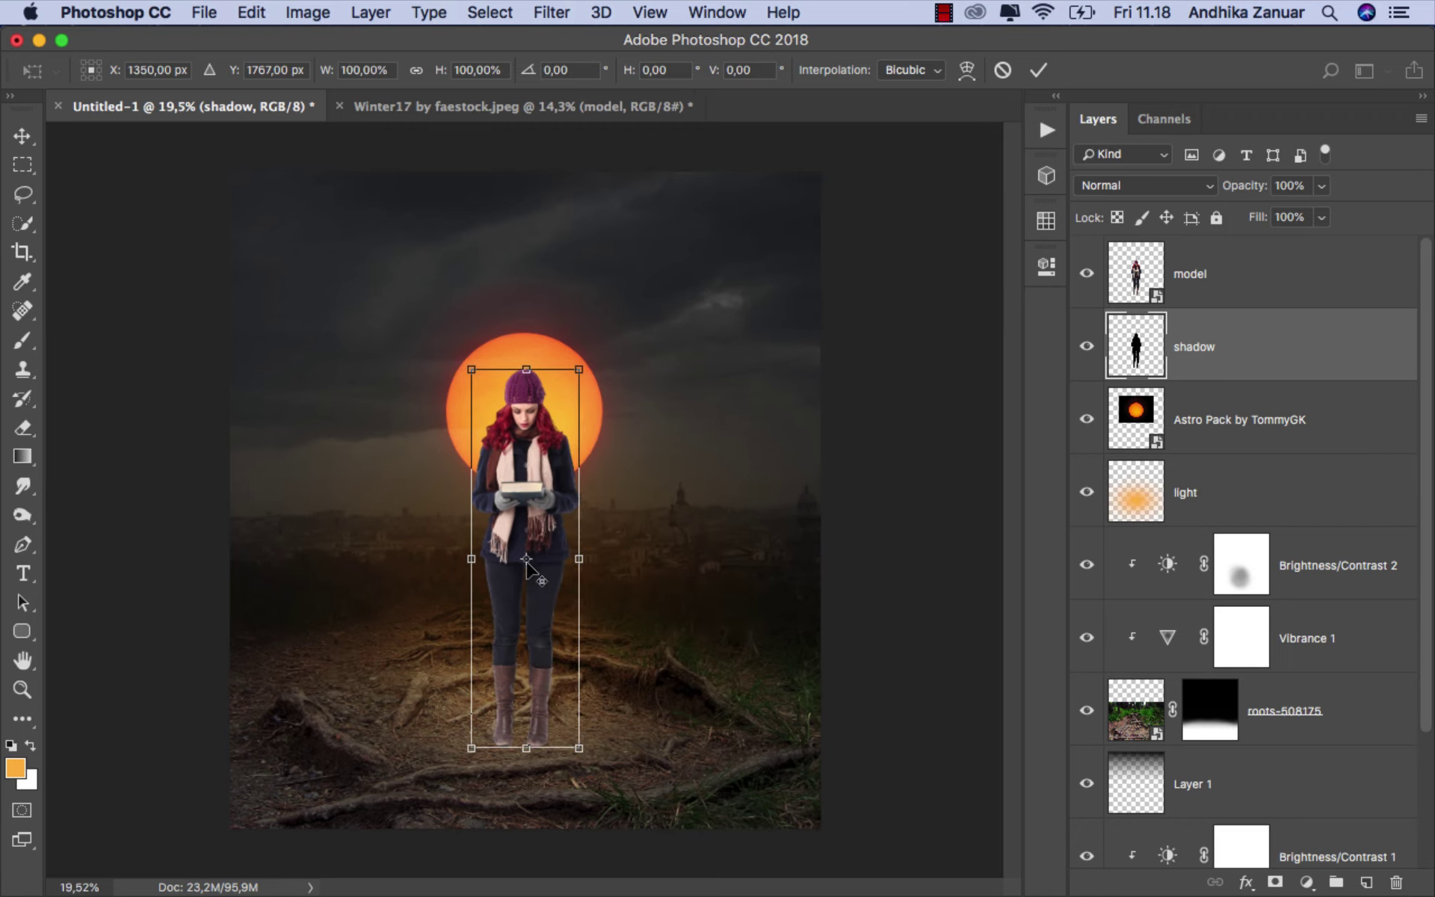
drag(526, 396, 534, 777)
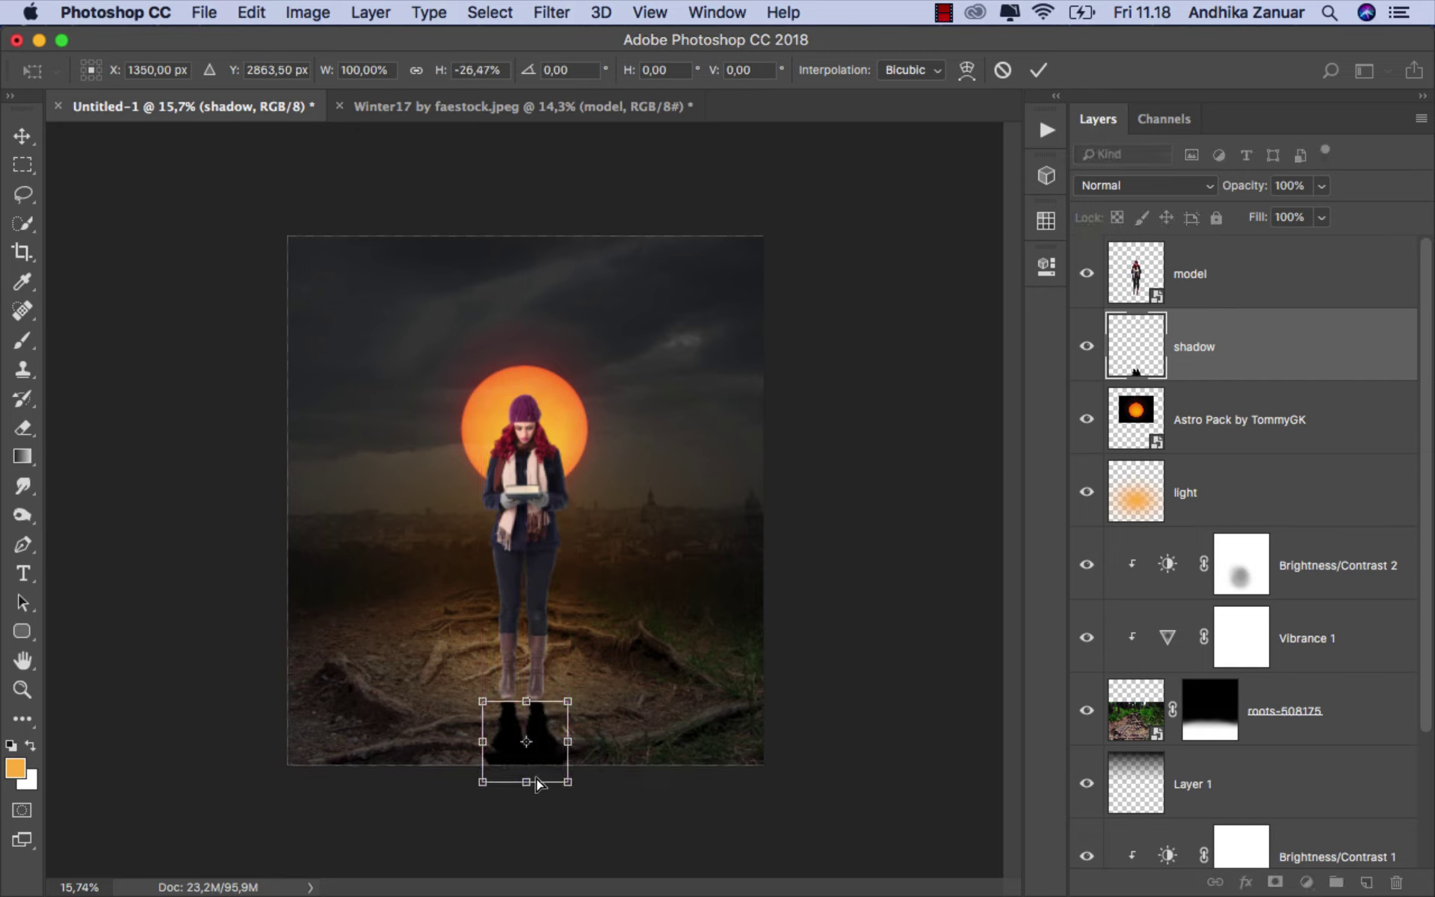
drag(527, 783, 528, 803)
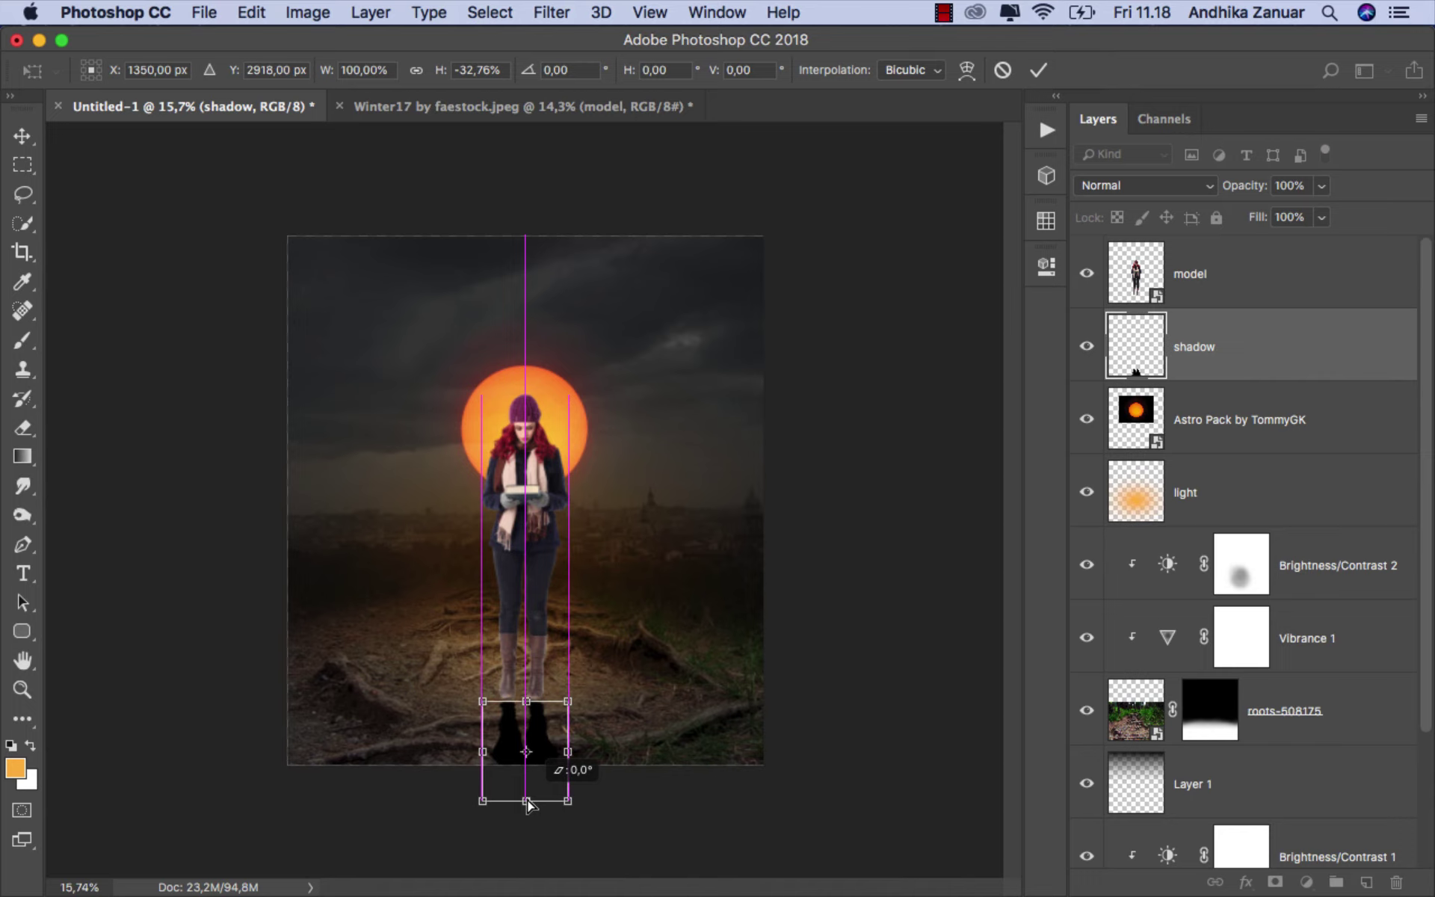
drag(528, 805, 530, 822)
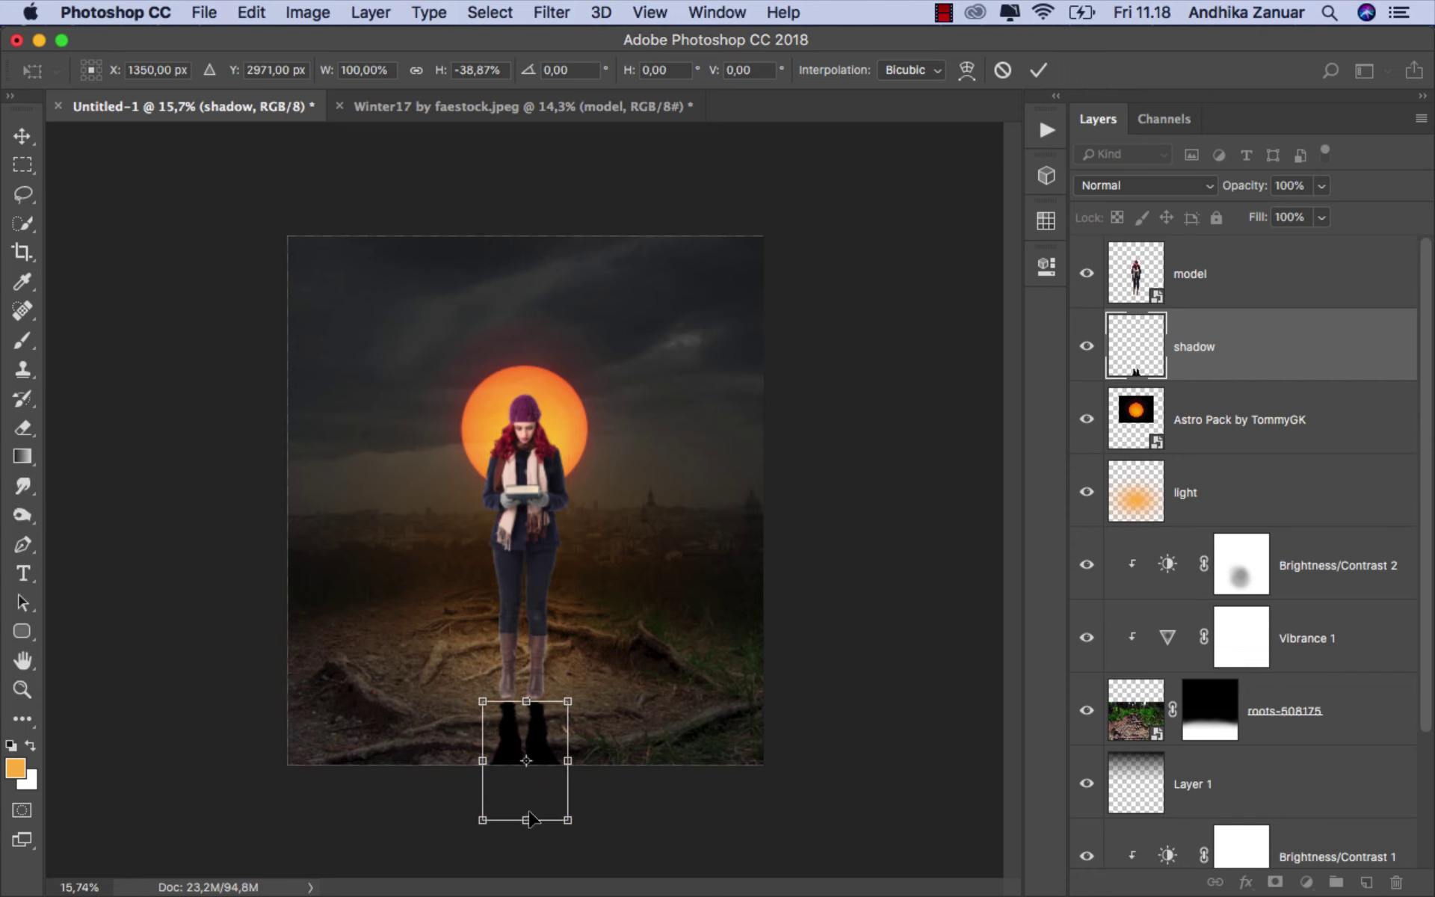
click(1039, 70)
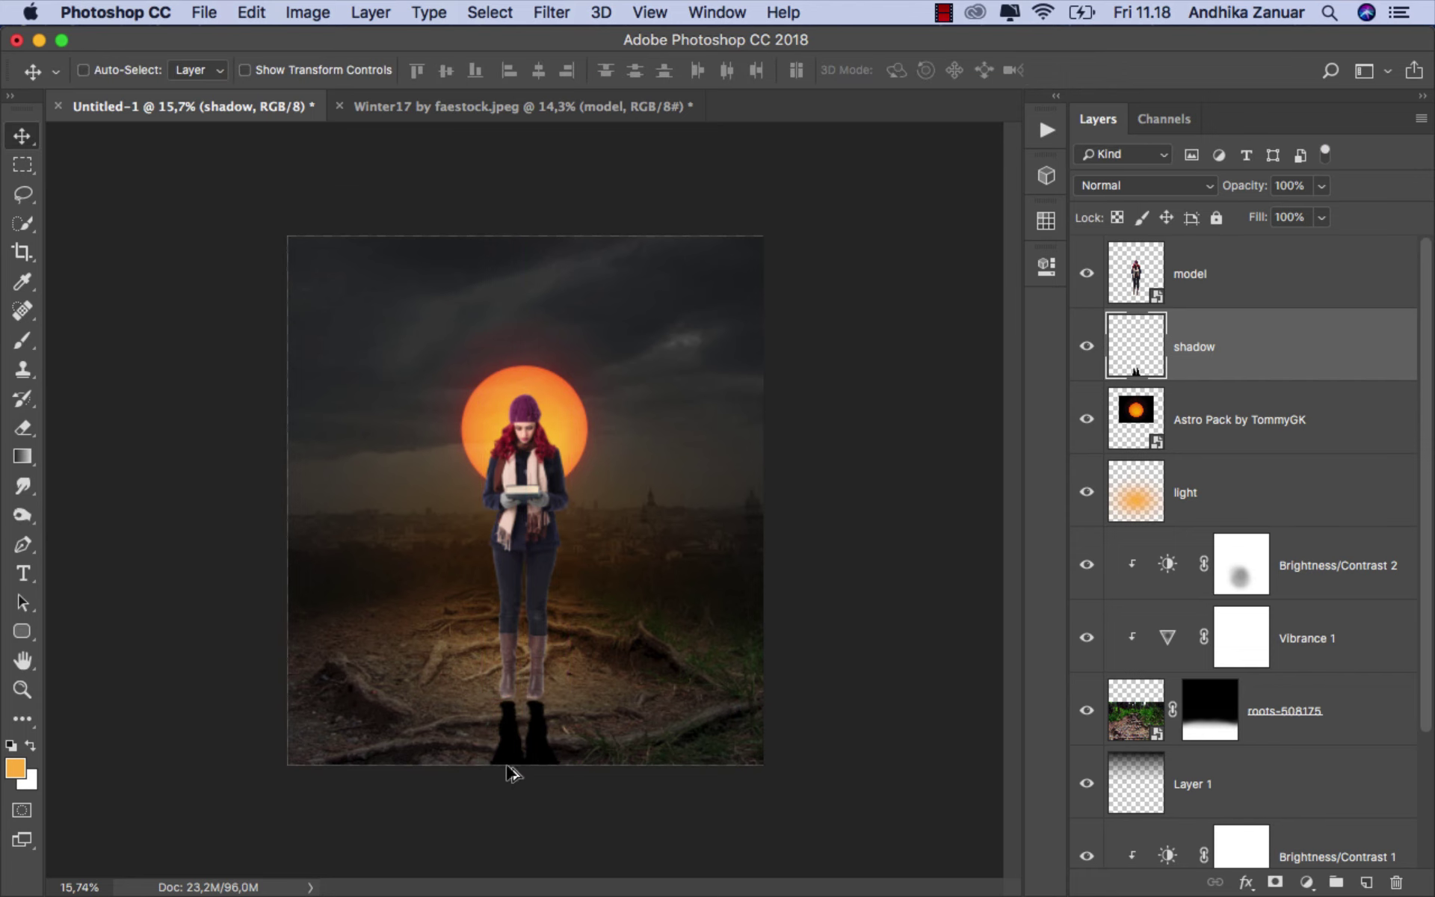
scroll(516, 773, up, 2)
scroll(564, 781, up, 1)
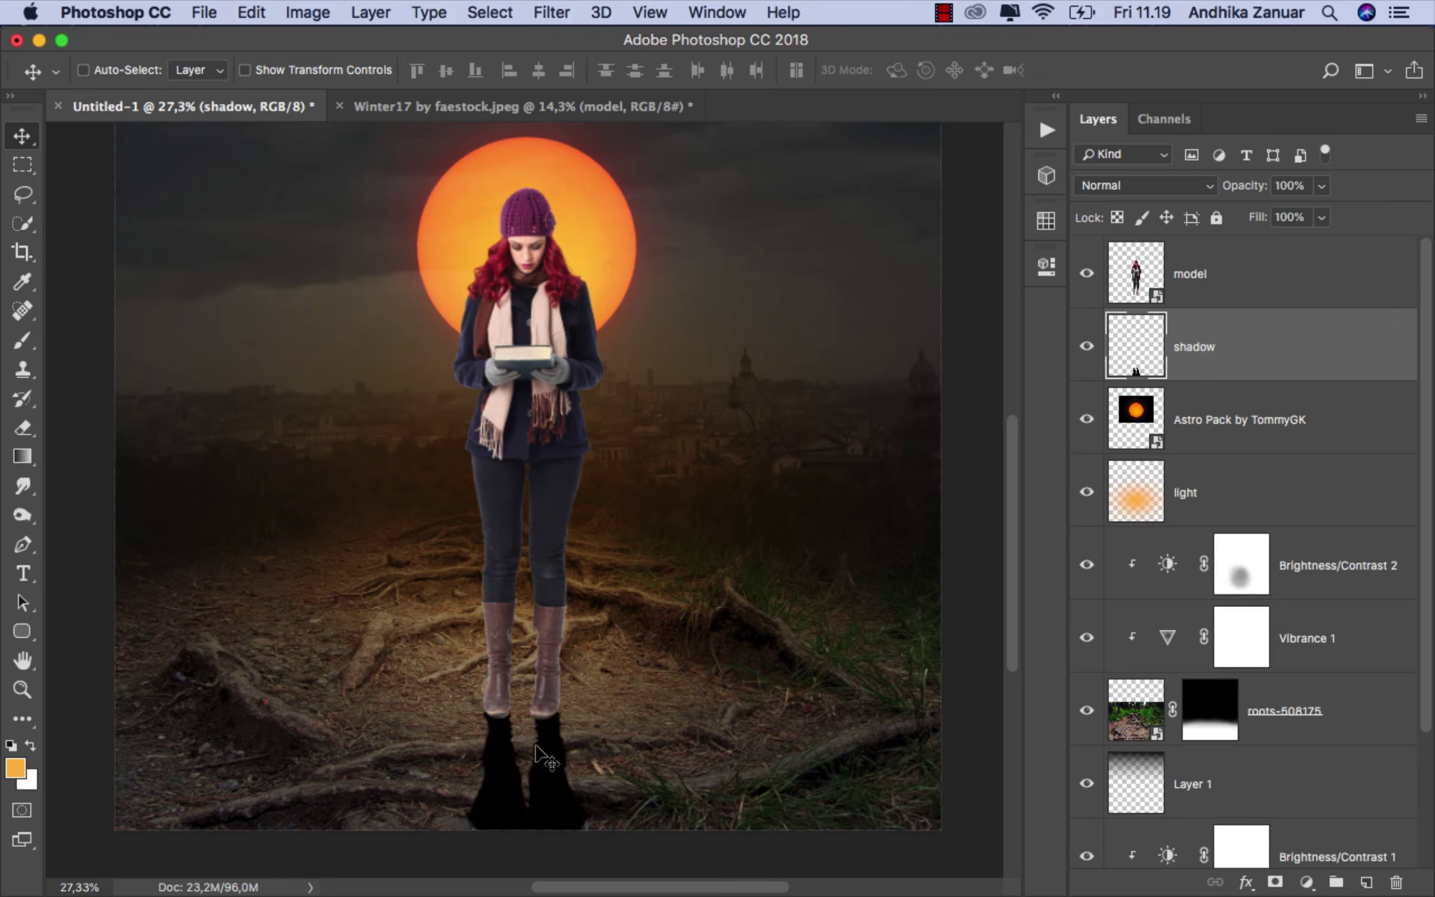
Step: Lower the shadow layer's opacity to about 40% and add a new empty layer above it
click(1323, 187)
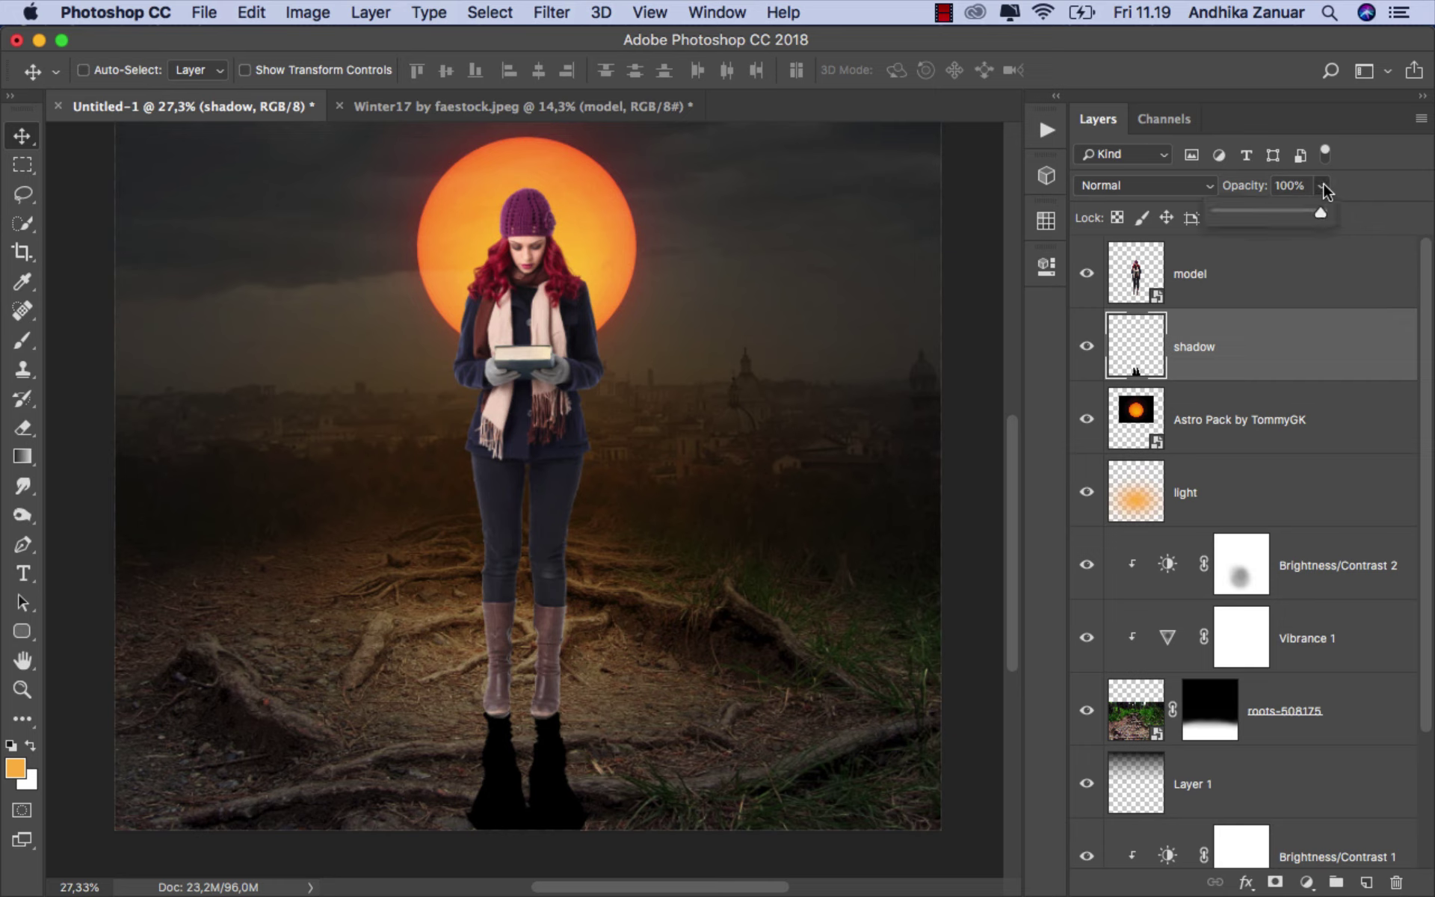
drag(1296, 218, 1265, 219)
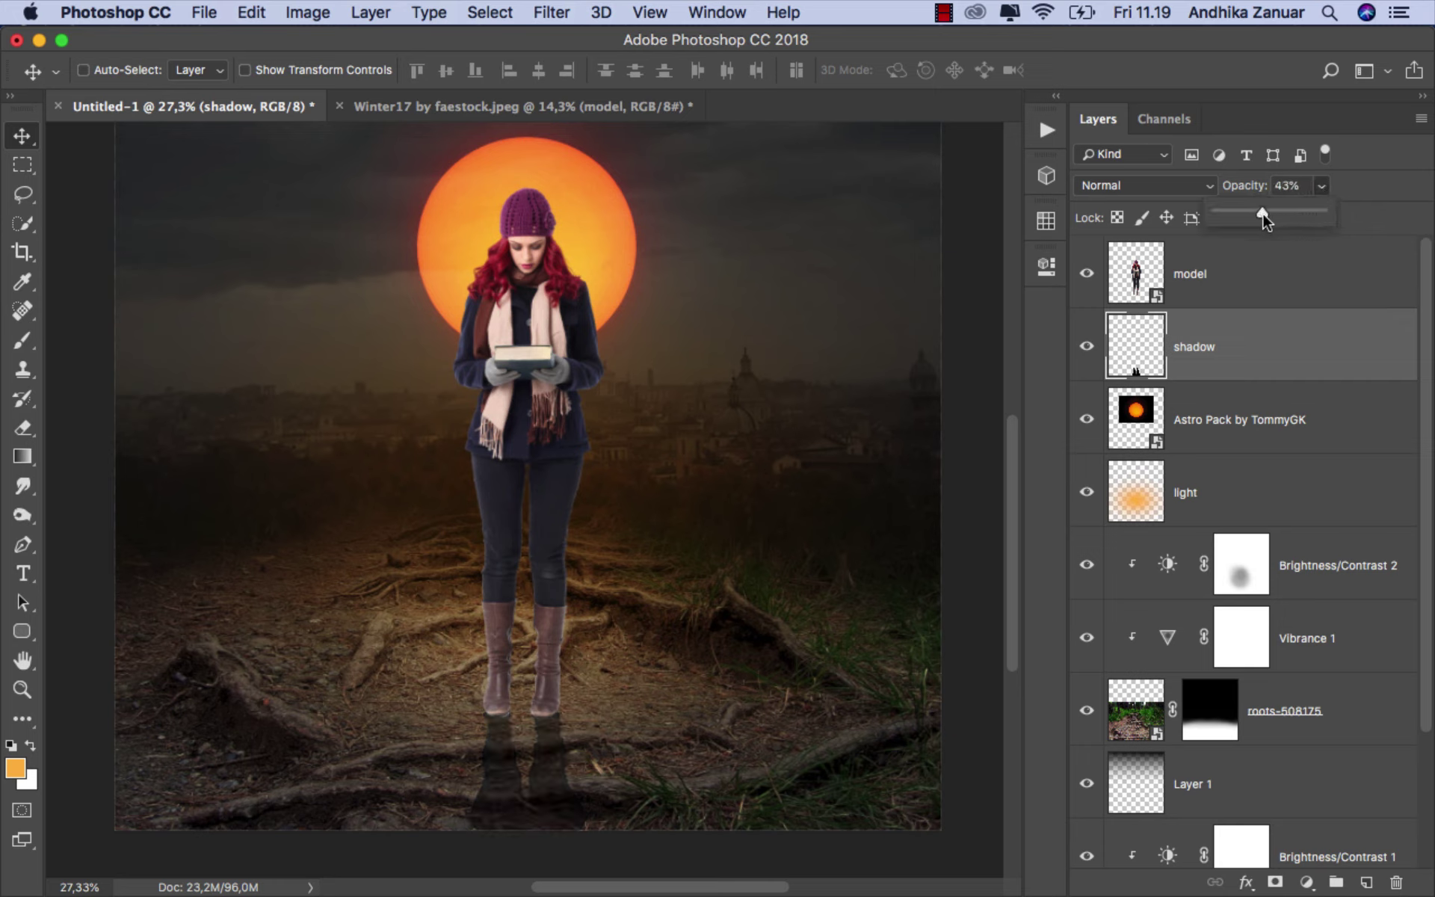
click(1087, 346)
click(1087, 346)
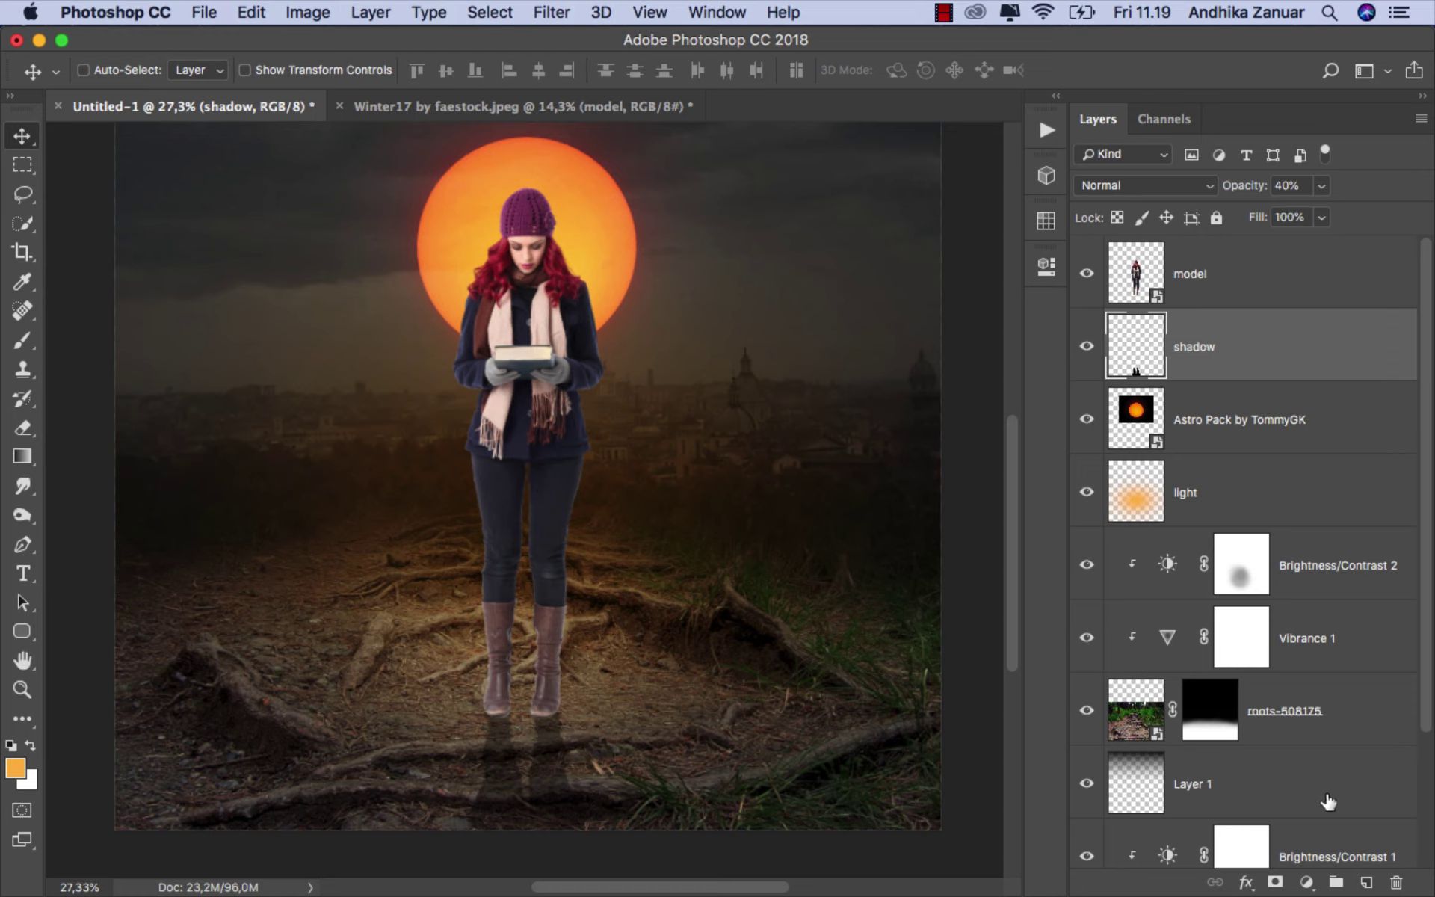
click(1363, 883)
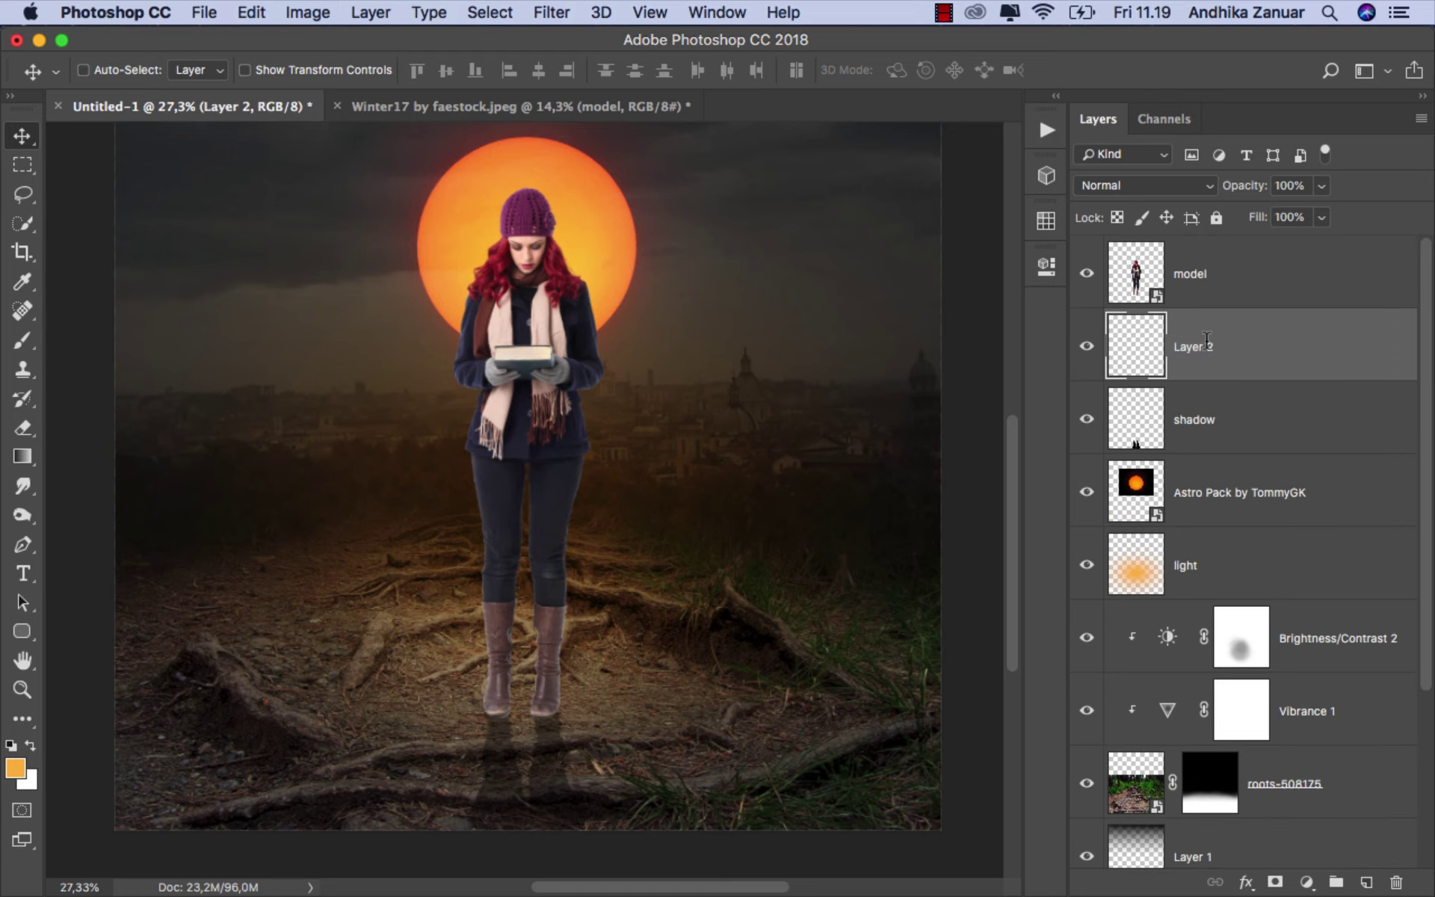
Step: Name the new layer 'shadow 2' and set up a black 75 px brush at 11% opacity
text(shadow)
text( 2)
key(Return)
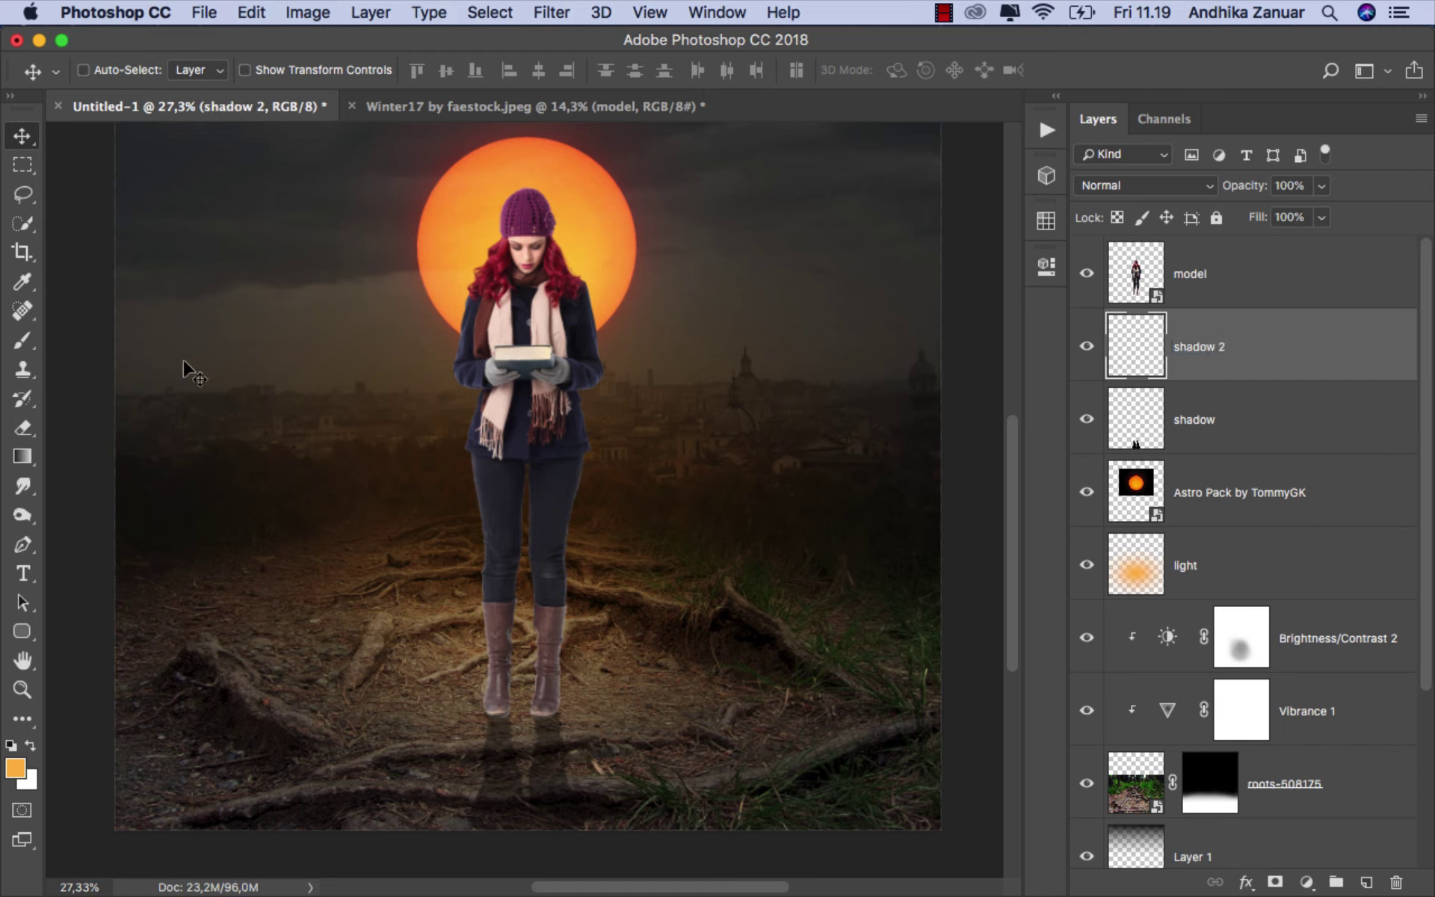
click(22, 340)
click(10, 745)
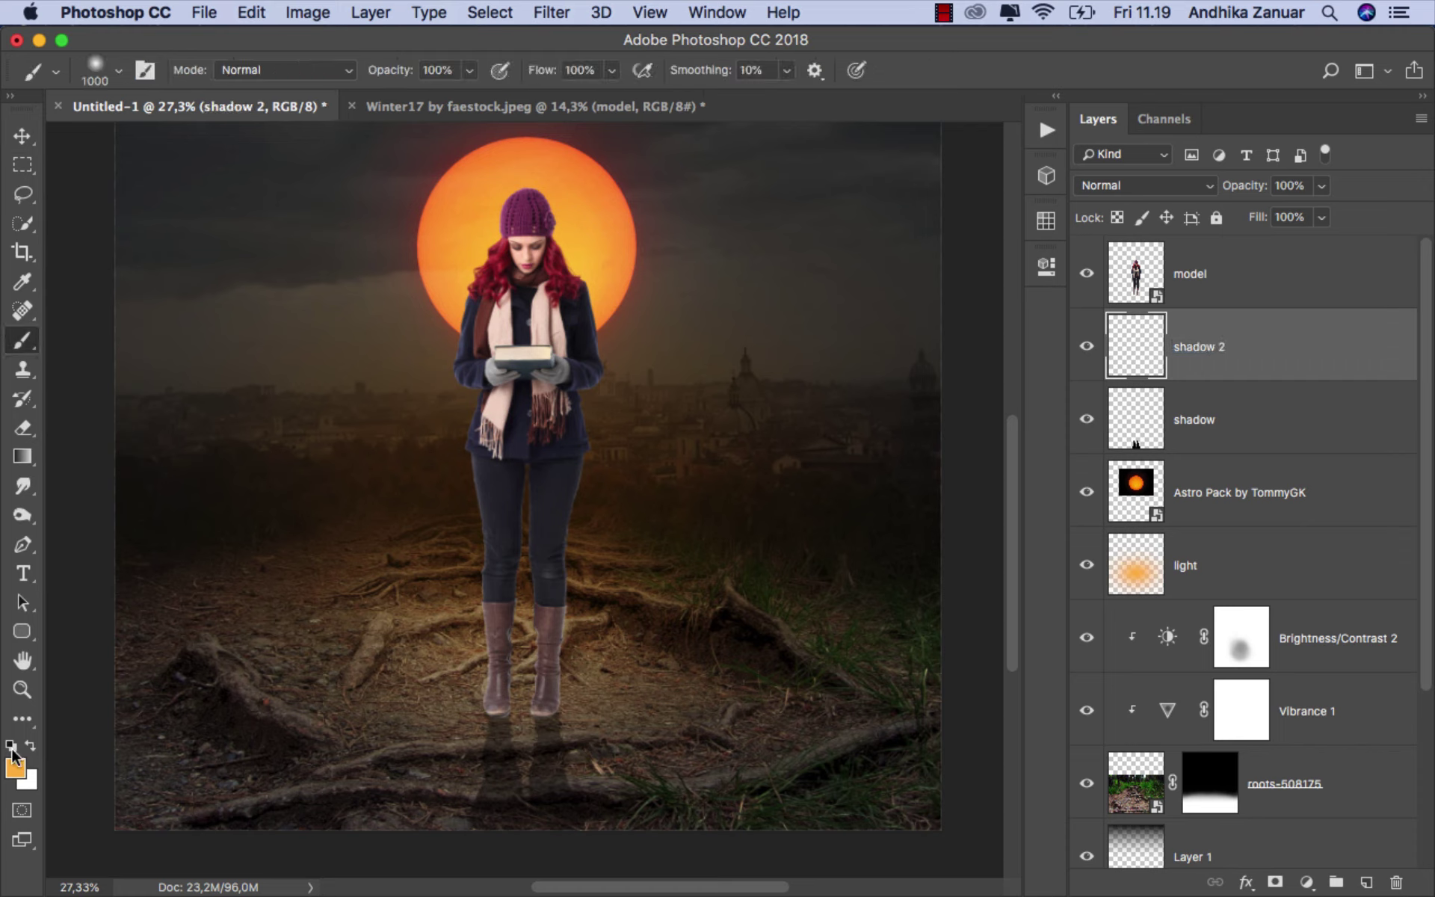
click(119, 70)
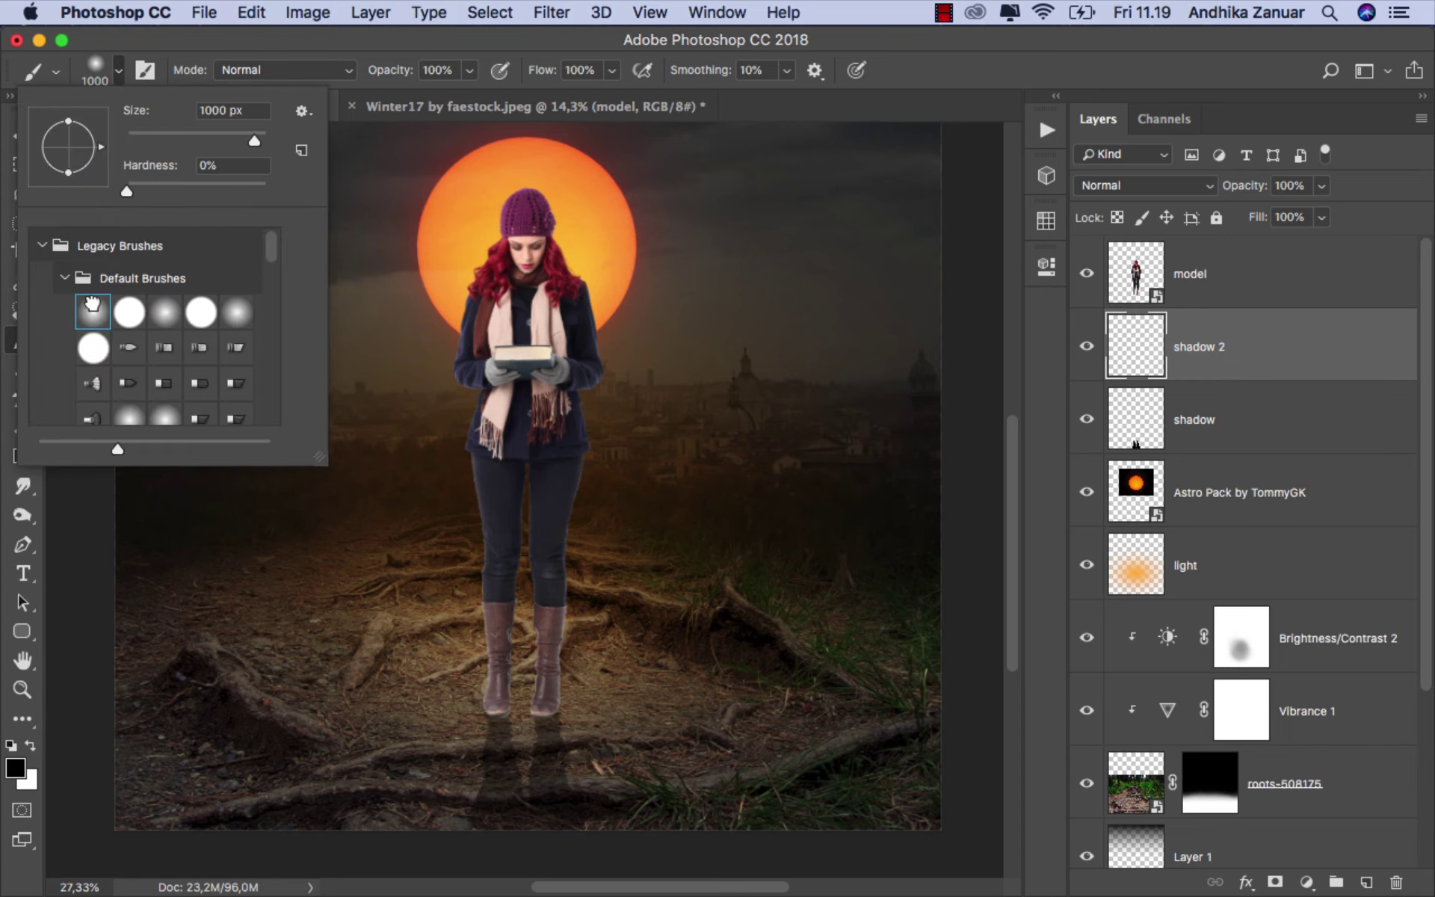
click(190, 133)
click(388, 36)
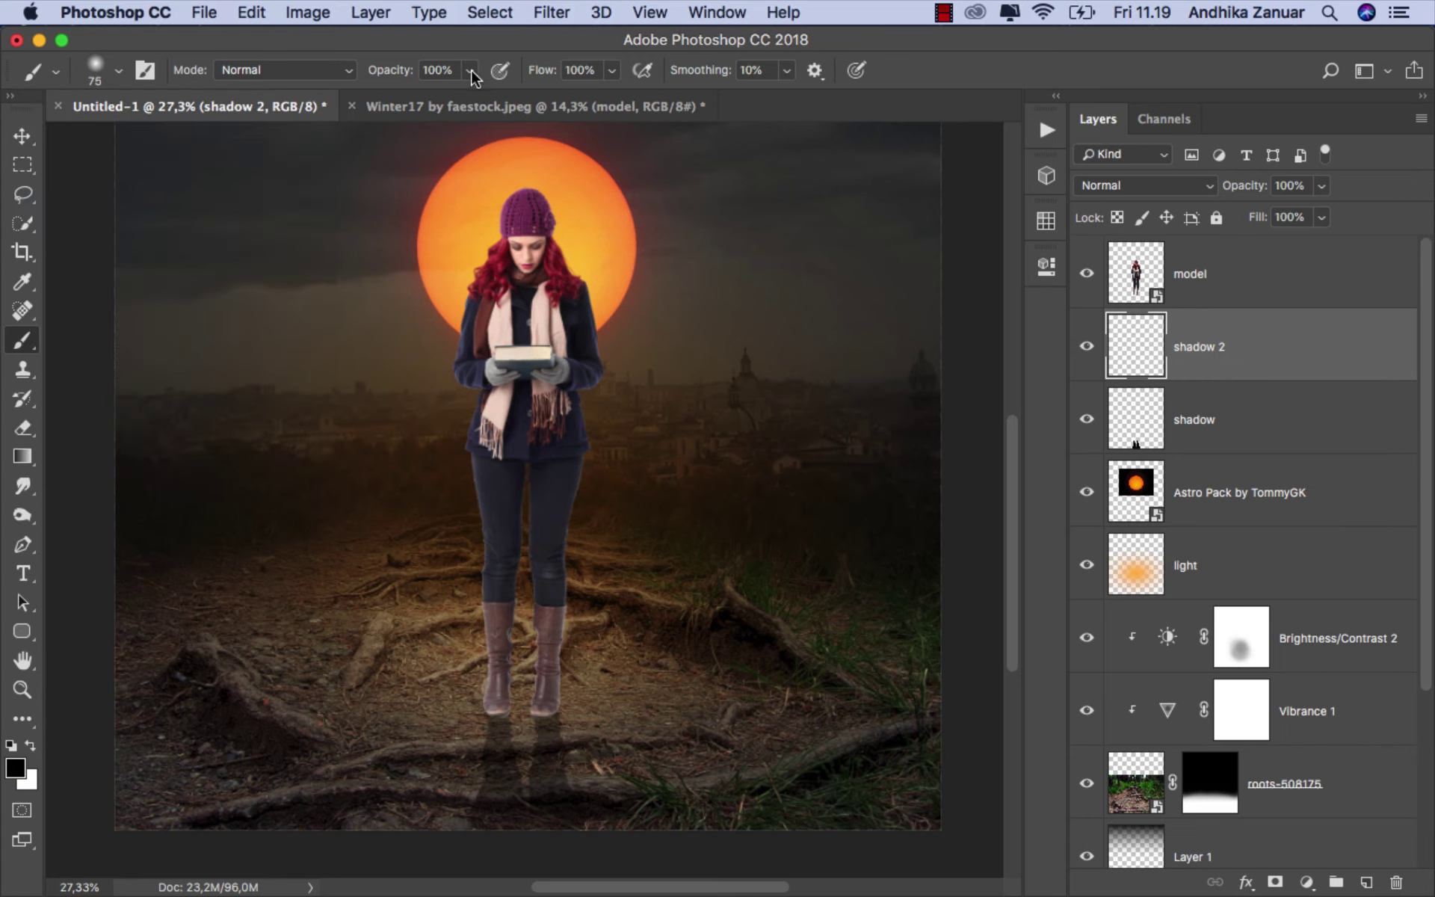
click(470, 70)
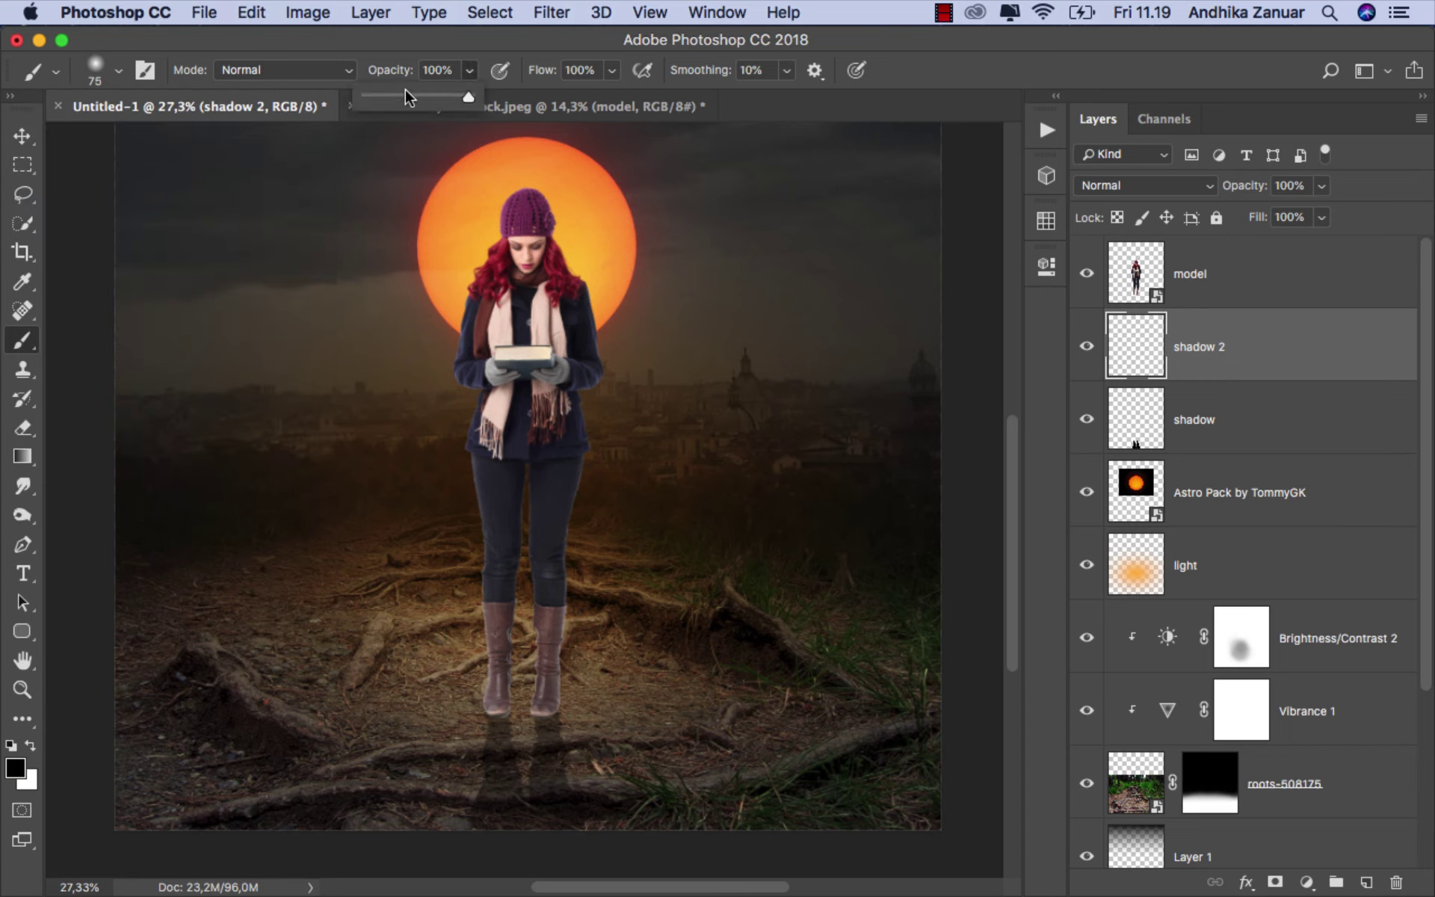
click(454, 42)
Step: Paint faint soft shadows under both boots, then fit the whole image on screen to review
scroll(535, 737, up, 3)
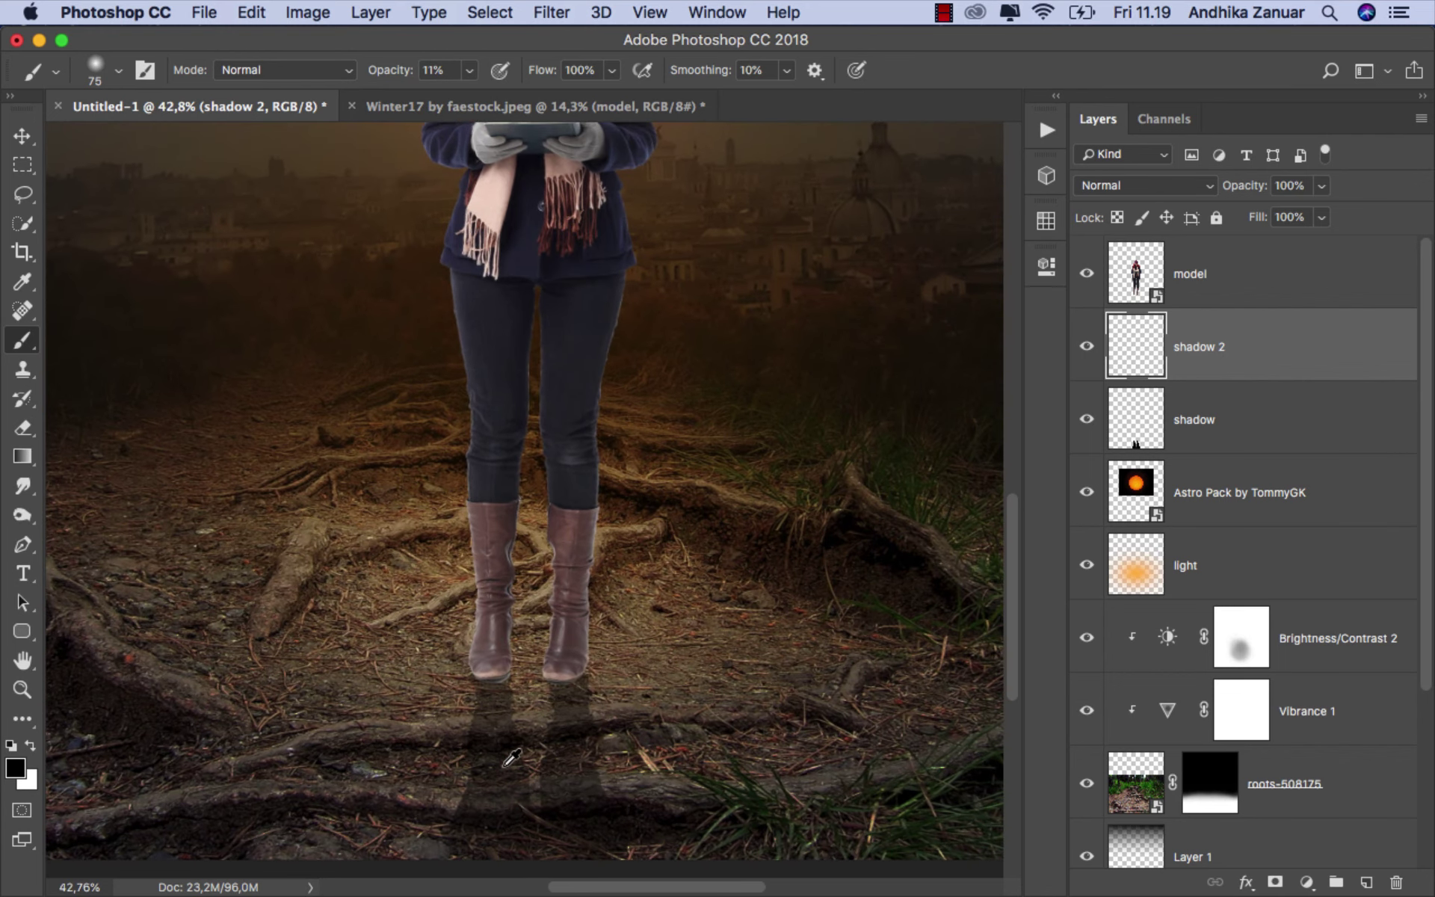
scroll(536, 725, up, 1)
scroll(535, 719, up, 2)
scroll(536, 719, up, 1)
scroll(516, 703, up, 2)
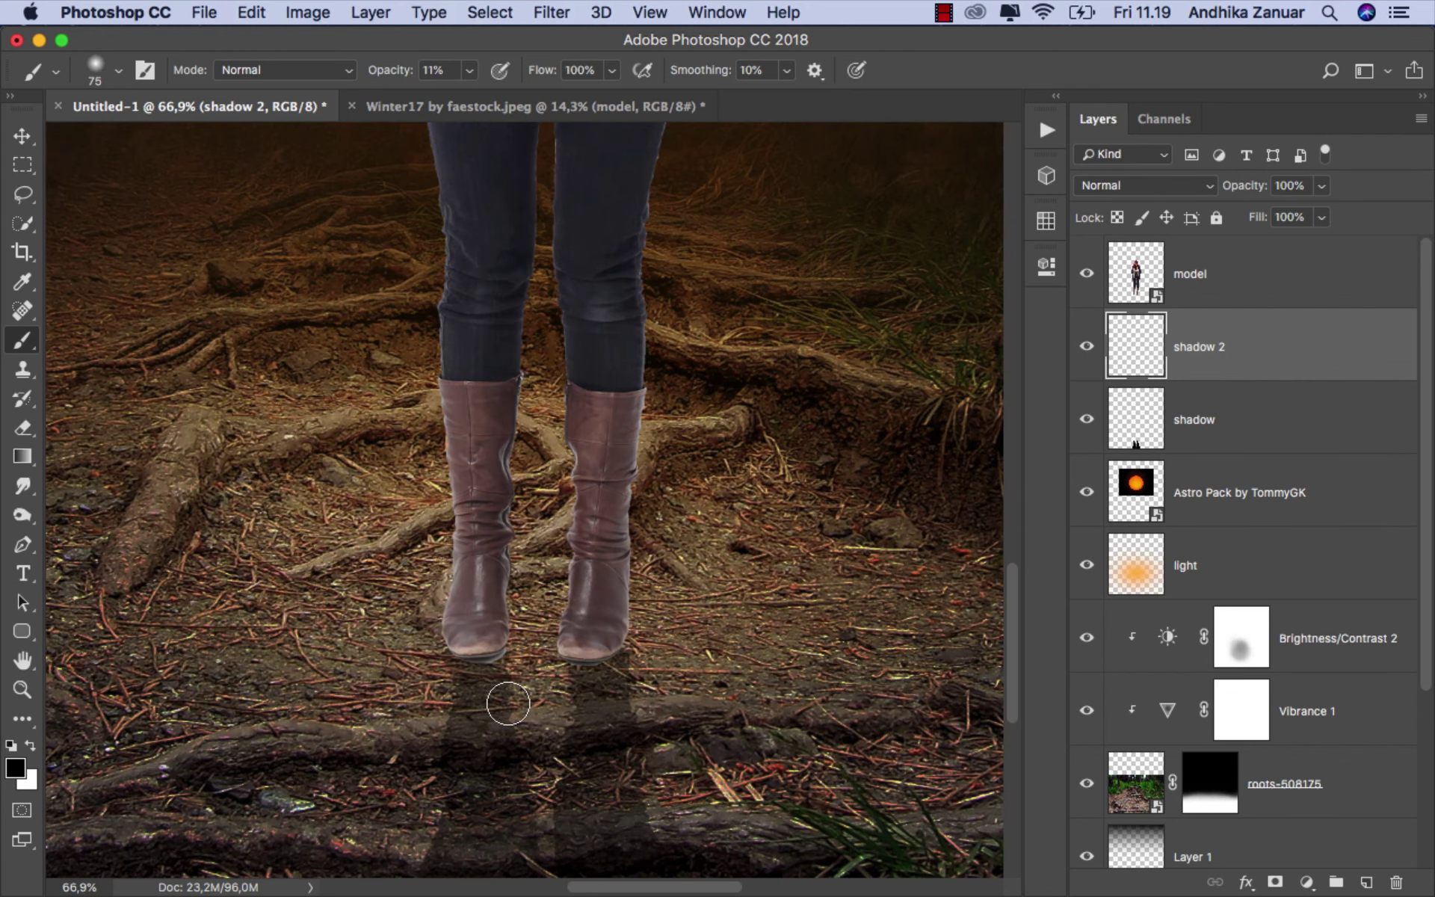
scroll(503, 685, down, 1)
key(bracketleft)
key(bracketleft)
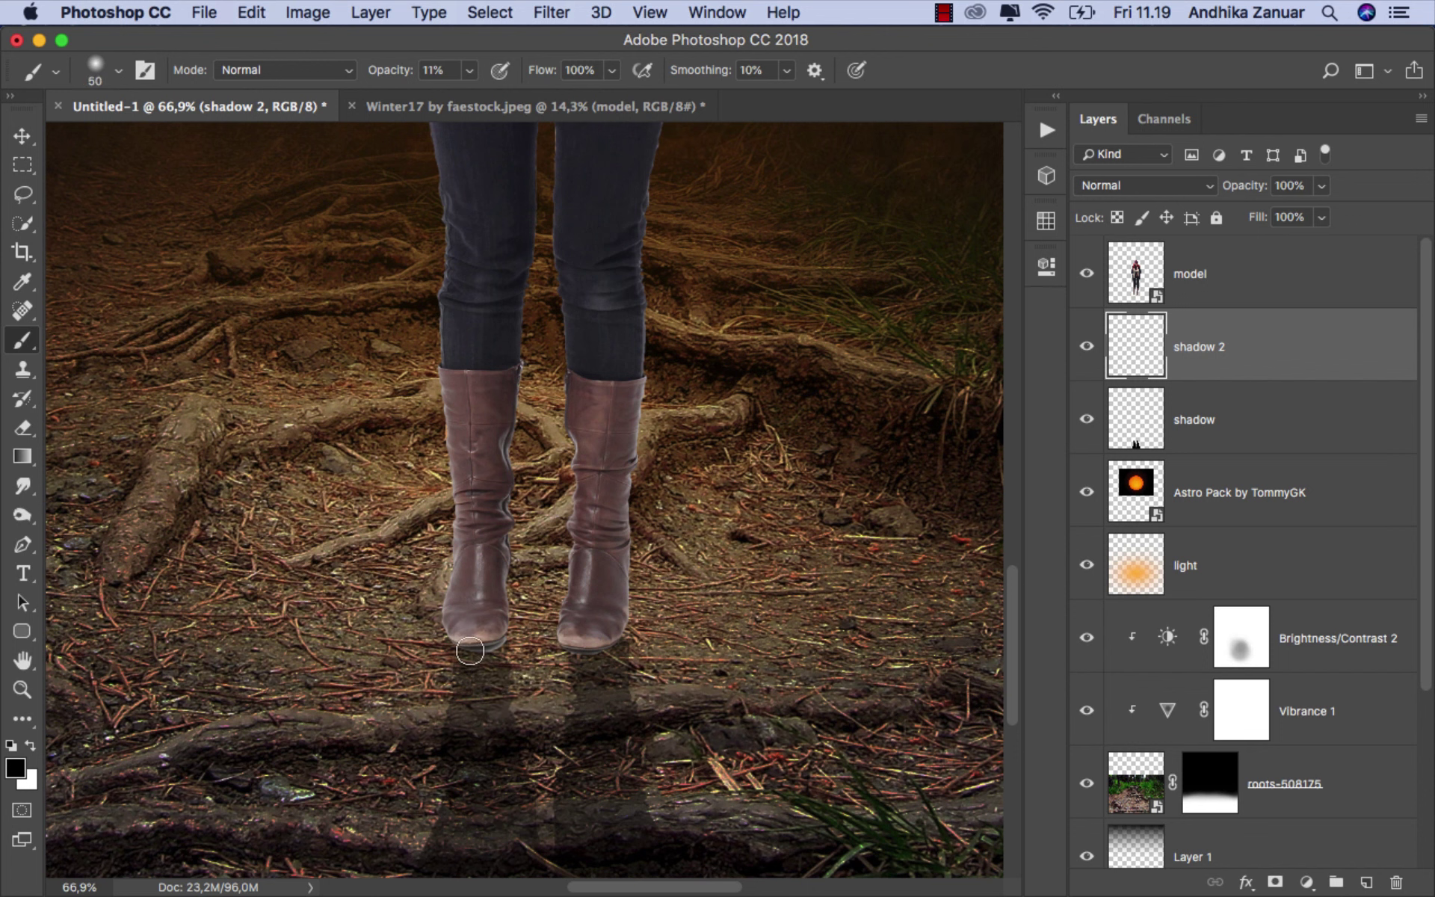
mouse_move(471, 651)
mouse_down()
mouse_move(481, 711)
mouse_move(473, 655)
mouse_move(578, 654)
mouse_up()
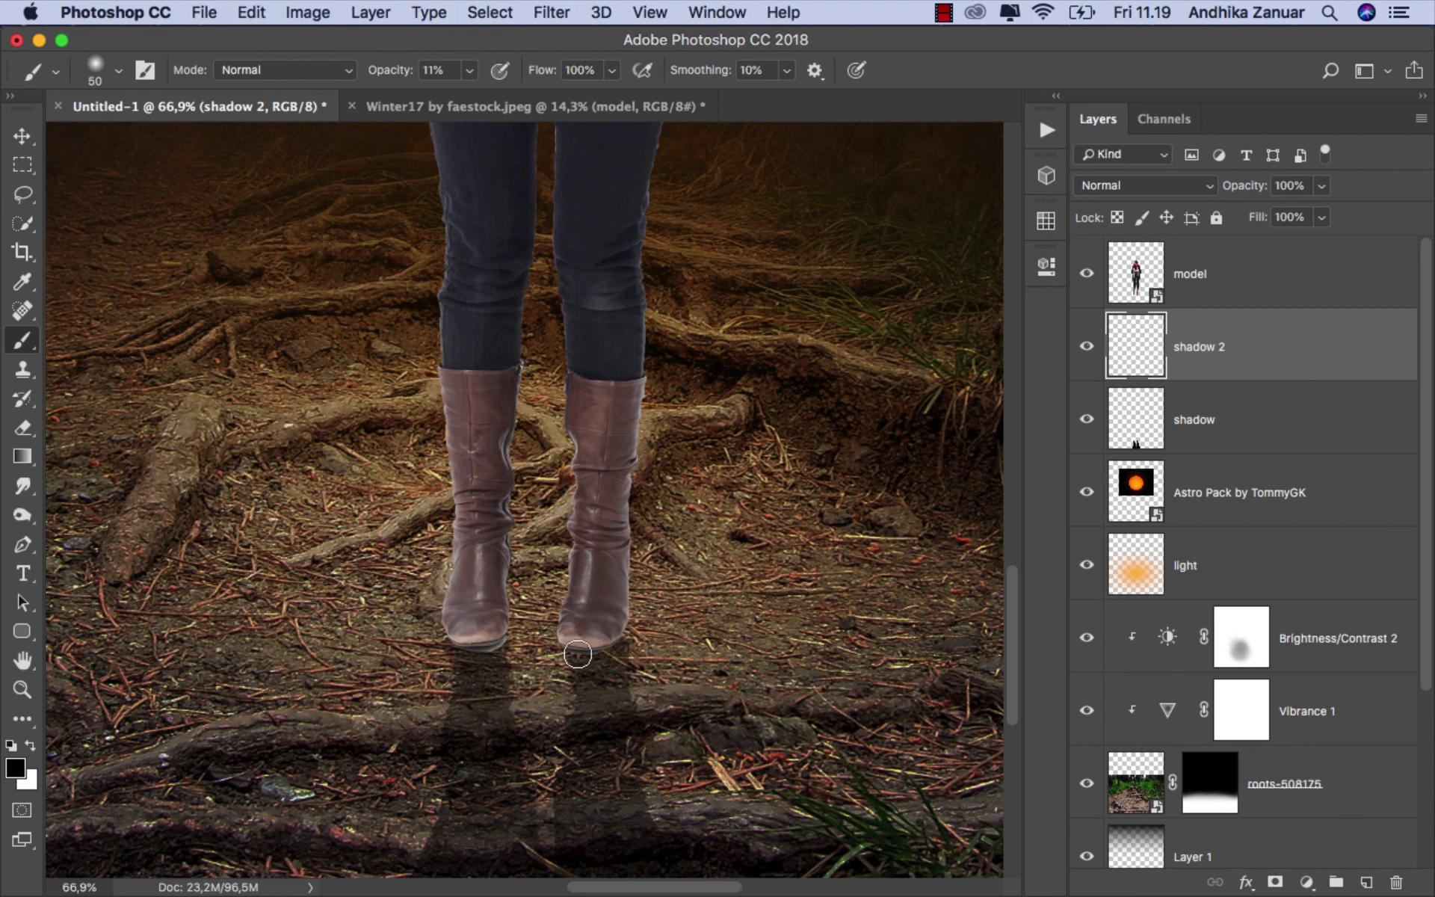
mouse_move(623, 636)
mouse_down()
mouse_move(498, 647)
mouse_move(593, 666)
mouse_up()
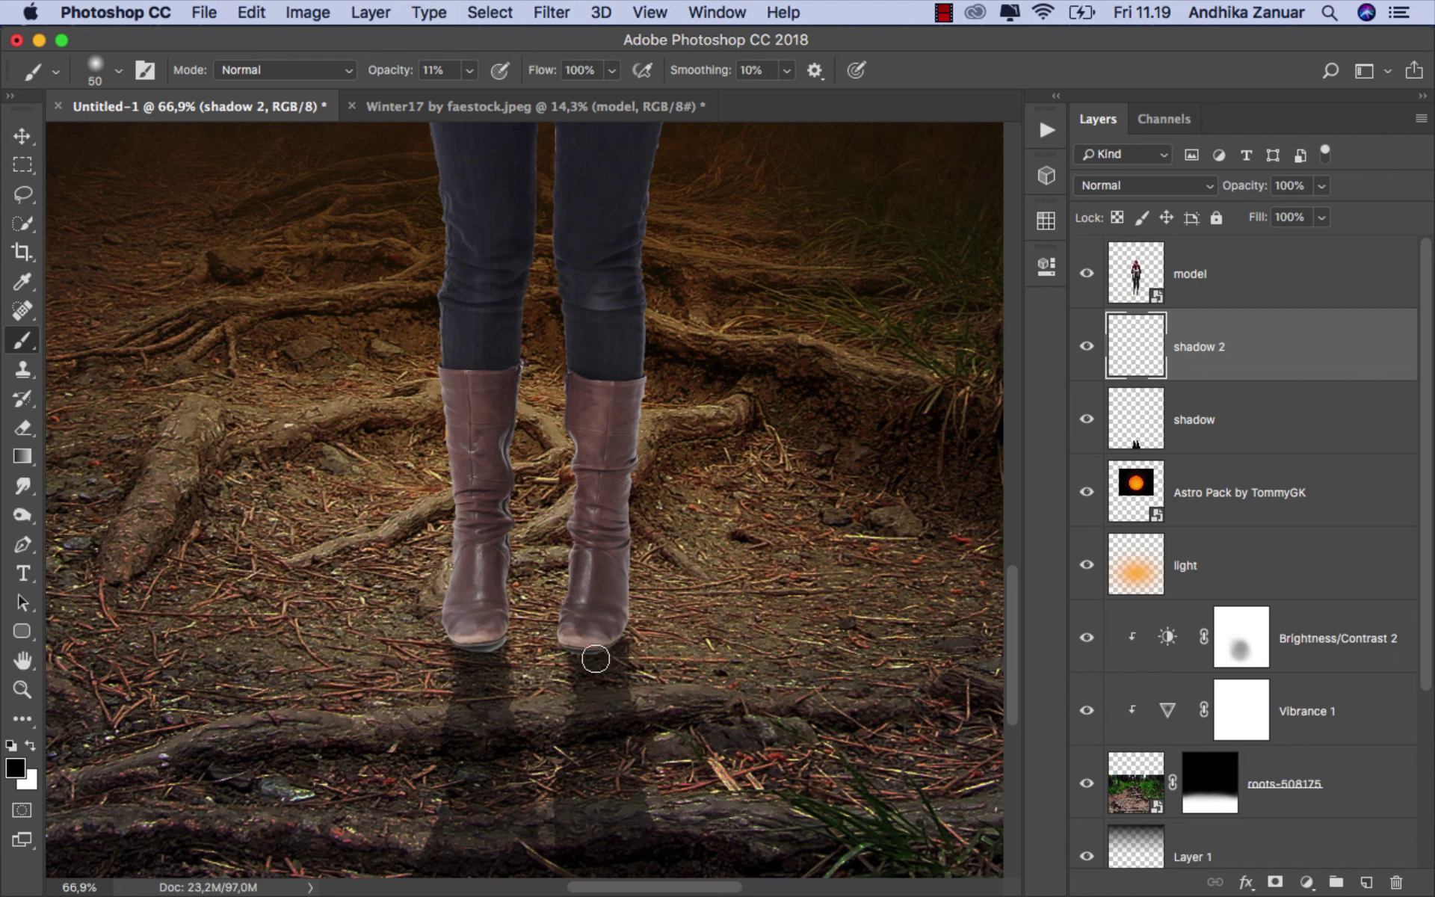
click(22, 135)
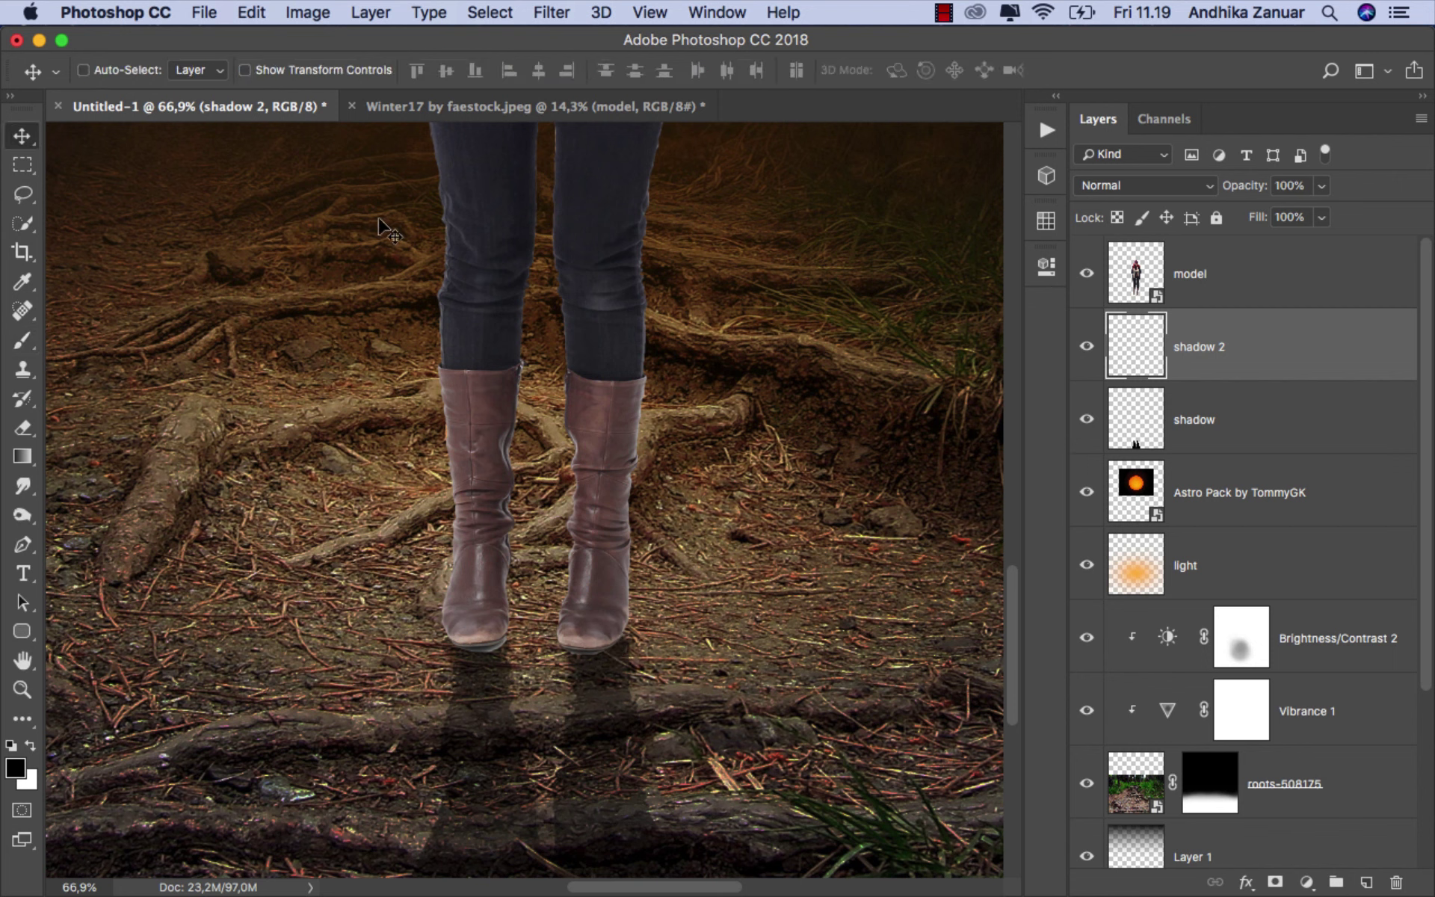
click(1088, 347)
key(super+0)
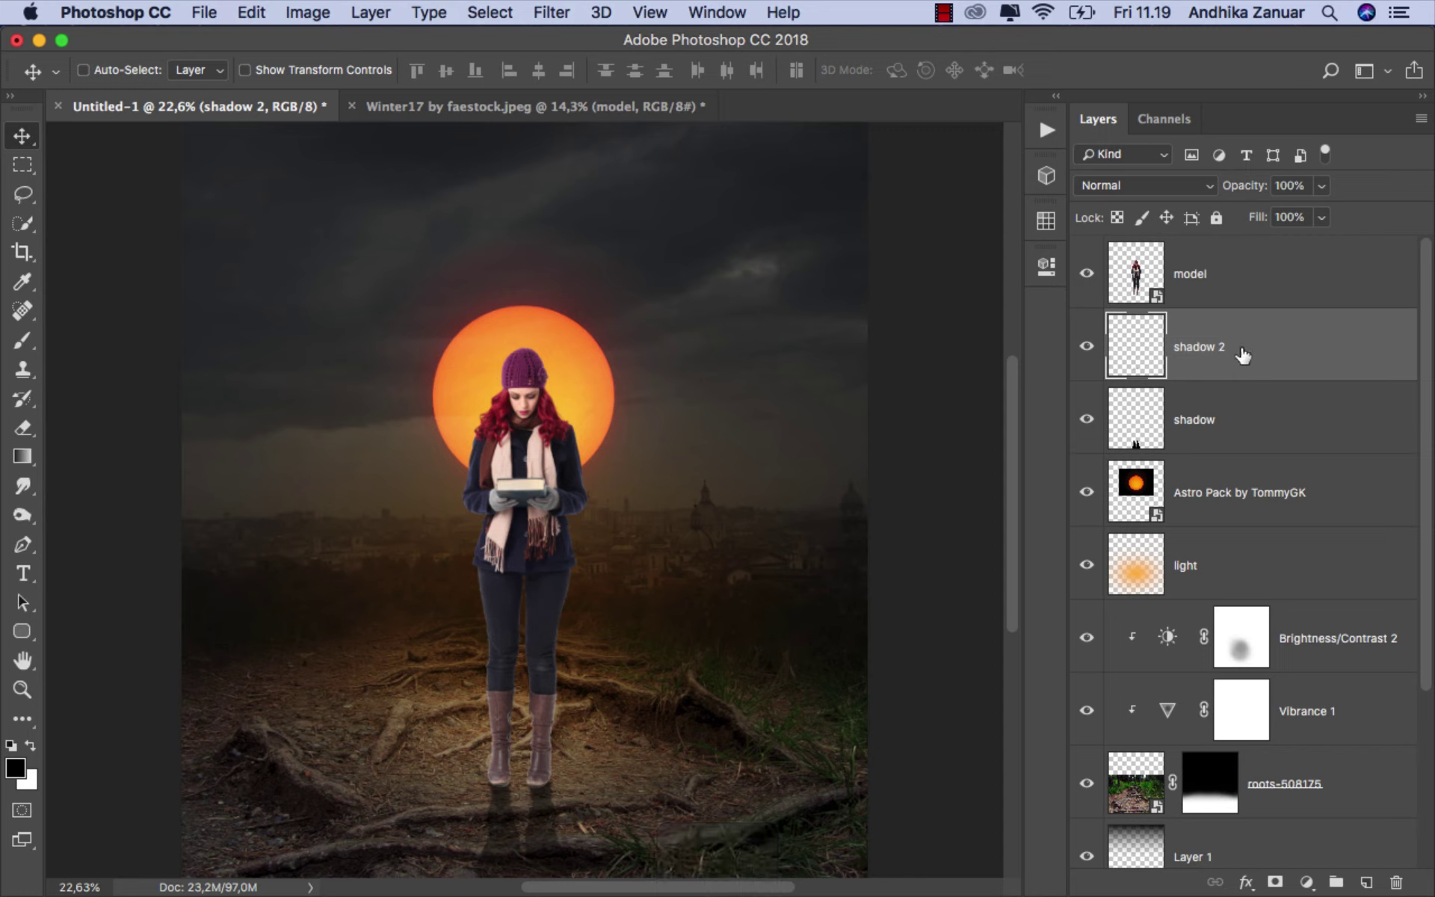
click(1248, 288)
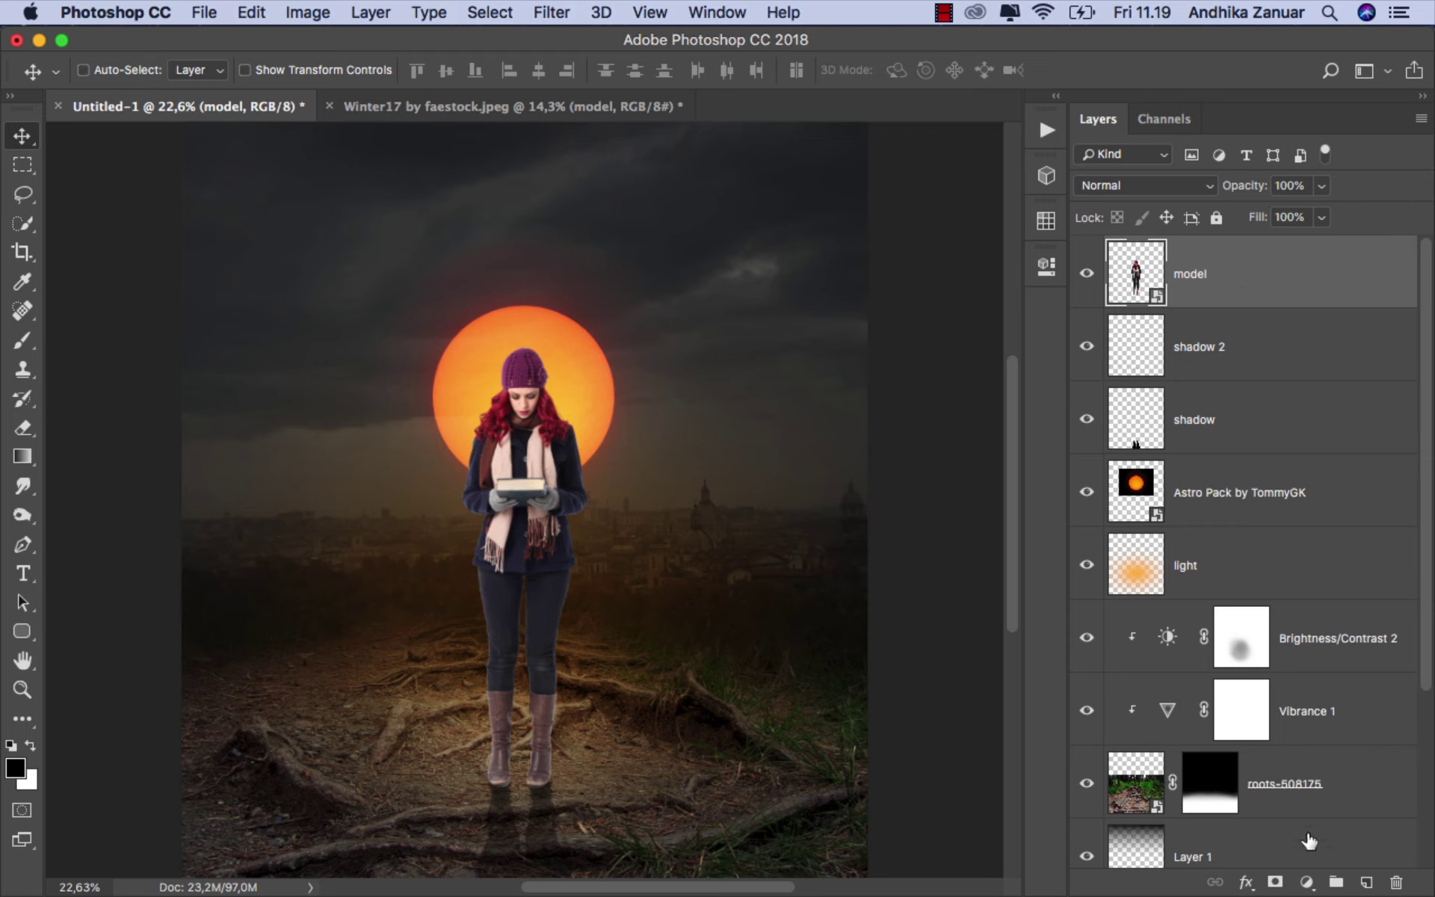
Step: Add a Color Balance adjustment clipped to the model, nudging midtones toward red (+8) and yellow
click(1307, 883)
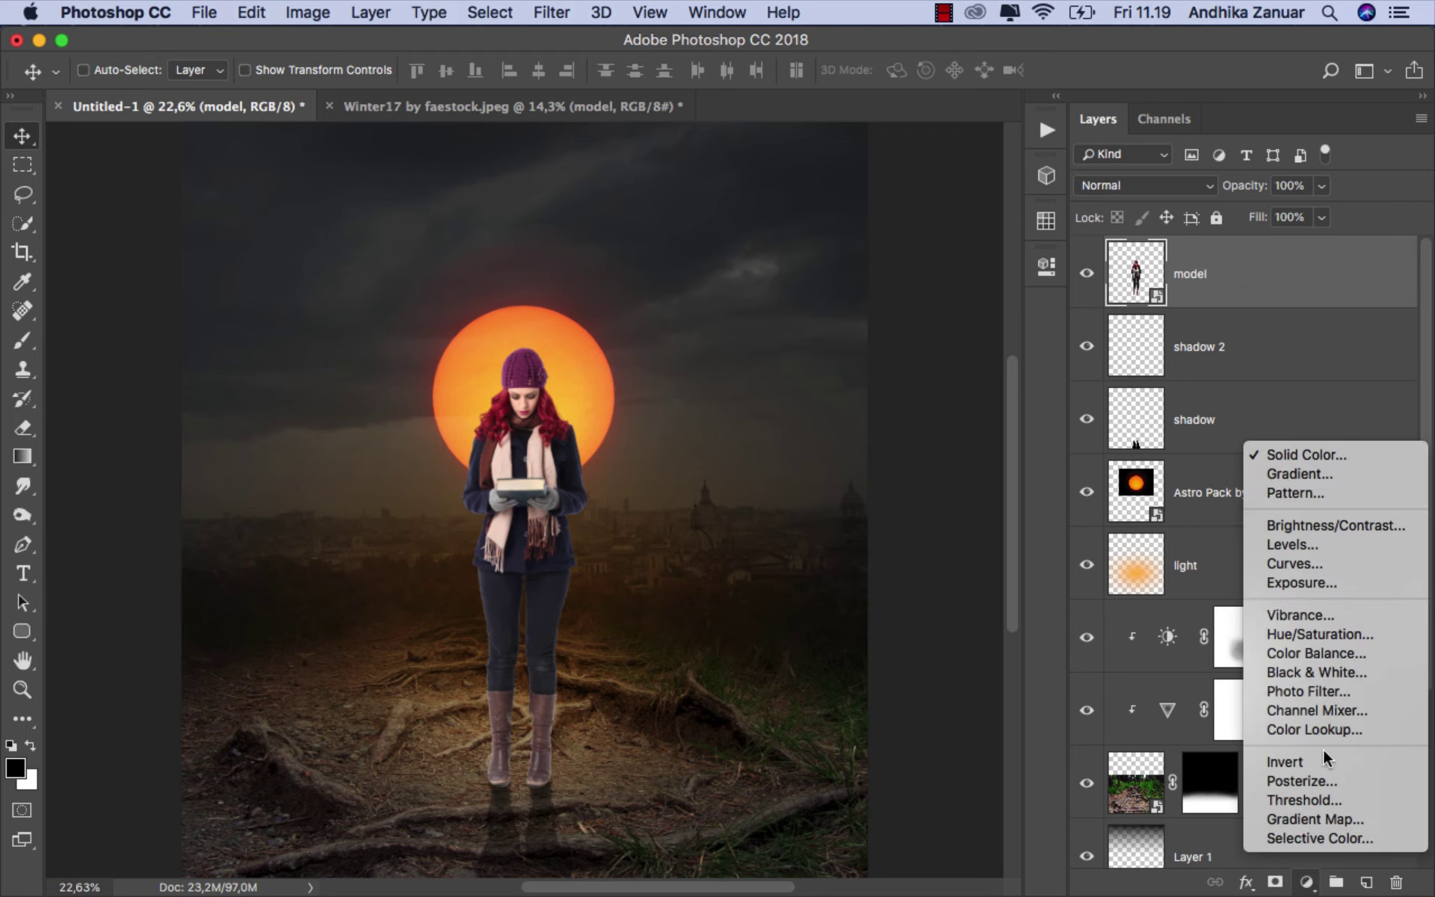
click(1337, 652)
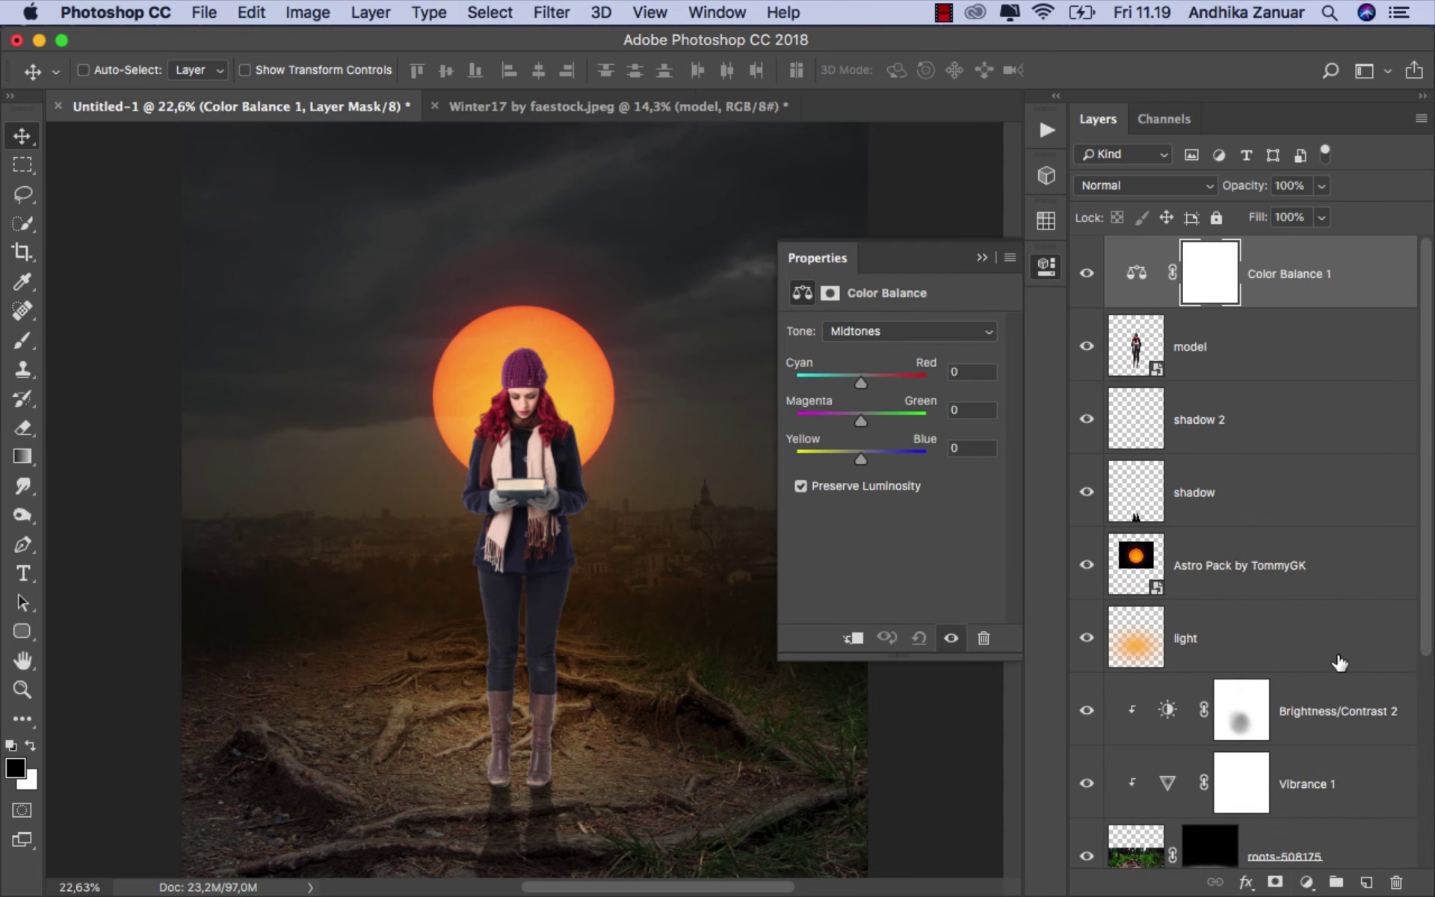
click(852, 637)
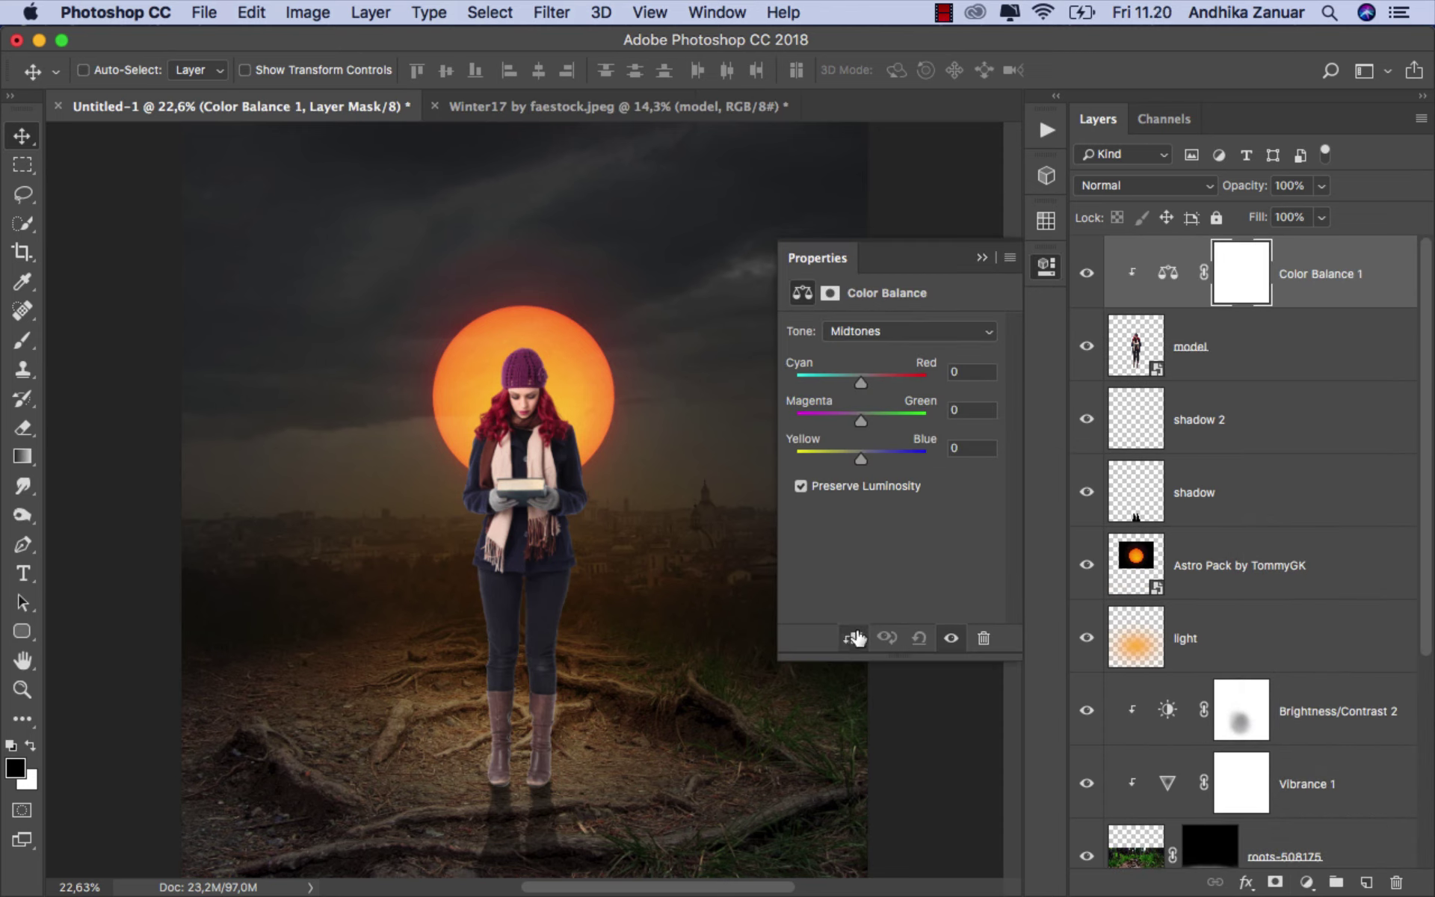
click(879, 334)
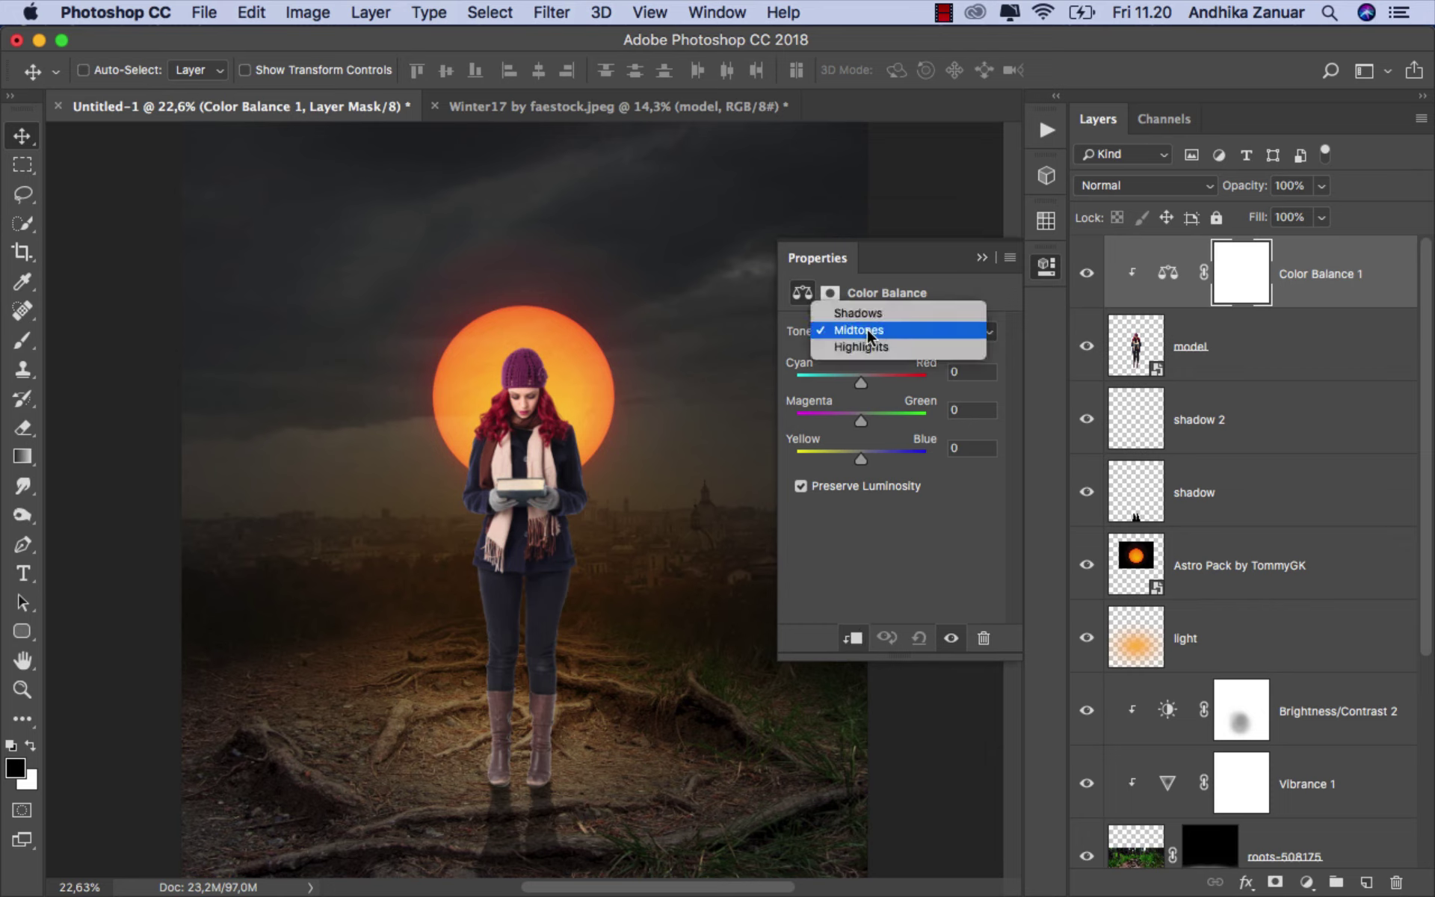
click(868, 329)
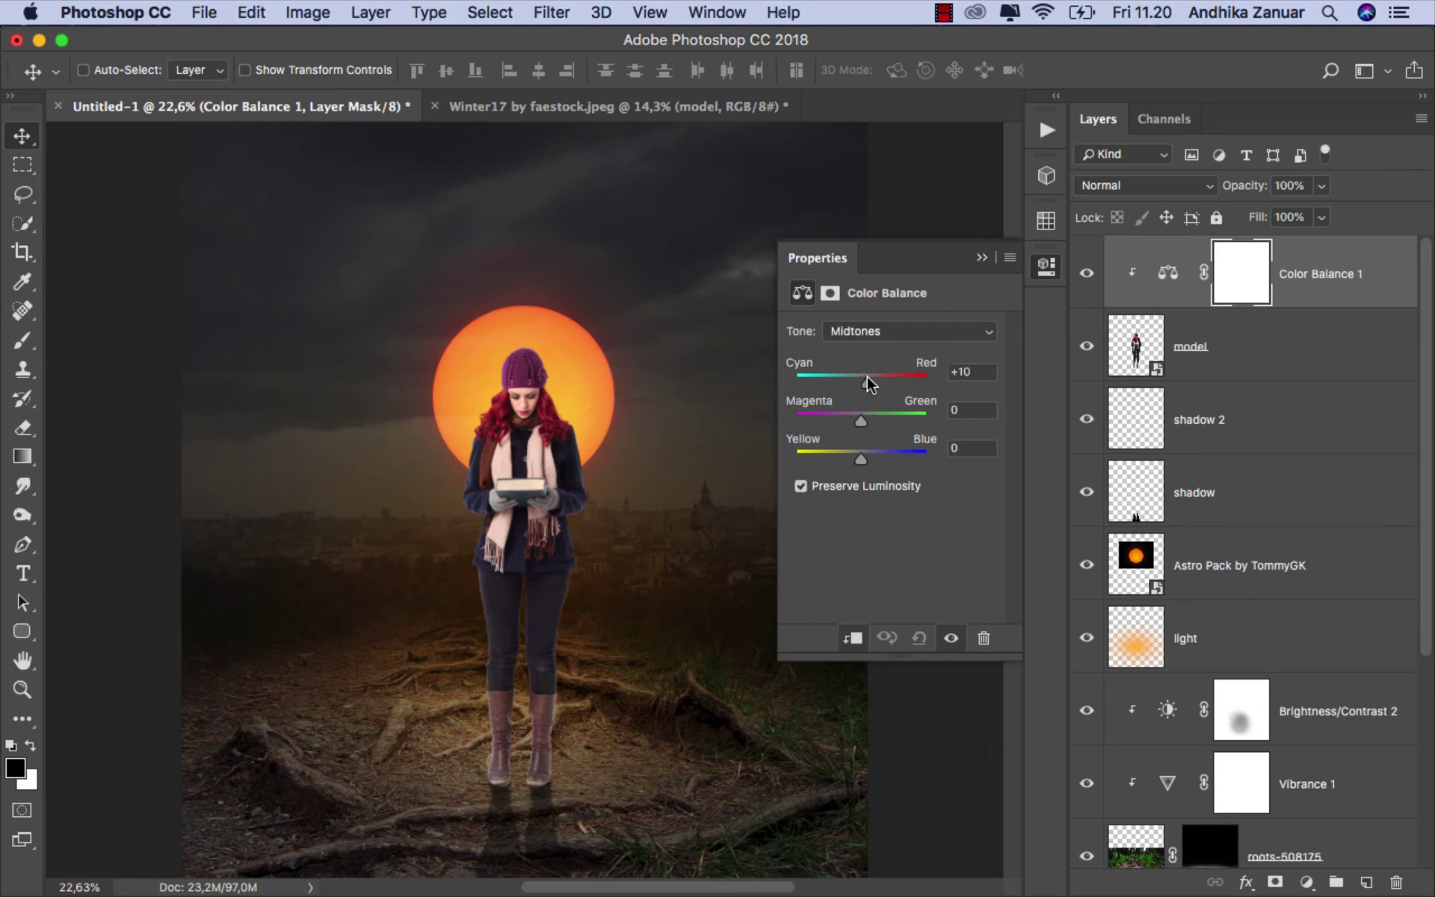
drag(867, 377, 865, 376)
drag(859, 459, 857, 457)
Step: Warm the Color Balance shadows with Red +5 and Yellow-Blue -5
click(897, 329)
click(903, 317)
click(864, 378)
drag(854, 459, 857, 459)
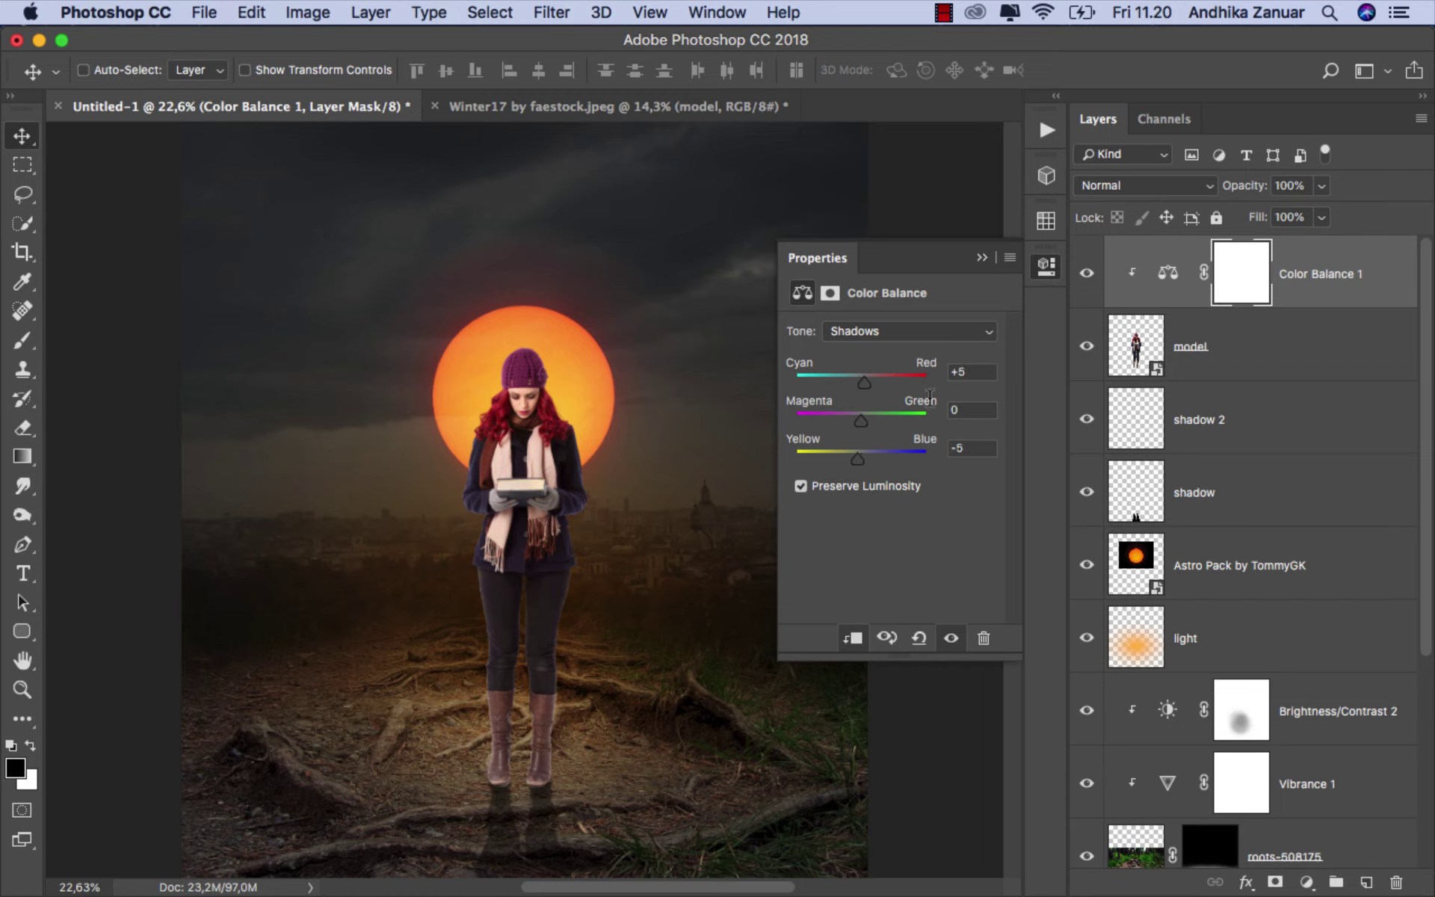
click(984, 257)
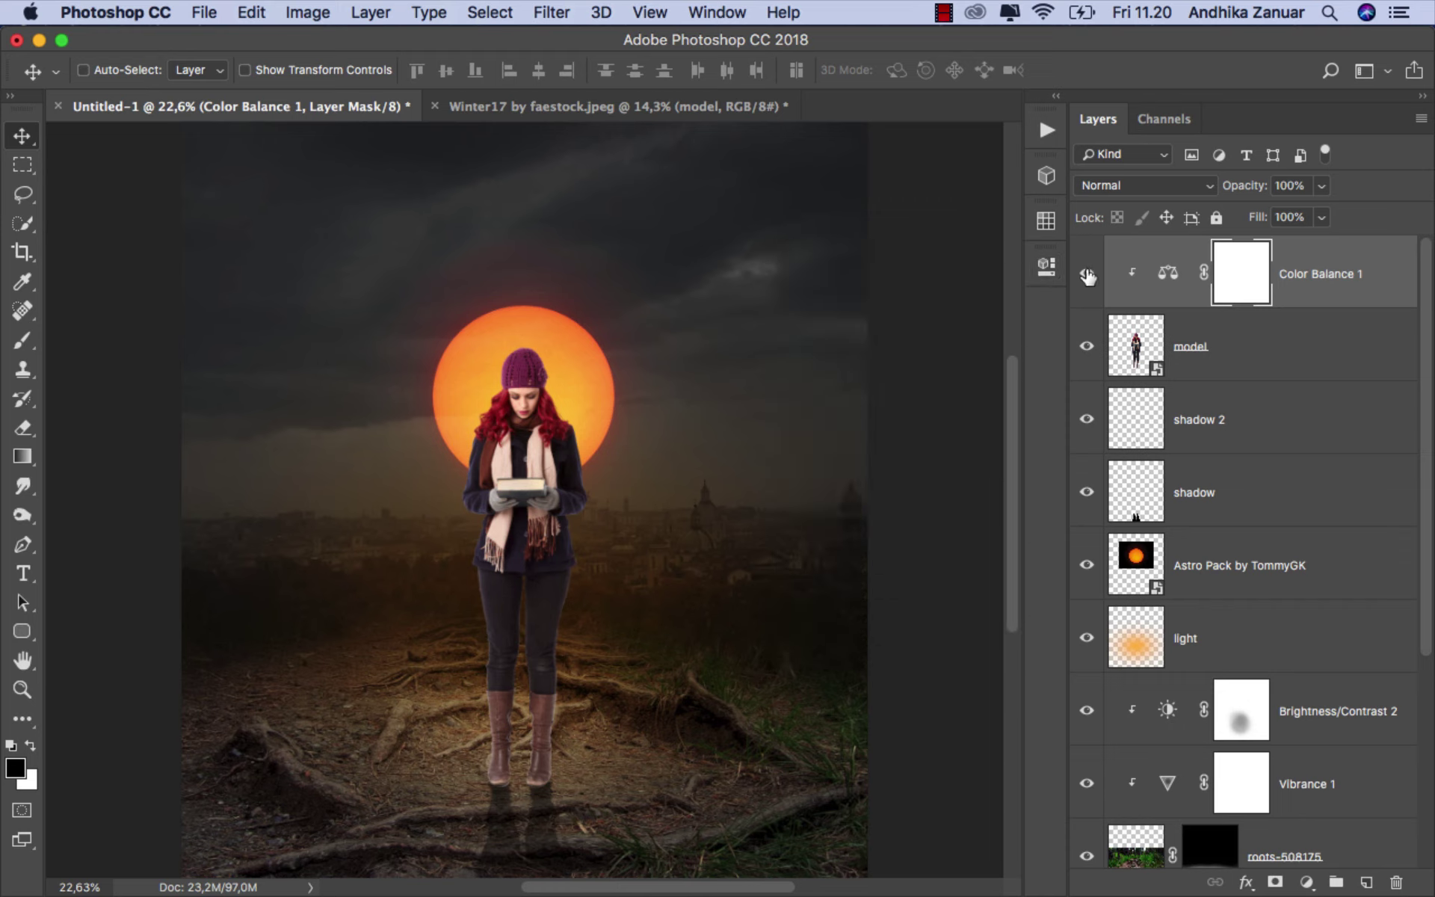
click(1295, 277)
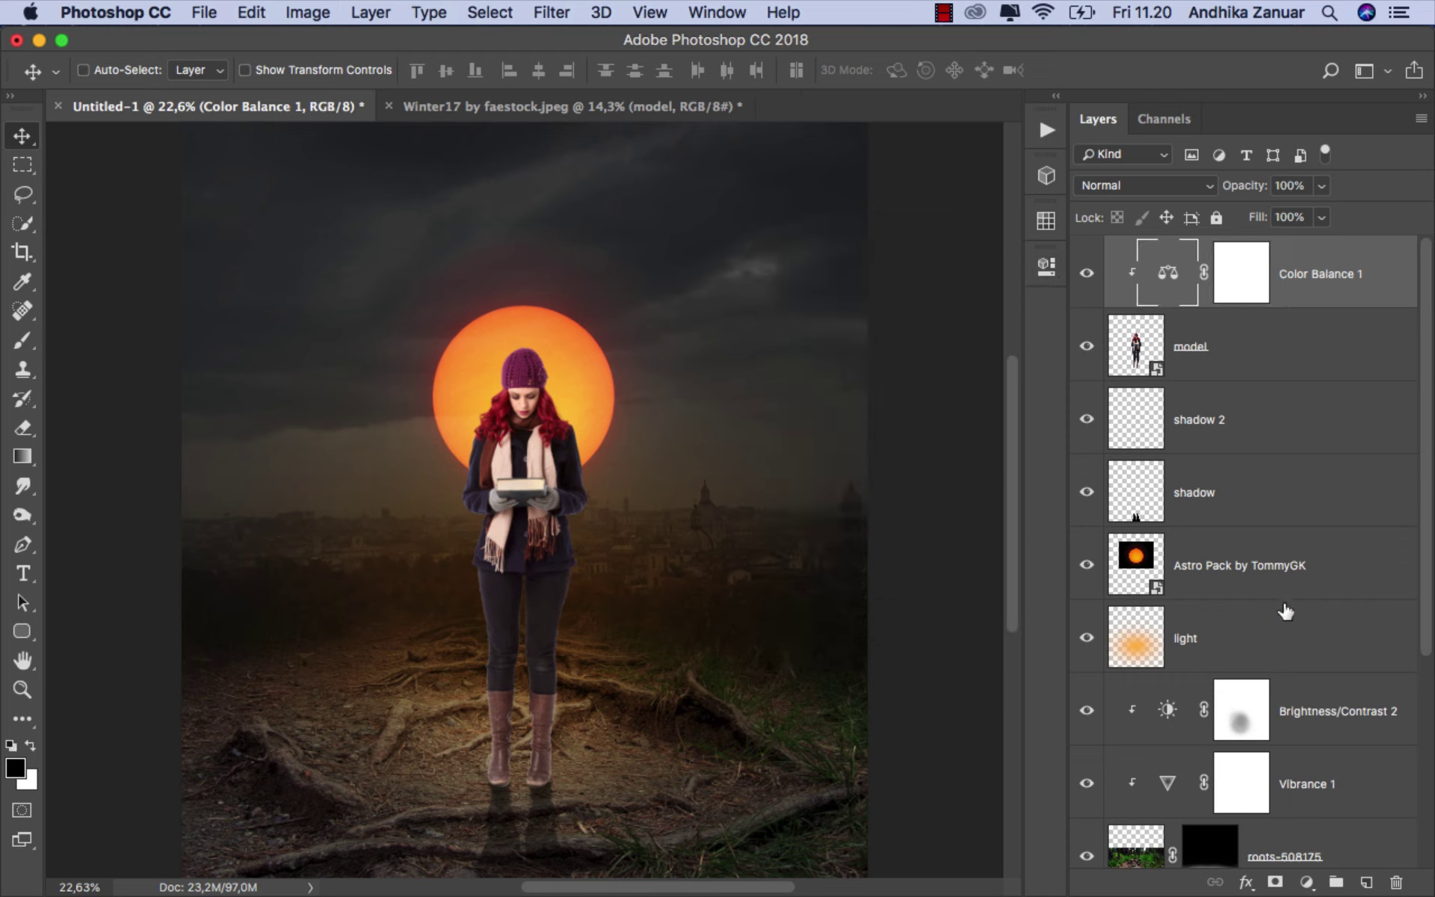
Step: Add a Vibrance adjustment clipped to the model at about -16, checking it on and off
click(1307, 882)
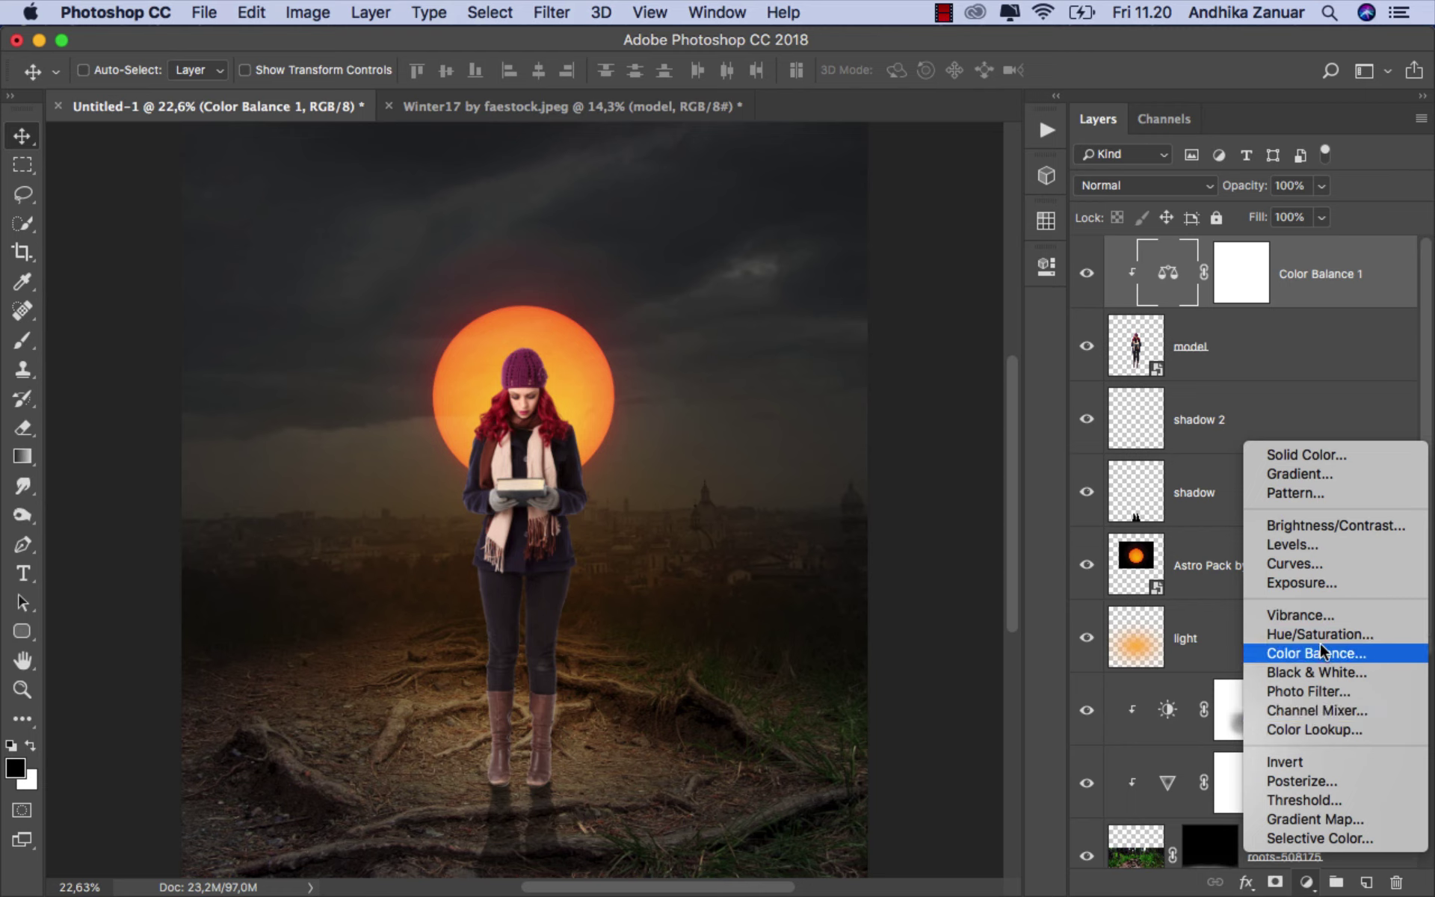
click(1321, 617)
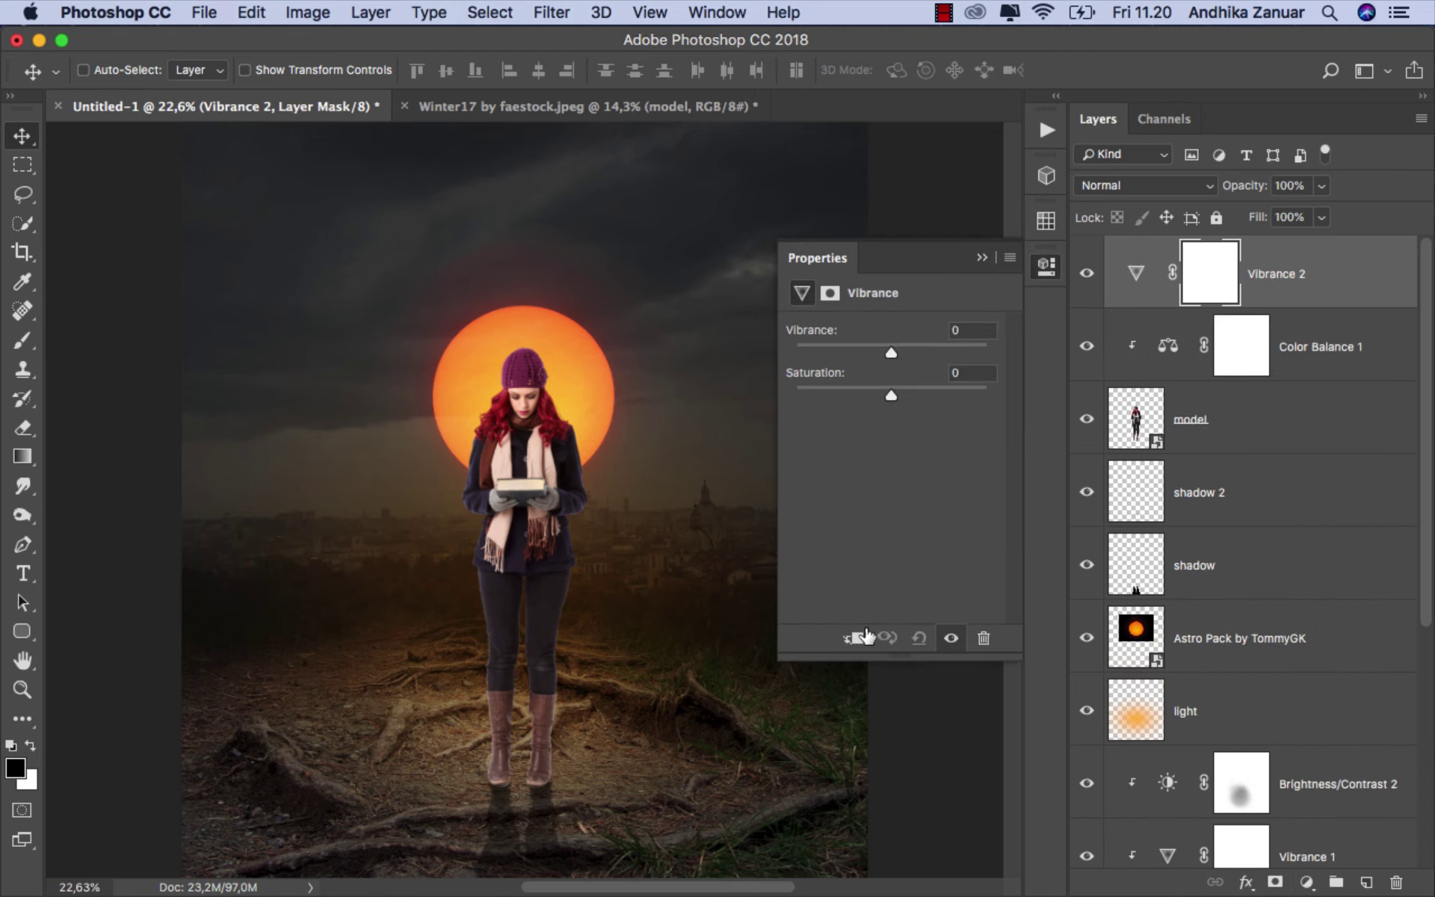
click(853, 638)
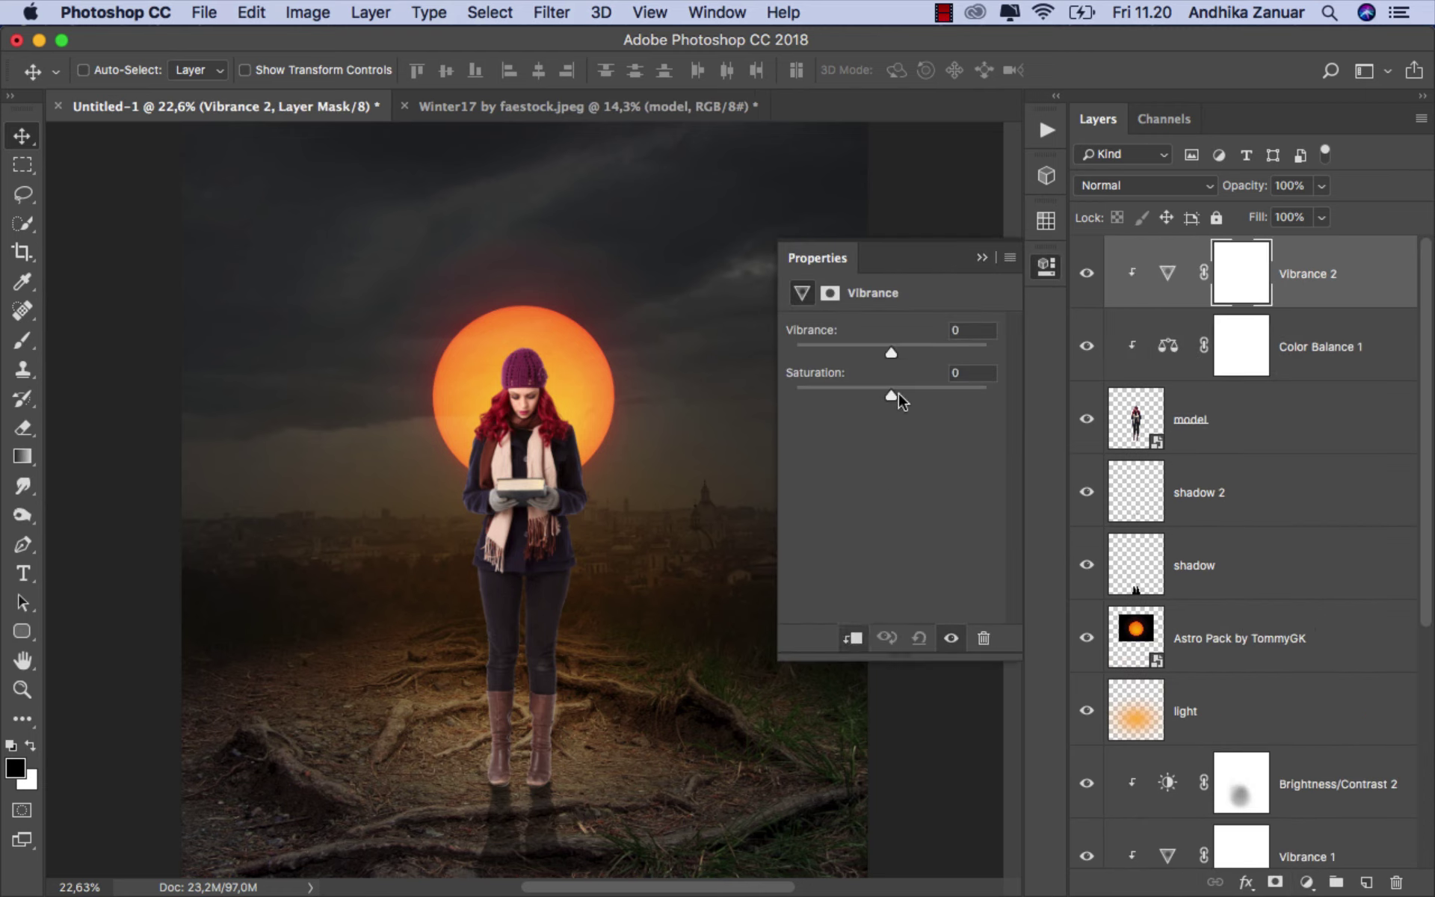
drag(891, 352, 872, 348)
click(981, 261)
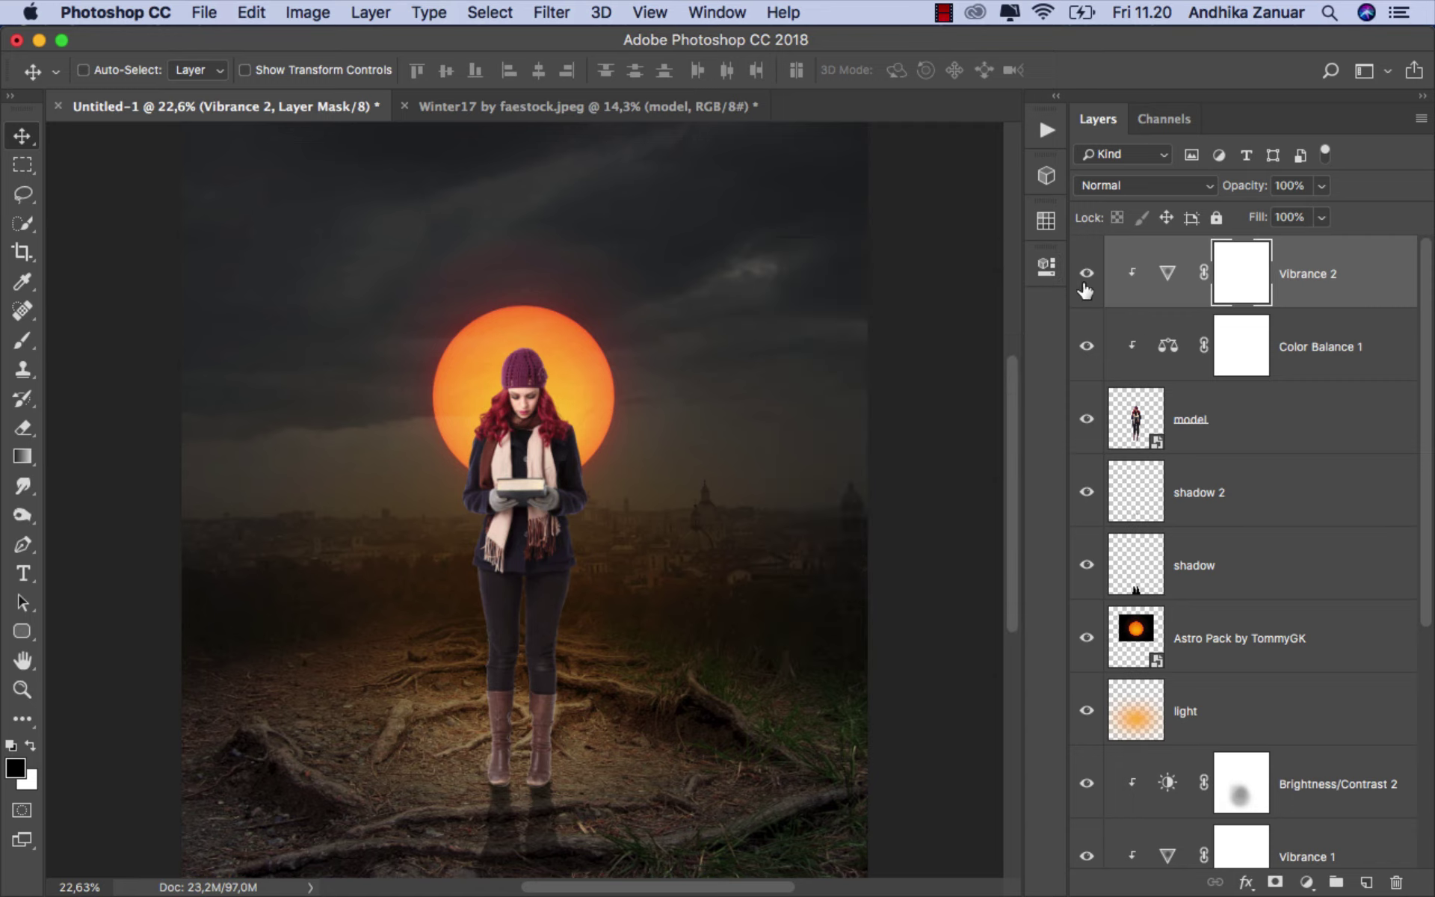
click(1088, 287)
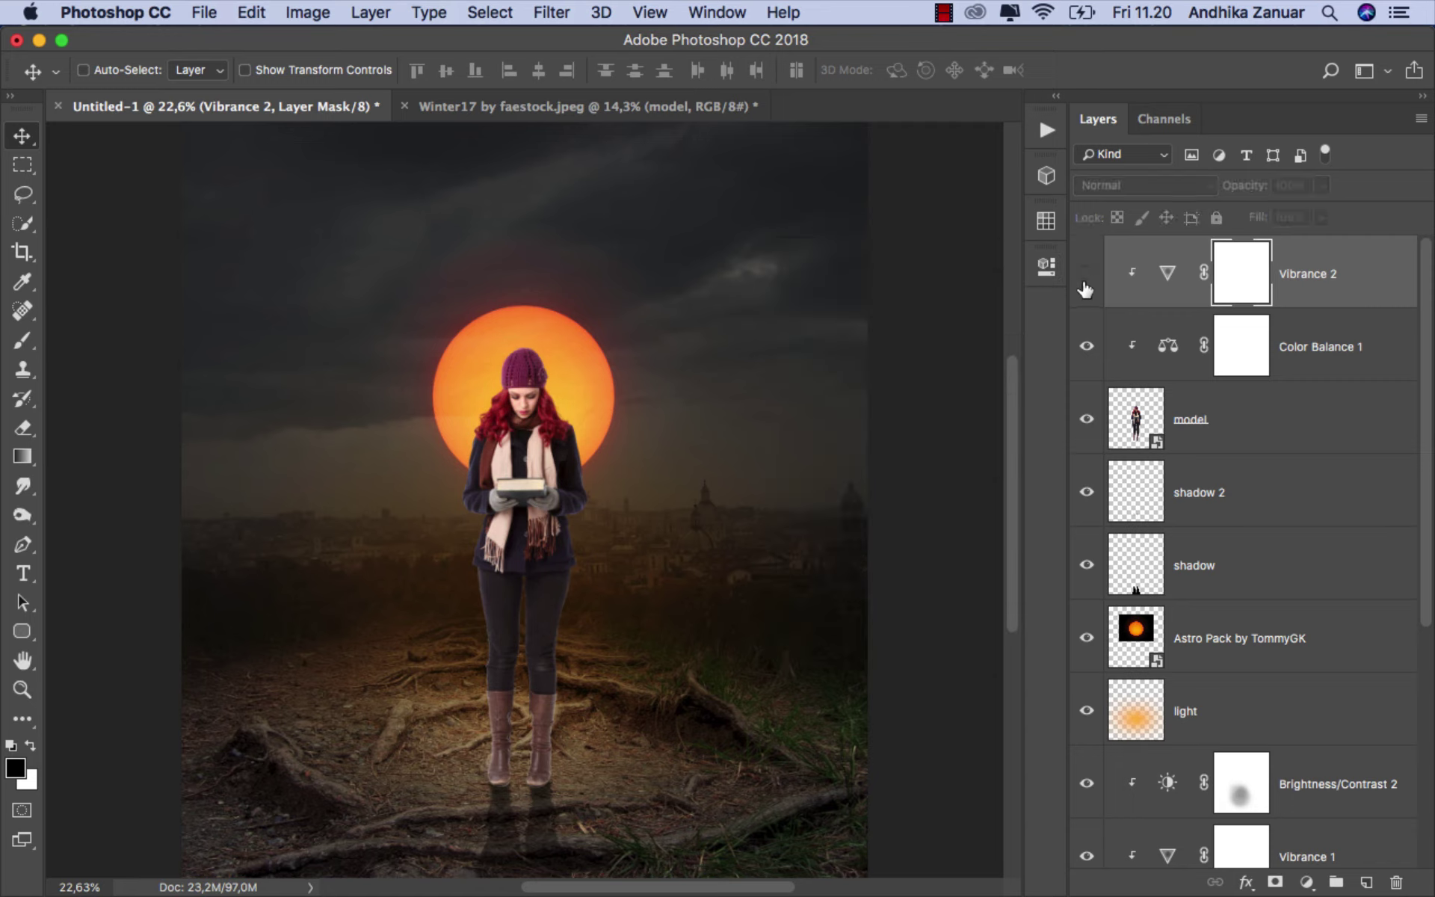
click(1326, 288)
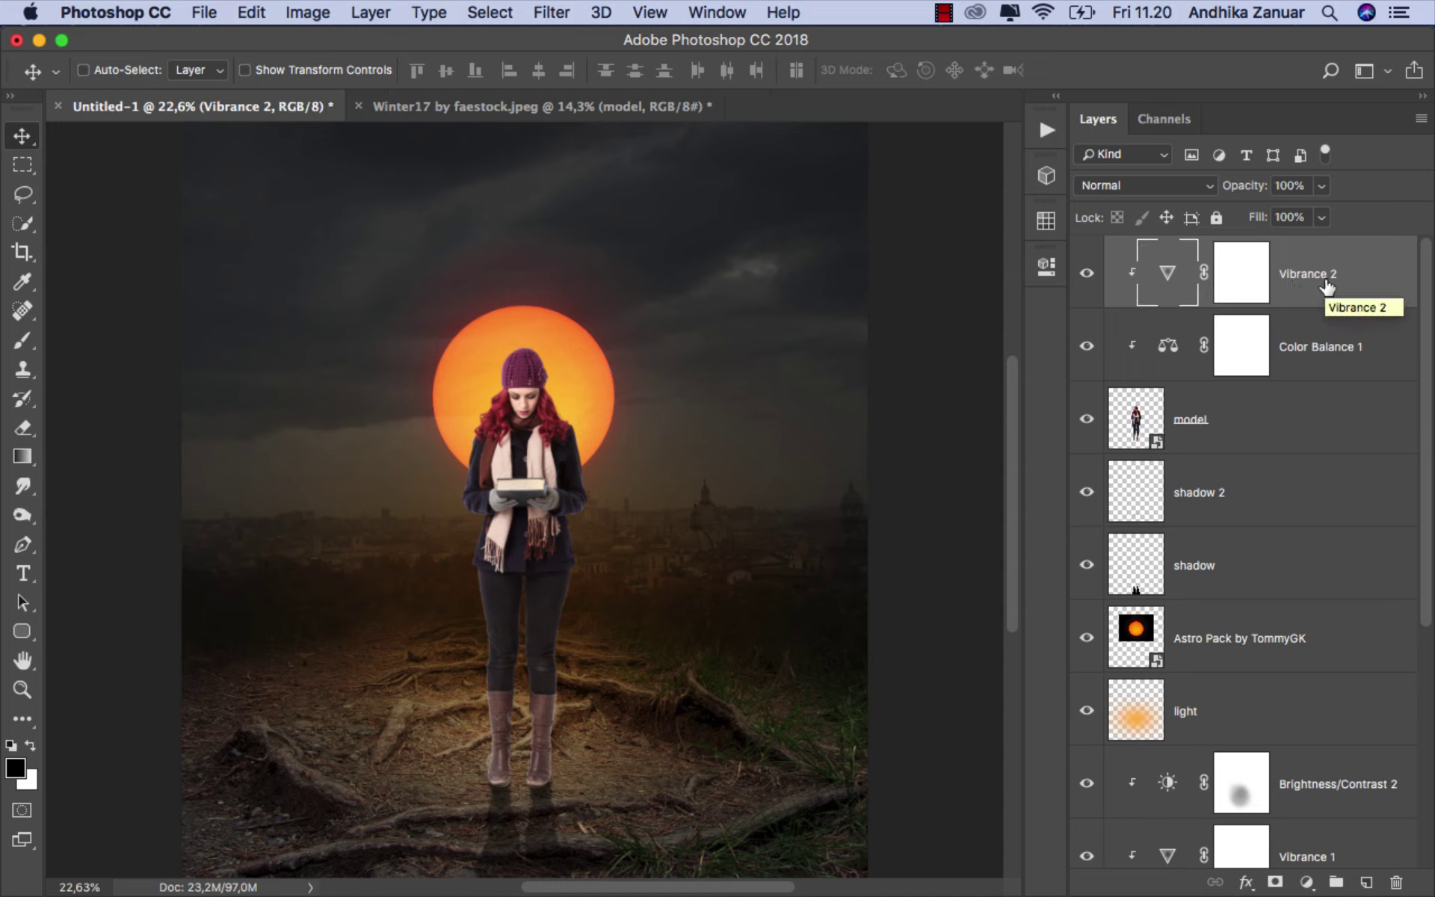
Step: Add a Brightness/Contrast adjustment clipped to the model with brightness -49, comparing before and after
click(1306, 882)
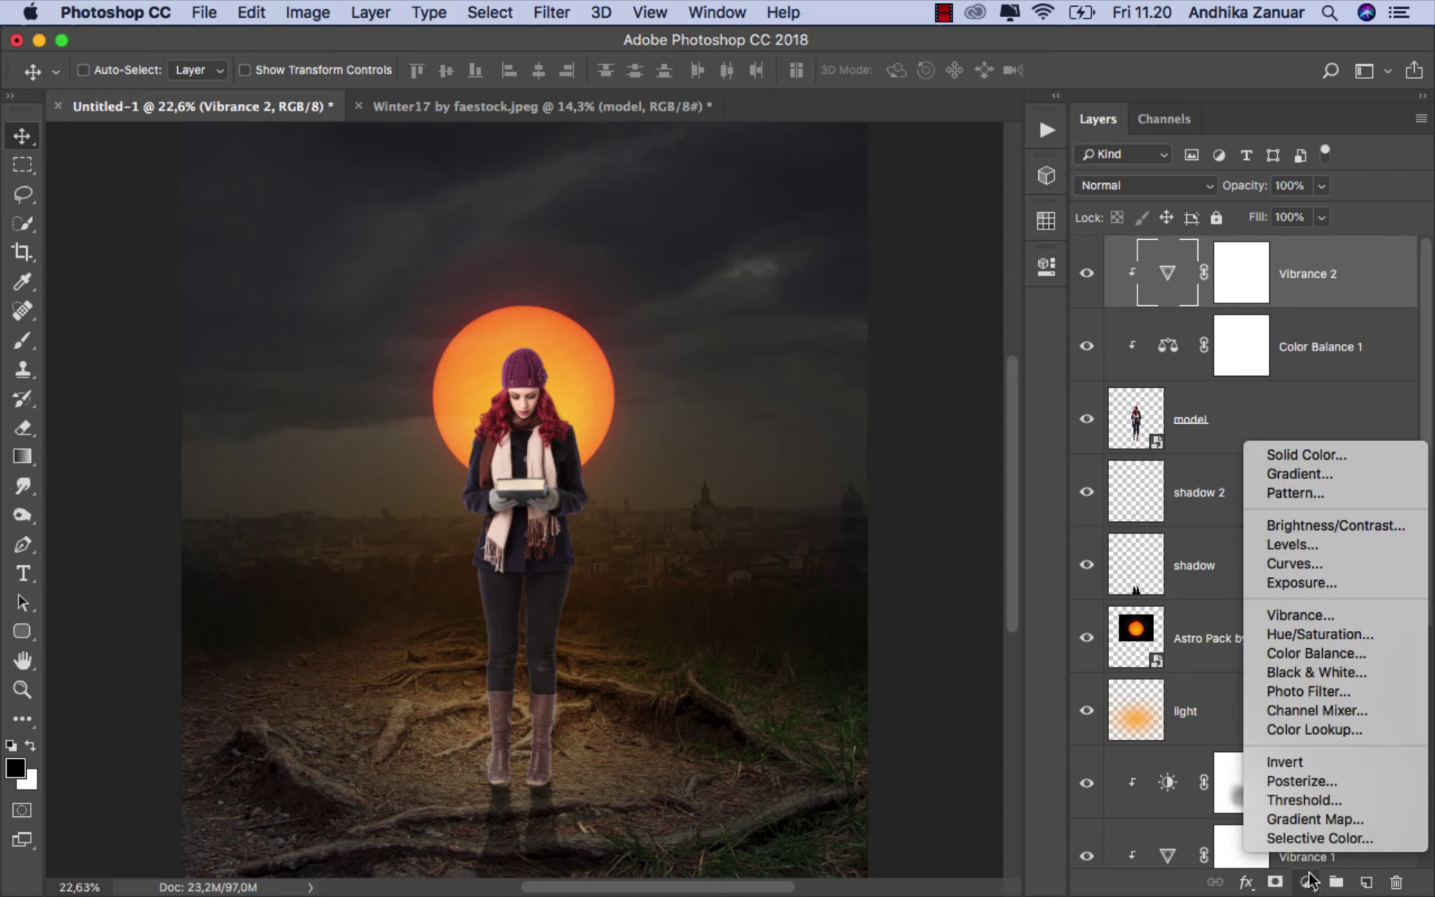
click(1337, 525)
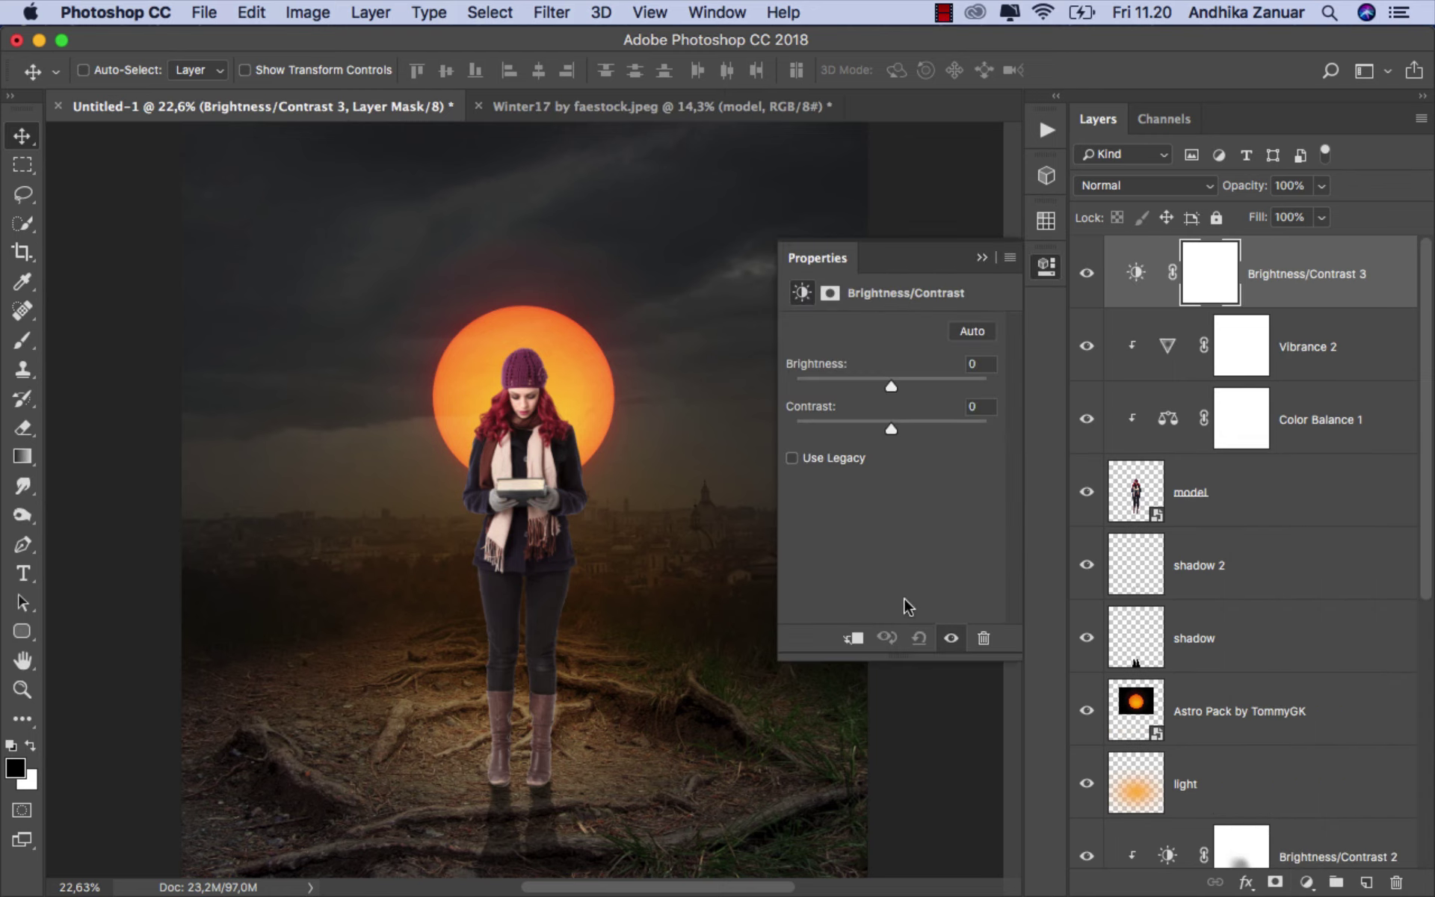
click(853, 639)
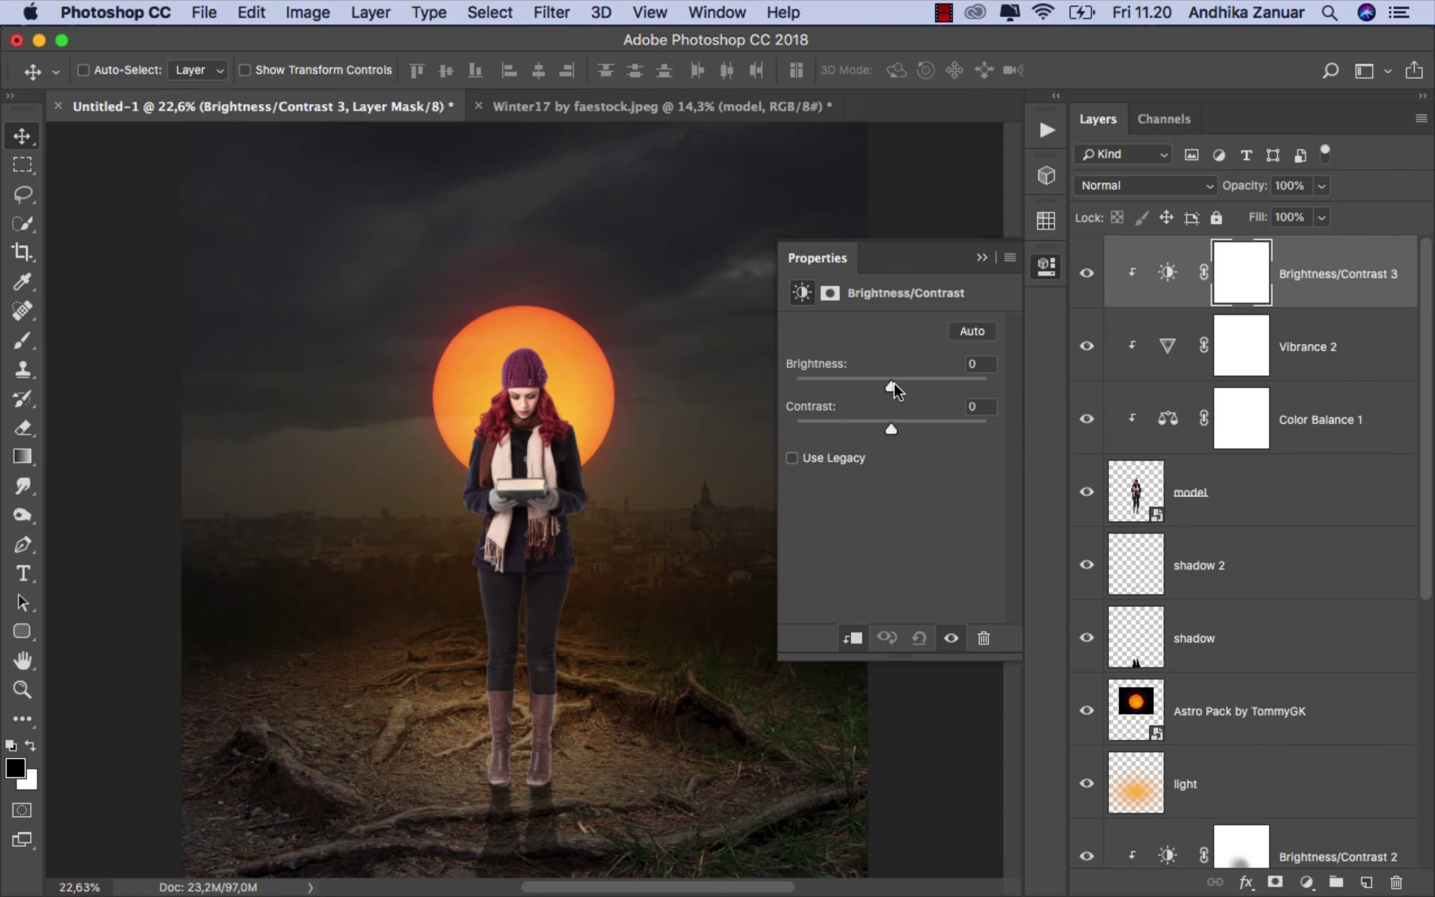
drag(894, 382, 857, 382)
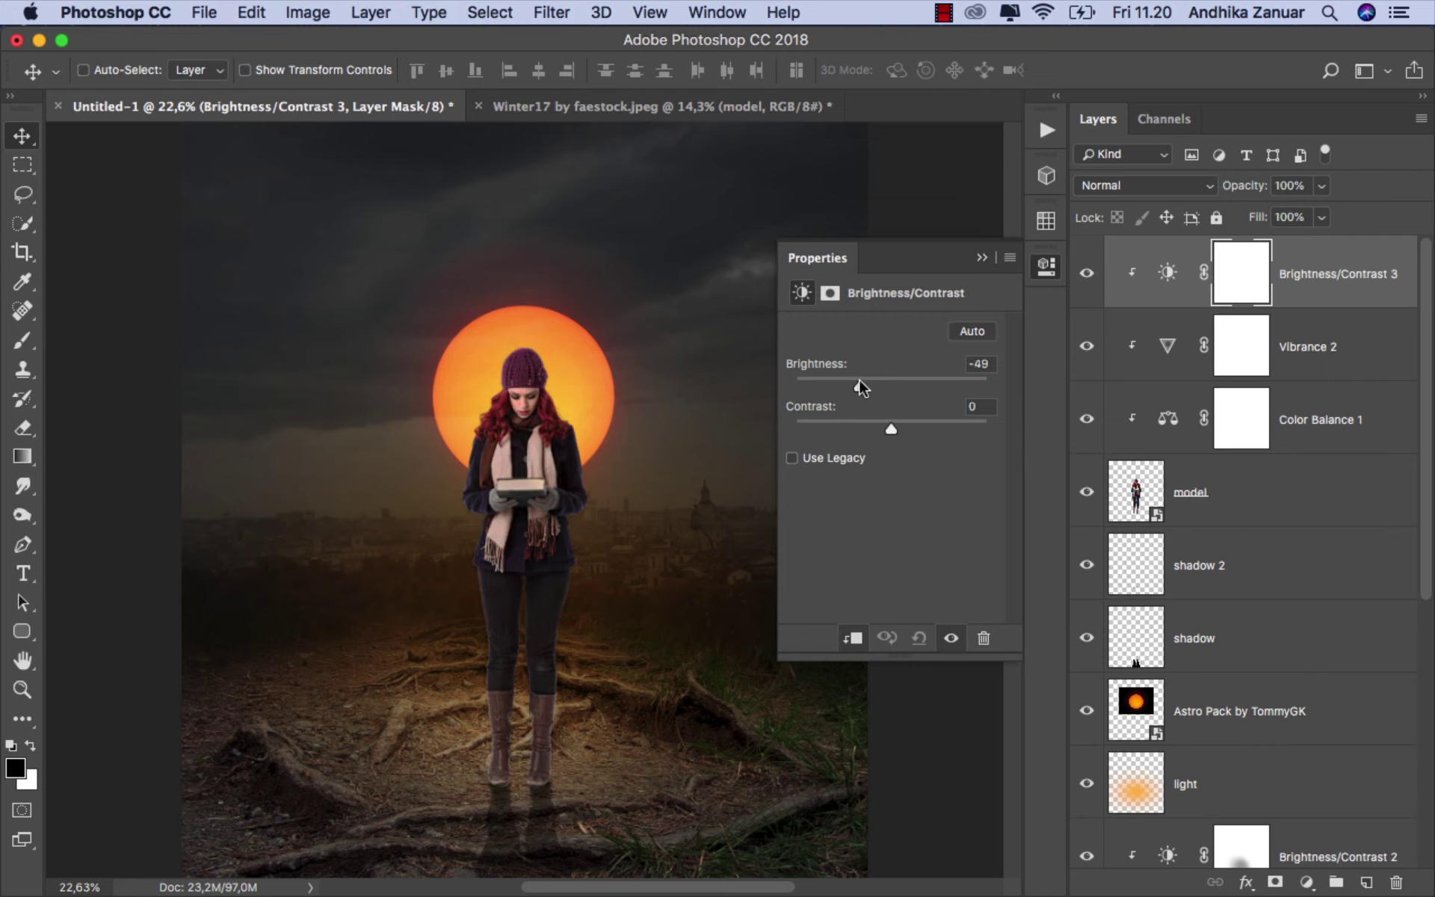
click(982, 257)
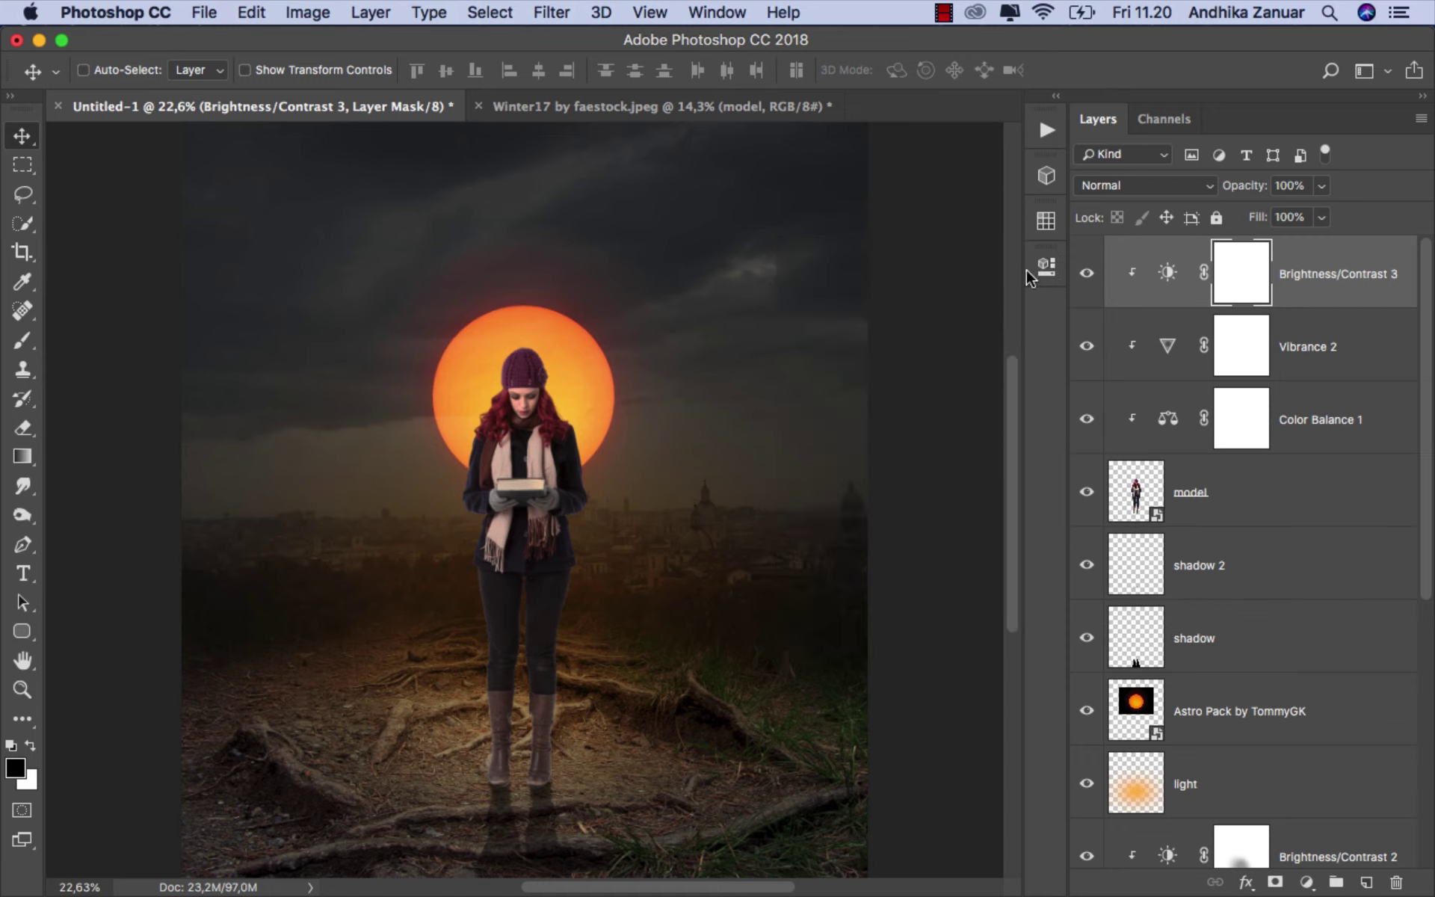
click(1086, 274)
click(30, 340)
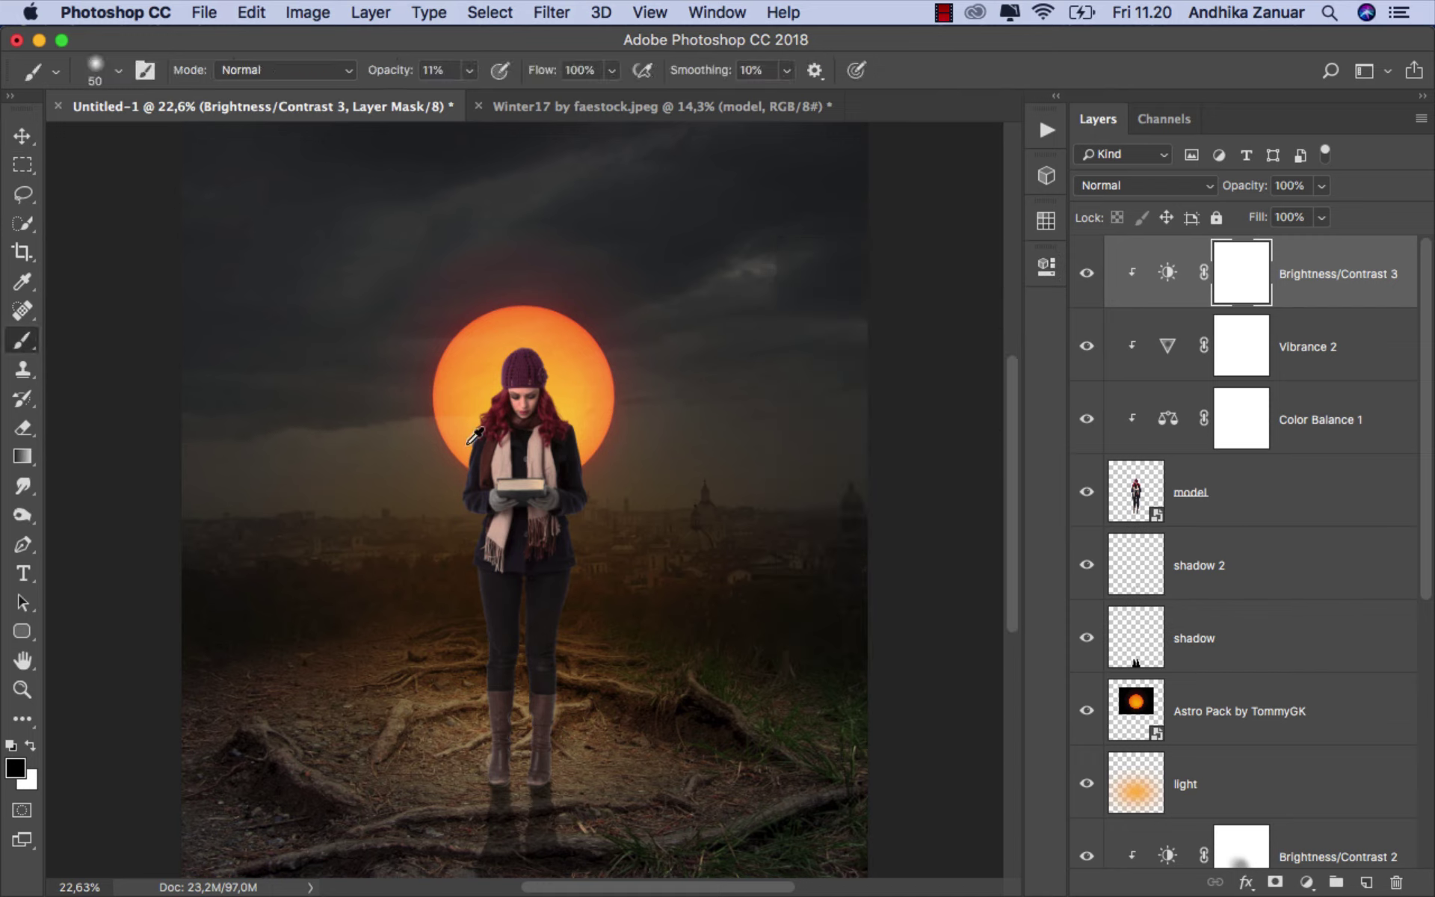
Step: Paint black on the Brightness/Contrast 3 mask over face and neck with a 43%-opacity, size-175 brush
scroll(515, 453, up, 1)
scroll(515, 452, up, 2)
scroll(515, 454, up, 2)
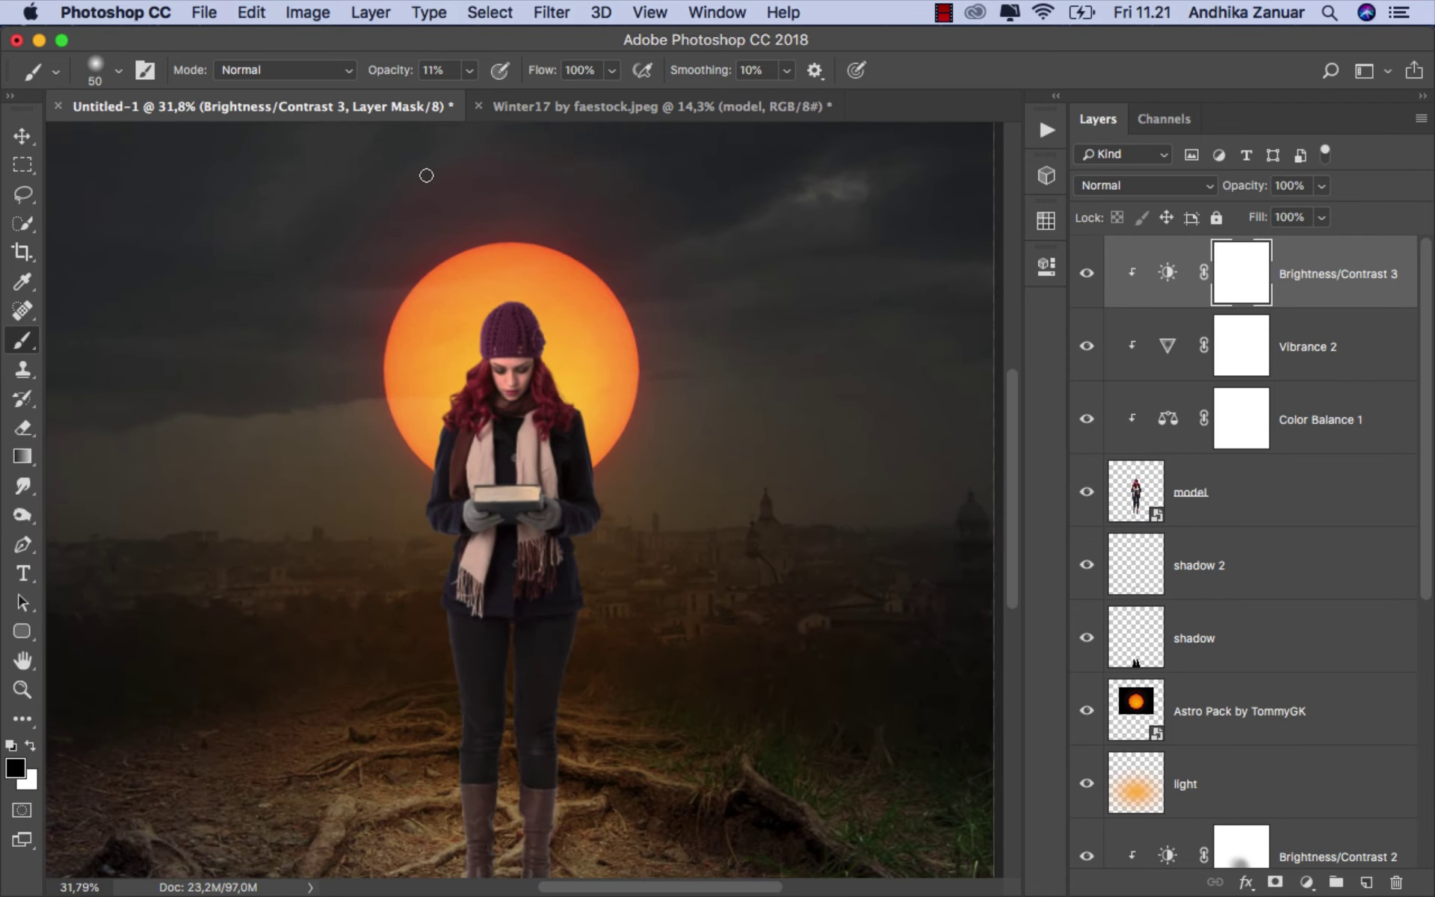
drag(469, 70, 487, 93)
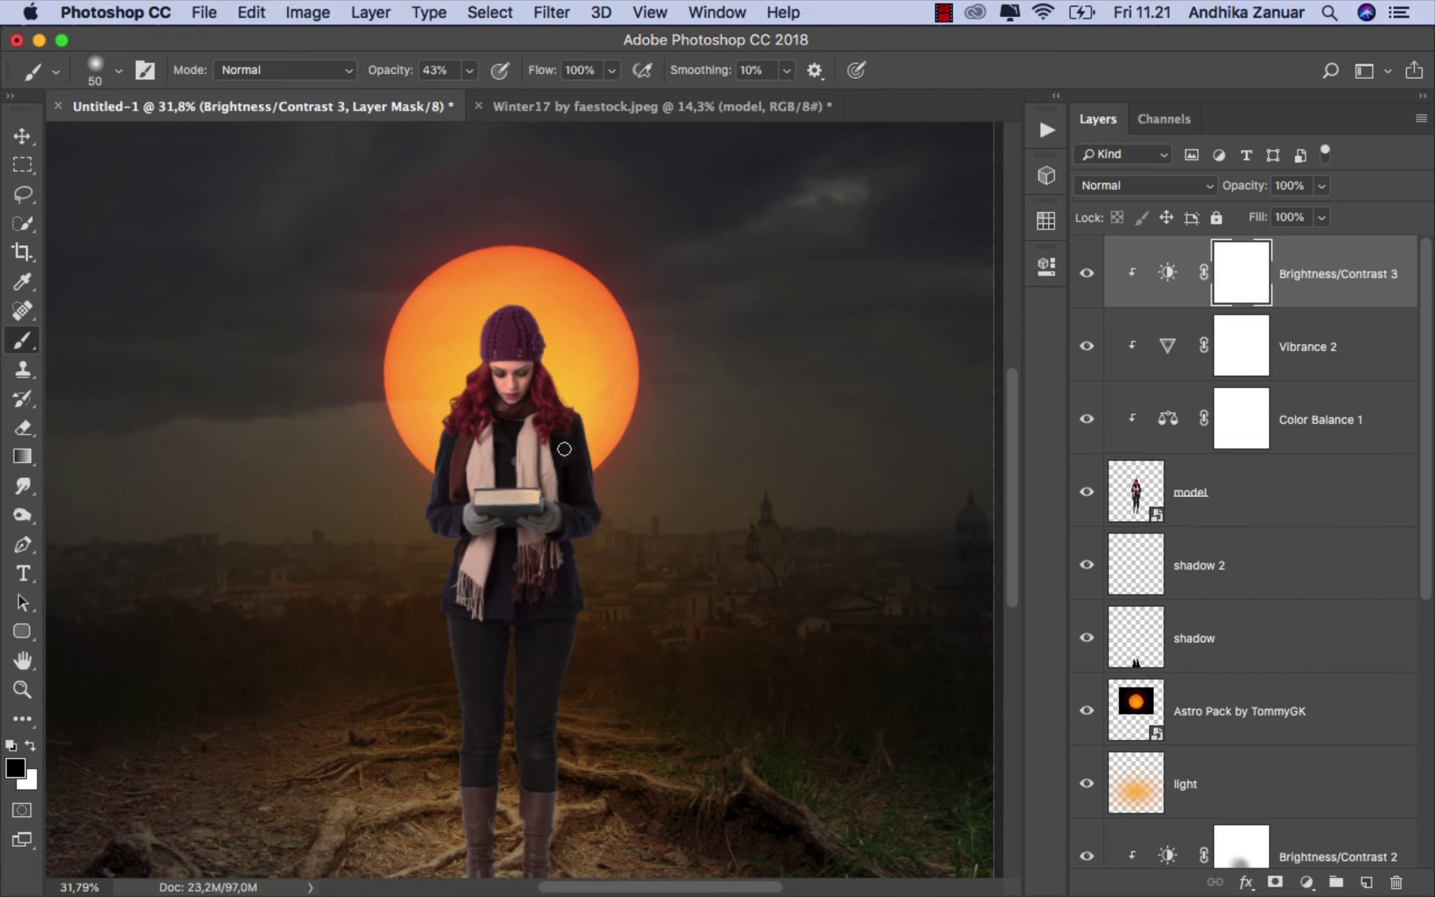
key(bracketright)
key(bracketright)
key(bracketright)
key(bracketright)
key(bracketright)
key(bracketright)
drag(507, 369, 512, 390)
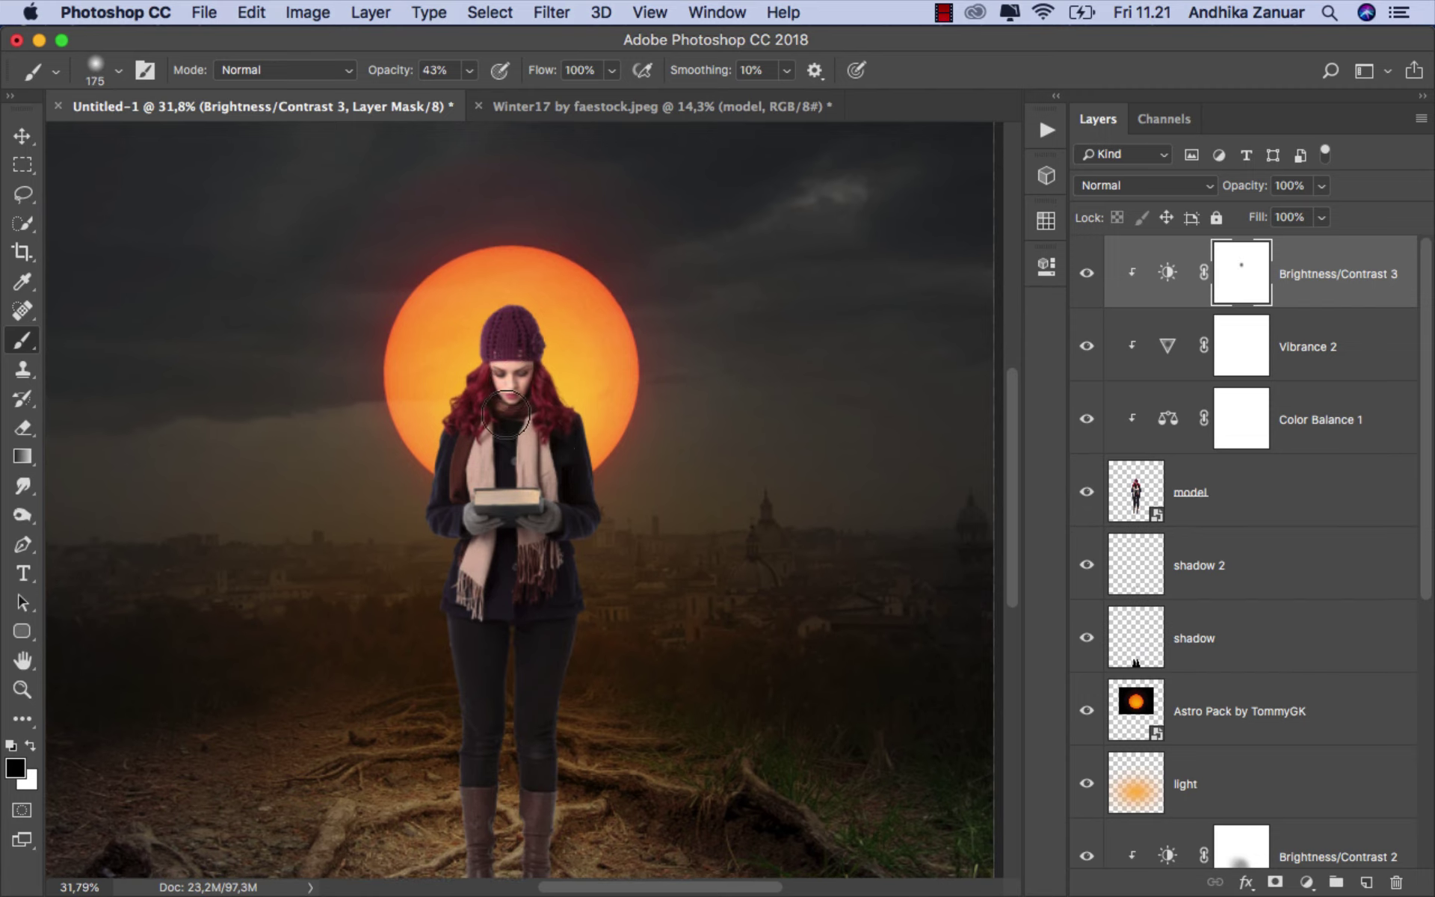
mouse_move(495, 463)
mouse_down()
mouse_move(524, 418)
mouse_move(516, 370)
mouse_move(494, 438)
mouse_move(512, 368)
mouse_up()
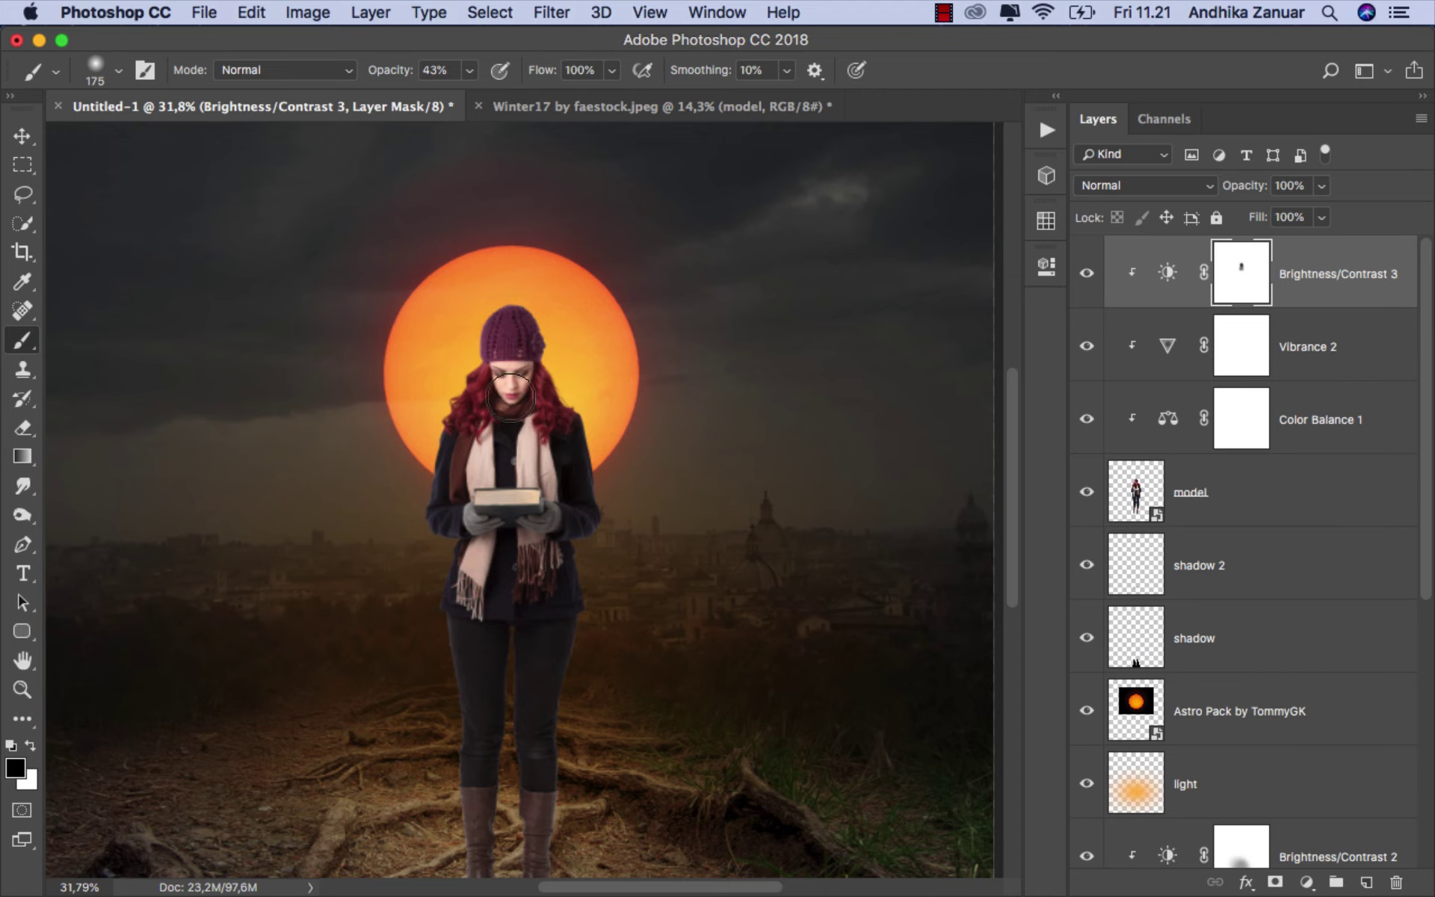
drag(511, 368, 508, 448)
scroll(672, 463, down, 3)
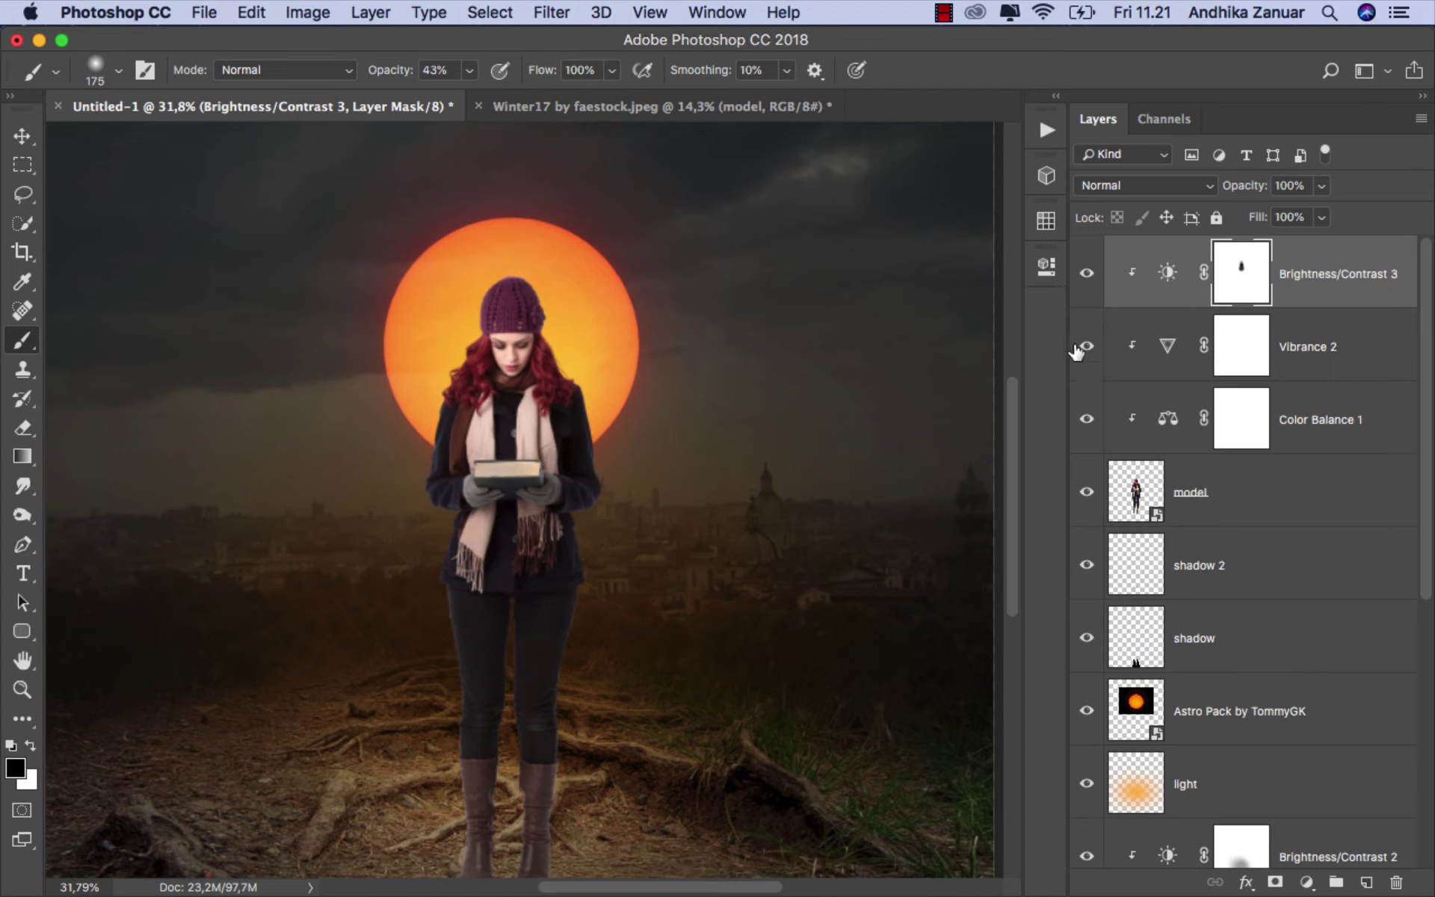
click(1086, 273)
click(1086, 274)
click(1303, 286)
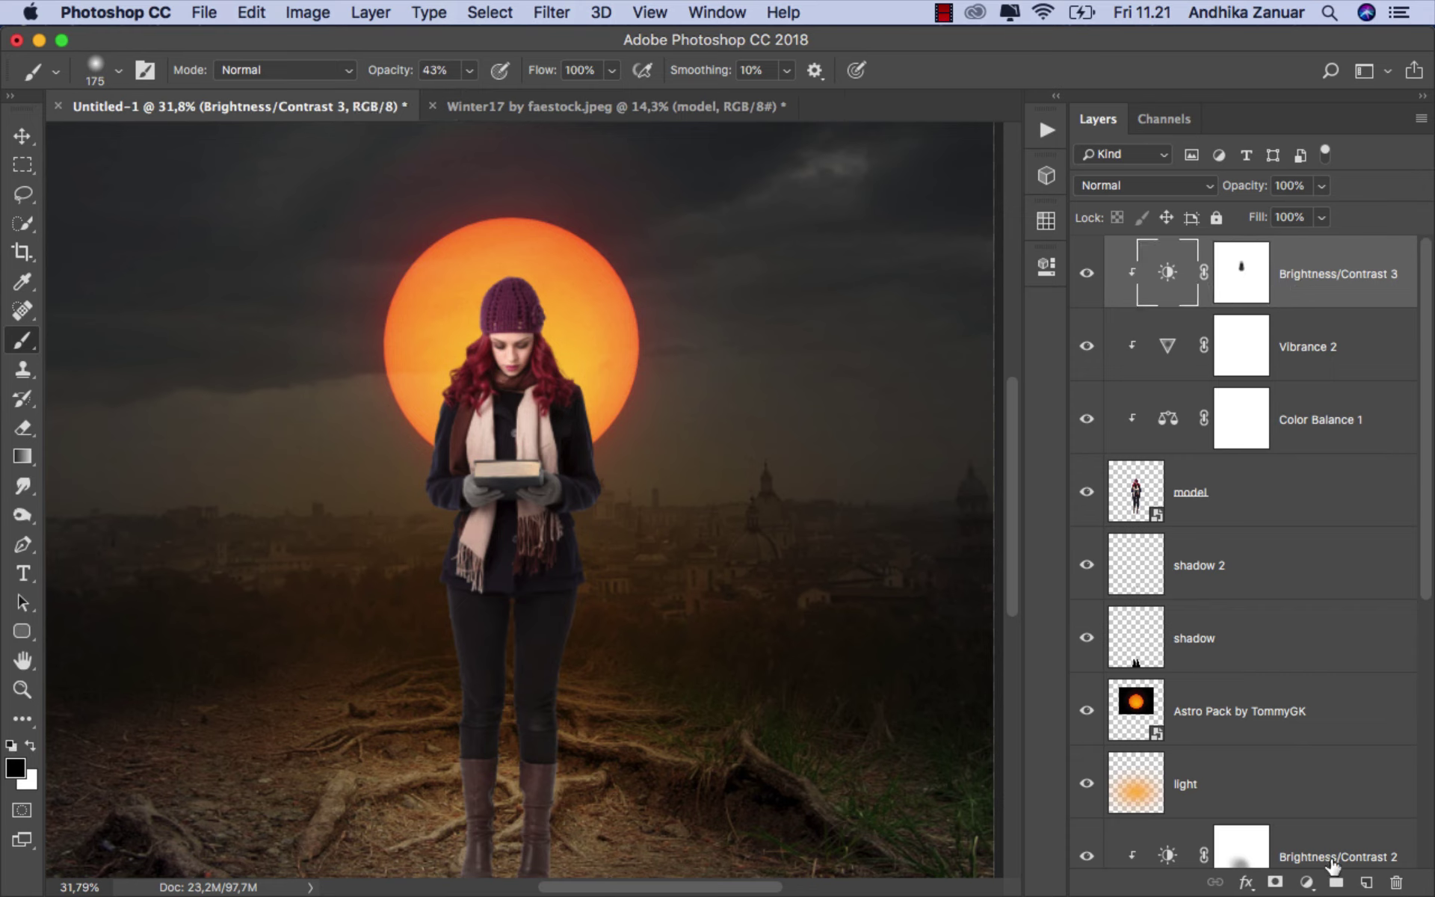
click(1307, 882)
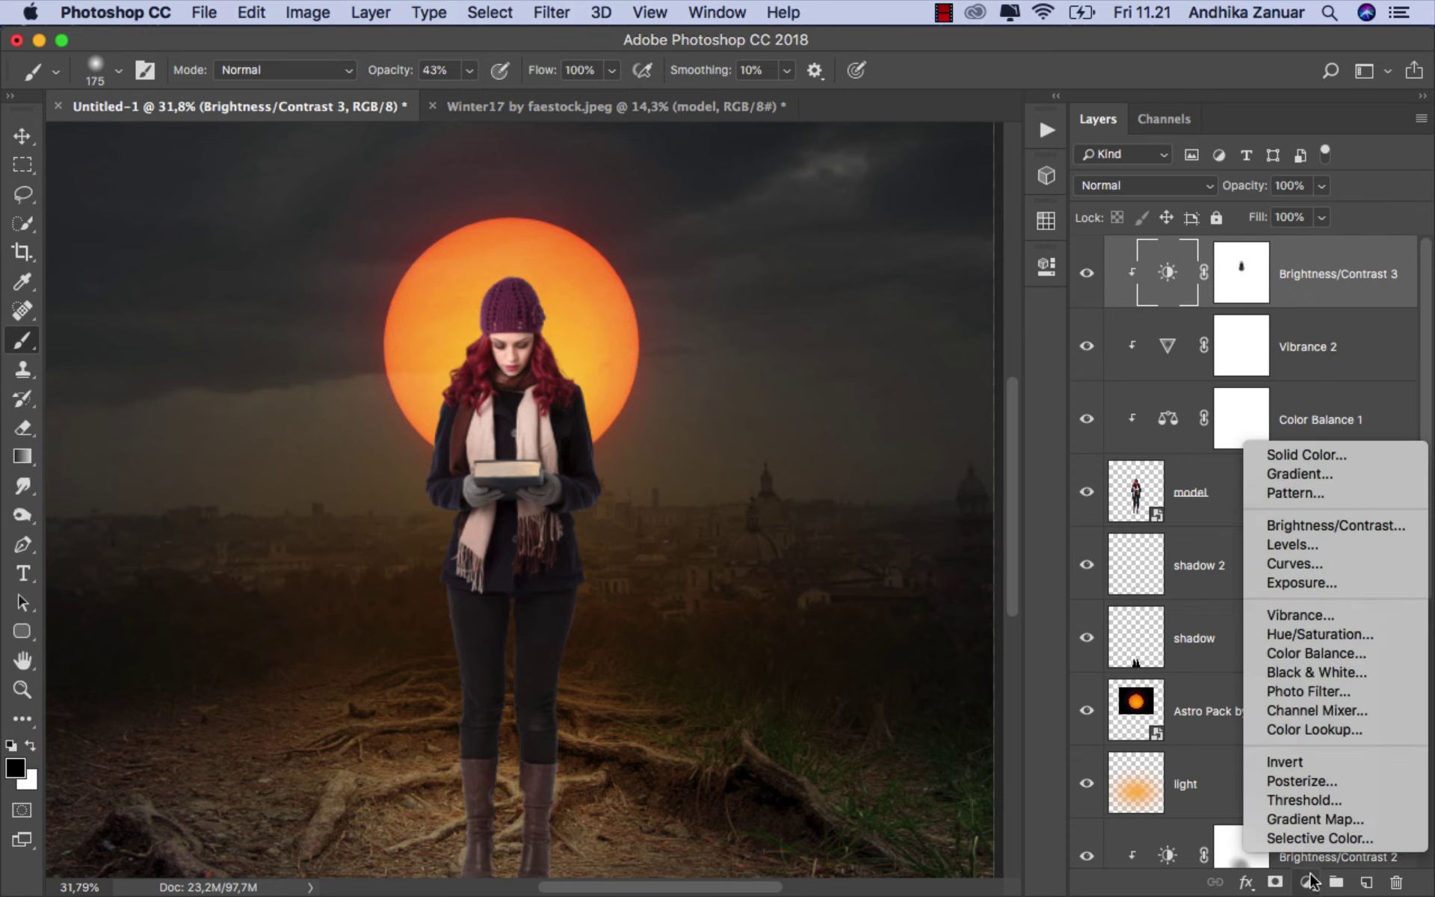
Step: Add a Levels adjustment clipped to the model with the white output level lowered to 182
click(1328, 547)
click(852, 640)
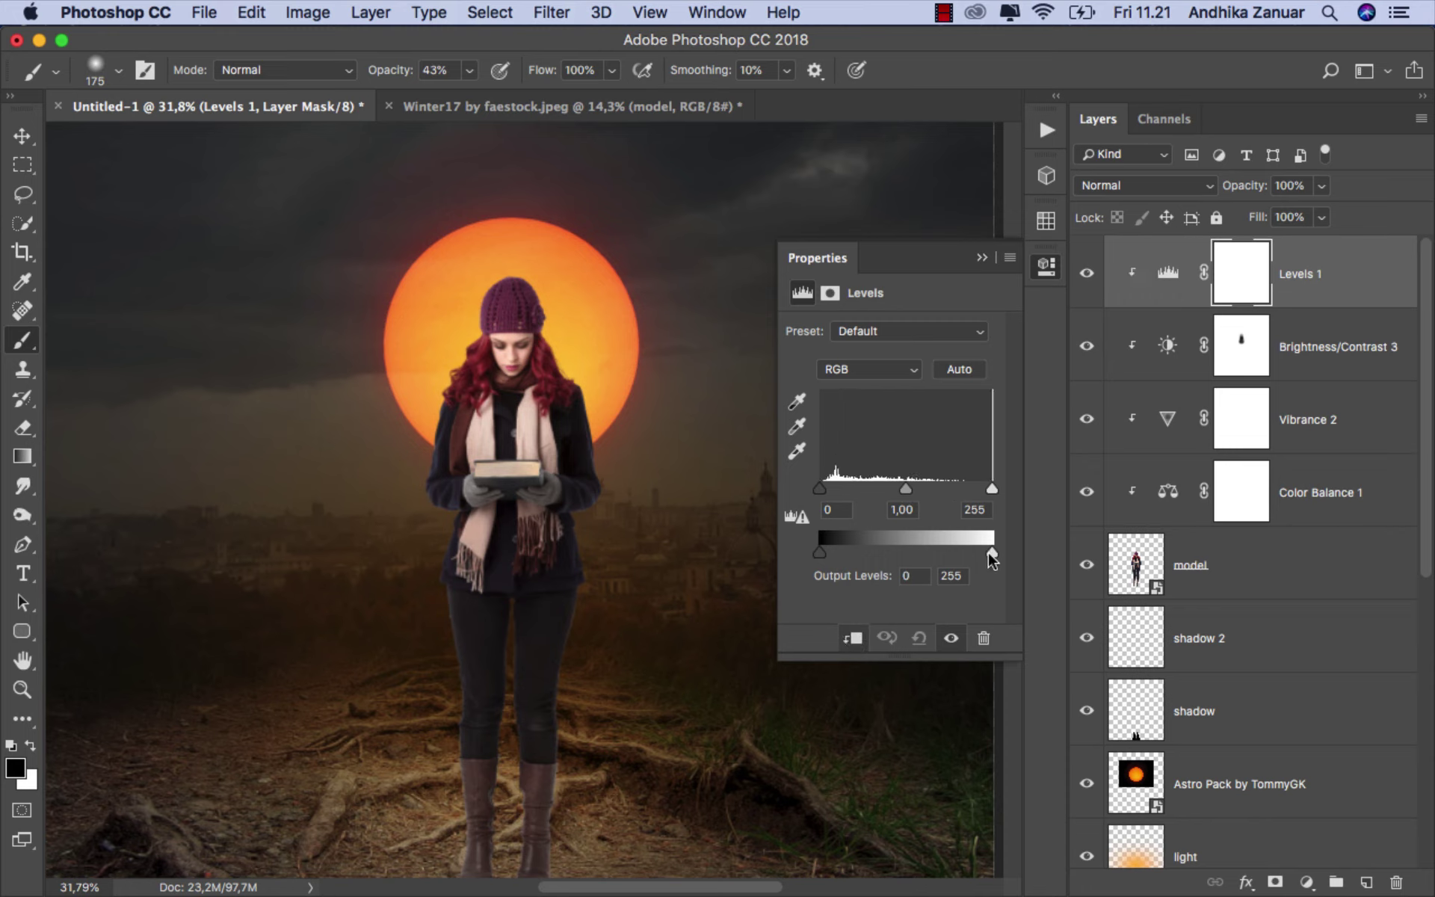
drag(990, 553, 940, 553)
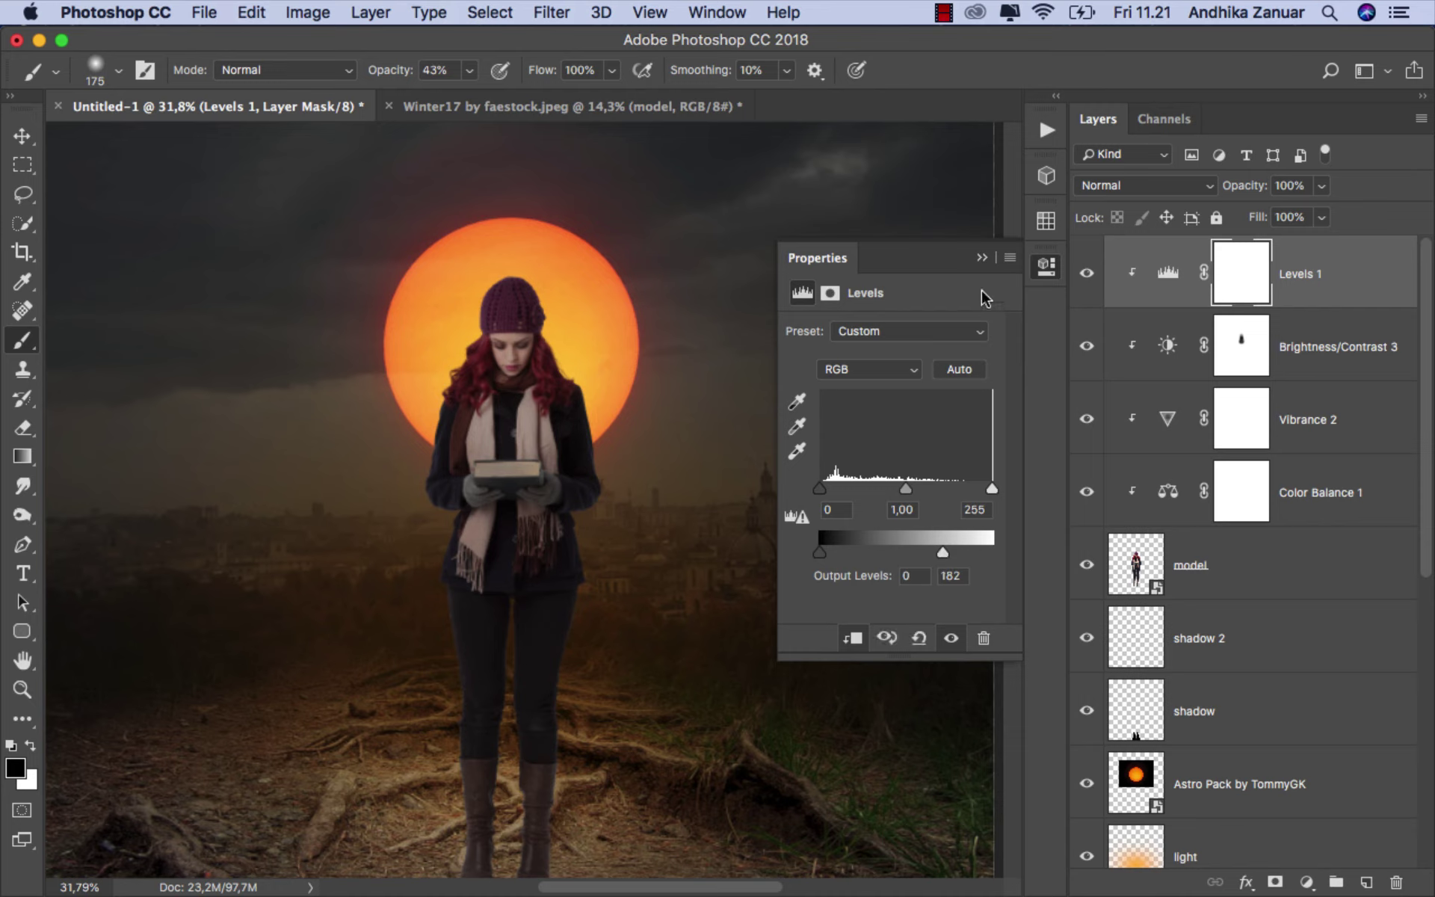
click(981, 259)
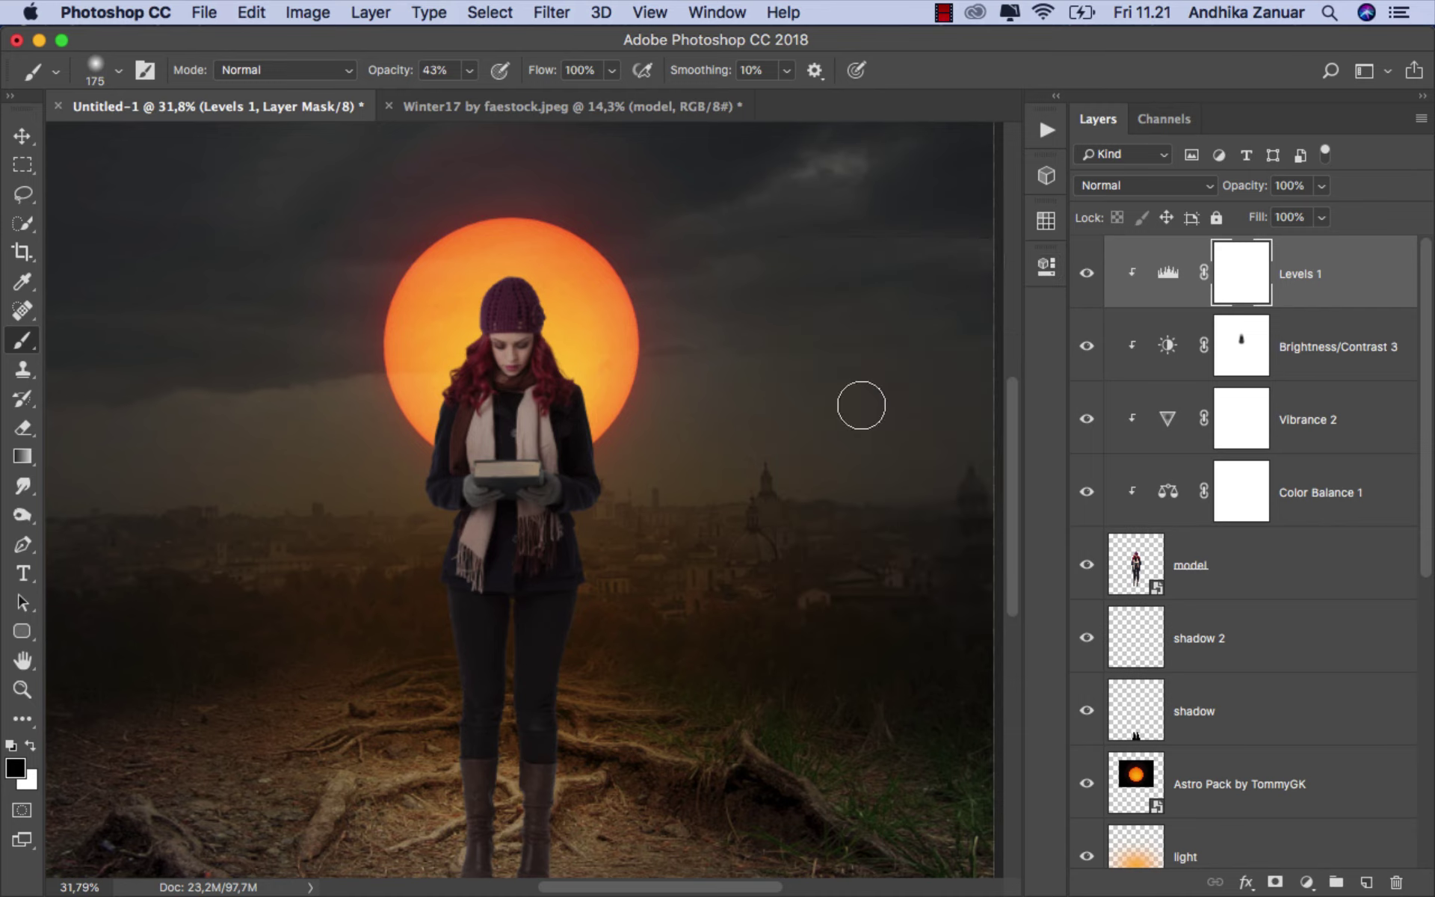
Step: Paint the Levels 1 mask off the model's face, then compare the image with and without it
drag(502, 367, 512, 352)
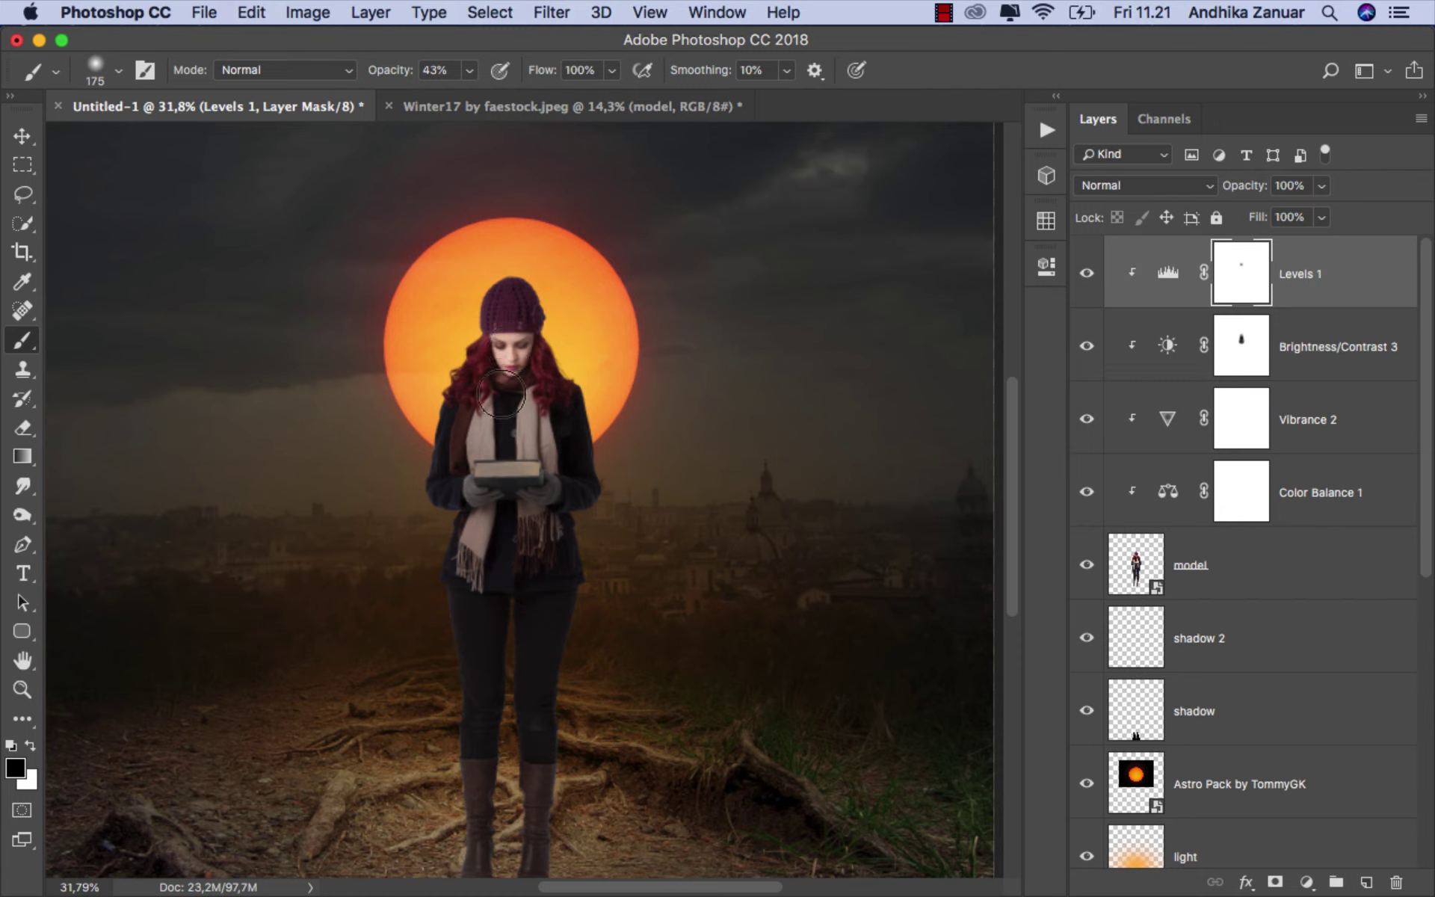
drag(492, 434, 515, 353)
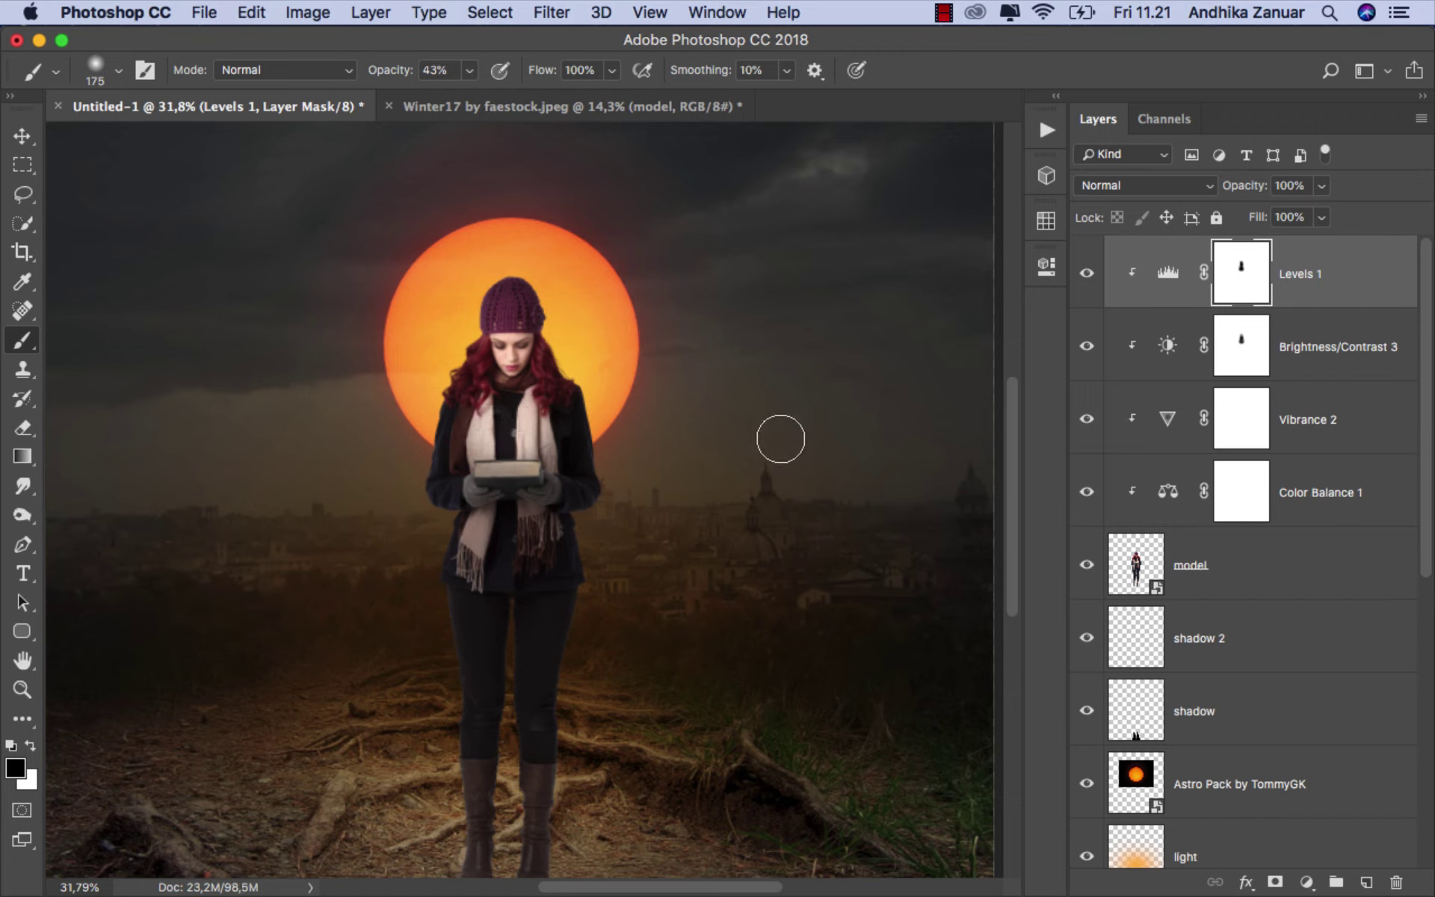
click(23, 135)
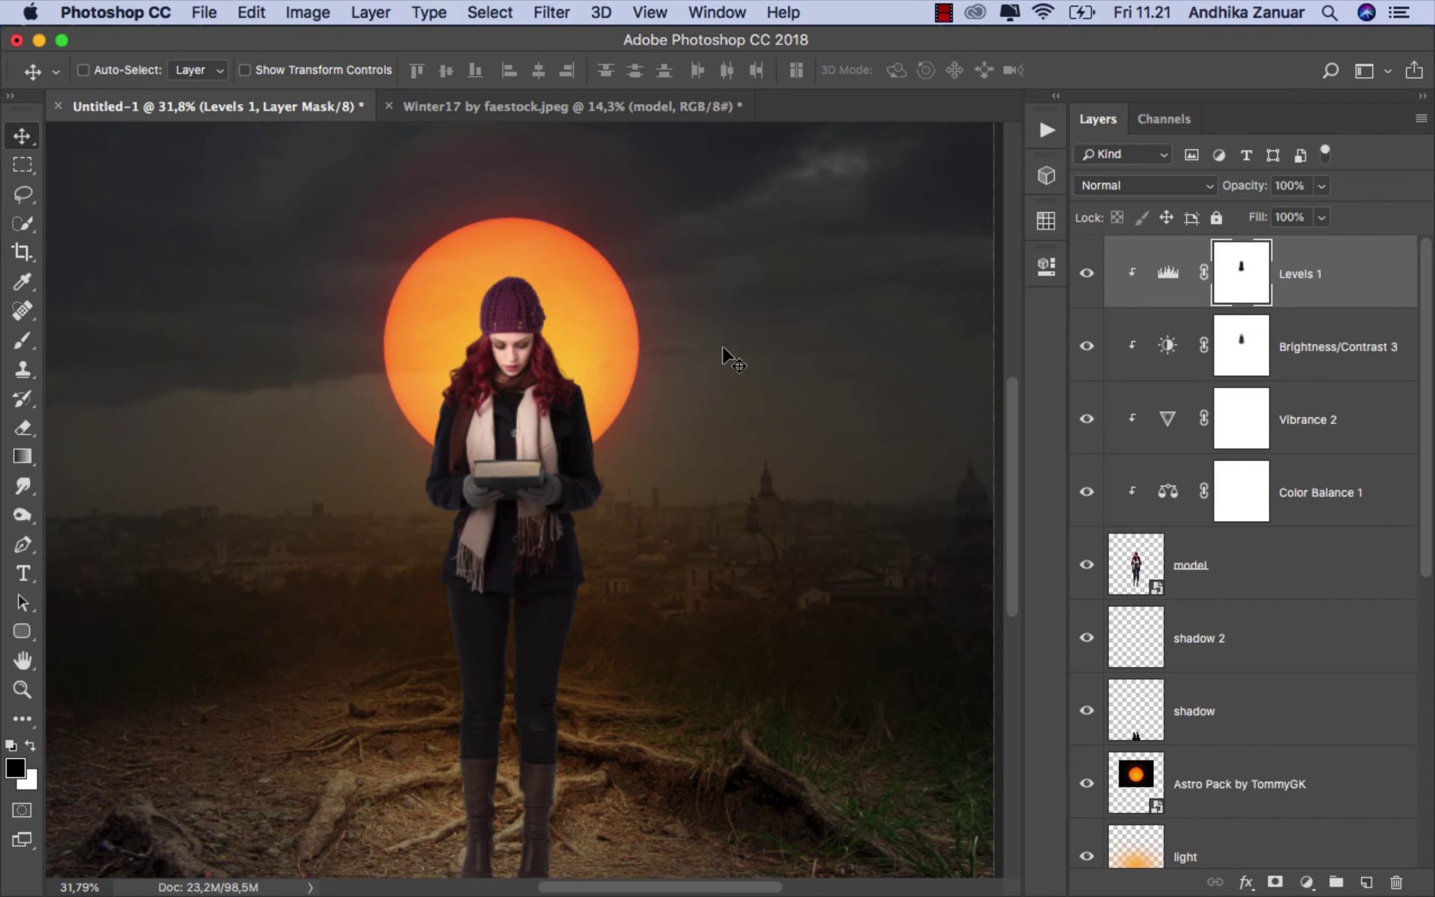
key(cmd+0)
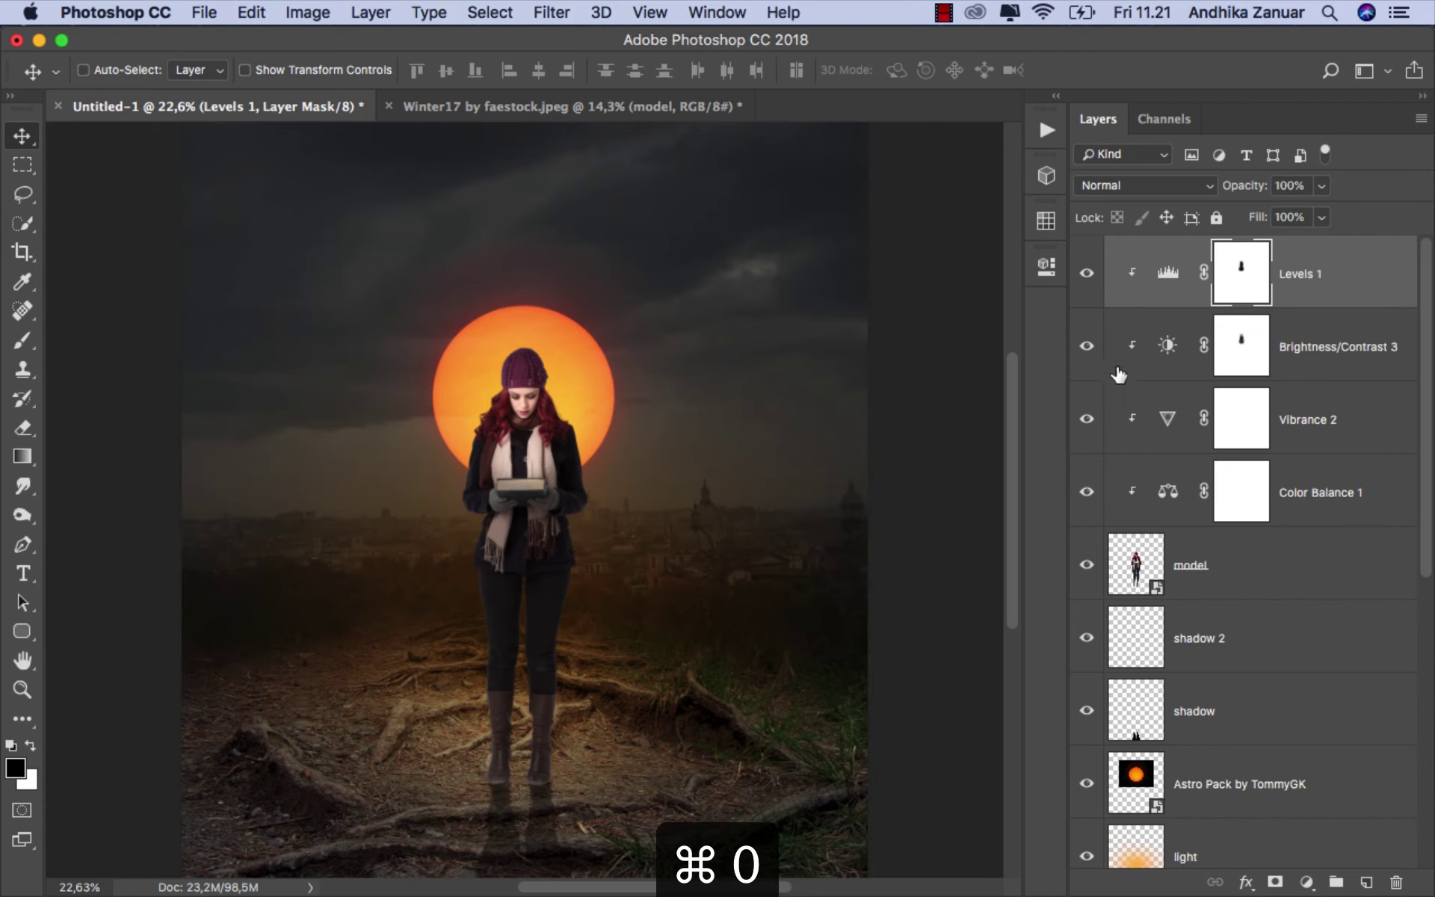
click(1077, 267)
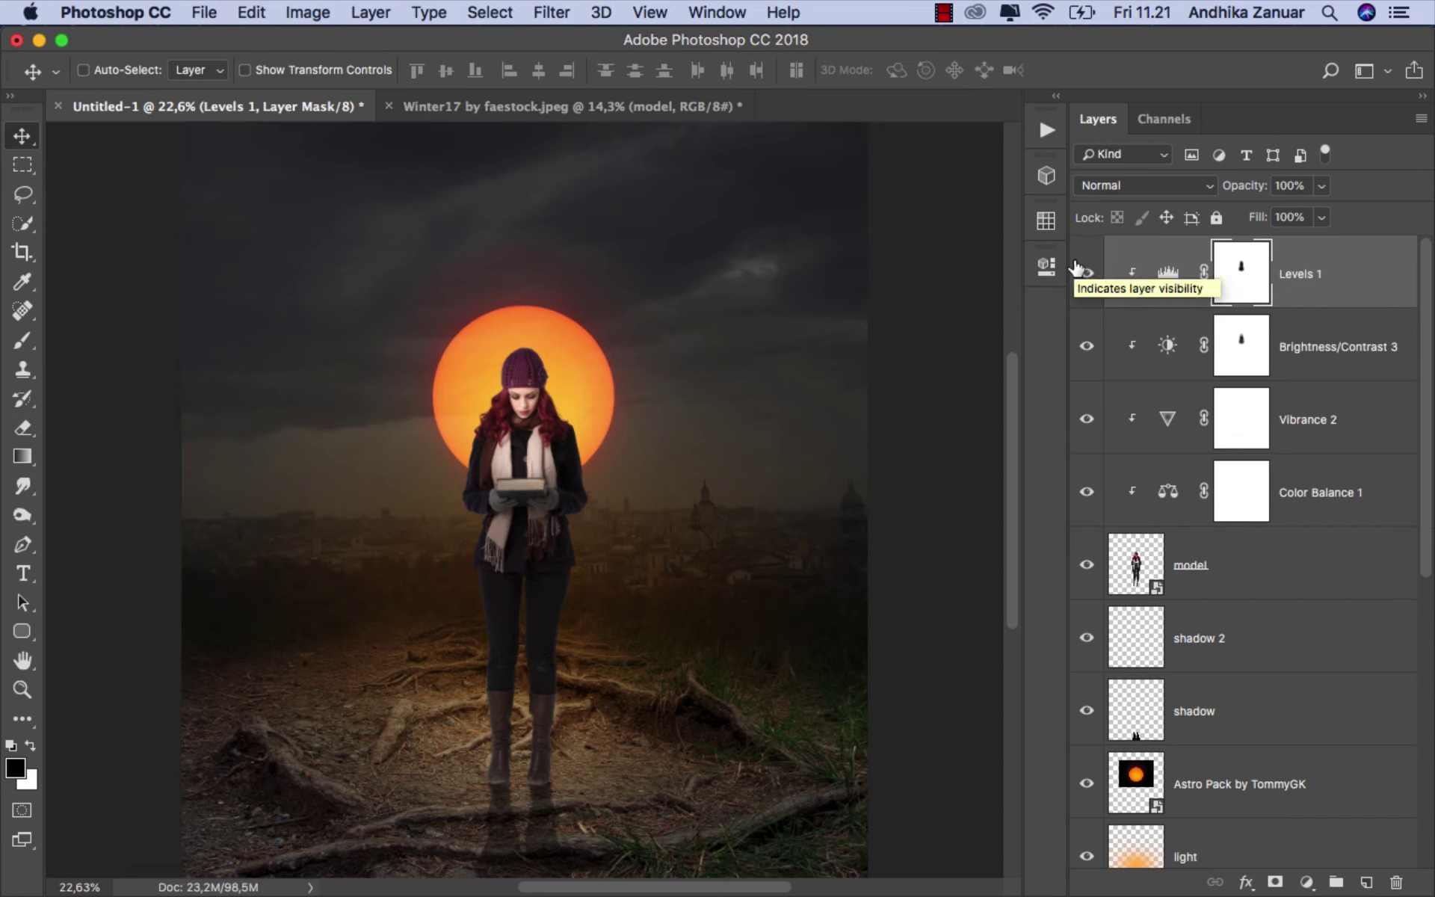
click(1077, 268)
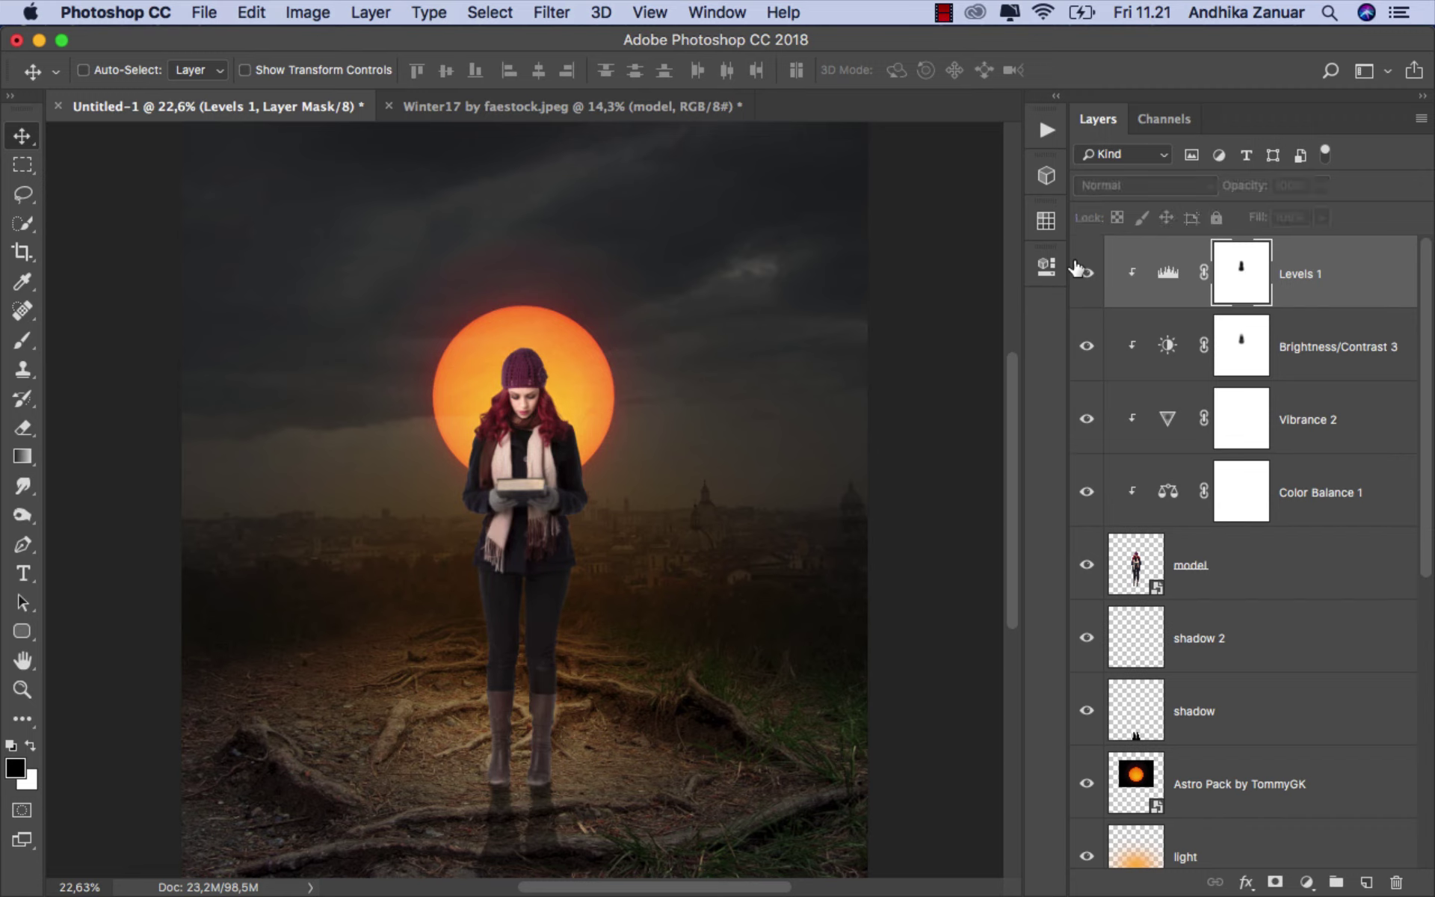
click(1076, 267)
click(1318, 288)
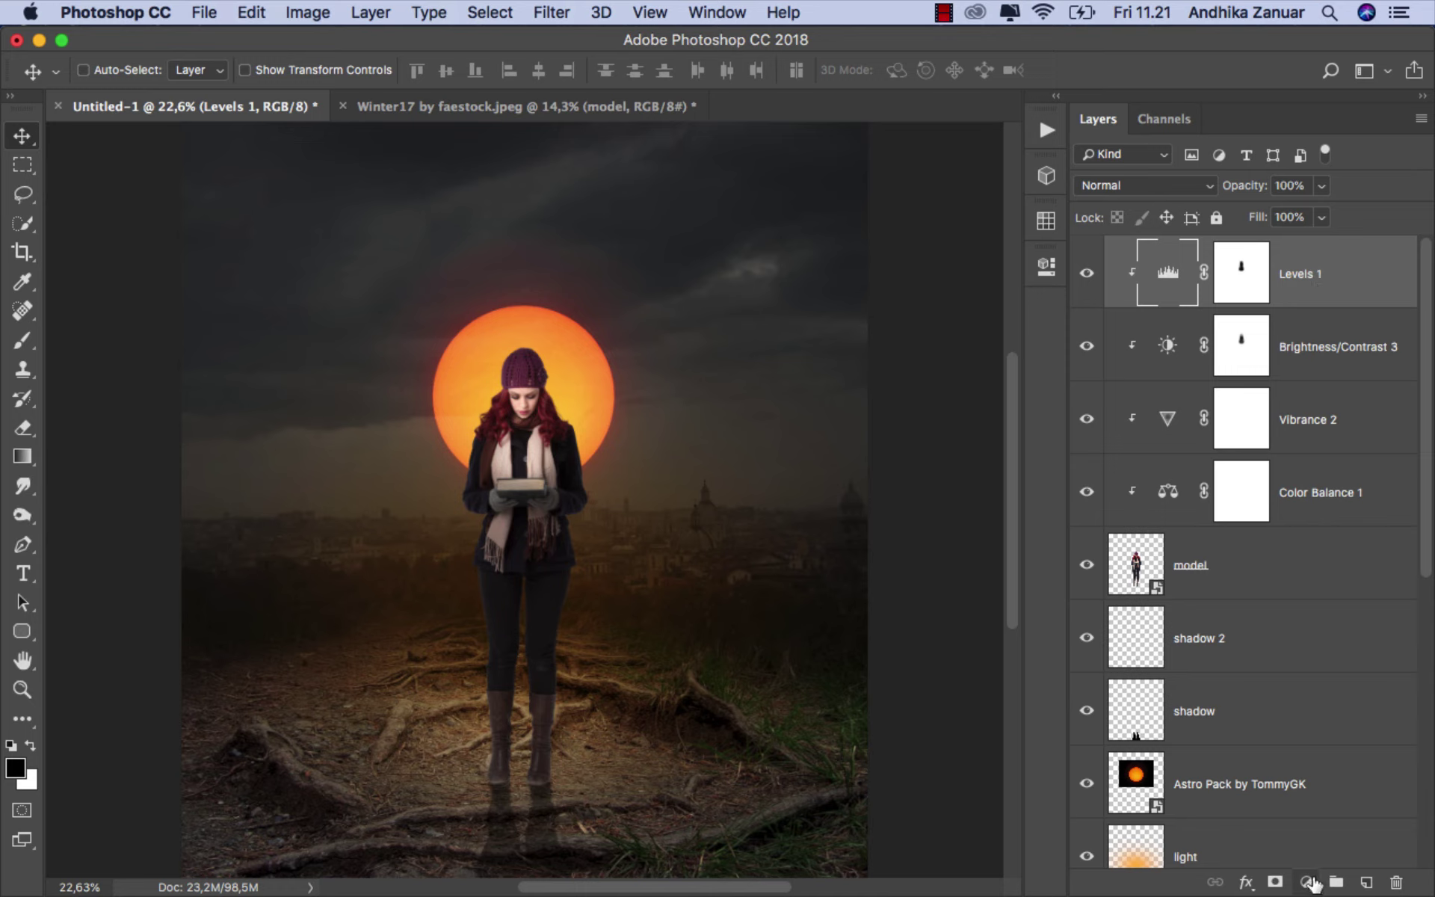
Step: Add a Curves adjustment with the white point moved to input 125 to brighten the model
click(1306, 882)
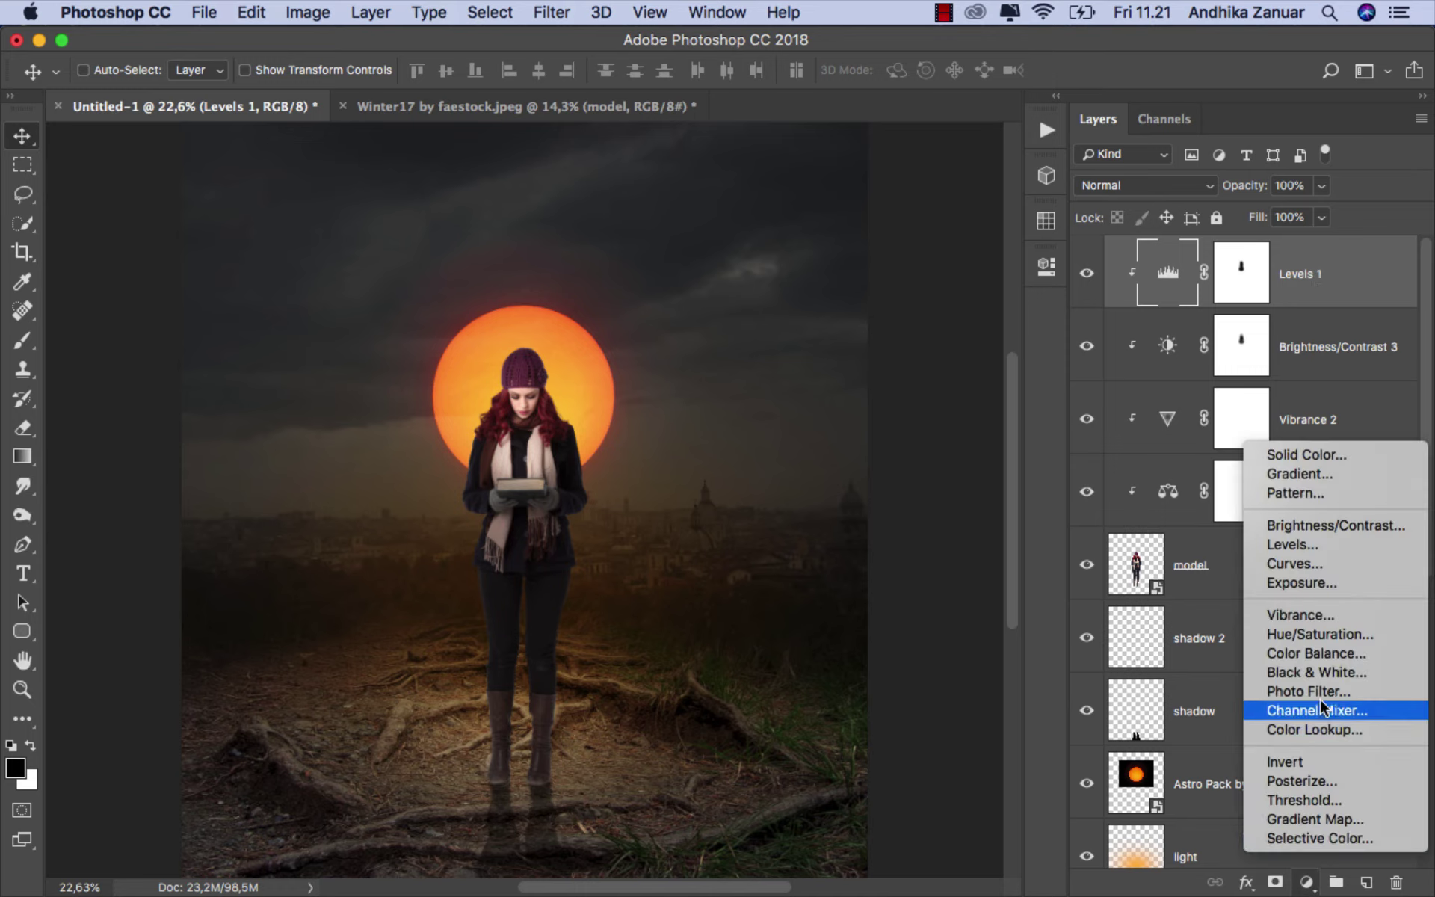
click(1347, 568)
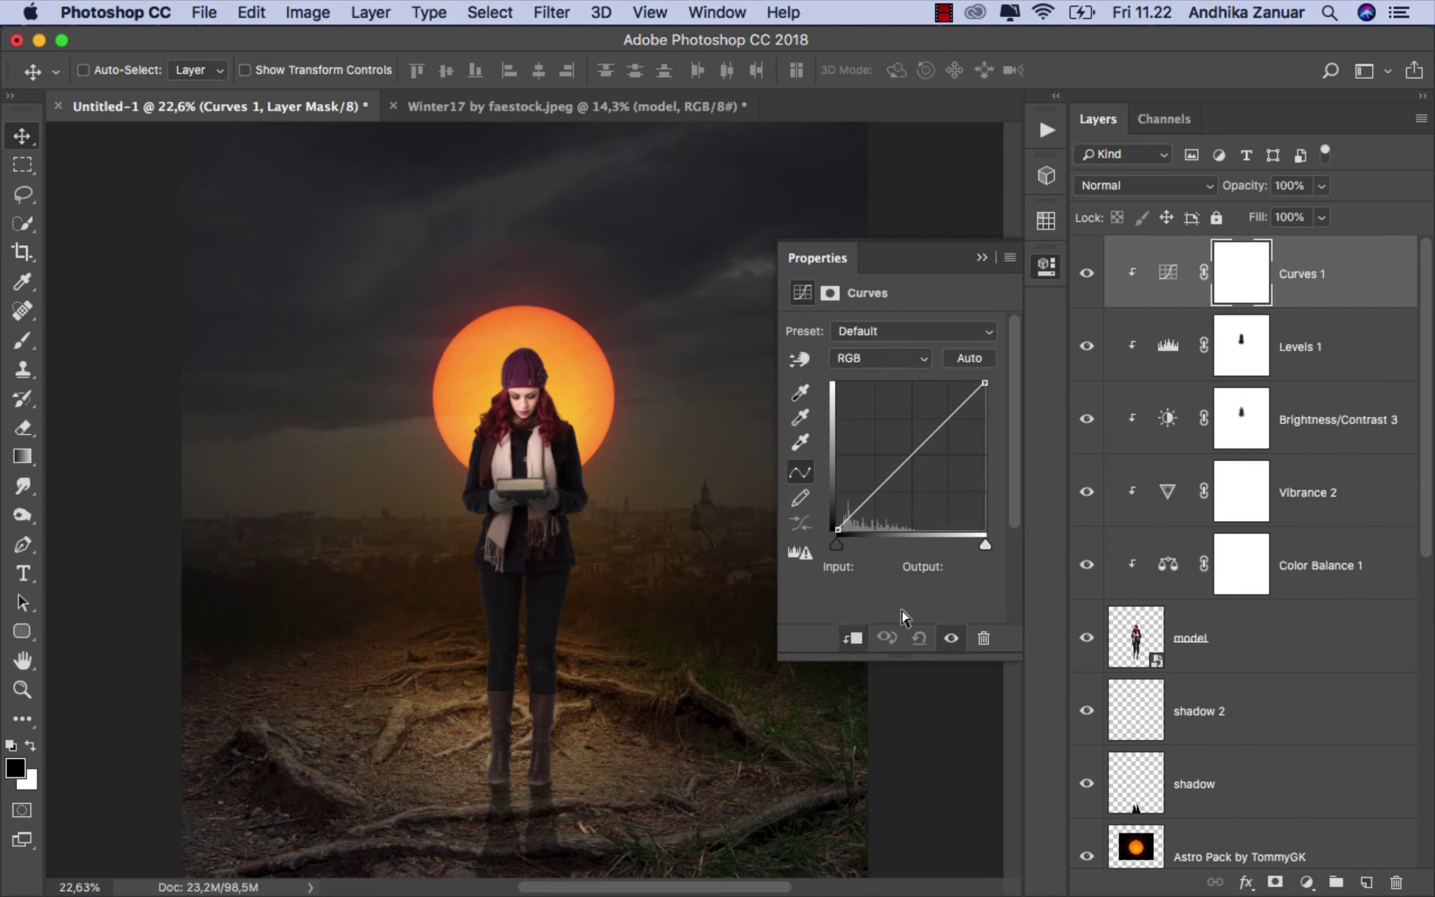
drag(983, 545, 908, 541)
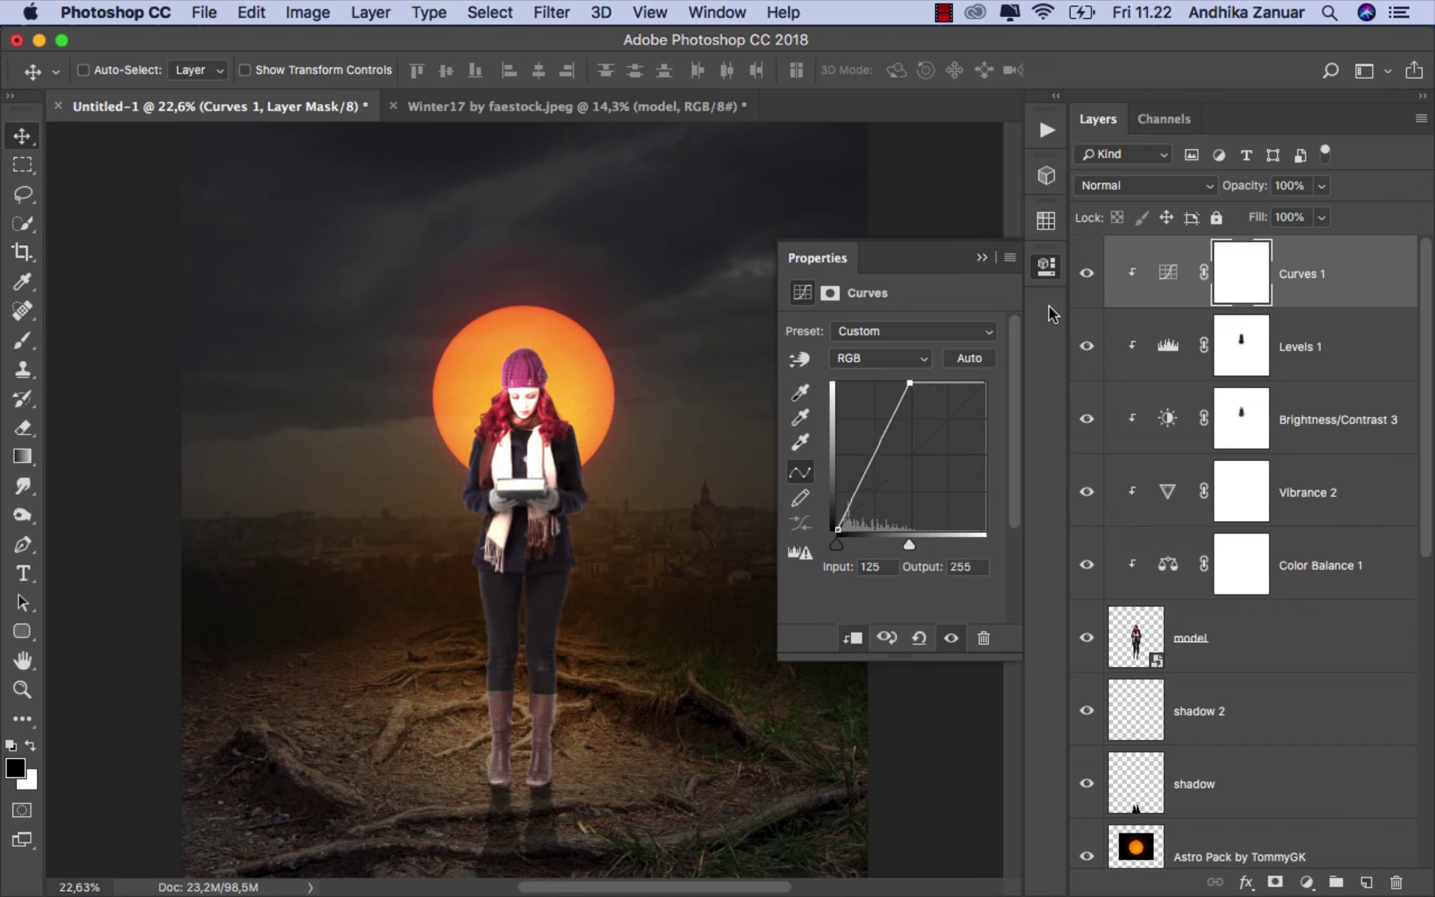
click(980, 259)
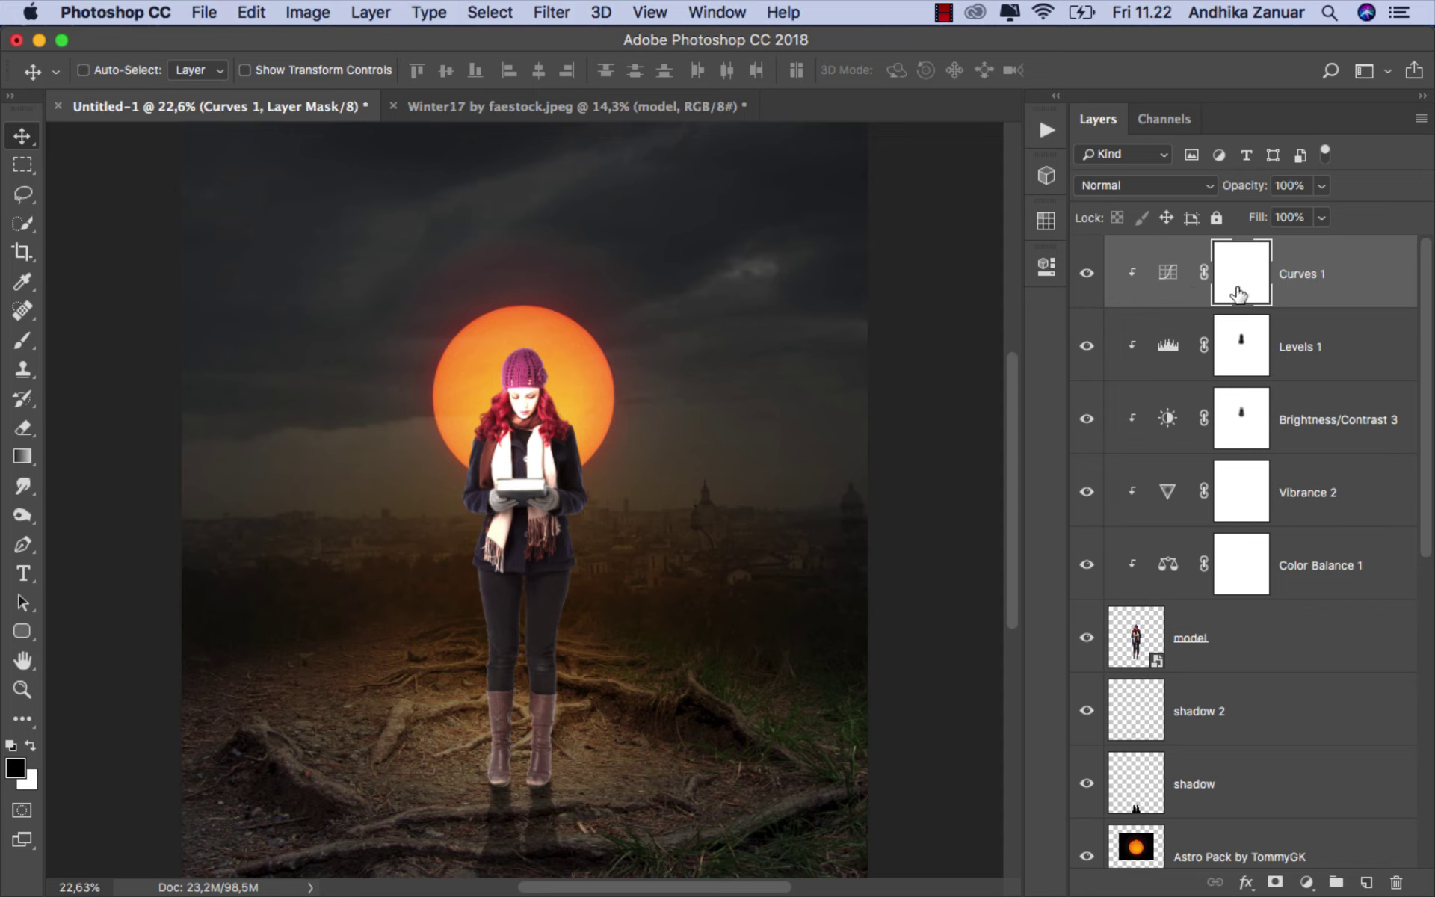
Step: Invert the Curves 1 mask and set up a small white brush at 100% opacity
key(super+i)
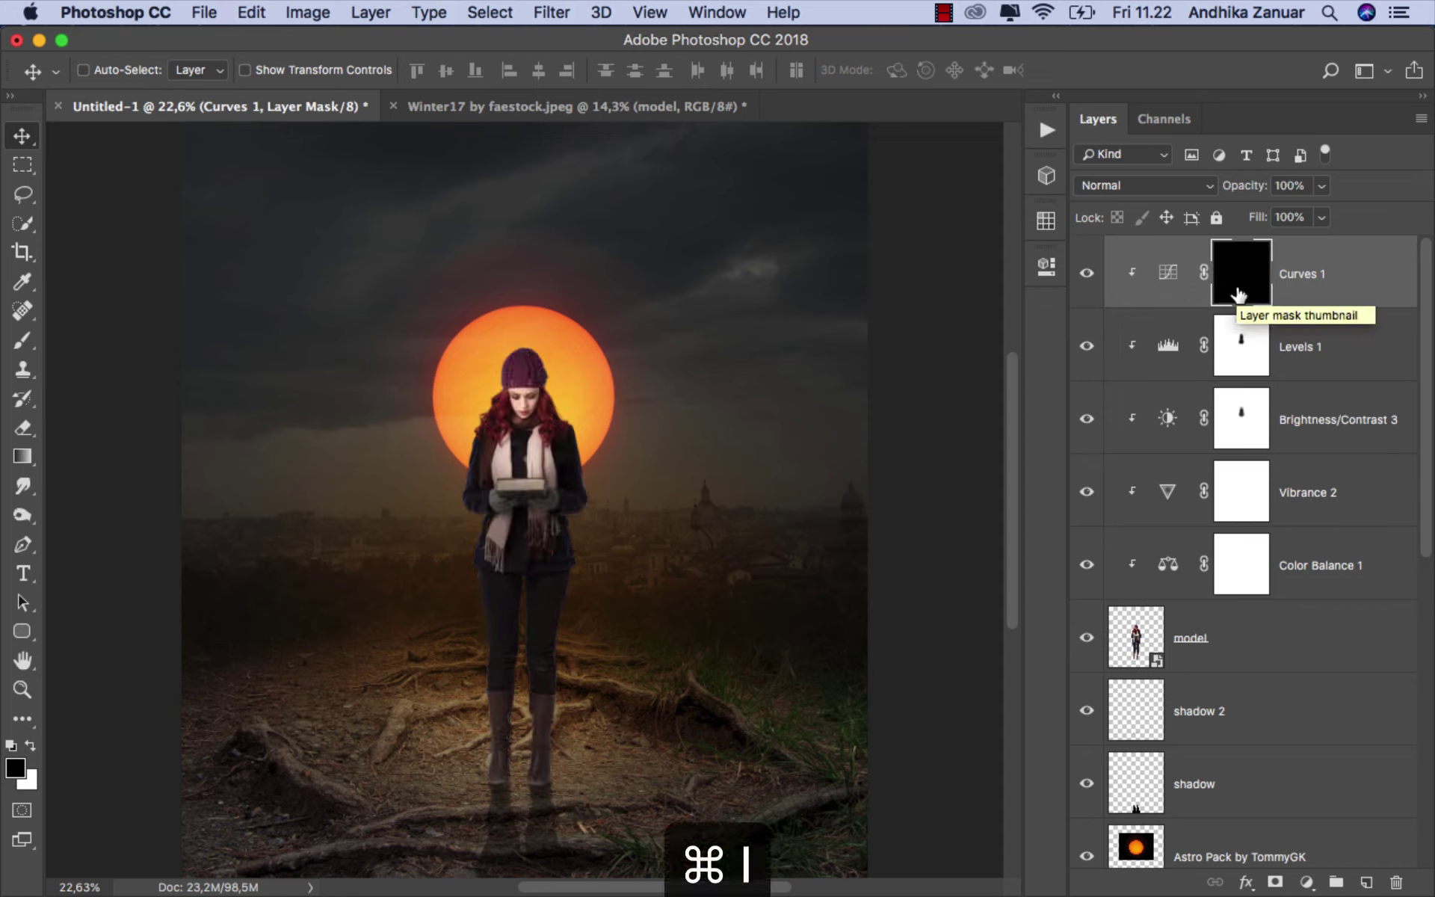
click(26, 344)
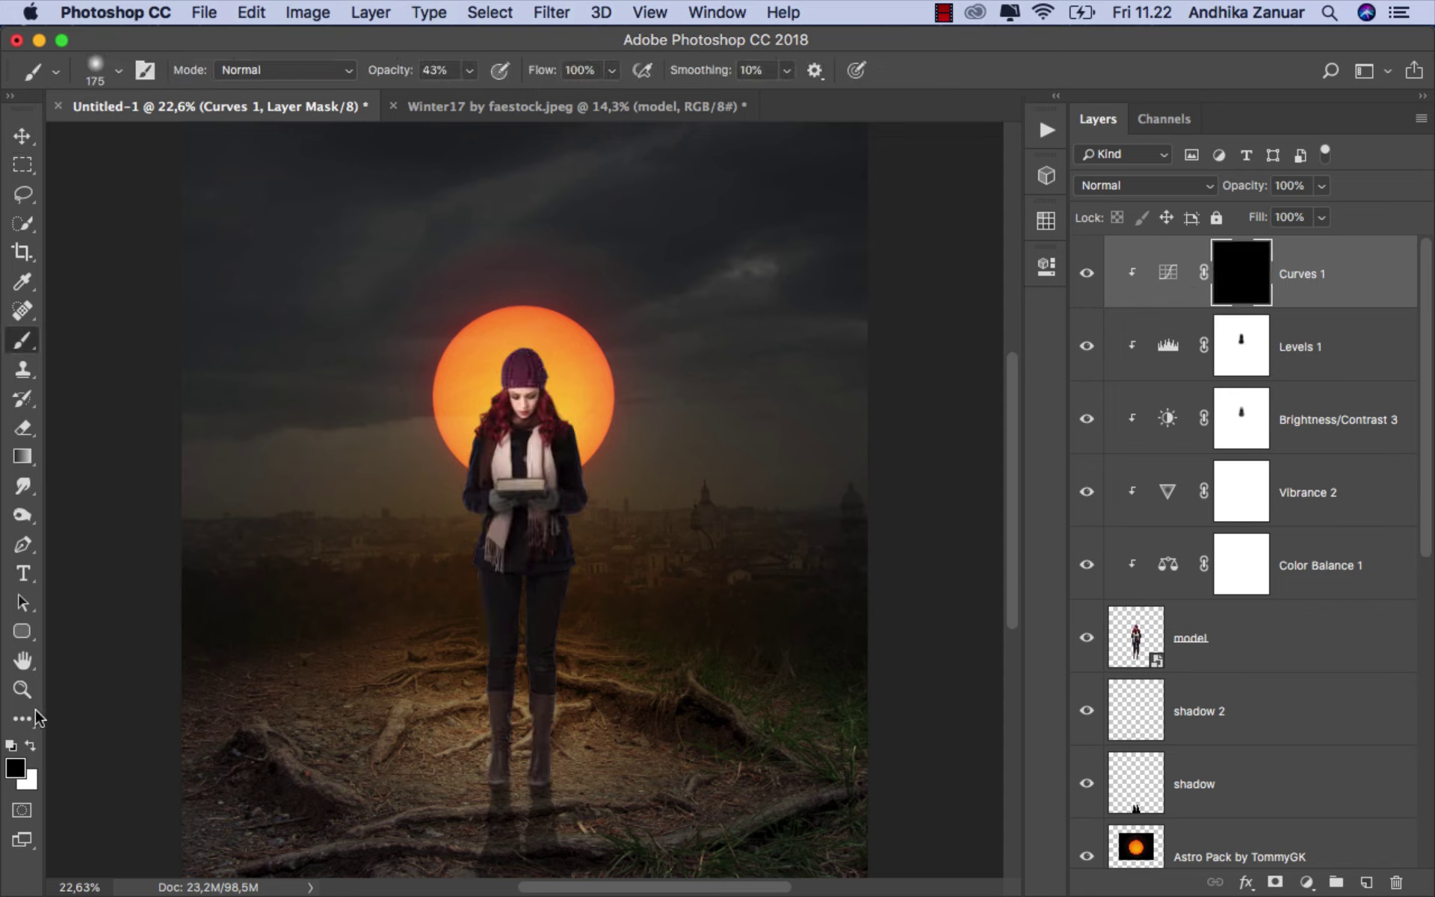
click(31, 746)
scroll(612, 330, up, 2)
scroll(523, 389, up, 2)
scroll(523, 388, up, 2)
scroll(523, 389, up, 1)
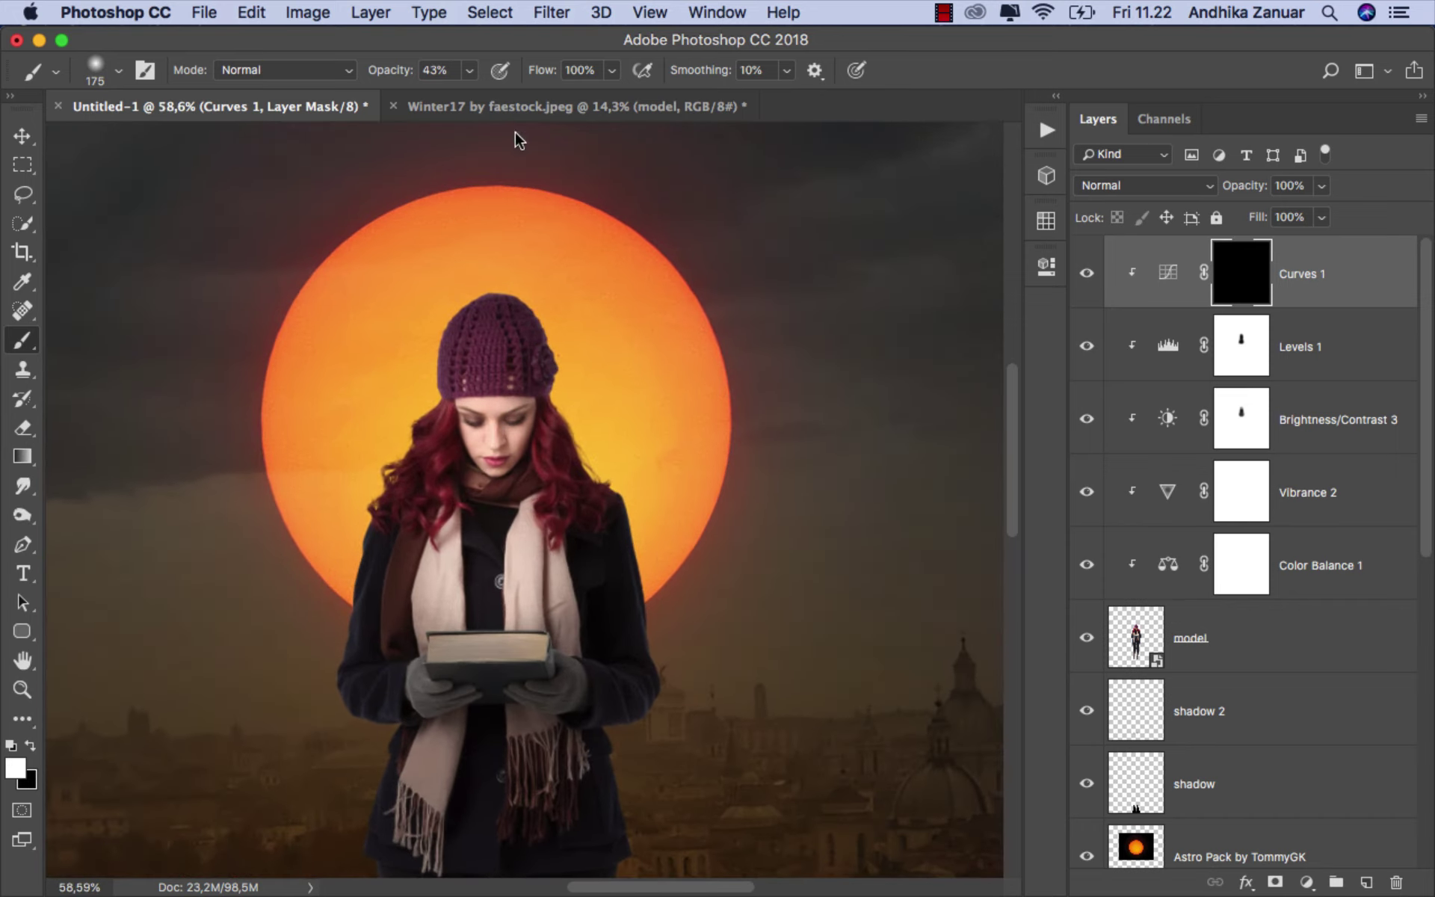
click(469, 70)
drag(468, 96, 534, 95)
scroll(637, 301, down, 1)
key(bracketleft)
key(bracketleft)
key(bracketleft)
key(bracketleft)
key(bracketleft)
key(bracketleft)
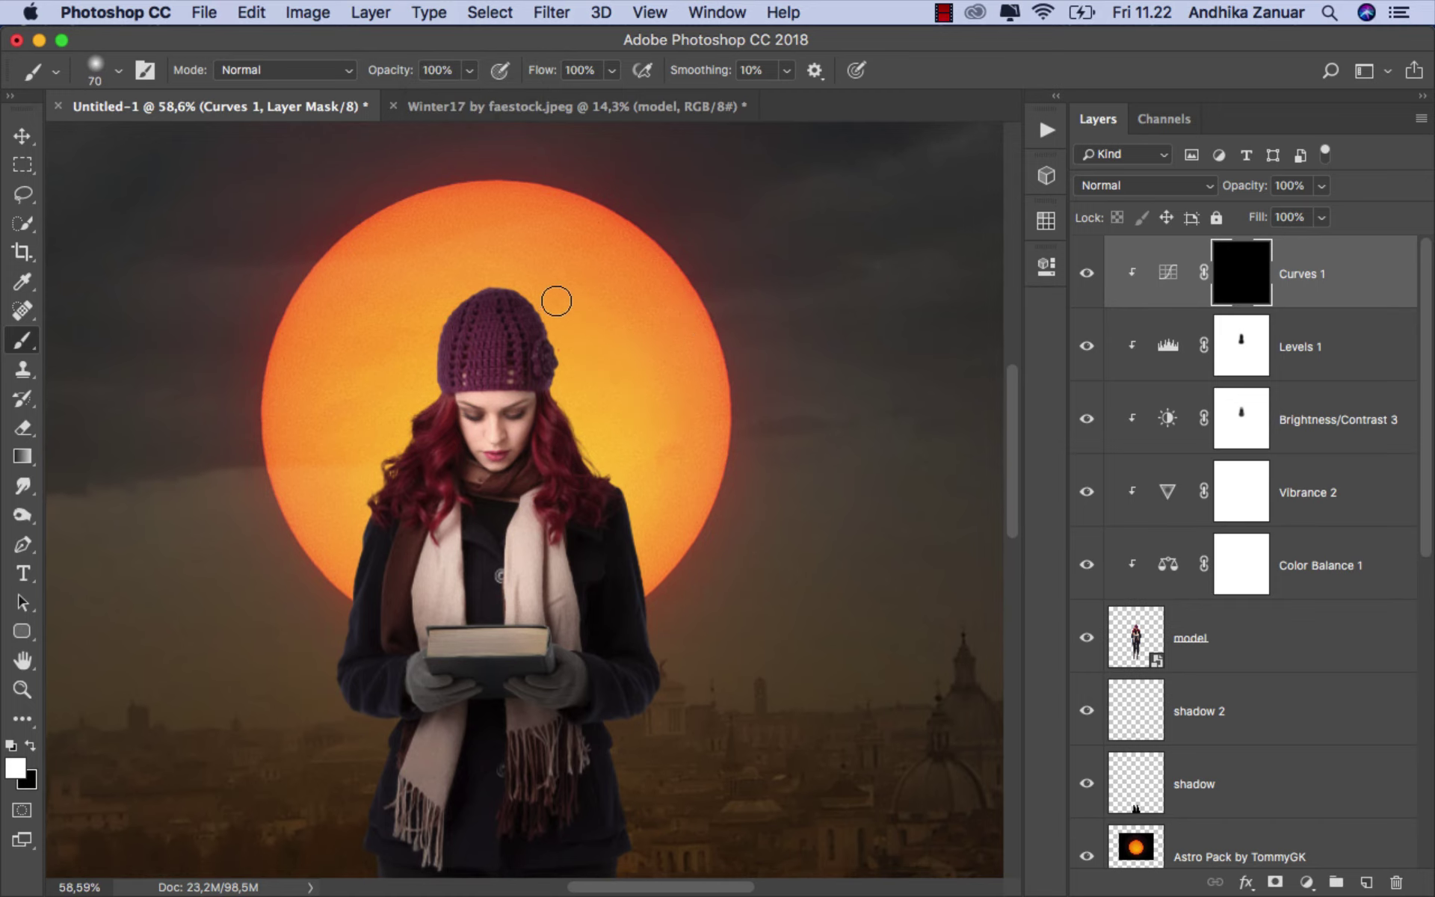
key(bracketleft)
key(bracketleft)
Step: Paint rim light into the mask along the coat, hair and boot edges, then fit the image on screen
scroll(442, 428, down, 1)
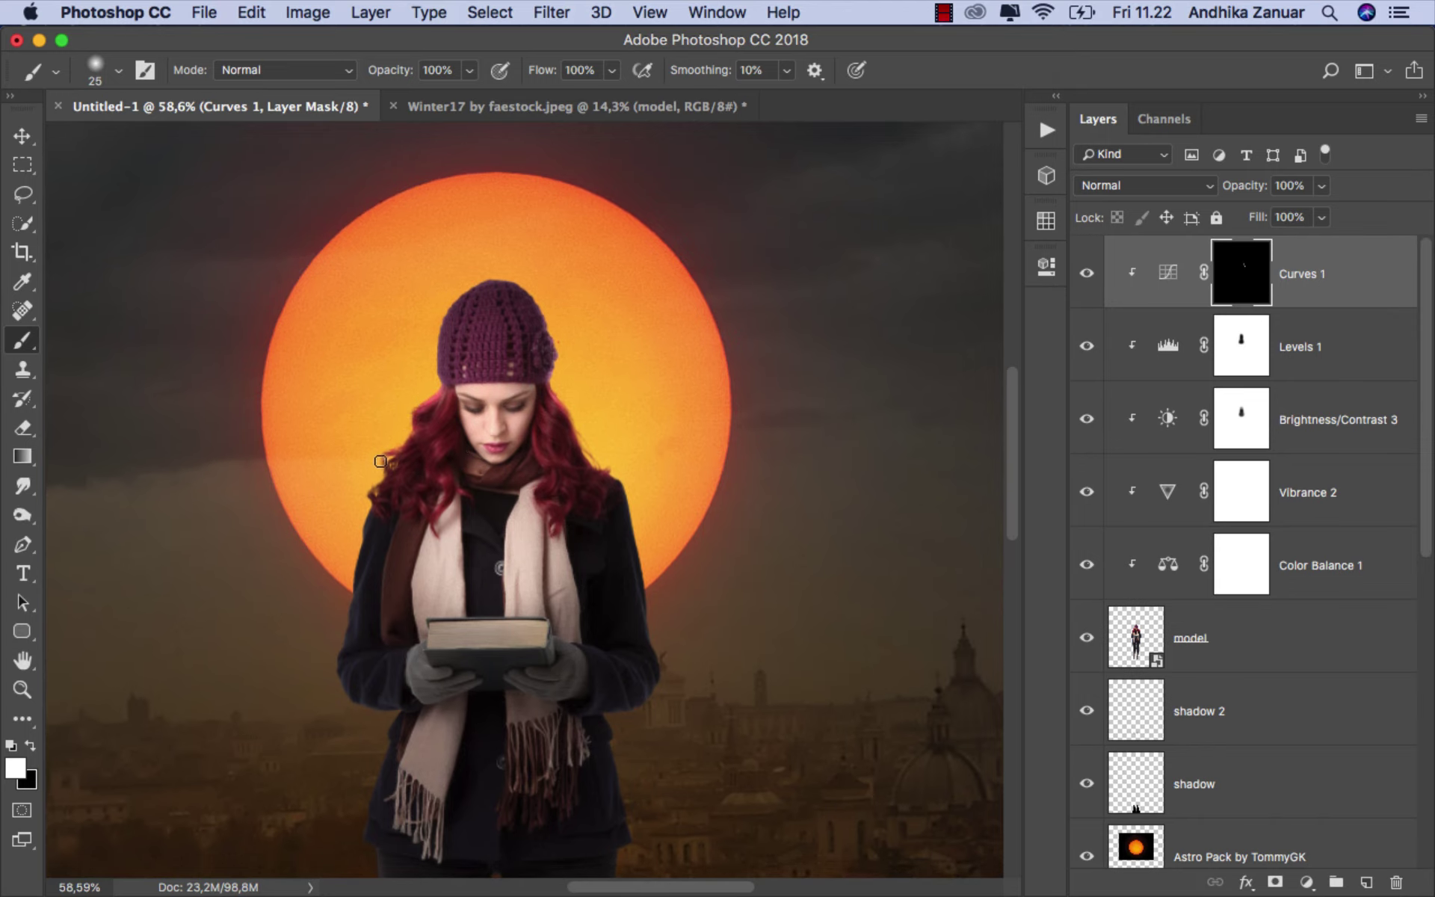
scroll(643, 538, down, 5)
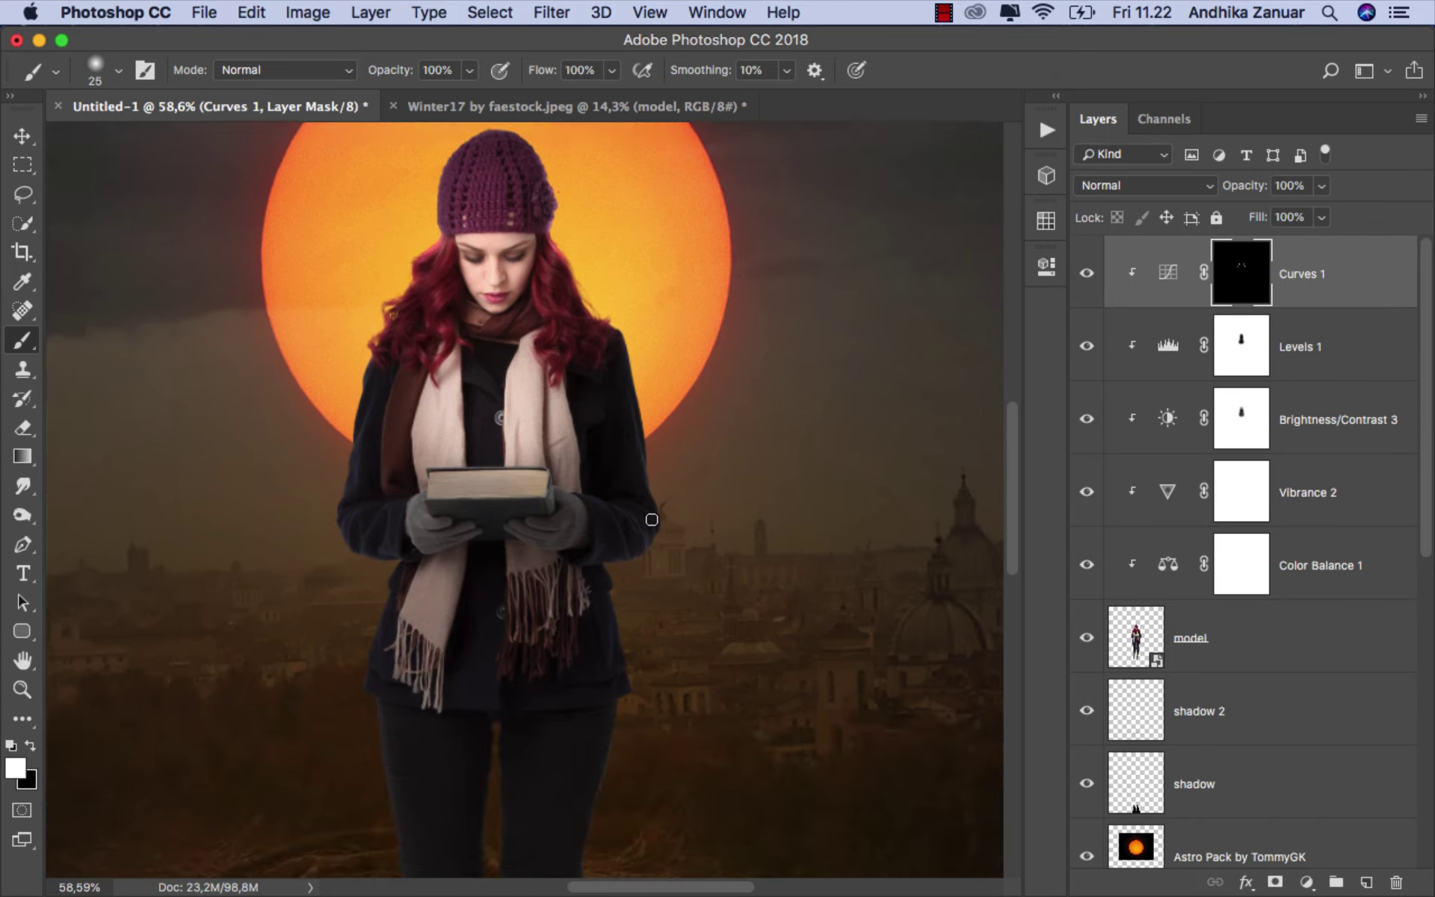
drag(618, 327, 648, 443)
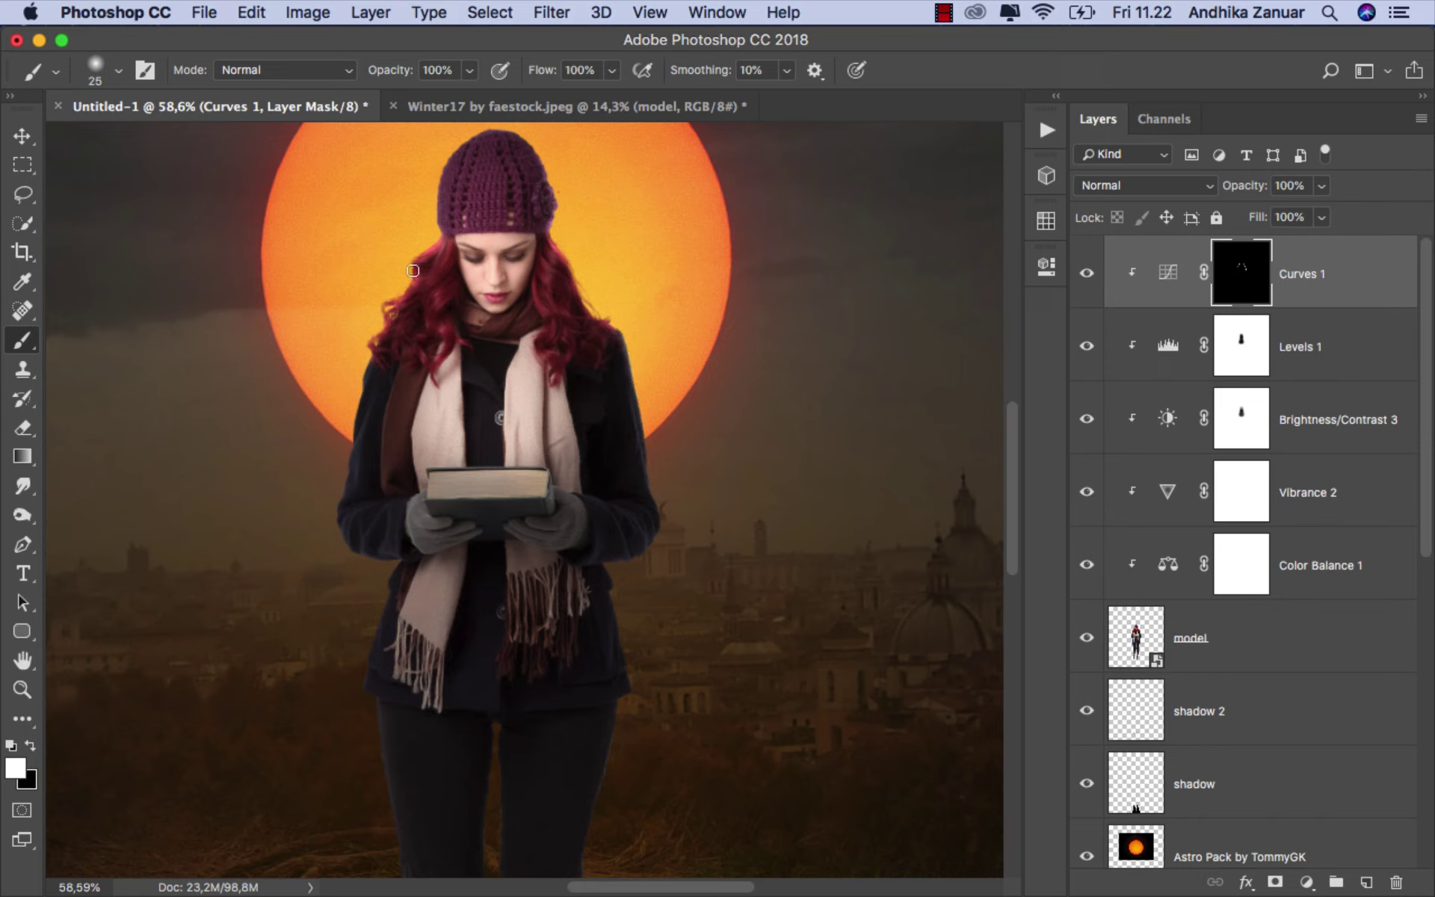
drag(435, 237, 435, 188)
scroll(572, 300, up, 2)
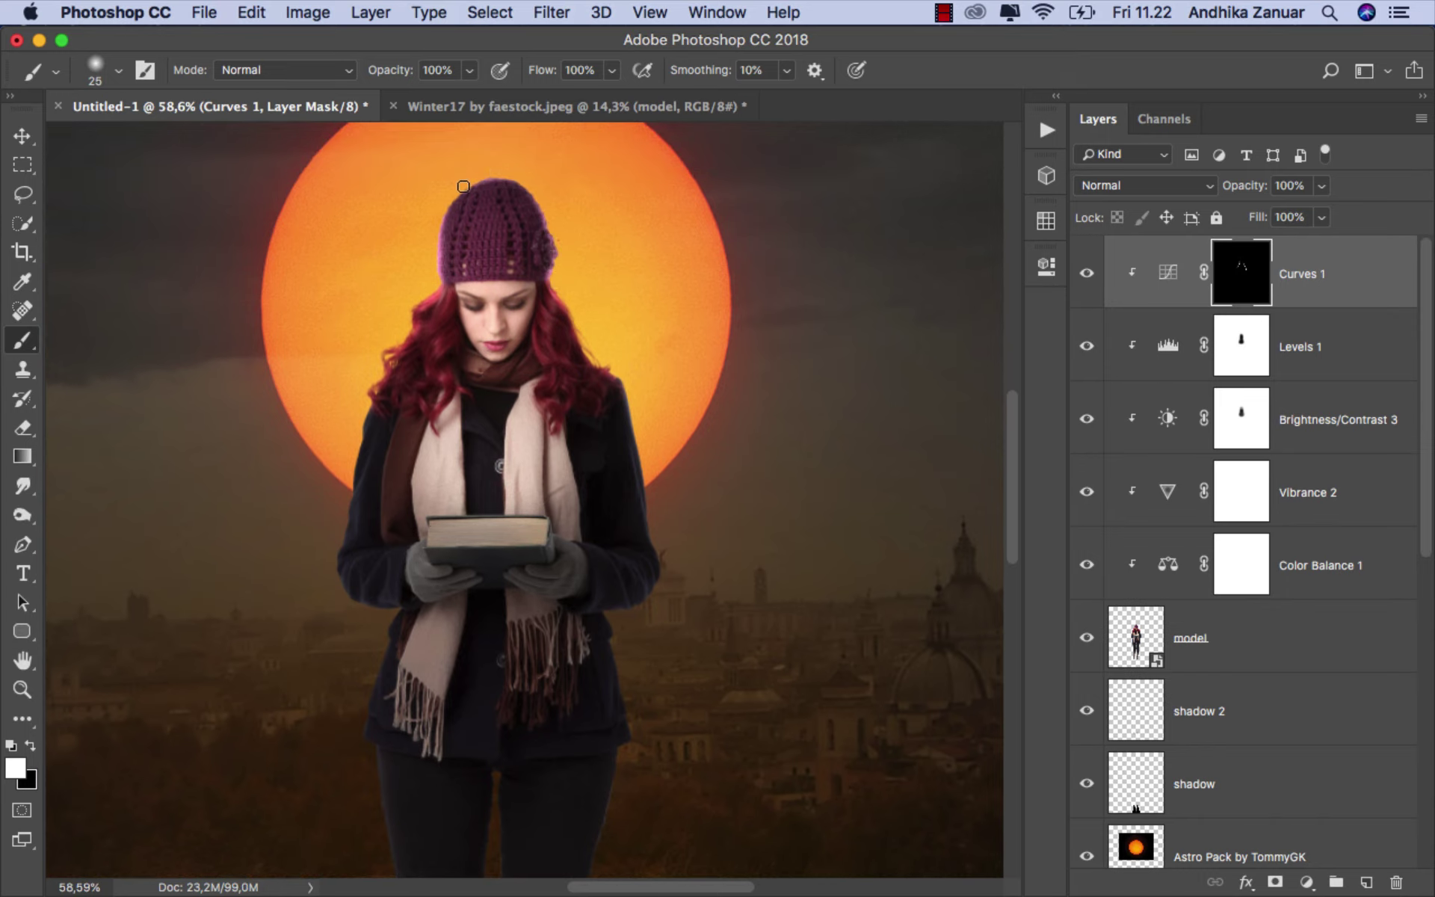
scroll(453, 505, down, 2)
scroll(448, 523, down, 2)
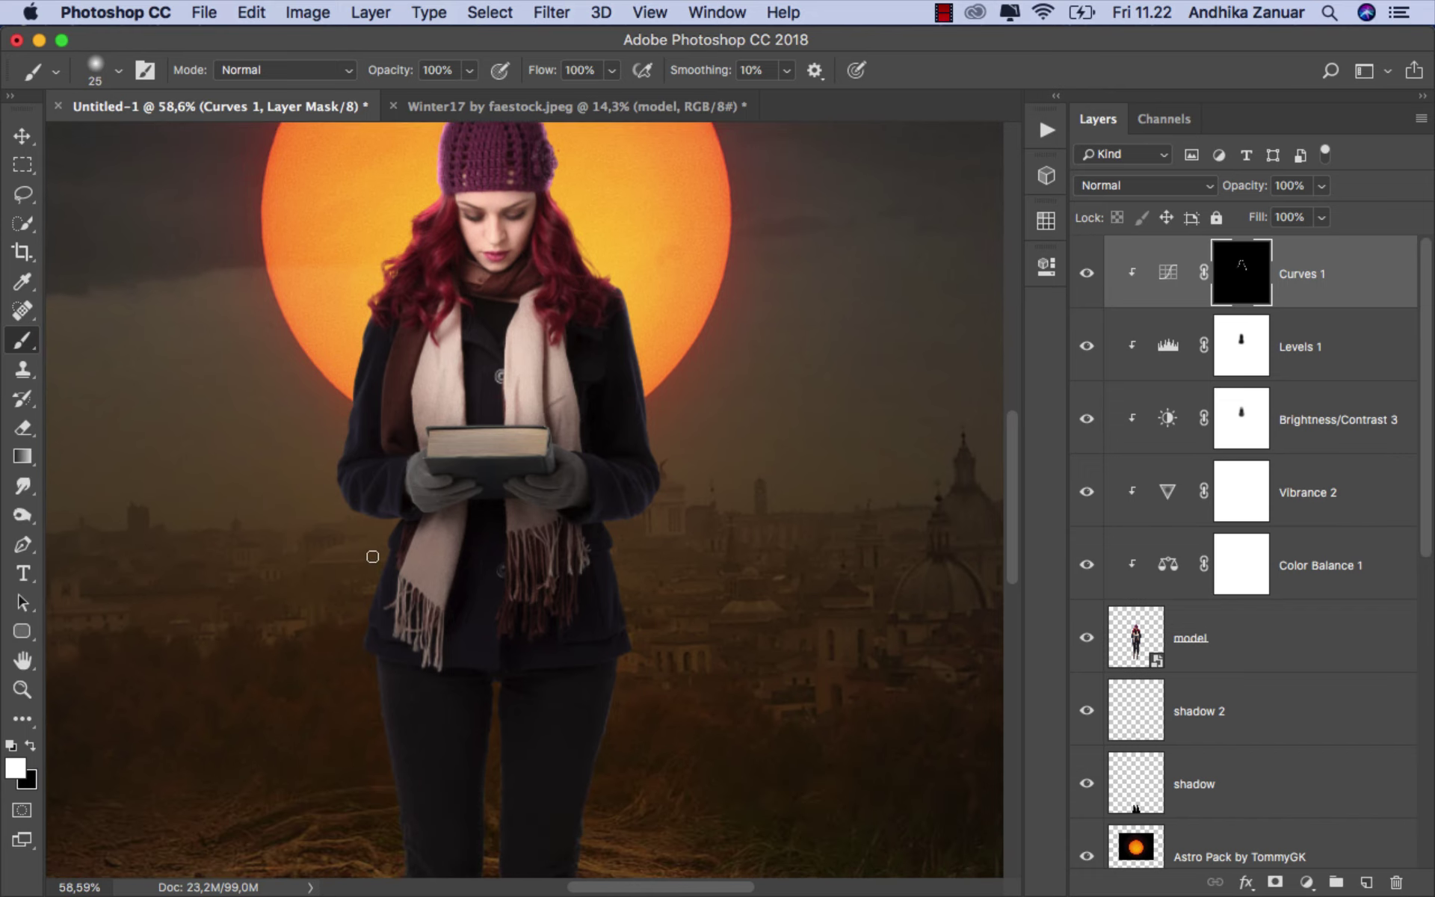
scroll(371, 552, down, 4)
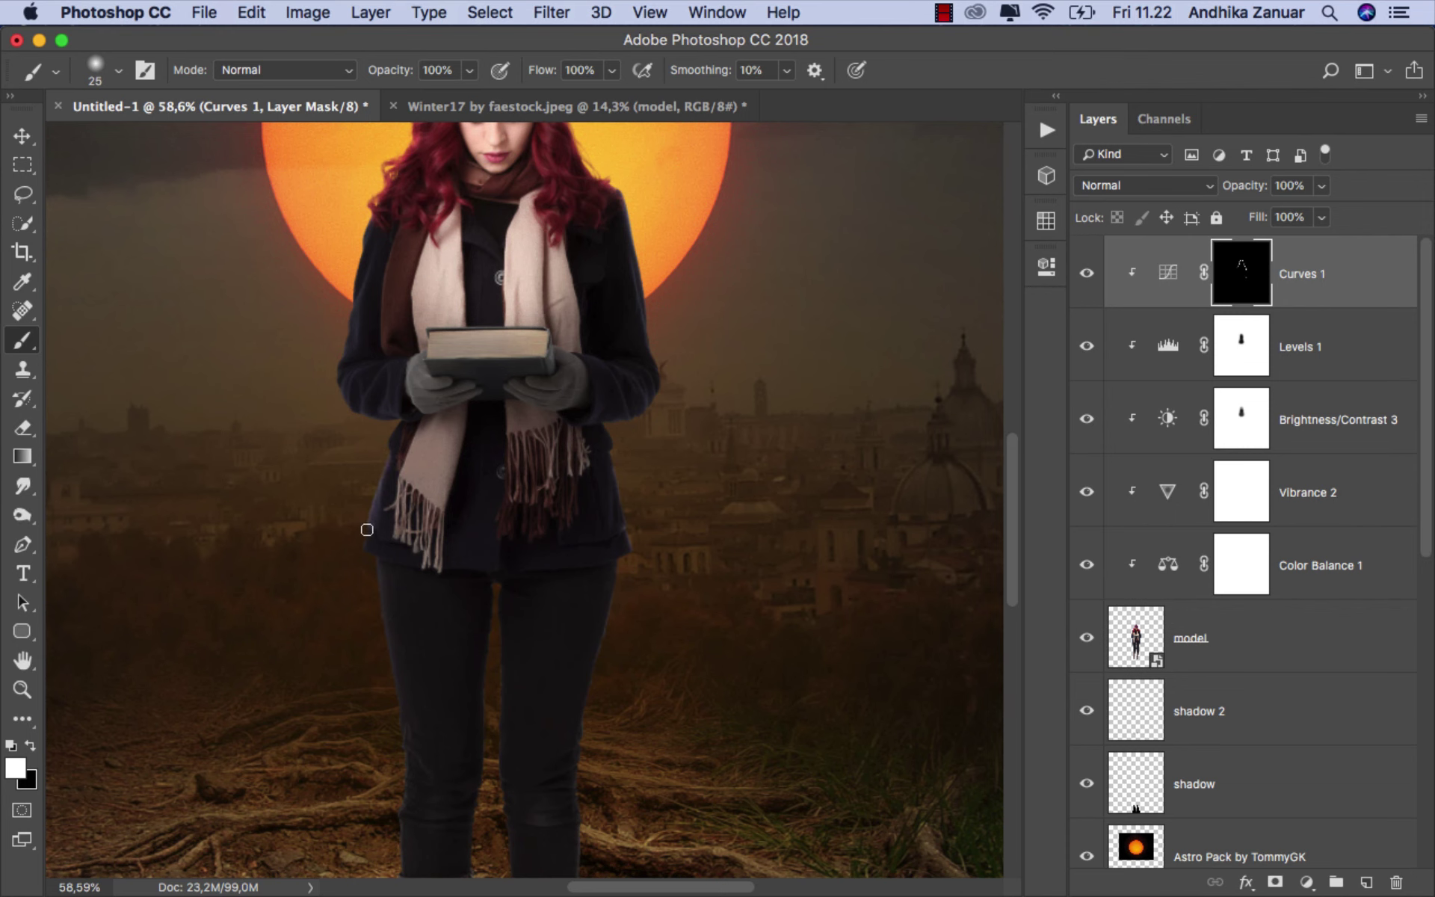
scroll(666, 545, down, 3)
scroll(666, 545, down, 2)
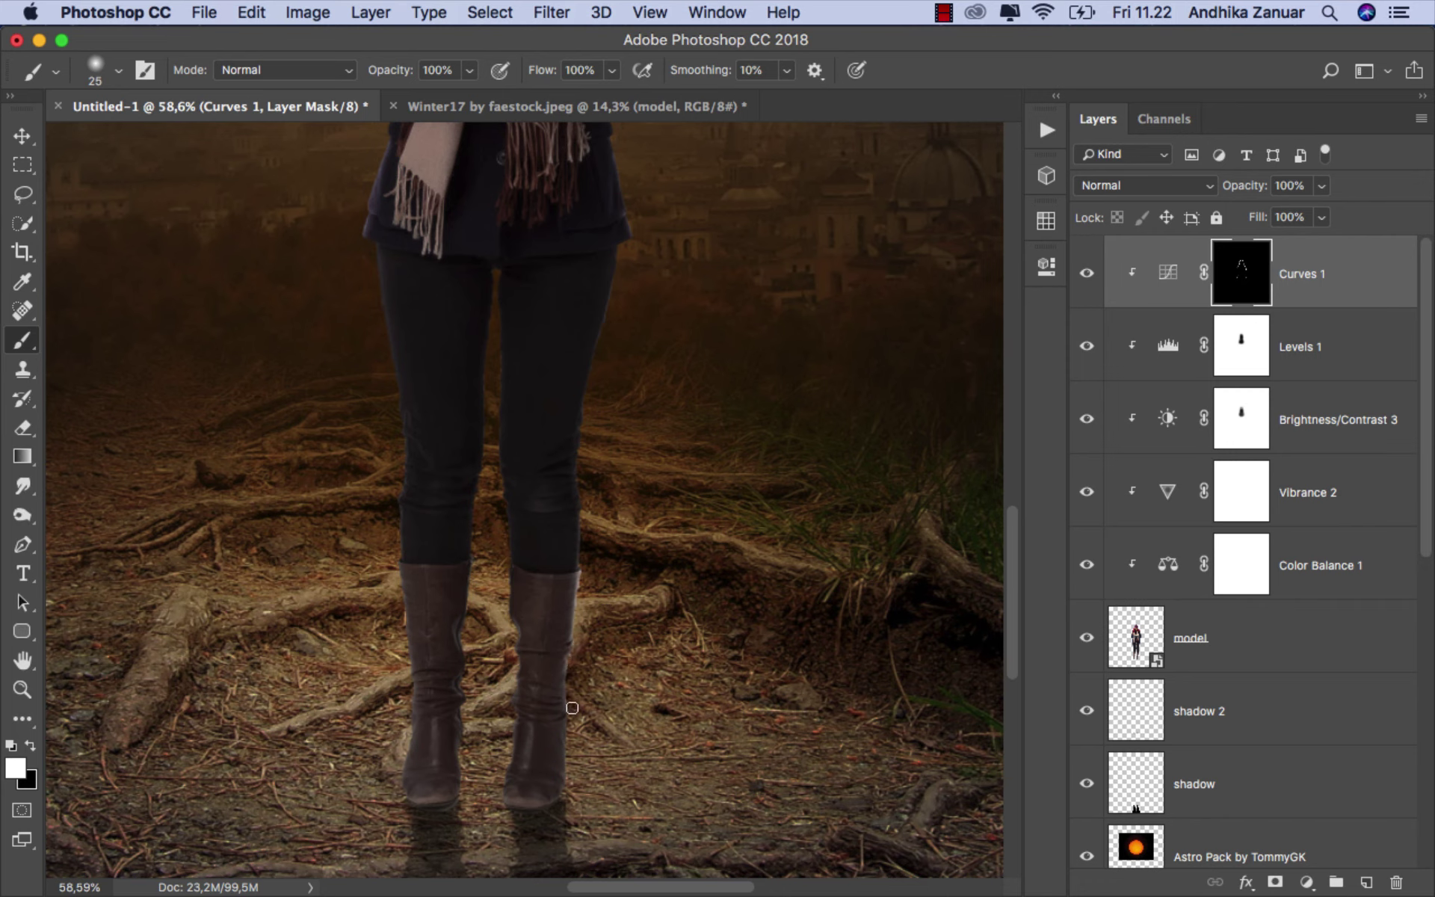
mouse_move(401, 576)
mouse_down()
mouse_move(393, 565)
mouse_move(402, 638)
mouse_up()
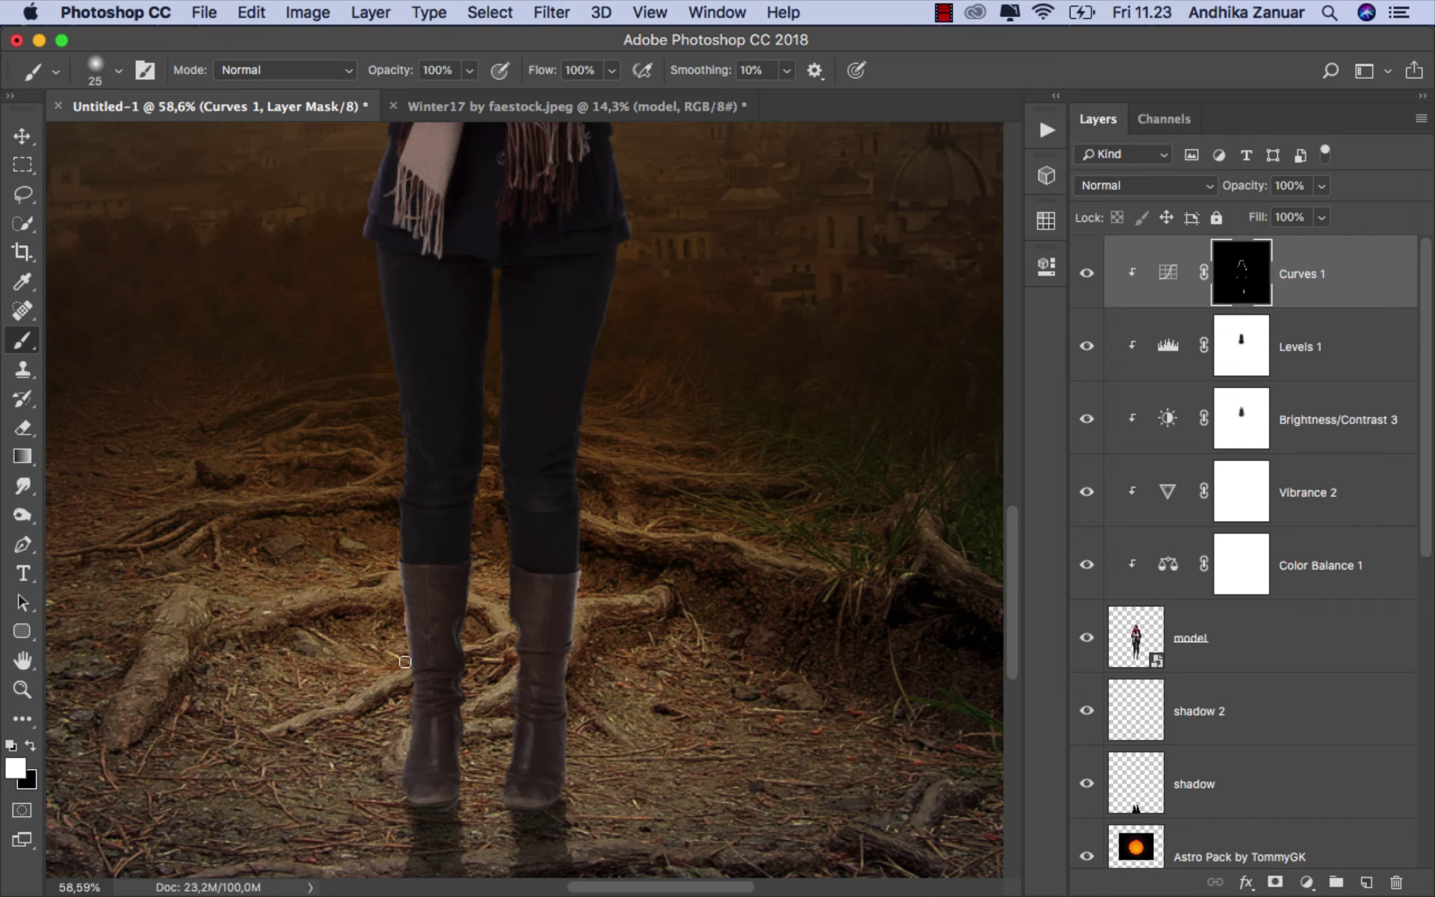
drag(408, 710, 408, 737)
click(22, 135)
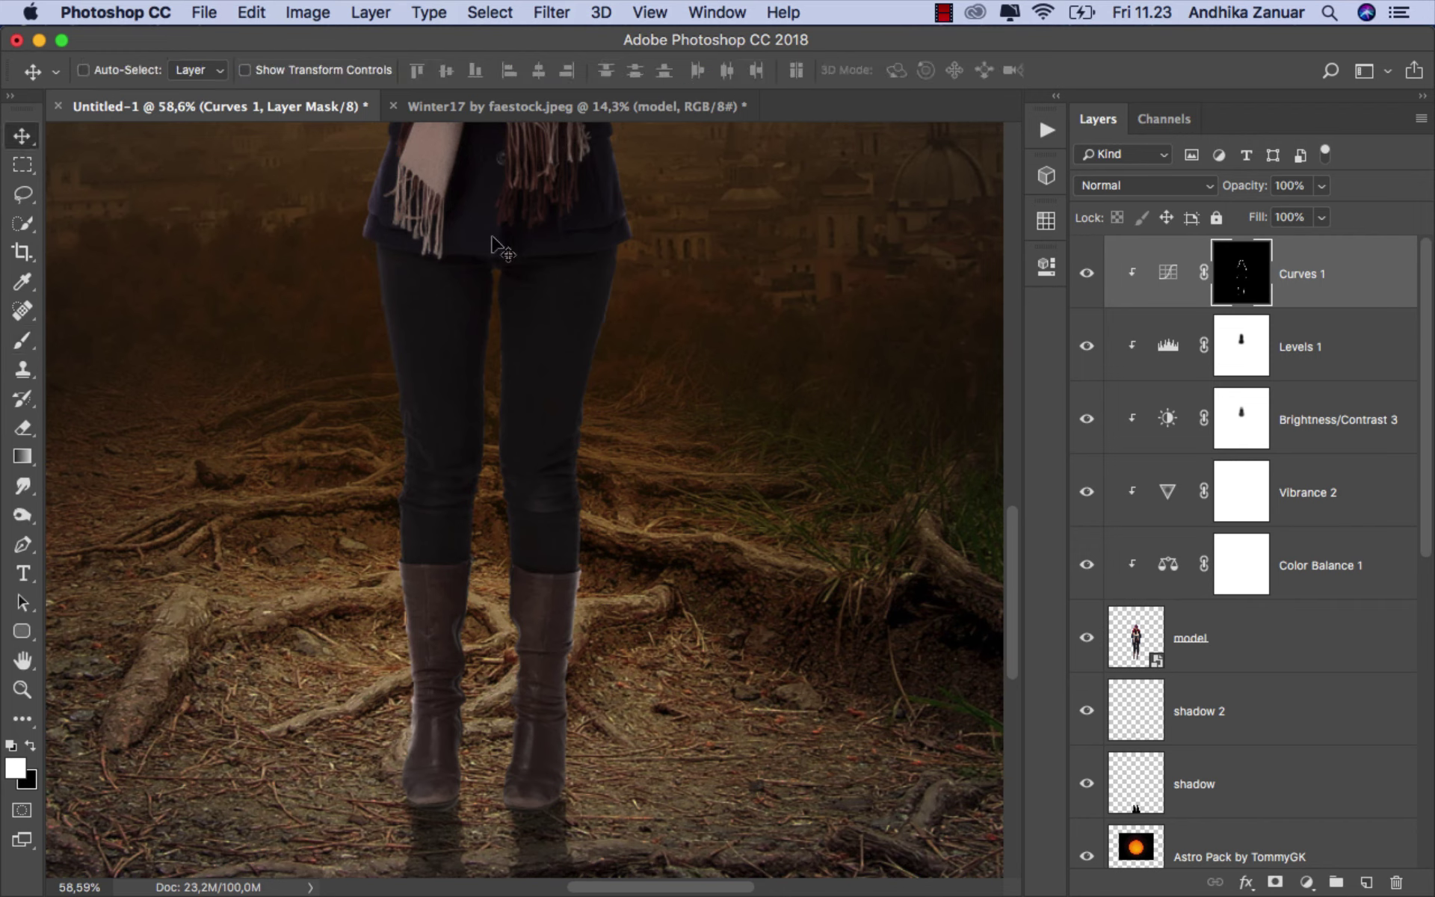
key(super+0)
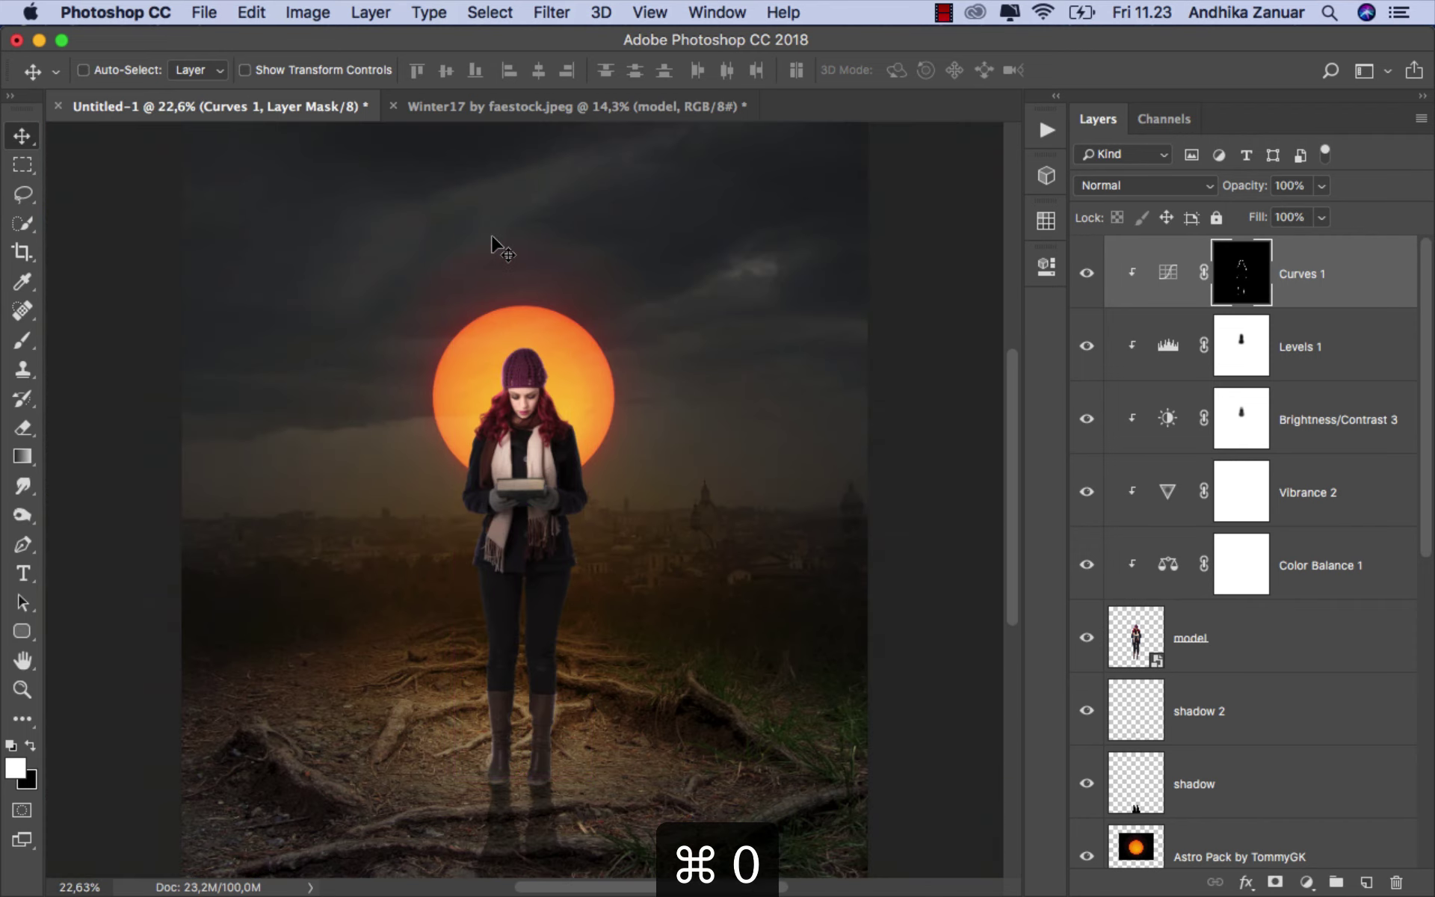
Step: Toggle Curves 1 off and on to compare the rim light, and target its layer
click(1086, 273)
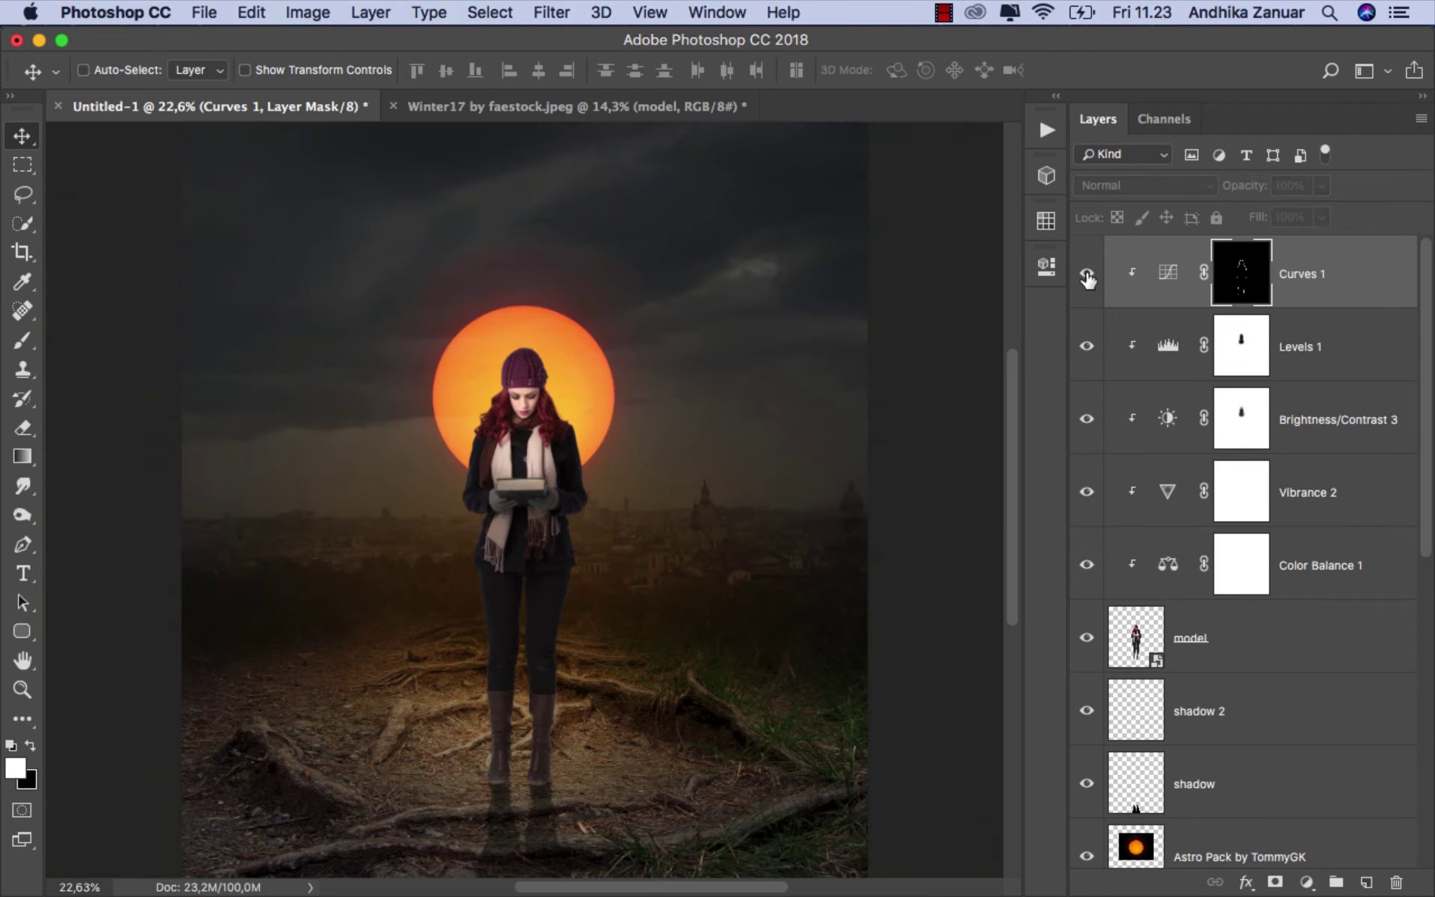
click(1316, 291)
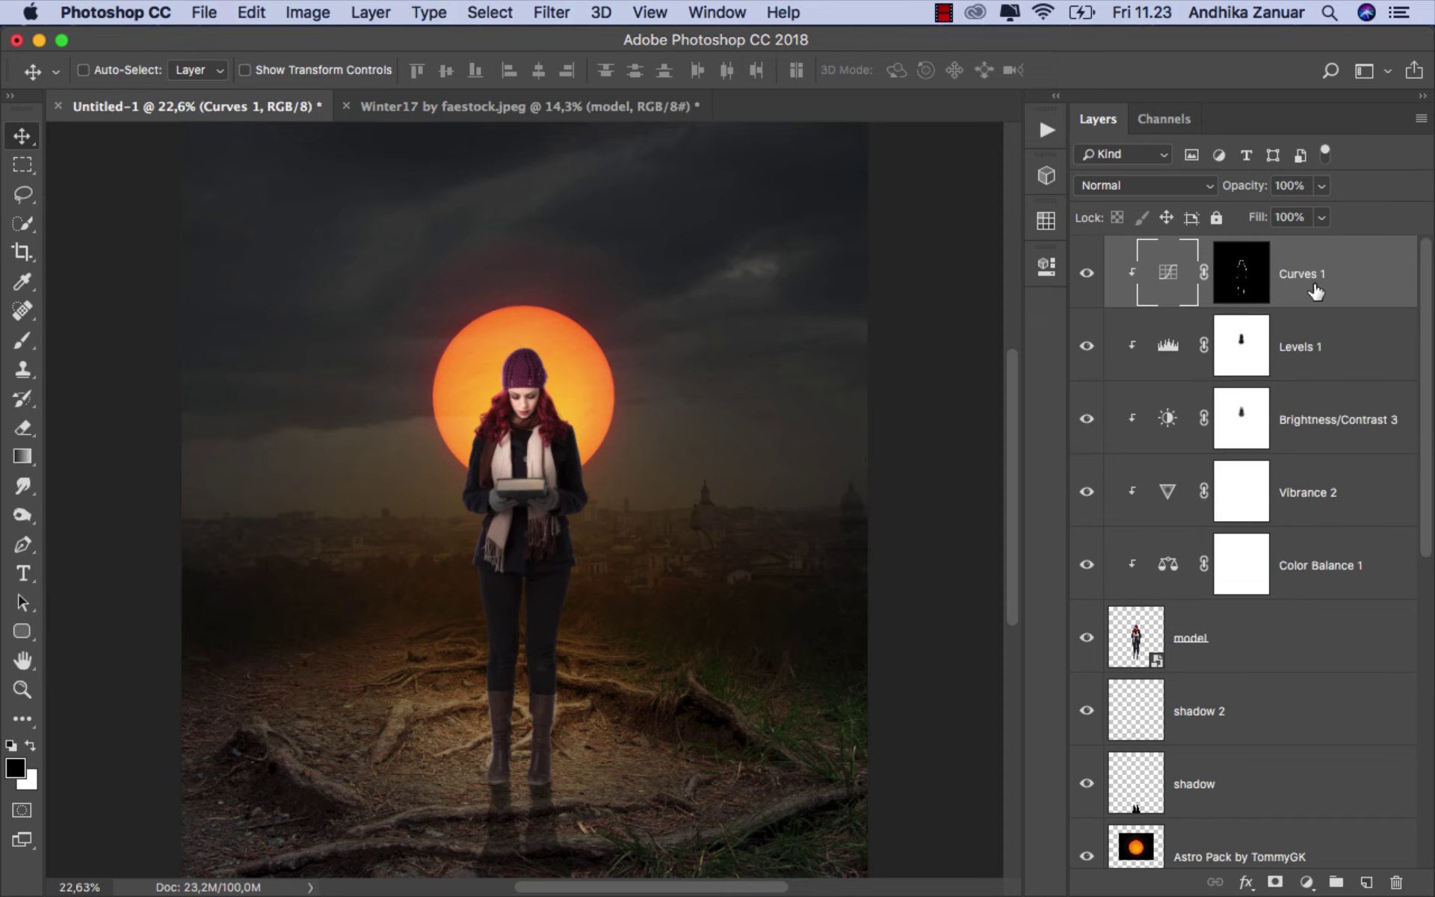
click(208, 15)
Step: Place the binarystock fire image as an embedded layer and set its blend mode to Screen
click(356, 420)
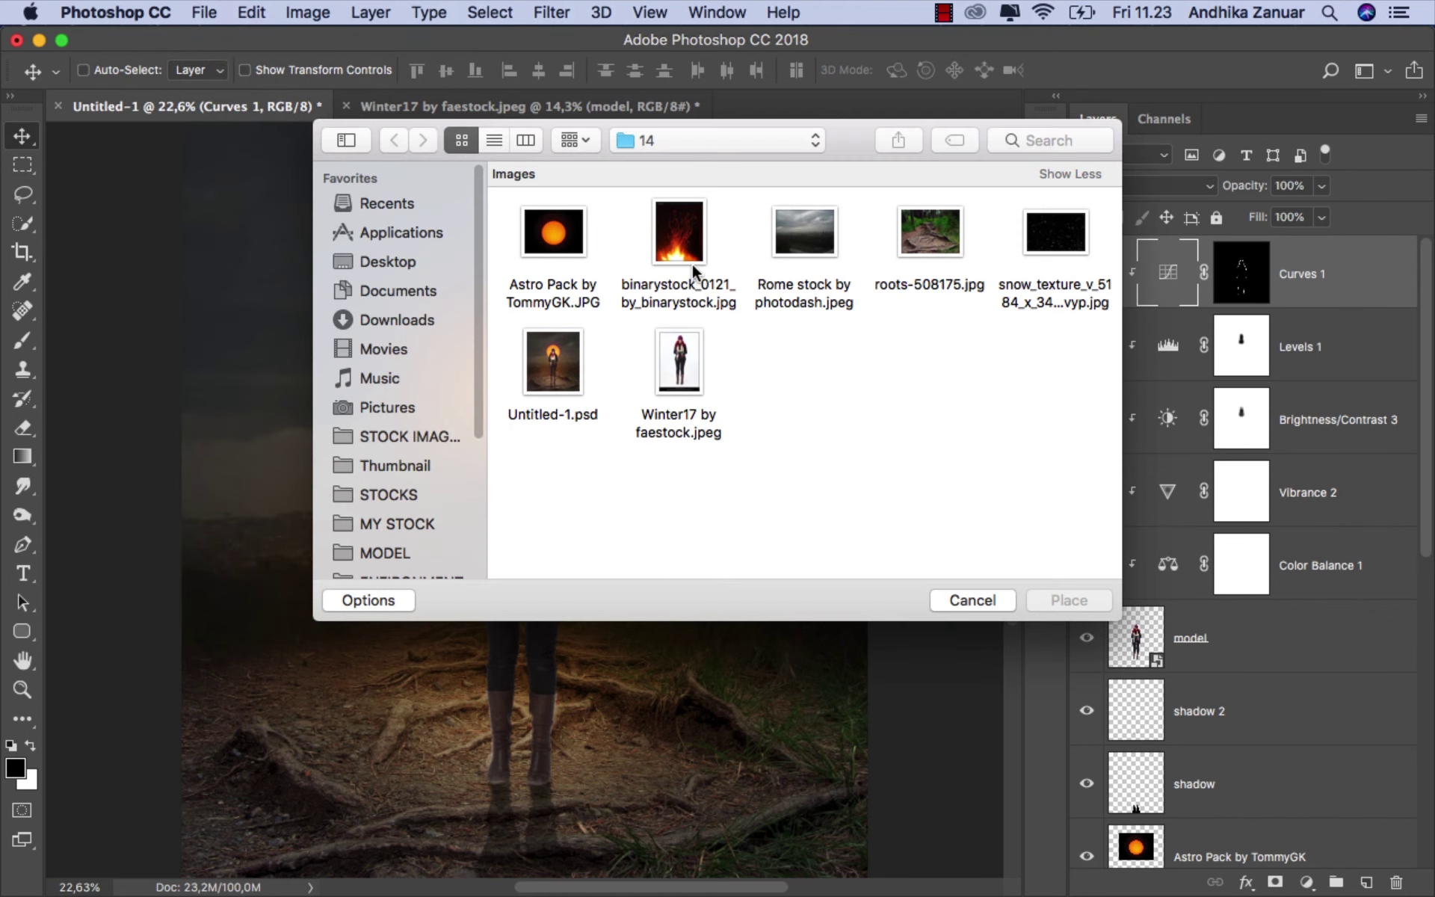
click(693, 261)
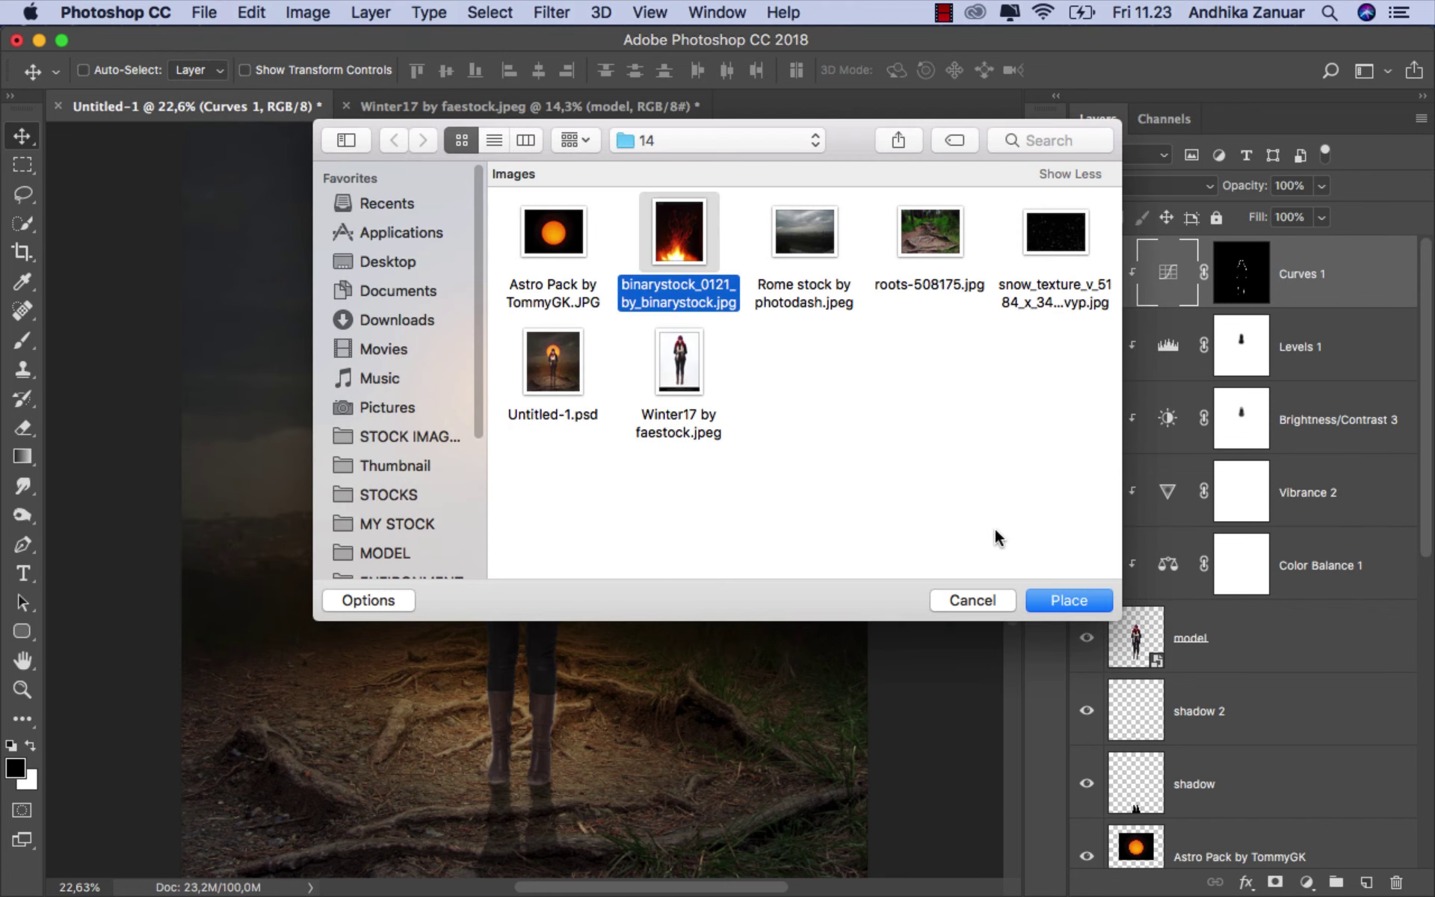
click(1051, 602)
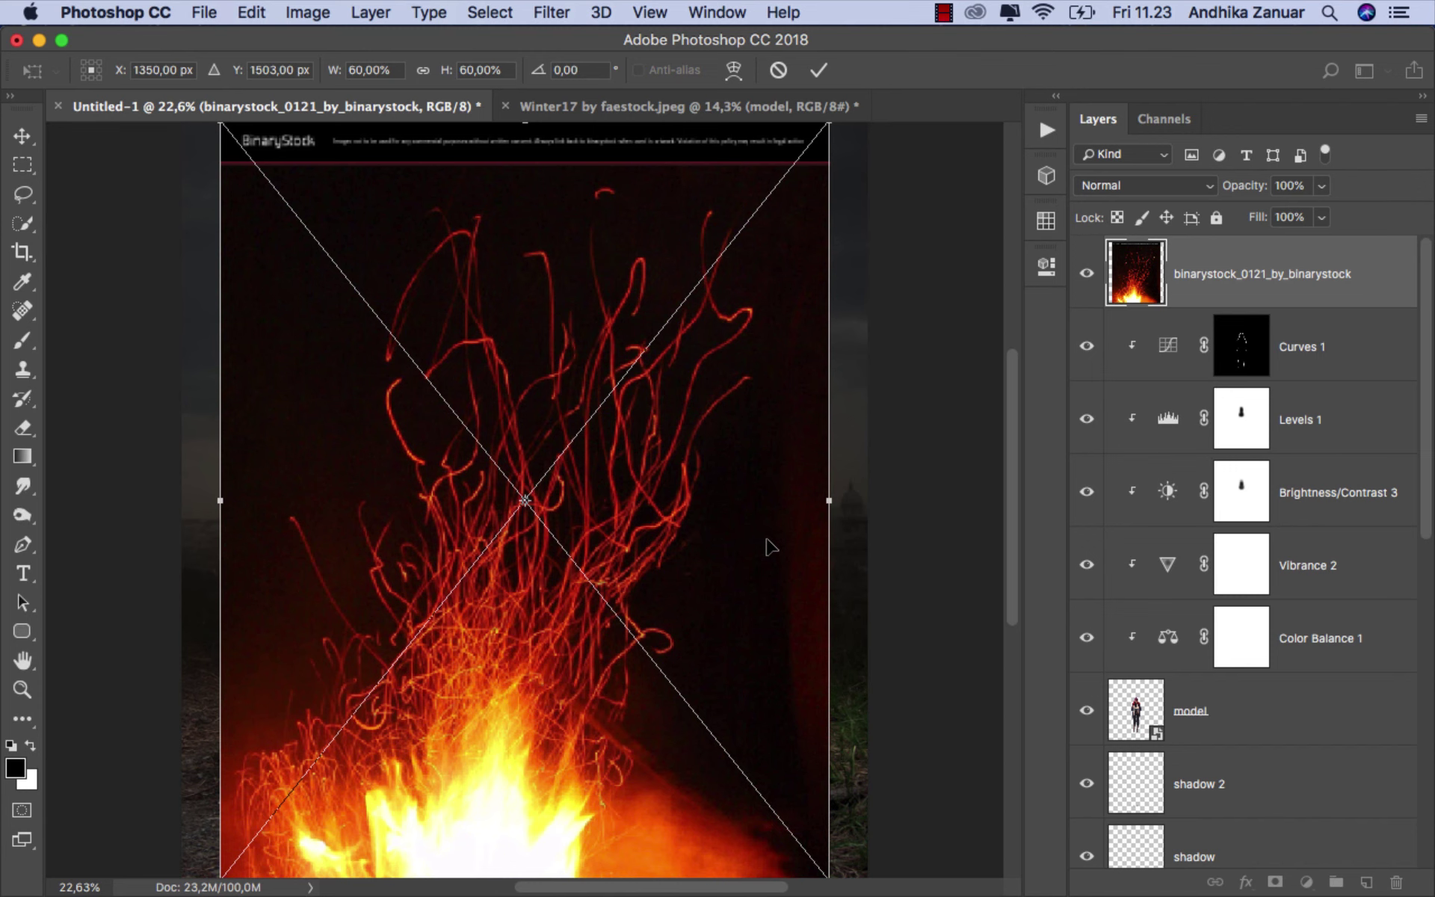
click(818, 70)
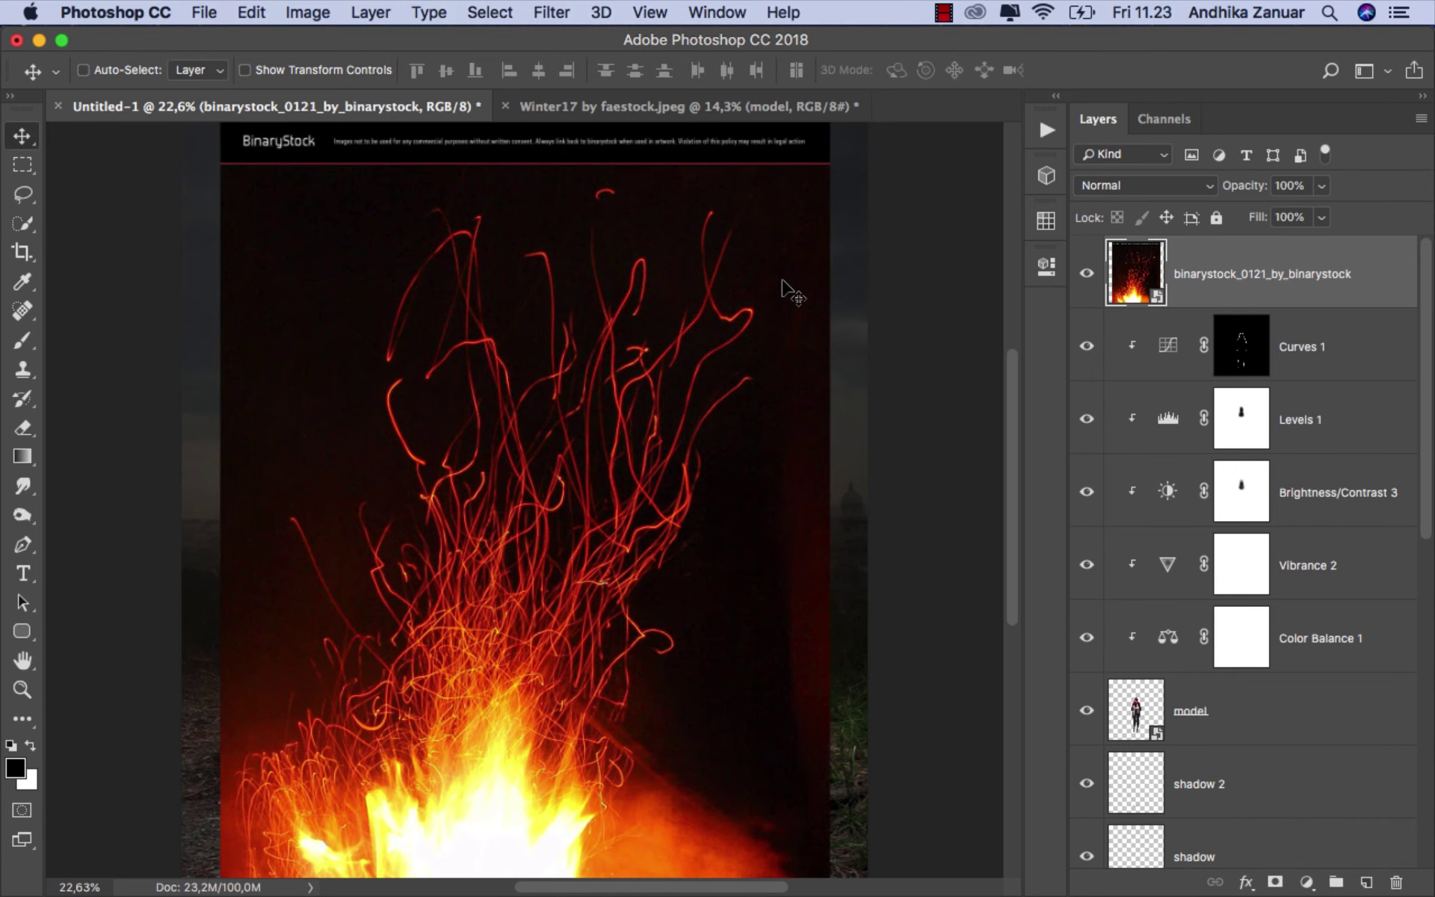
click(1079, 193)
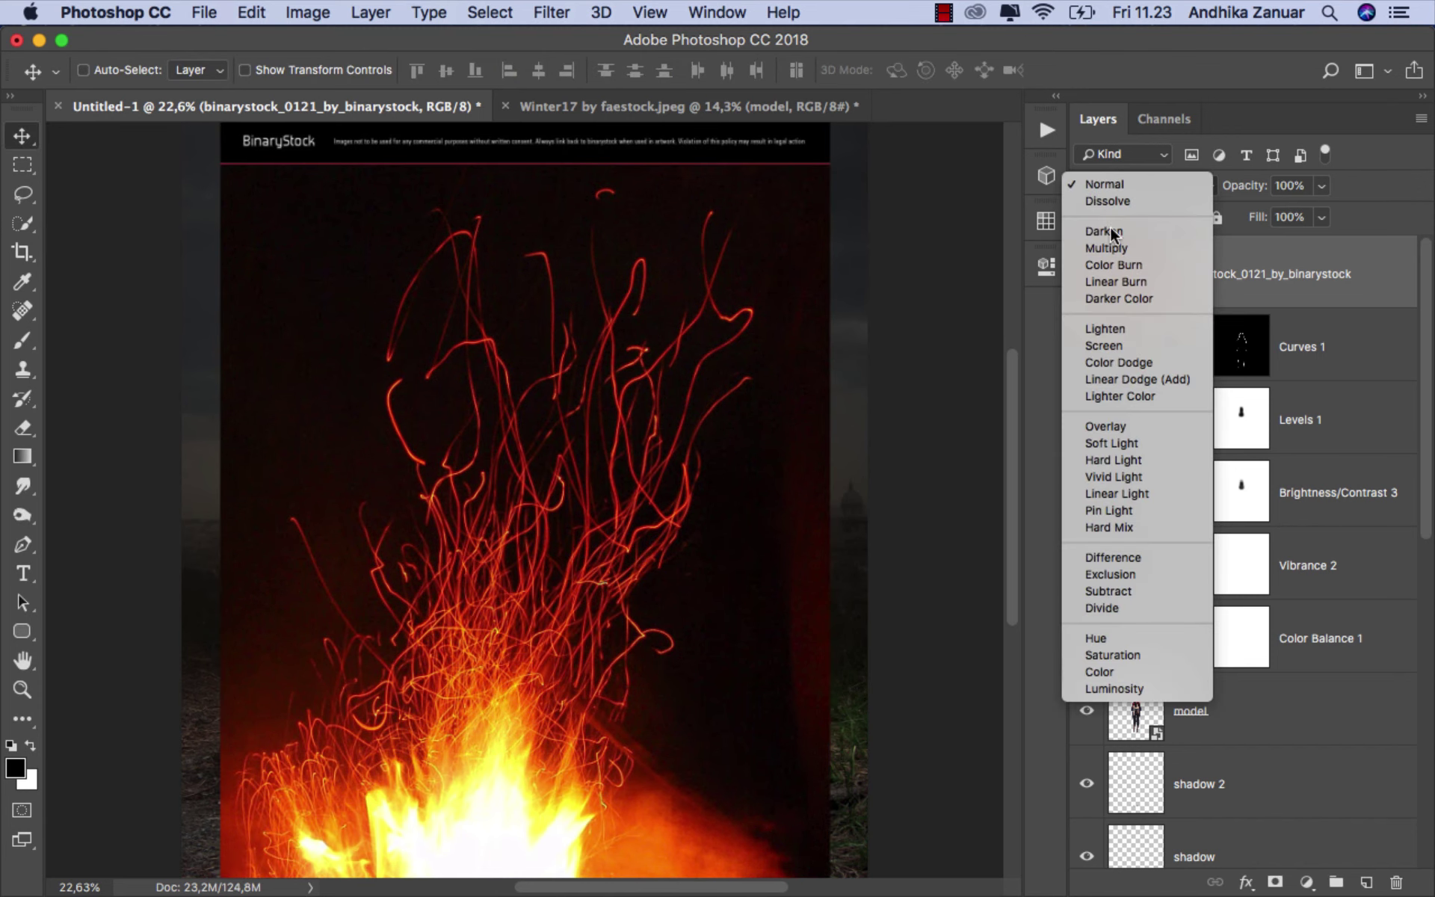
click(1124, 339)
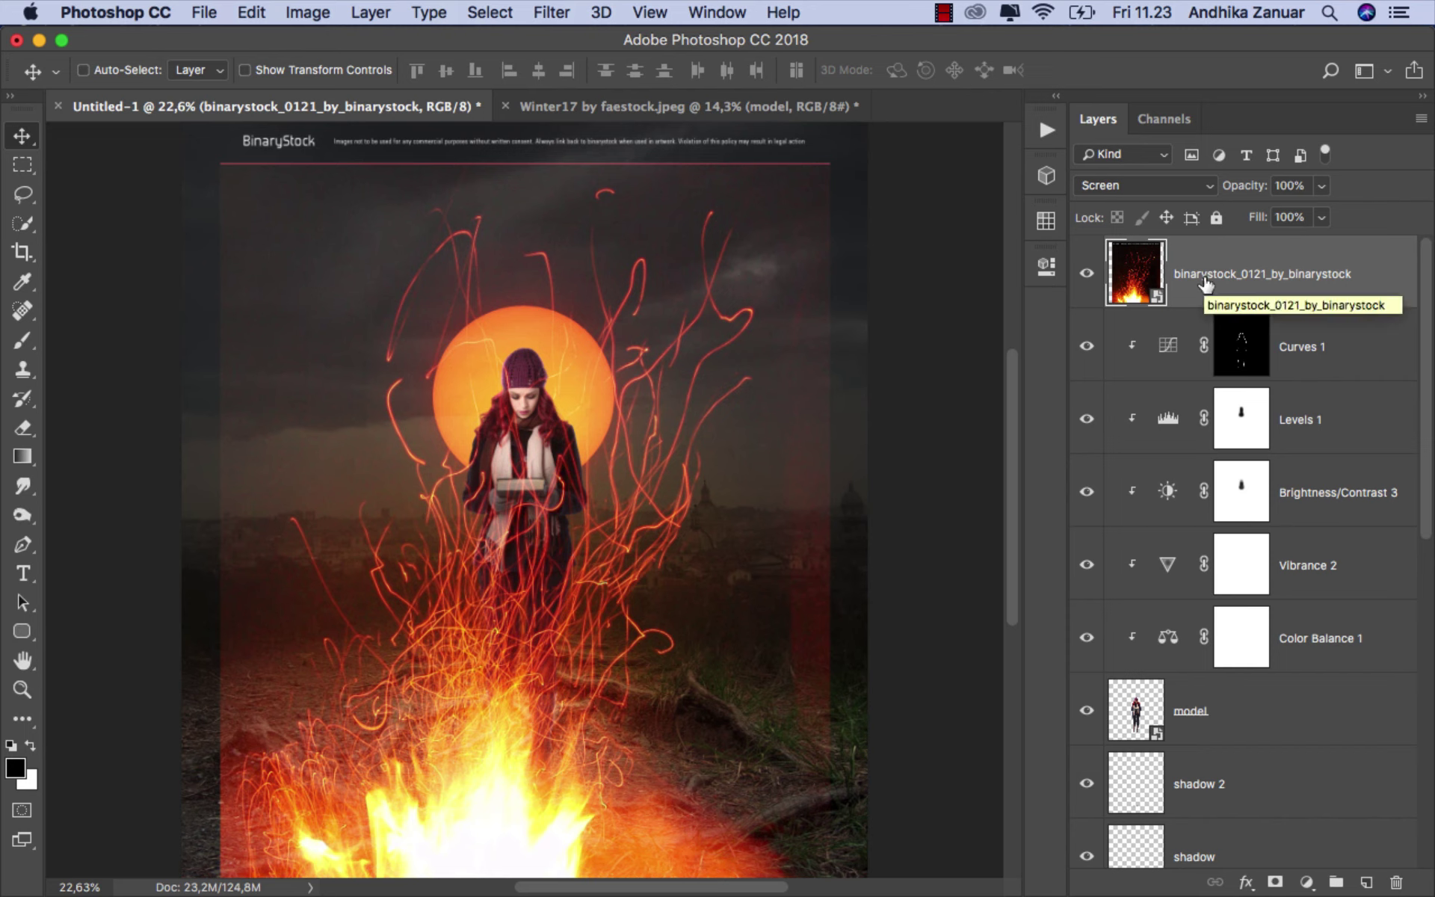
key(super+t)
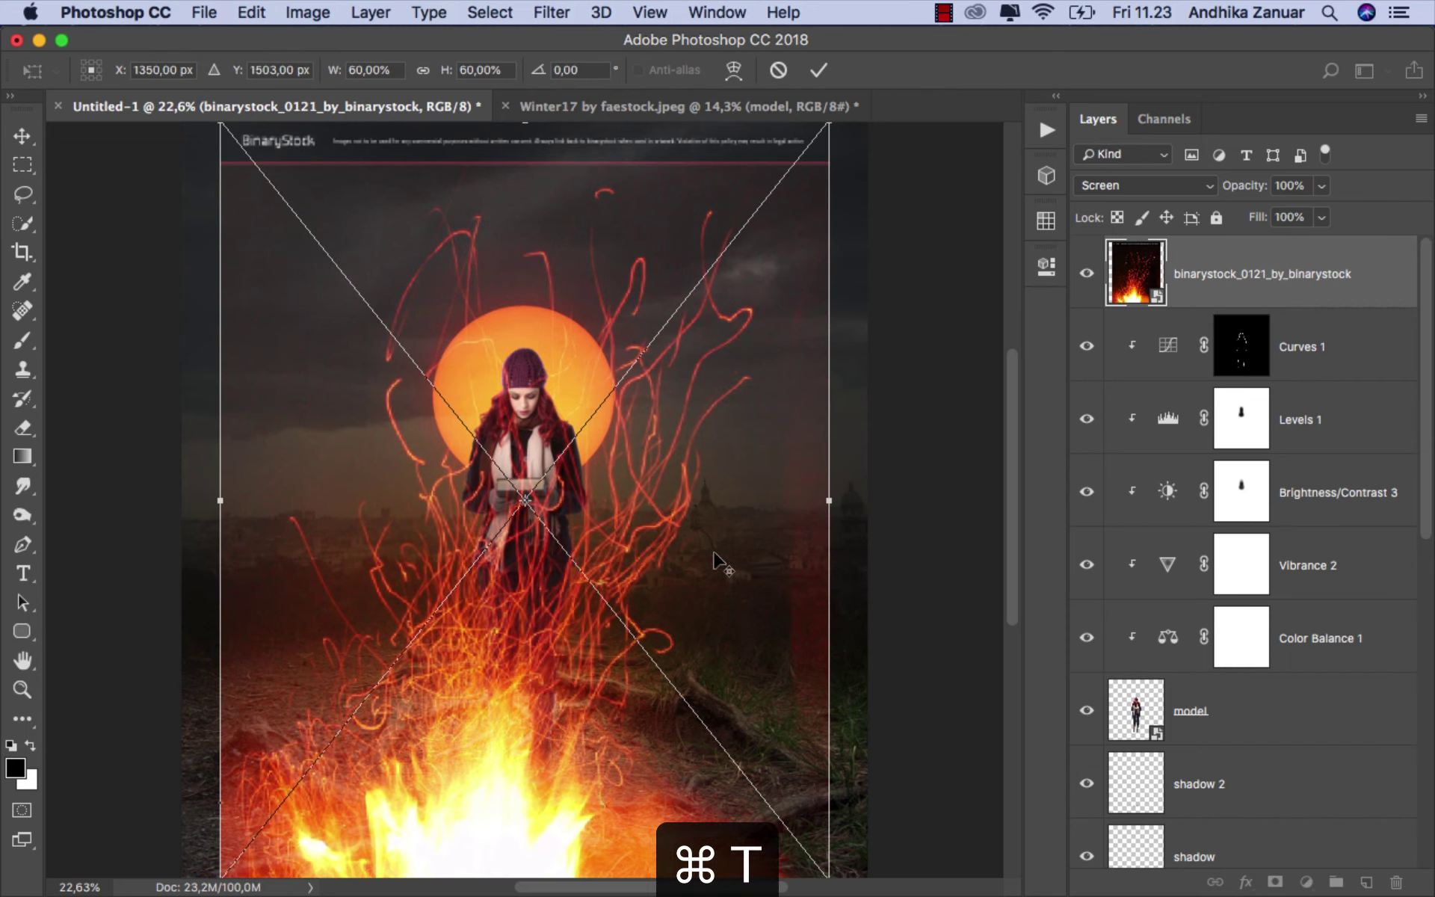
Step: Scale the fire to about 5%, move it onto the book, rotate it slightly and commit
scroll(714, 560, down, 1)
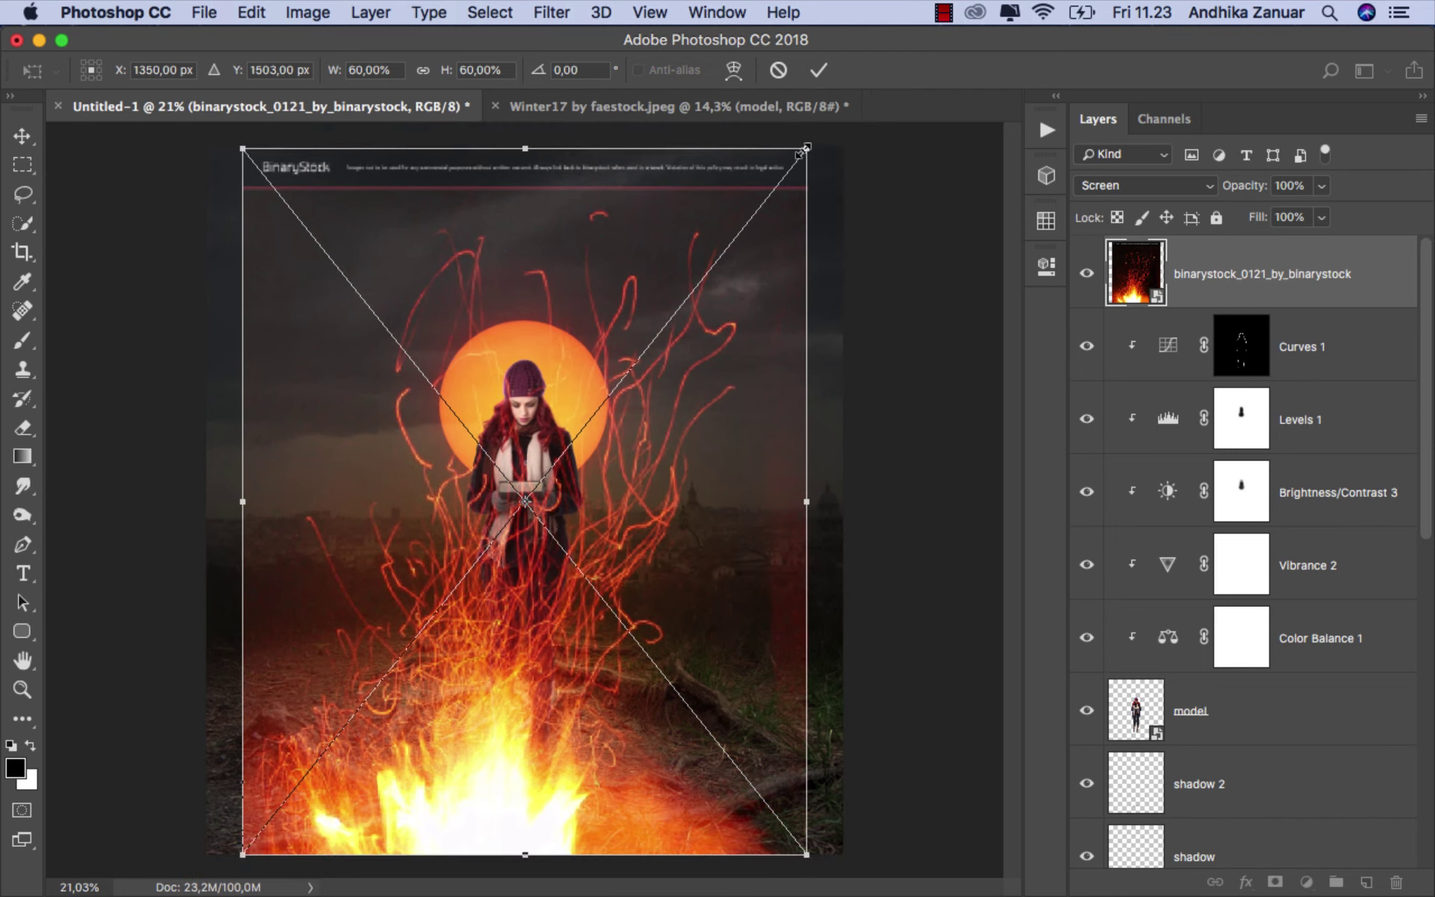
drag(803, 151, 551, 473)
scroll(516, 478, up, 2)
scroll(516, 479, up, 1)
scroll(516, 478, up, 2)
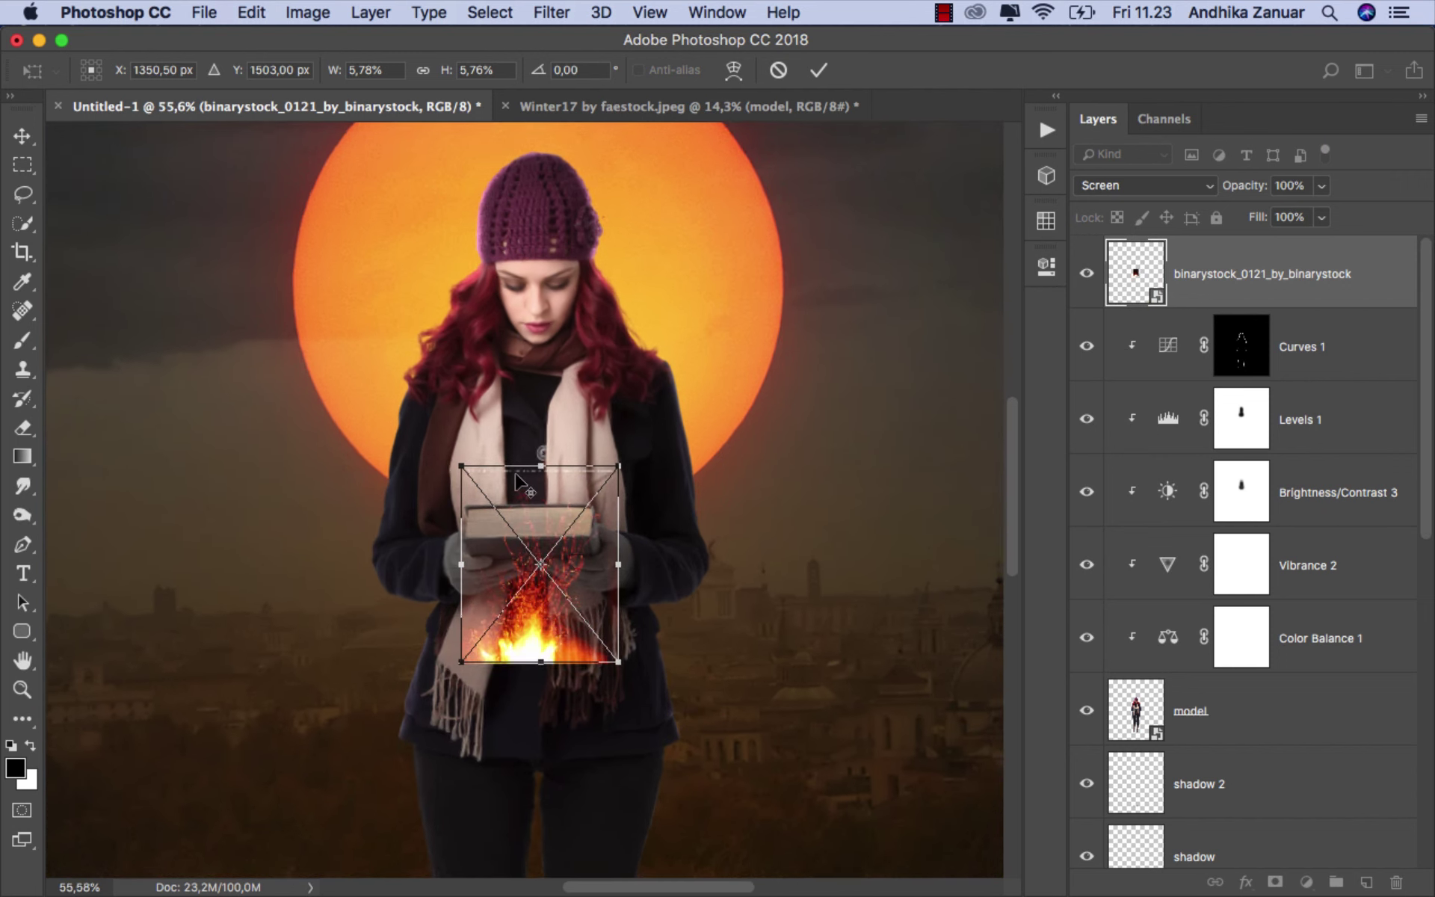
scroll(523, 486, up, 1)
scroll(531, 497, up, 2)
scroll(537, 513, down, 1)
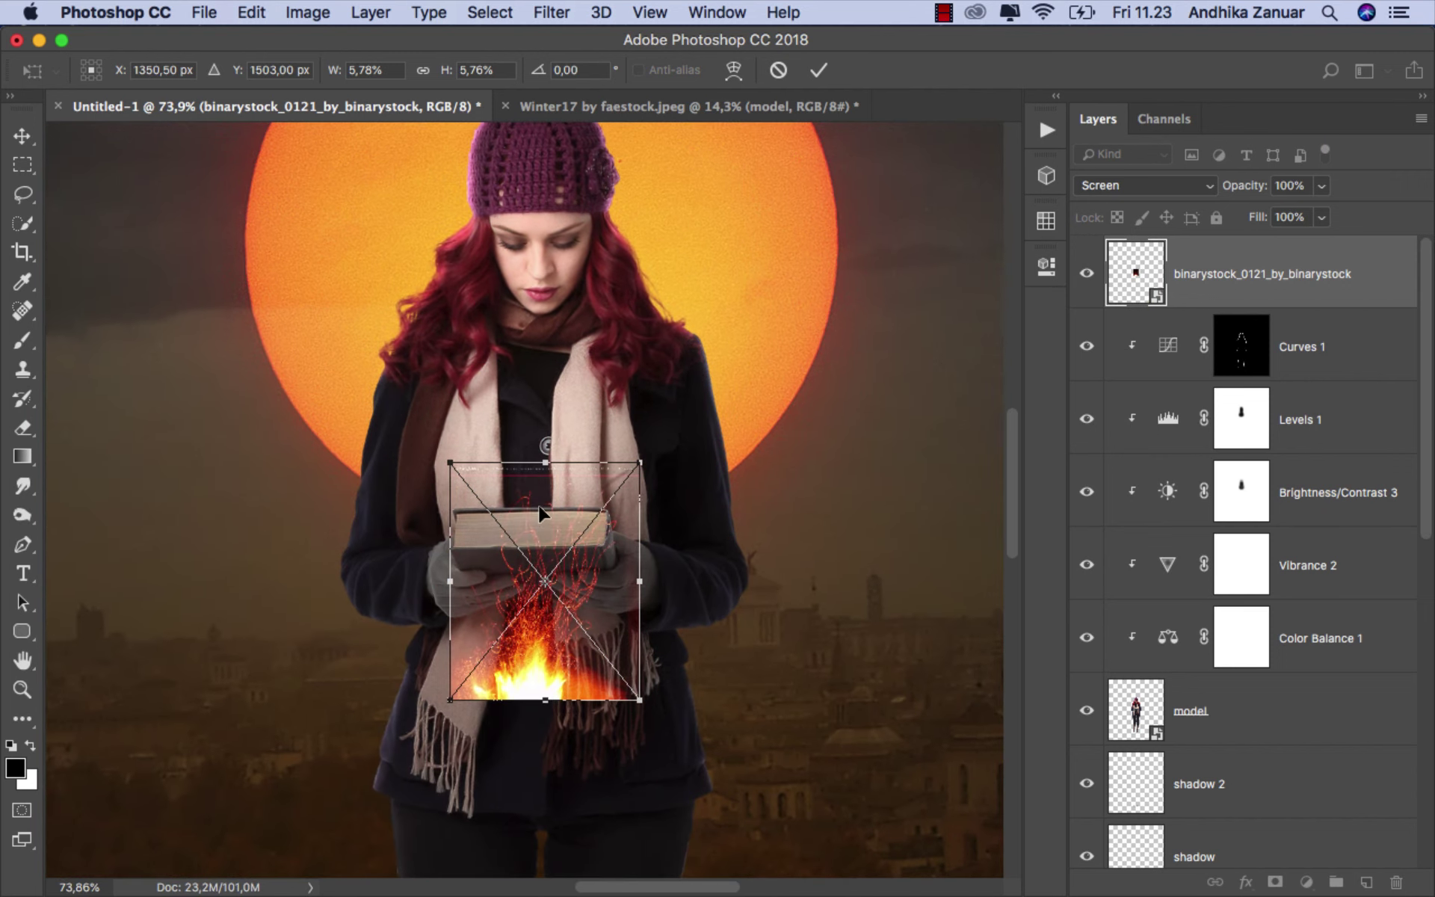
drag(539, 513, 532, 350)
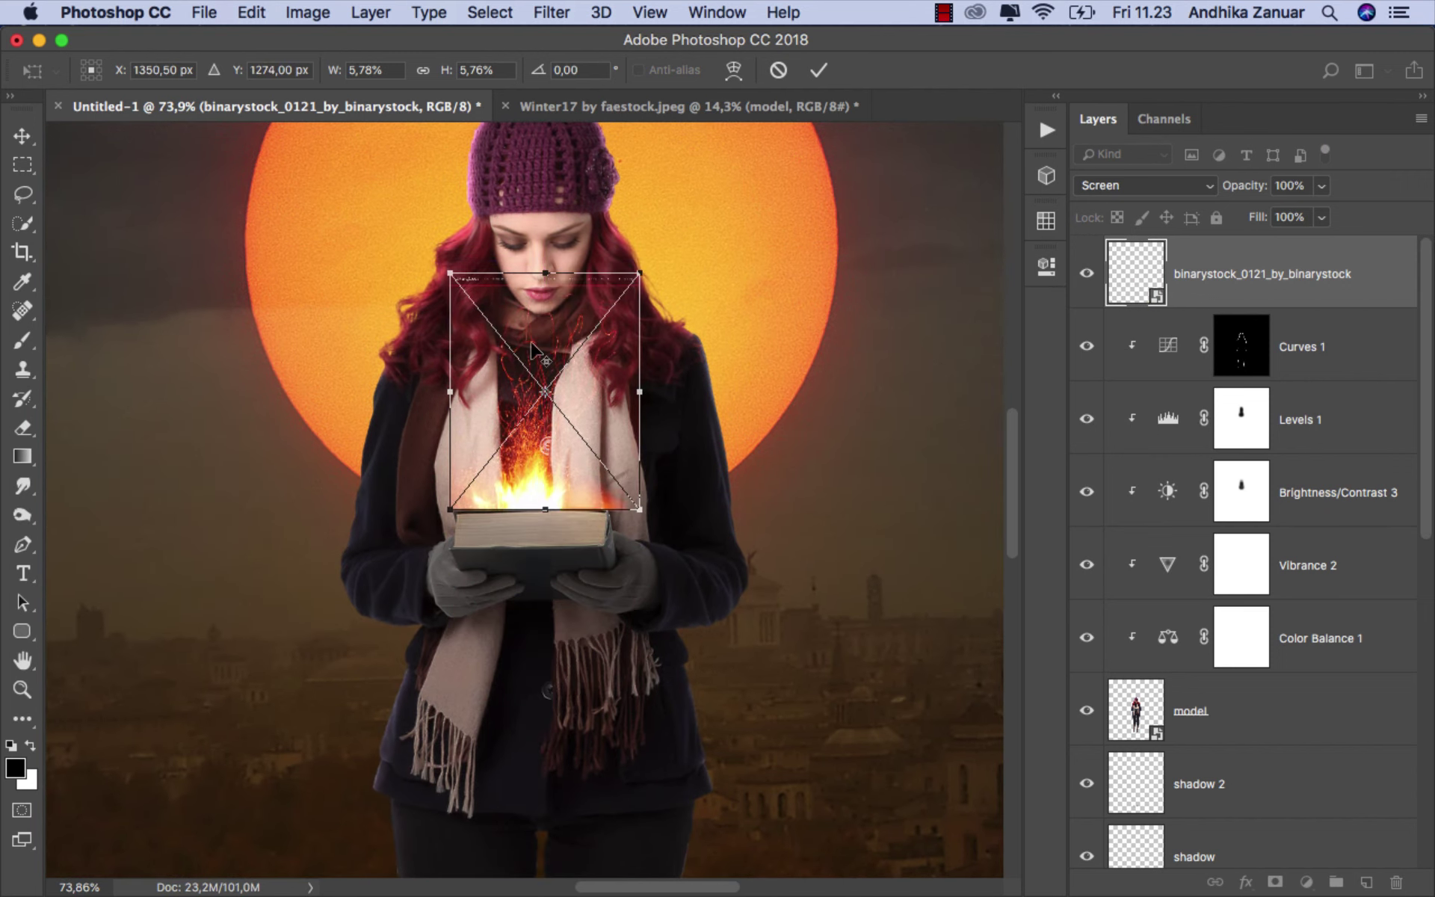
scroll(532, 348, up, 1)
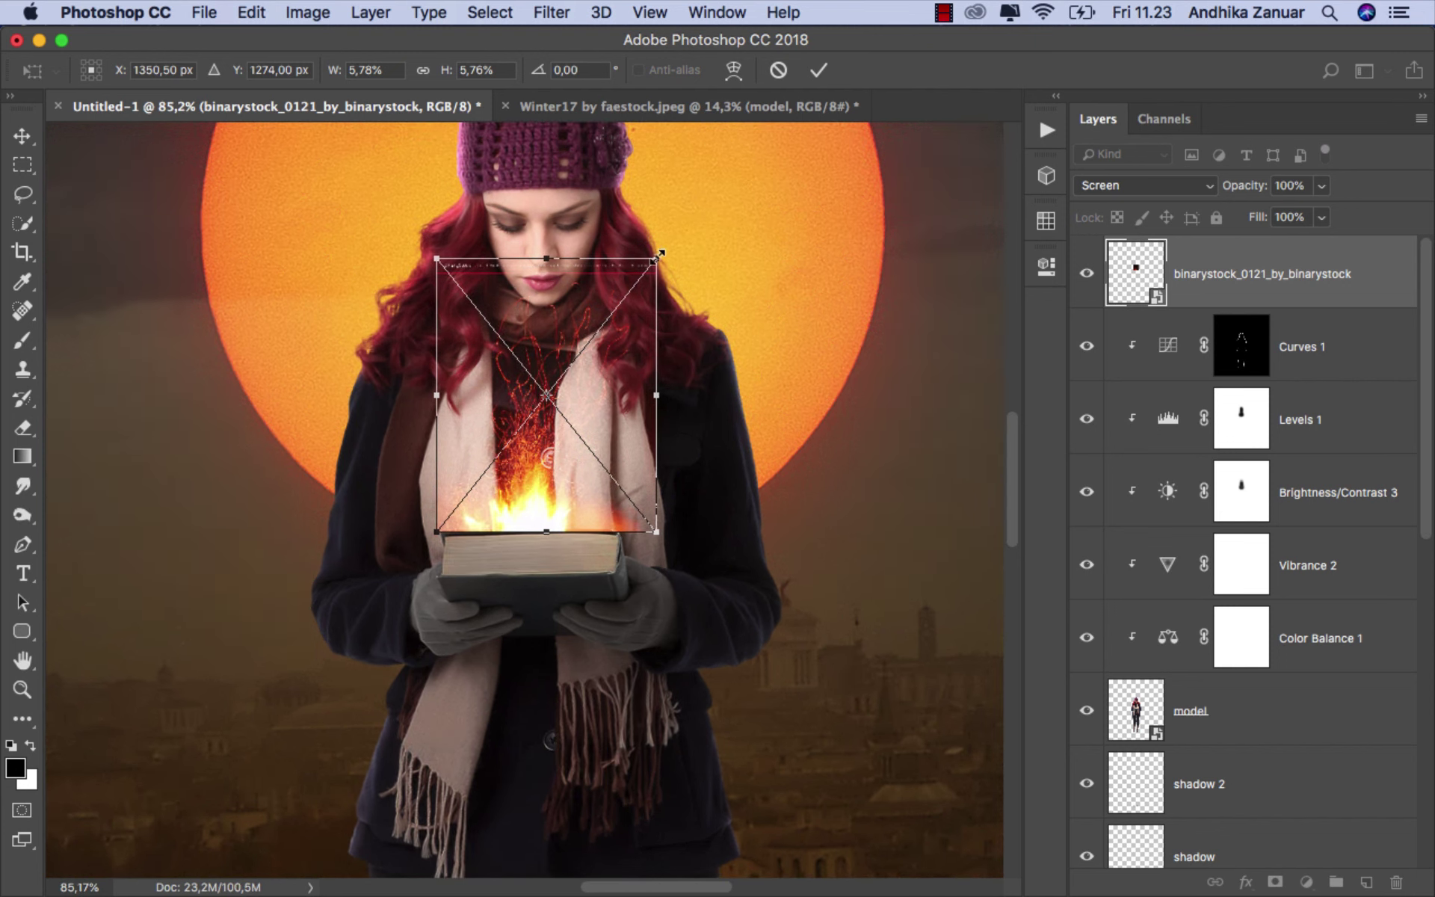
drag(659, 255, 640, 286)
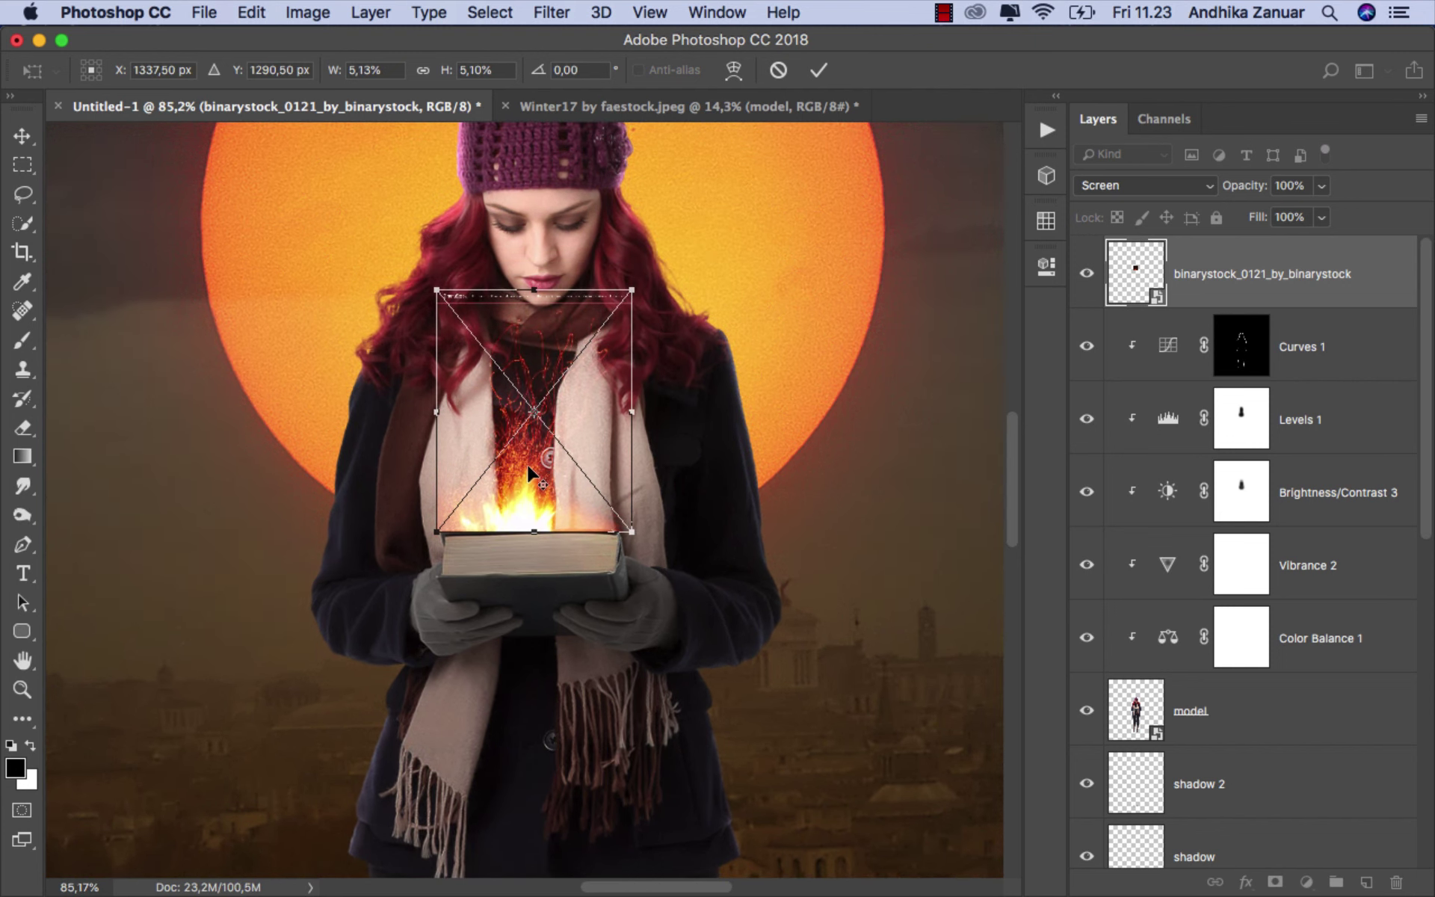
scroll(528, 473, up, 1)
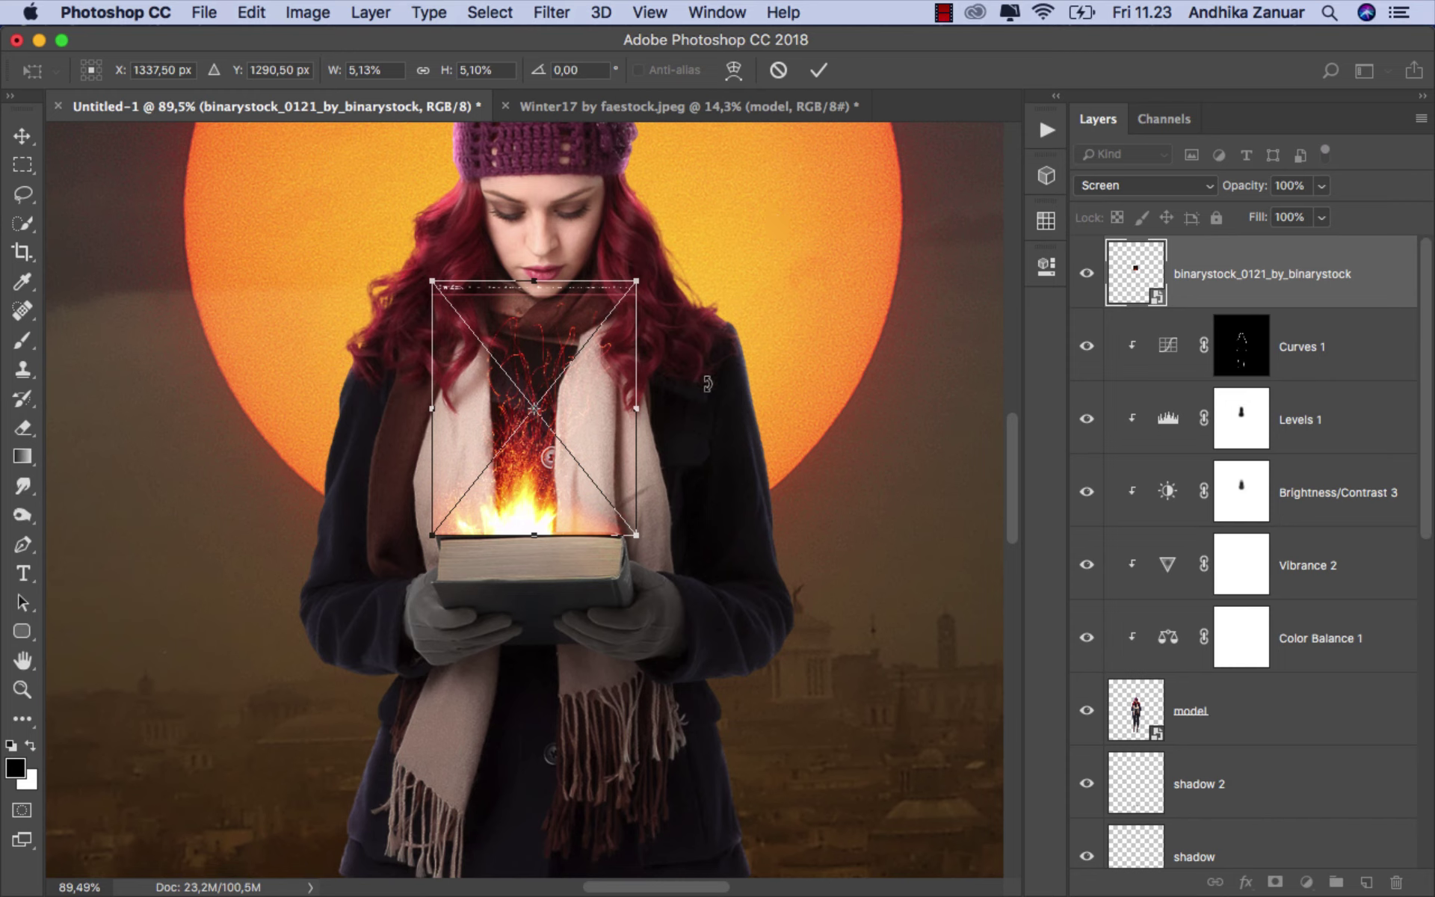
drag(707, 384, 713, 383)
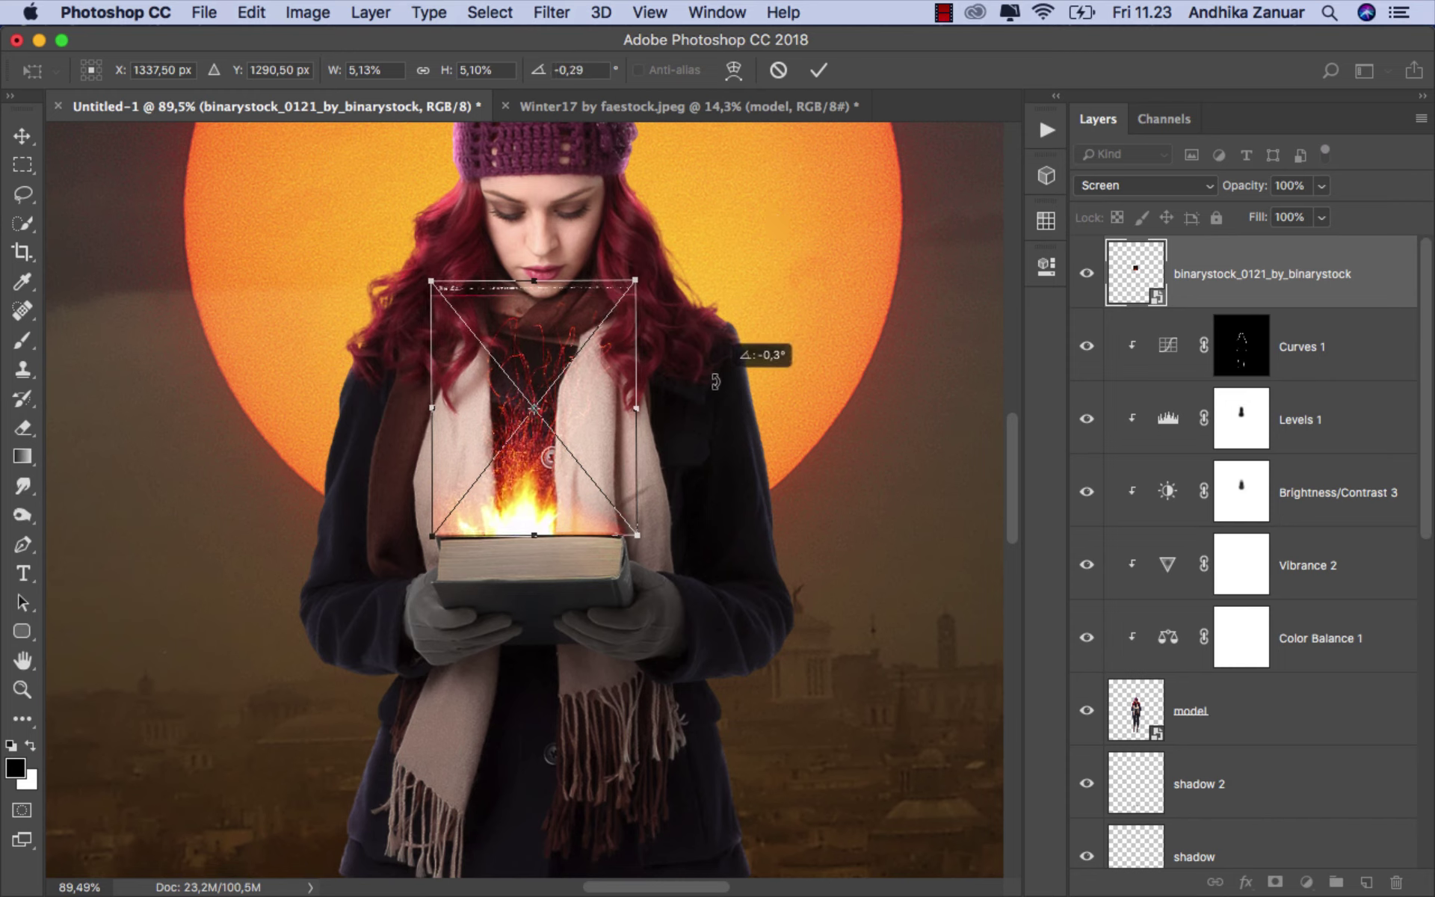
click(819, 69)
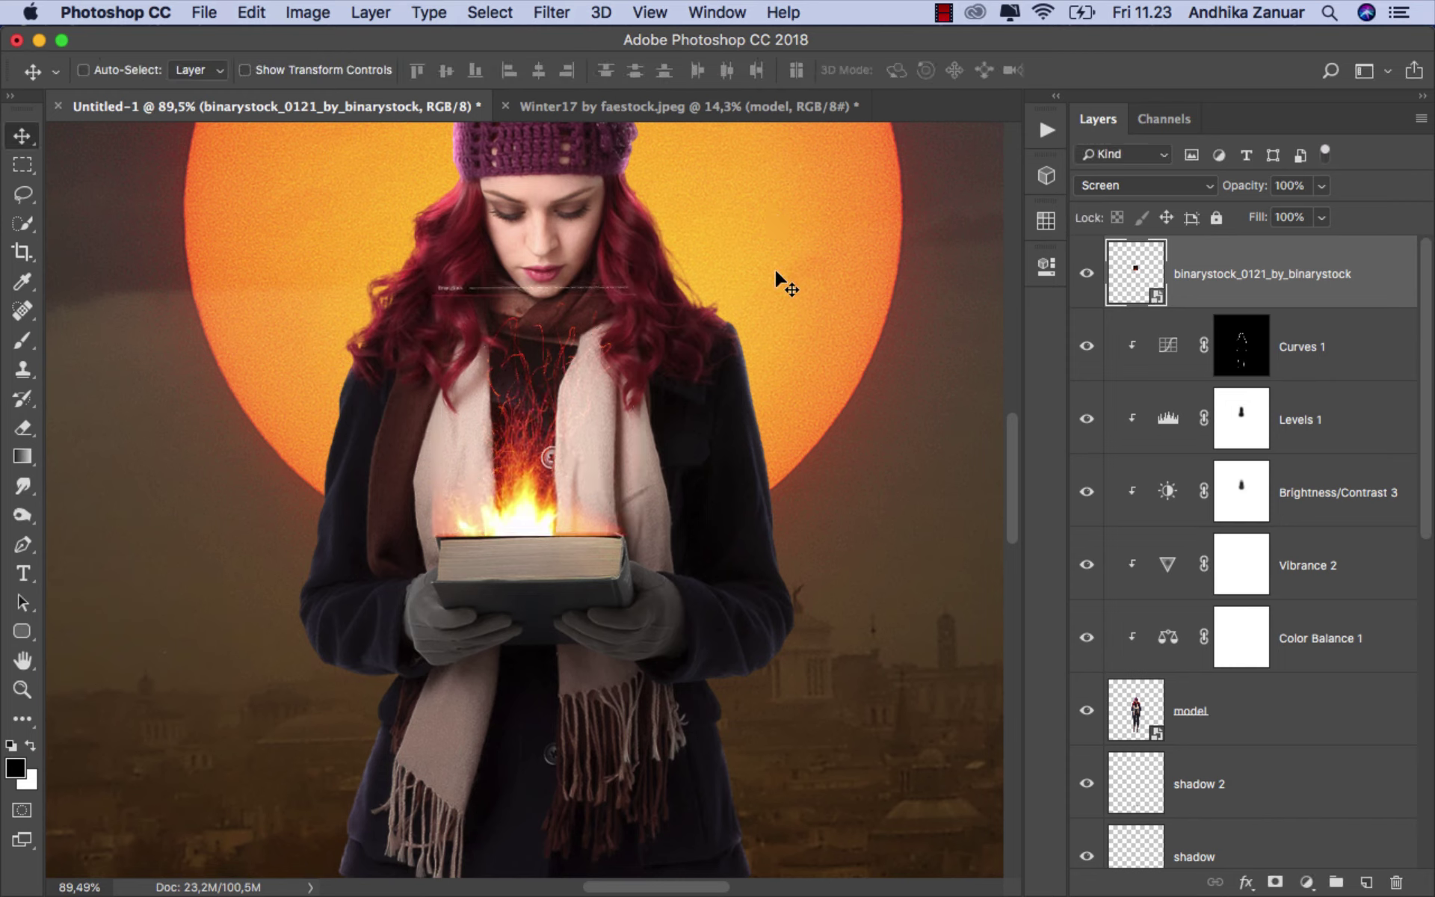
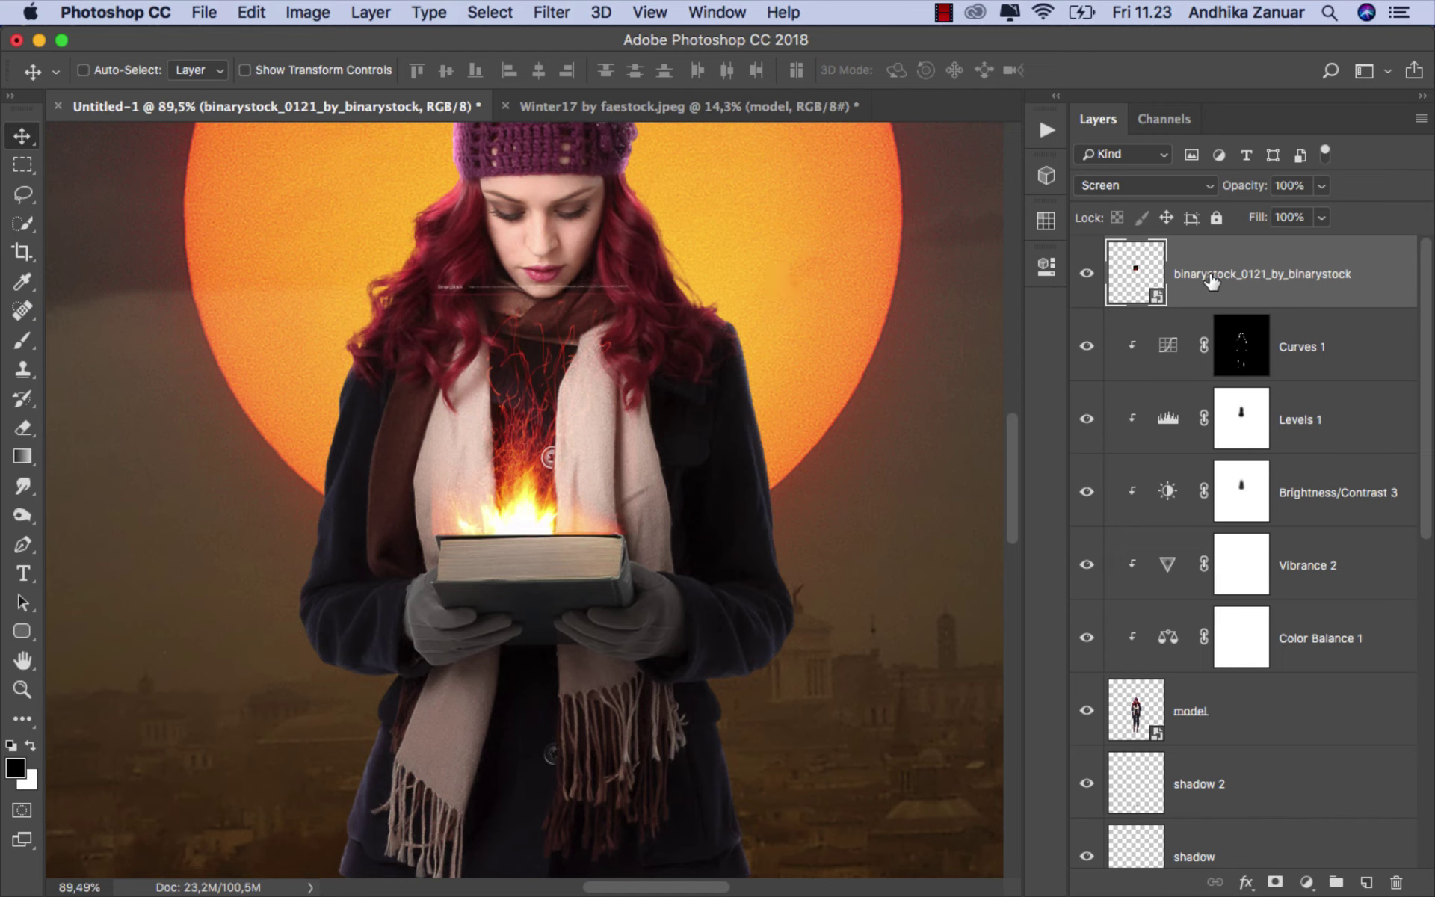
Step: Mask the binarystock sparks layer, painting black with a size-90 brush over sparks on hair and scarf
click(1275, 882)
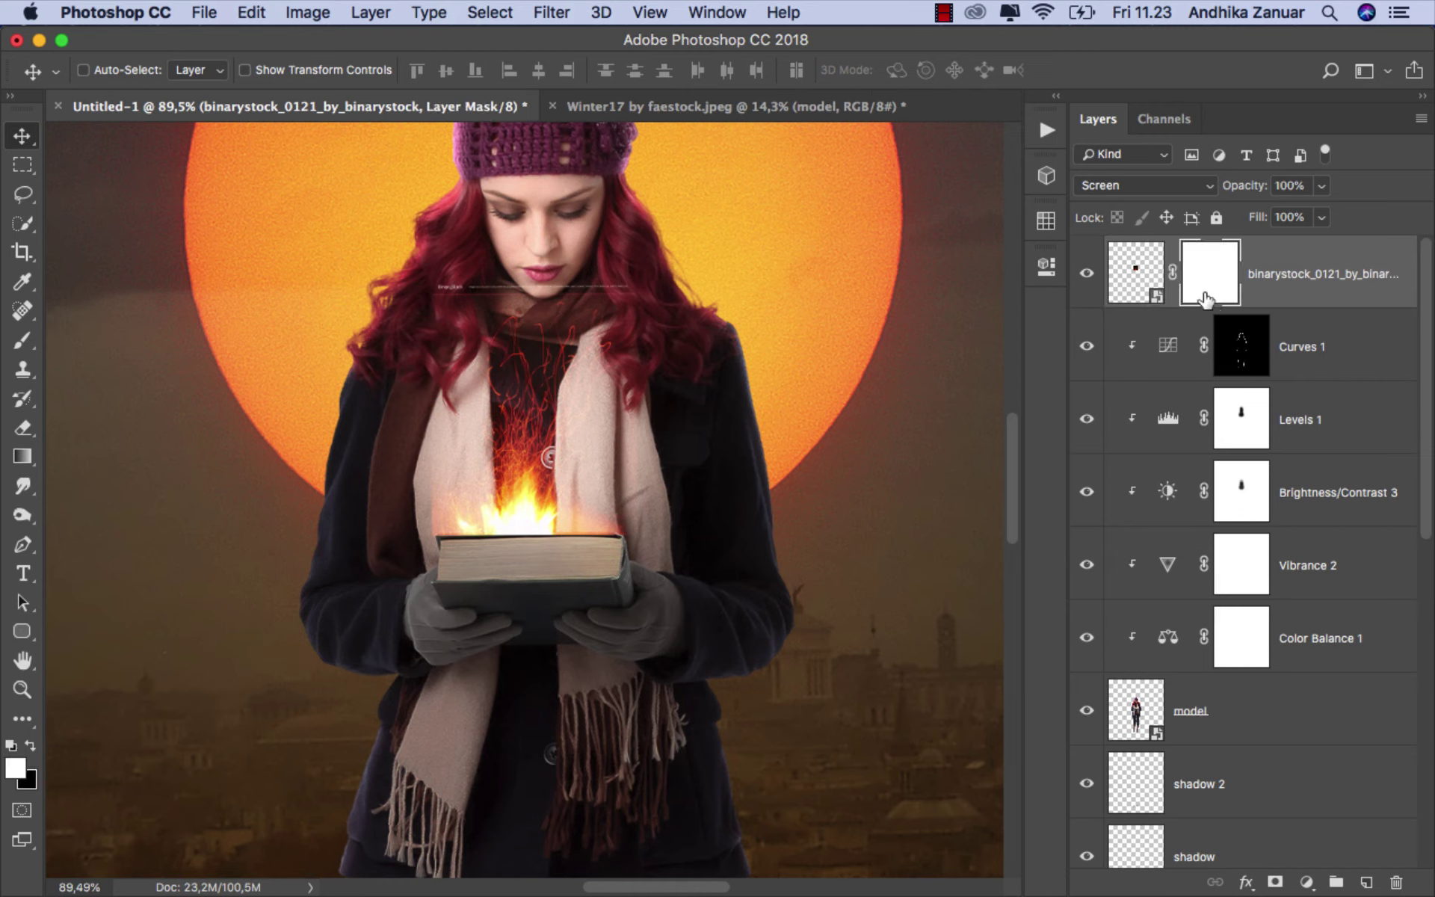
key(b)
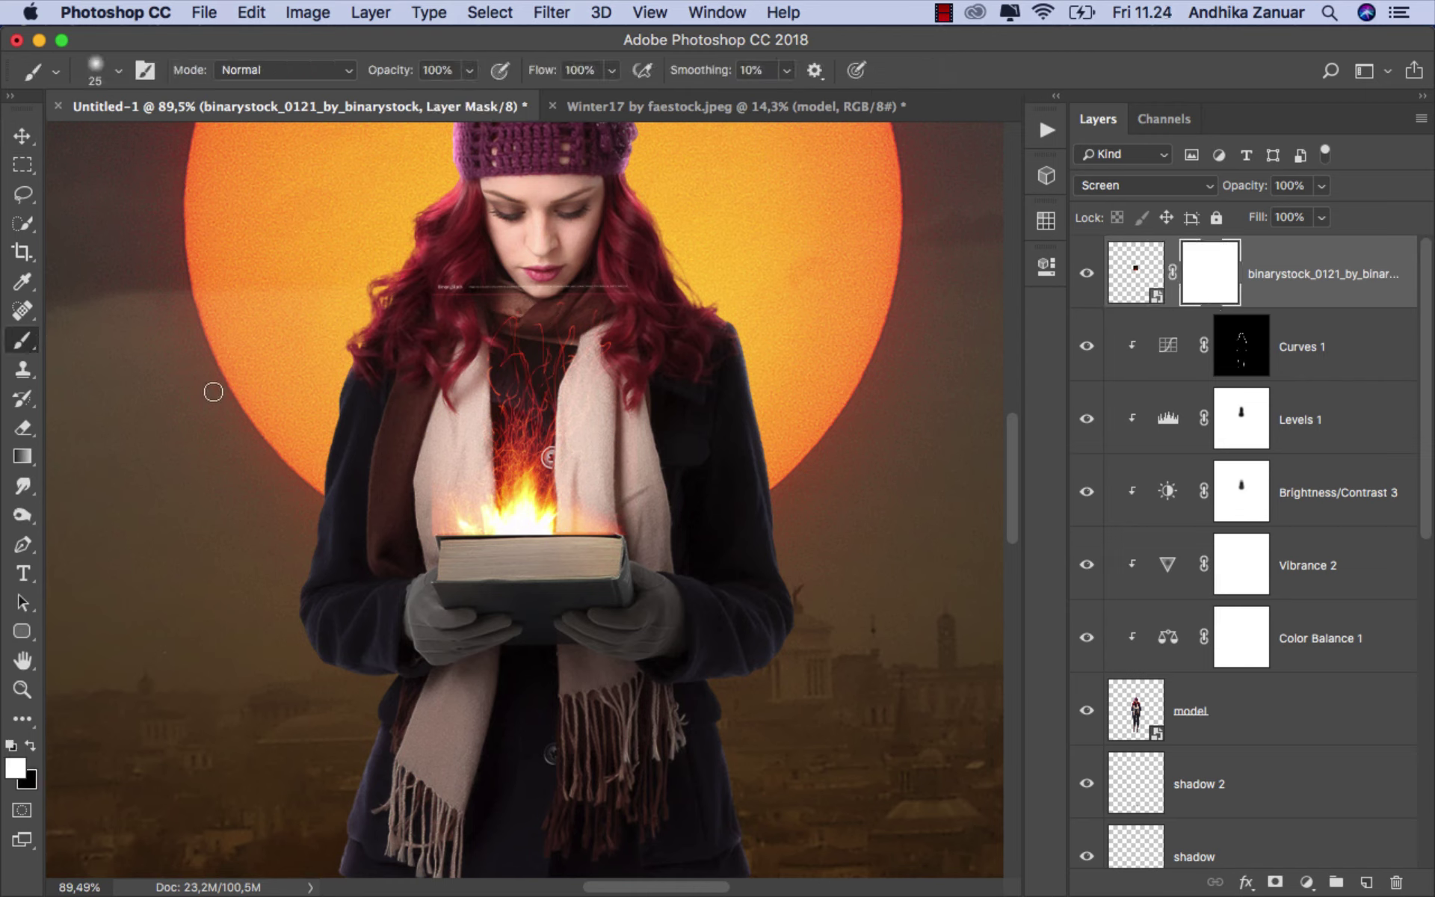
click(29, 746)
key(bracketright)
key(bracketright)
key(bracketright)
key(bracketright)
key(bracketright)
key(bracketright)
key(bracketright)
mouse_move(430, 290)
mouse_down()
mouse_move(644, 283)
mouse_move(654, 534)
mouse_up()
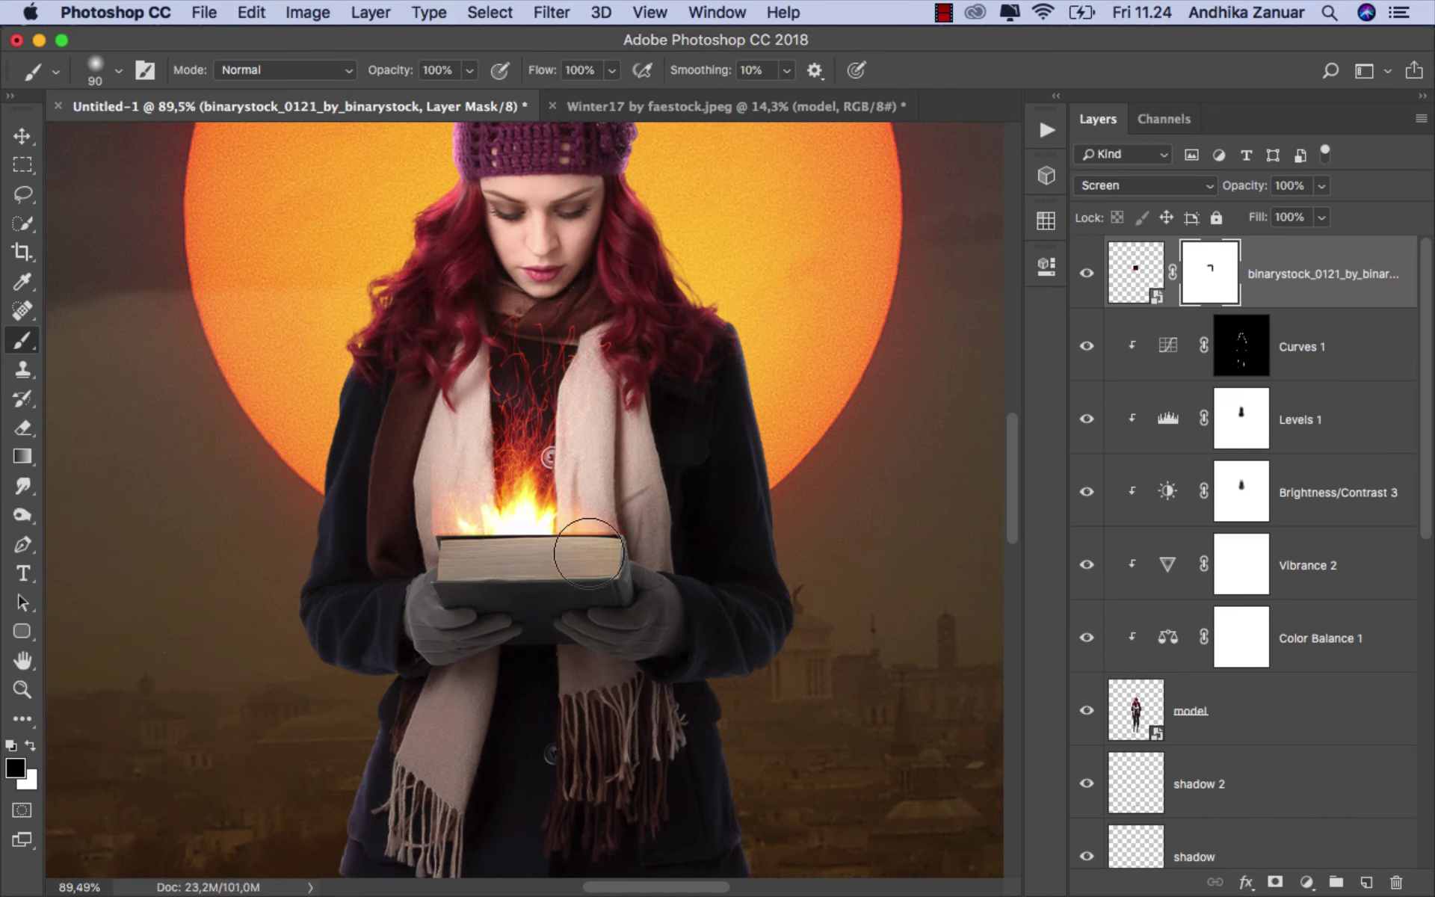
mouse_move(401, 513)
mouse_down()
mouse_move(401, 449)
mouse_move(397, 506)
mouse_move(394, 471)
mouse_move(441, 412)
mouse_up()
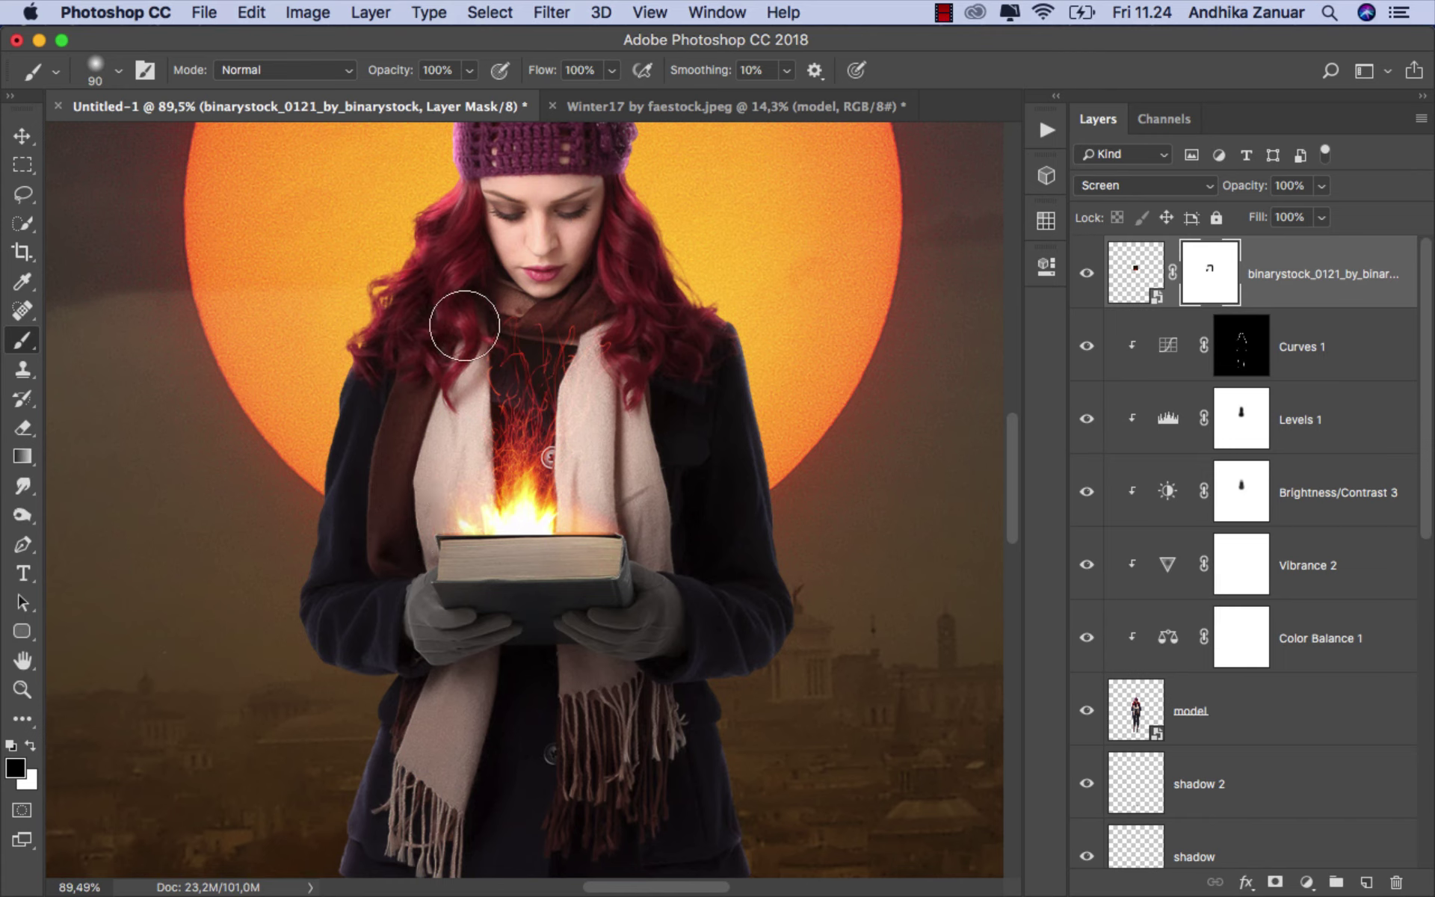
mouse_move(632, 359)
mouse_down()
mouse_move(692, 419)
mouse_move(704, 503)
mouse_move(611, 571)
mouse_move(467, 589)
mouse_move(590, 579)
mouse_up()
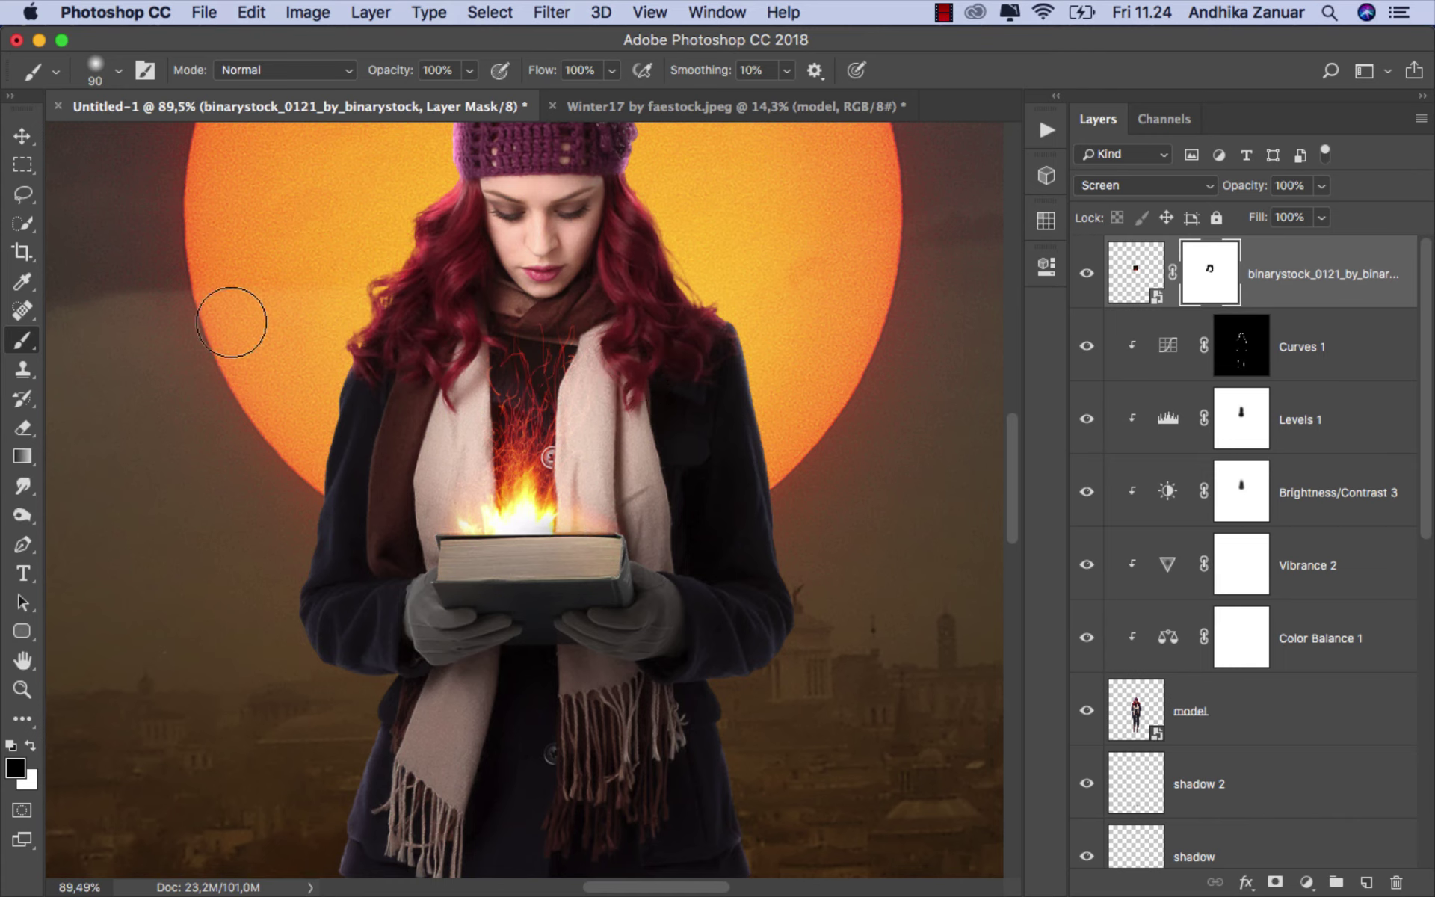
click(21, 135)
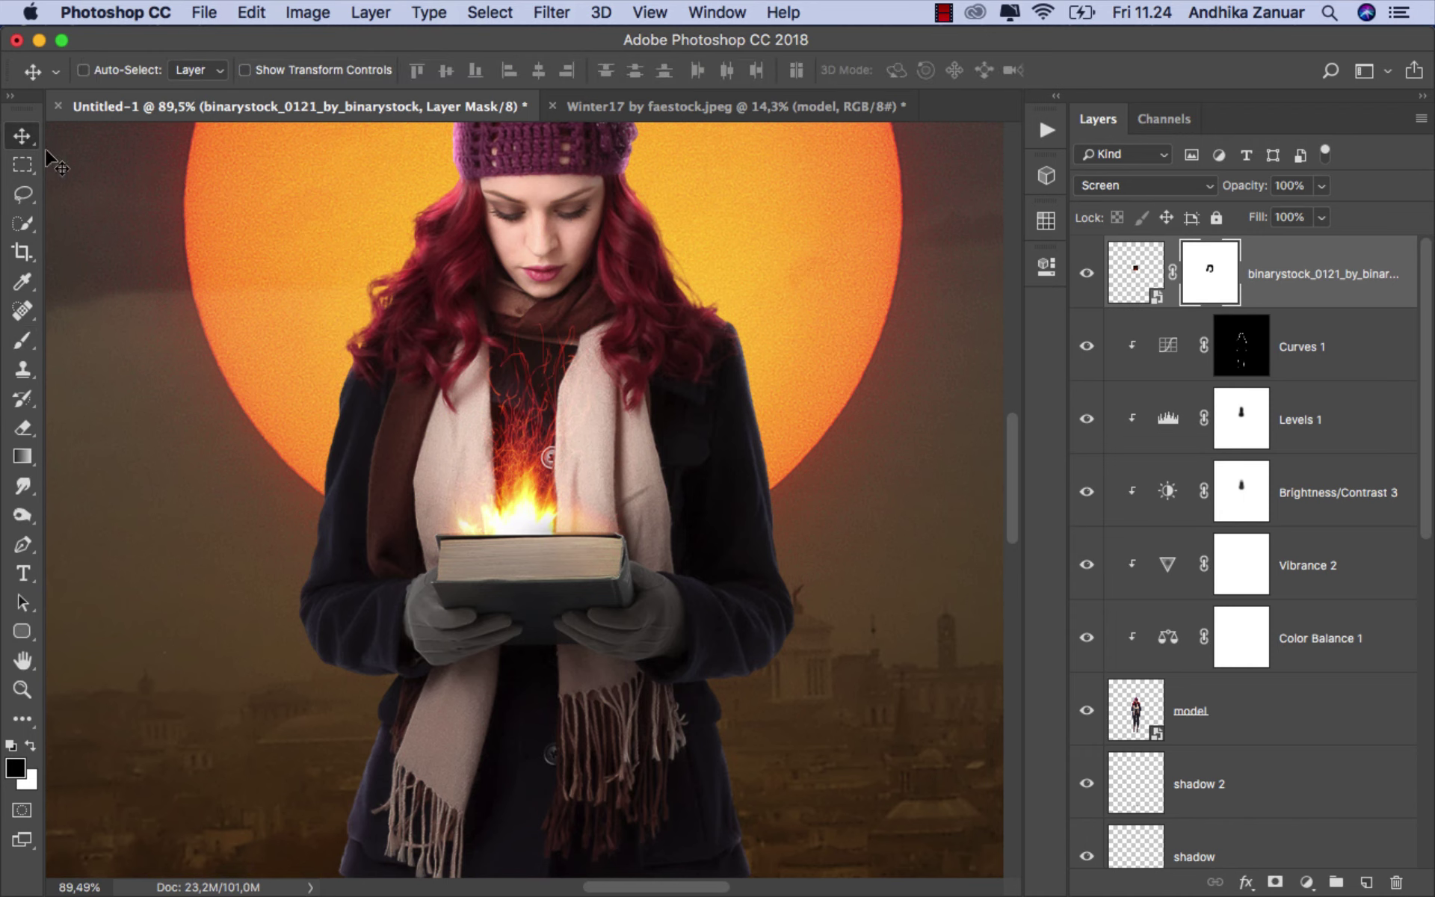
Step: Turn the sparks layer back on, fit the image to screen, and target its pixels
click(1088, 278)
scroll(761, 536, up, 2)
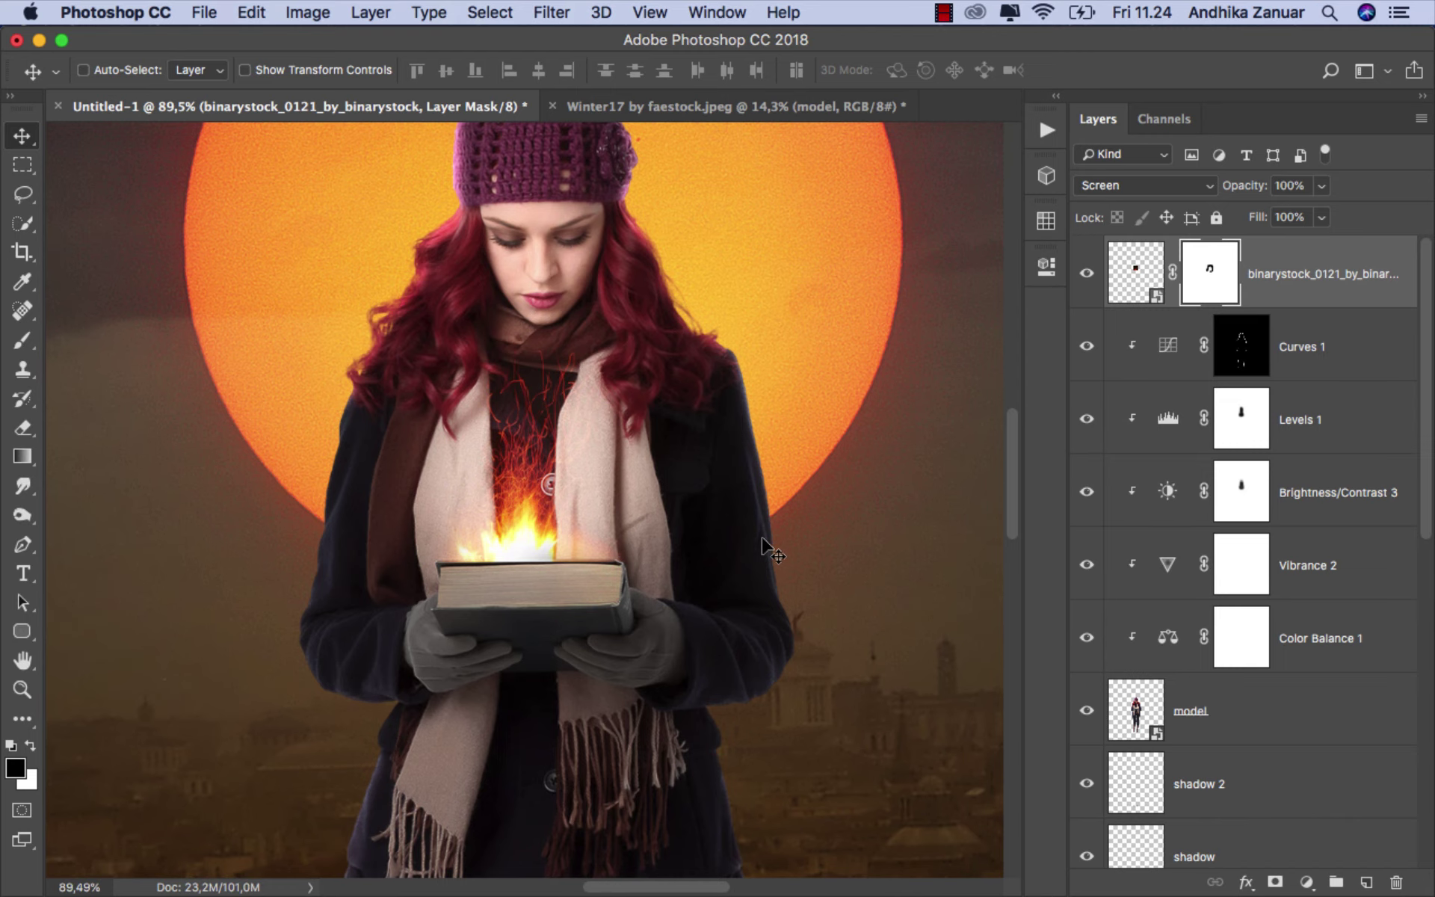
key(super+0)
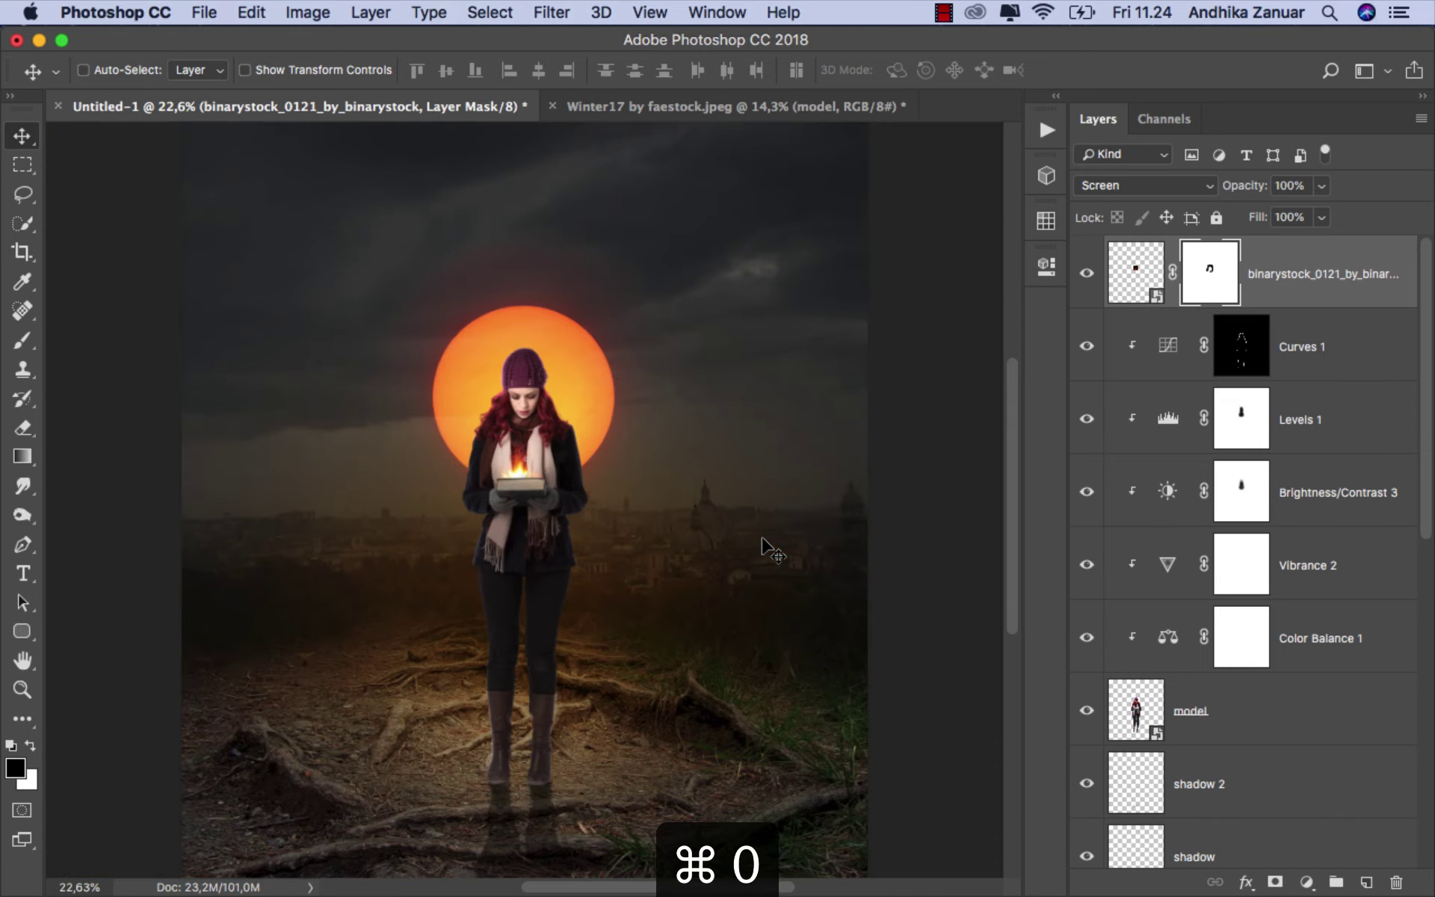
click(1266, 291)
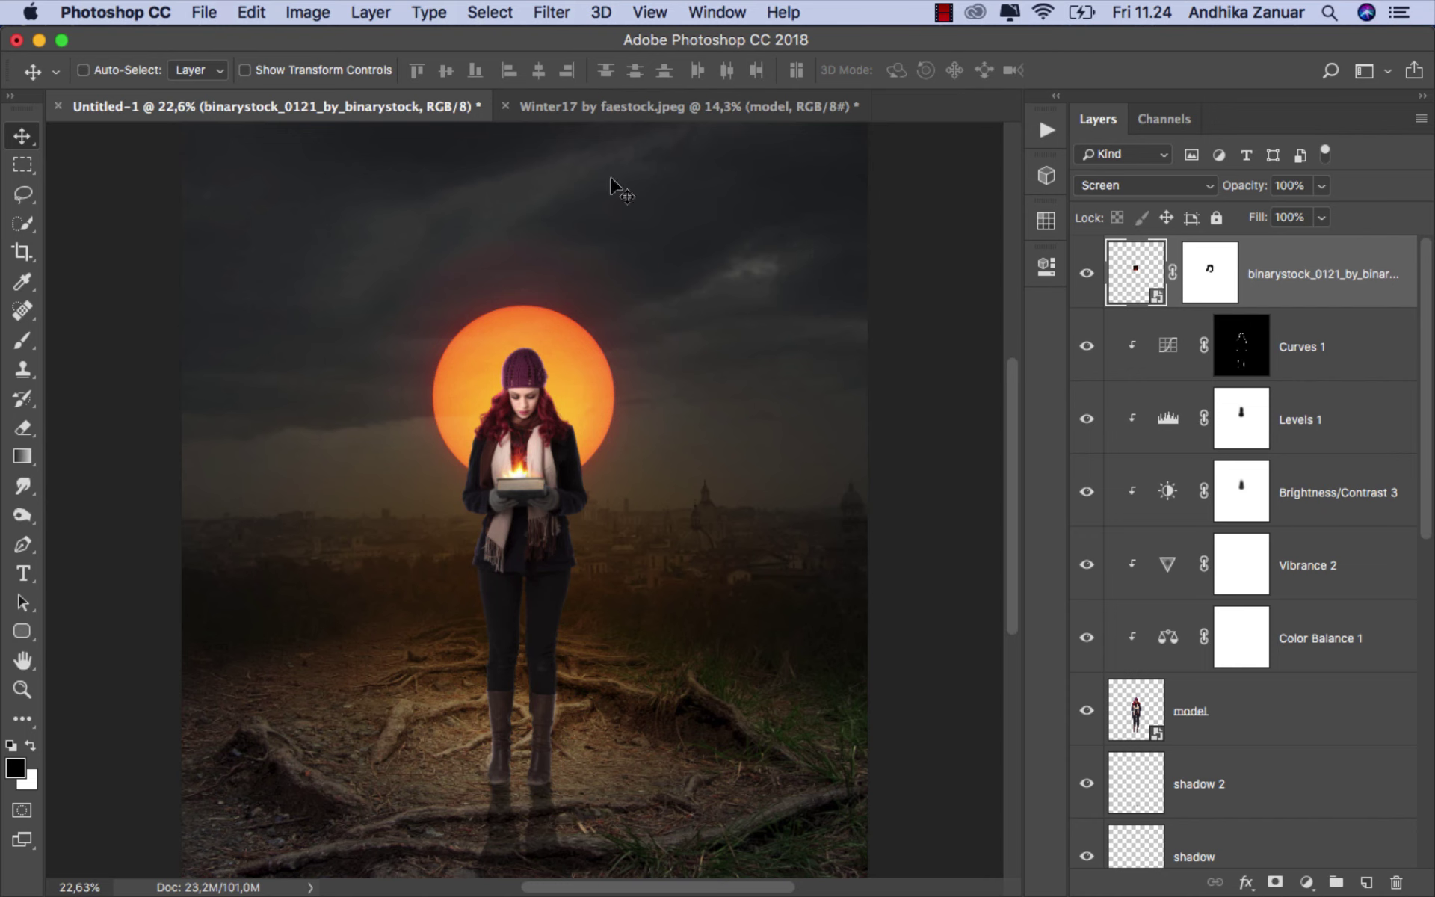
Step: Place the snow texture file into the composite as an embedded layer
click(193, 13)
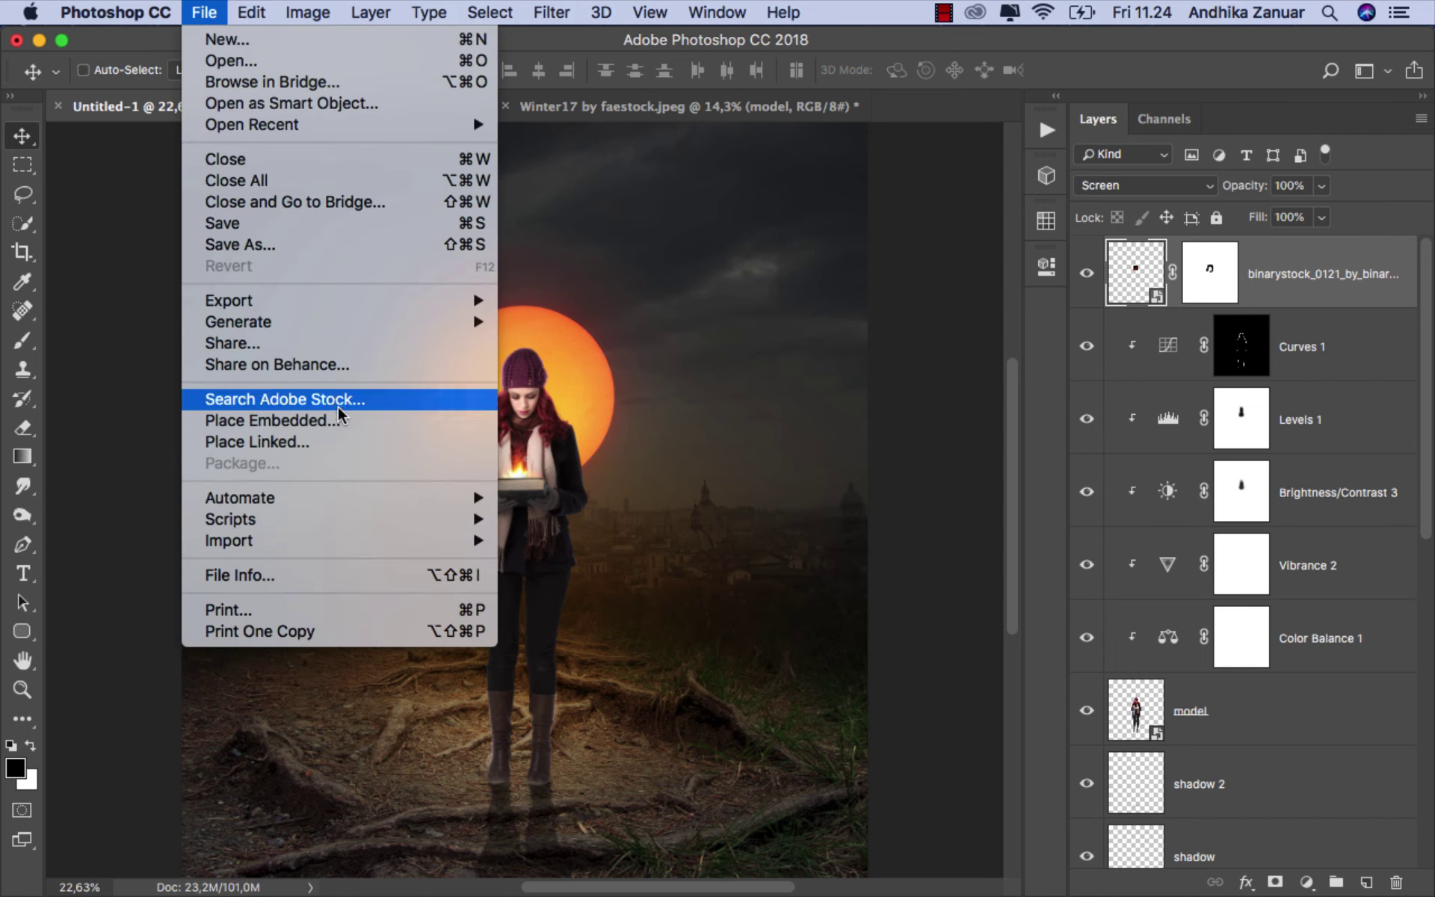
click(359, 424)
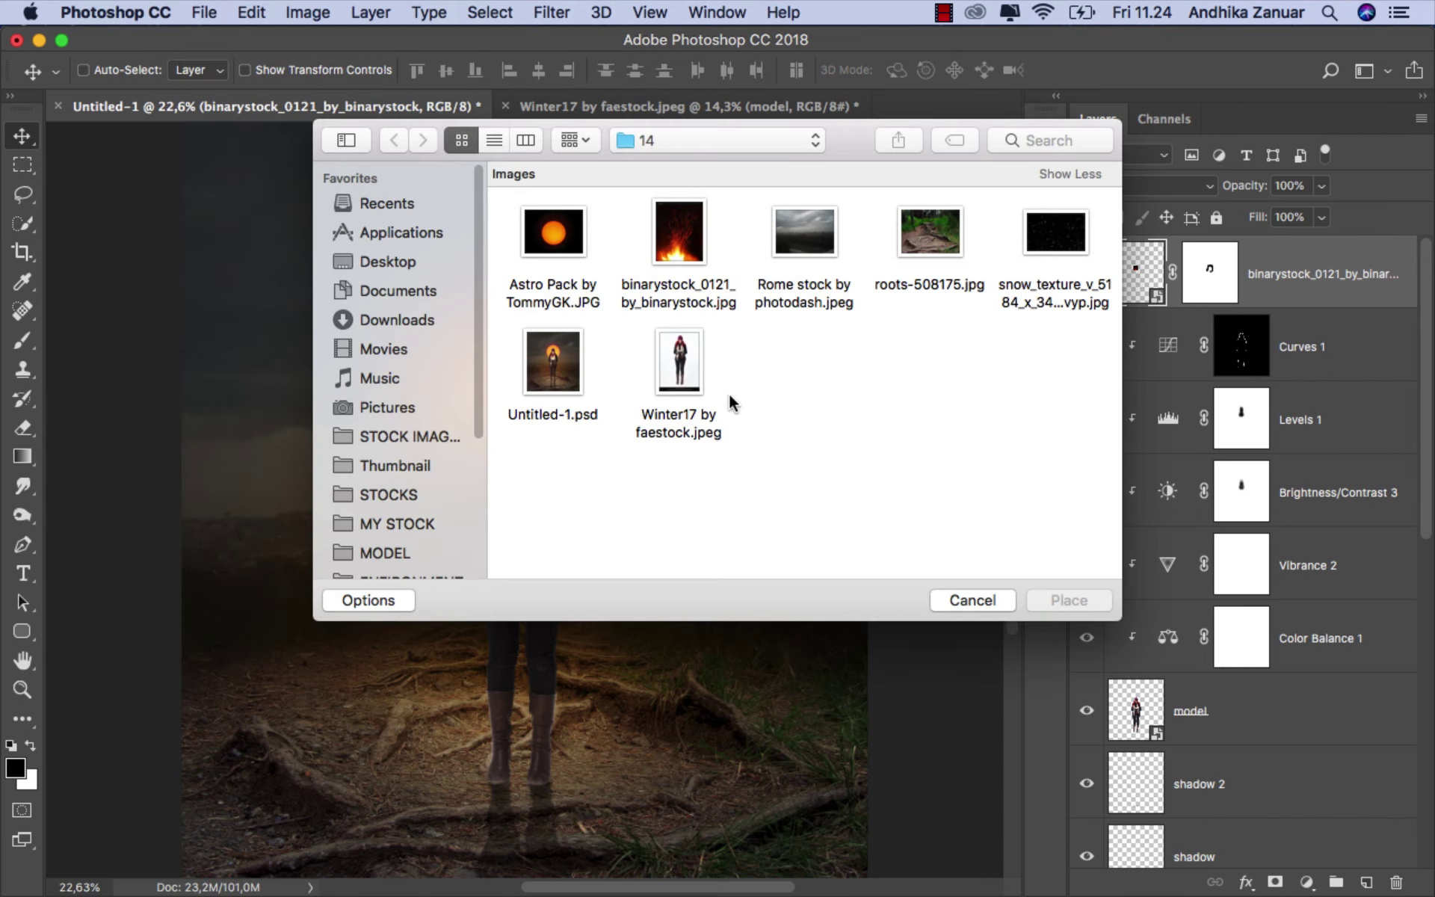
click(1051, 252)
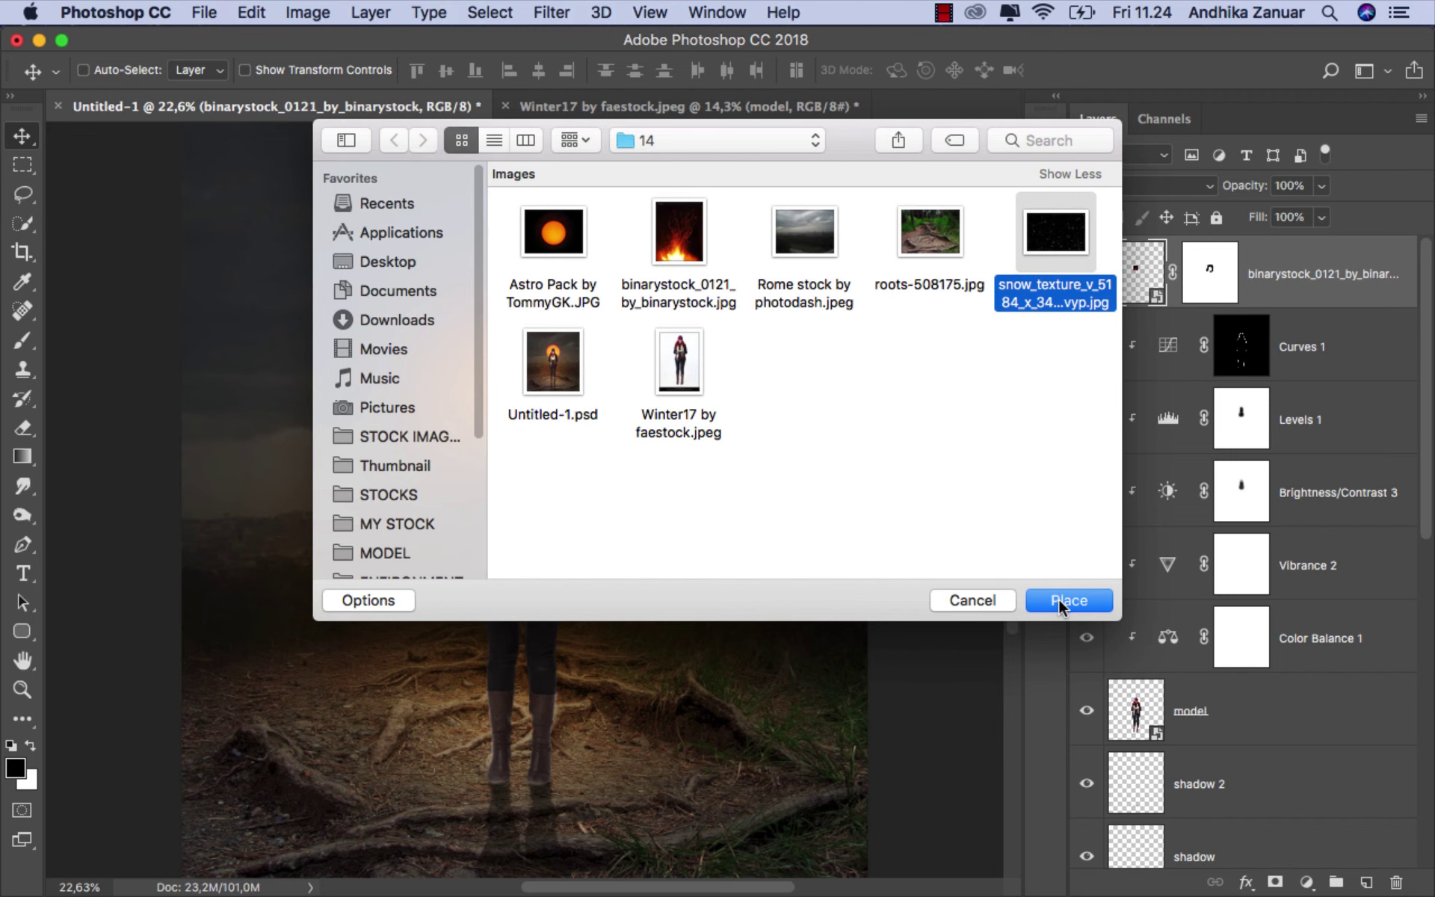
click(1058, 598)
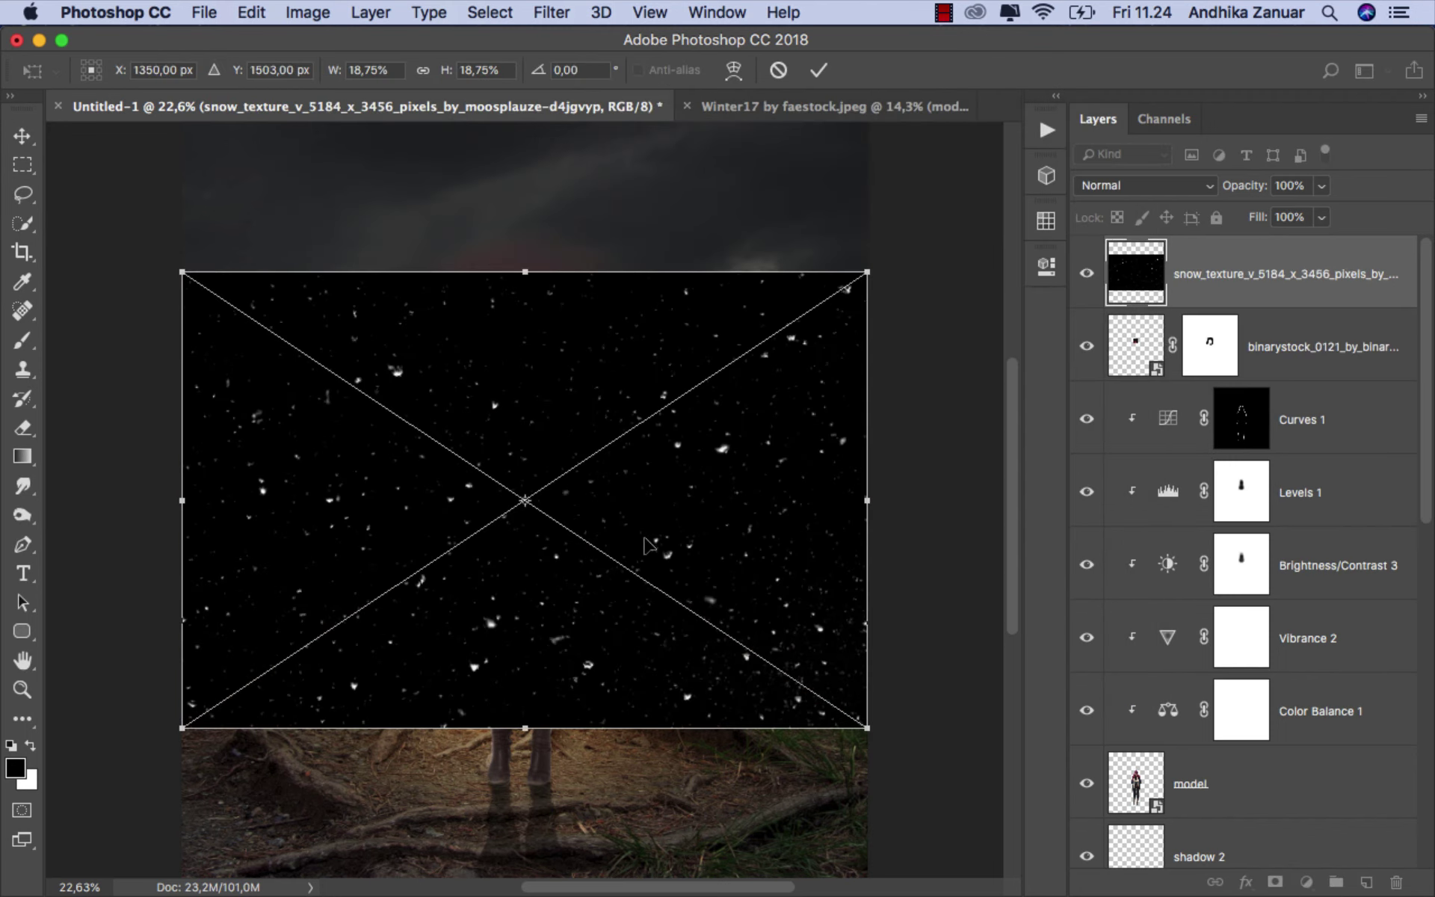
Step: Rotate the snow texture 90° clockwise and enlarge it to cover the scene
right_click(555, 424)
click(635, 631)
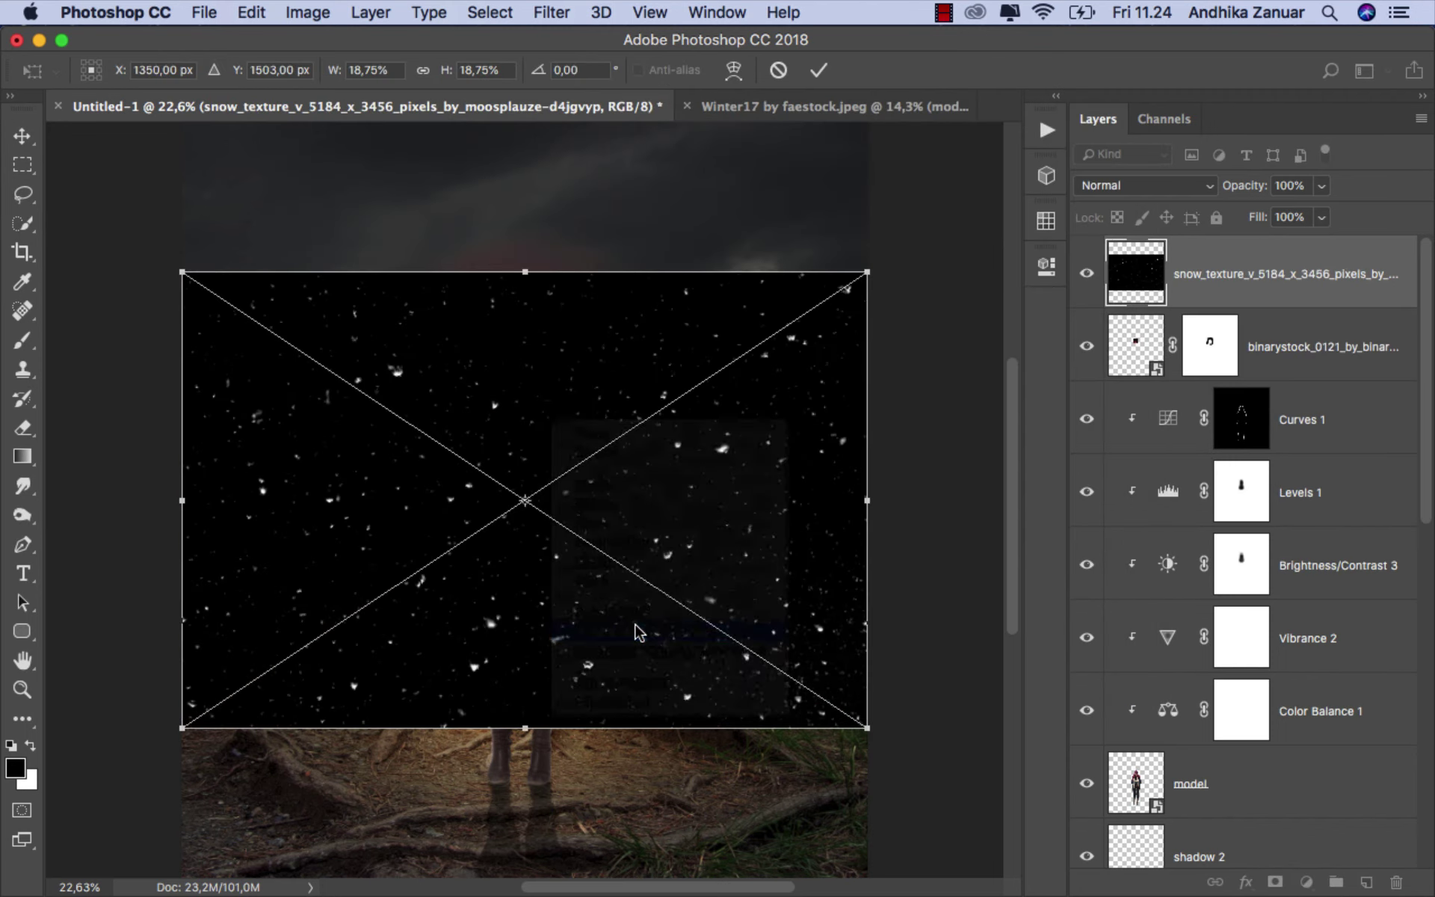
scroll(639, 625, down, 1)
scroll(639, 624, down, 1)
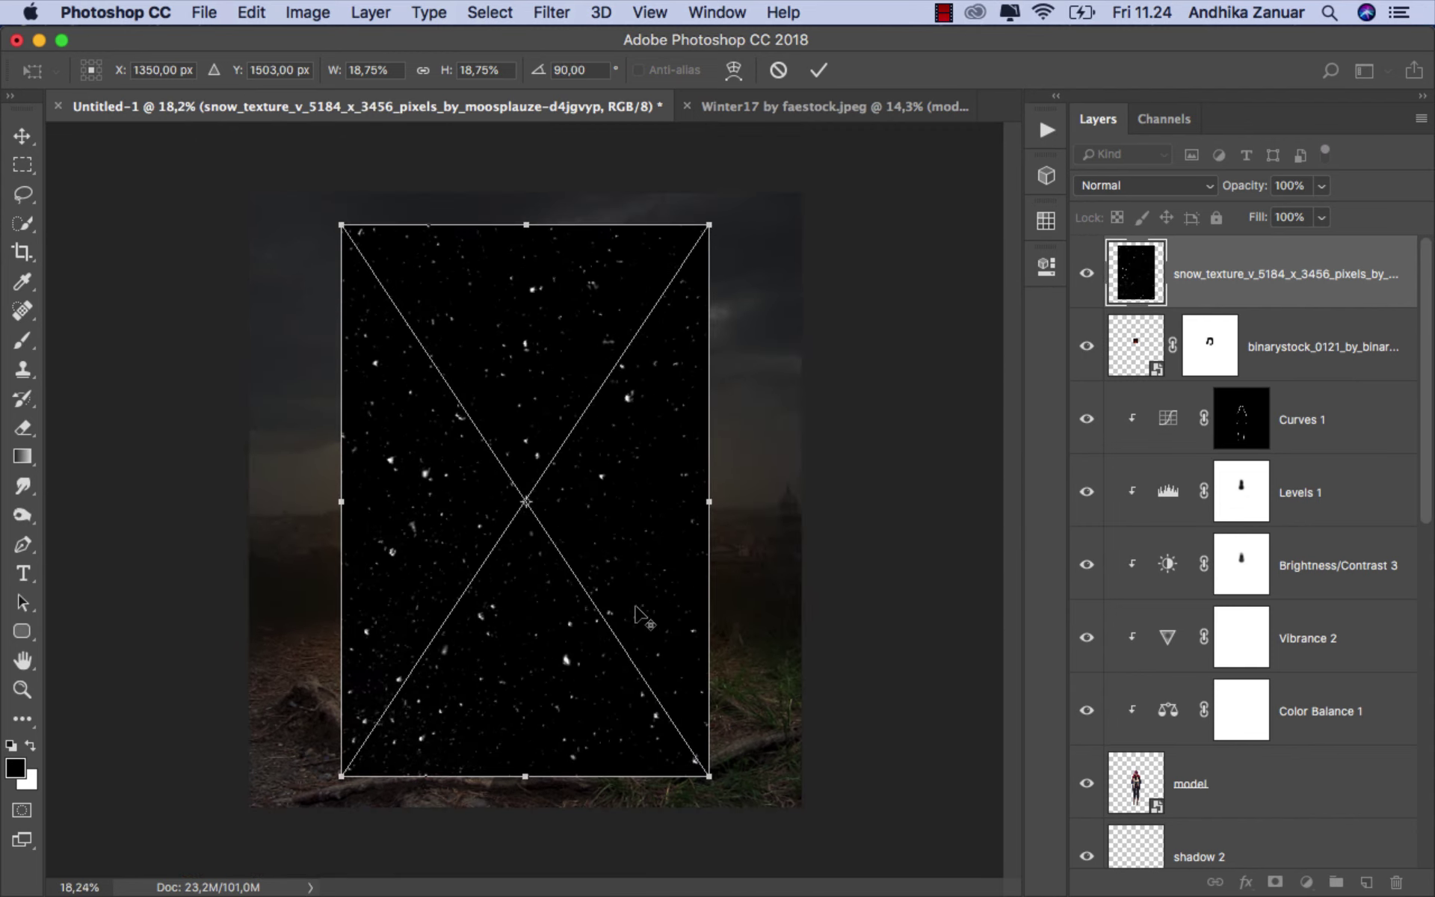
scroll(639, 624, down, 1)
drag(702, 231, 867, 147)
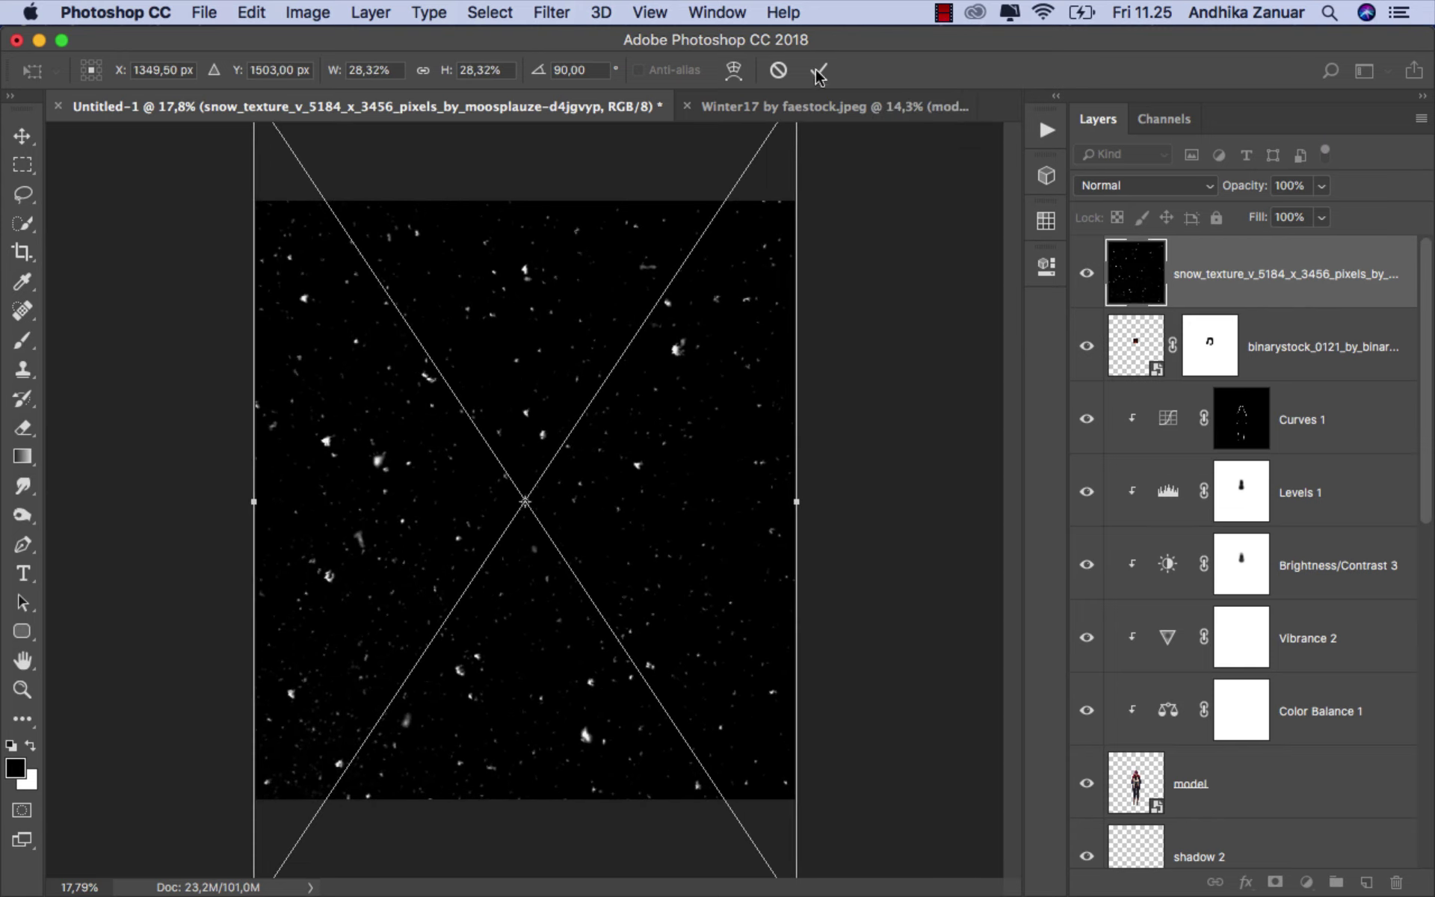
key(Return)
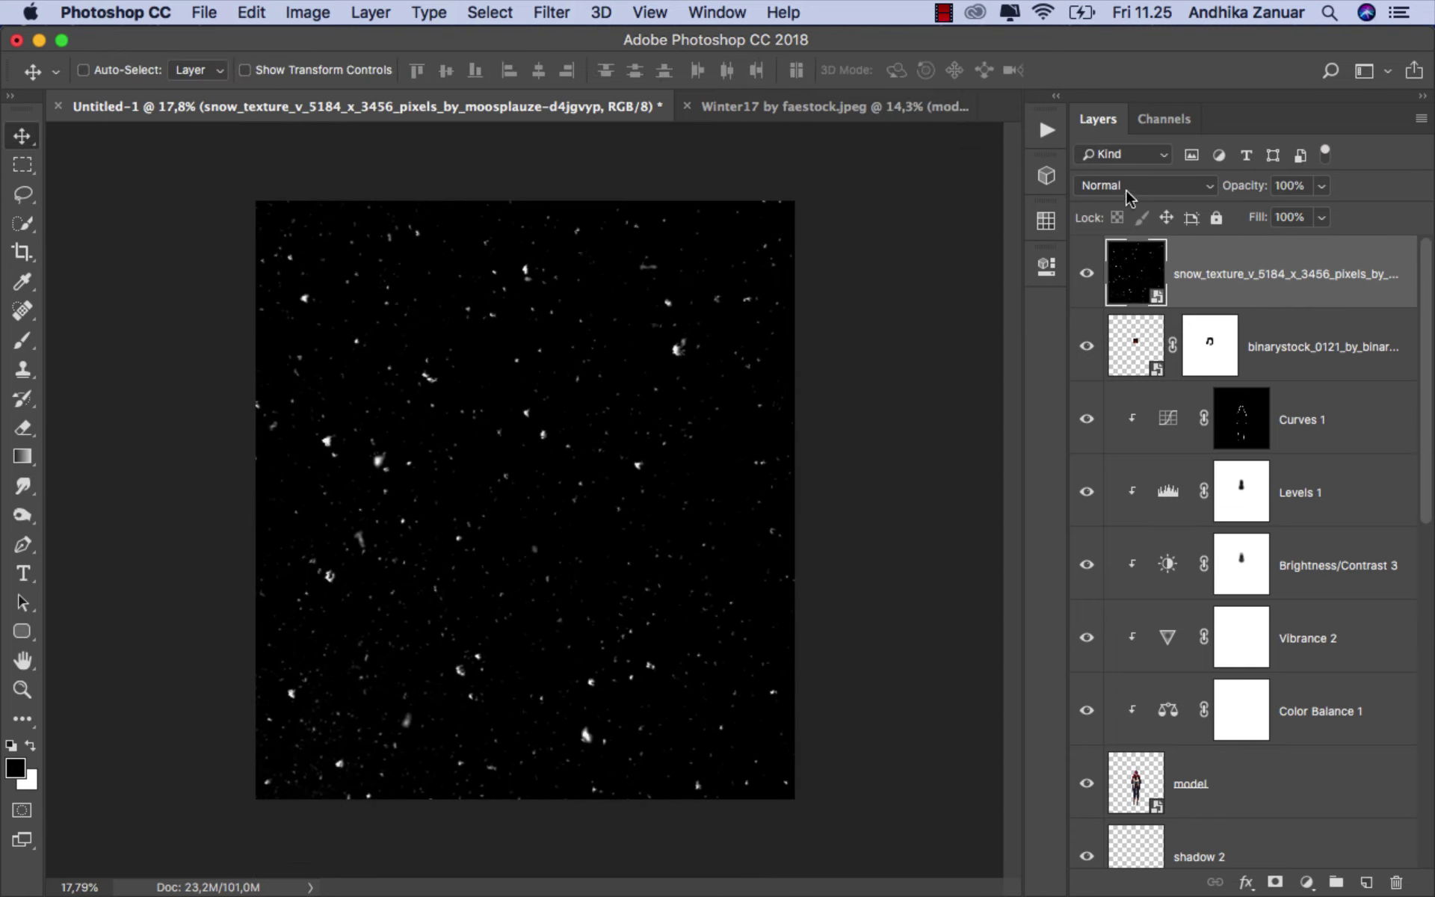
Step: Set the snow layer's blend mode to Screen
click(1127, 192)
click(1141, 346)
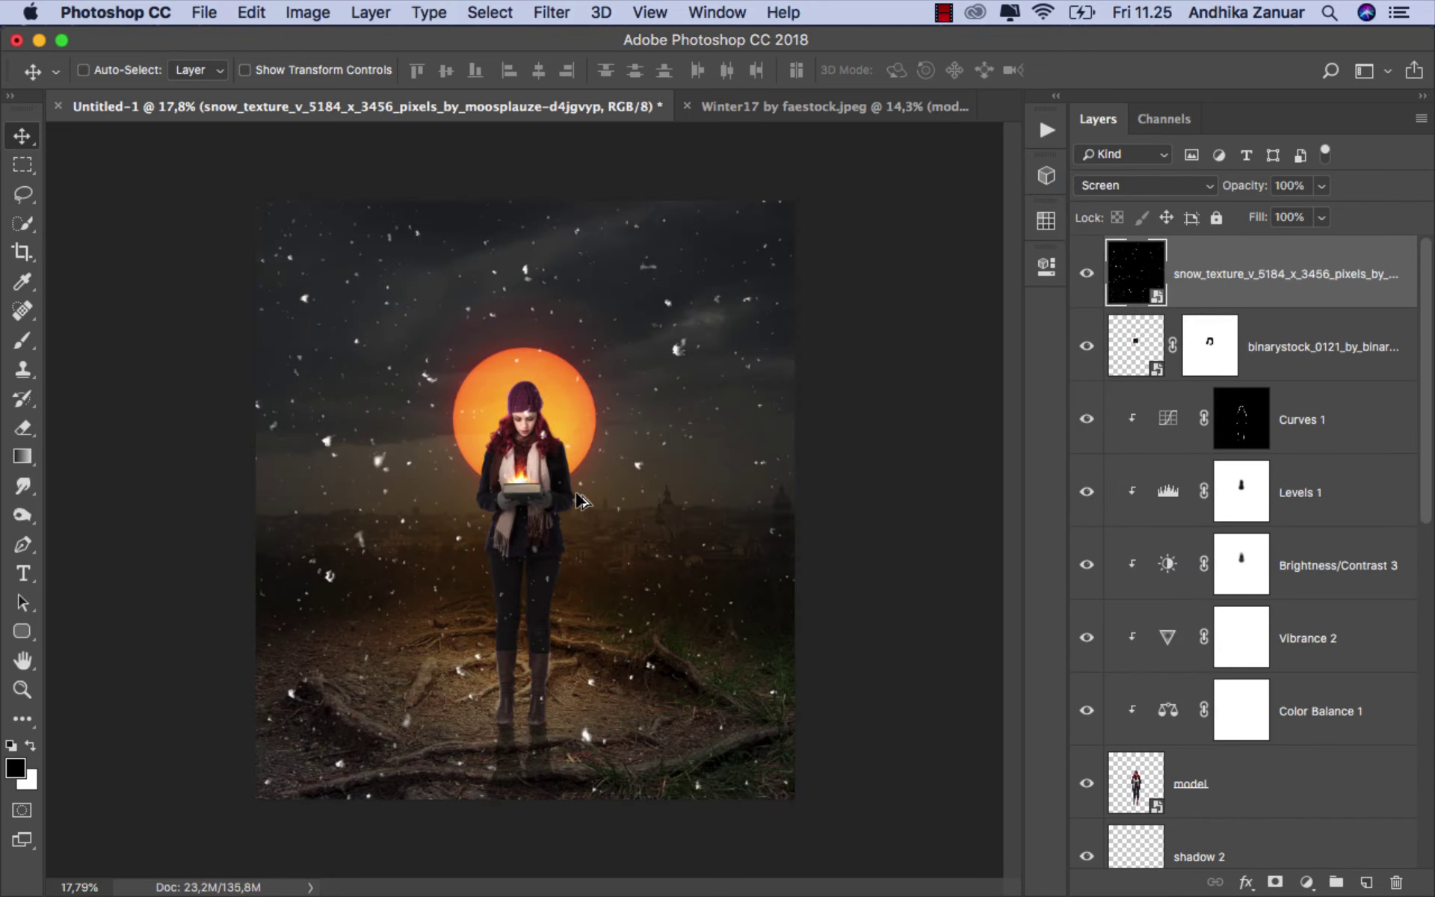
scroll(579, 499, up, 5)
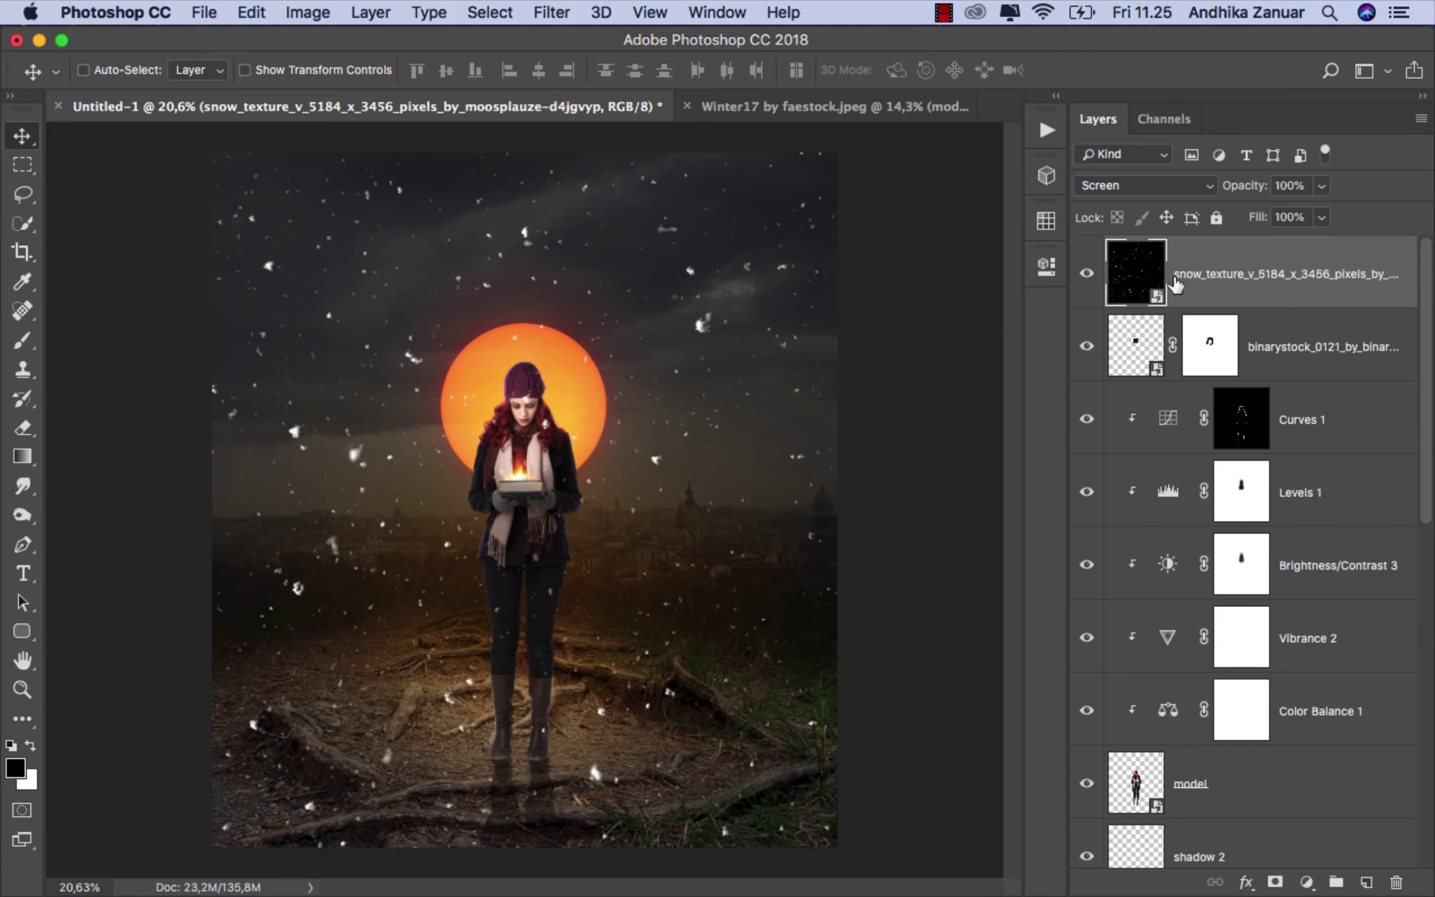
click(551, 13)
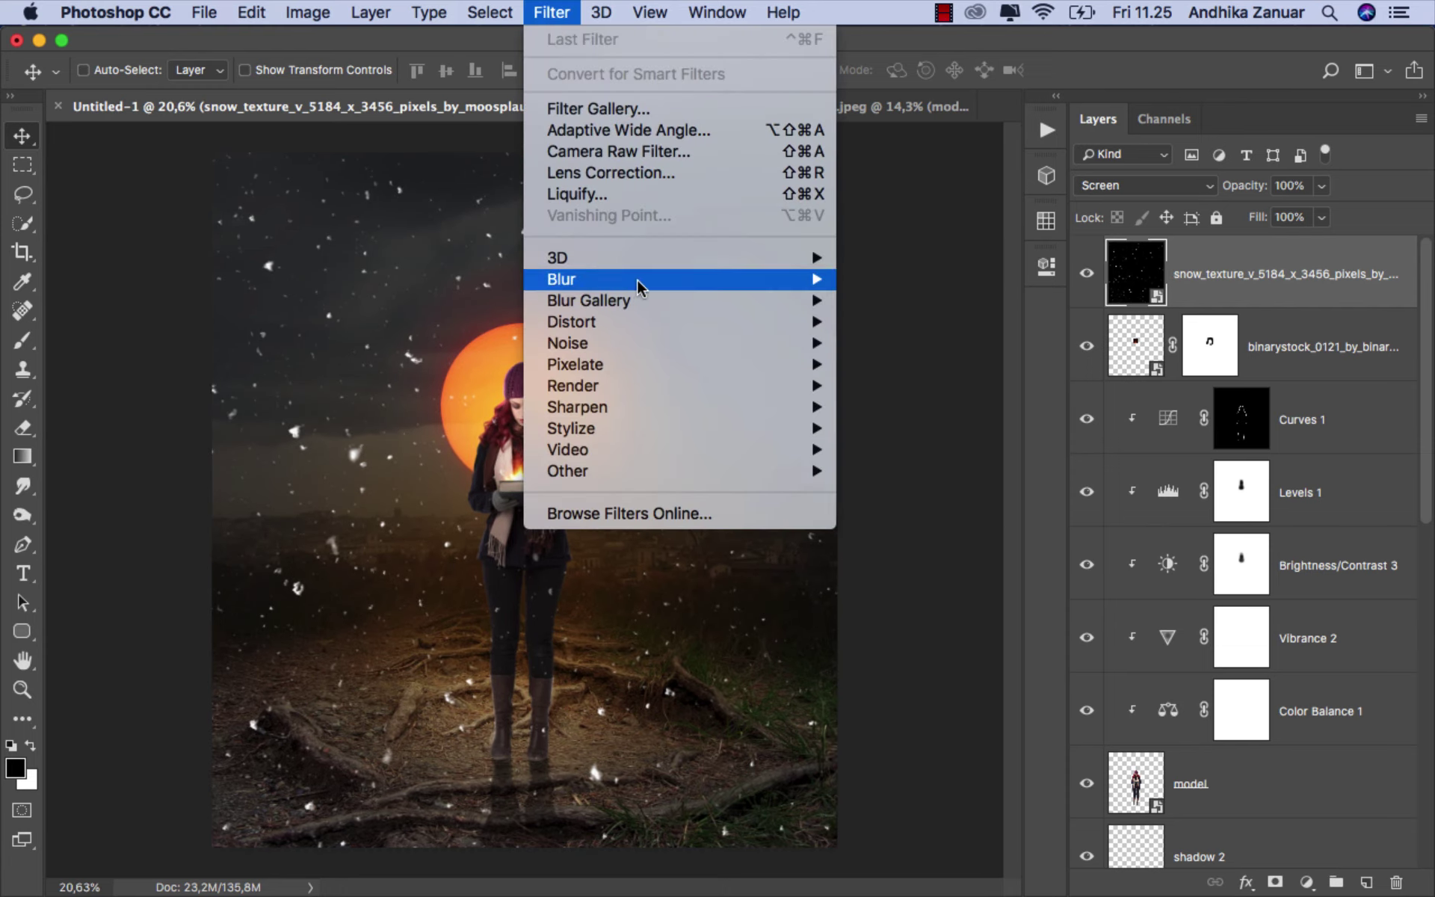
mouse_move(563, 280)
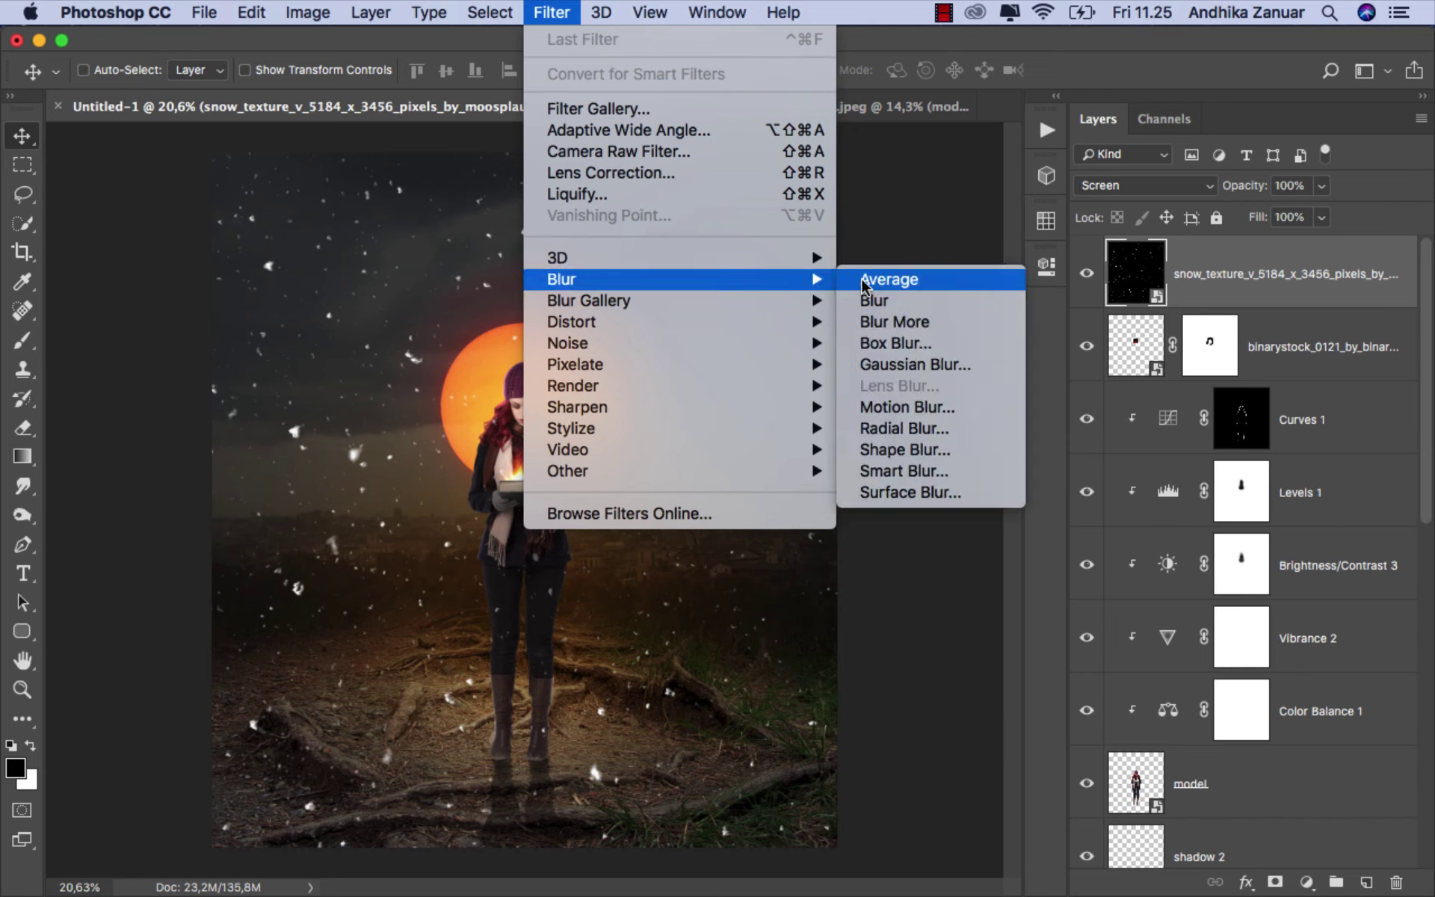
Step: Apply an 8-pixel Gaussian Blur to the snow layer and nudge it slightly upward
click(921, 362)
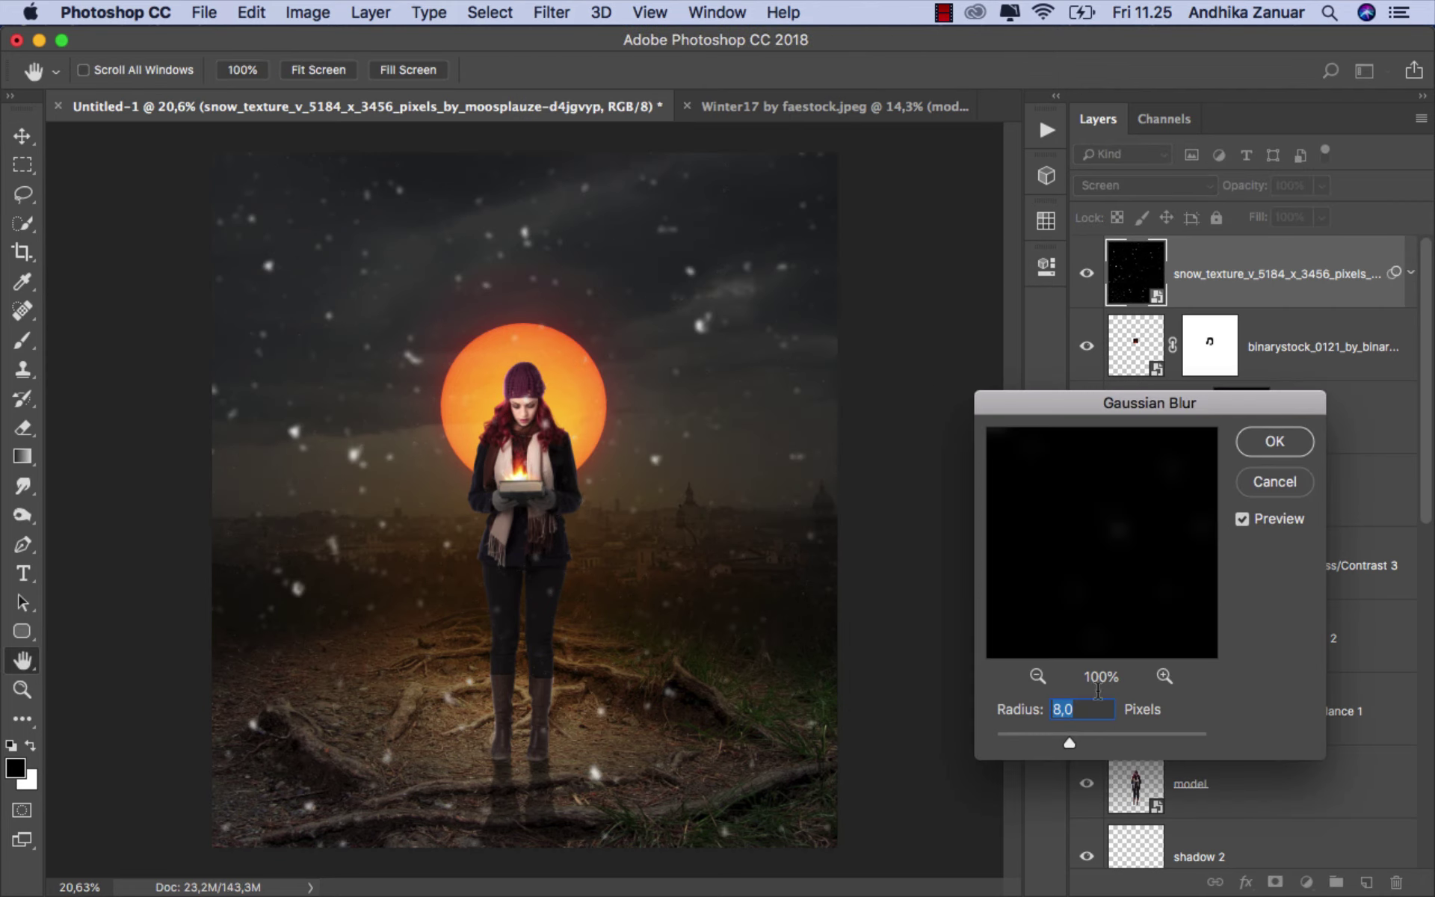
click(1095, 709)
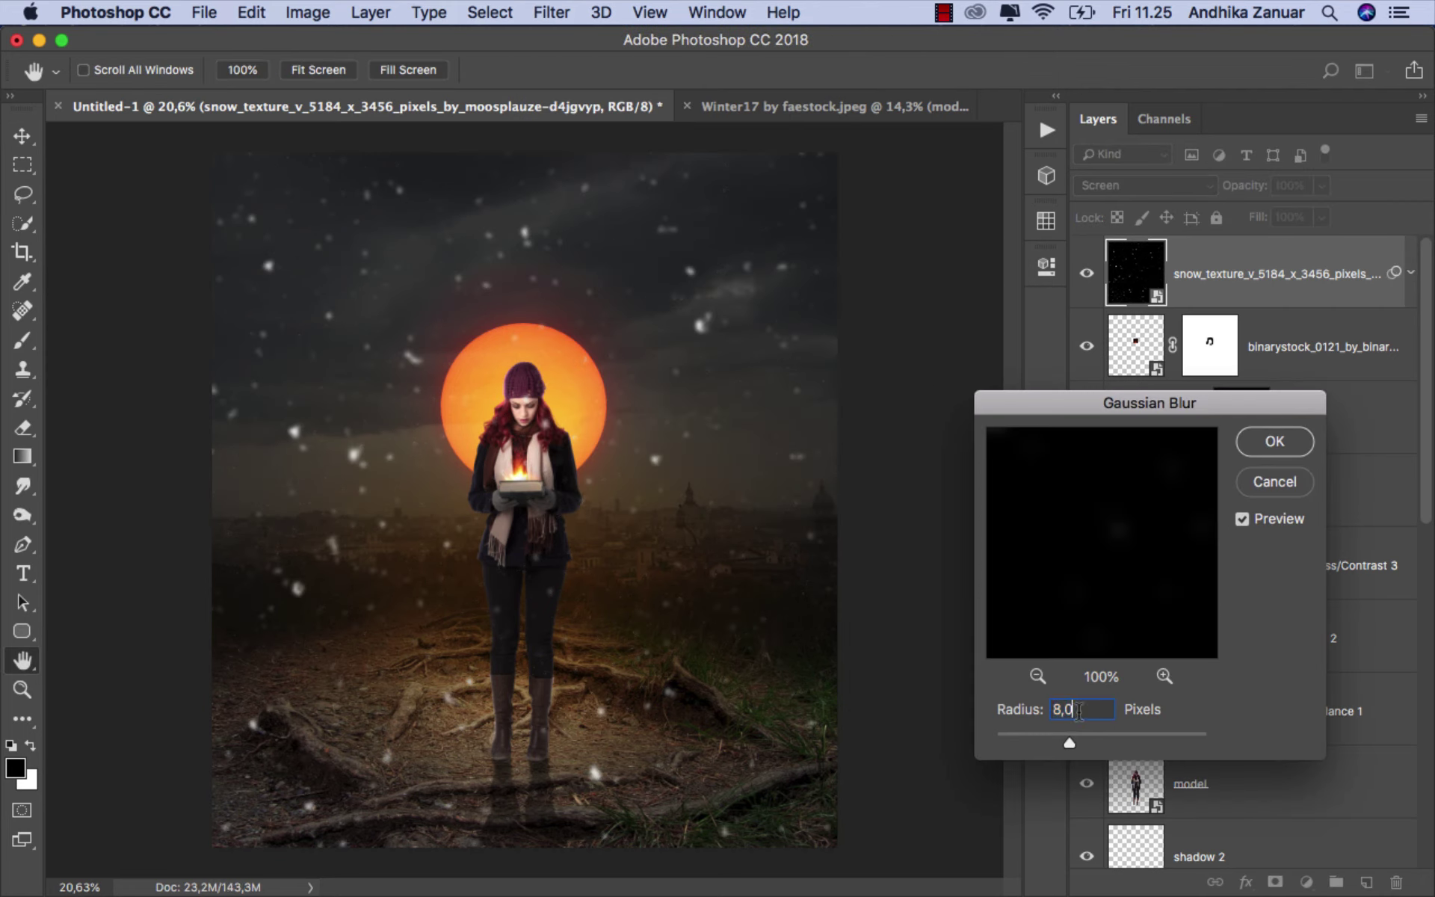
click(1273, 443)
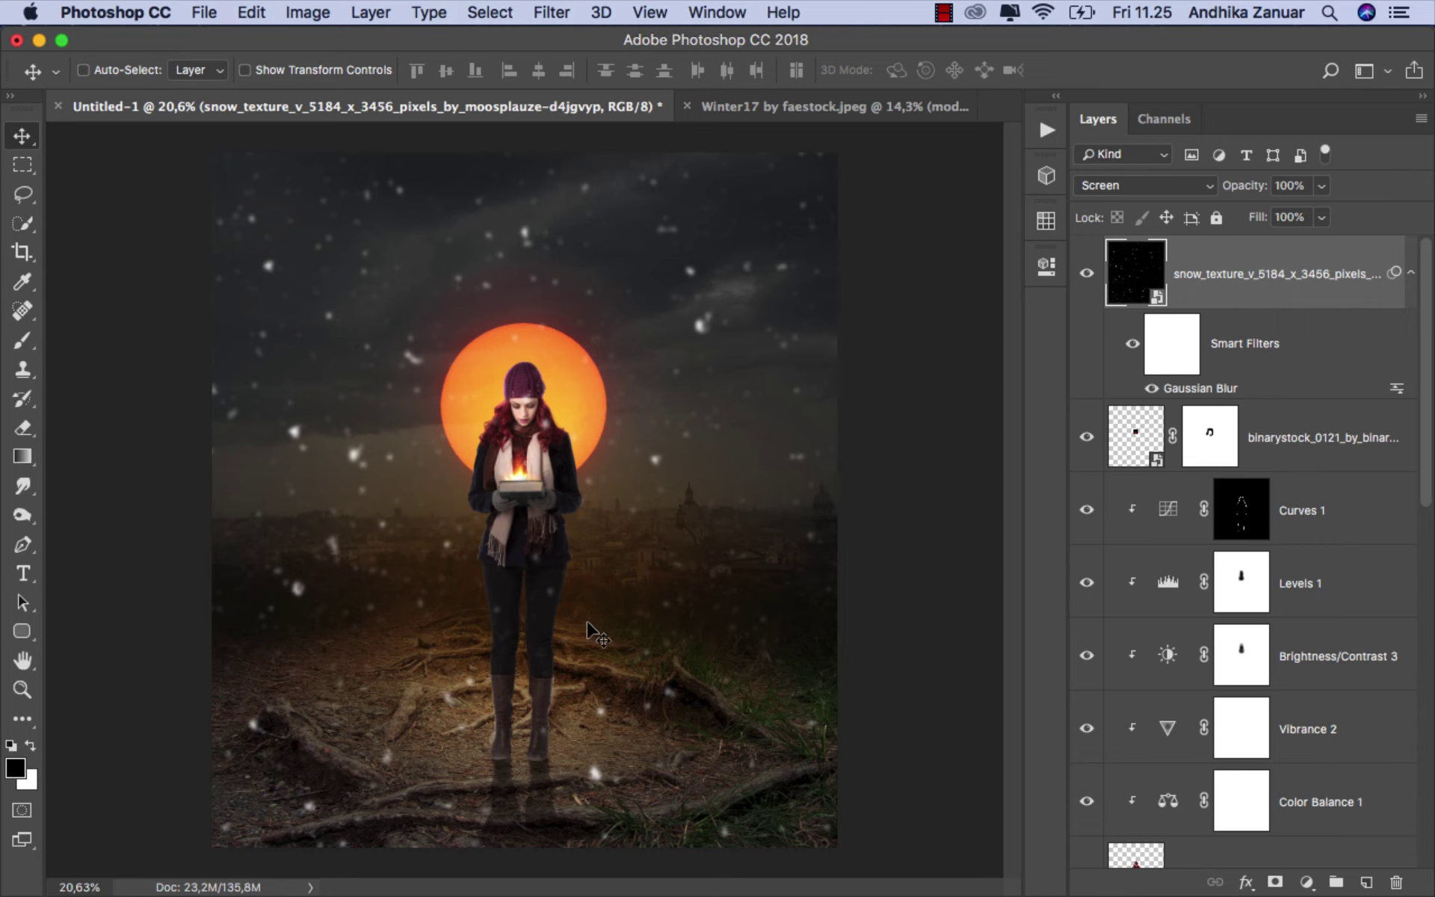
mouse_move(591, 624)
mouse_down()
mouse_move(586, 436)
mouse_move(583, 553)
mouse_up()
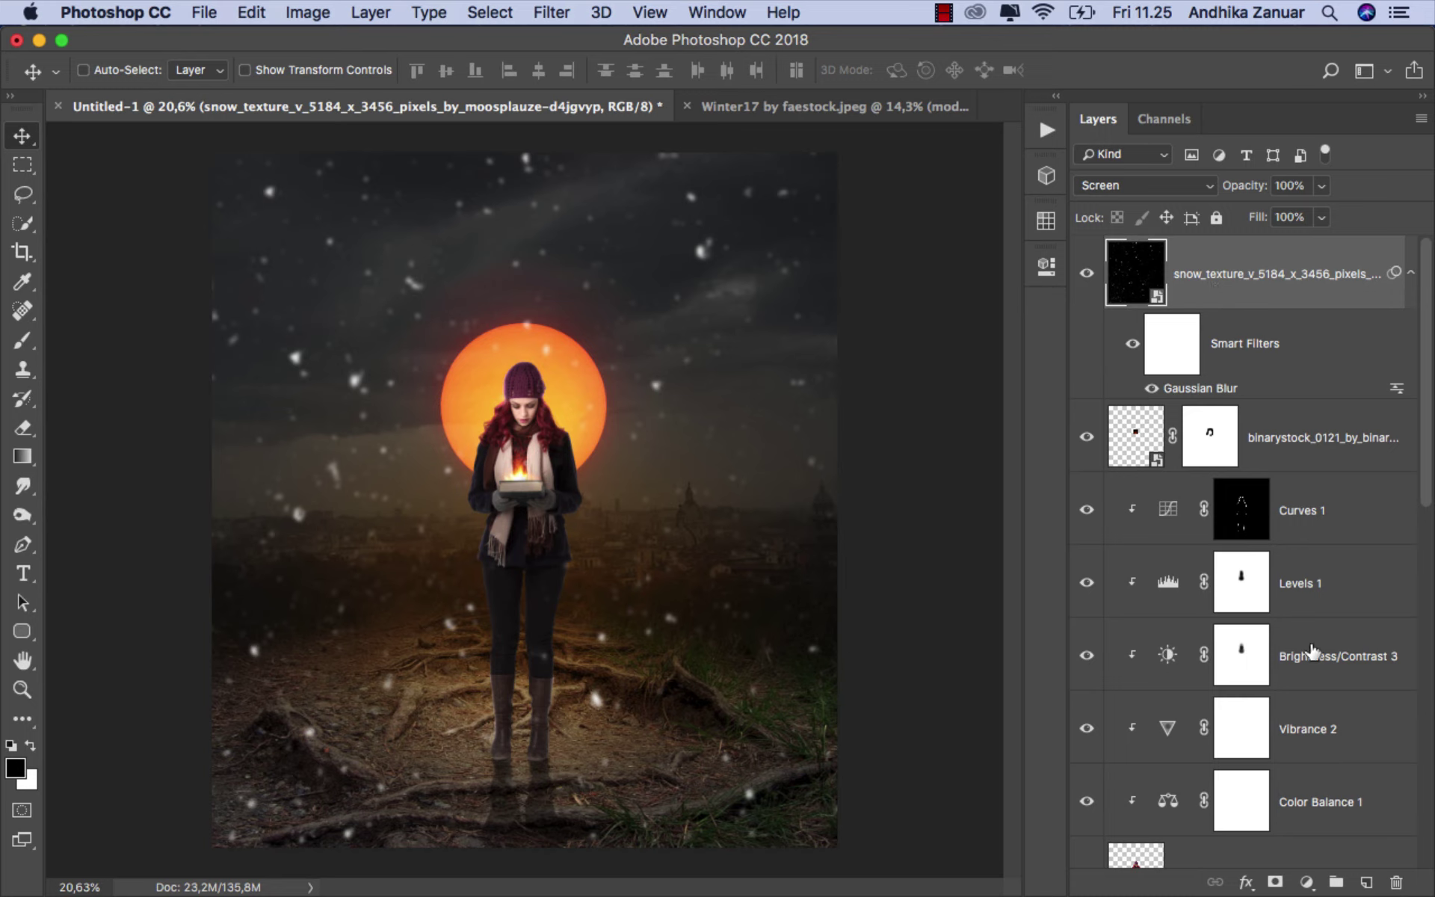
Step: Add a mask to the snow layer and set up a black brush at 31% opacity, size 200
click(1275, 880)
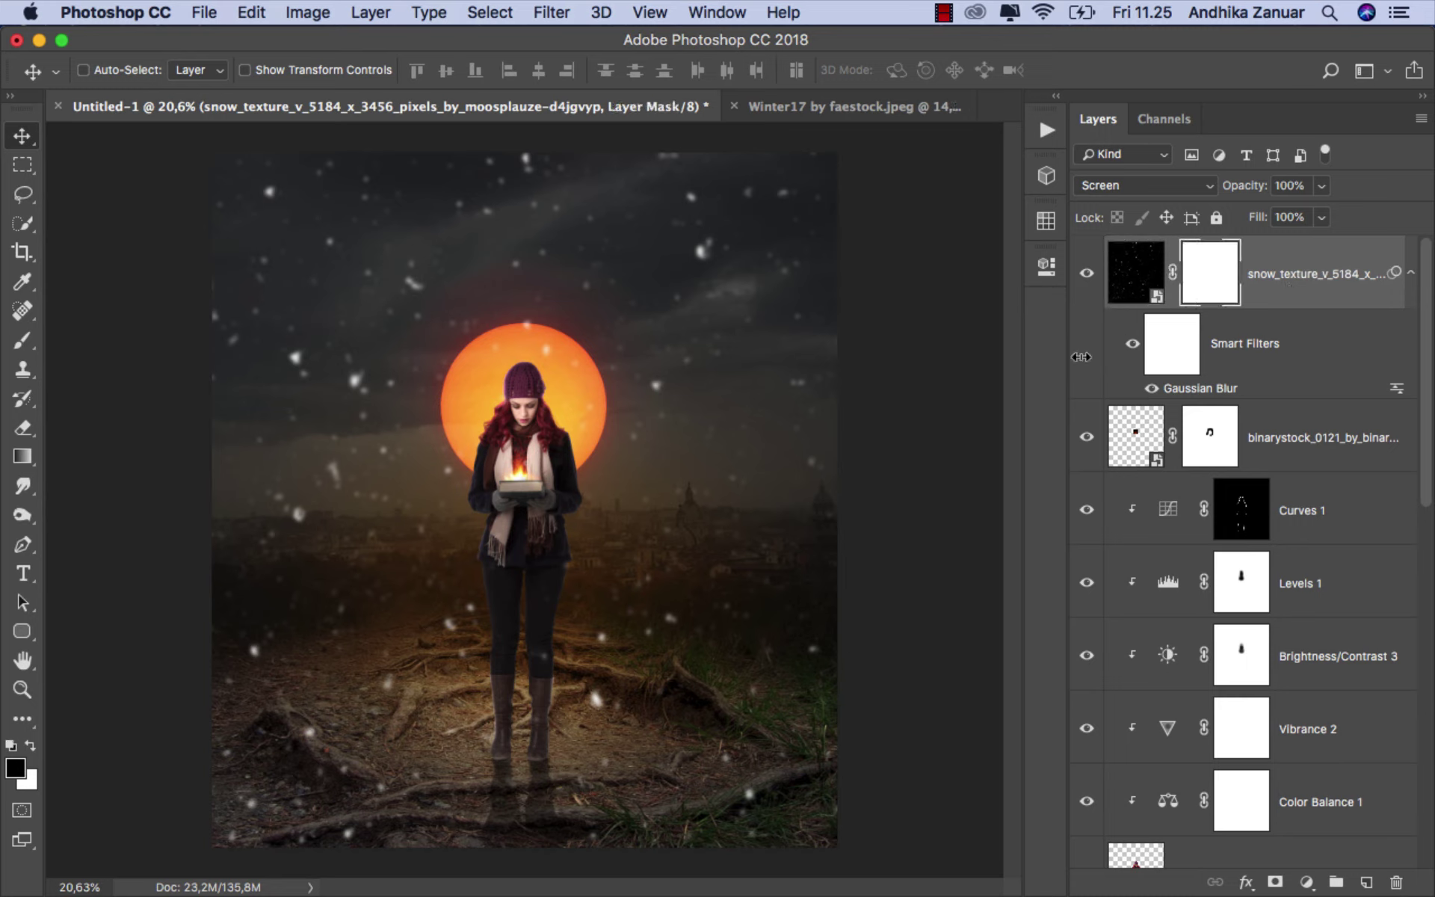
click(23, 340)
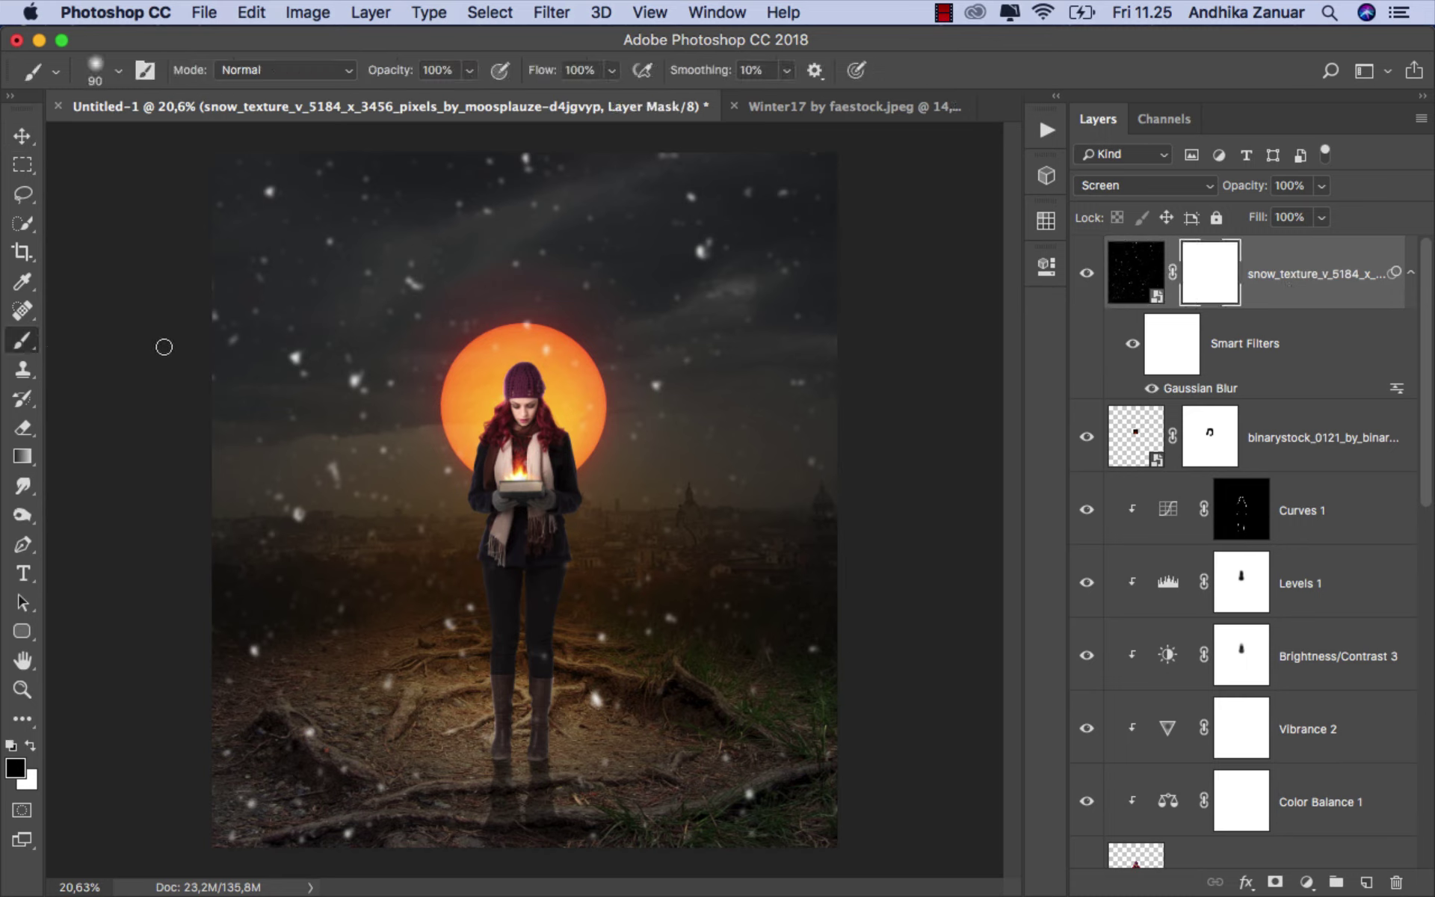
click(469, 70)
drag(474, 94, 409, 99)
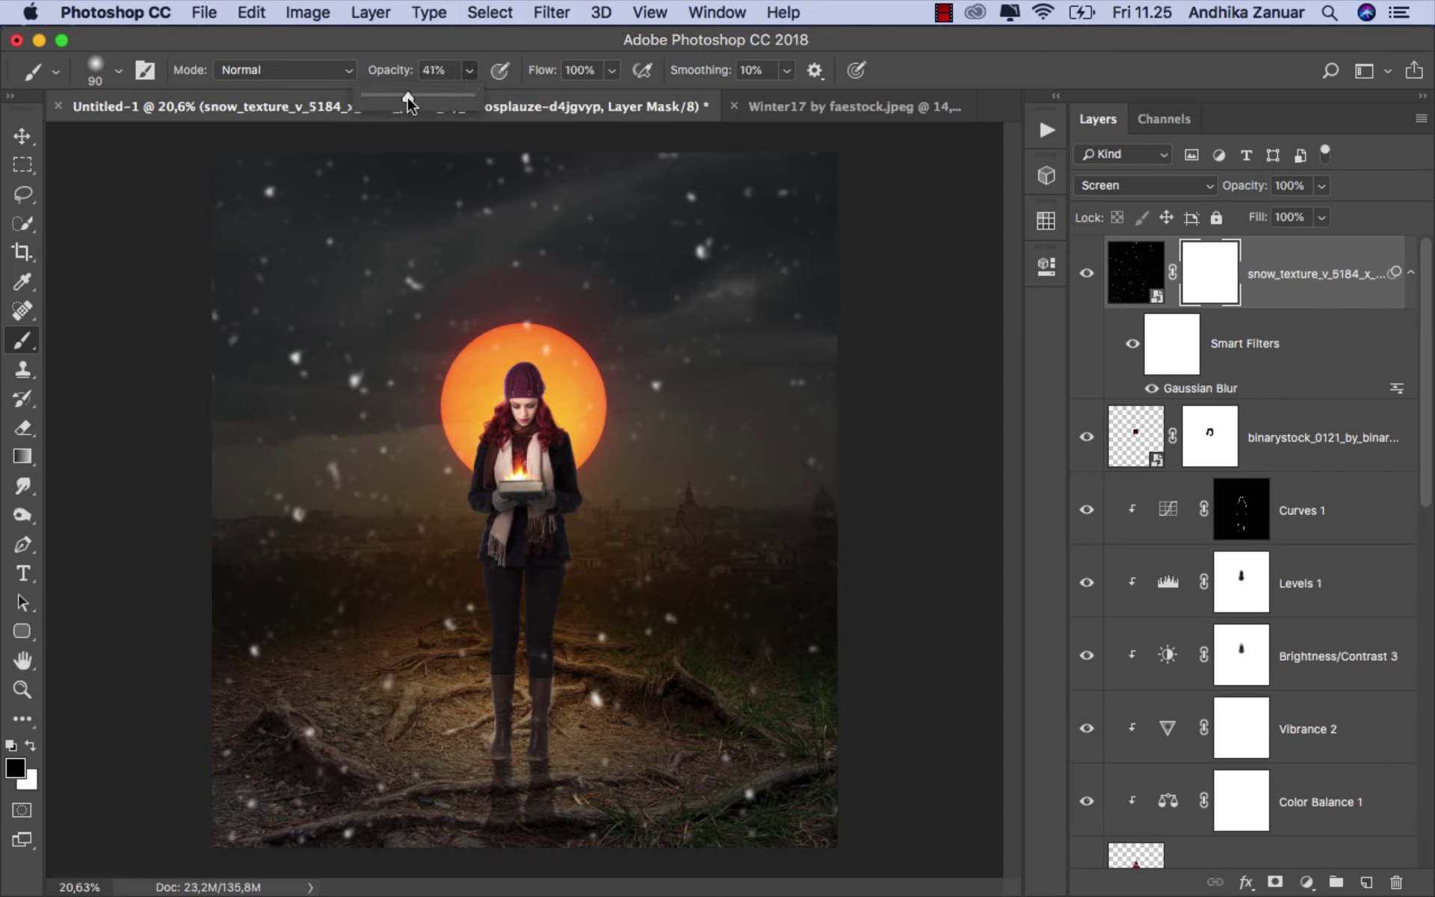
click(432, 43)
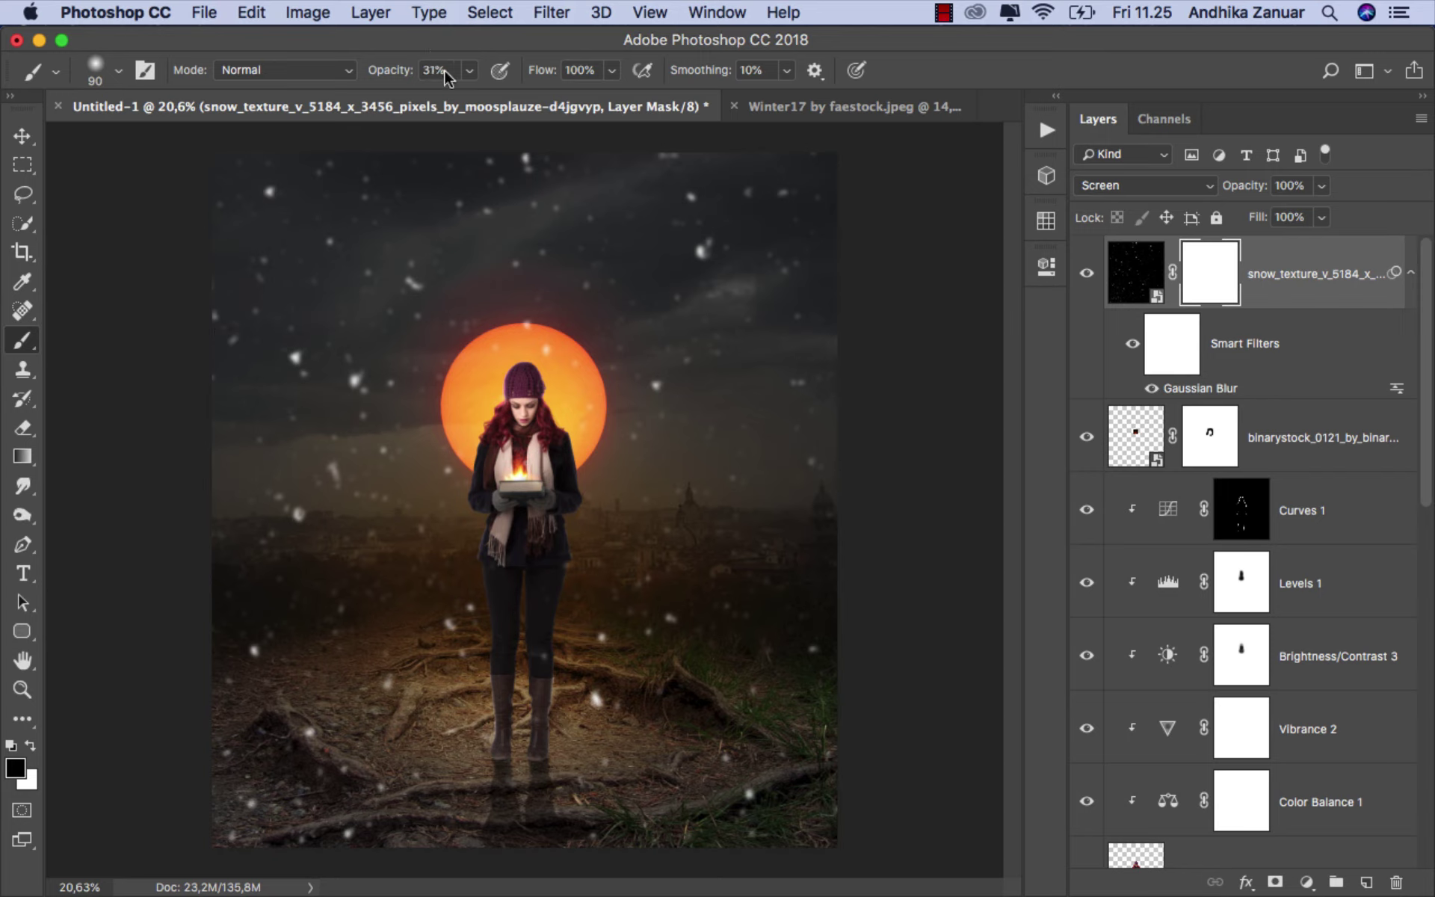
key(bracketright)
key(bracketright)
key(bracketright)
click(355, 380)
Step: Paint out snowflakes over the woman, near the ground, and over the orange sun
drag(521, 366, 530, 625)
click(596, 698)
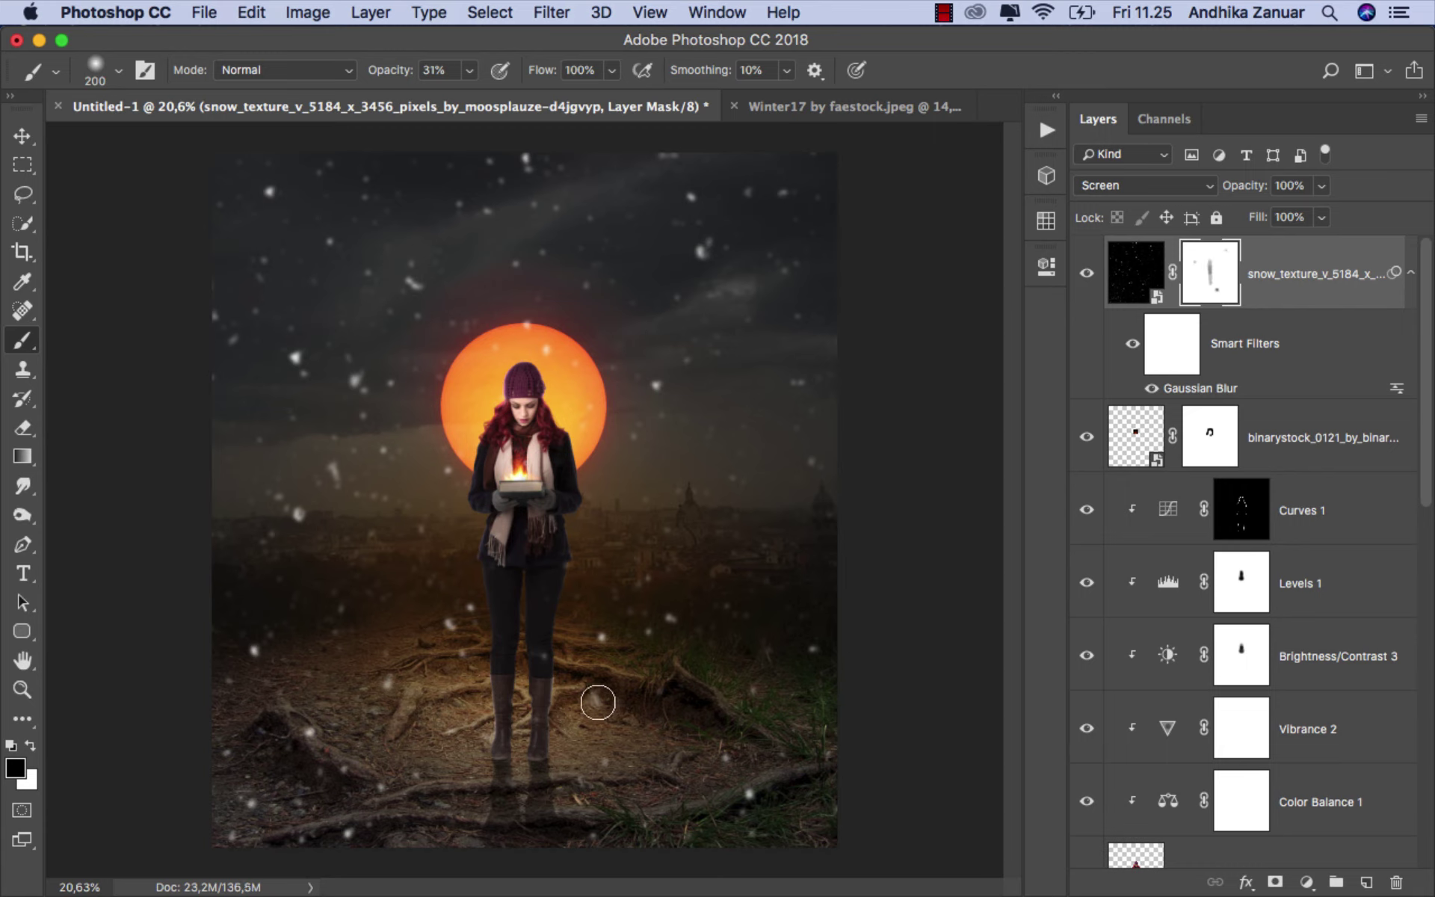
click(742, 793)
click(348, 834)
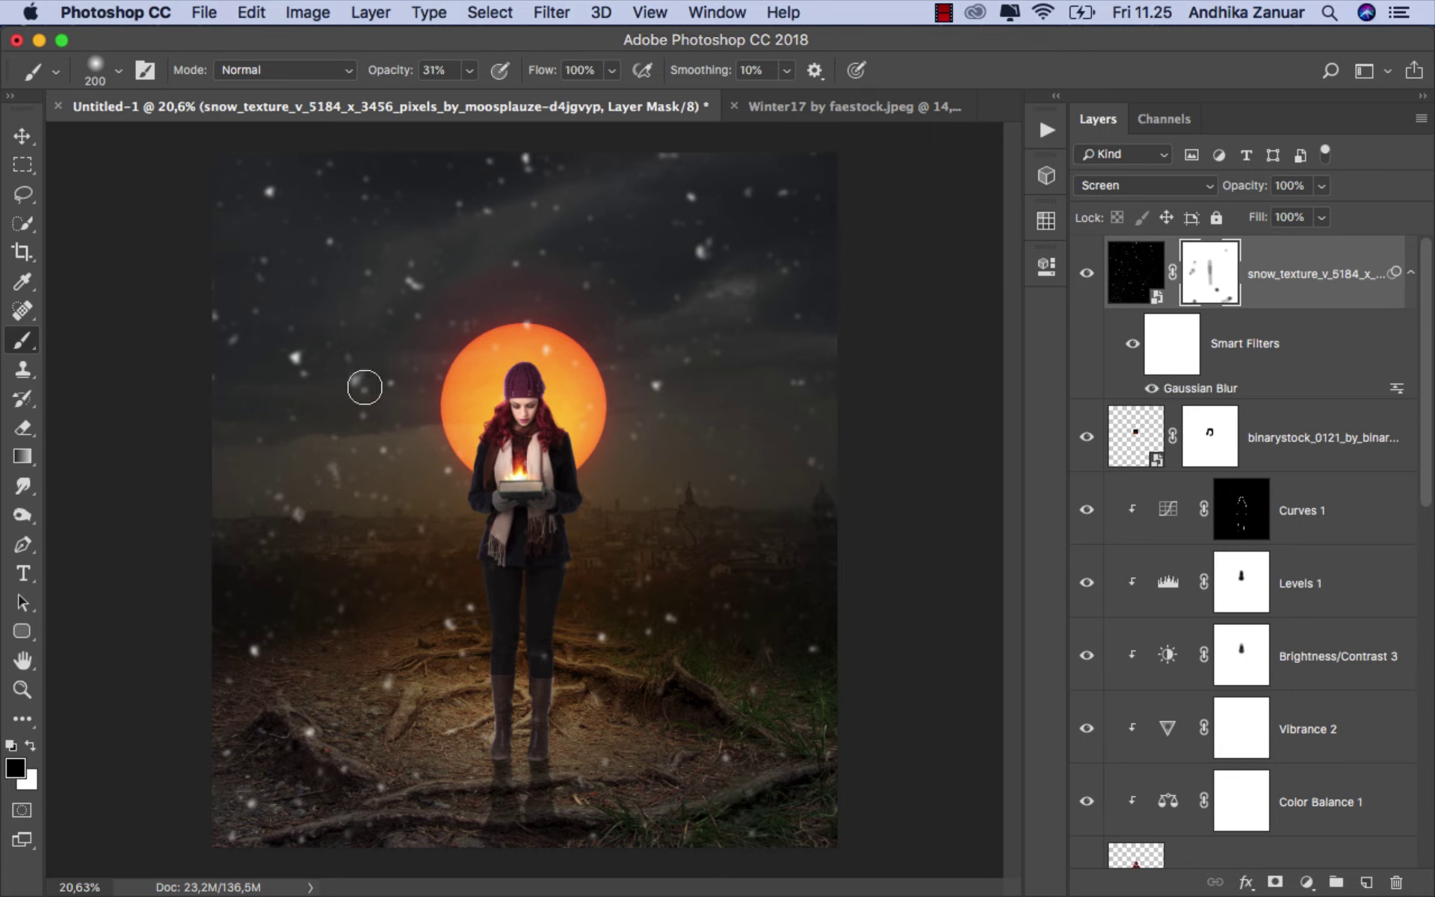
click(356, 379)
click(295, 357)
click(702, 251)
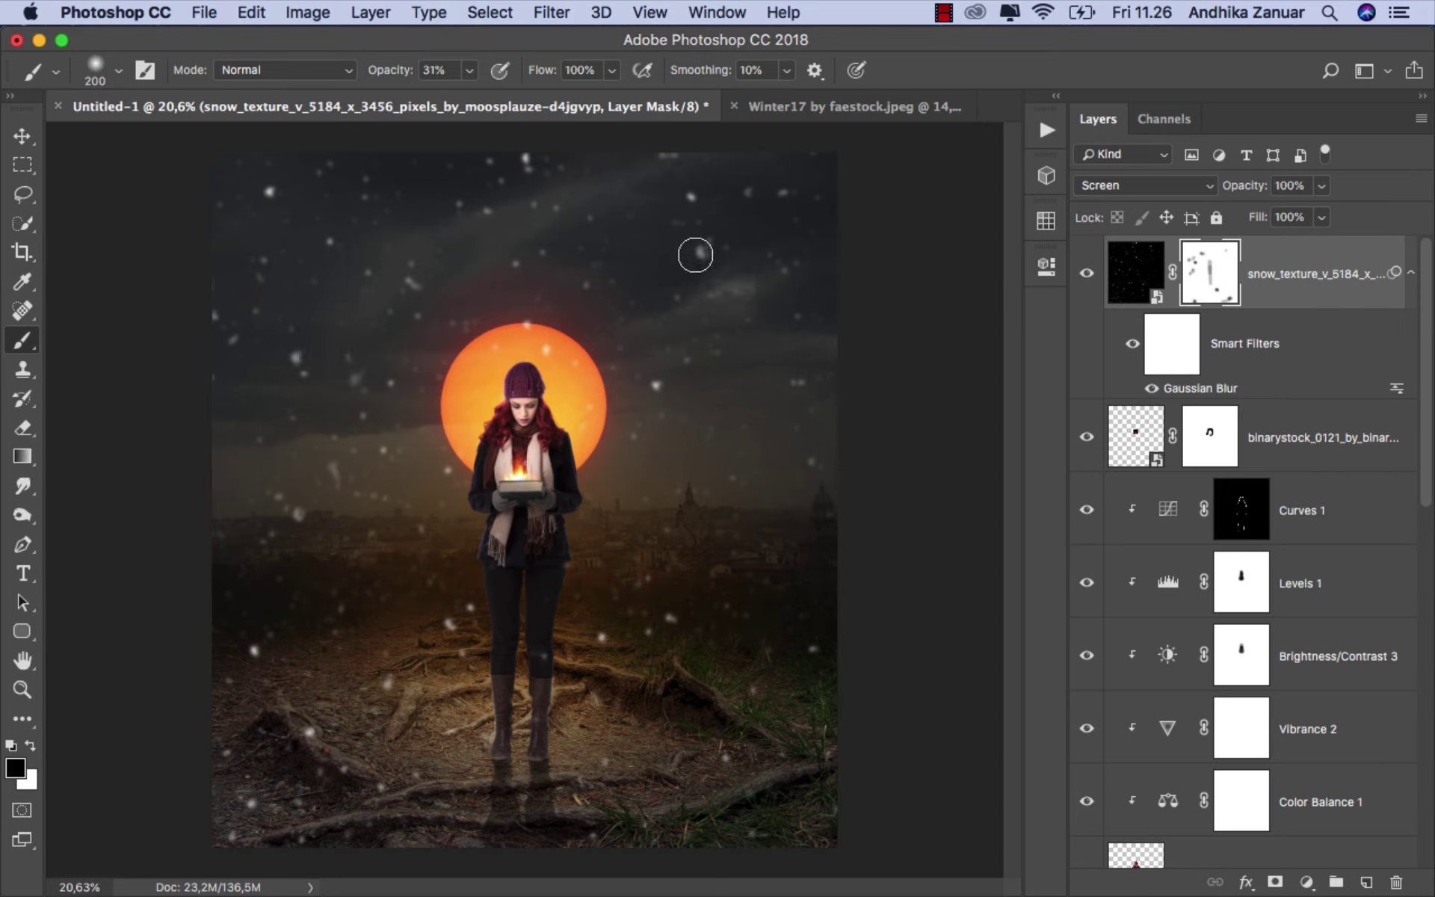
click(543, 348)
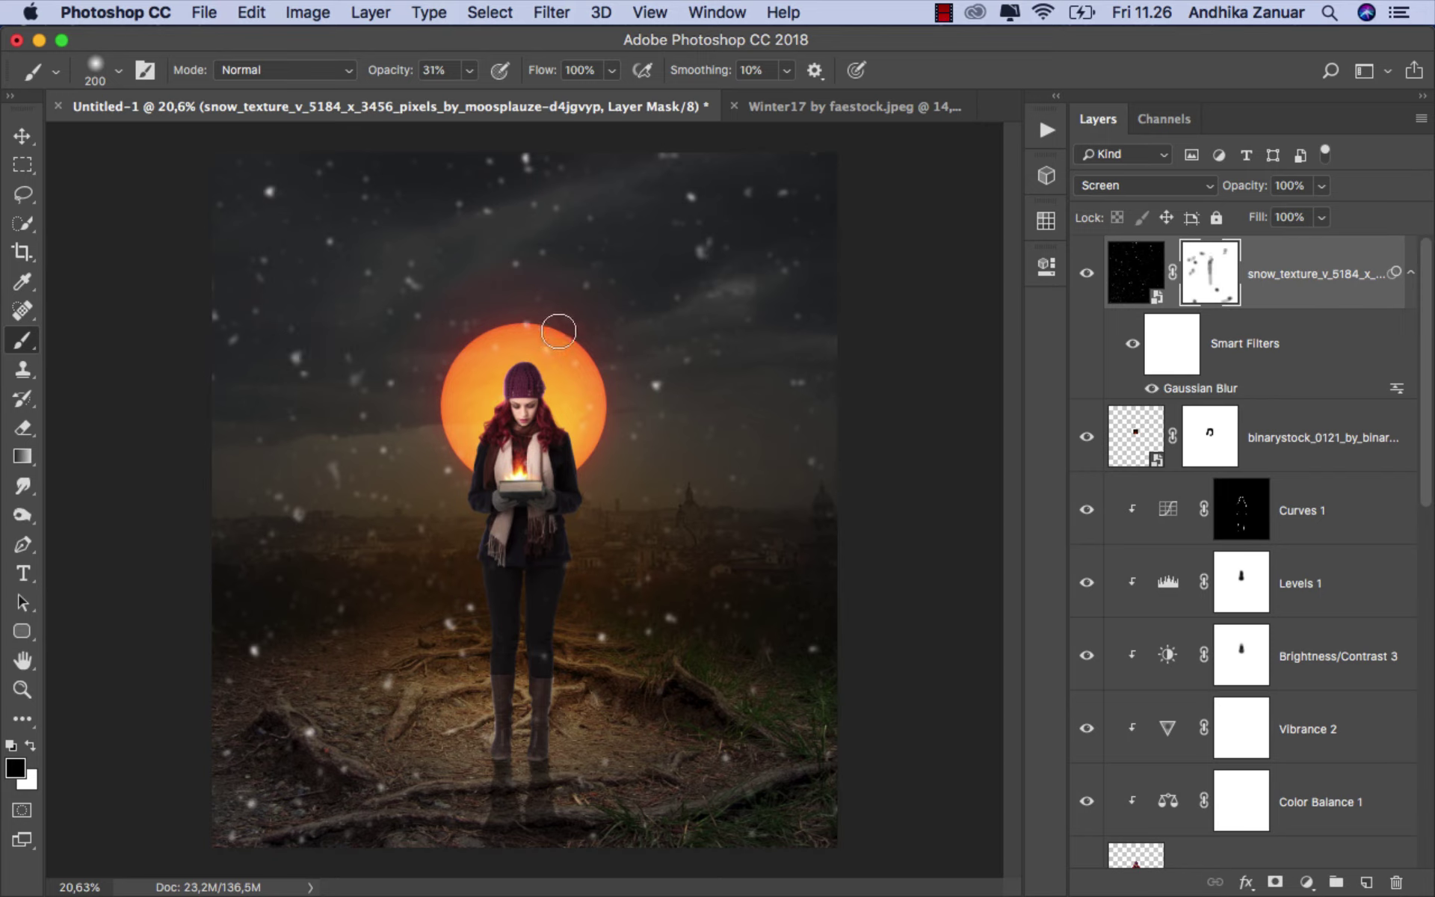
Step: Hide the remaining stray flakes in the upper sky and along the ground
click(694, 199)
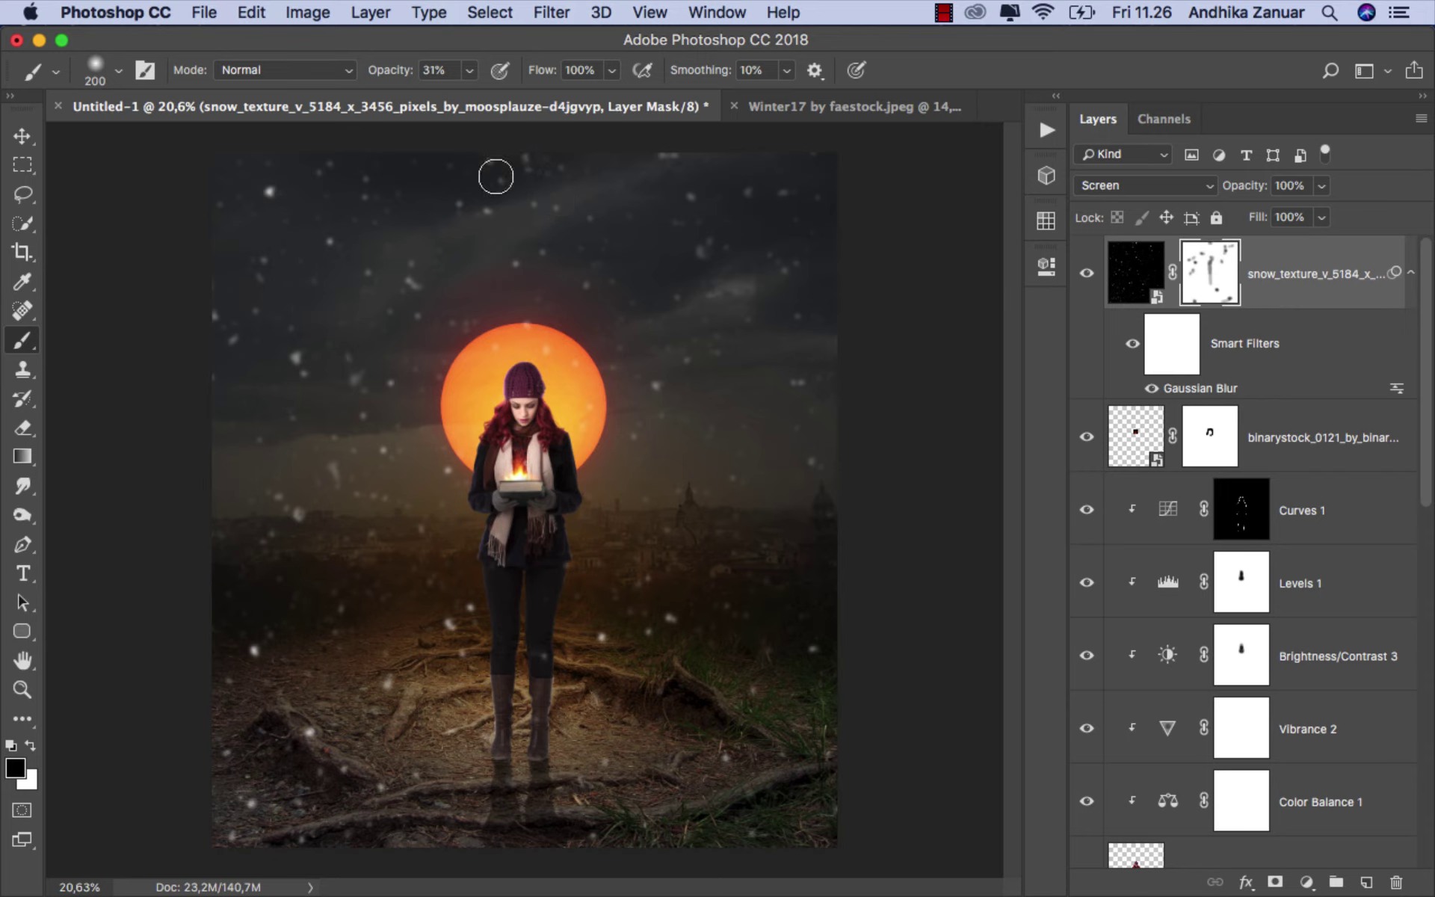
click(496, 177)
click(268, 192)
click(464, 615)
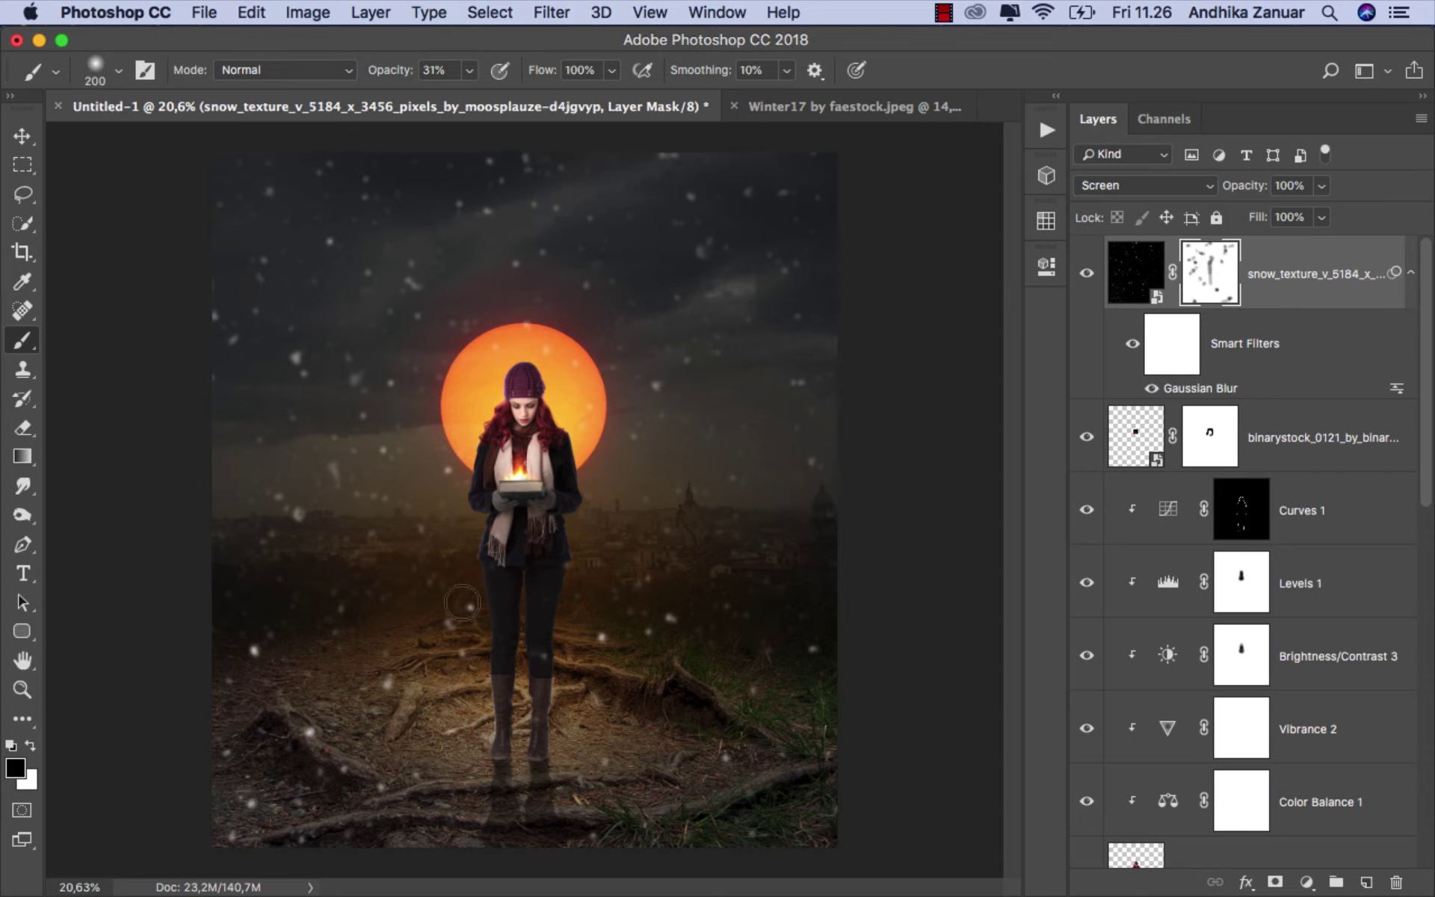
click(599, 641)
click(385, 681)
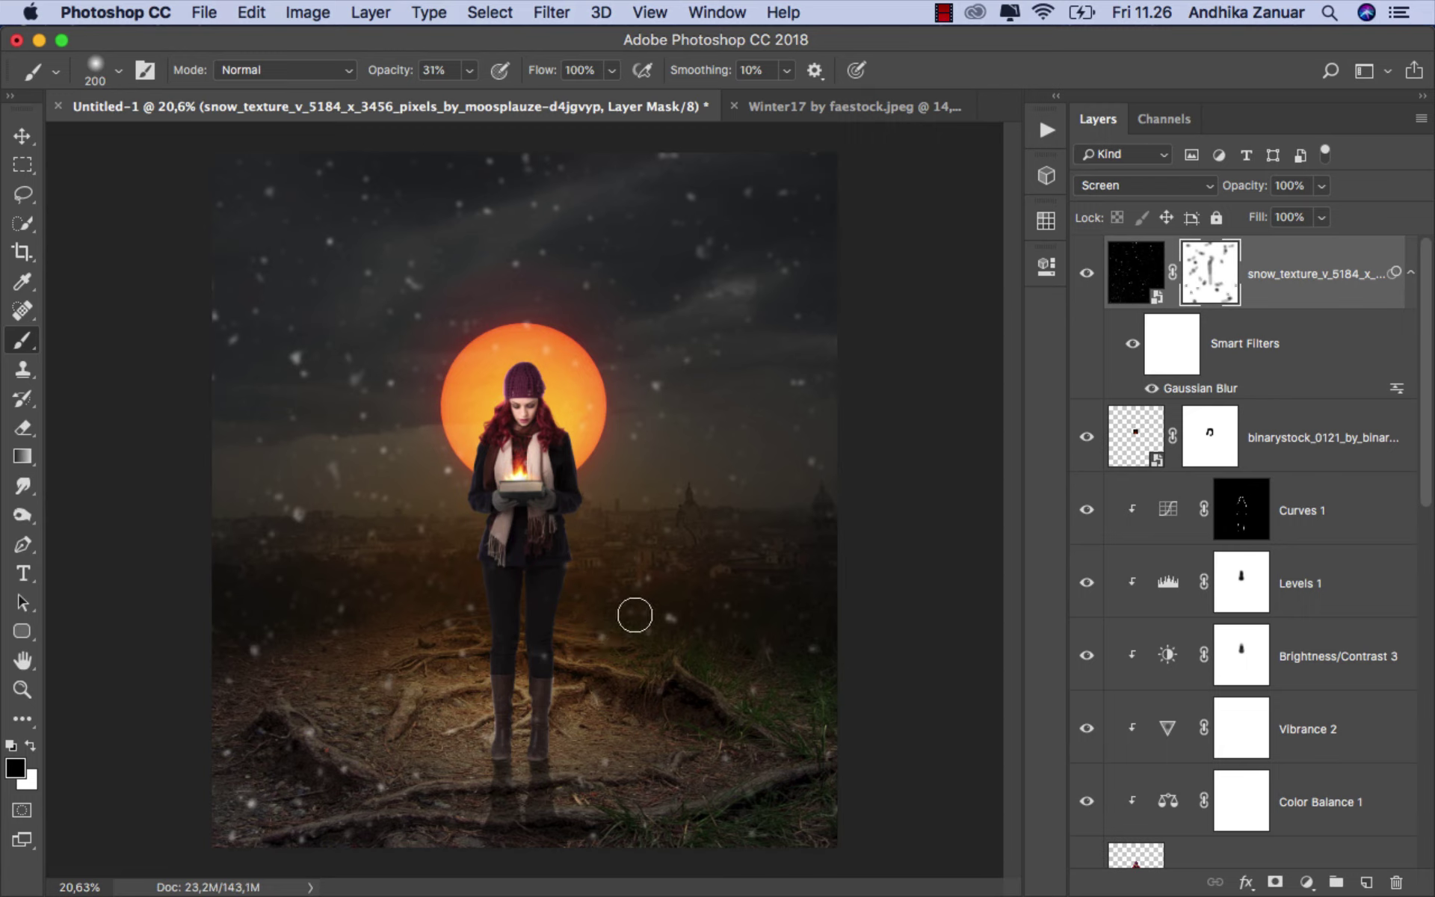
click(30, 139)
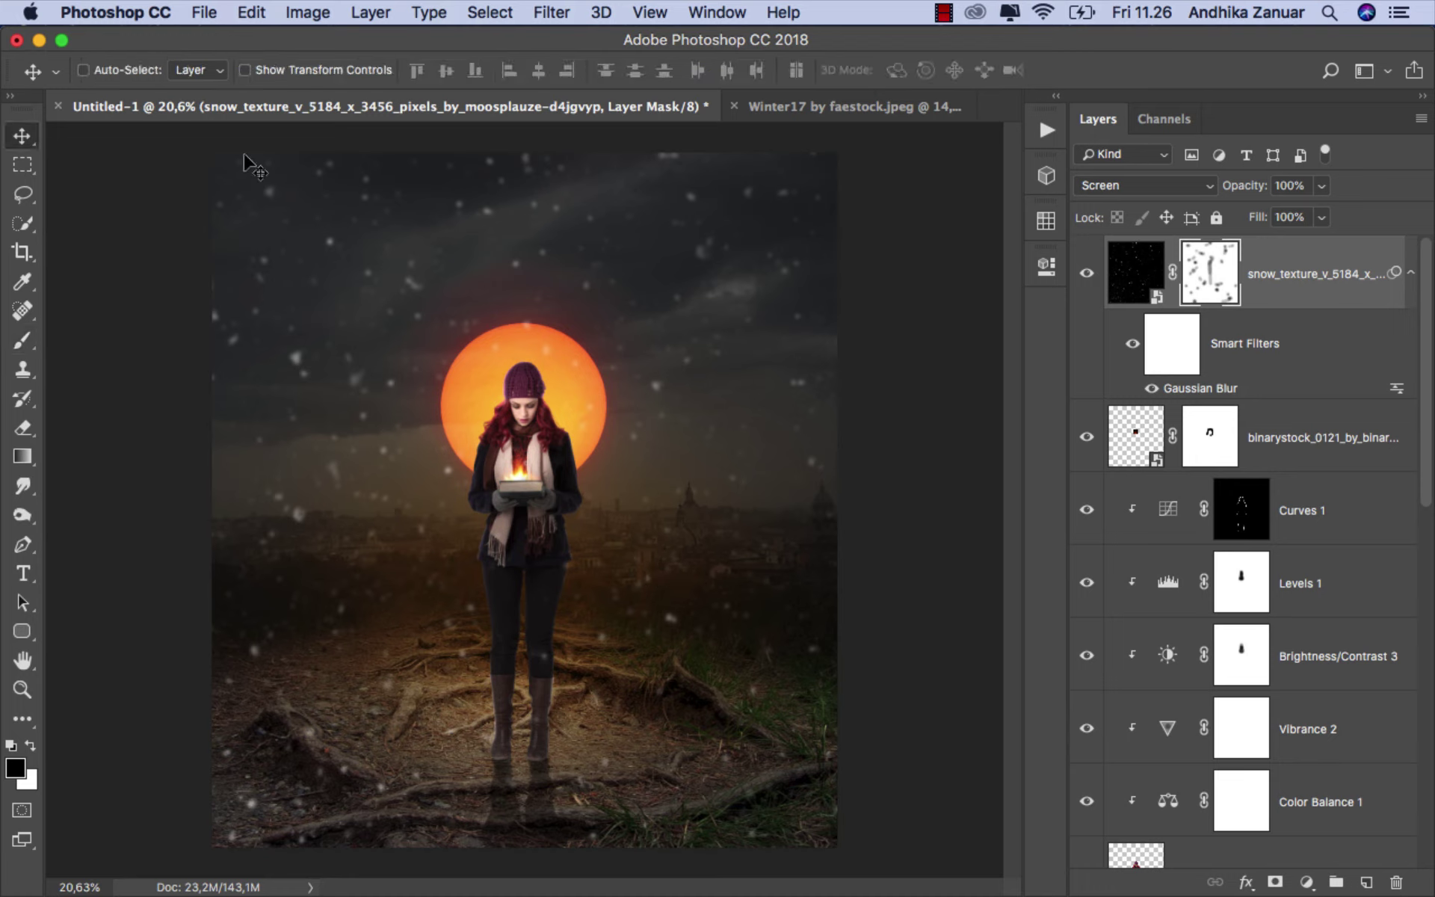
Step: Lower the snow layer's opacity to about 49%, comparing the scene with the snow hidden and shown
click(1088, 274)
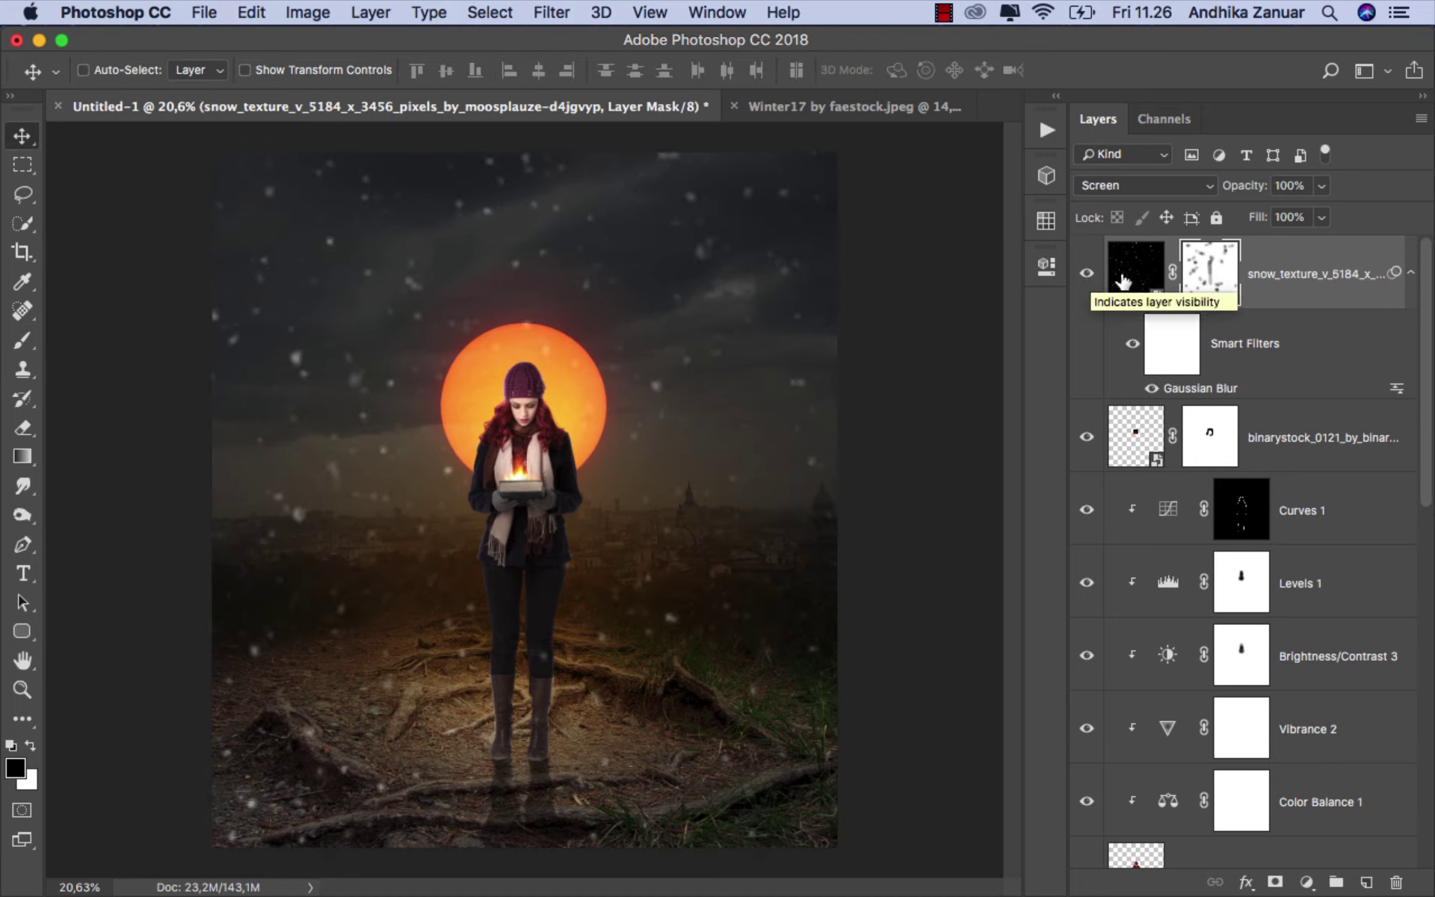
click(1296, 271)
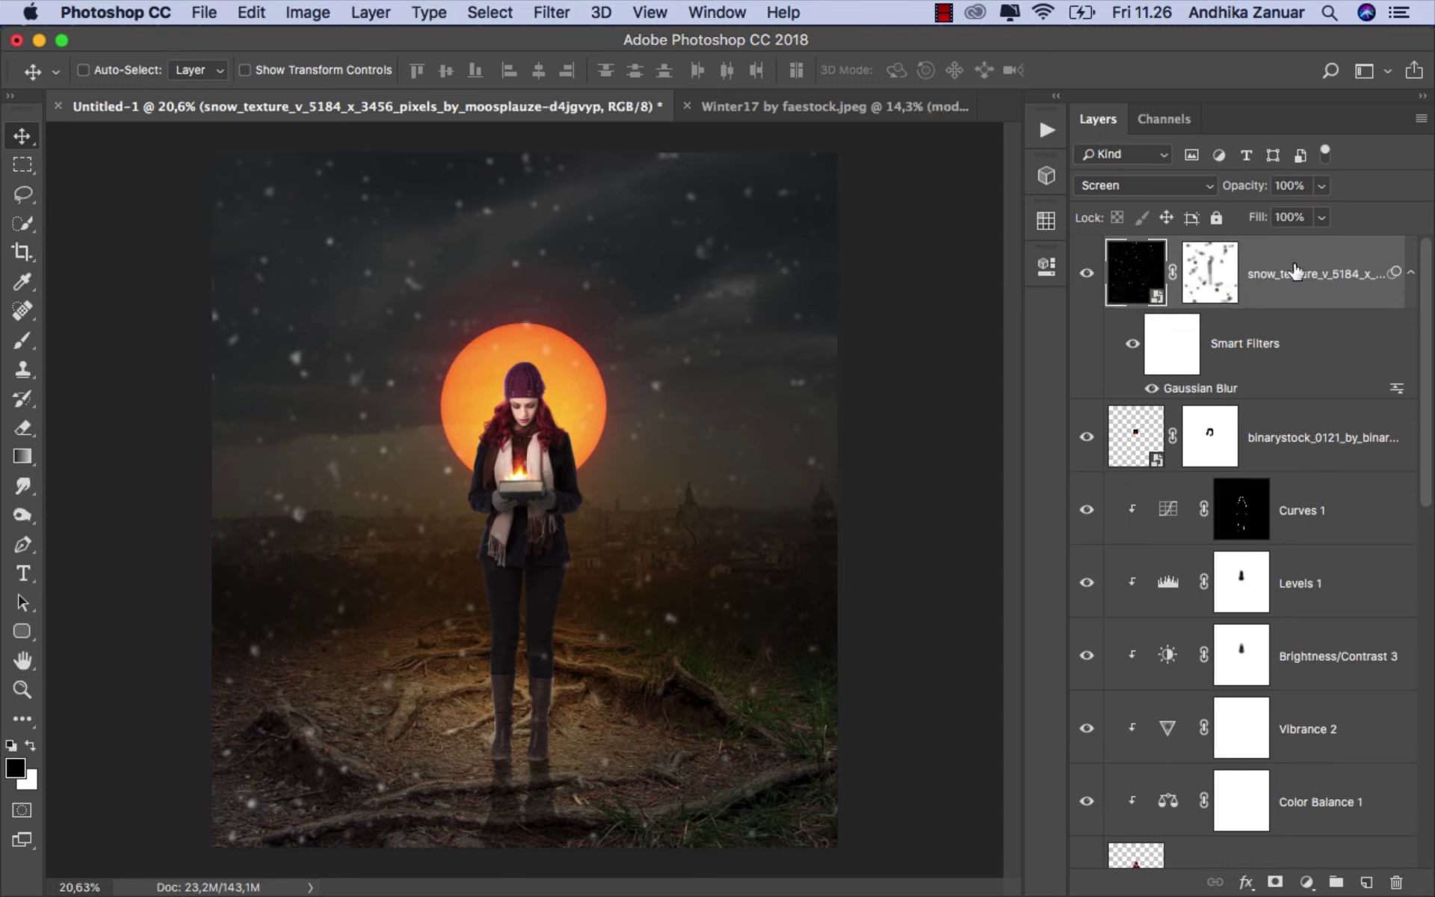
click(1321, 185)
drag(1321, 216, 1297, 215)
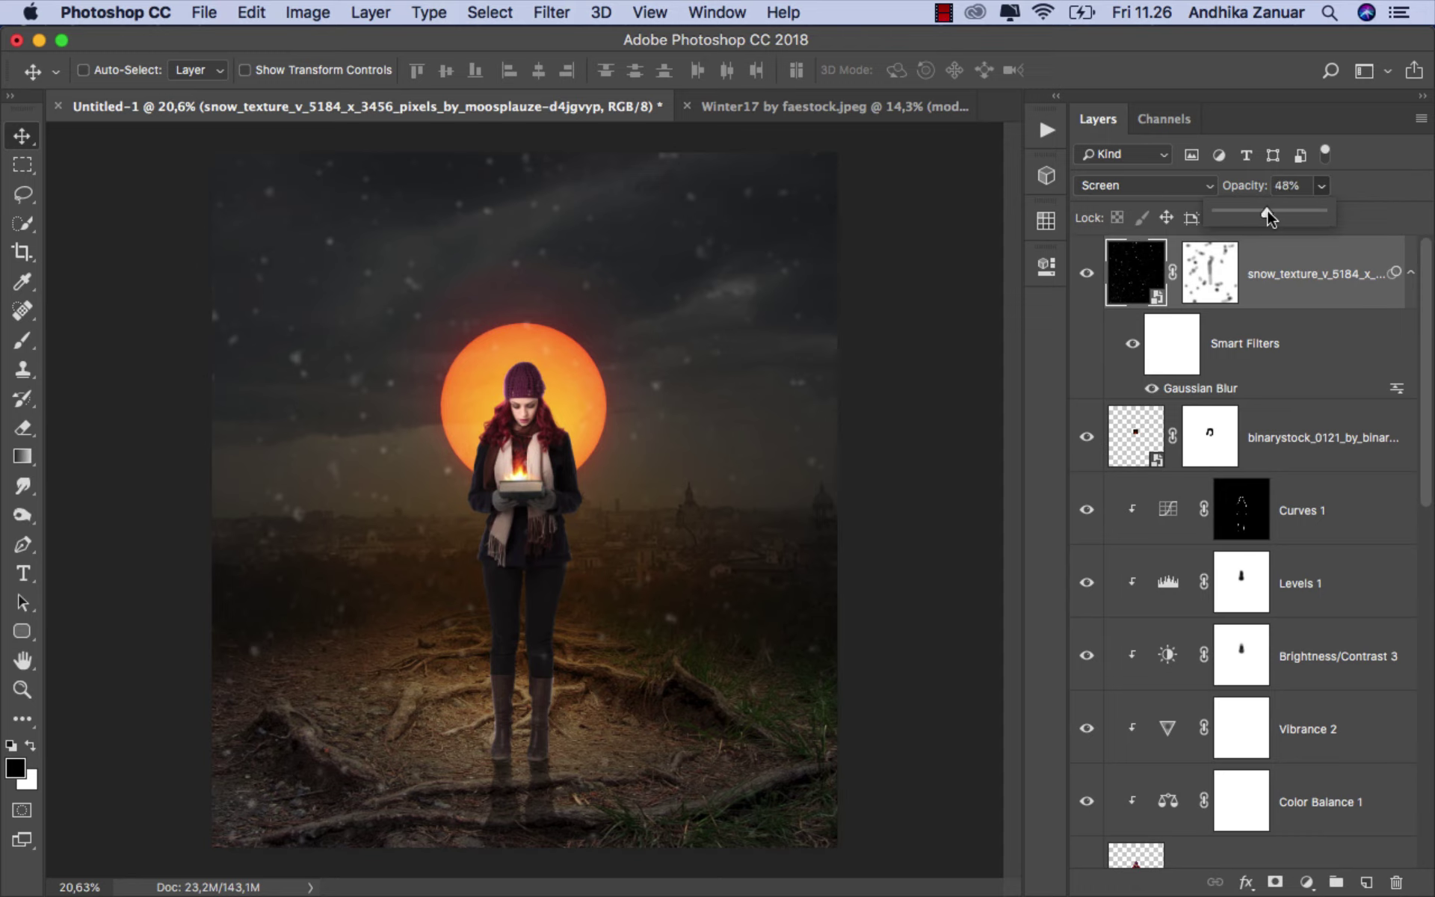
click(1230, 291)
click(1087, 275)
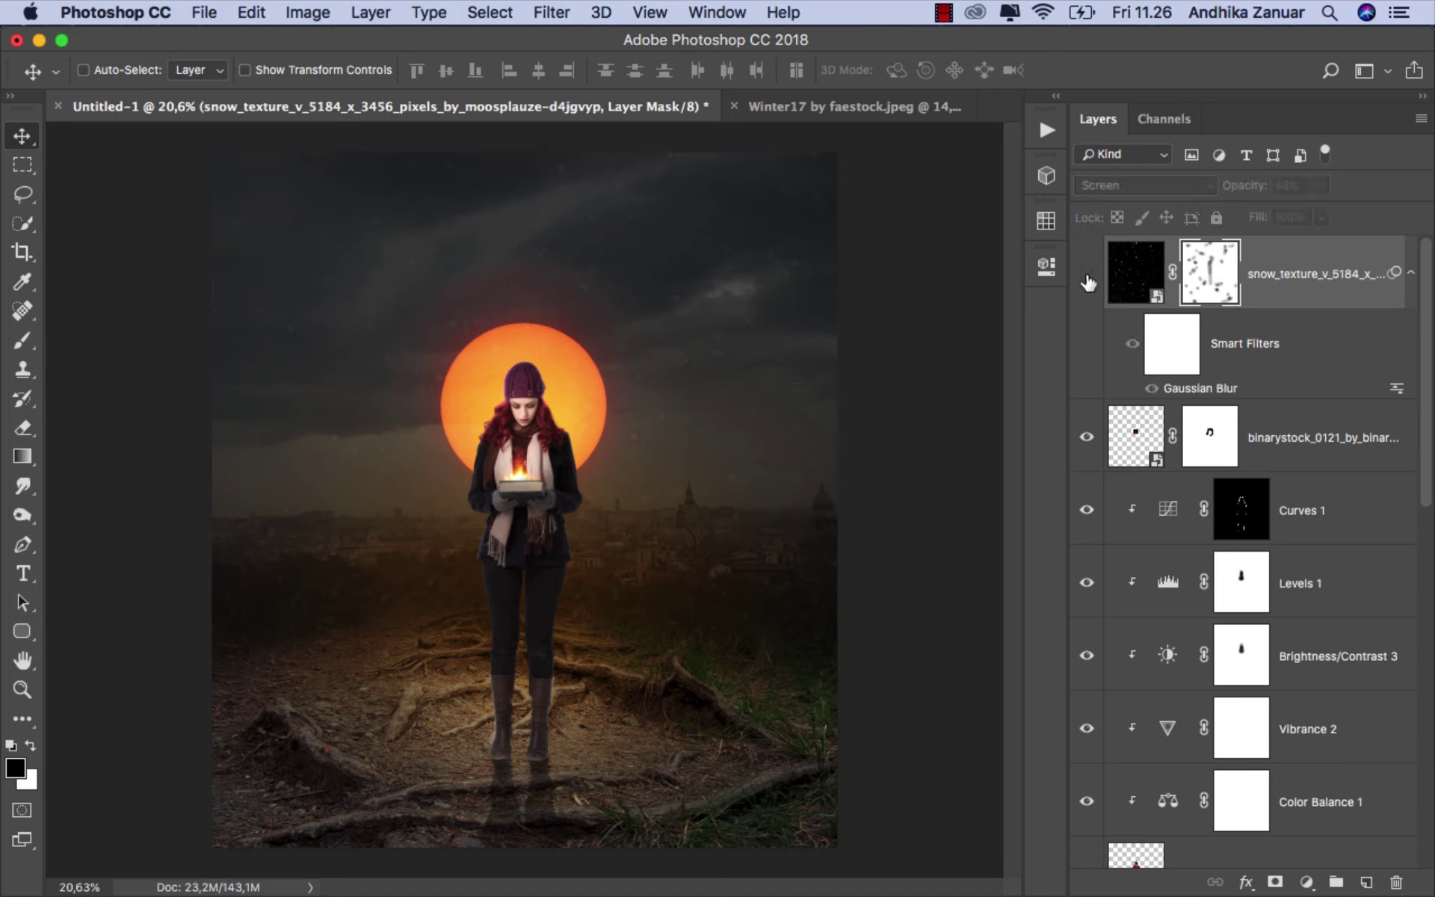
click(1281, 278)
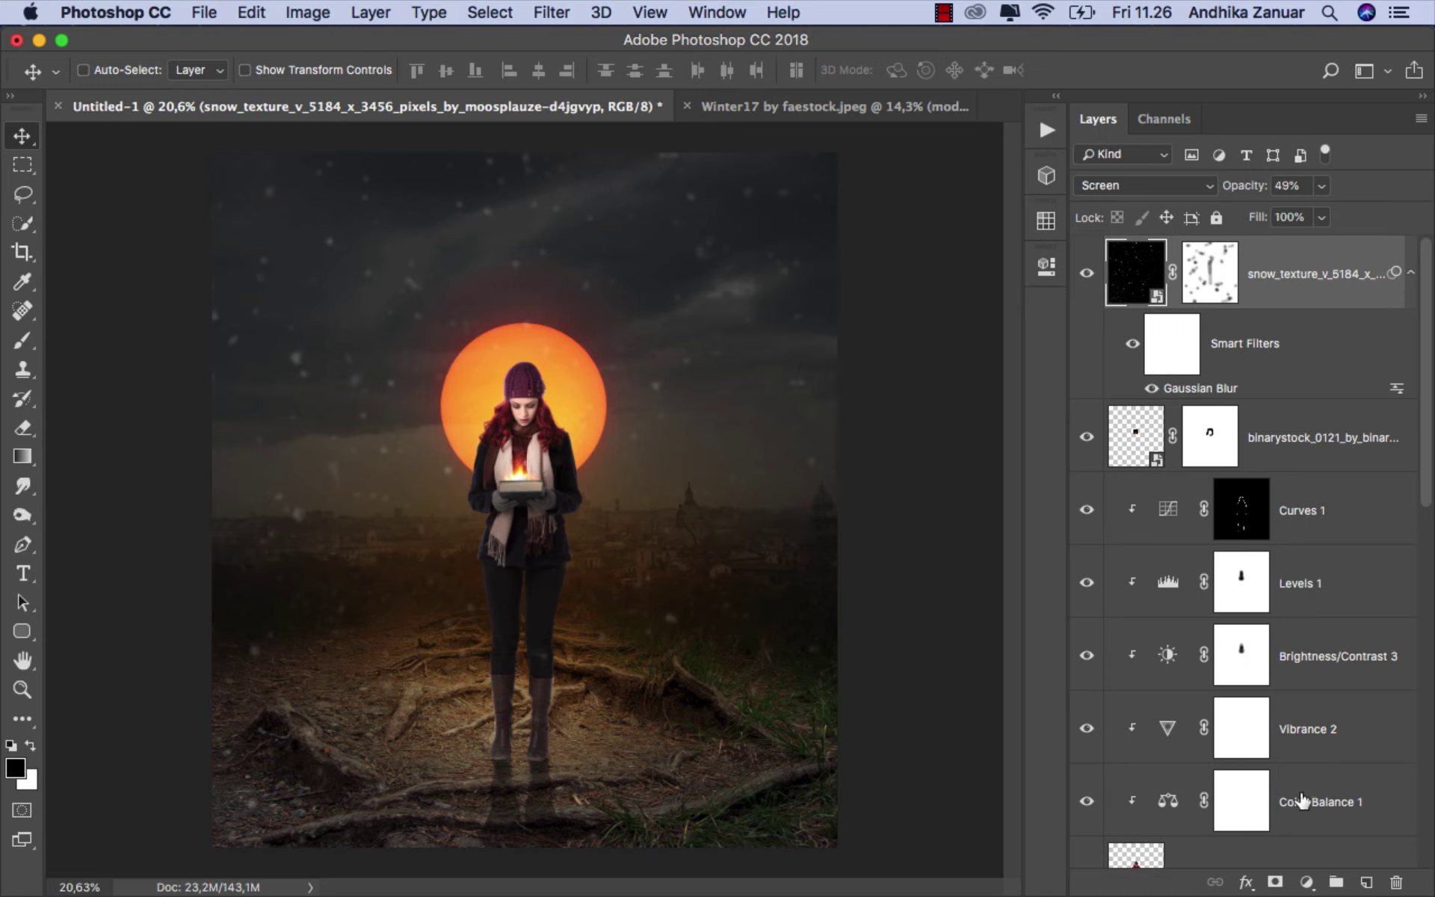
click(1307, 882)
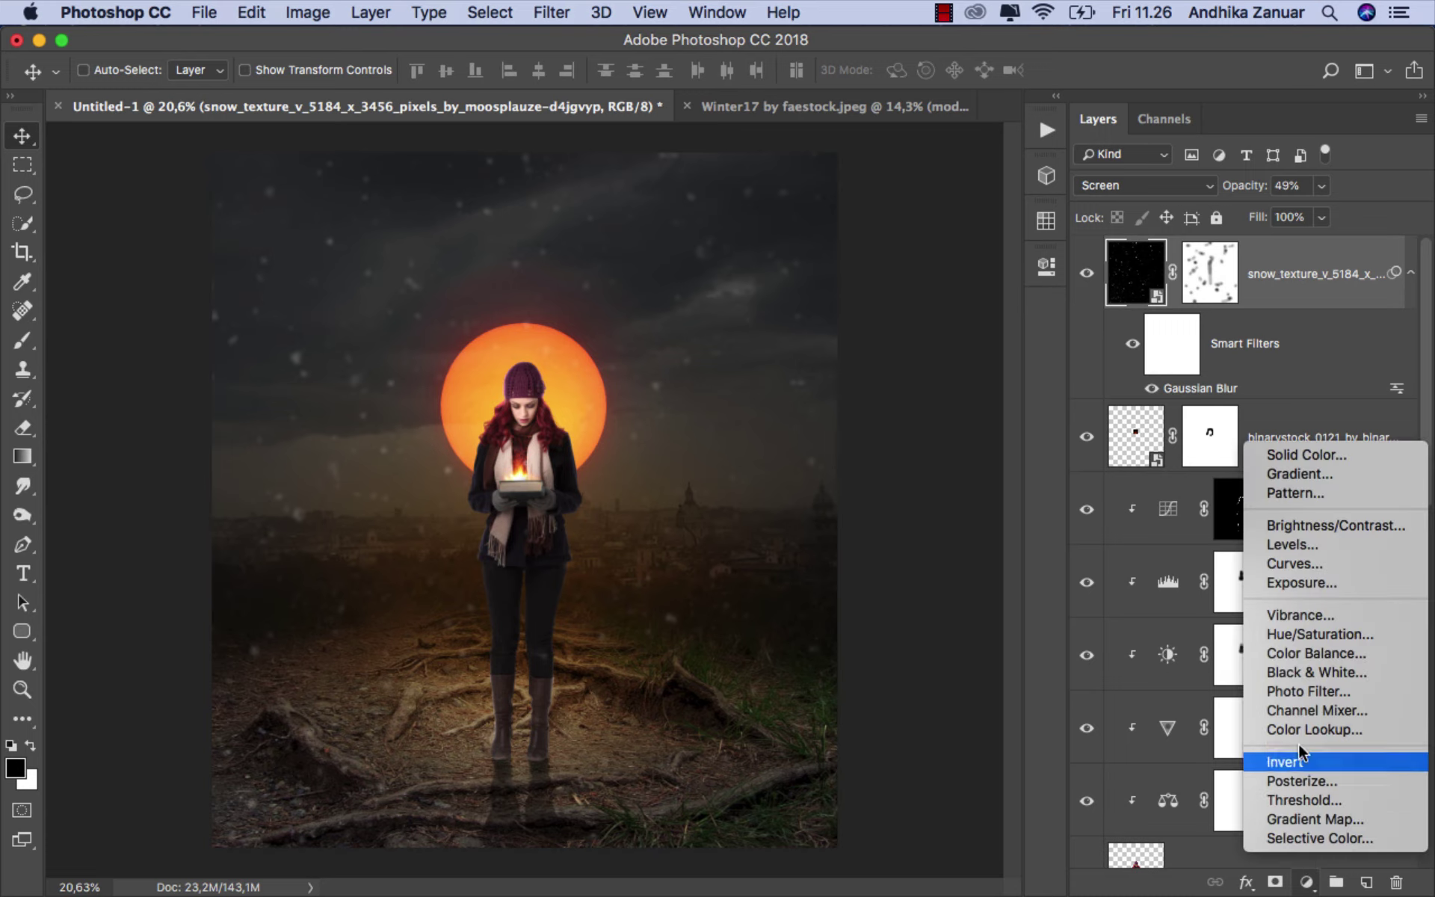
Step: Add a mid-grey 808080 Solid Color fill layer blended in Screen mode
click(1307, 456)
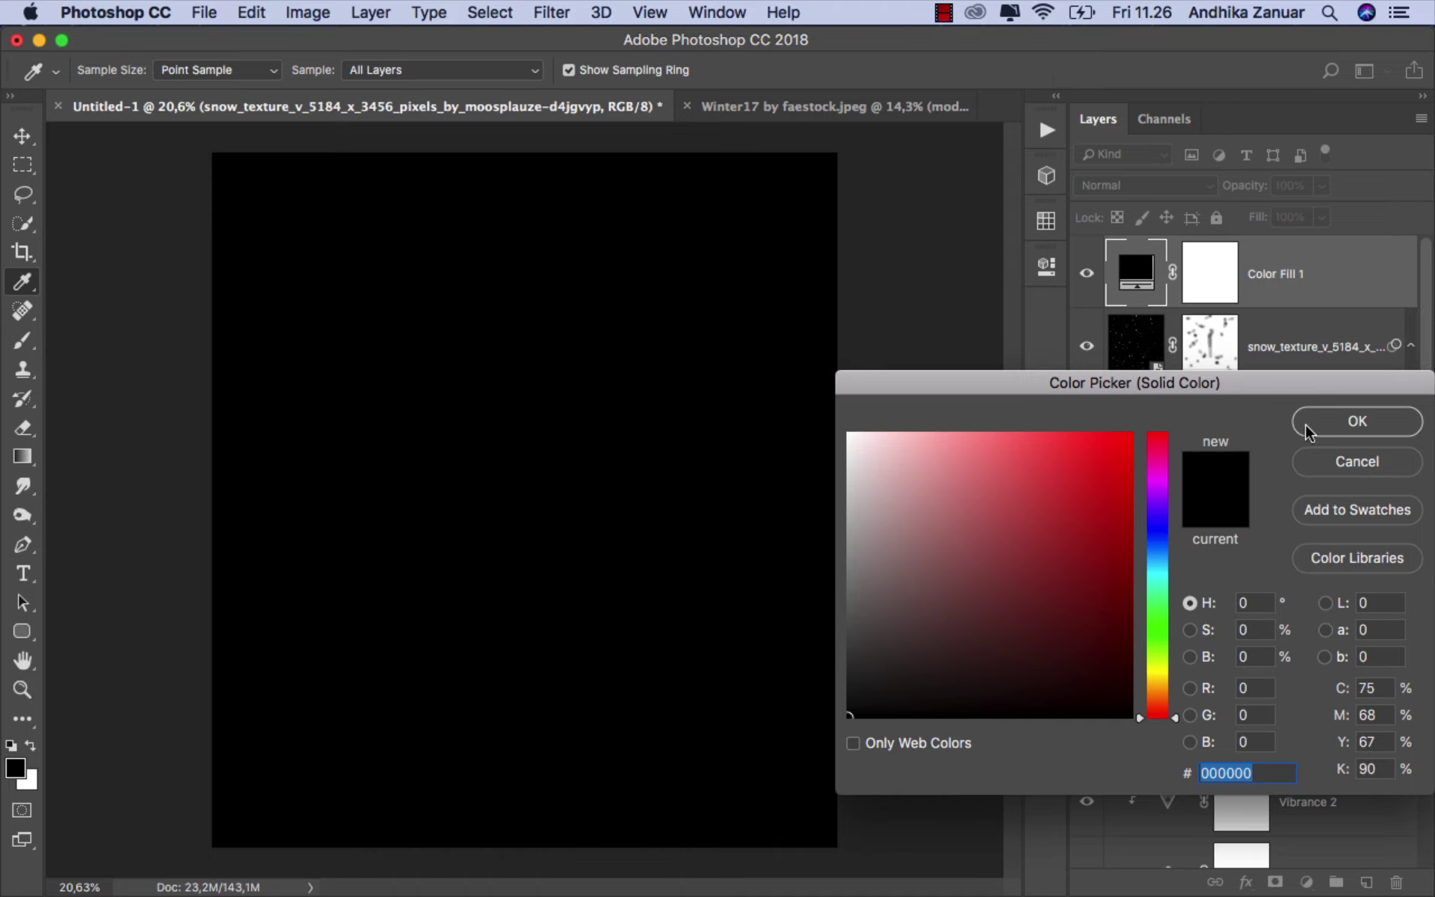
text(80)
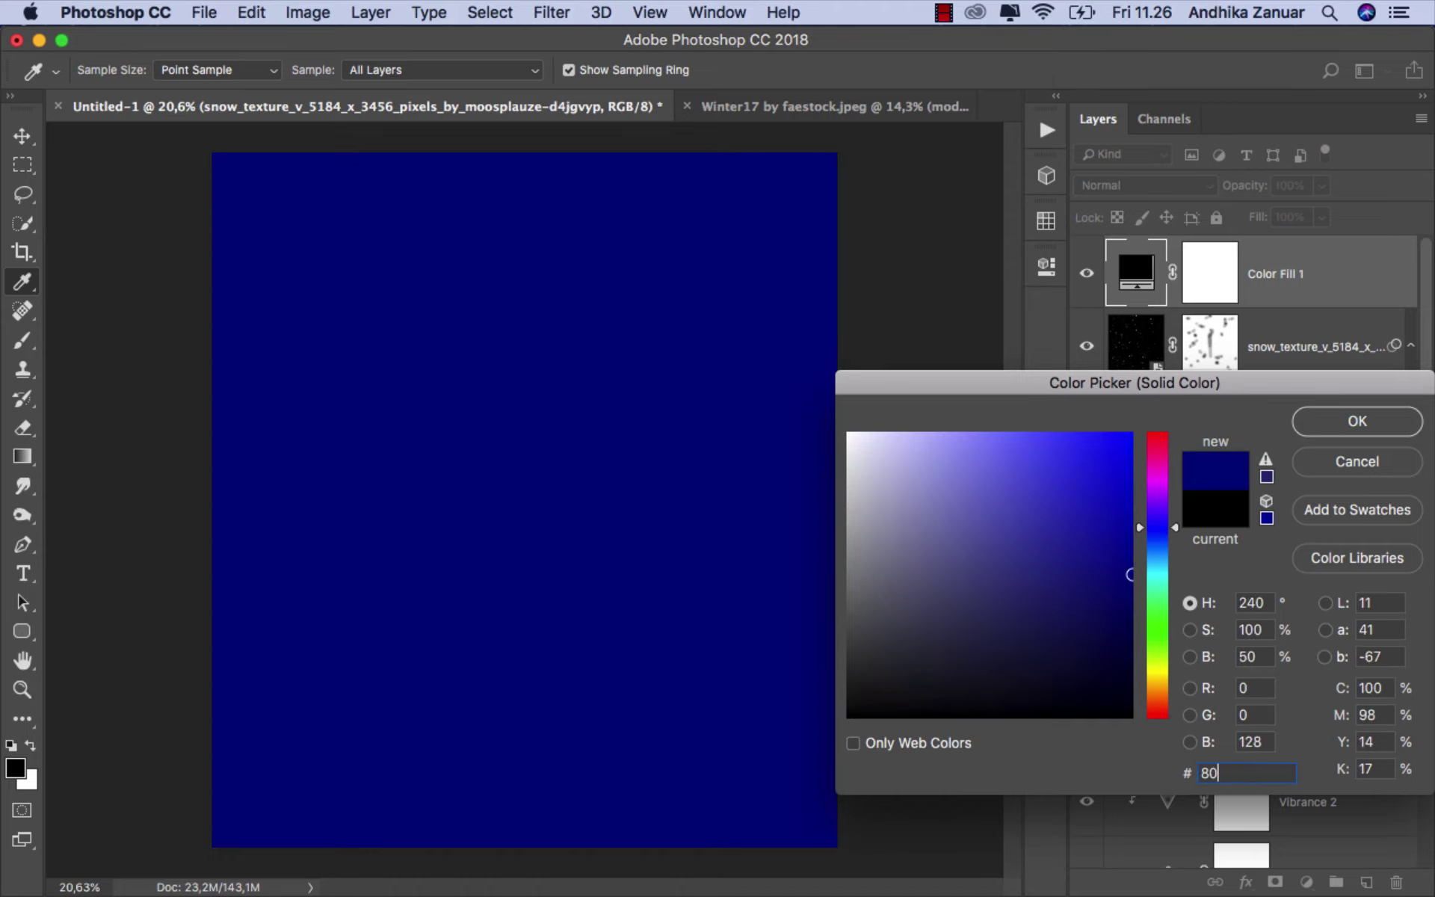
text(8080)
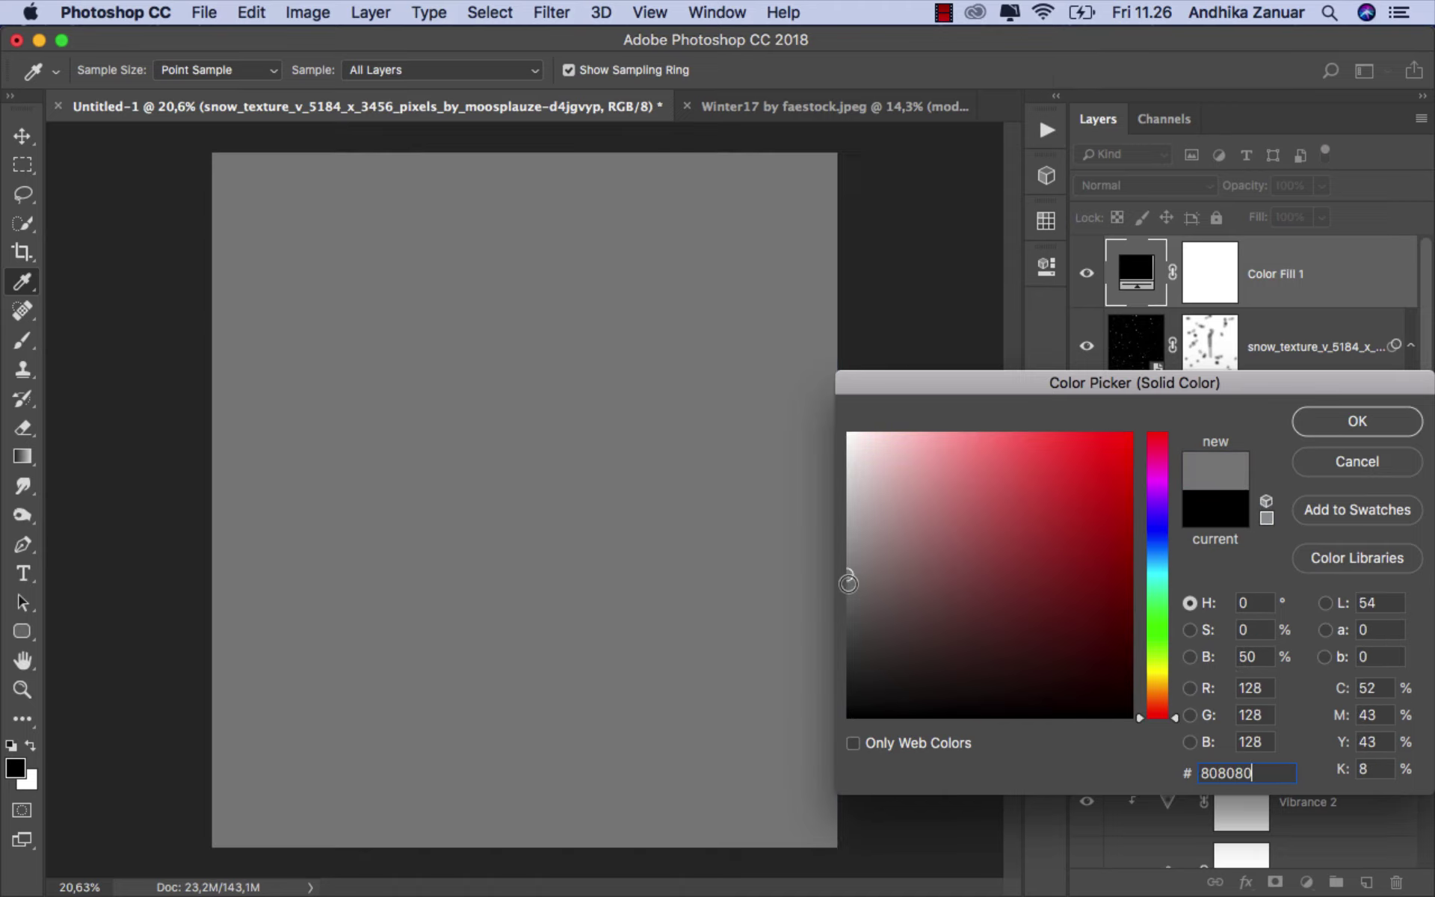
click(1357, 421)
click(1126, 190)
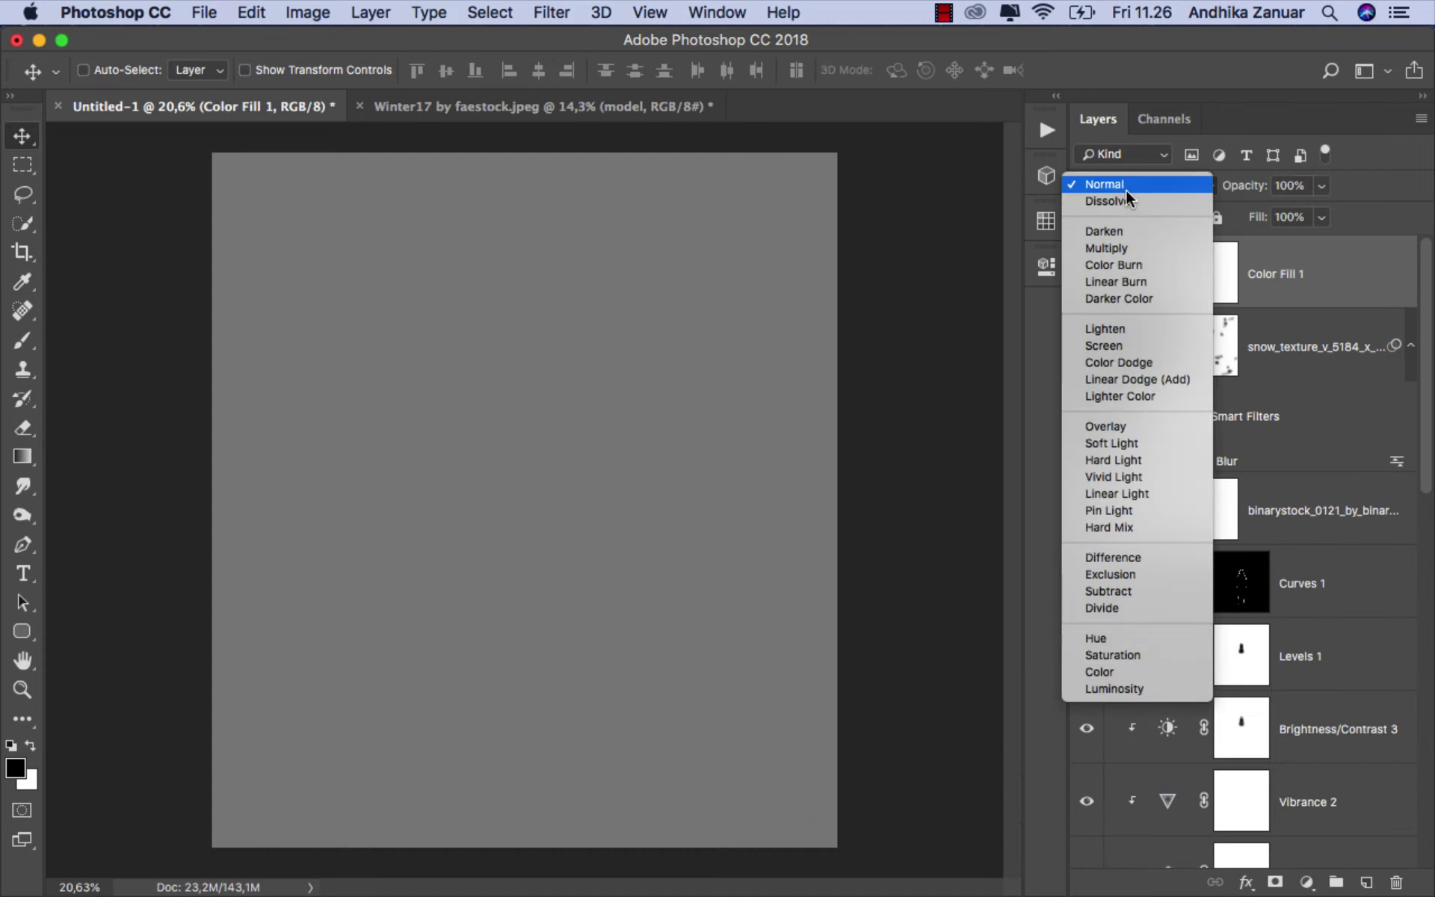
click(1121, 347)
Step: Change Color Fill 1's colour to a very dark red, 150a0a
click(1086, 275)
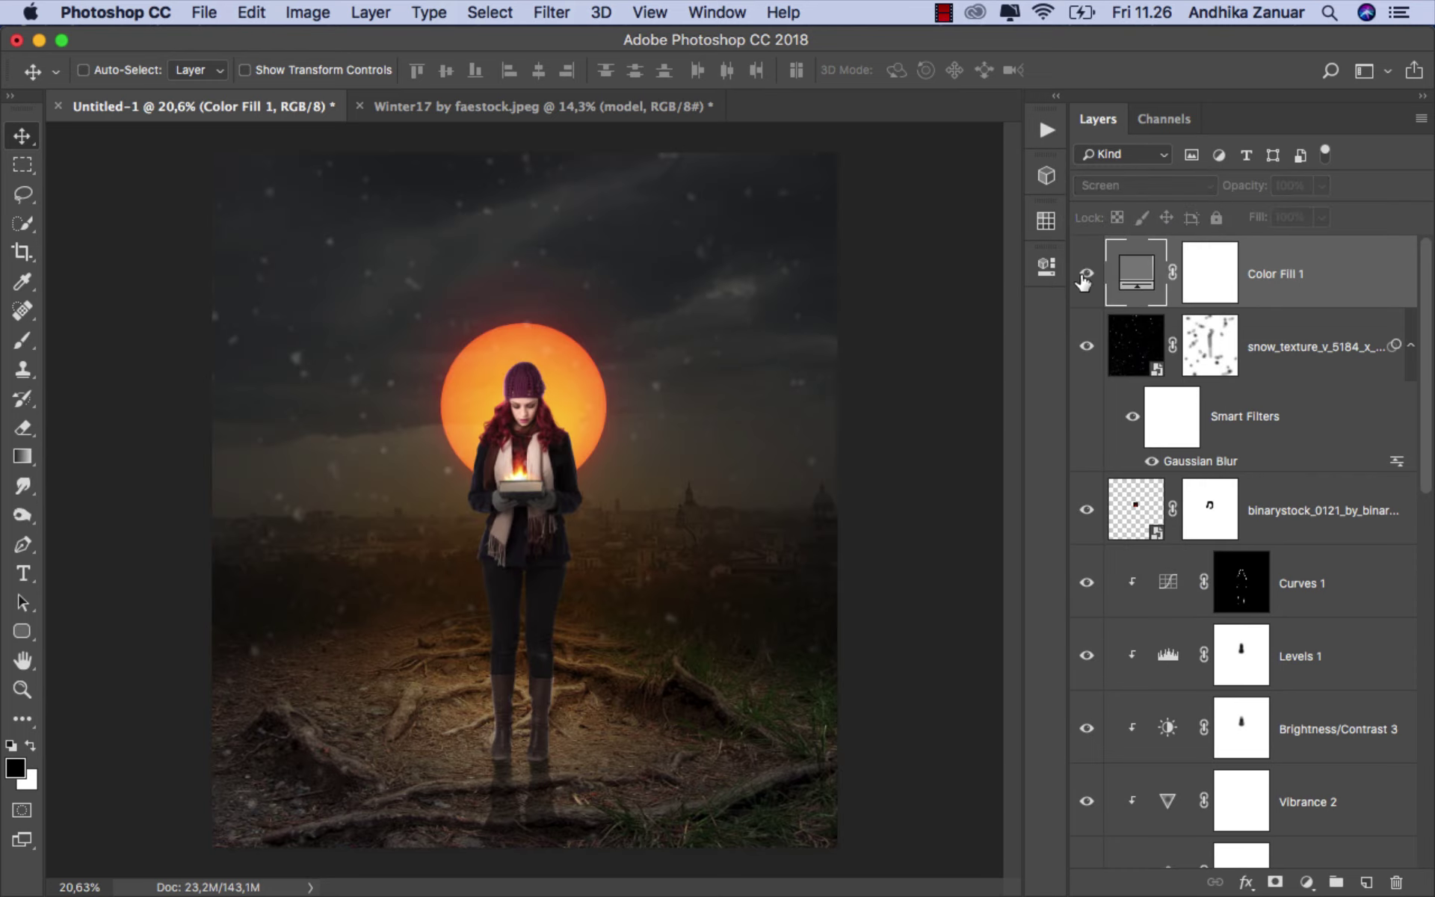
double_click(1147, 274)
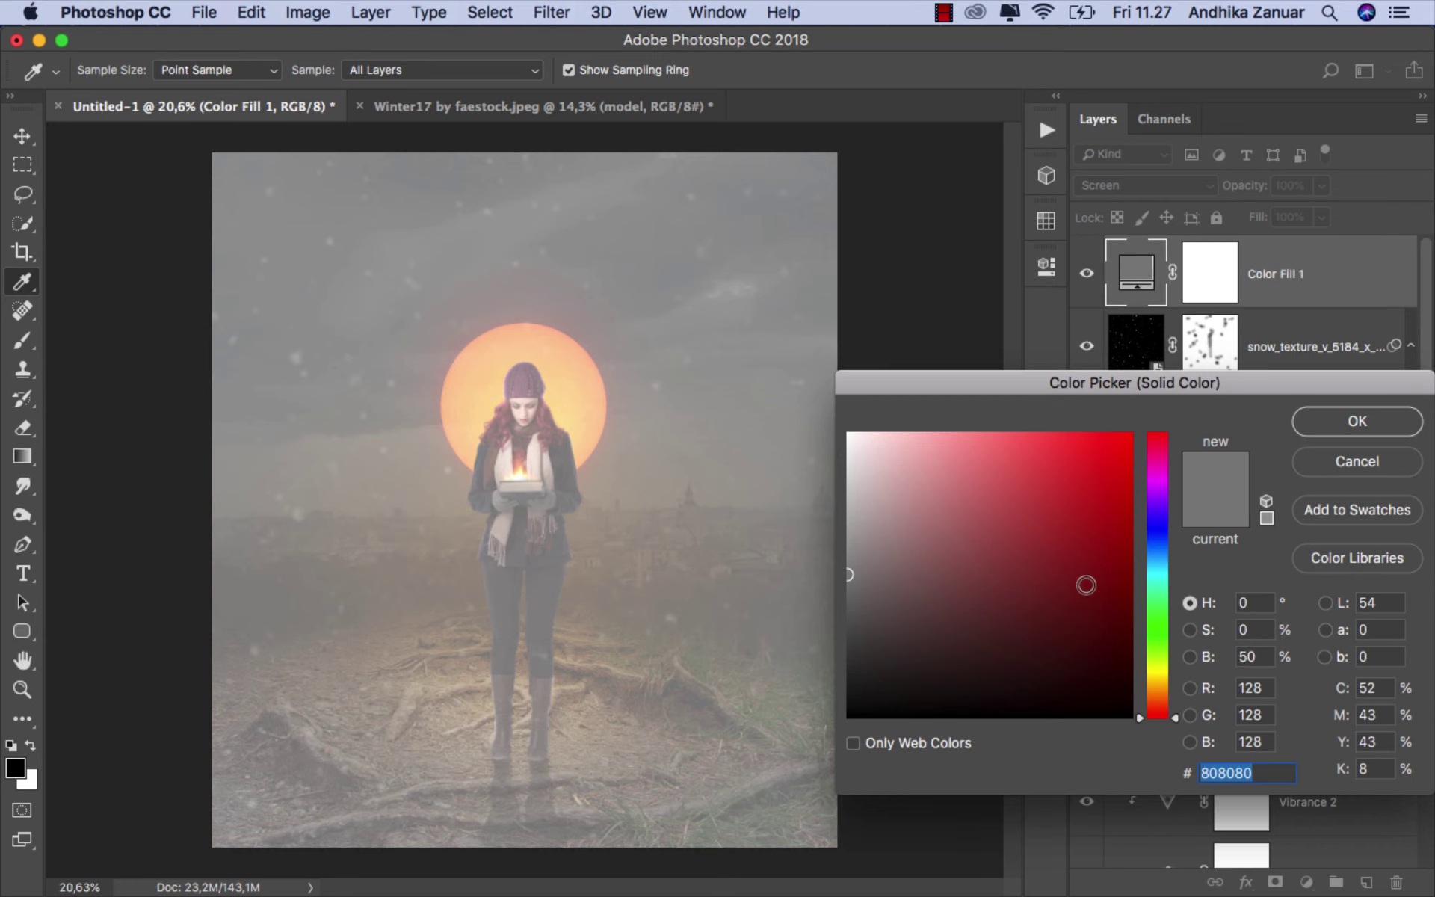
click(864, 712)
click(820, 712)
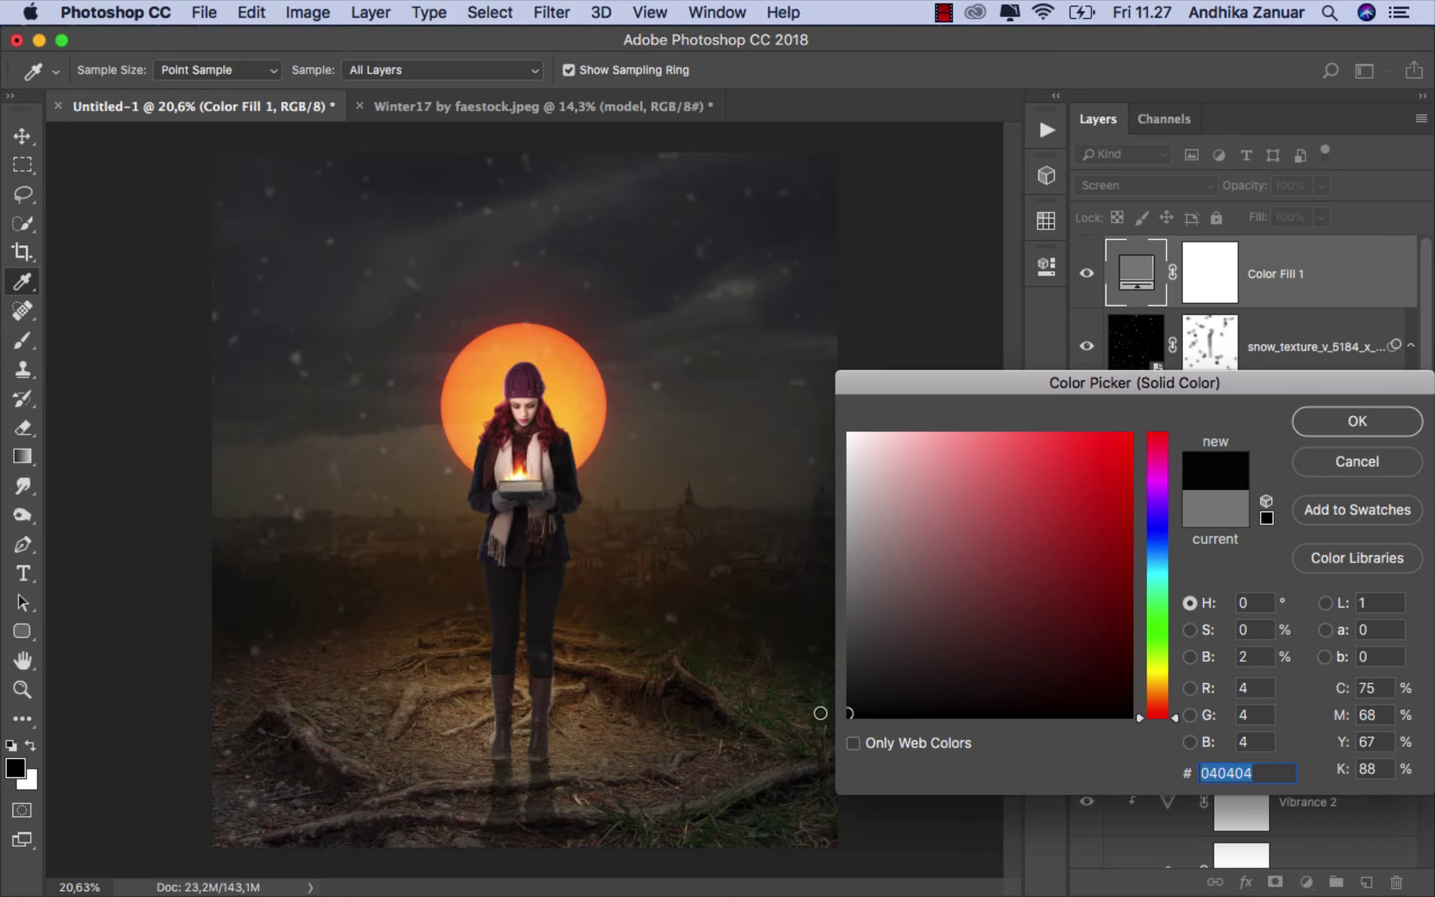
drag(820, 712, 990, 693)
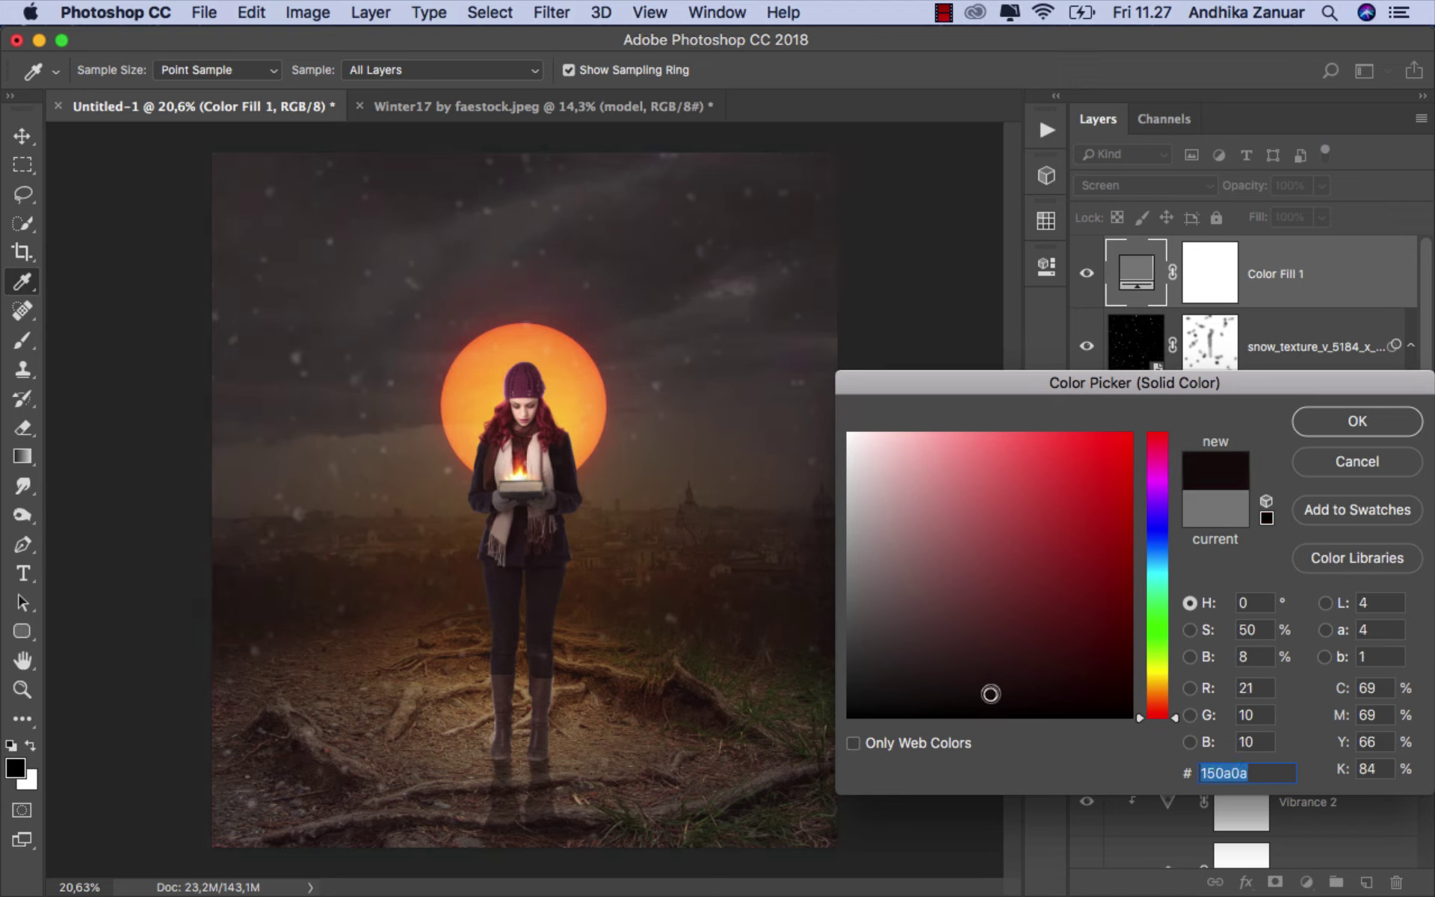
click(1315, 423)
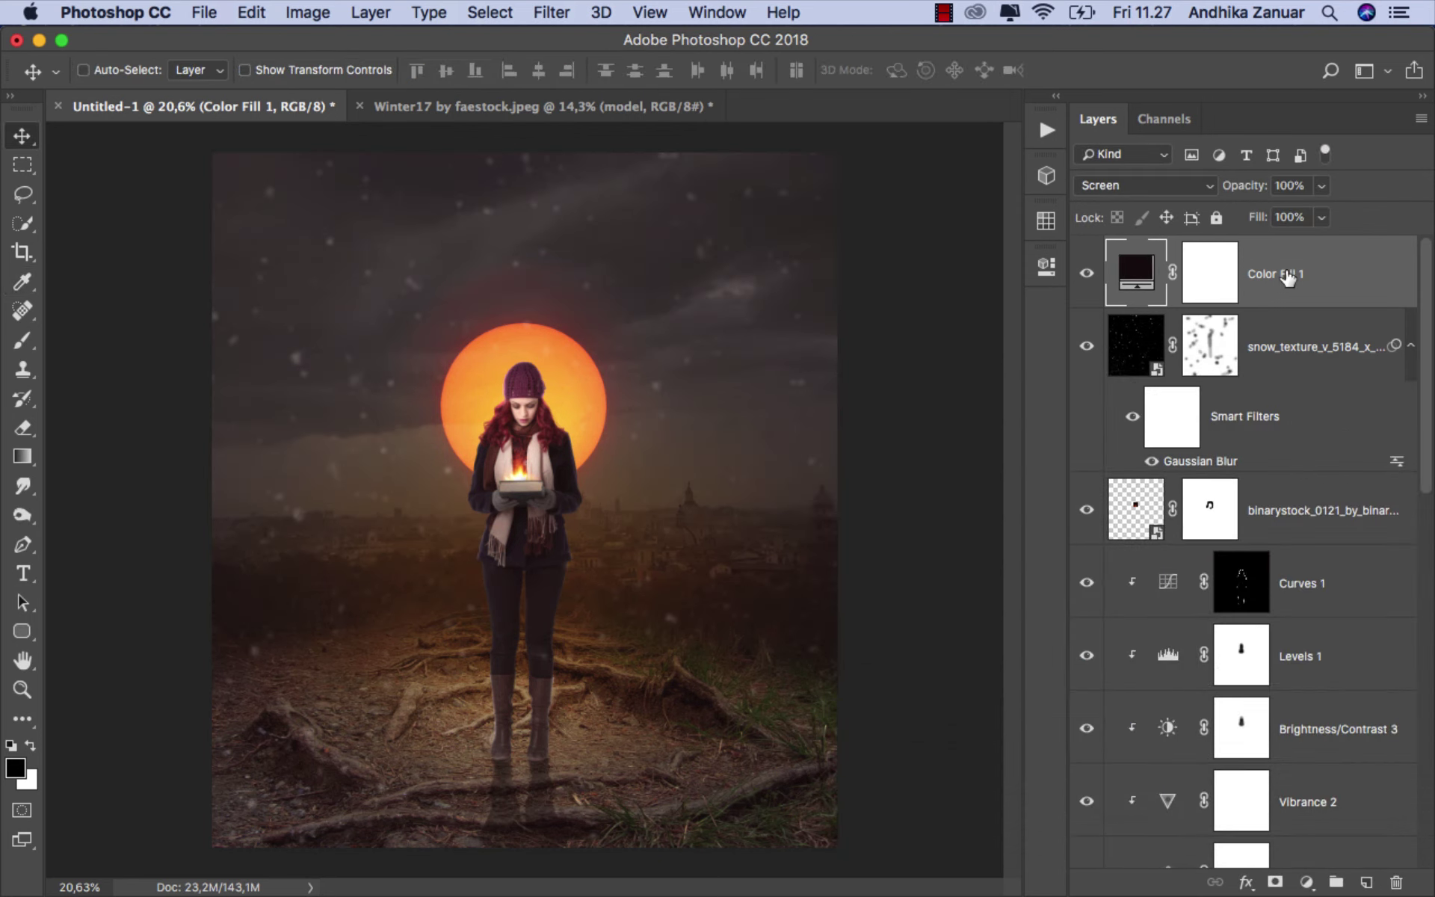
Step: Add a second 808080 Solid Color fill layer blended in Overlay mode
click(1307, 882)
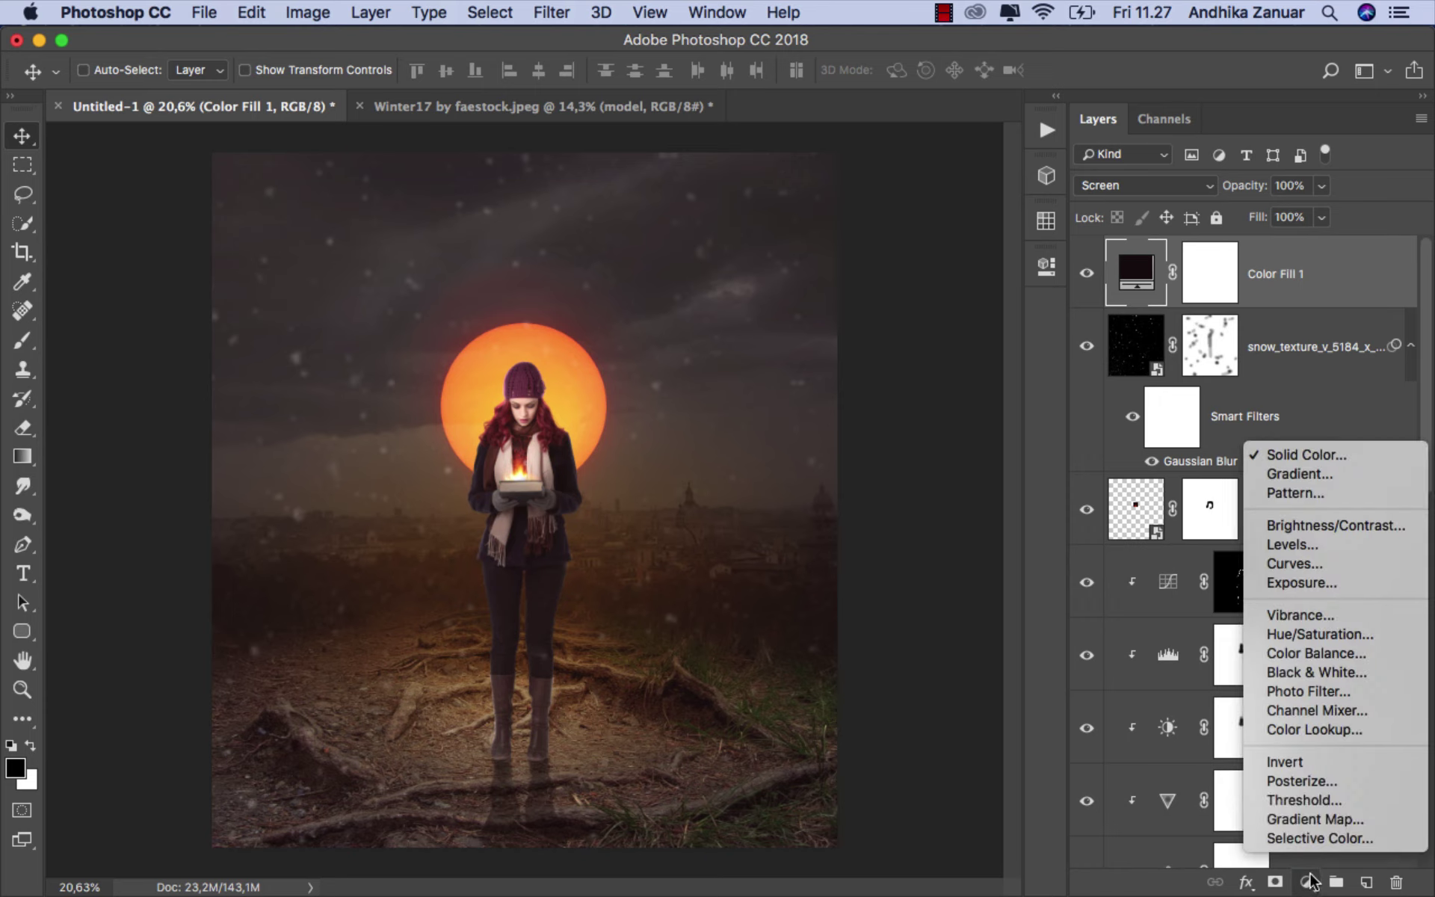
click(1345, 455)
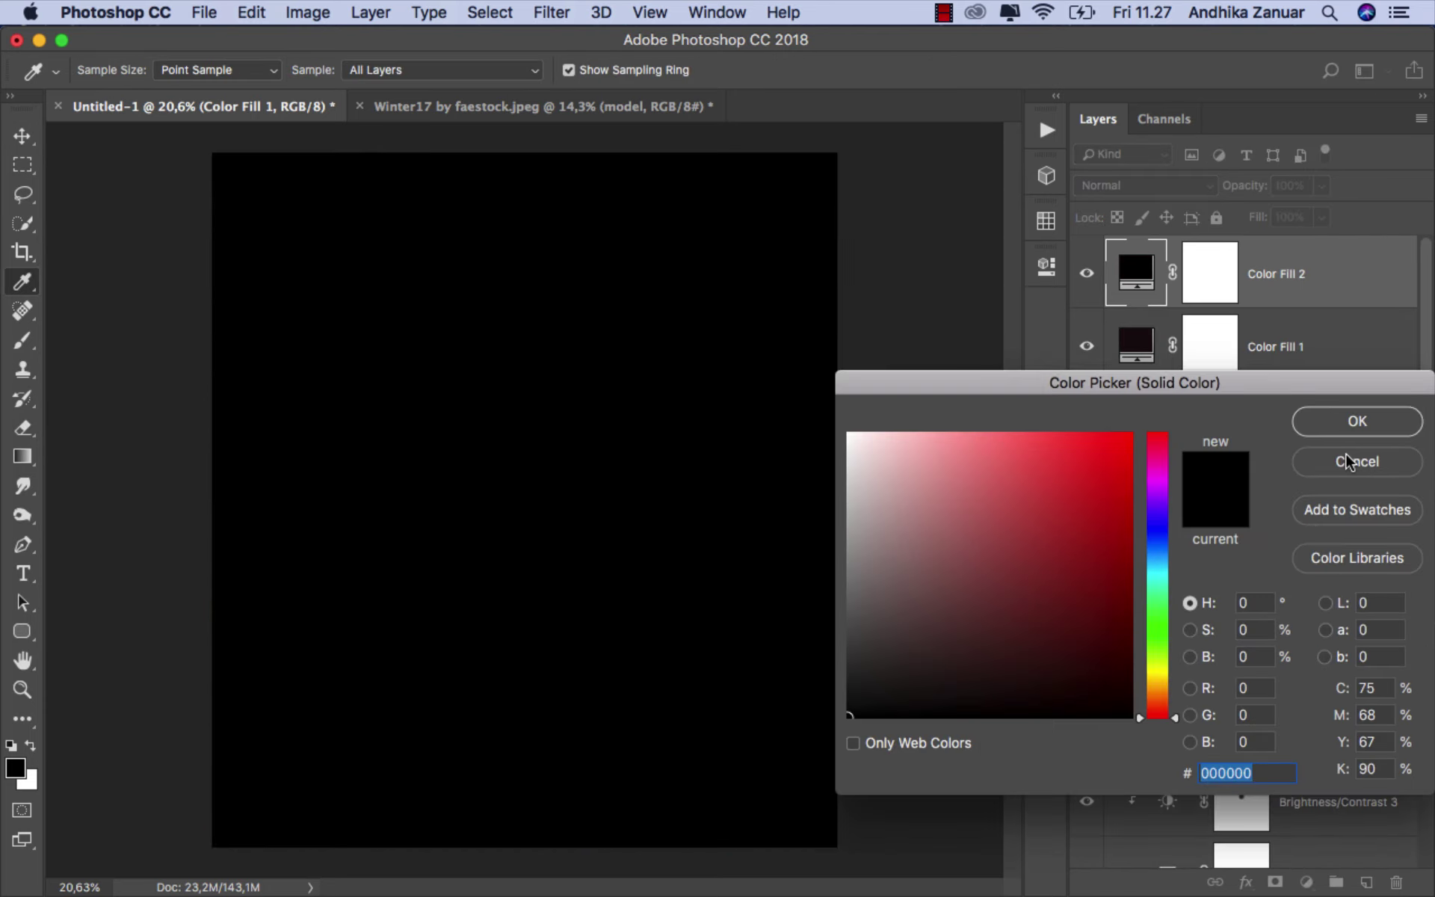
drag(954, 593, 823, 557)
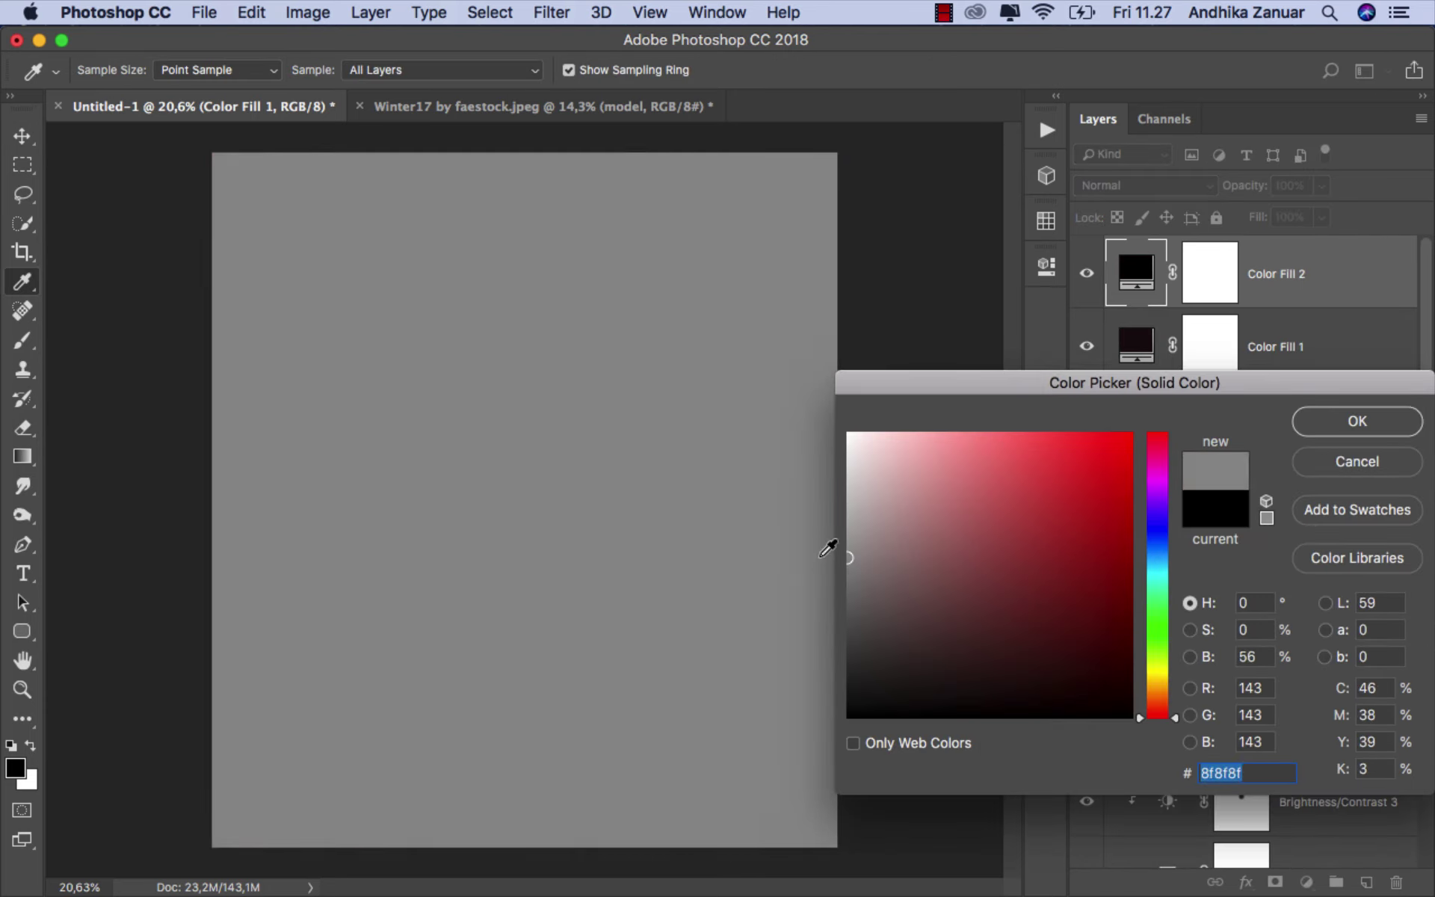
text(808080)
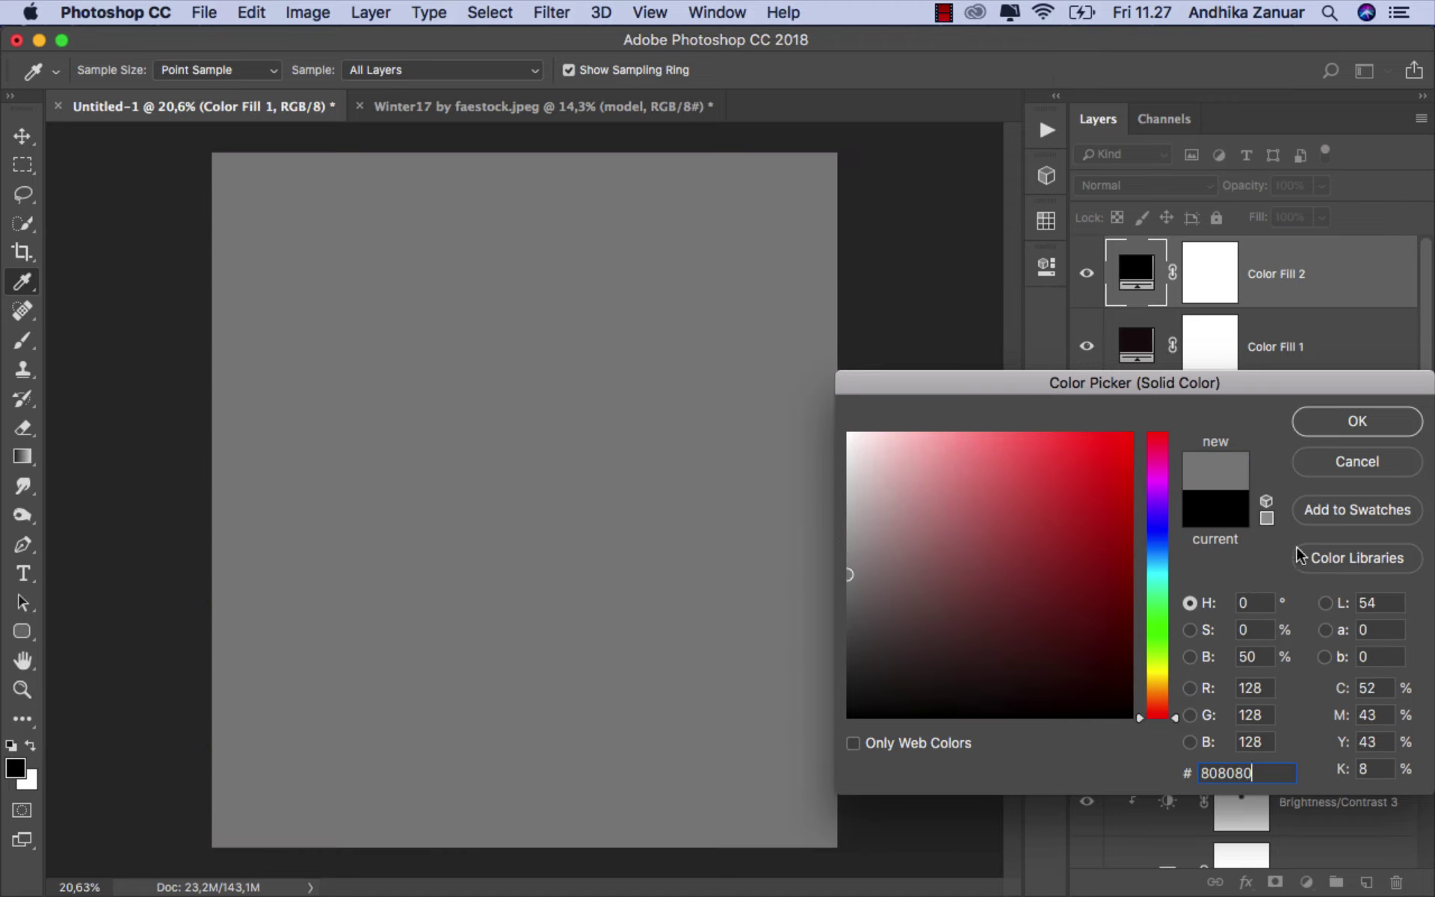
click(1335, 423)
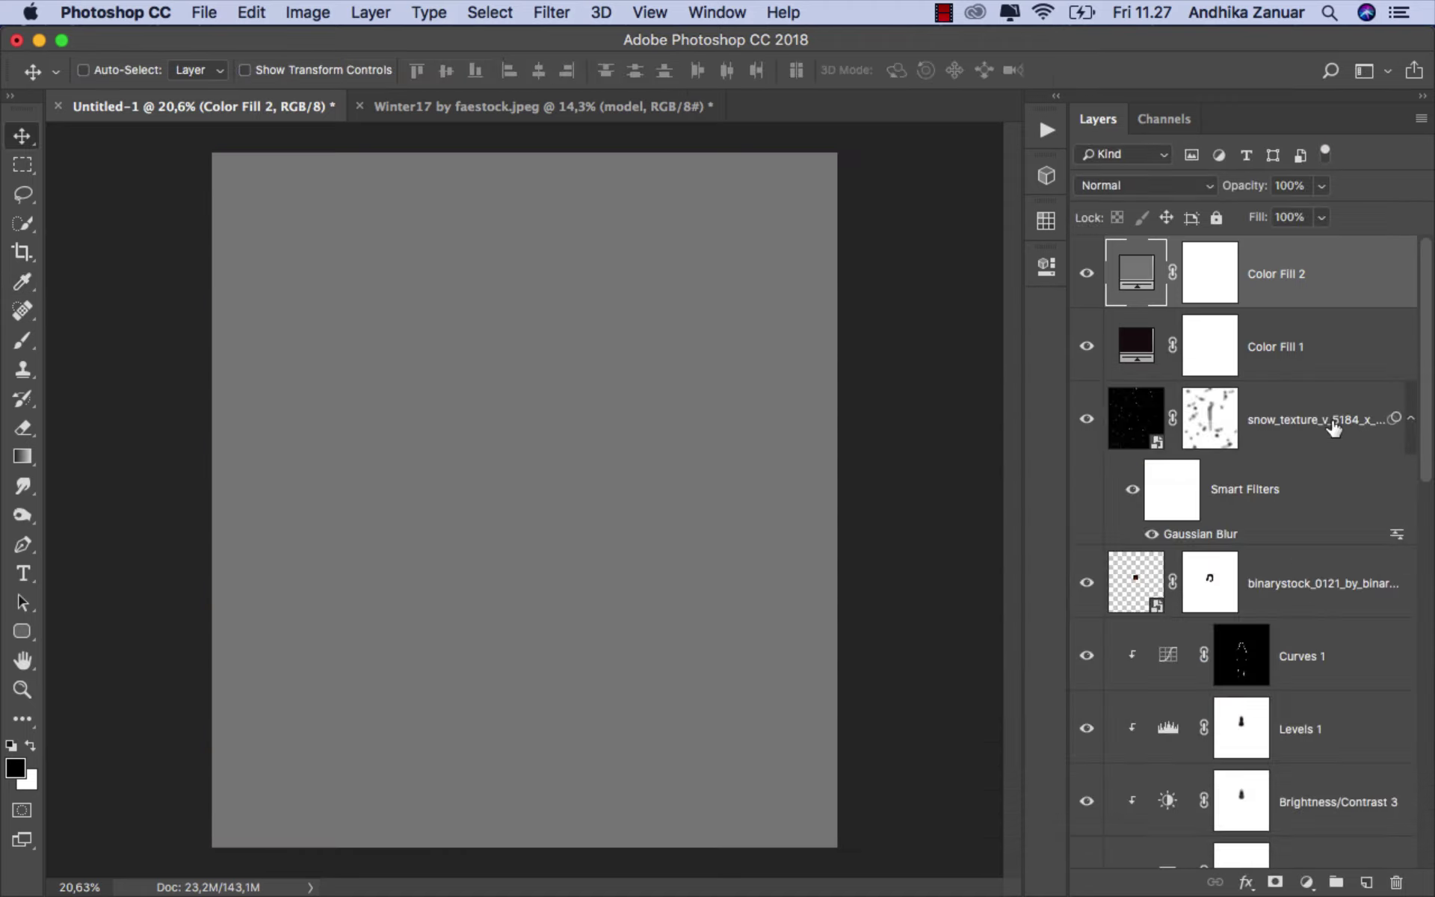
click(1149, 192)
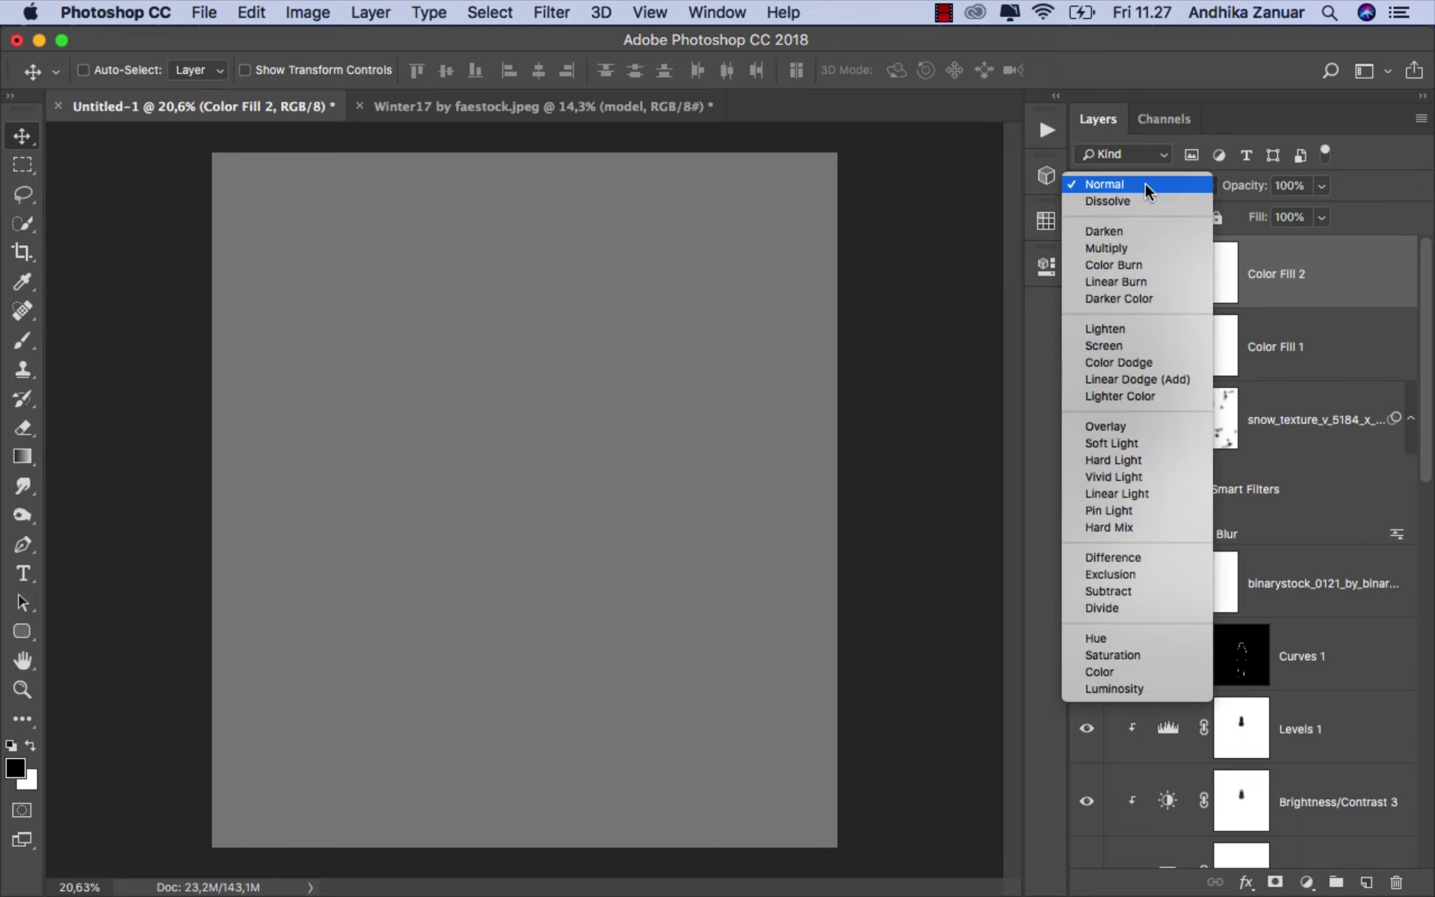
click(1127, 426)
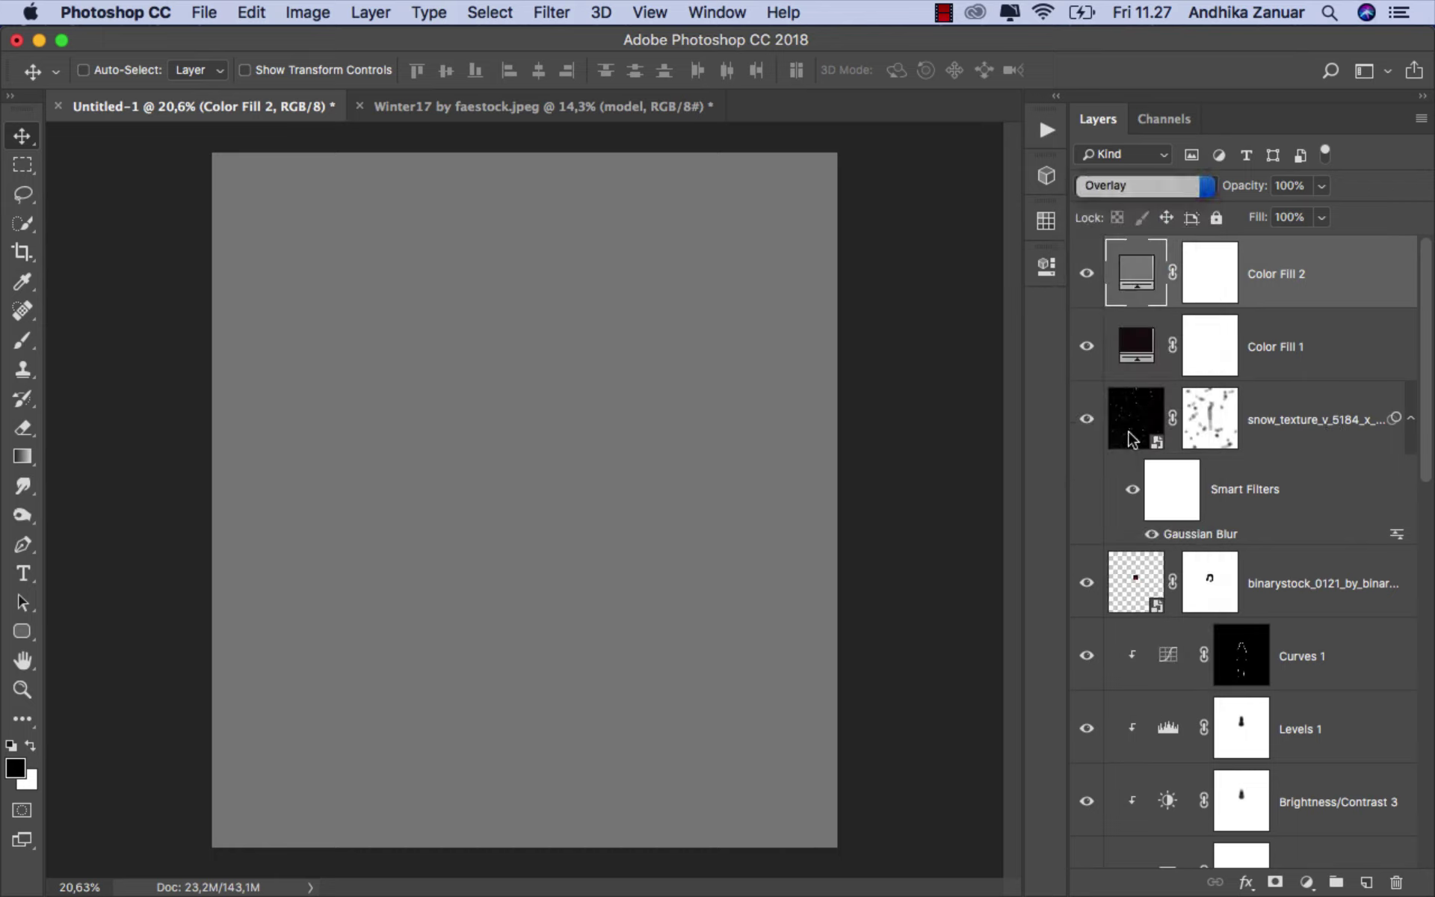
Step: Recolour Color Fill 2 to the greyish green 869283 and compare the tint
double_click(1135, 271)
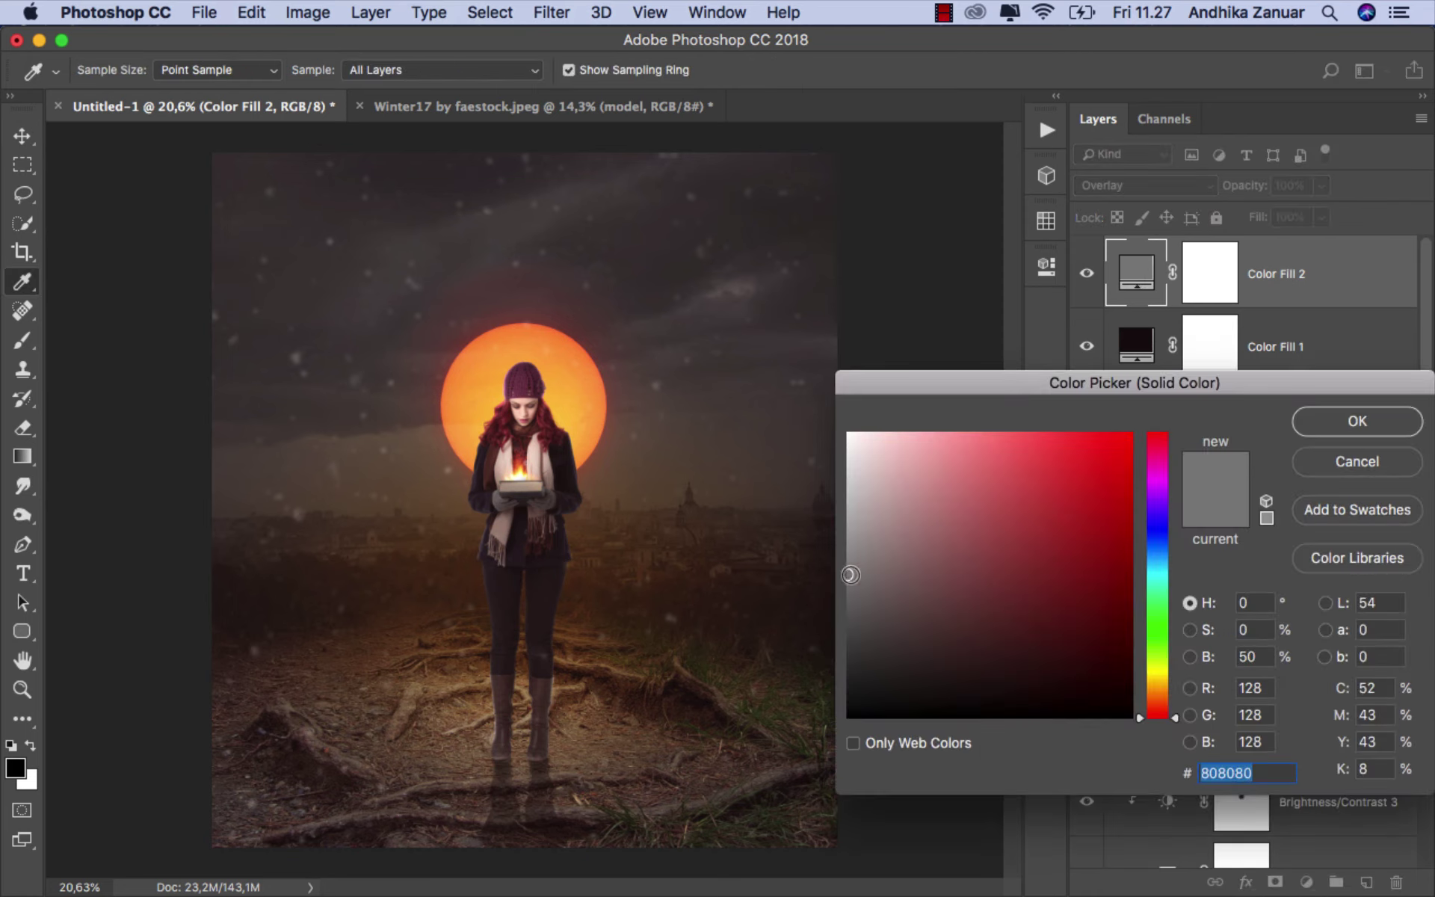
drag(853, 575, 878, 554)
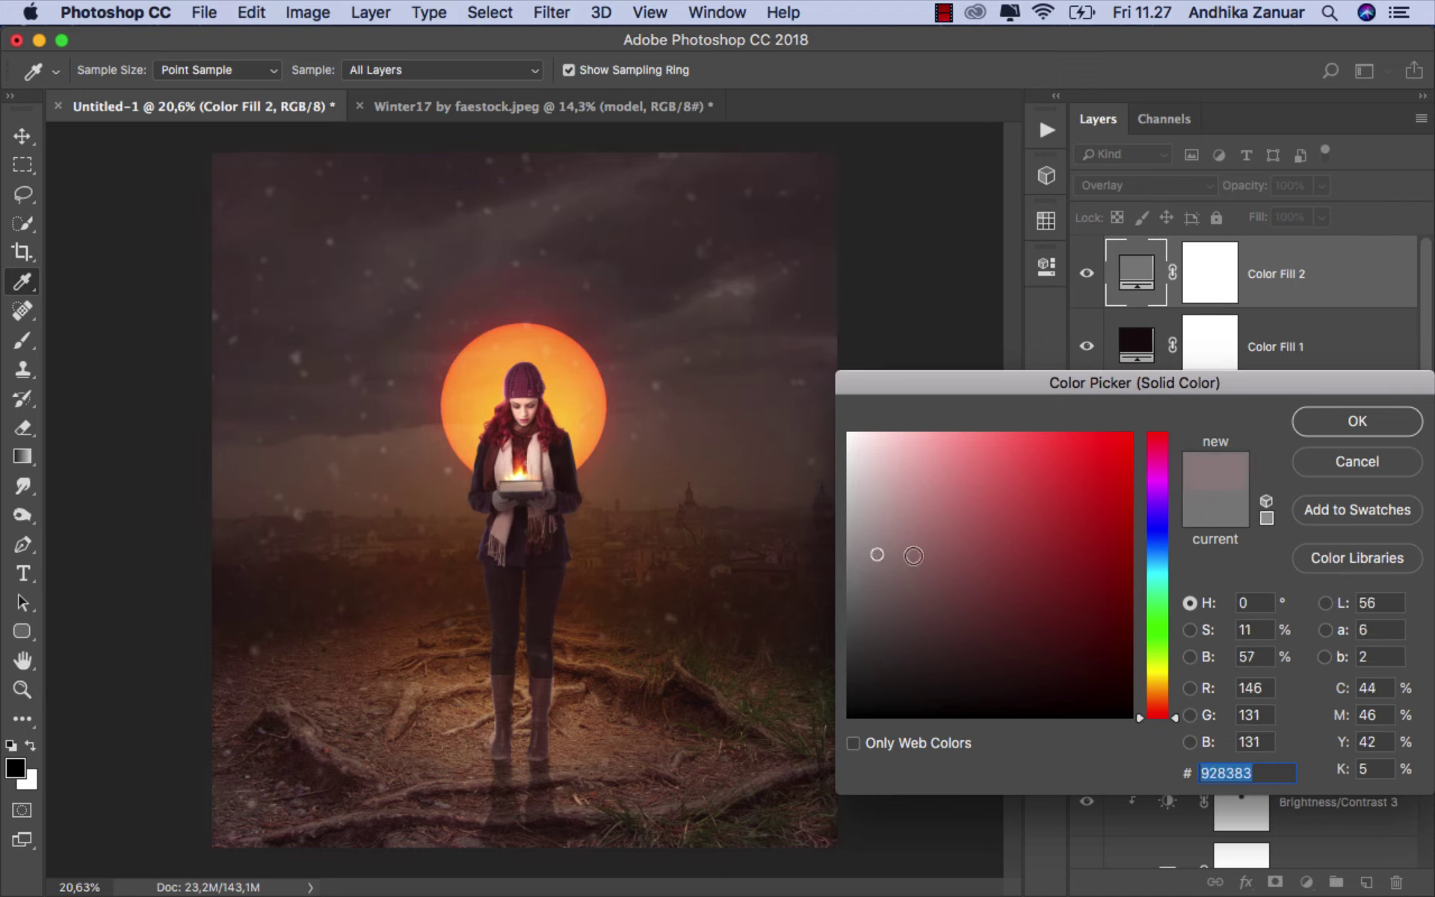
drag(1160, 700, 1169, 635)
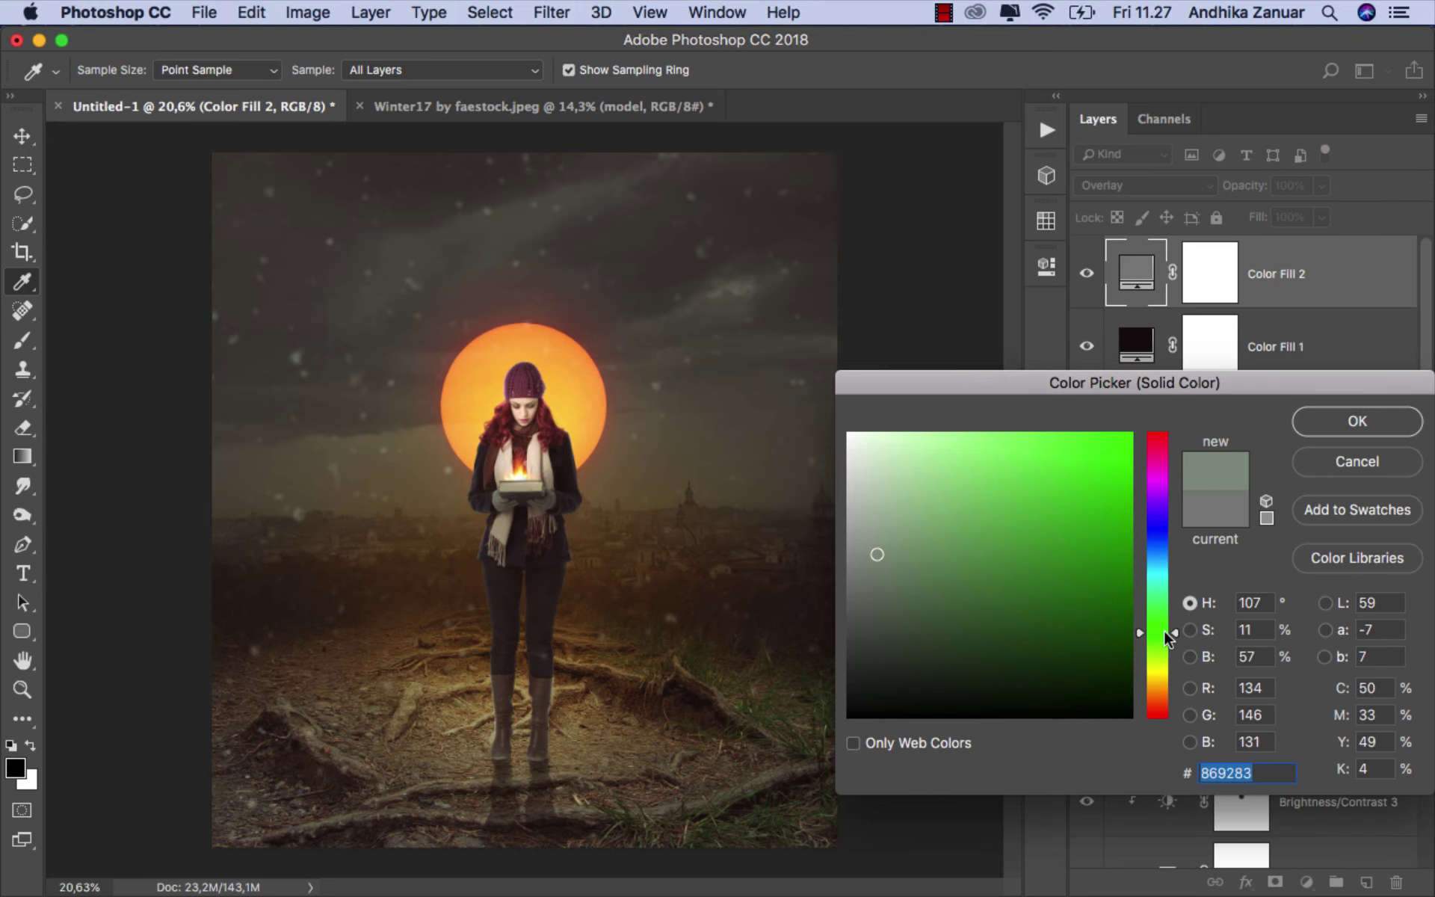
click(1327, 421)
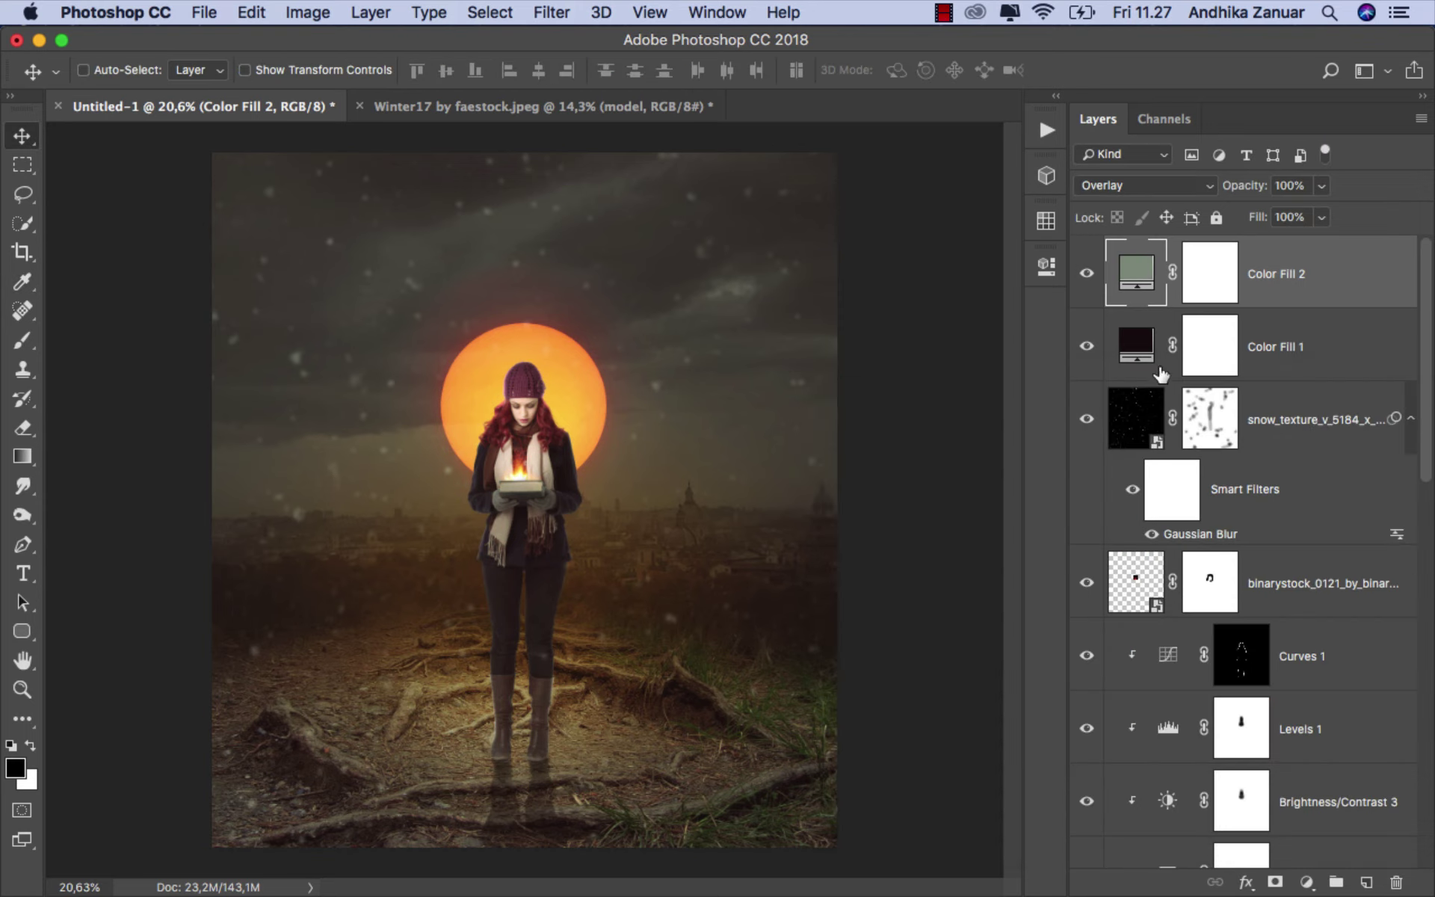
click(1086, 275)
Step: Add a Brightness/Contrast layer with brightness raised to 10 and contrast left at 0
click(1306, 882)
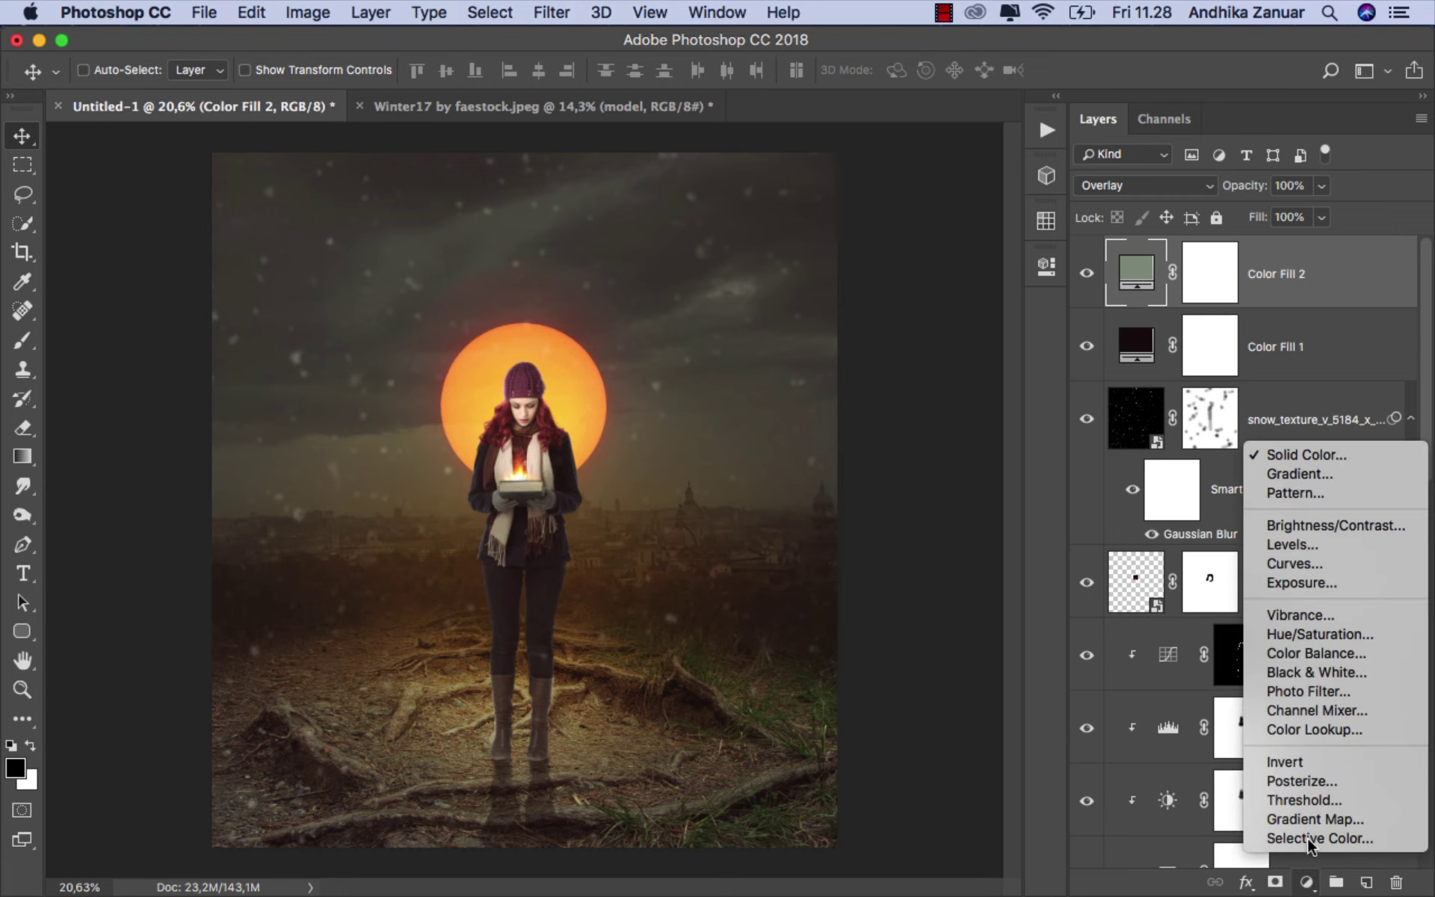
click(1323, 527)
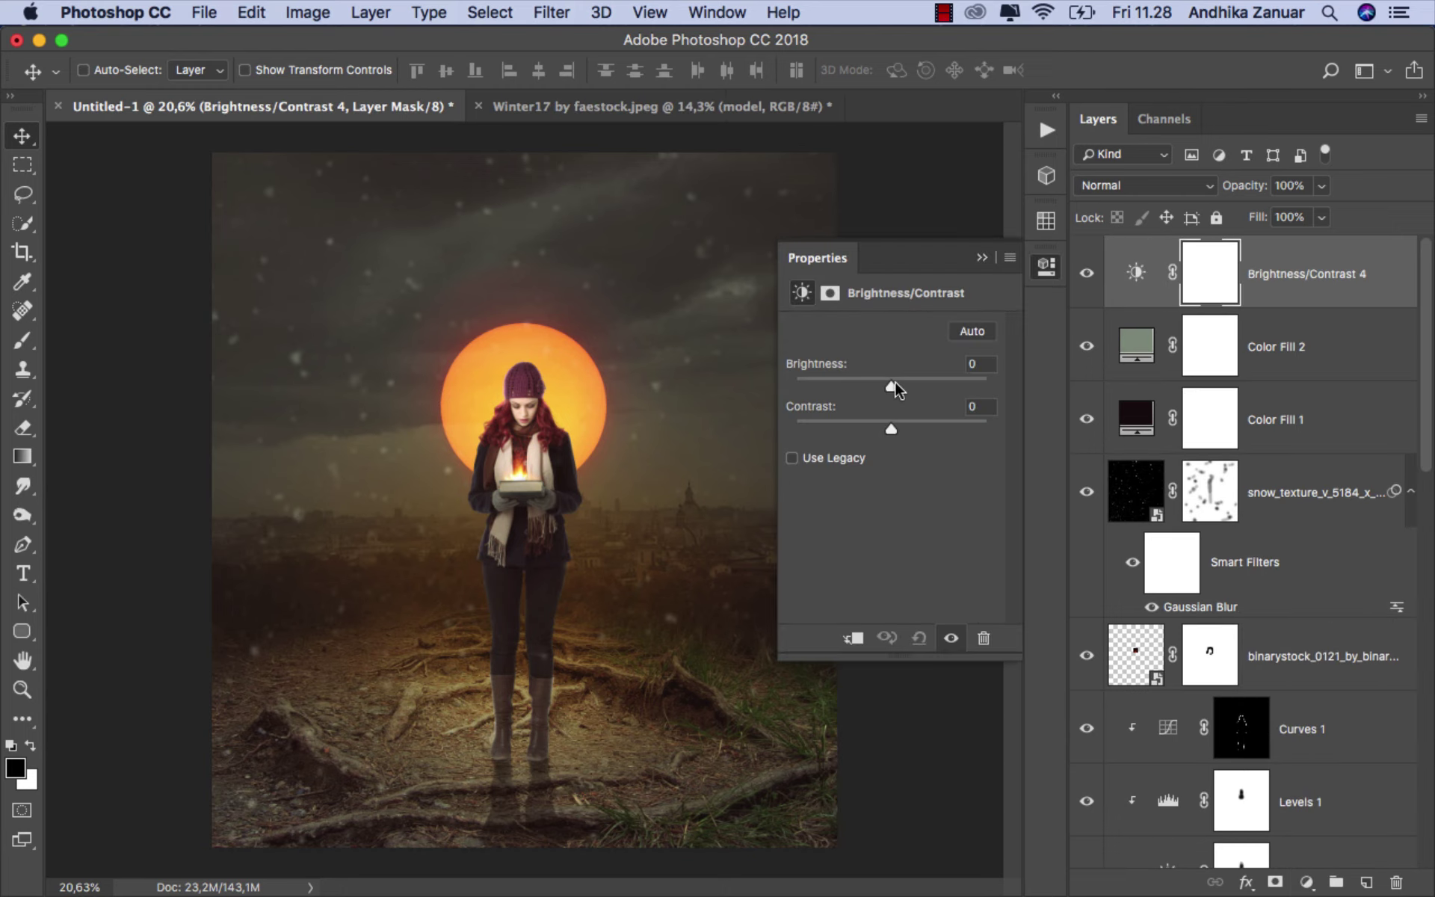
drag(895, 383, 897, 384)
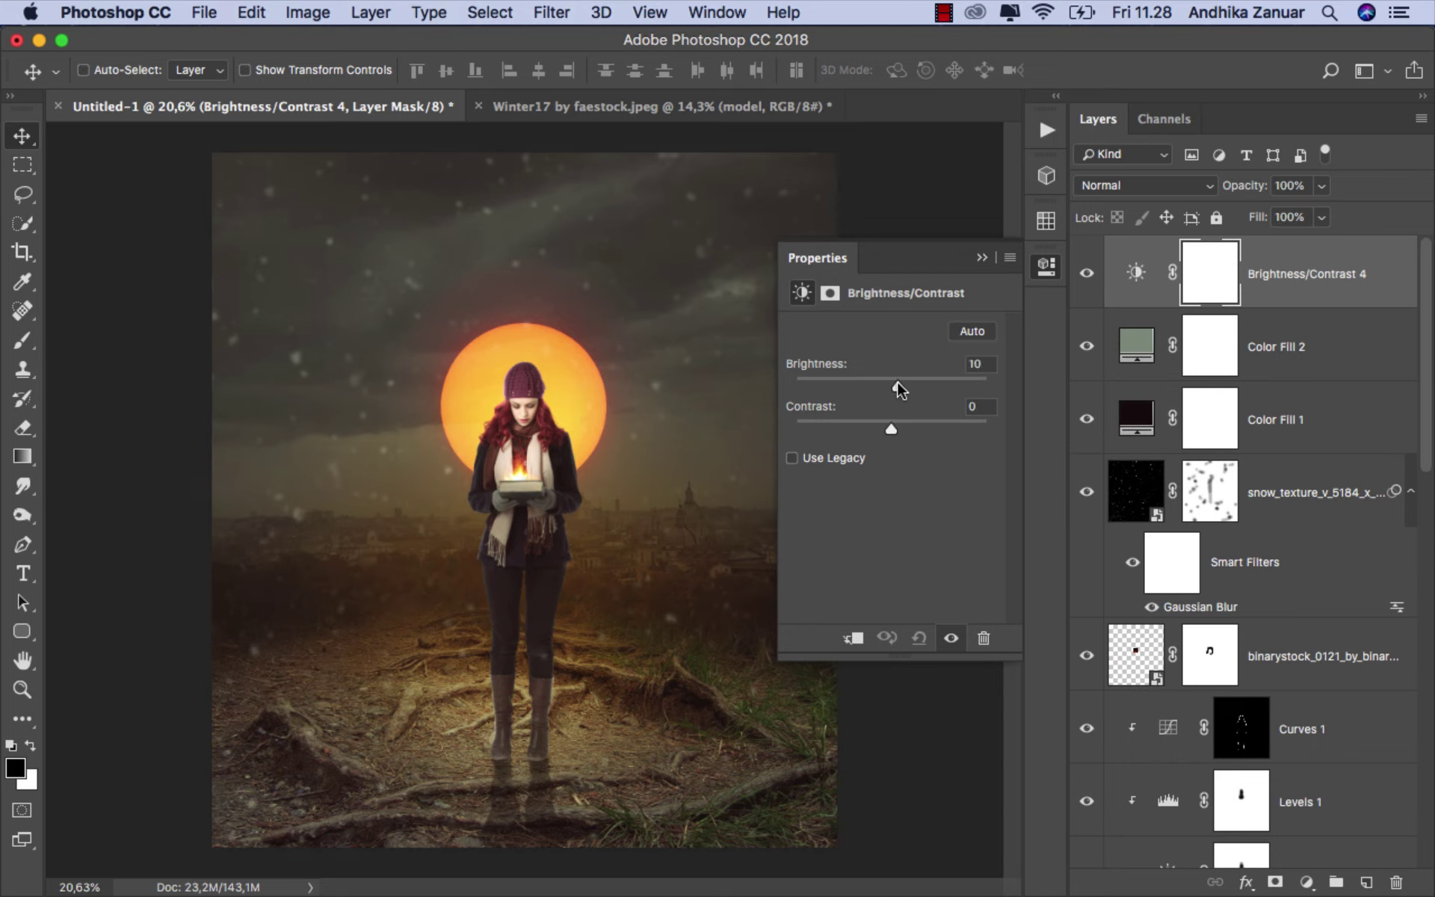
click(983, 258)
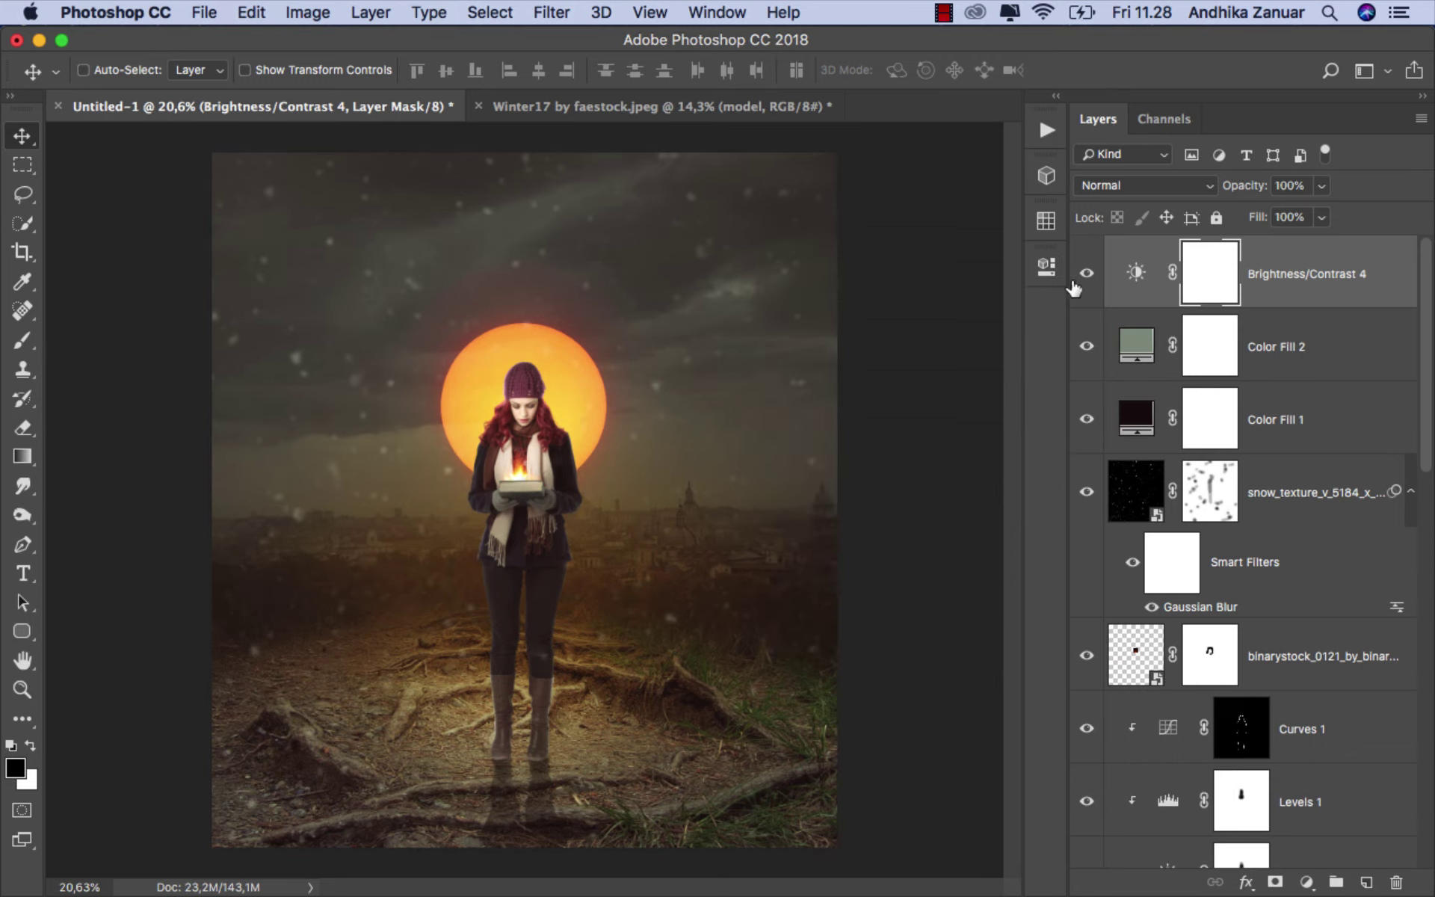
click(1084, 279)
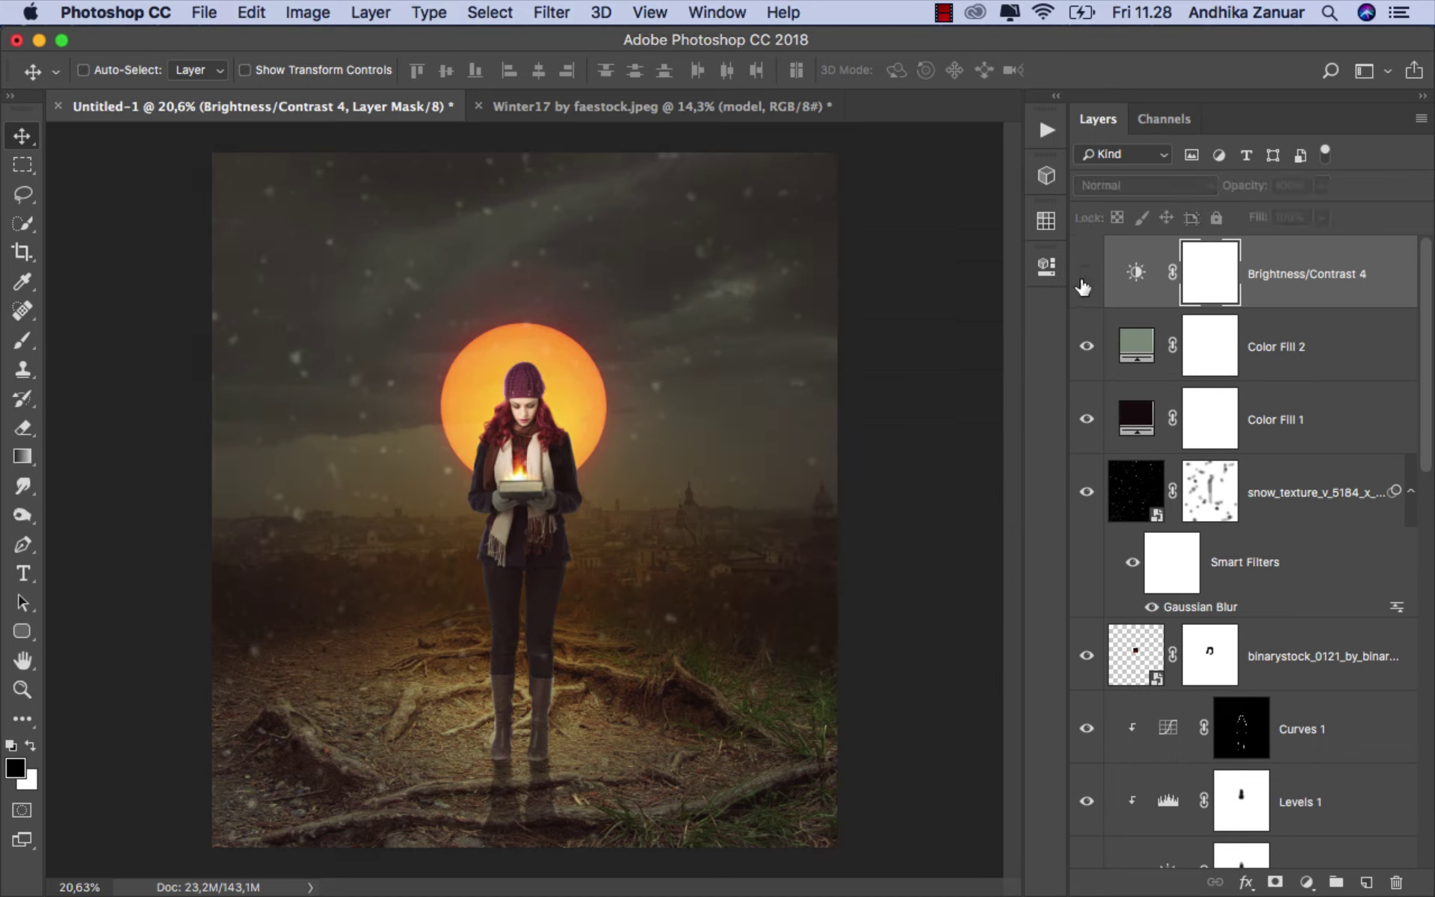
click(1273, 286)
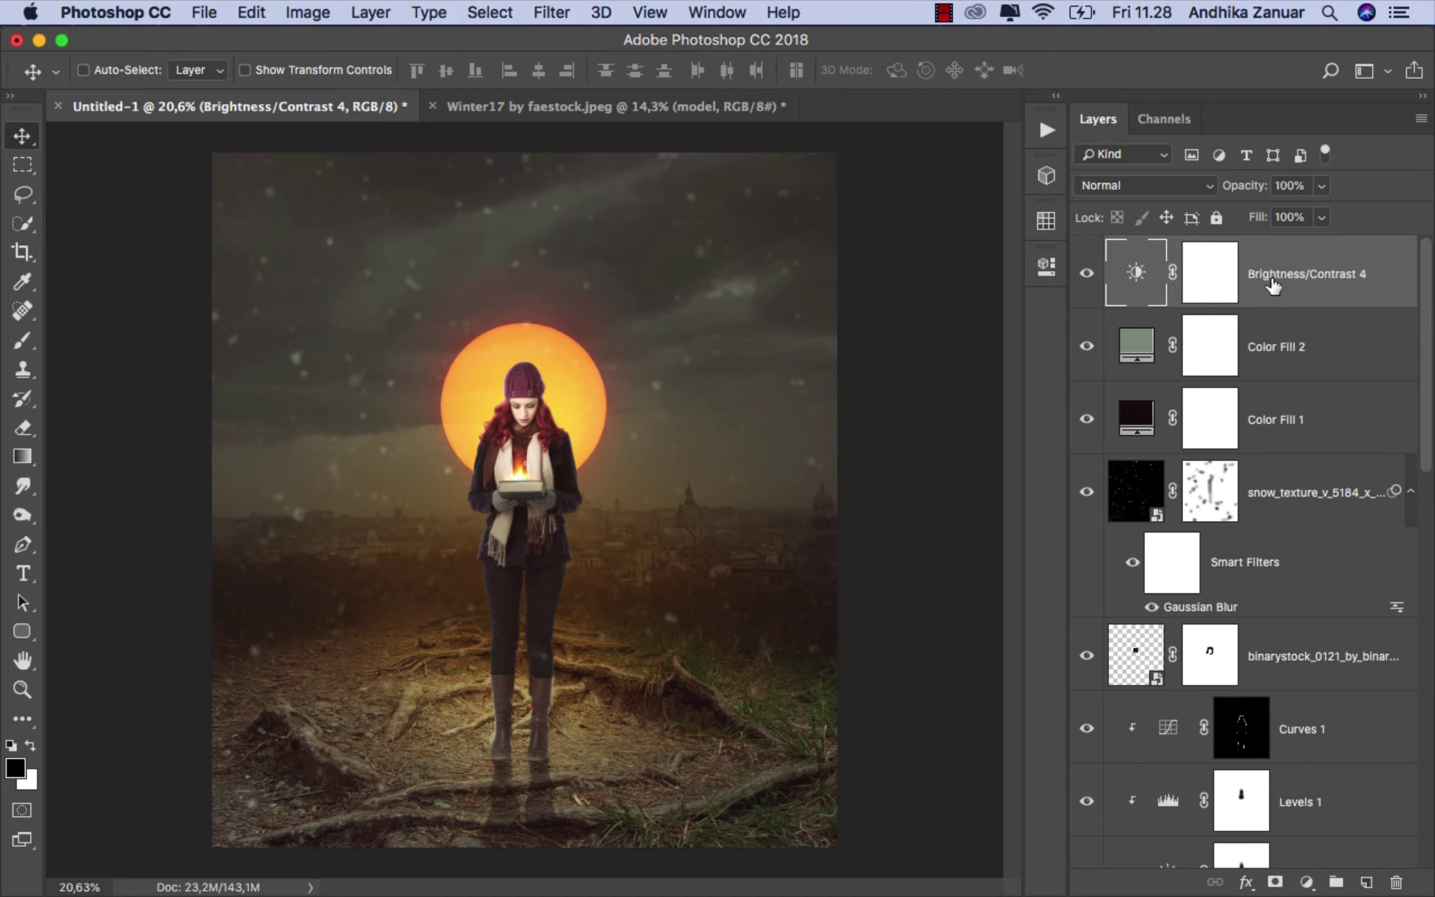
Step: Add another Brightness/Contrast layer with brightness lowered to -30, then compare before and after
click(1307, 882)
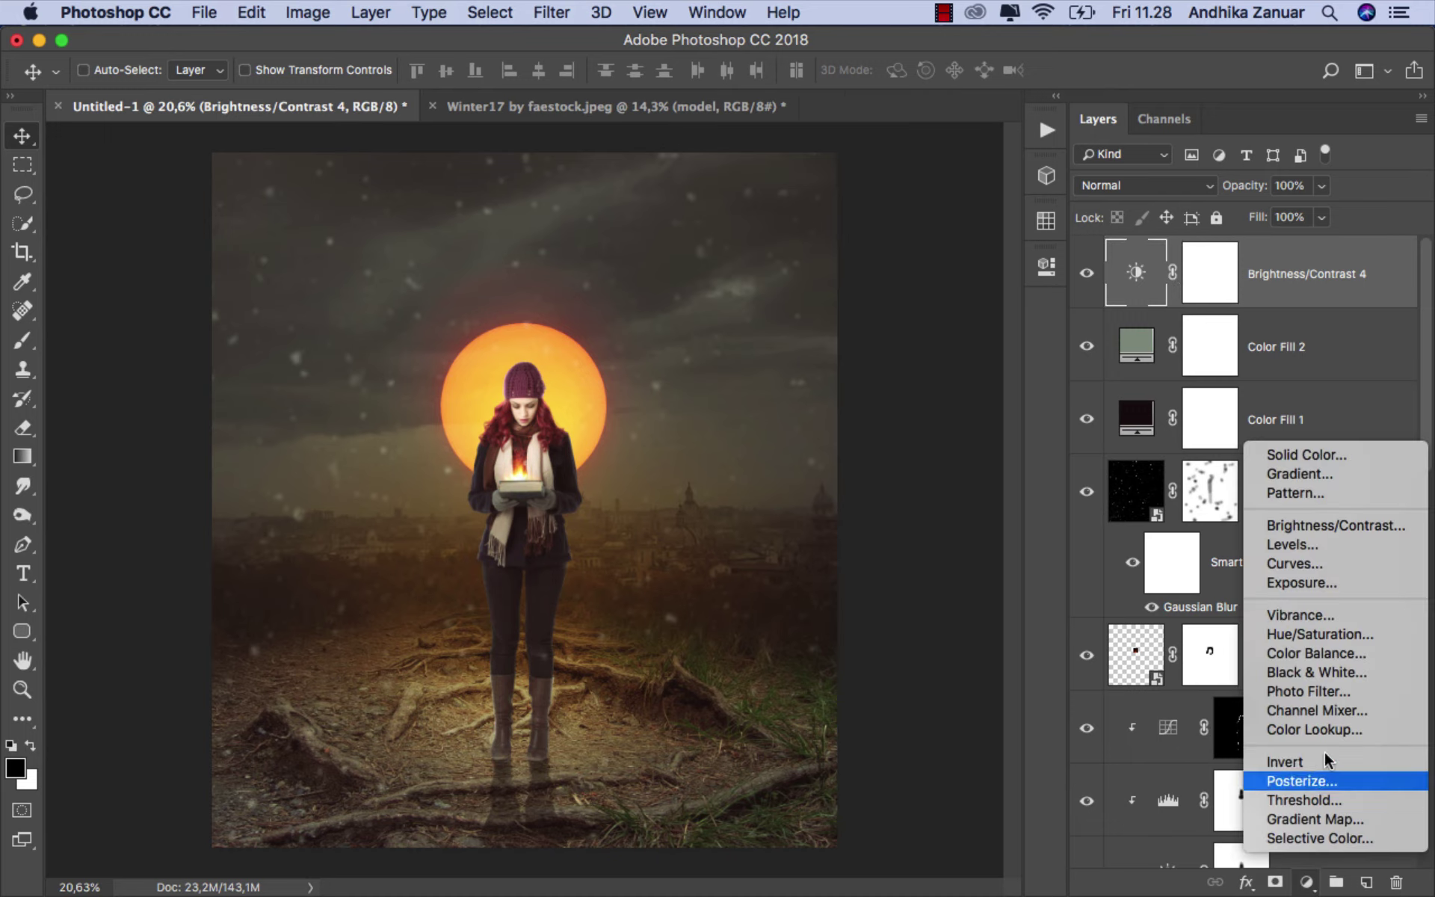
click(1344, 523)
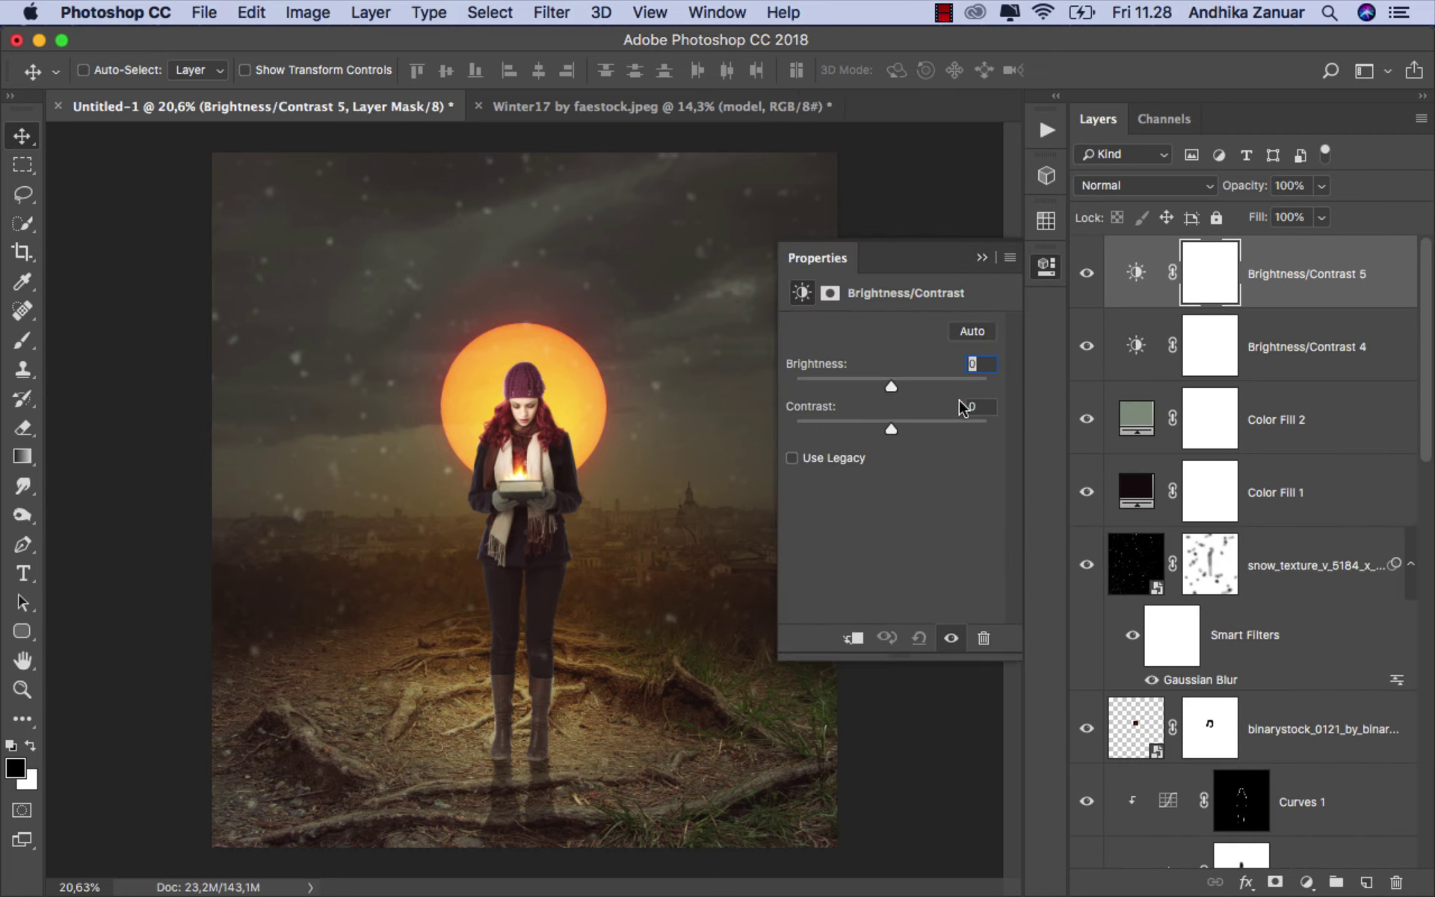
drag(891, 386, 874, 386)
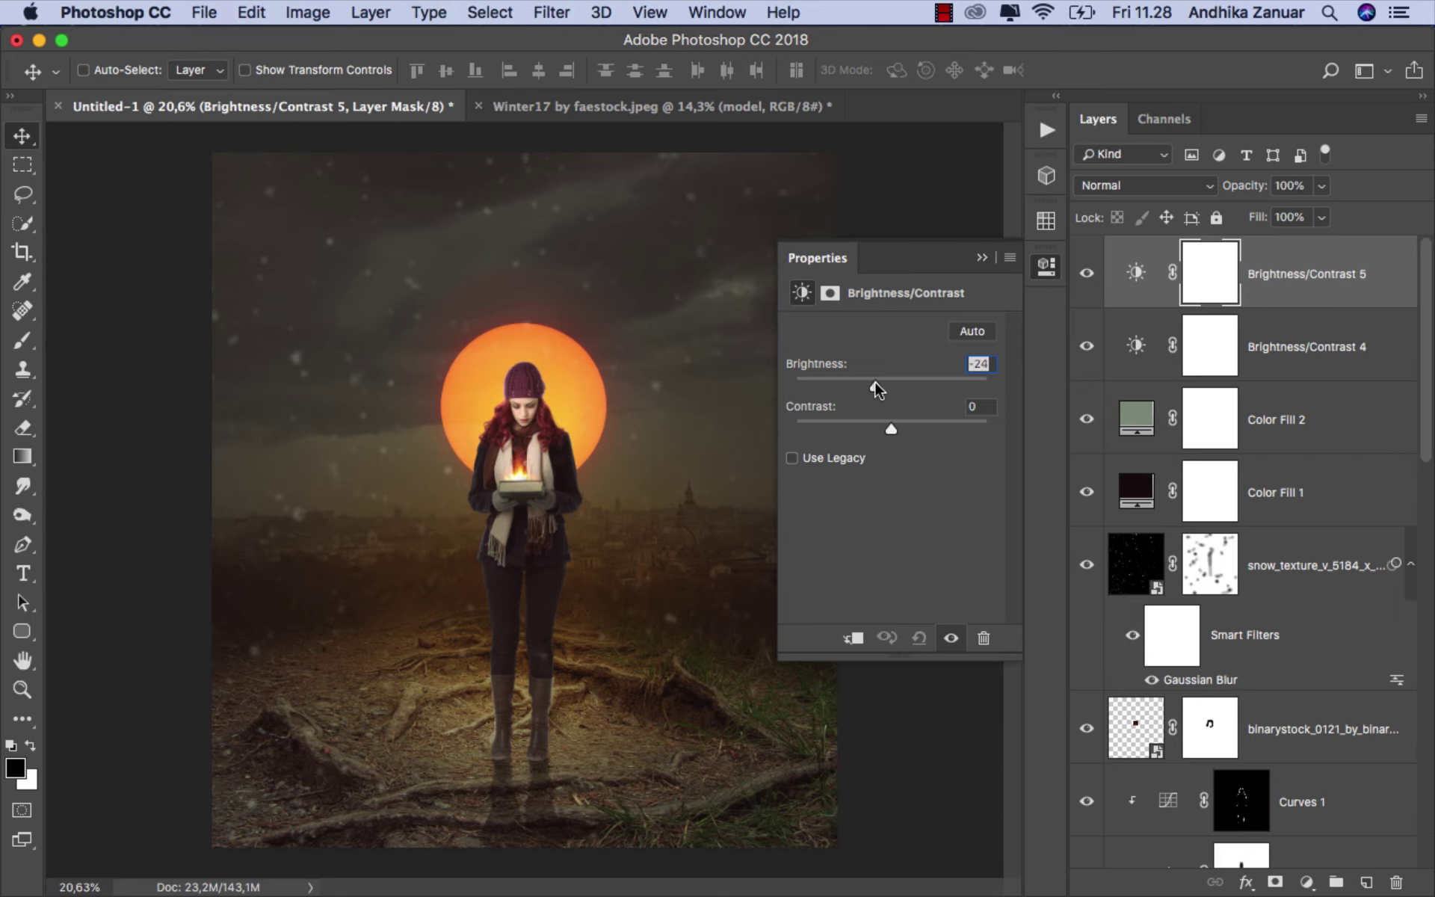
drag(872, 382, 870, 382)
click(982, 258)
click(1087, 273)
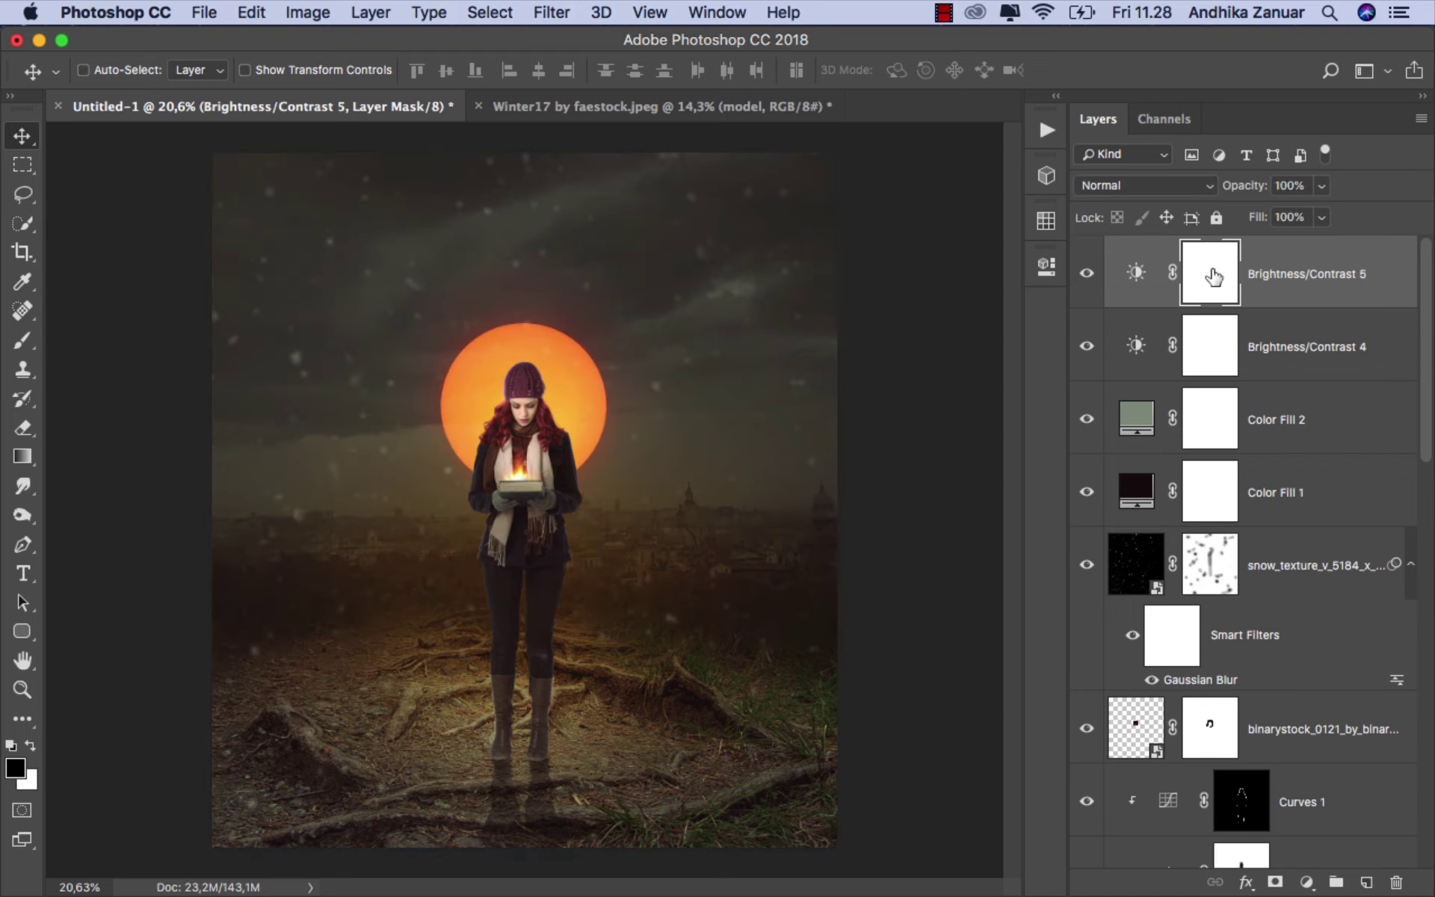
Step: Invert the Brightness/Contrast 5 mask and set a white 1100 px brush at 11% opacity
key(super+i)
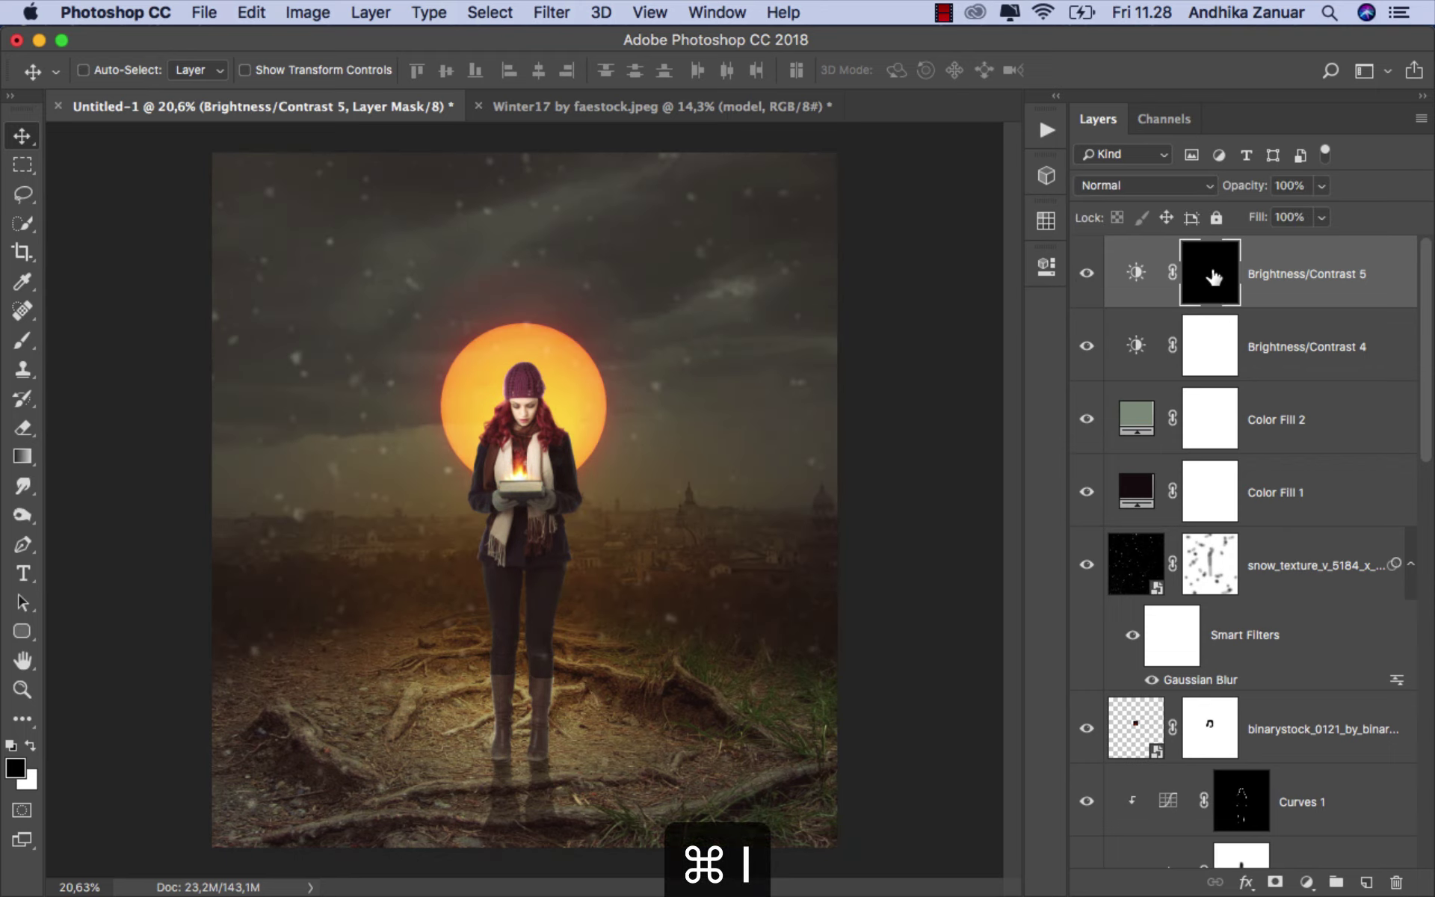
click(31, 745)
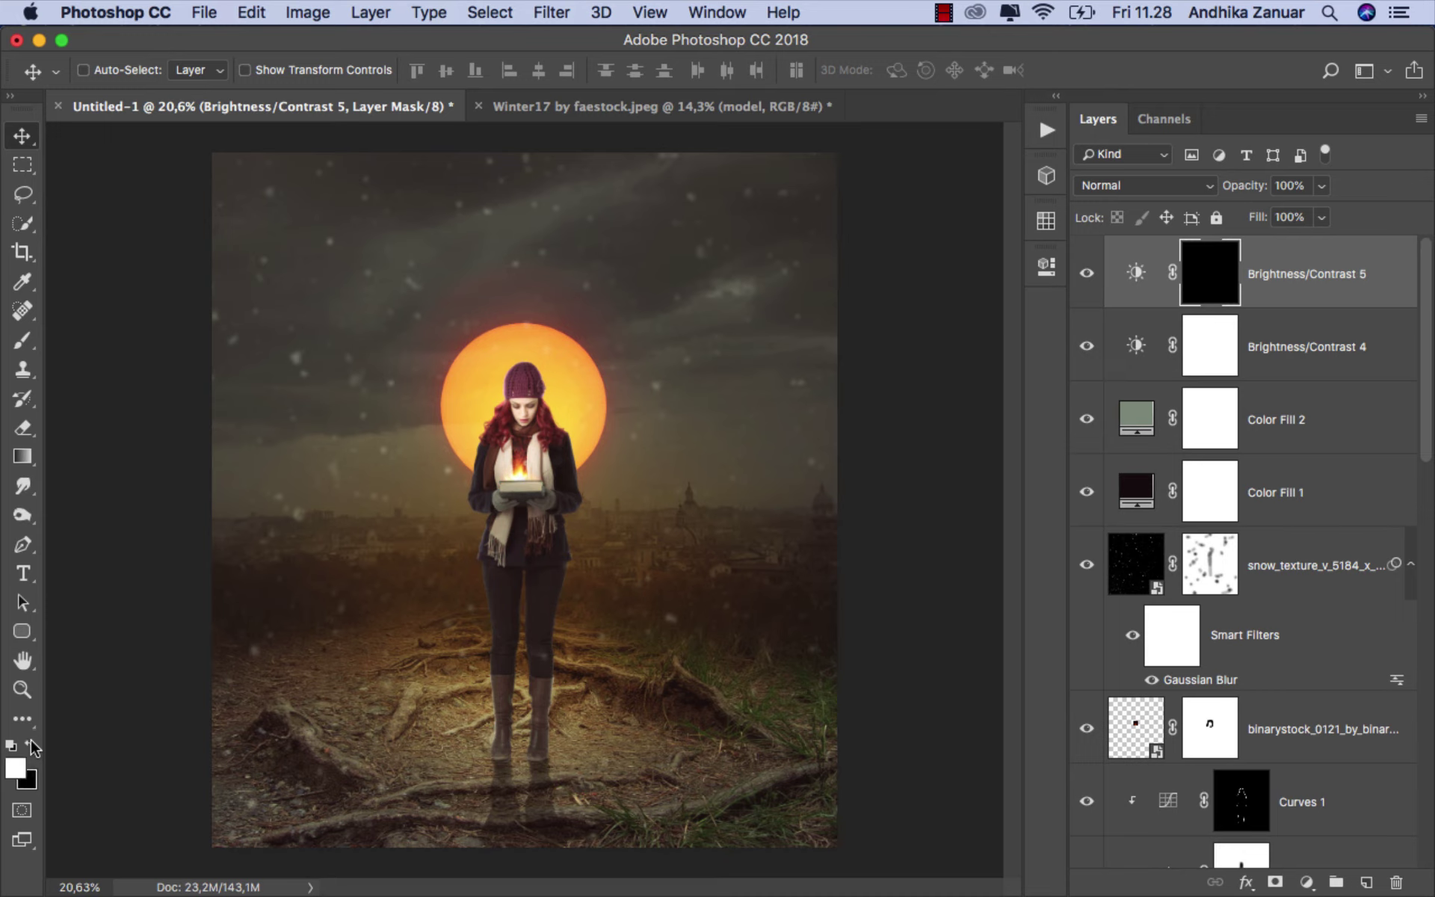
click(22, 341)
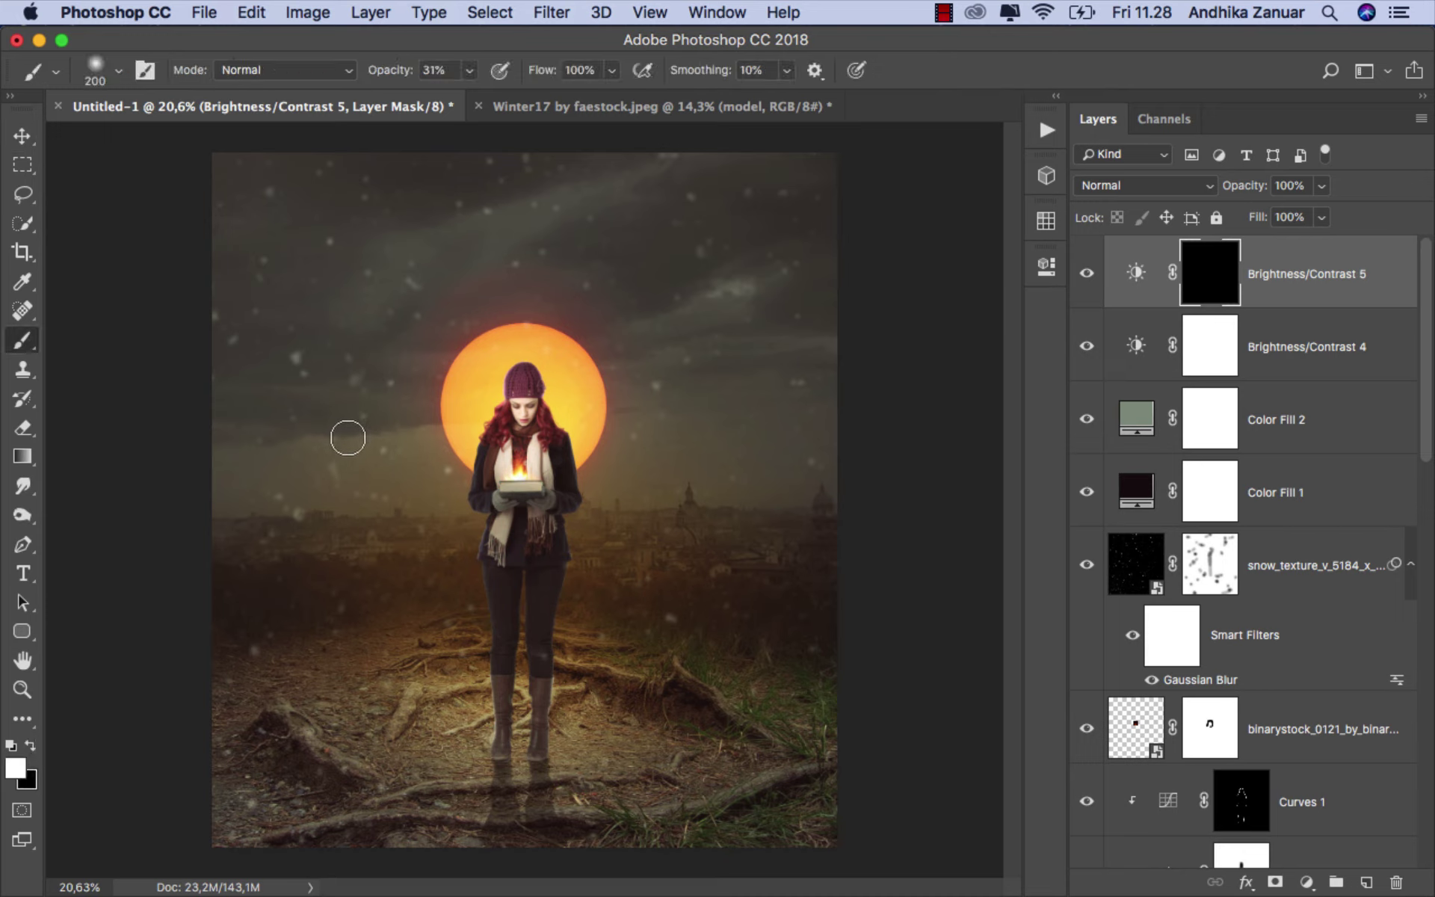
key(bracketright)
key(bracketright)
key(bracketright)
key(bracketright)
key(bracketright)
key(bracketright)
key(bracketright)
key(bracketright)
key(bracketright)
key(bracketright)
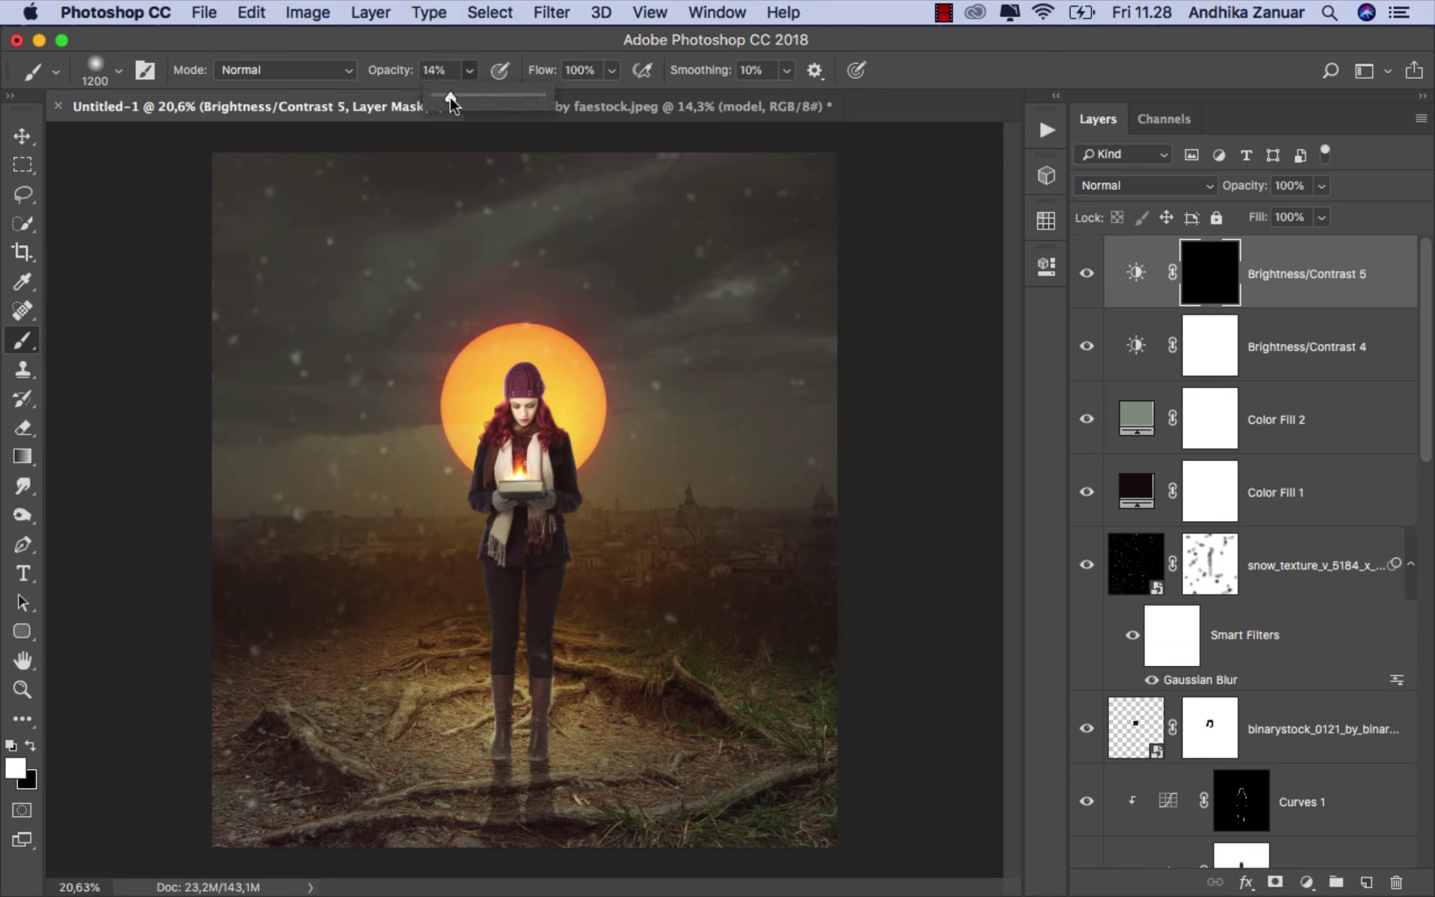
click(470, 70)
drag(470, 95, 449, 103)
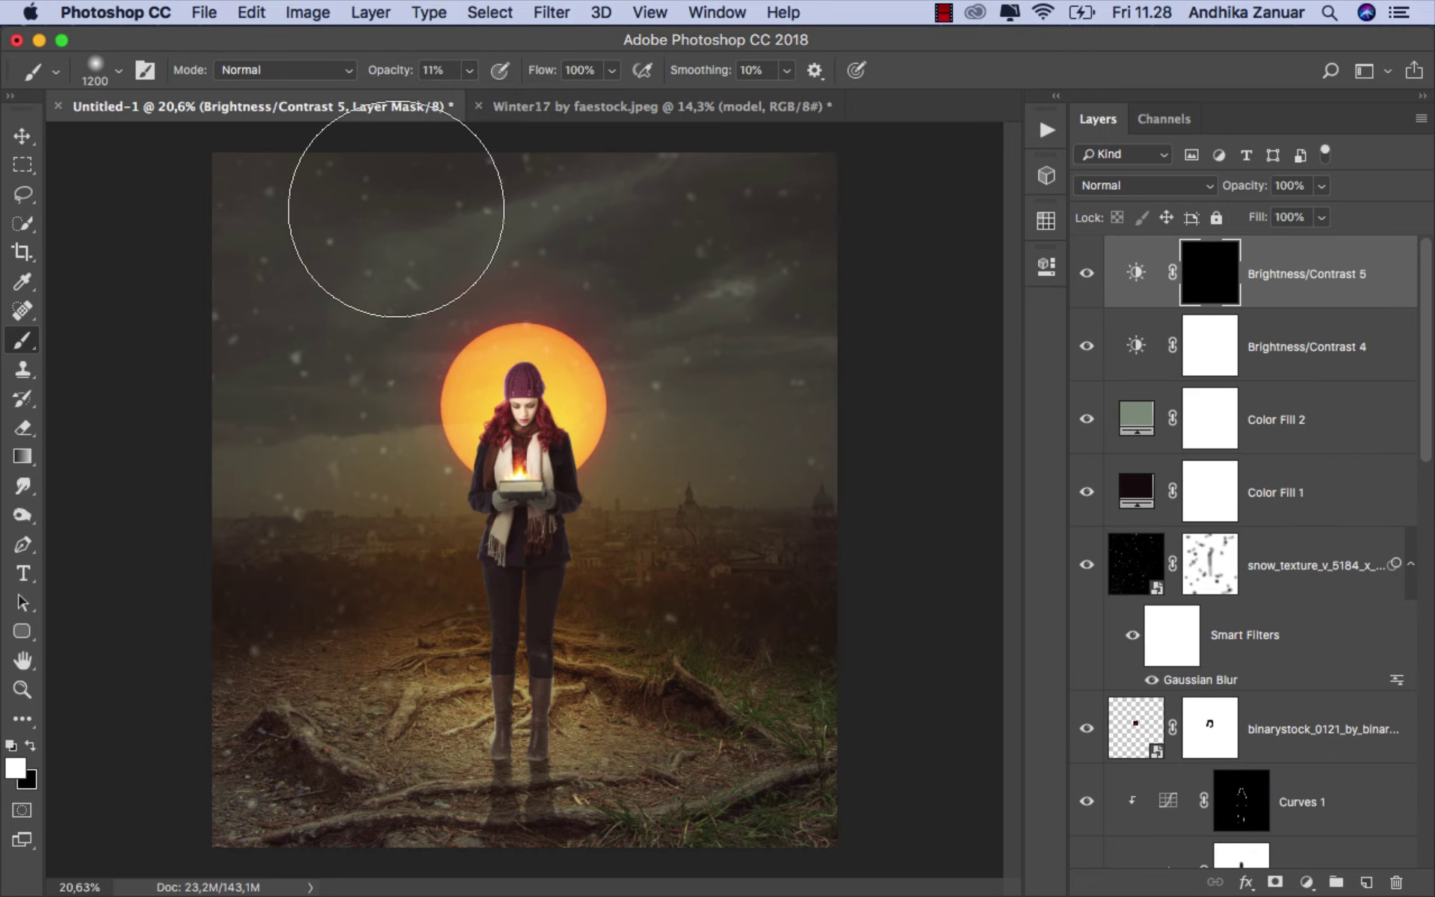
scroll(366, 686, down, 1)
Step: Paint over the image edges to form a soft vignette, comparing the layer on and off
mouse_move(366, 686)
mouse_down()
mouse_move(311, 549)
mouse_move(327, 199)
mouse_move(759, 225)
mouse_move(768, 648)
mouse_move(730, 753)
mouse_move(512, 801)
mouse_move(359, 808)
mouse_move(317, 790)
mouse_move(254, 359)
mouse_move(298, 381)
mouse_up()
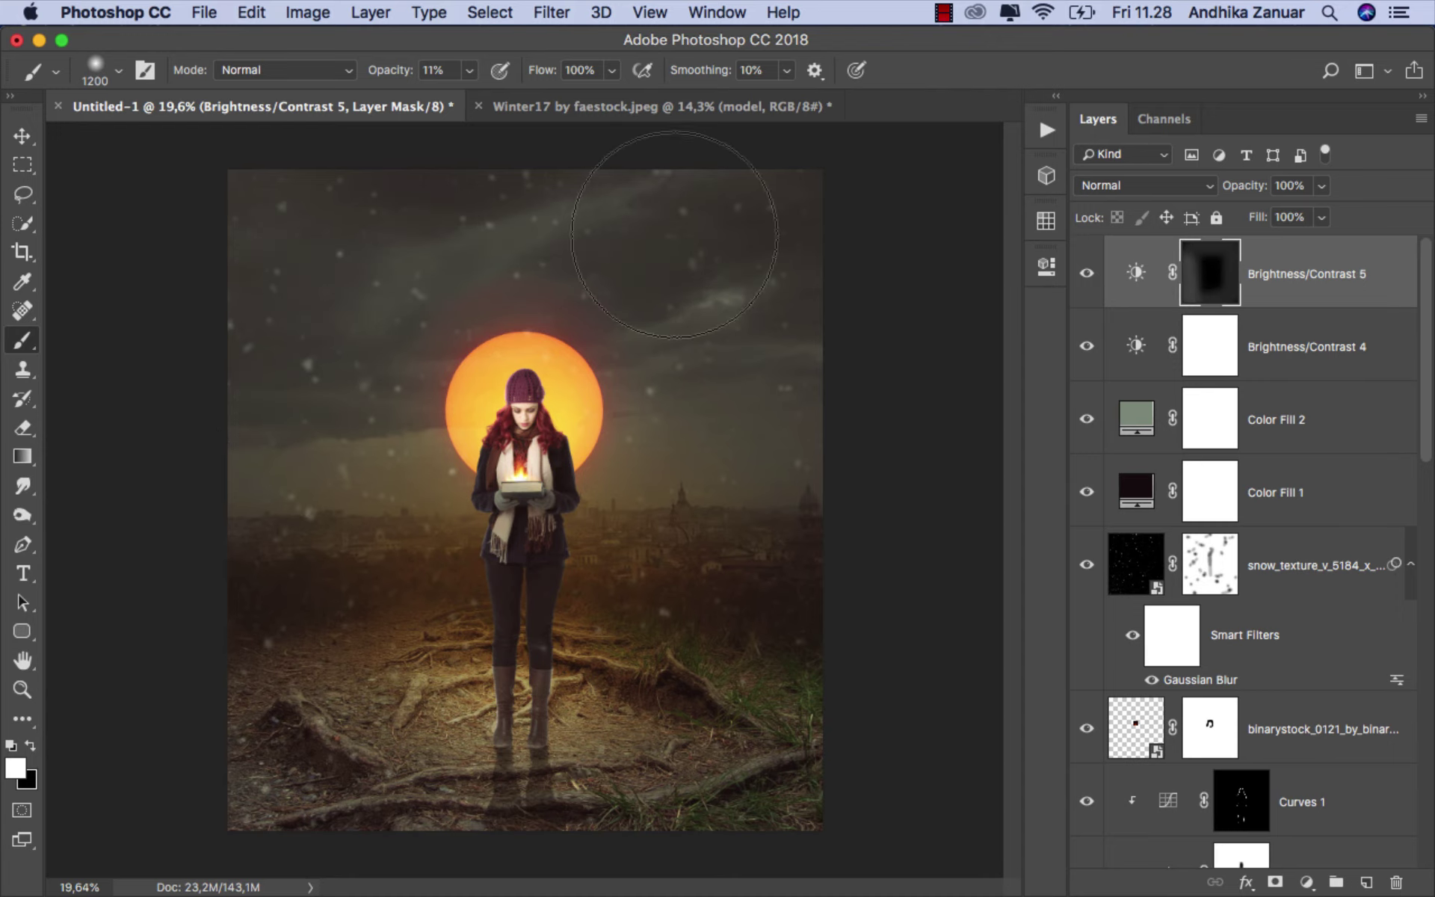
mouse_move(694, 202)
mouse_down()
mouse_move(759, 263)
mouse_move(321, 214)
mouse_move(819, 210)
mouse_up()
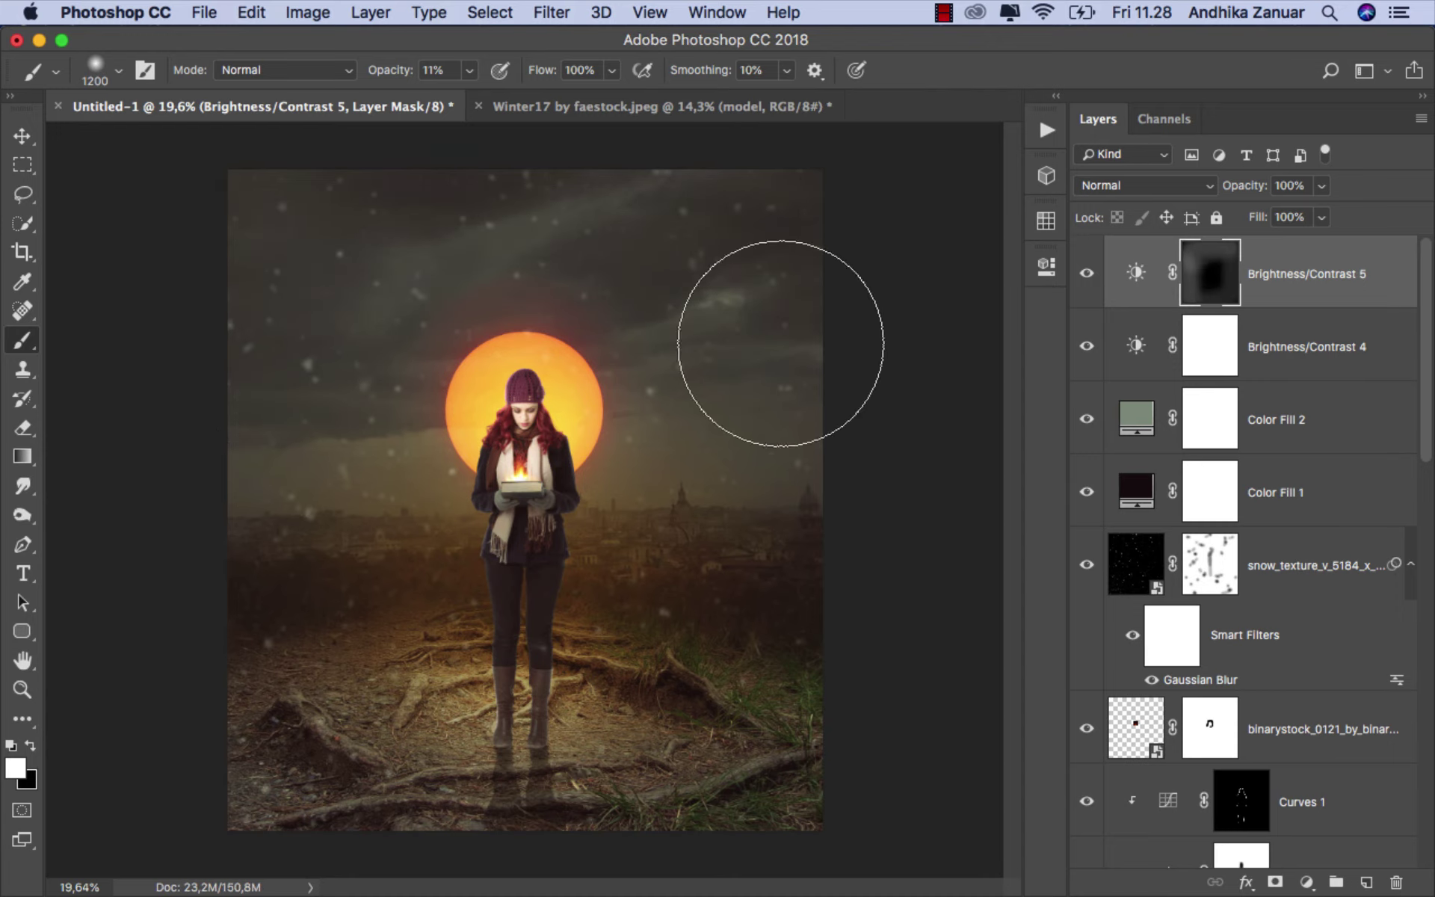
mouse_move(744, 758)
mouse_down()
mouse_move(481, 826)
mouse_move(378, 785)
mouse_up()
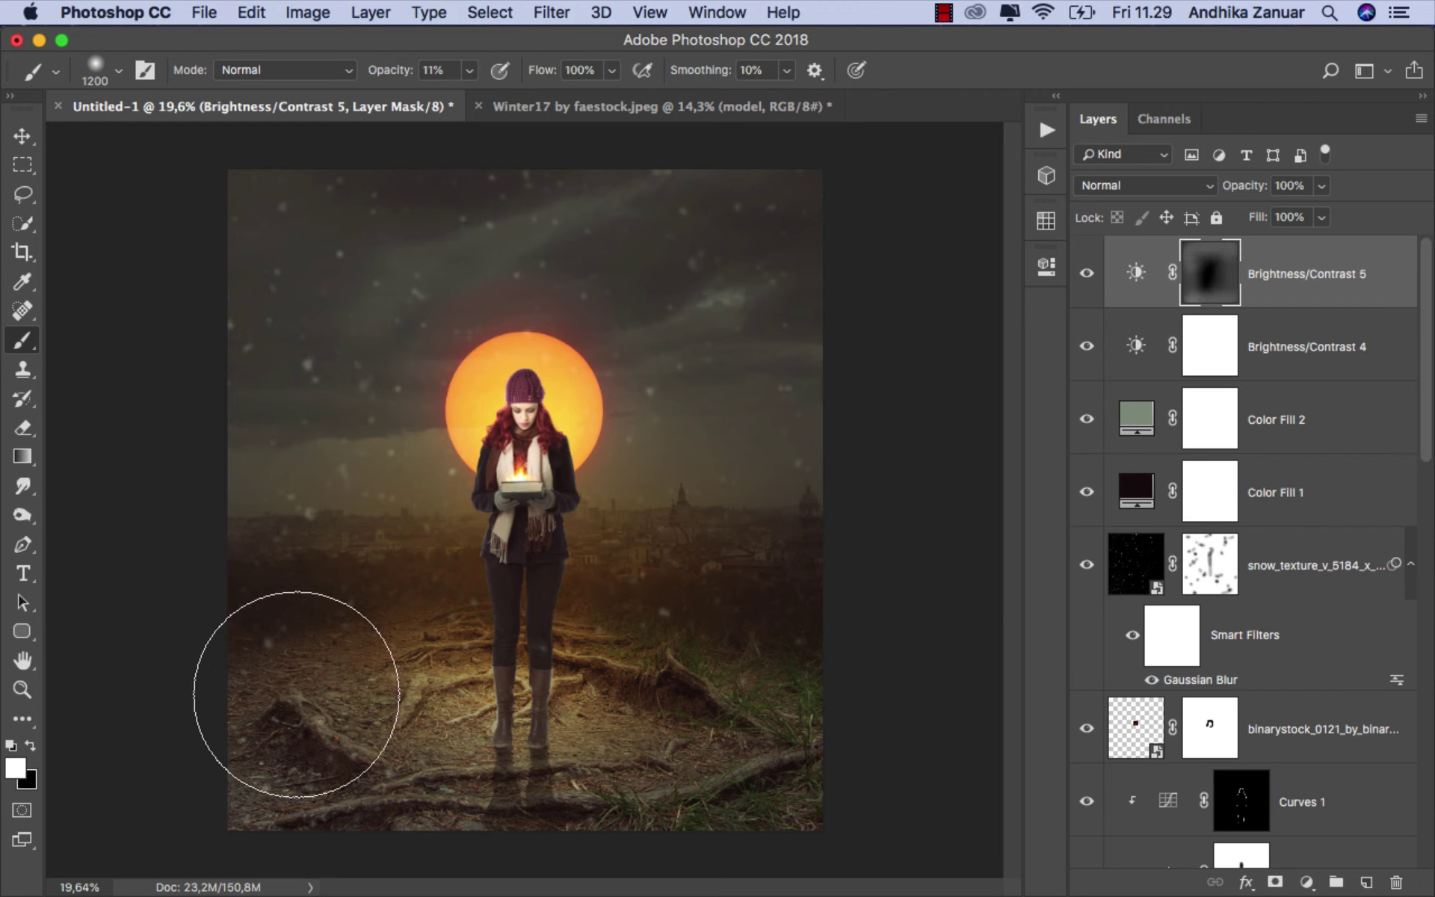
mouse_move(277, 289)
mouse_down()
mouse_move(440, 246)
mouse_move(776, 346)
mouse_move(779, 734)
mouse_up()
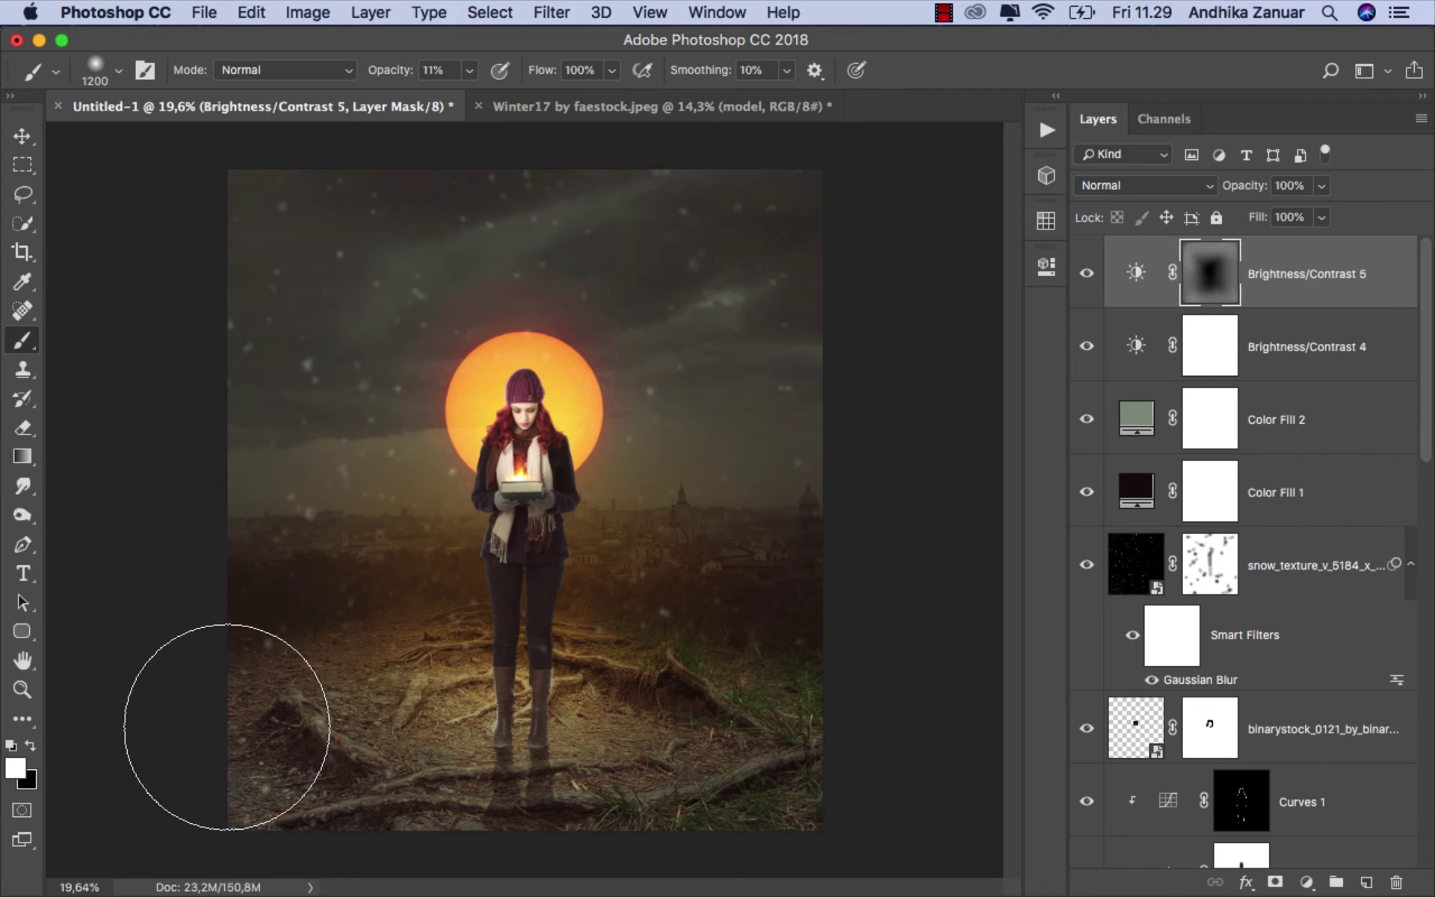
click(1088, 274)
click(1089, 274)
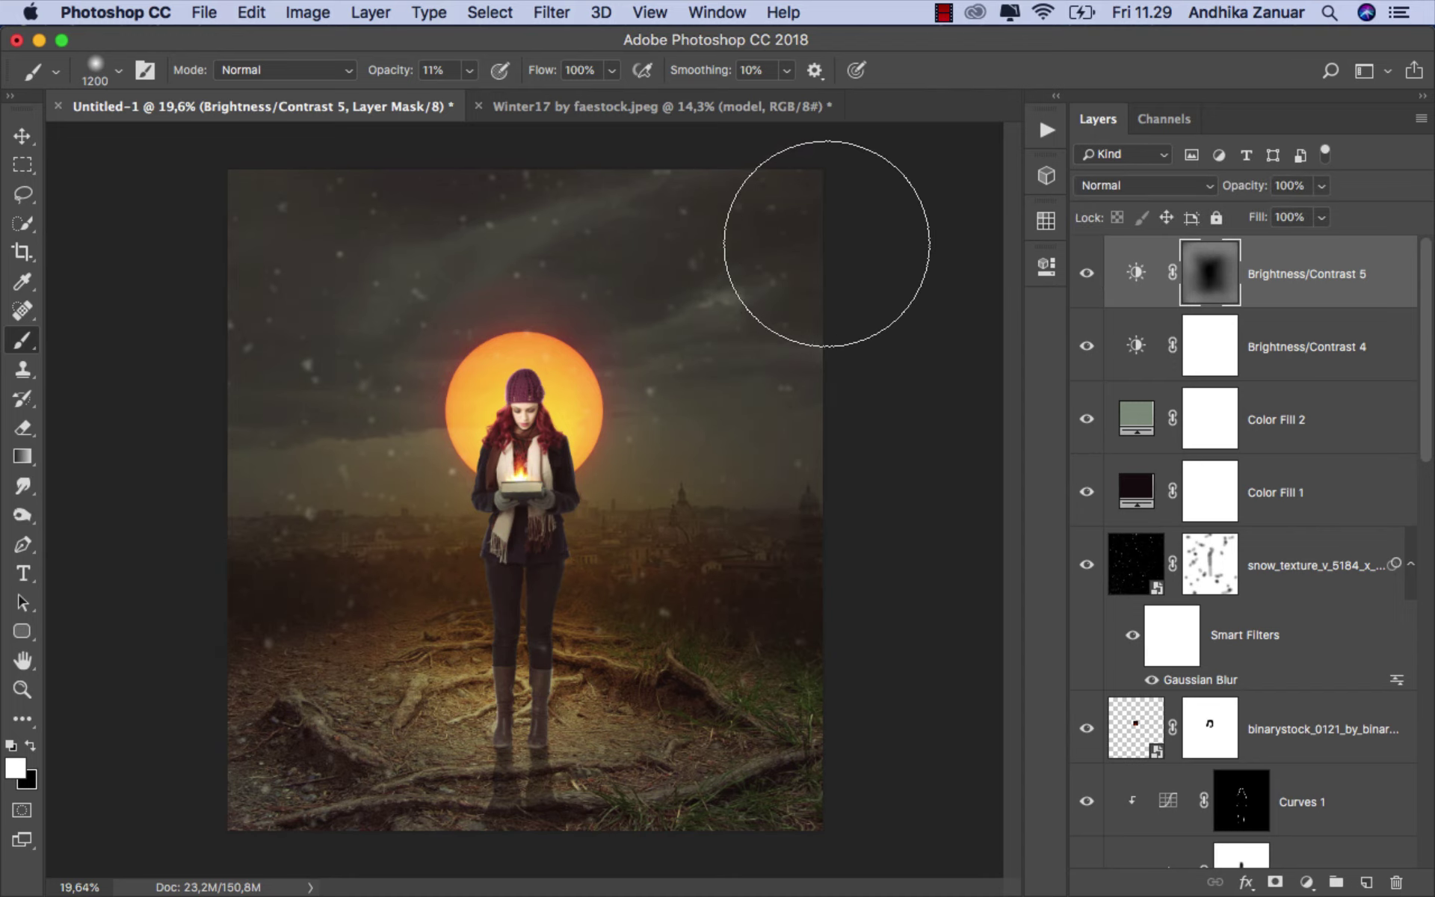
mouse_move(239, 776)
mouse_down()
mouse_move(593, 801)
mouse_move(817, 752)
mouse_up()
click(22, 137)
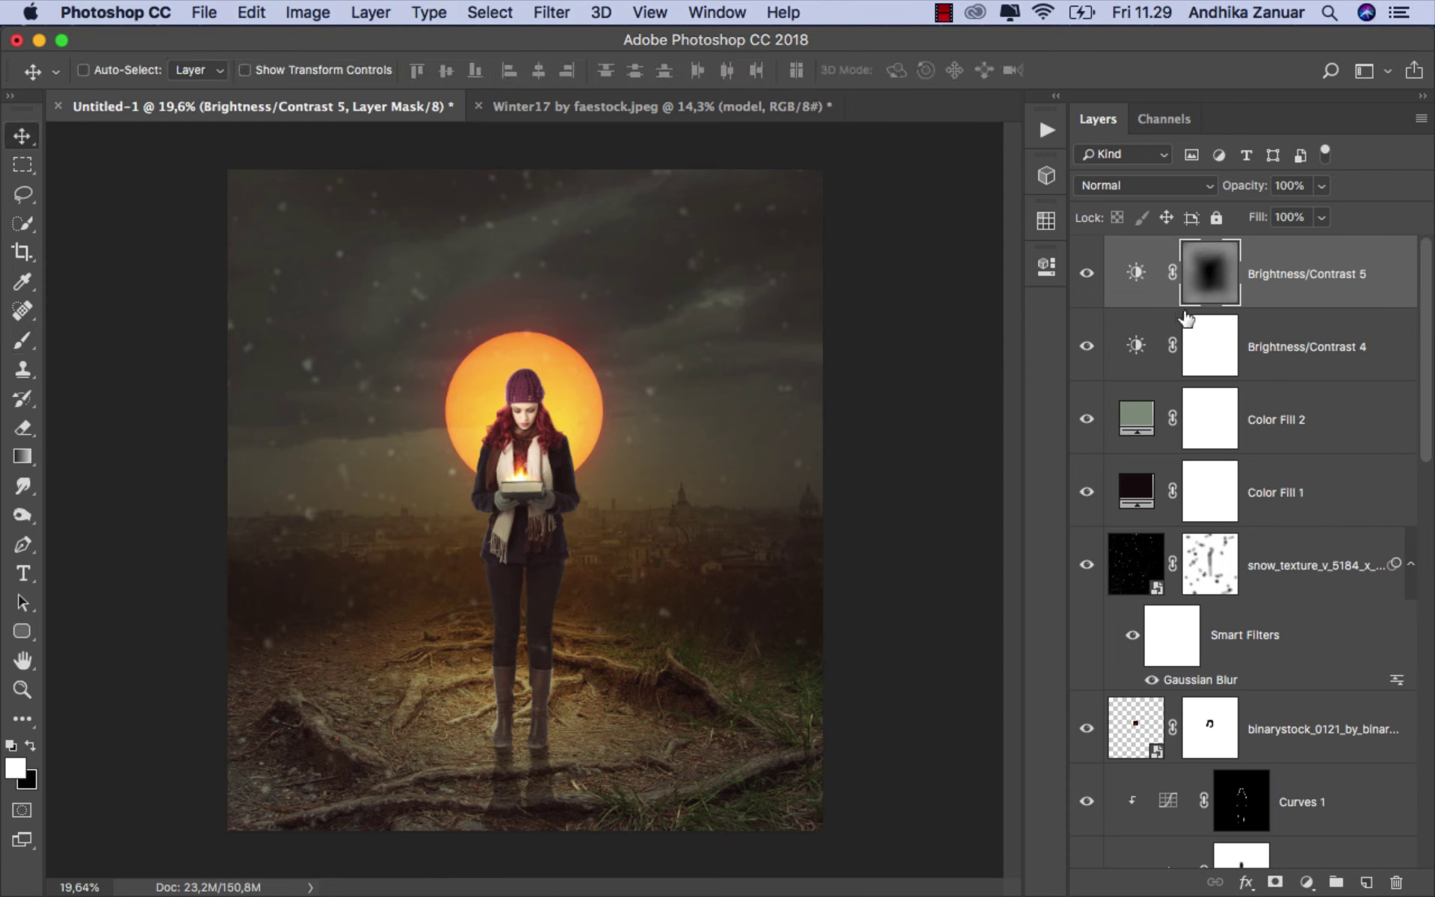
click(1088, 274)
click(1133, 276)
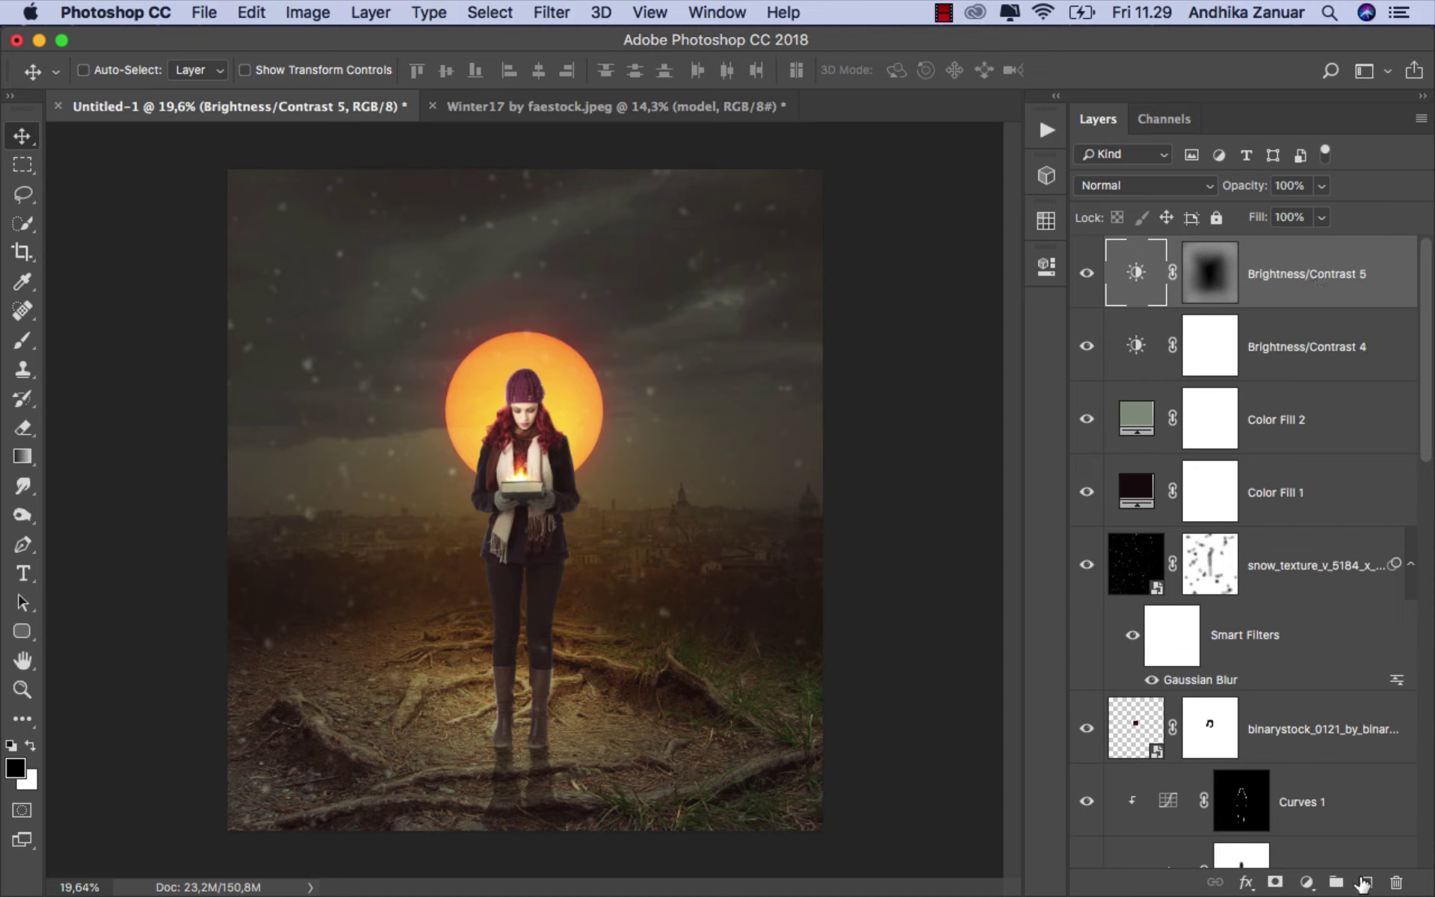
Step: Stamp all visible layers into a new top layer named acr and convert it to a smart object
click(1363, 883)
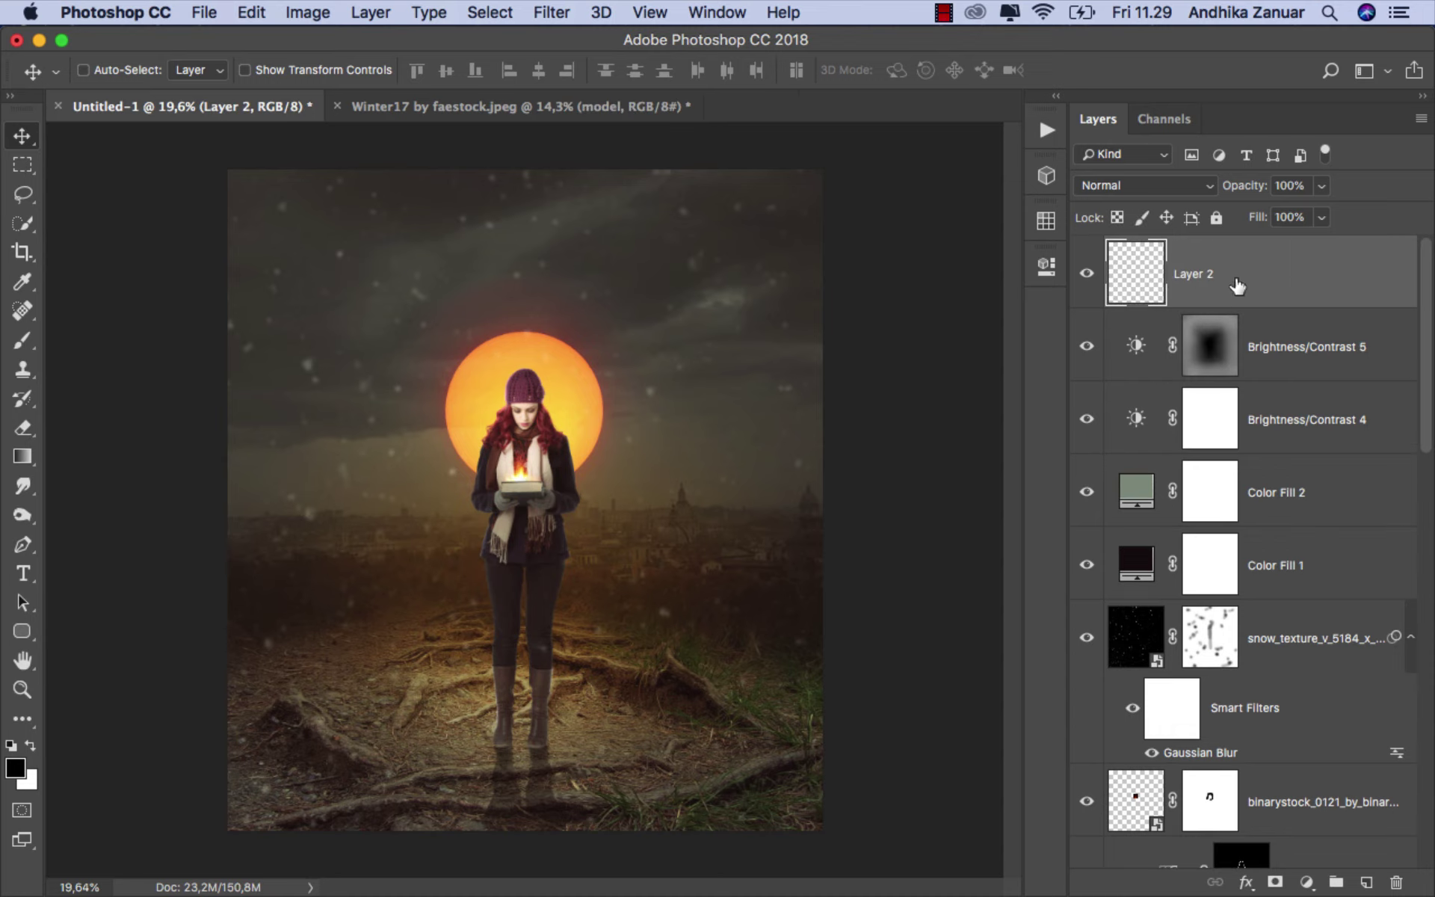
key(alt+shift+super+e)
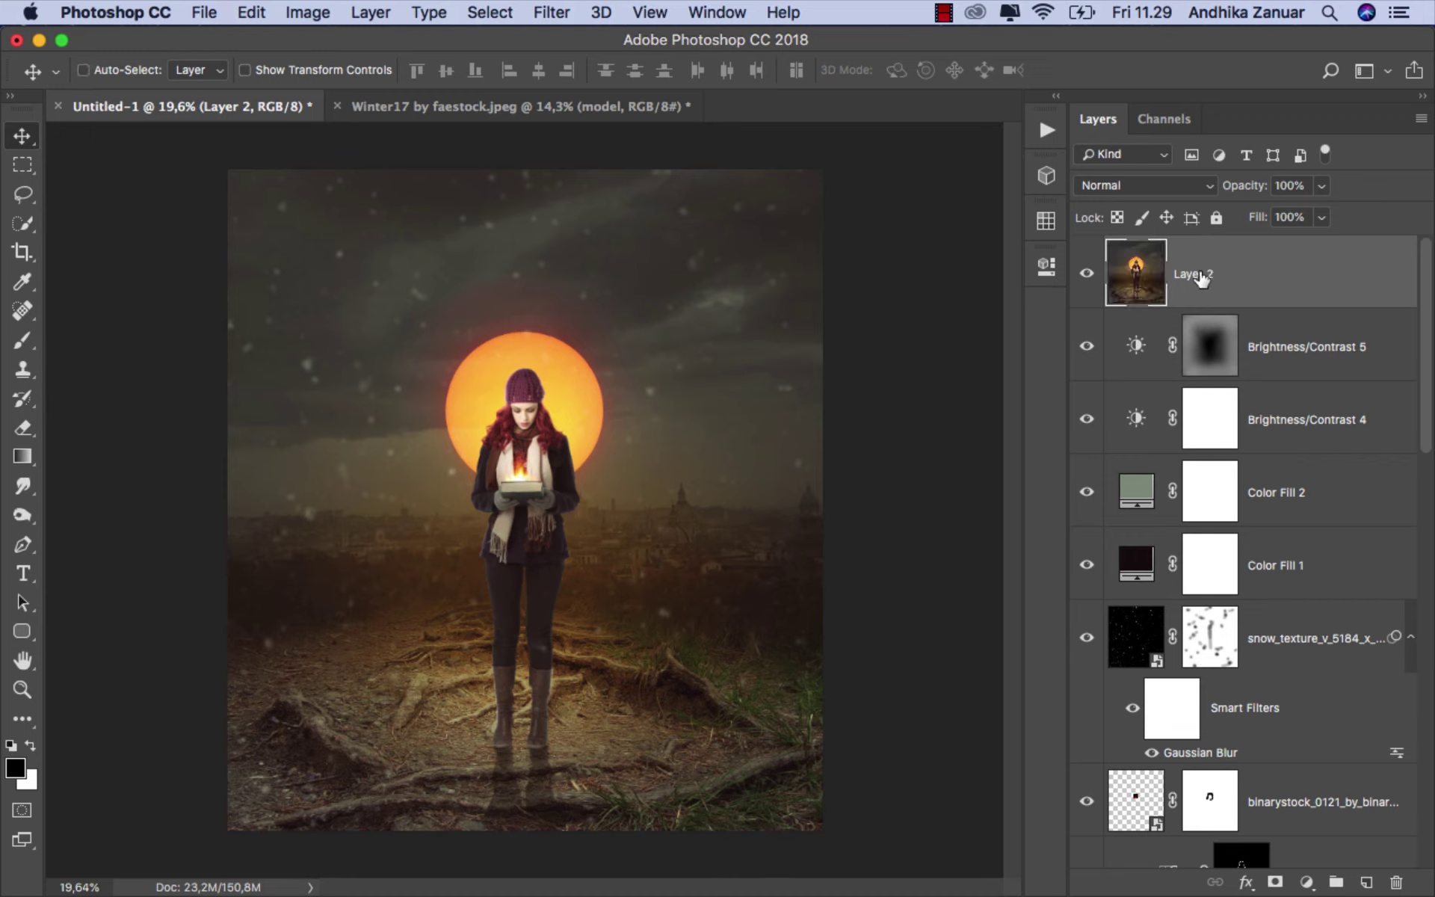
double_click(1200, 273)
text(acr)
key(Return)
right_click(1232, 276)
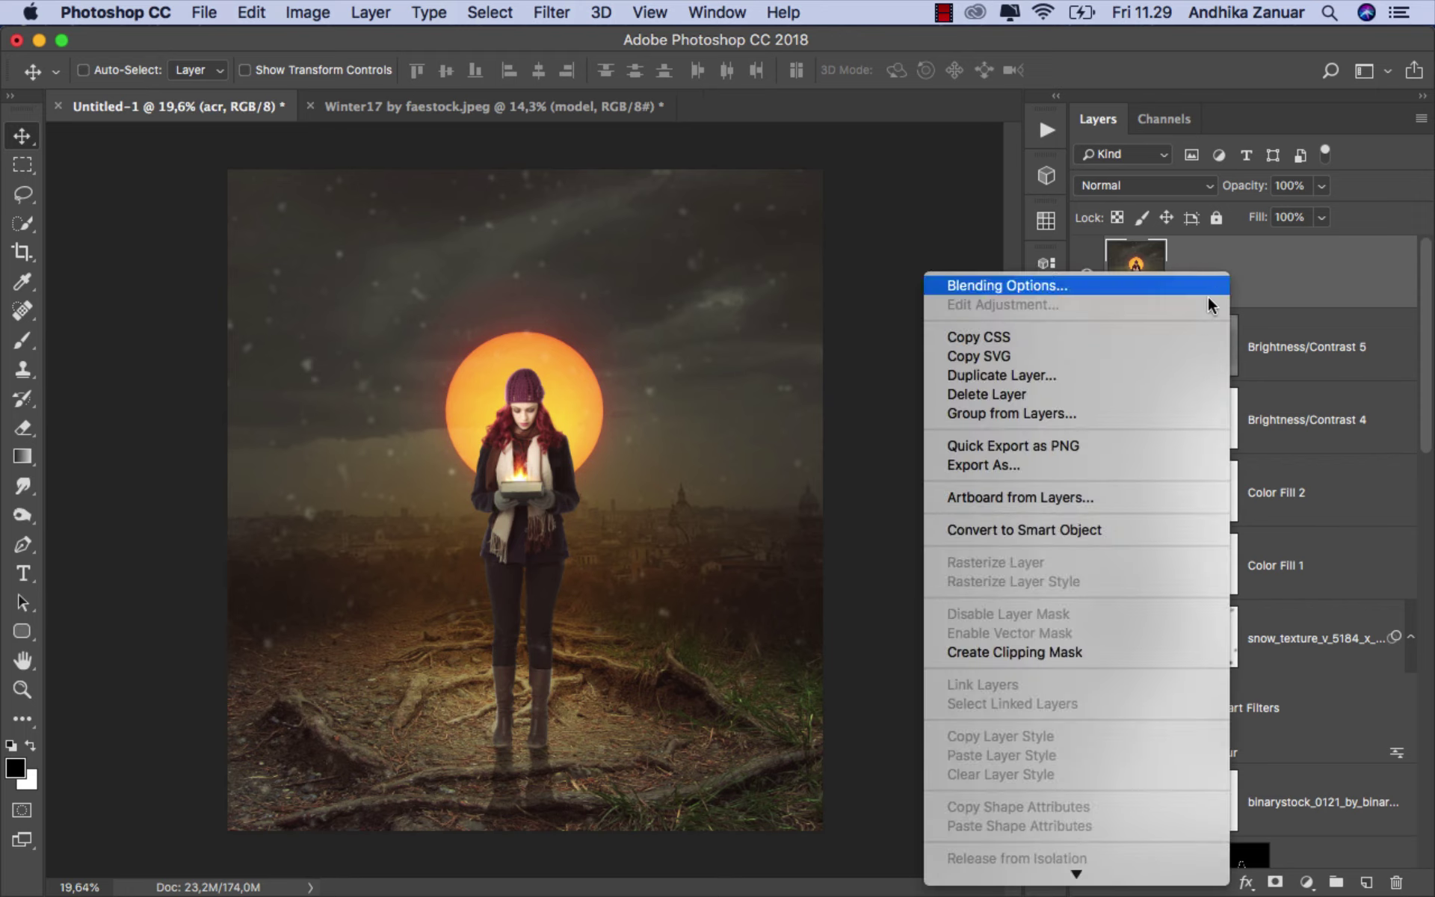
click(1096, 530)
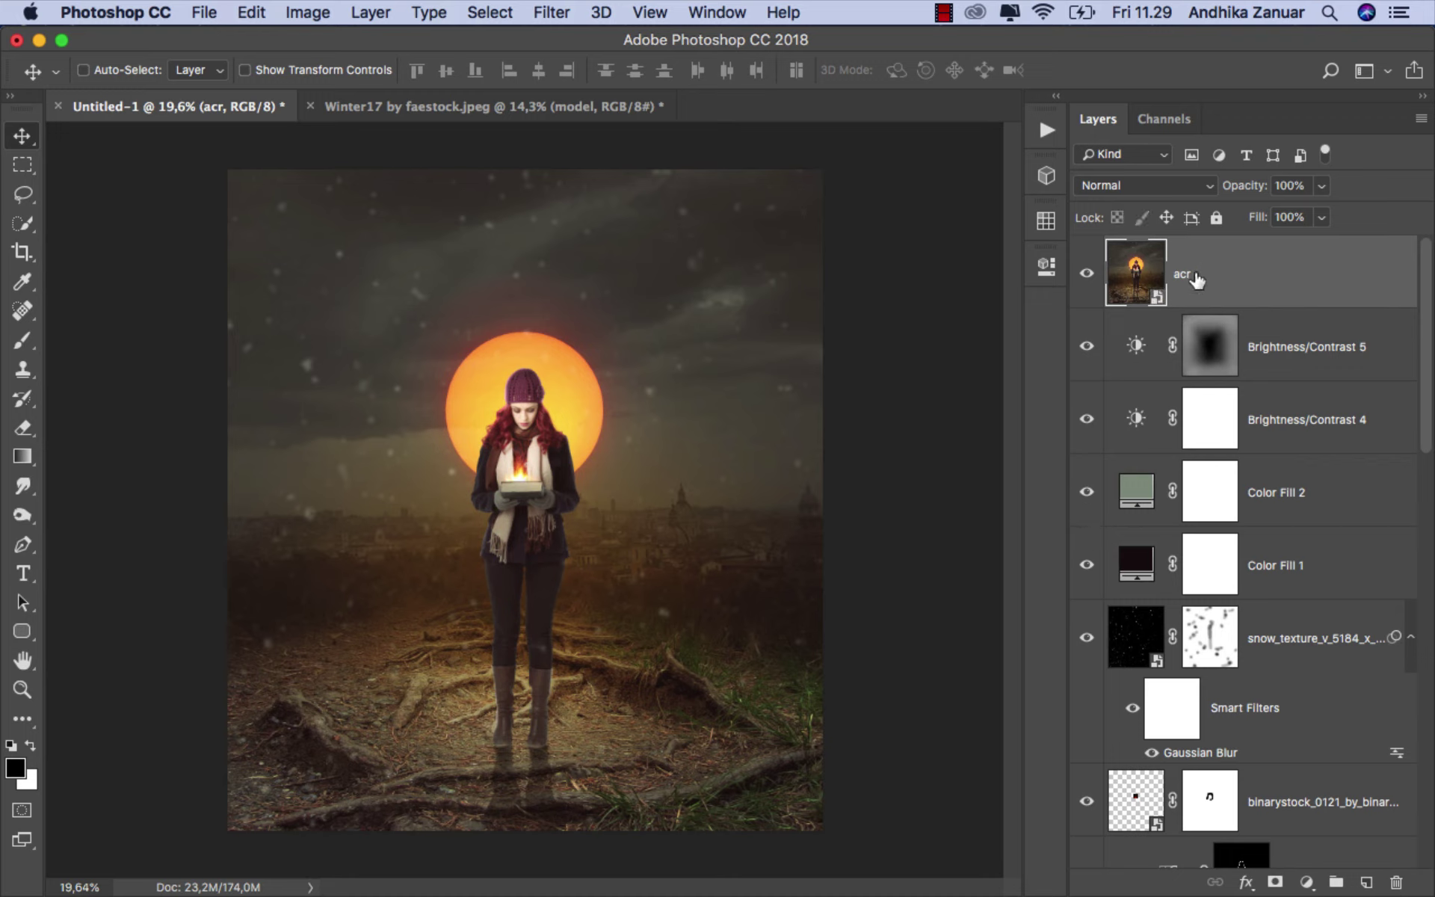
click(568, 17)
Step: Apply Camera Raw to acr with Contrast -8, Highlights -13, Shadows +8, Whites -10, Blacks +3
click(621, 150)
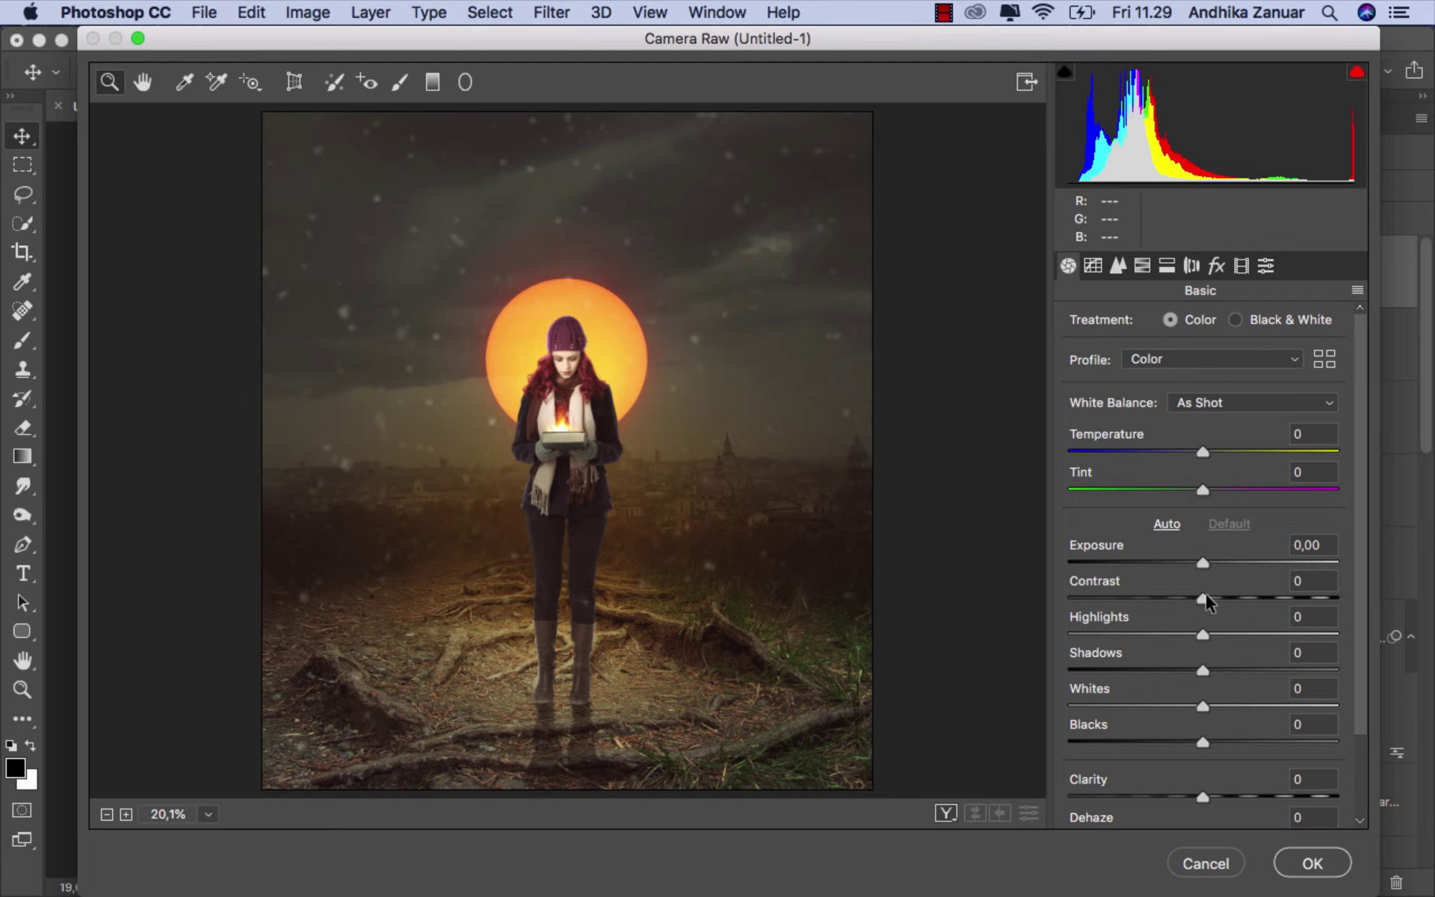
drag(1205, 596, 1191, 598)
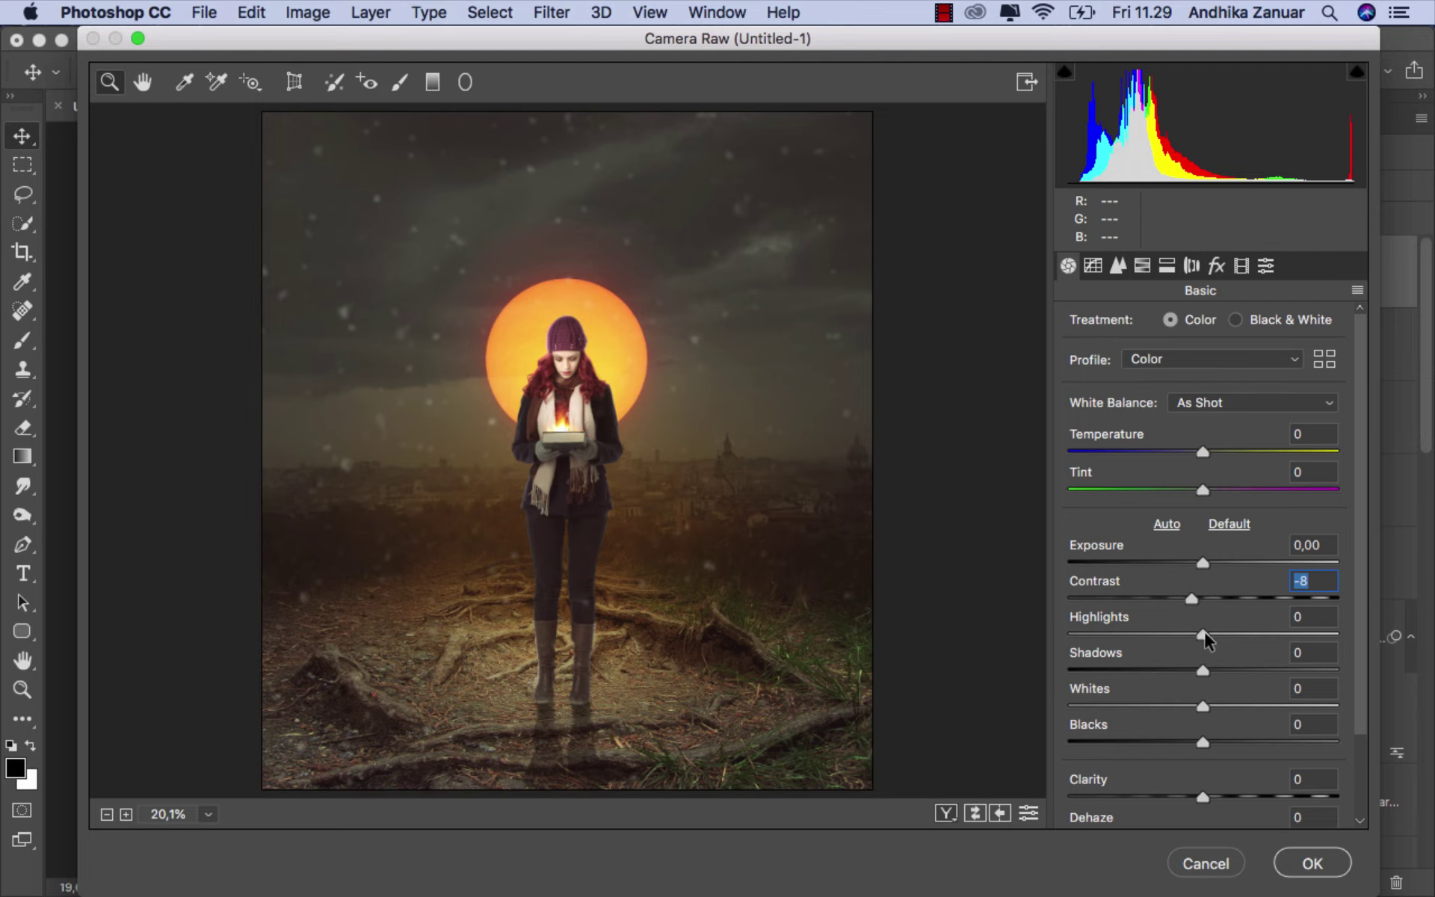
drag(1203, 633, 1186, 634)
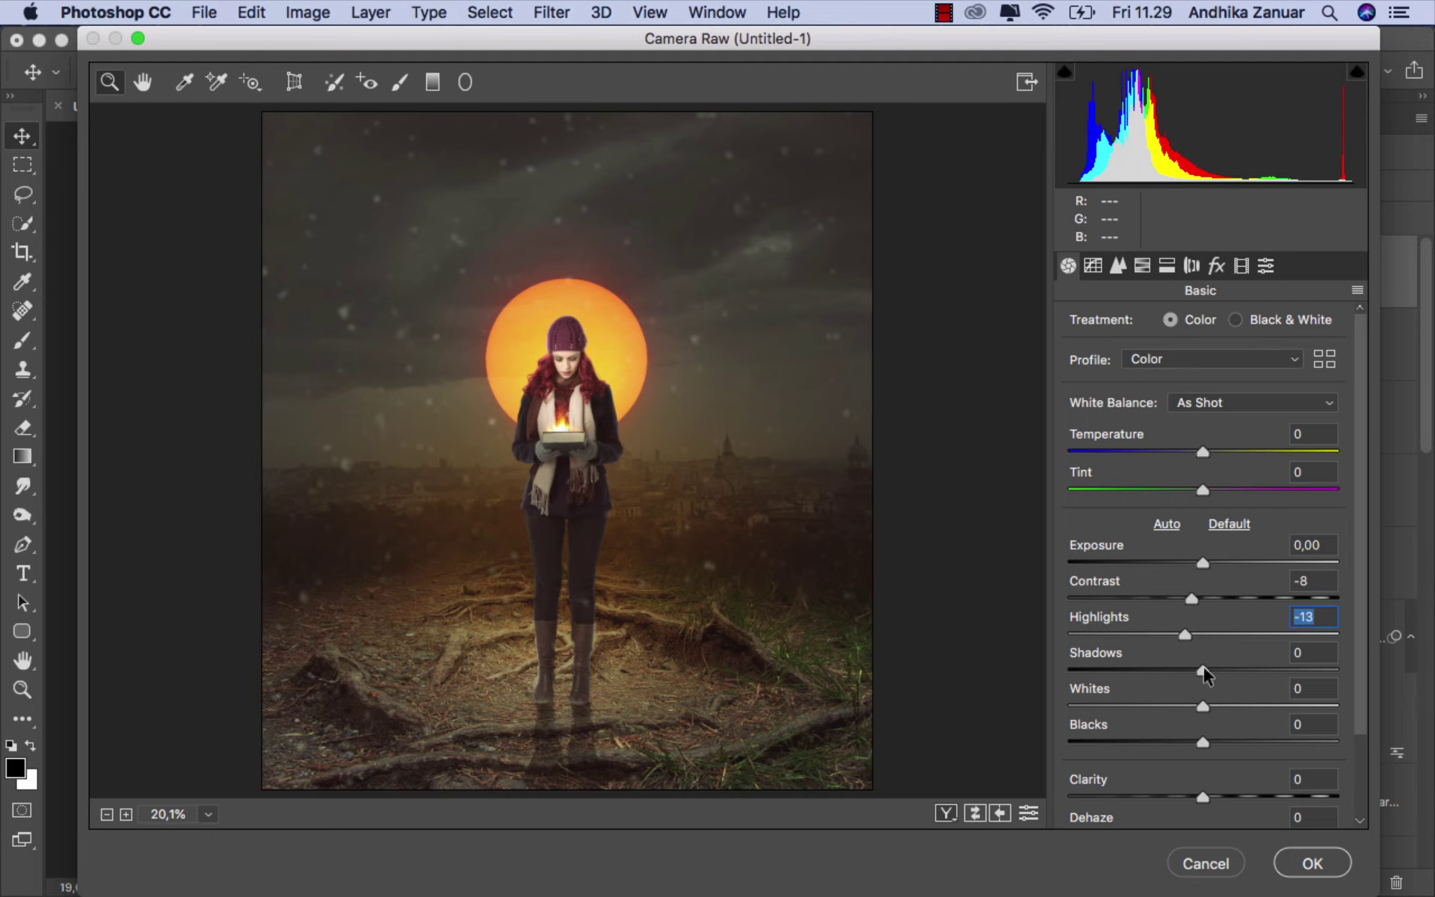
drag(1203, 668, 1212, 669)
drag(1202, 703, 1189, 704)
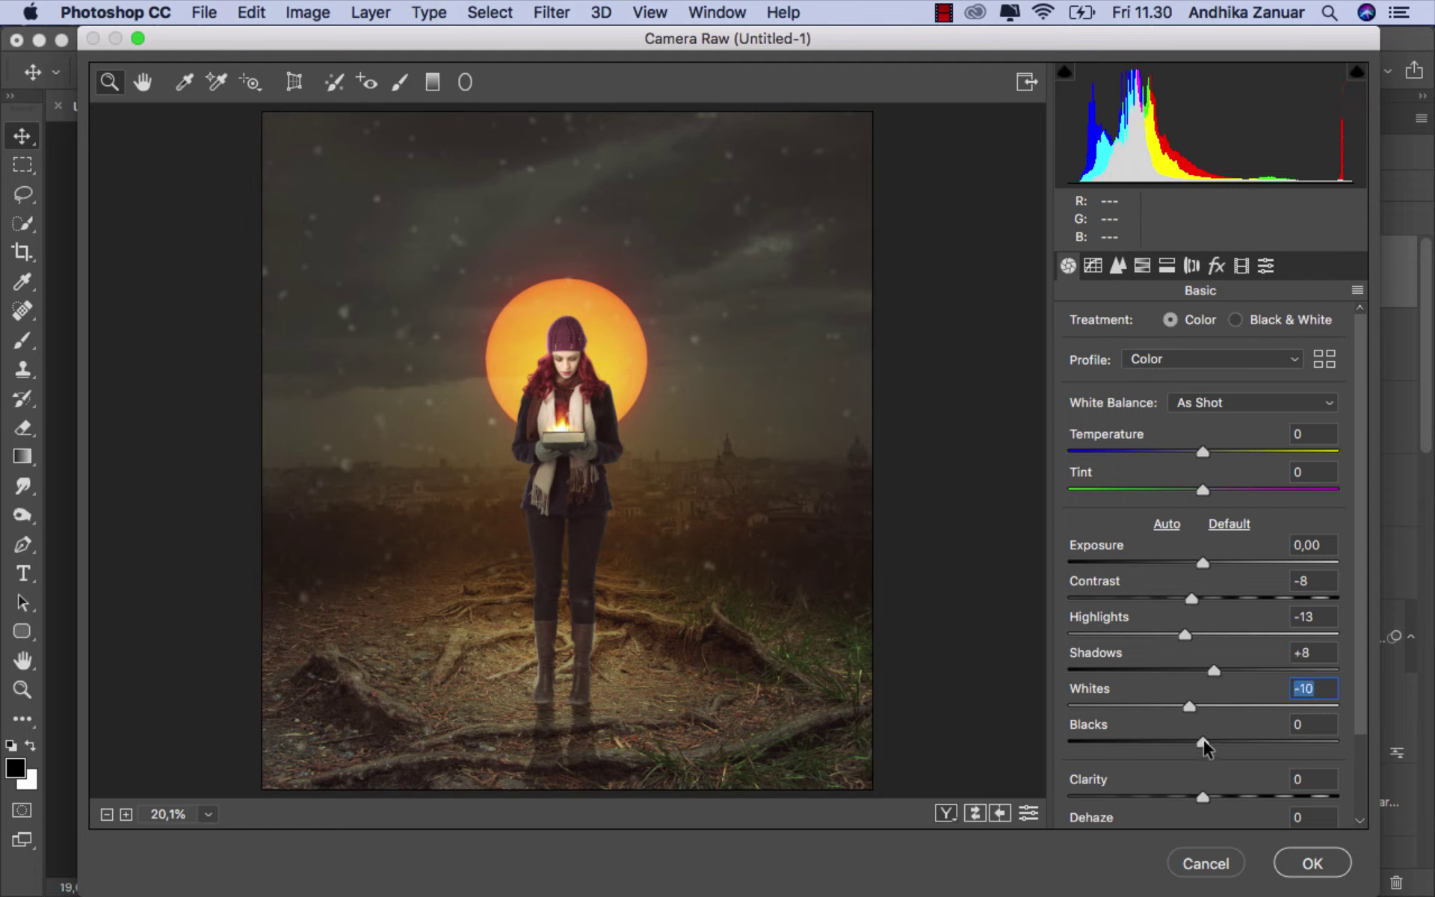
drag(1204, 741, 1208, 742)
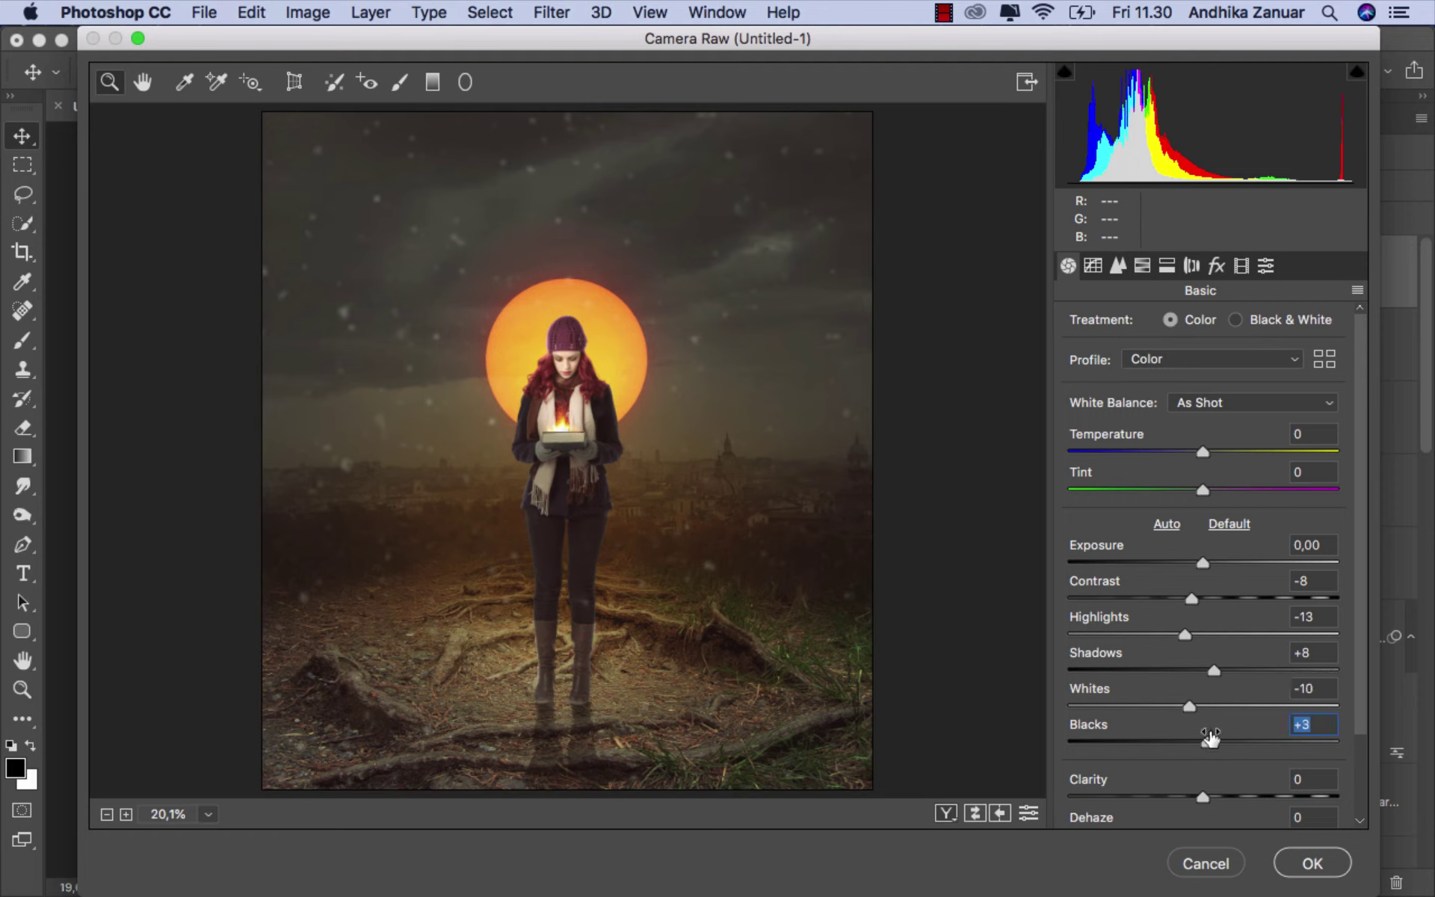
Step: Set Calibration Blue Primary Hue -12, Saturation +10, Green Primary Hue +10, Saturation +10, and apply the filter
click(1243, 266)
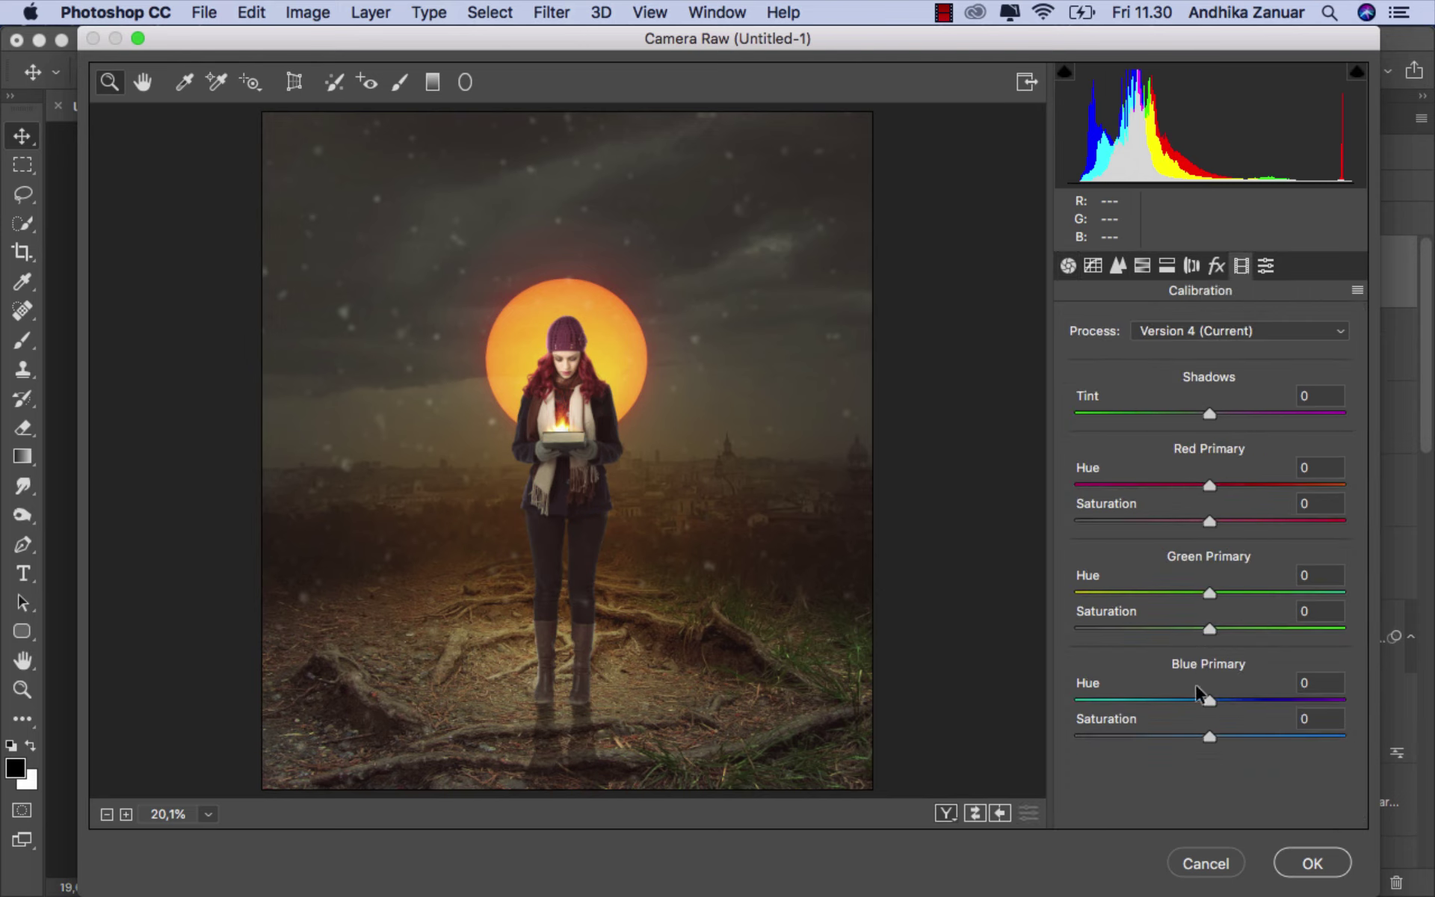
mouse_move(1209, 737)
mouse_down()
mouse_move(1226, 738)
mouse_move(1193, 701)
mouse_up()
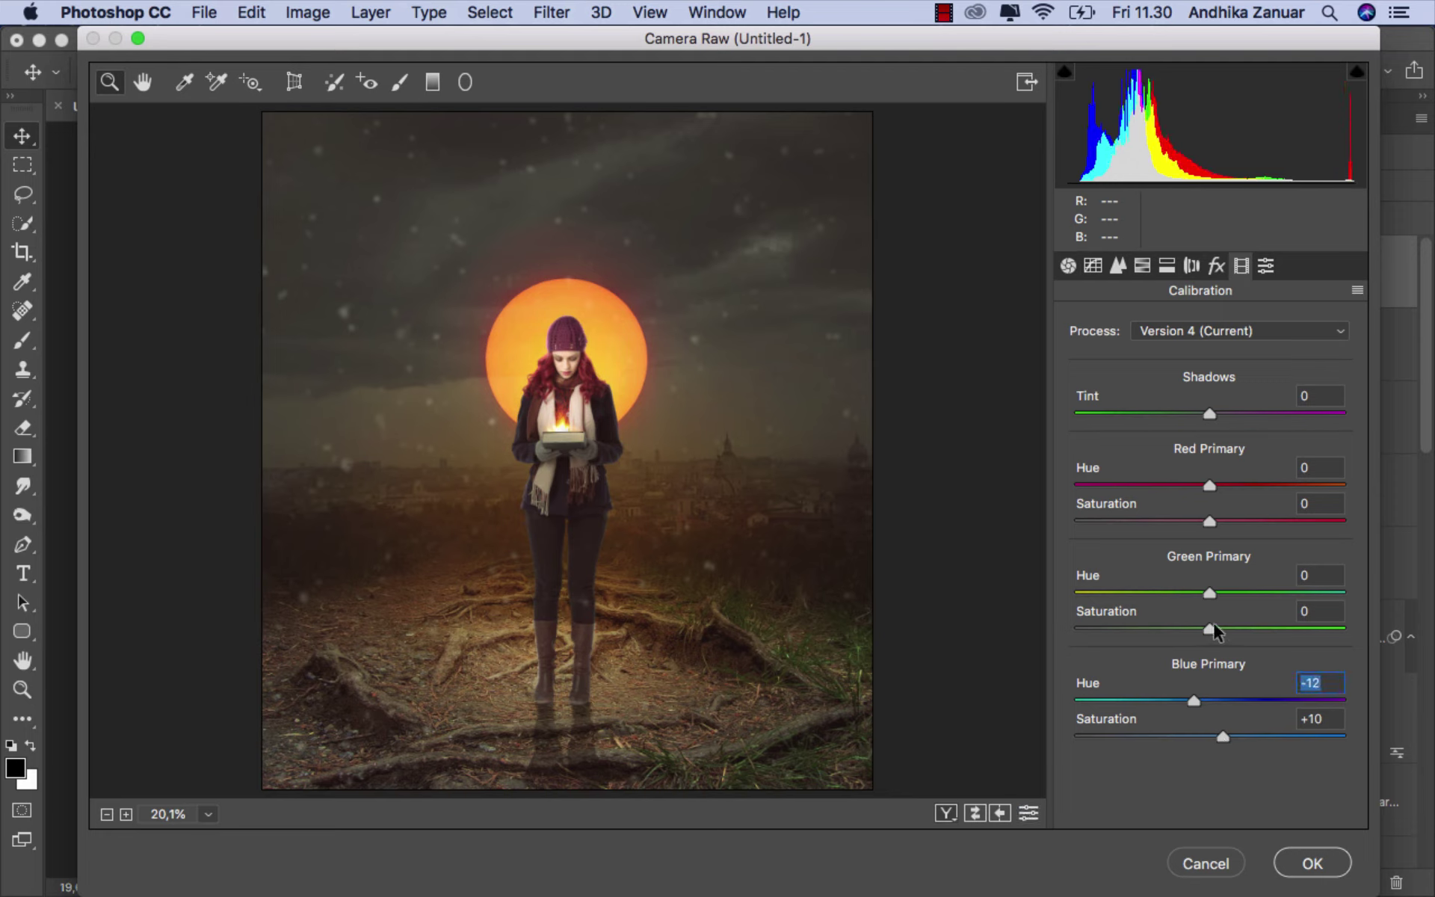
drag(1209, 627, 1223, 628)
drag(1211, 590, 1222, 592)
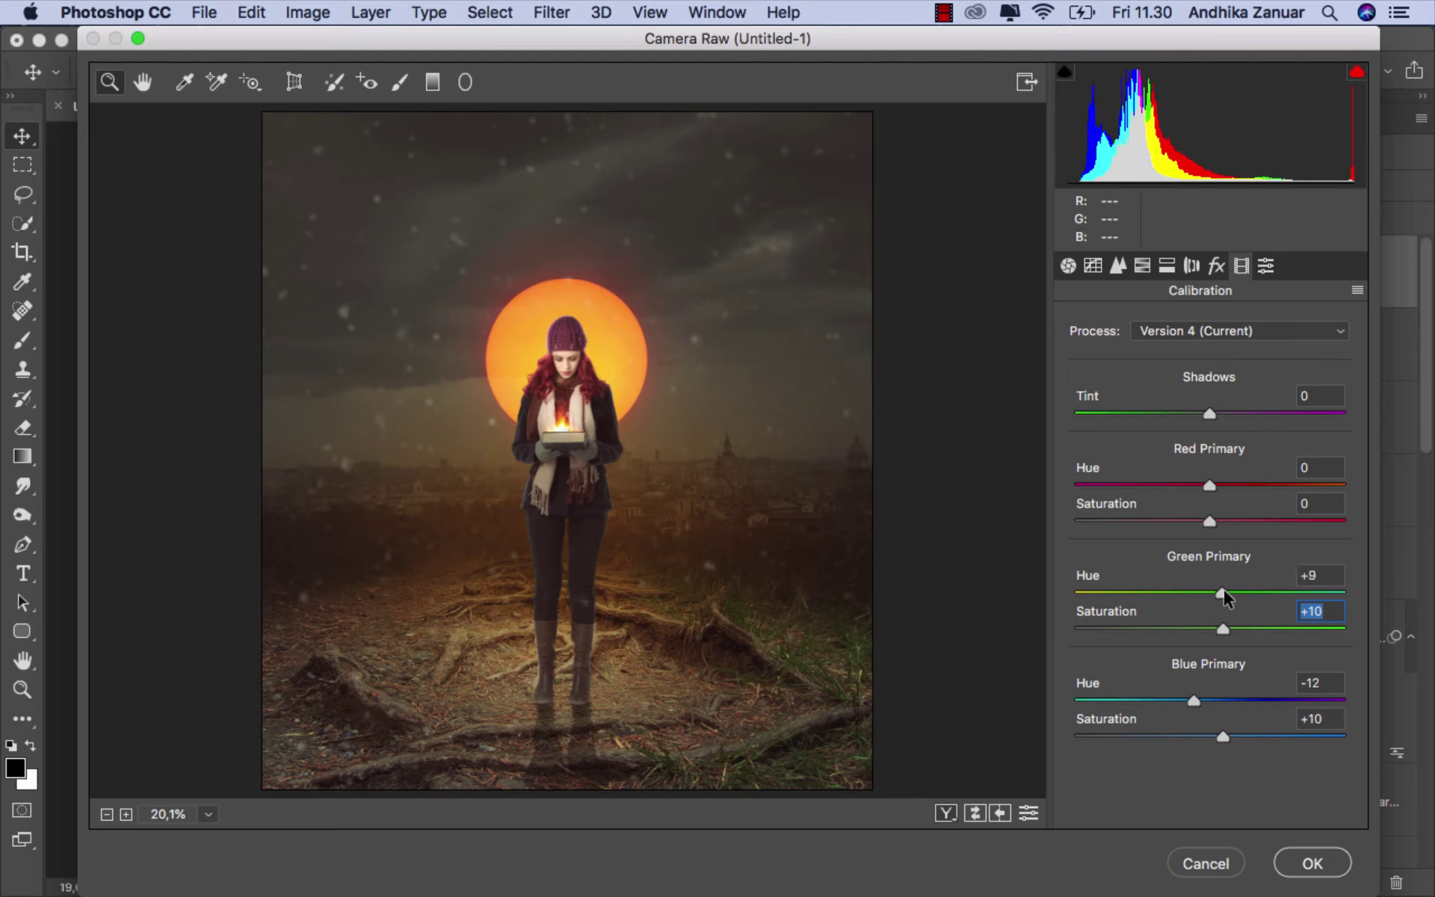
drag(1223, 590, 1224, 591)
click(946, 814)
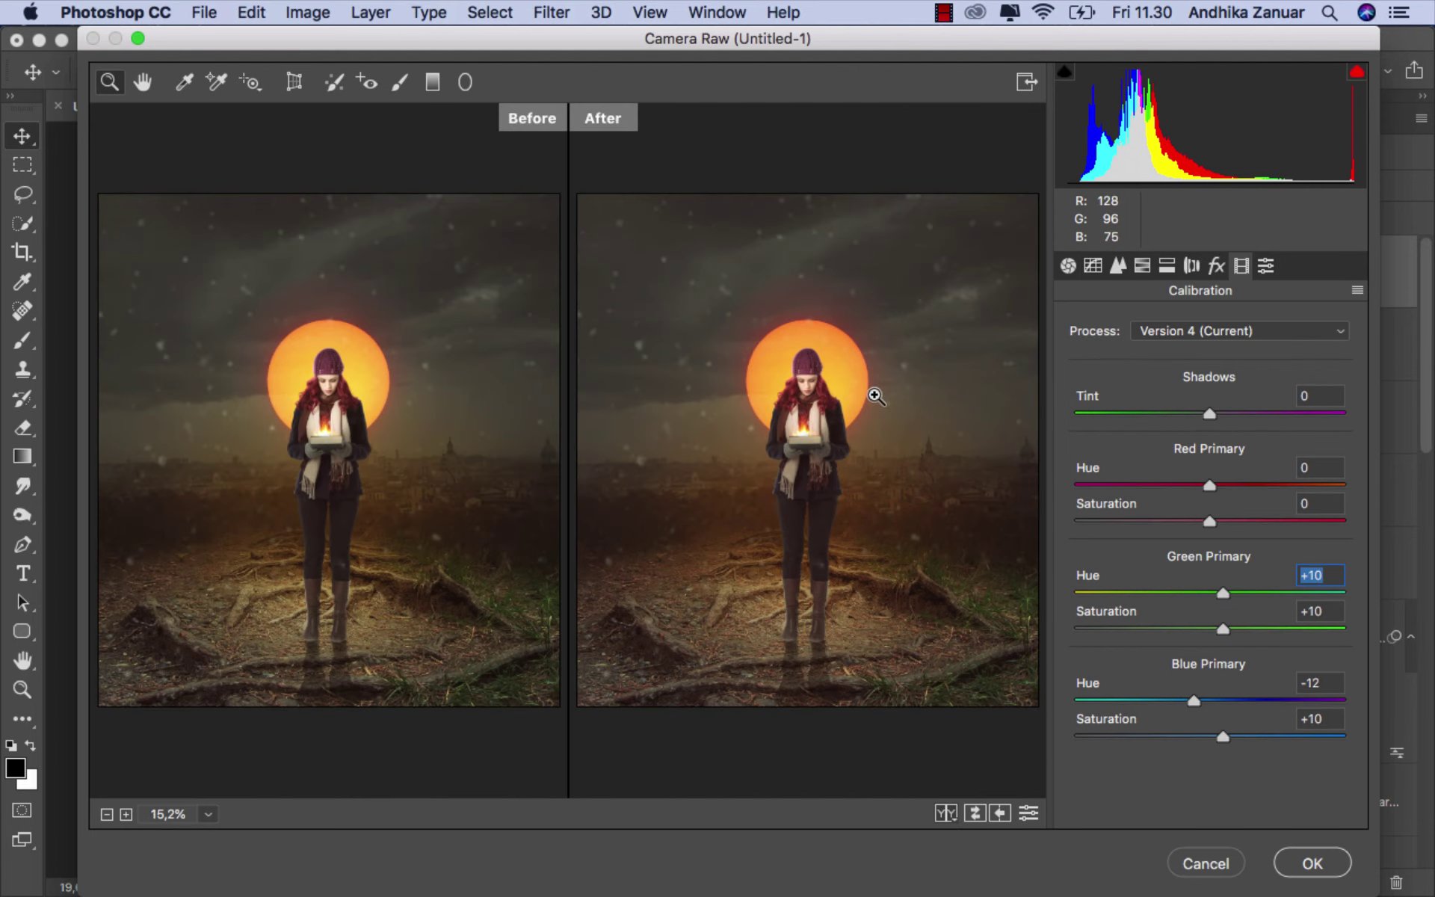
click(1300, 865)
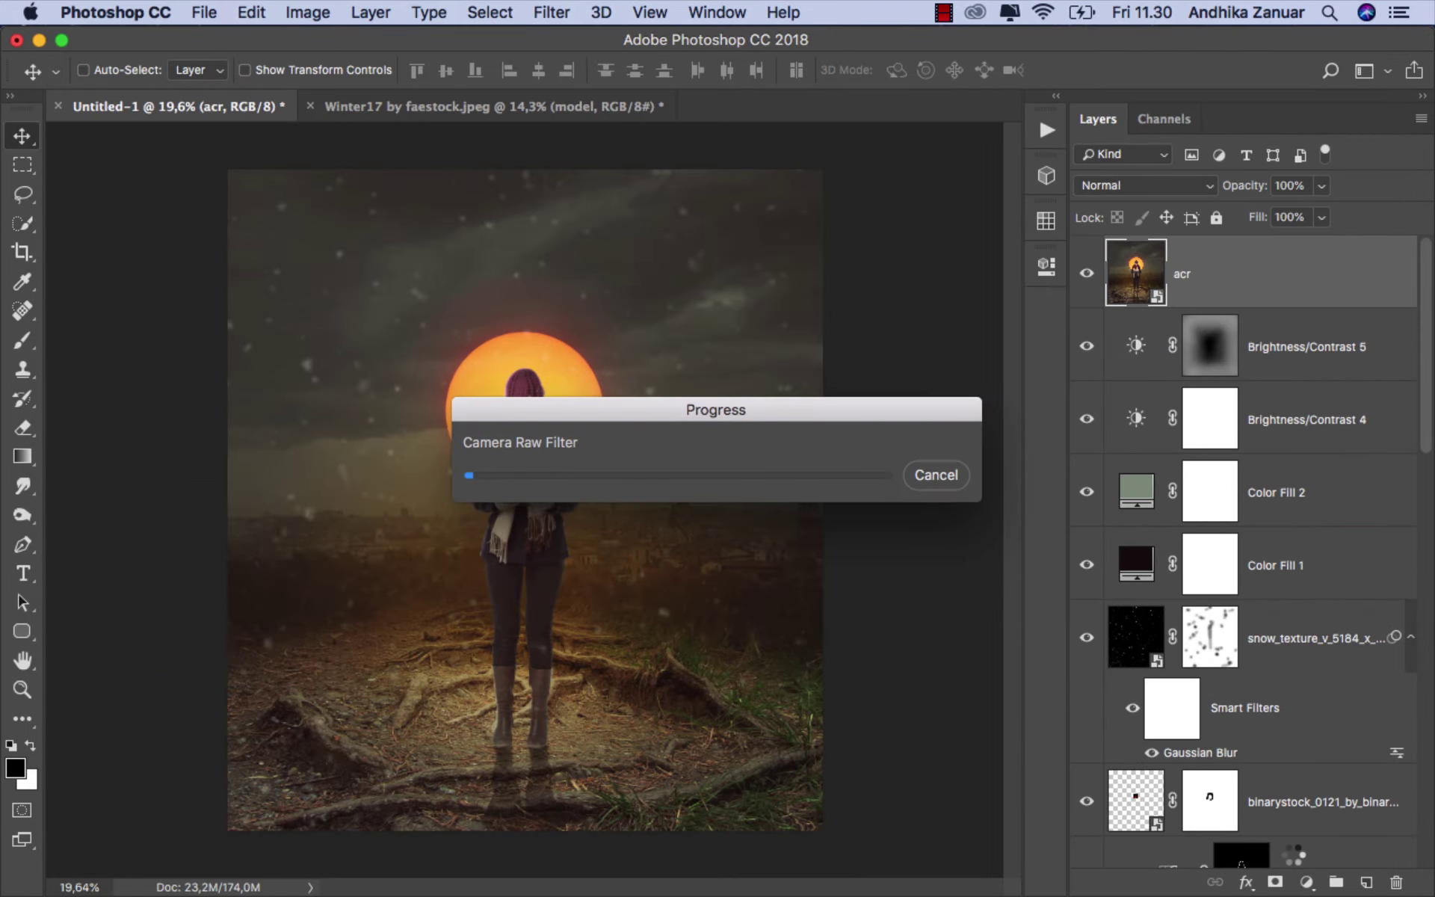
Step: Add a layer named black and softly paint black at 11% opacity along the left edge
click(1088, 283)
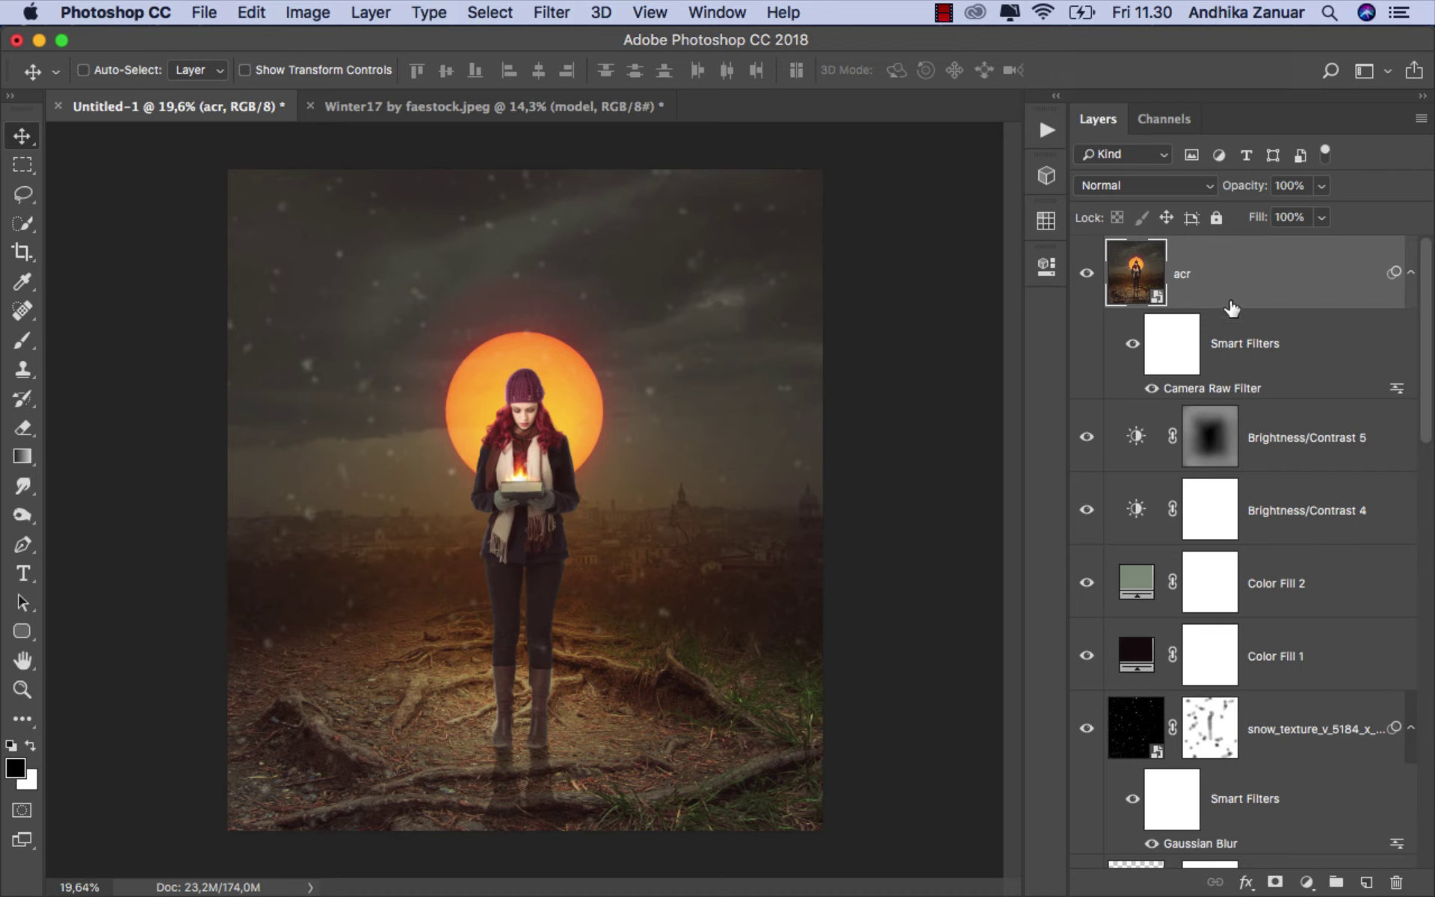
click(1366, 882)
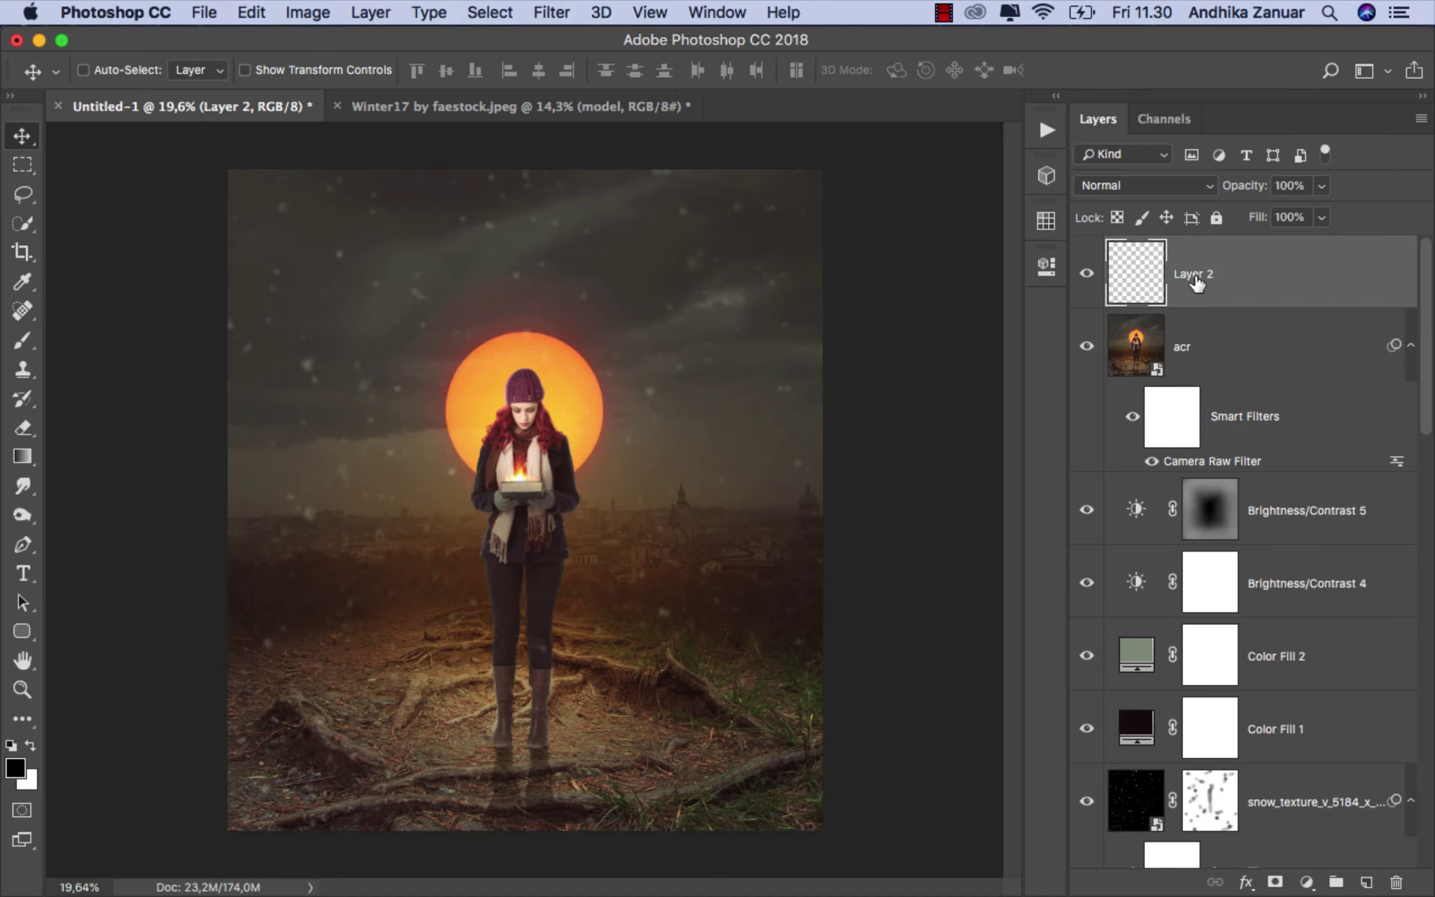
text(black)
key(Return)
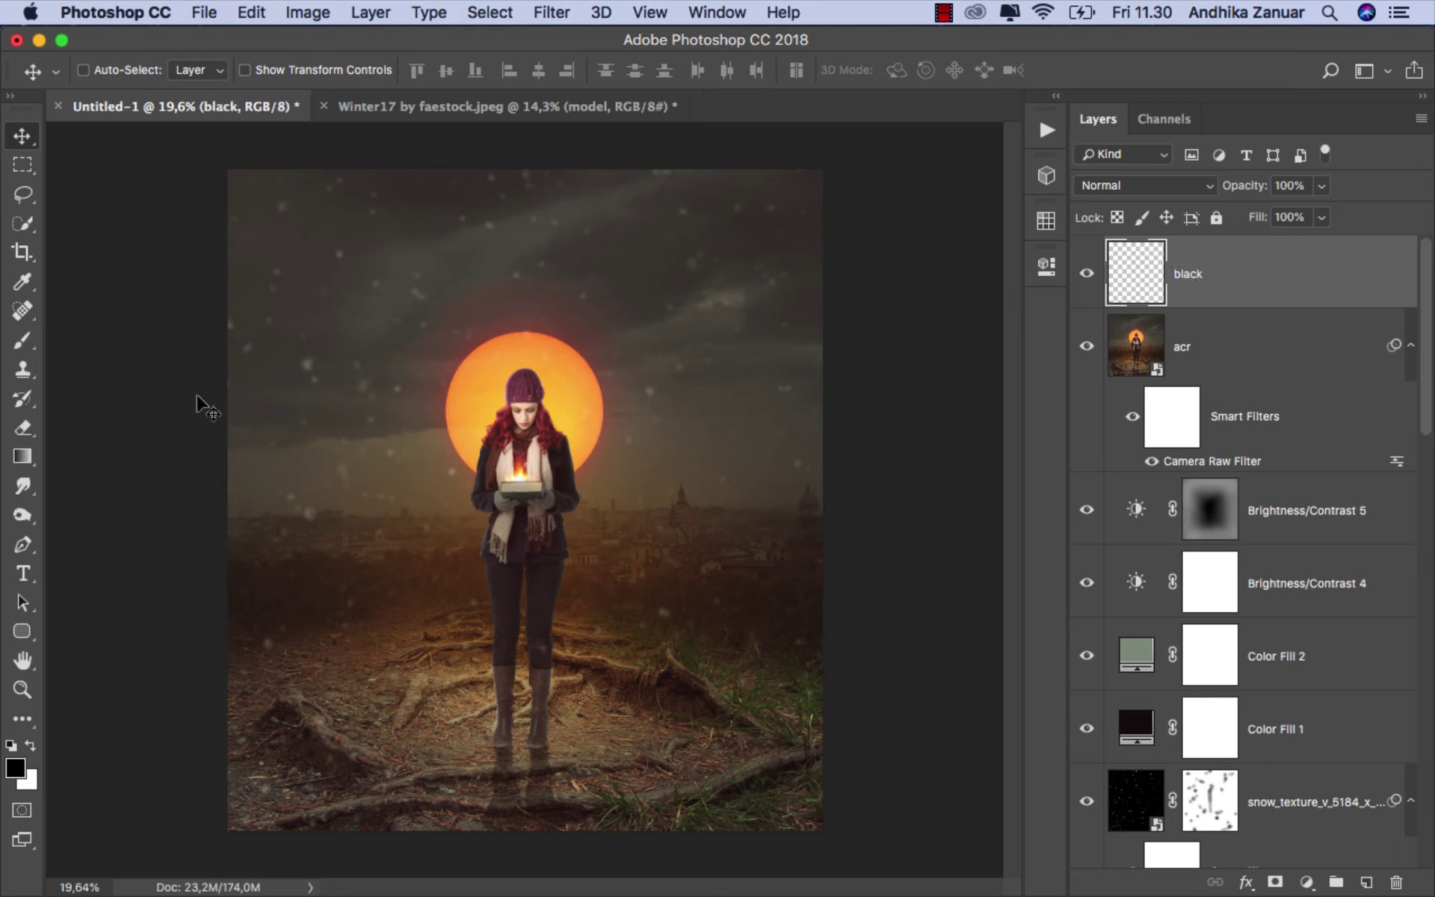
click(27, 342)
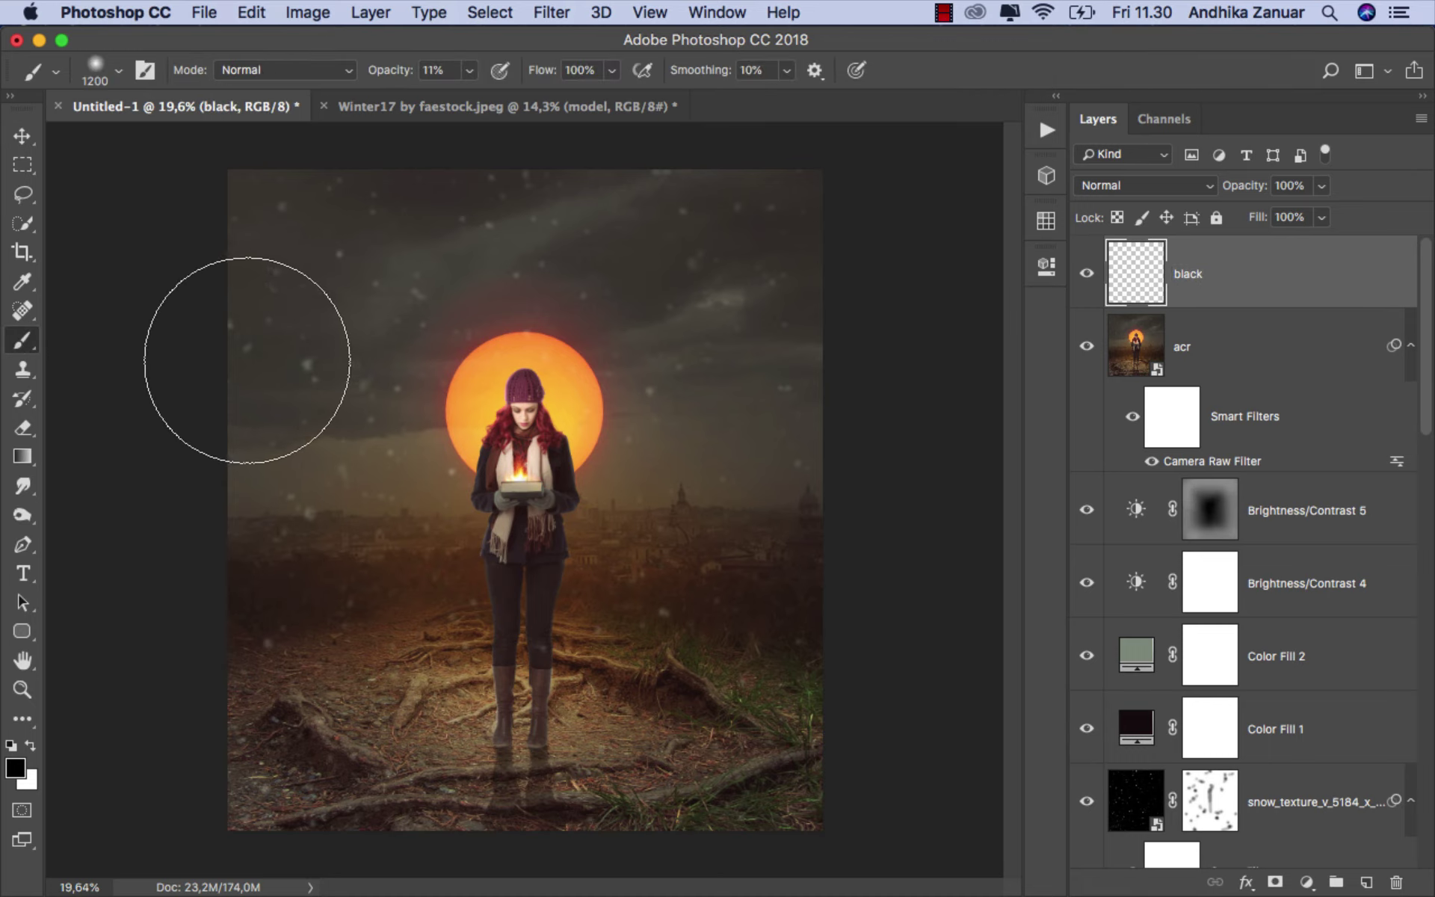
mouse_move(231, 246)
mouse_down()
mouse_move(252, 504)
mouse_move(566, 811)
mouse_move(827, 263)
mouse_move(665, 323)
mouse_move(669, 746)
mouse_move(317, 232)
mouse_up()
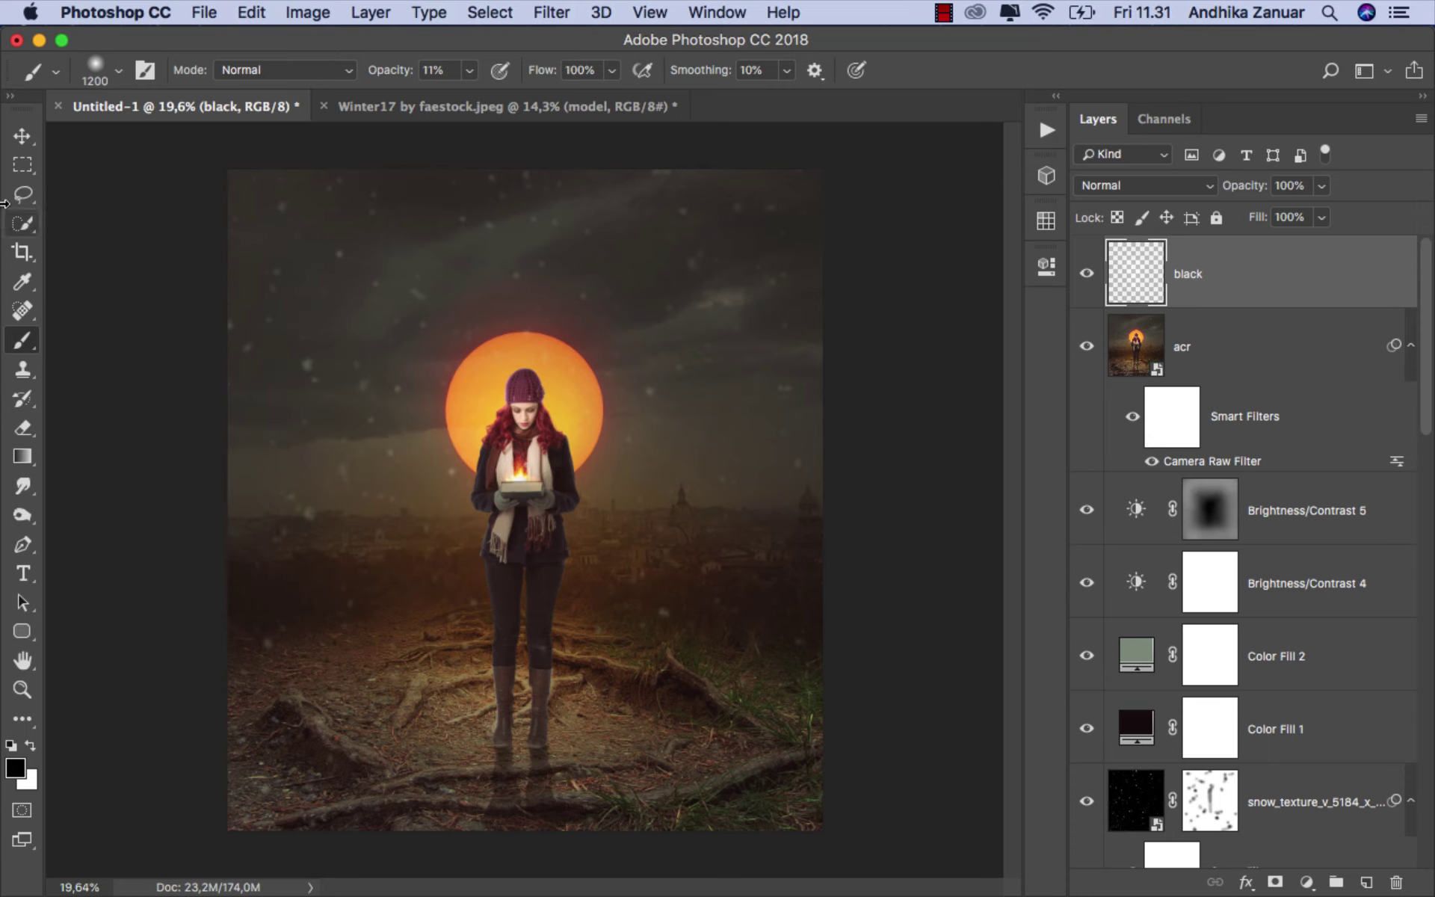
click(22, 136)
click(1085, 274)
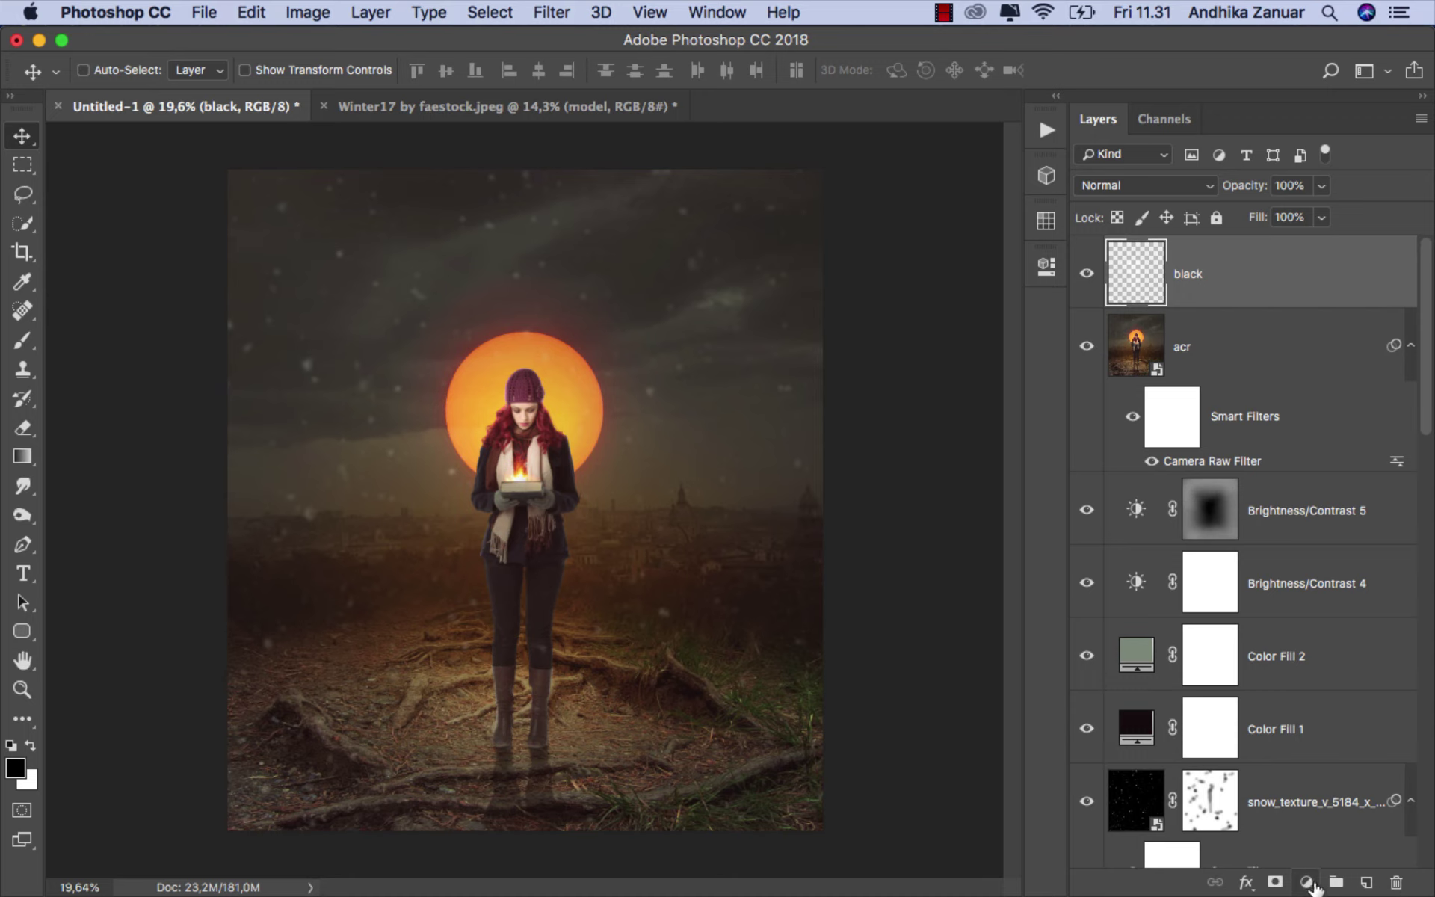
Step: Add an Exposure adjustment layer raised slightly to about +0,23, then fit the image on screen
click(1308, 882)
click(1314, 586)
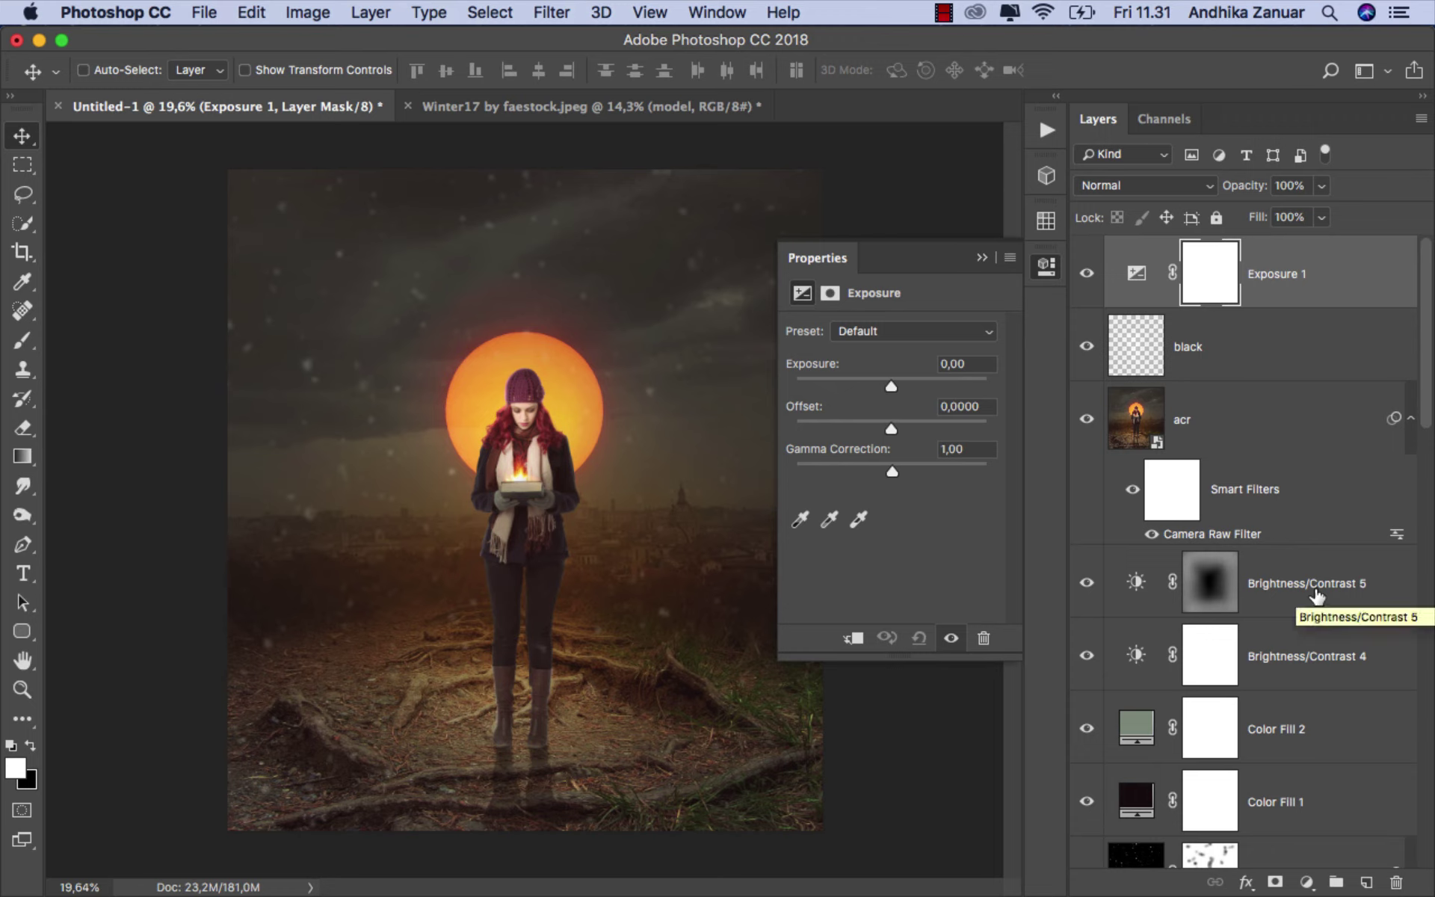
click(890, 382)
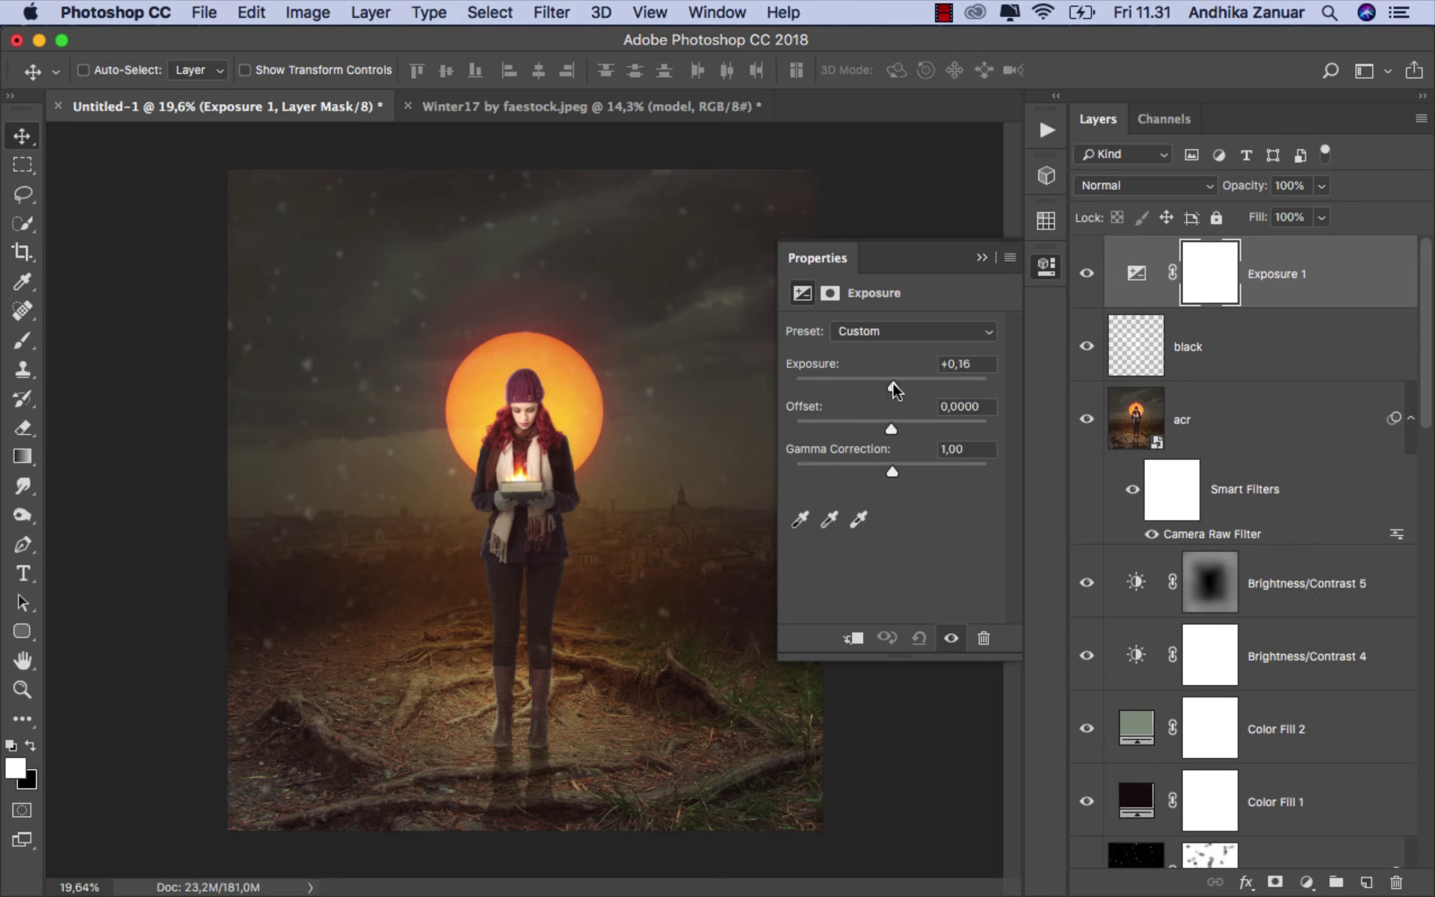
drag(894, 385, 891, 386)
click(1045, 267)
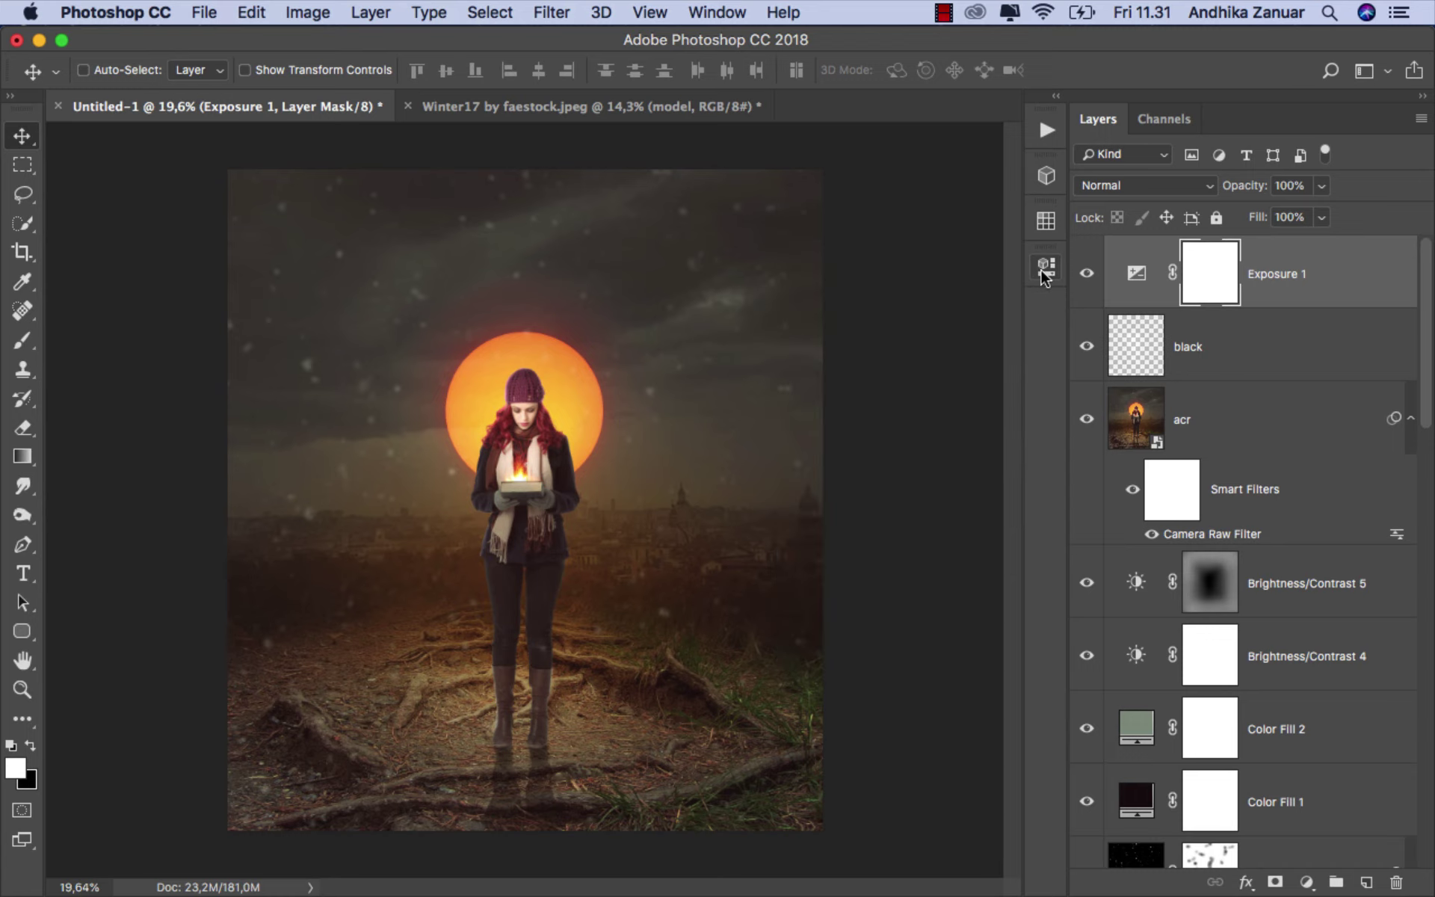
click(1086, 273)
key(super+0)
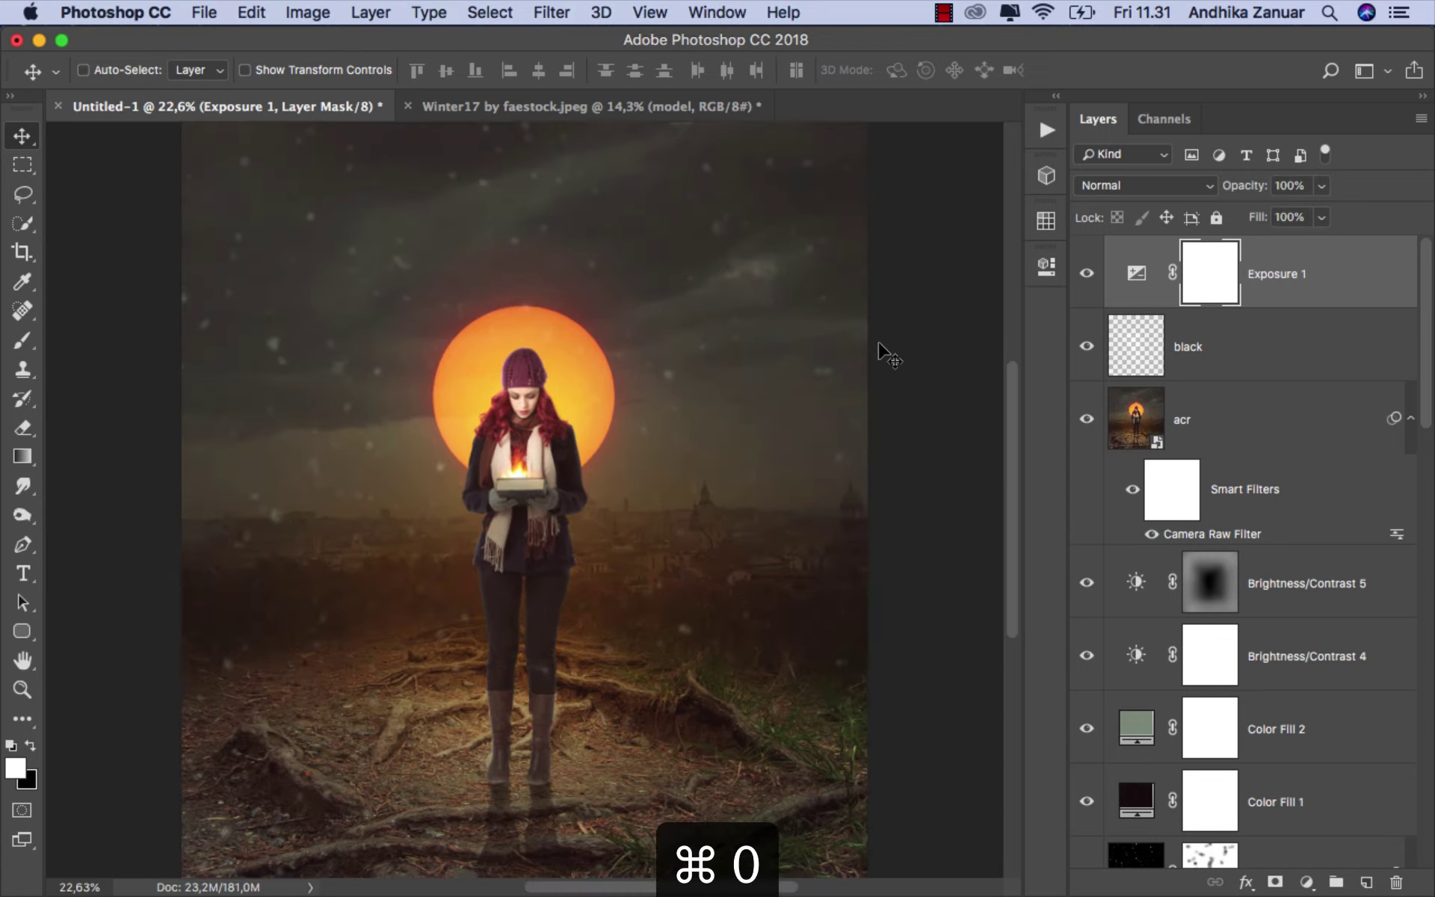
click(1291, 277)
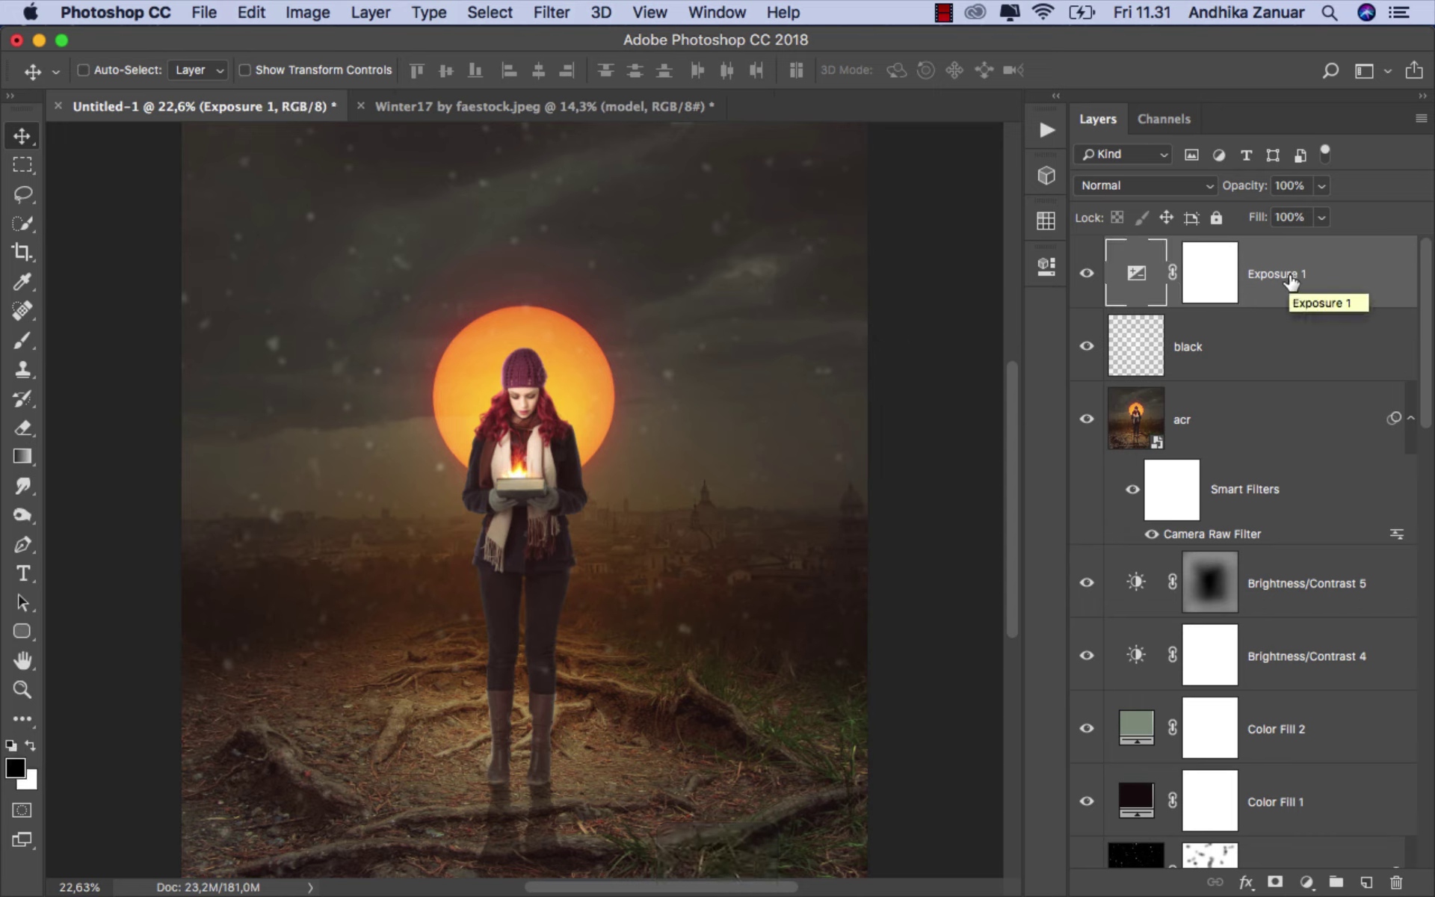
Step: Save the composite as JPEG ok.jpg at maximum quality 12
click(204, 14)
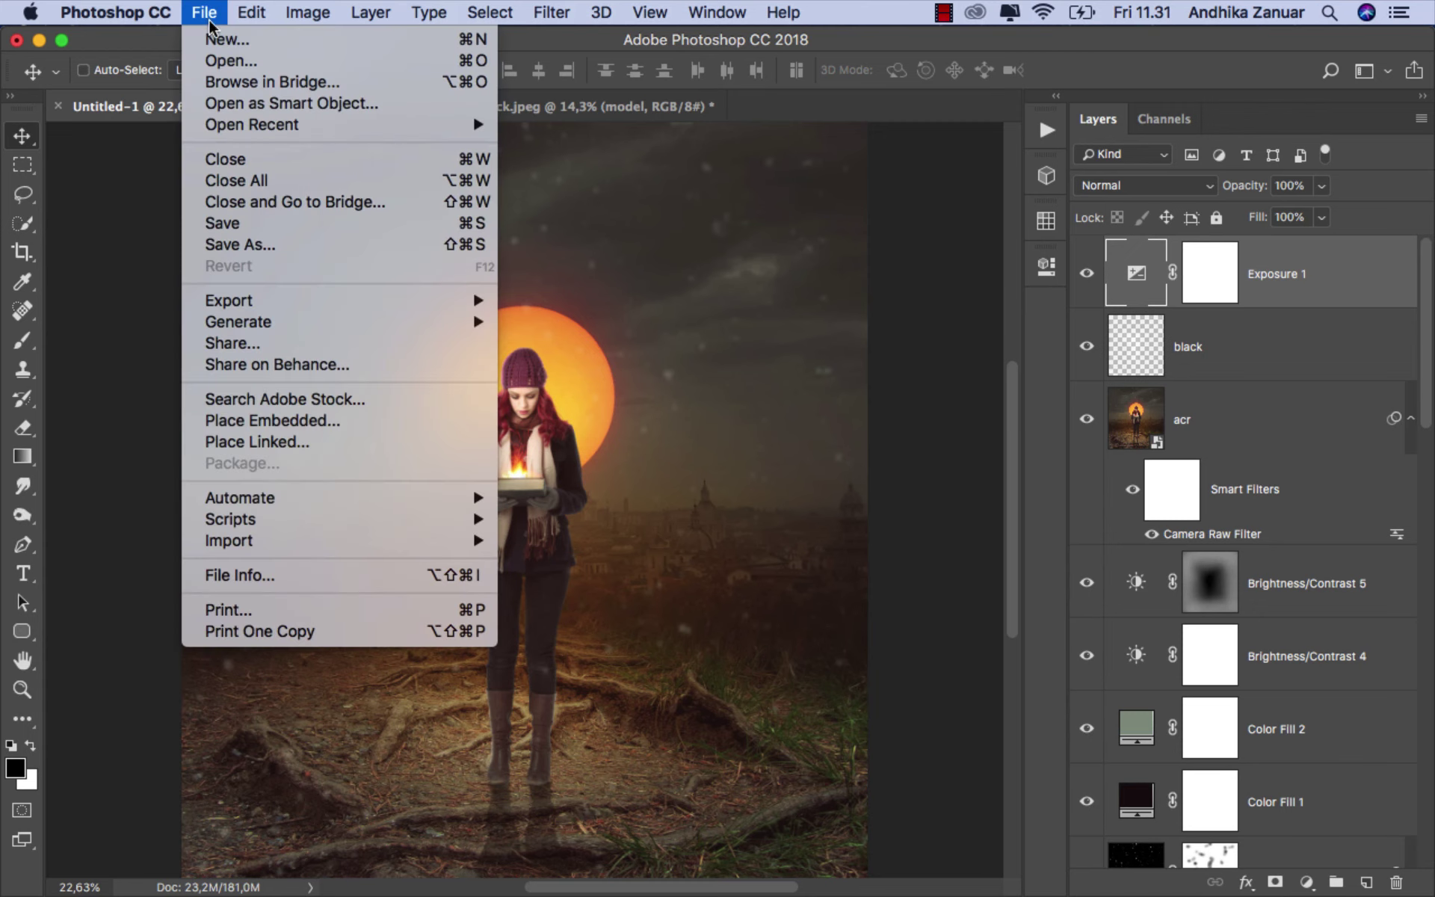
click(311, 247)
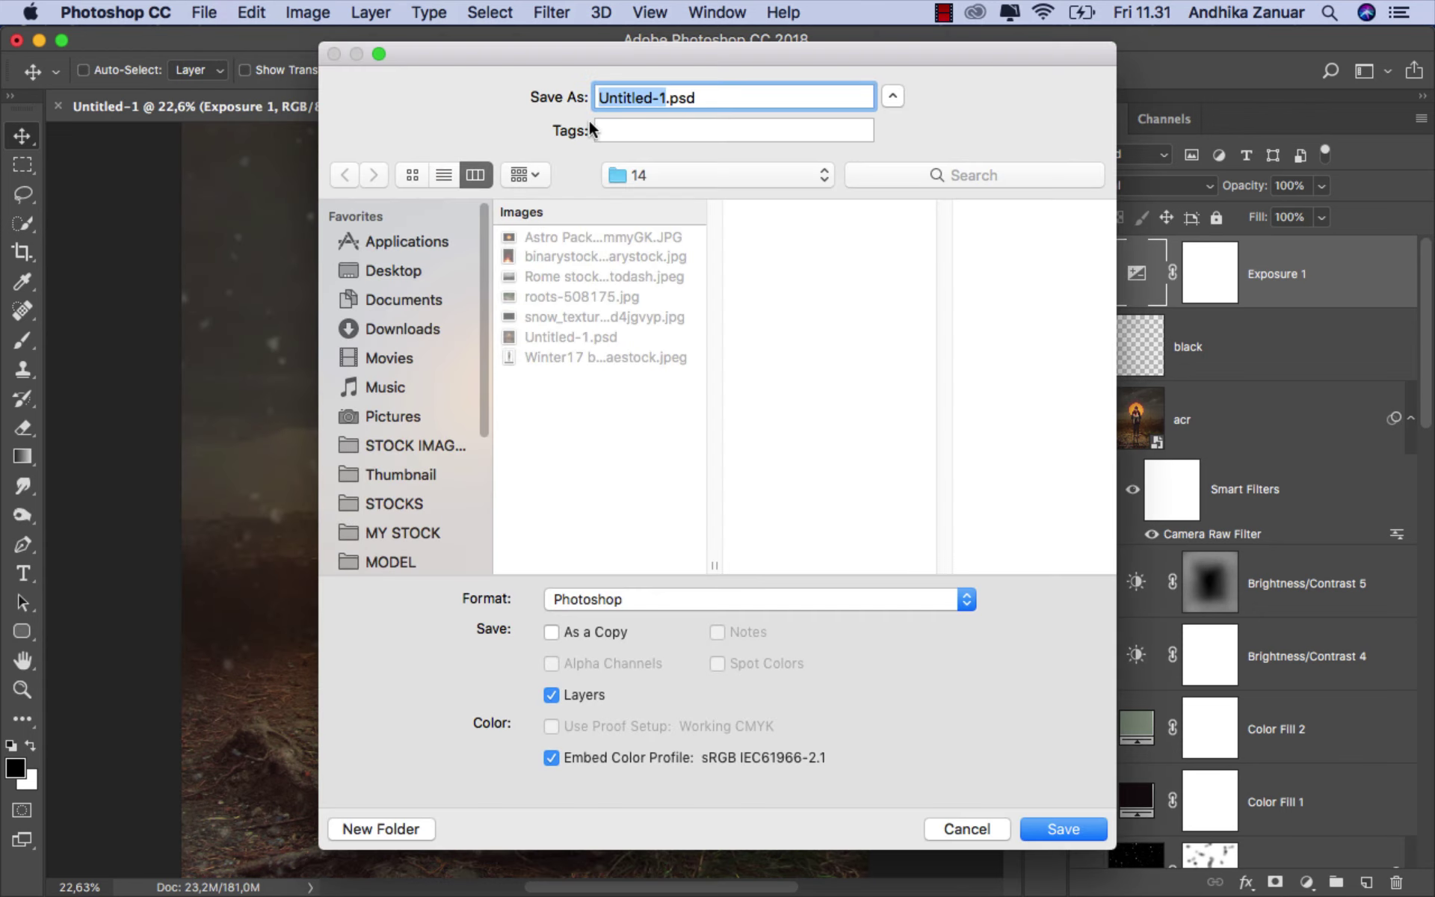
text(ok)
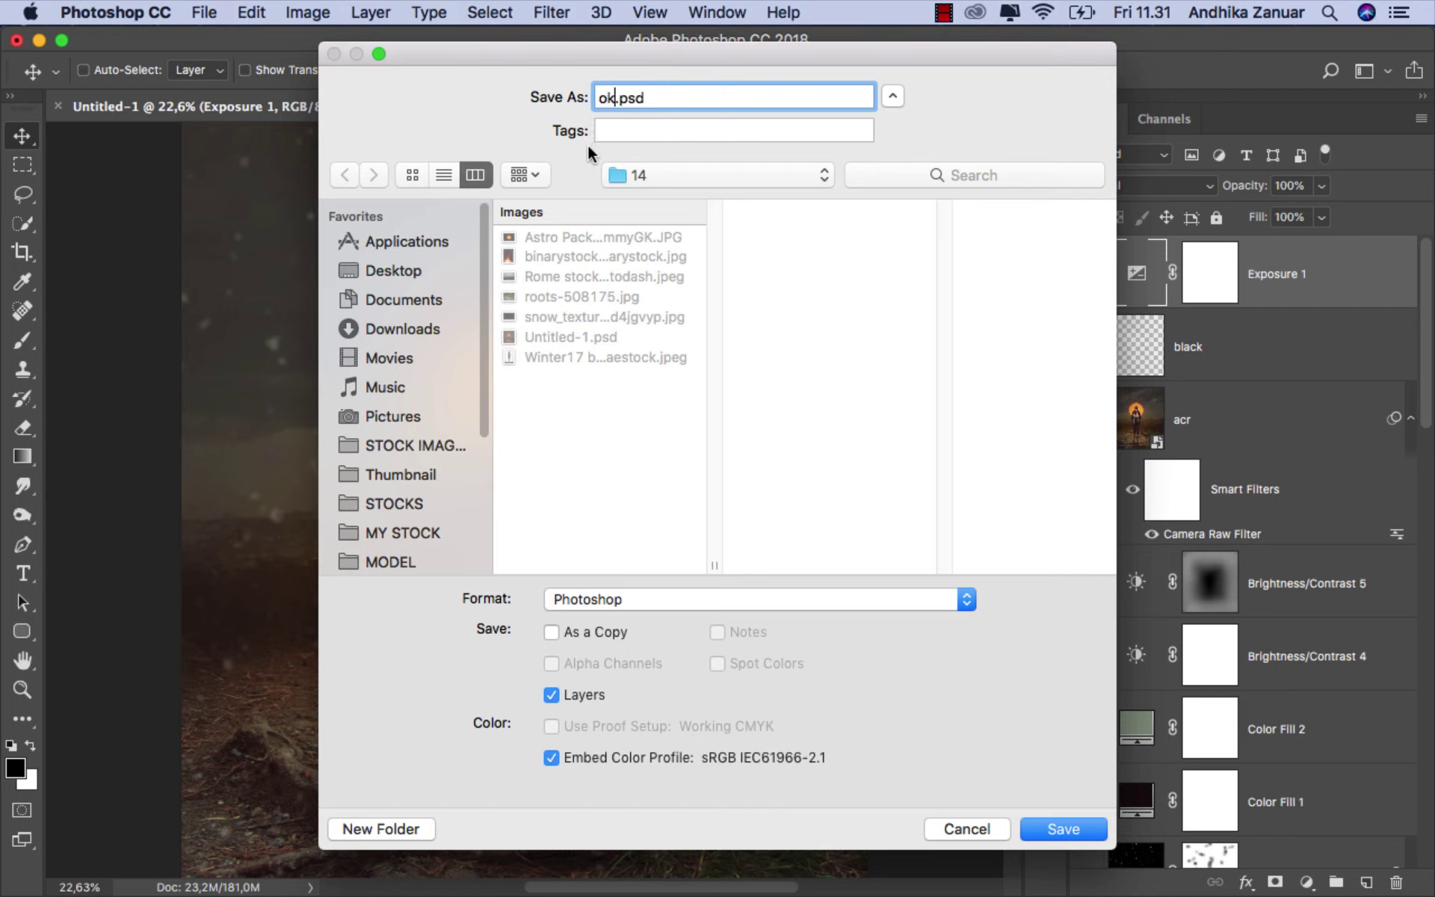
click(656, 599)
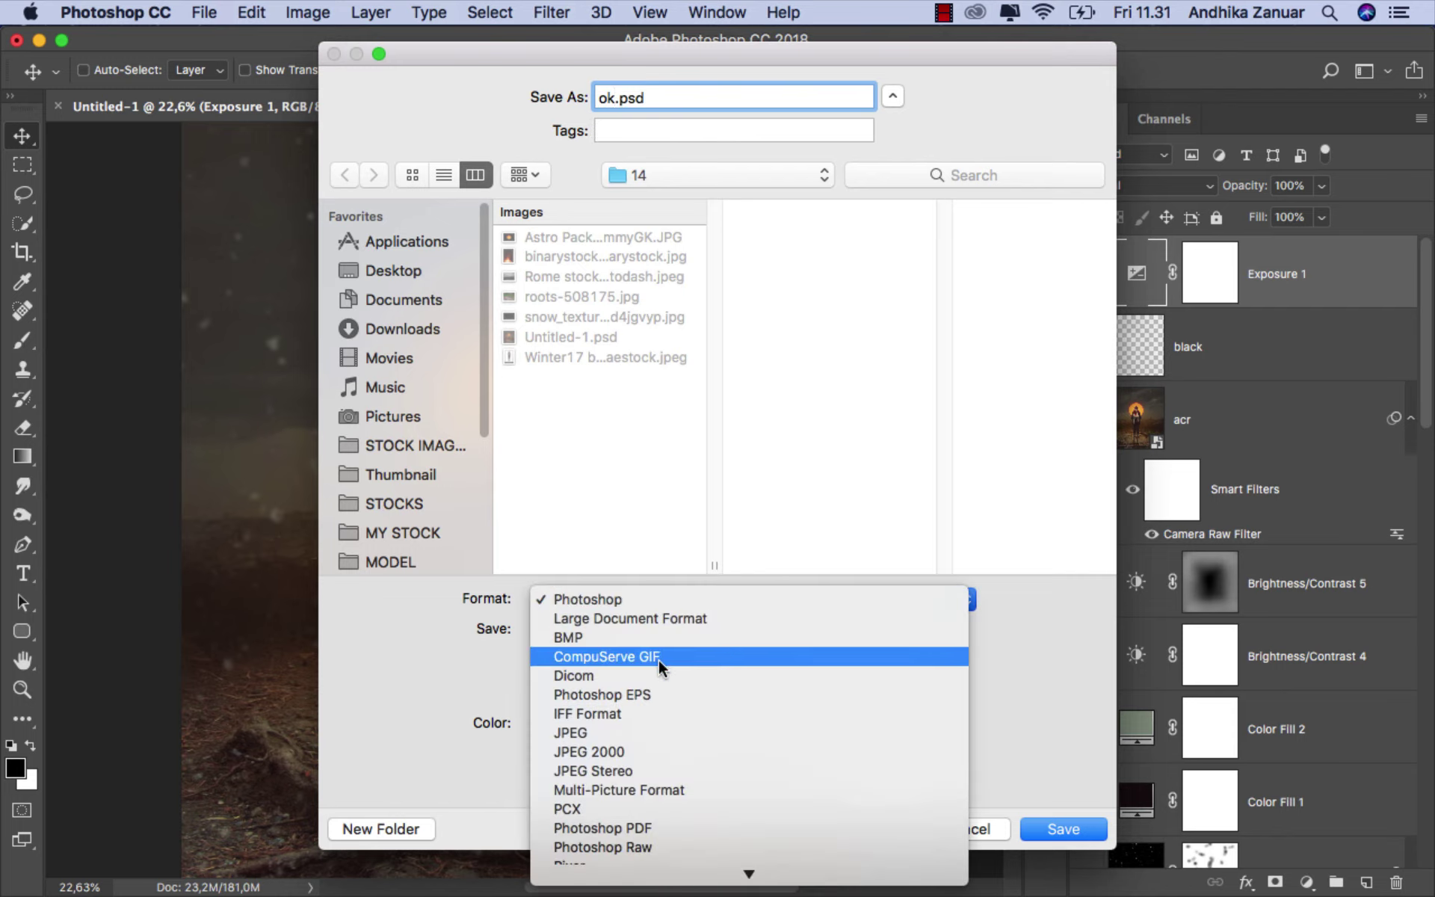
click(648, 727)
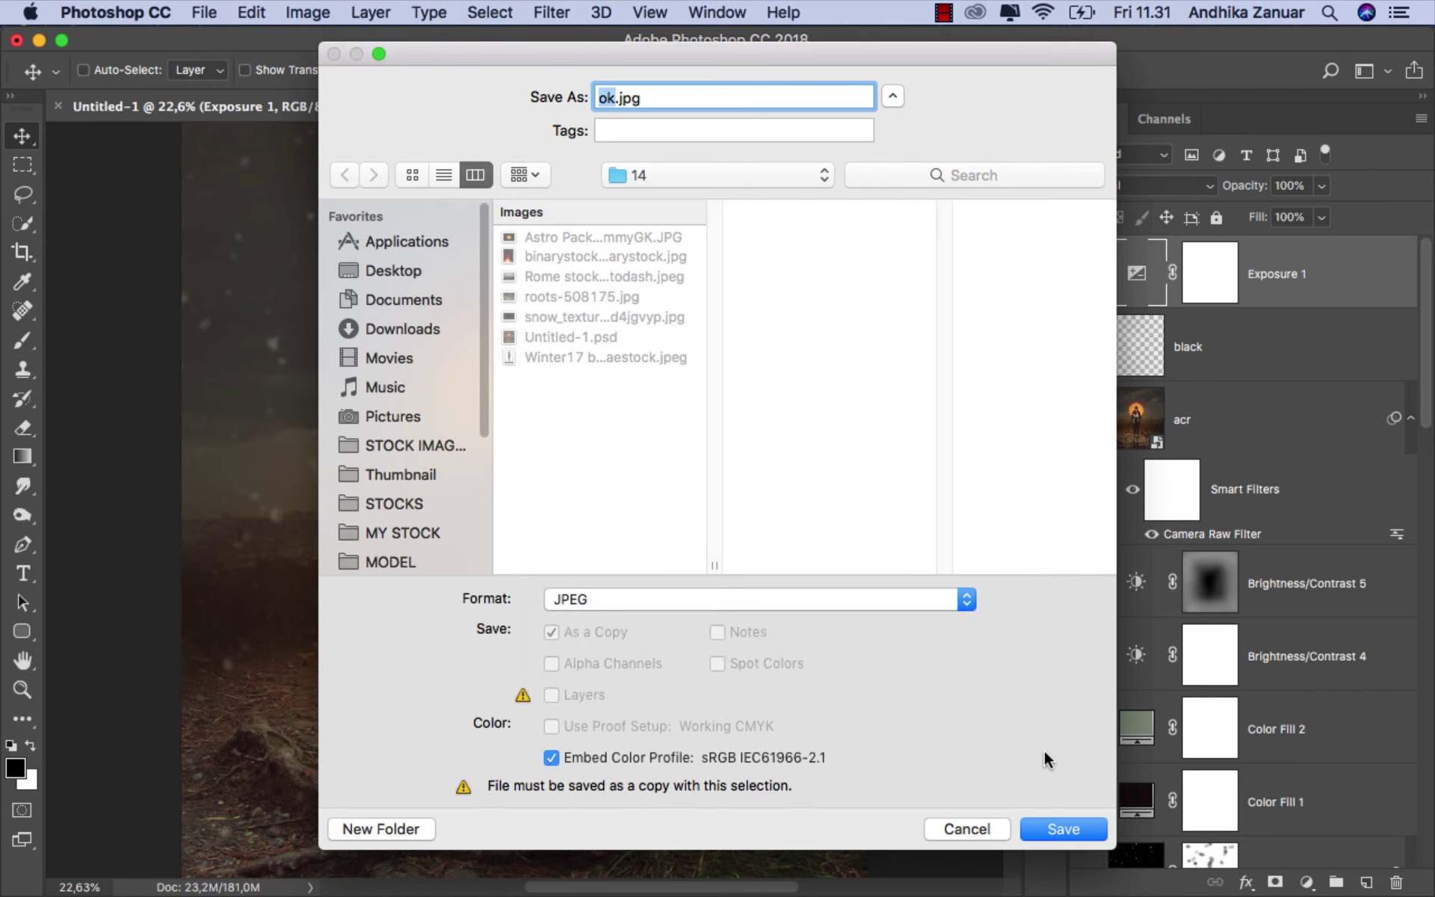
click(1071, 832)
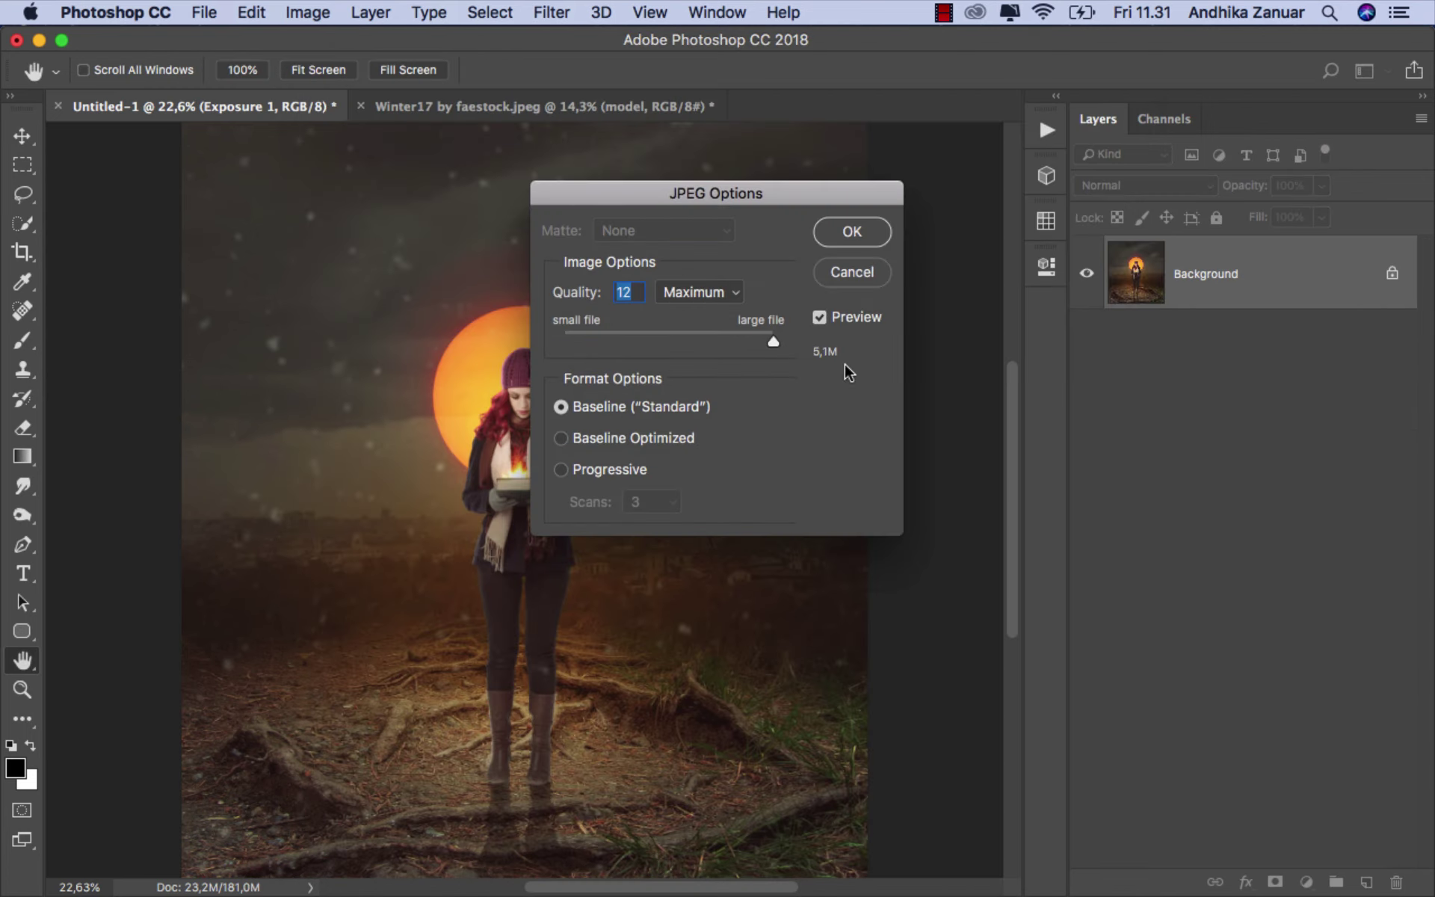
click(855, 239)
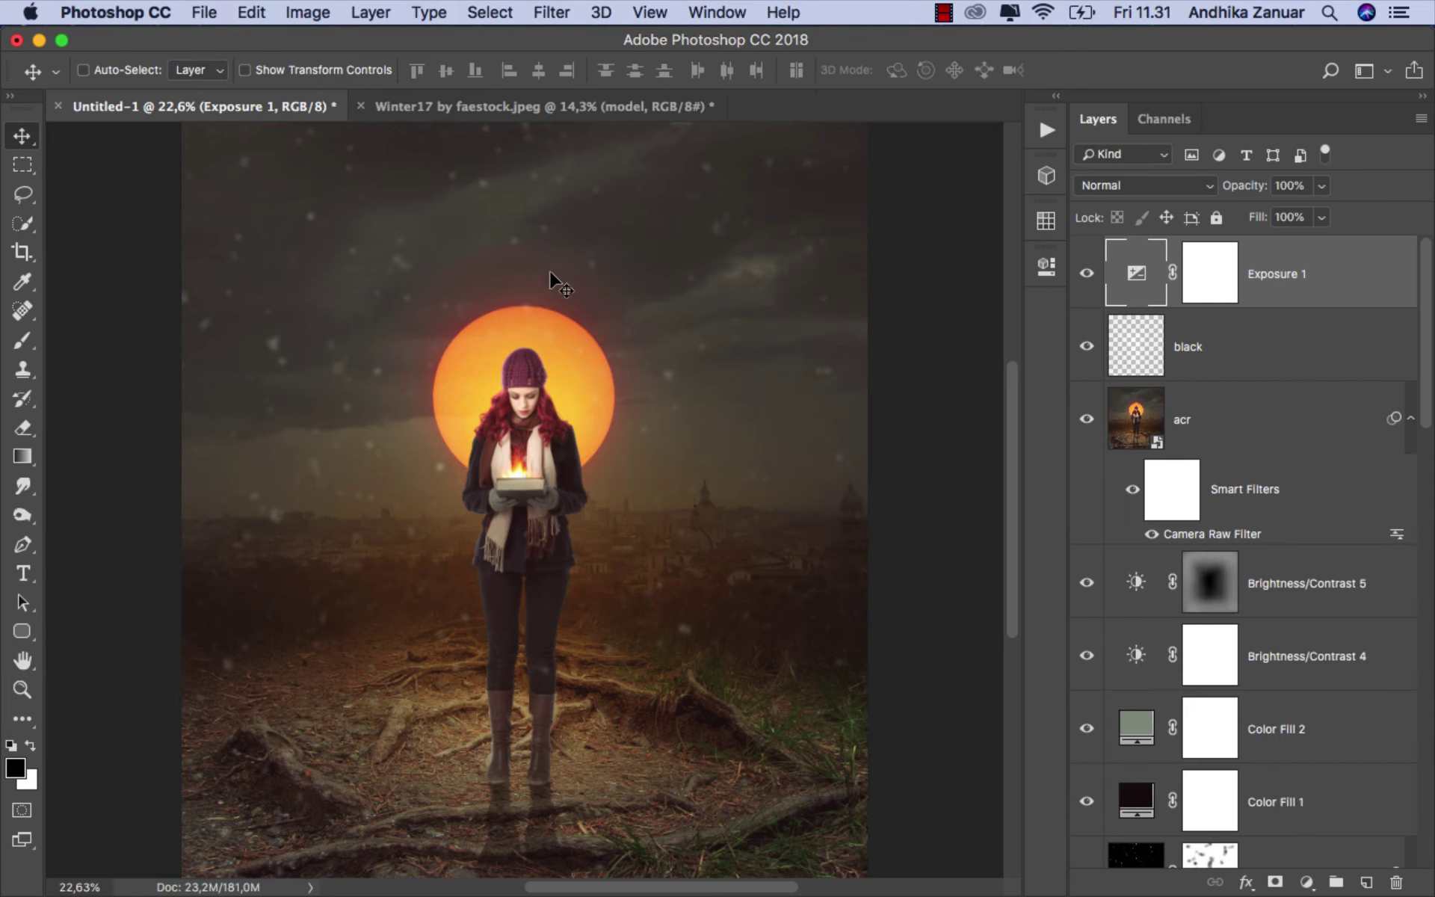
Step: Select ok.jpg in the Open dialog and show its Quick Look preview
click(210, 17)
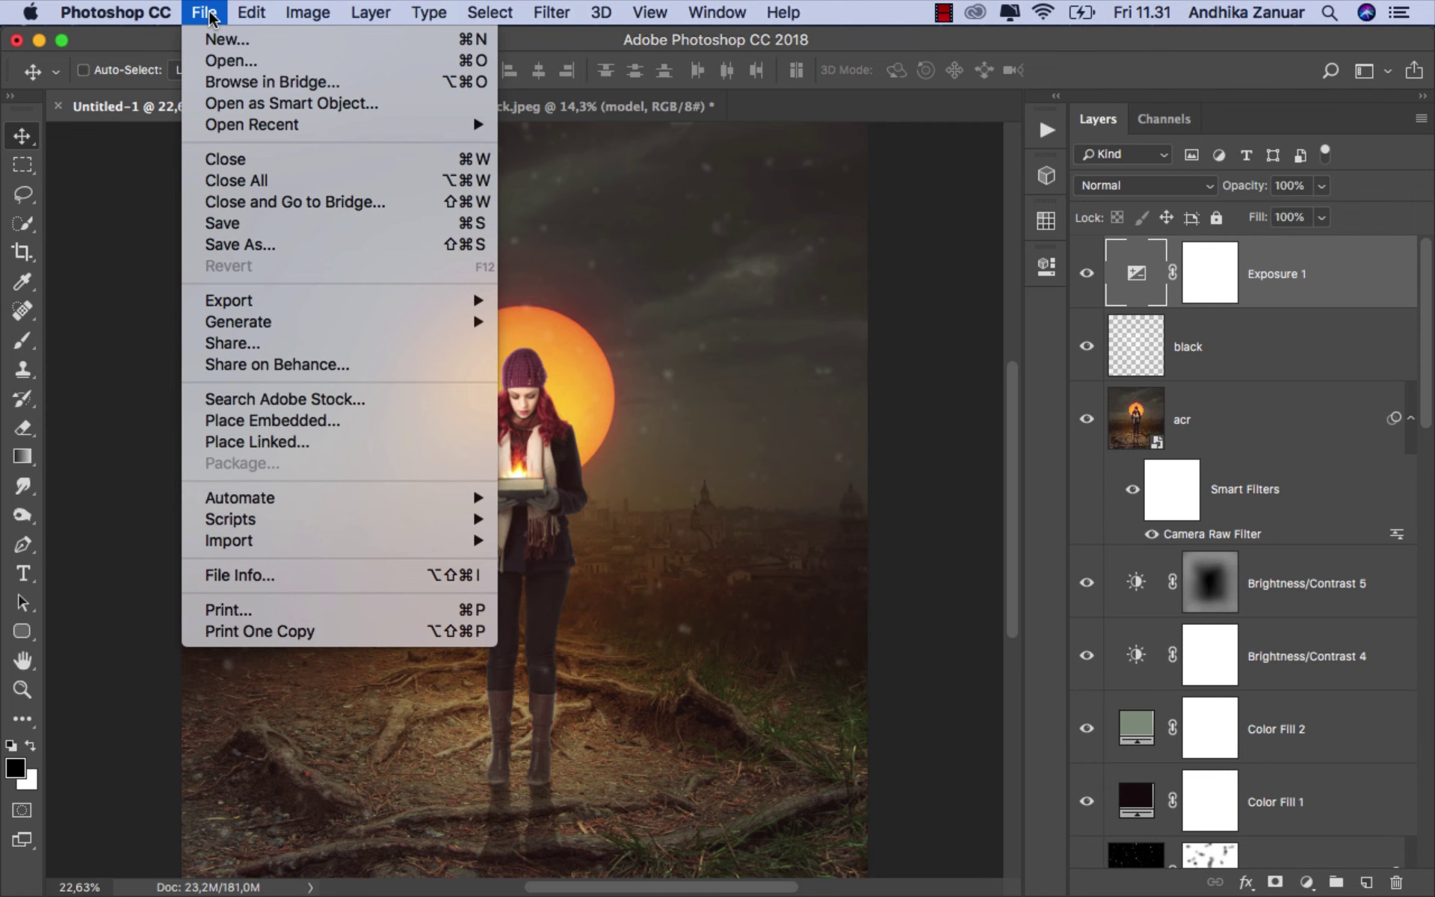
click(260, 60)
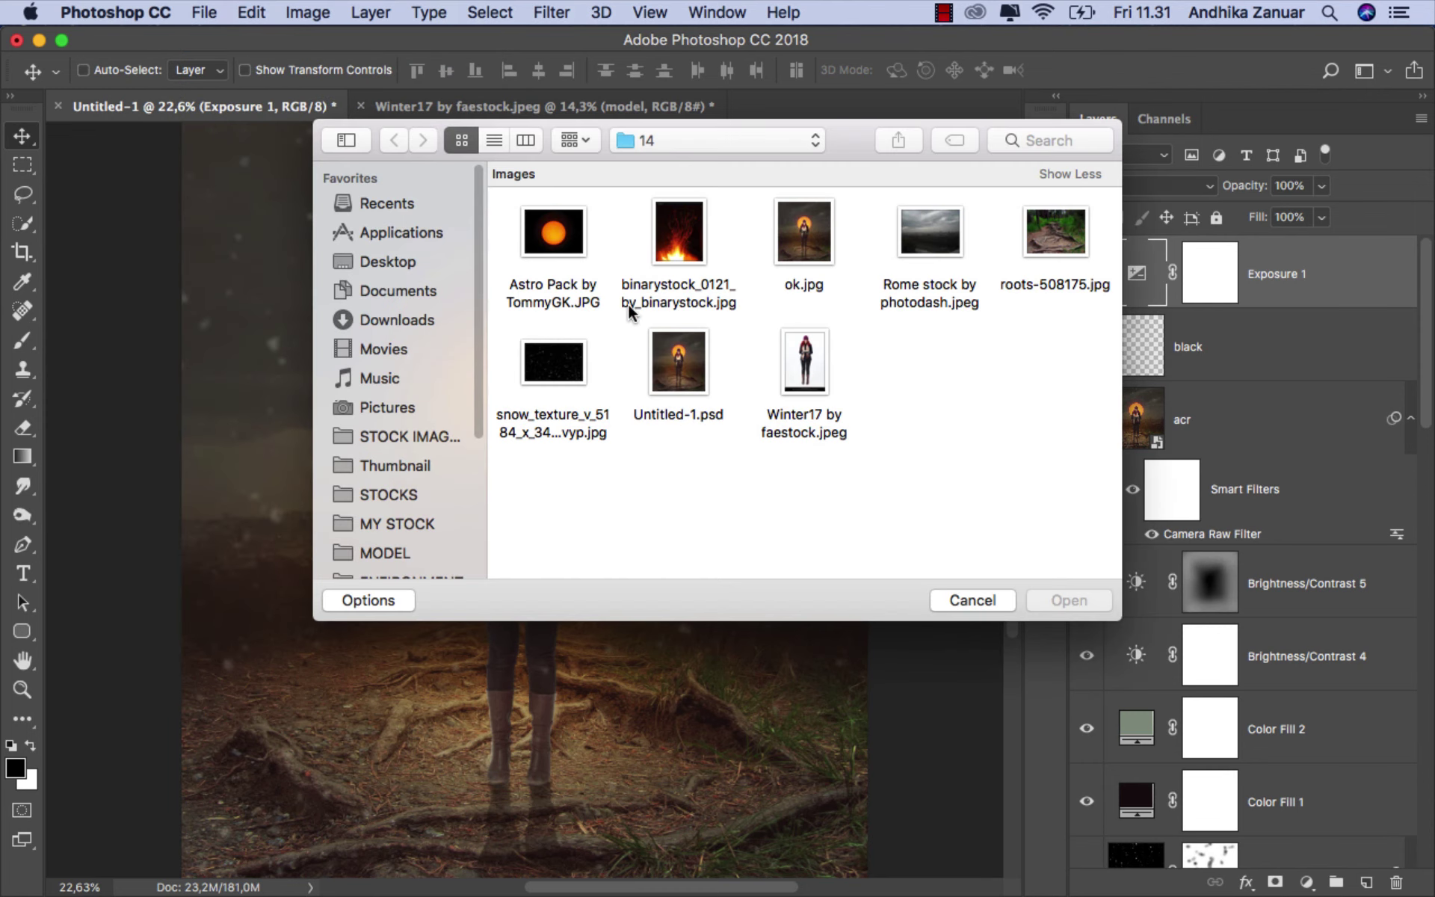
click(805, 247)
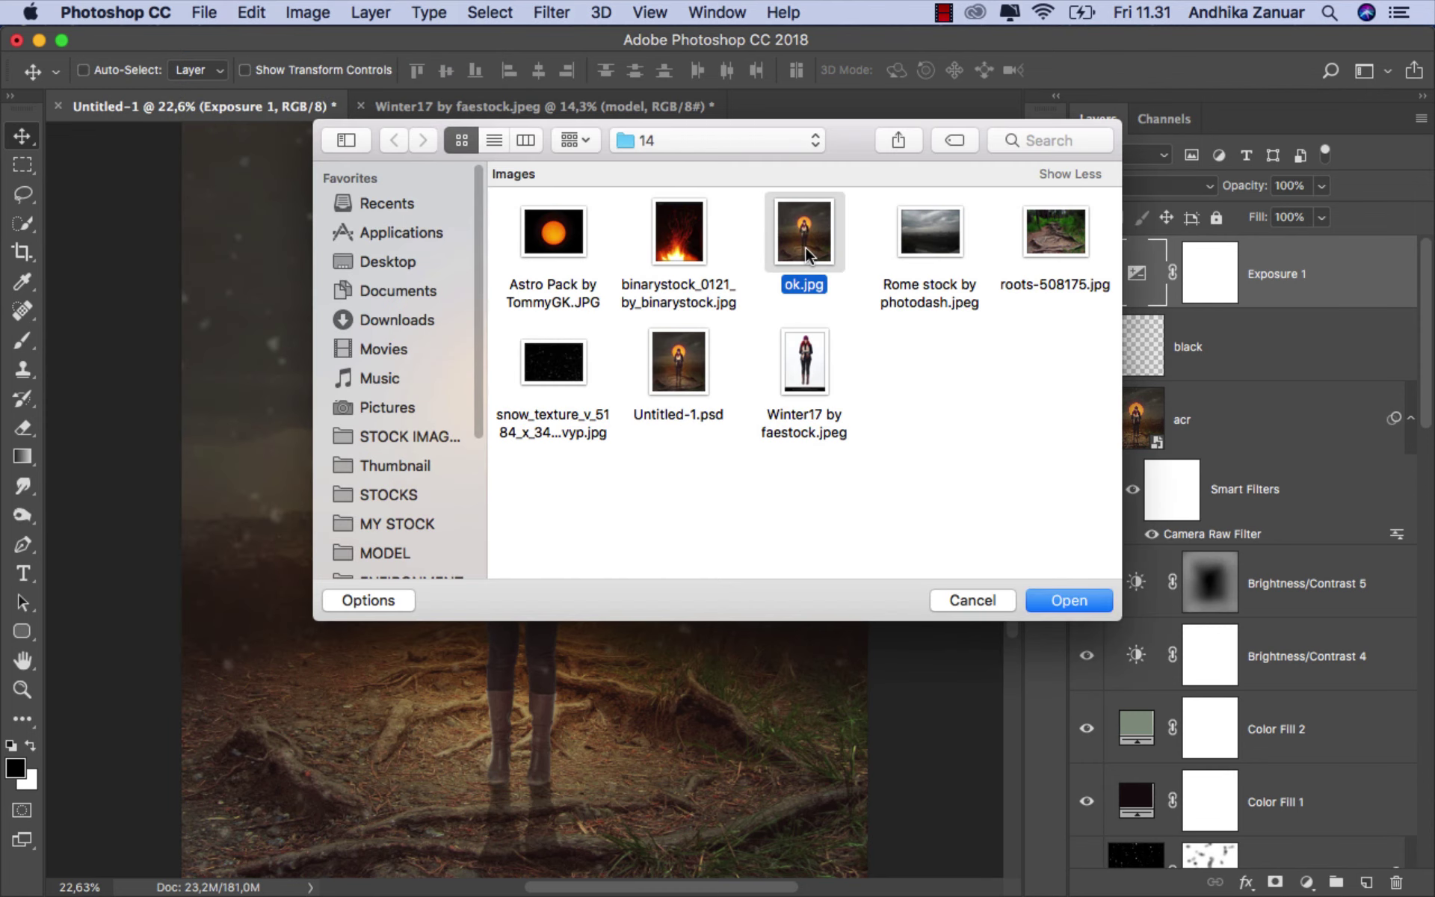
key(space)
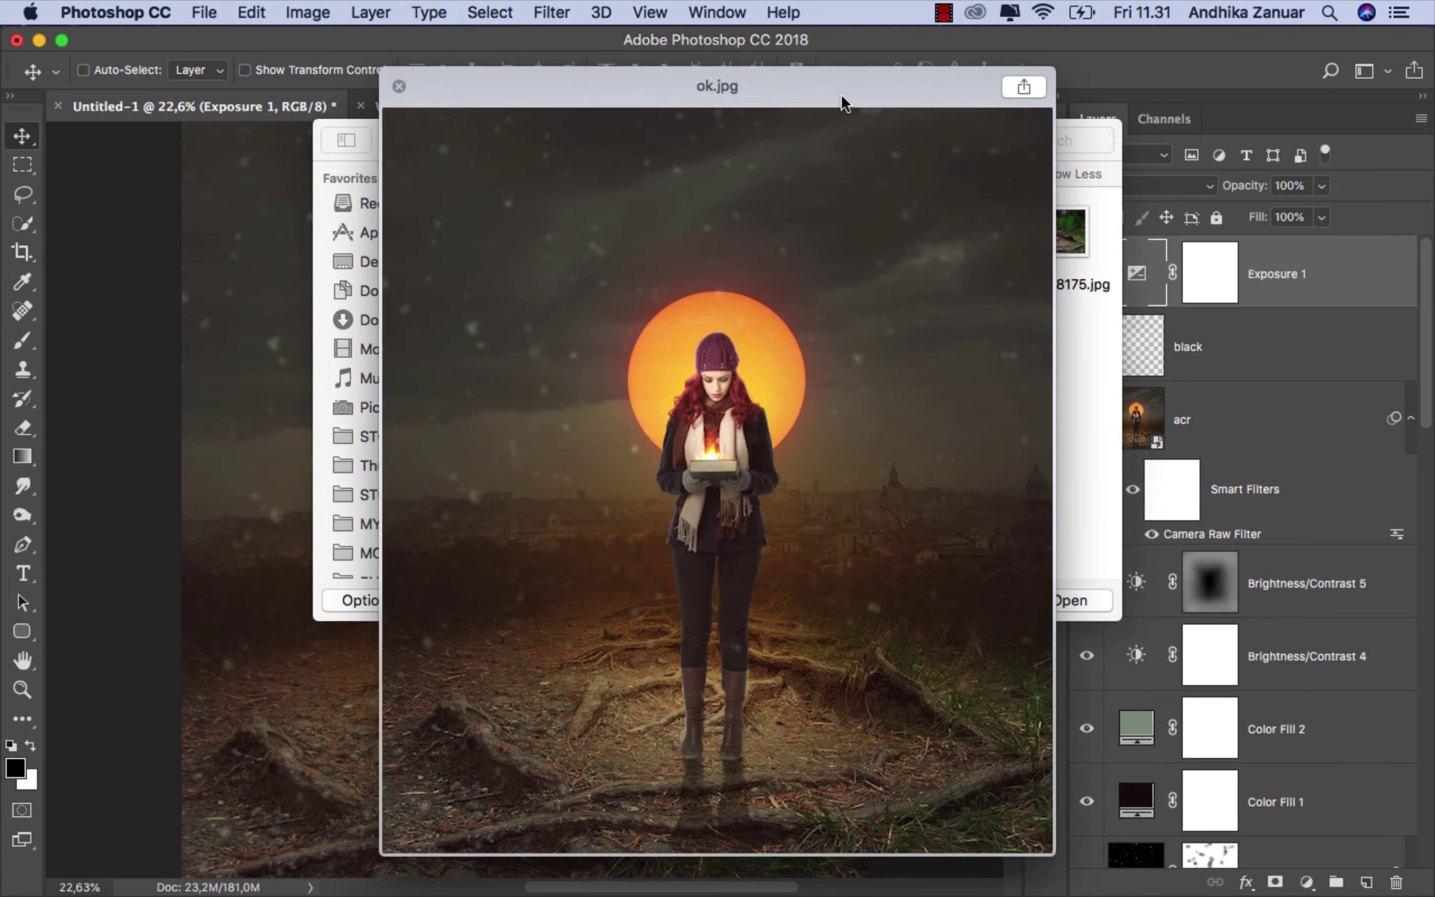